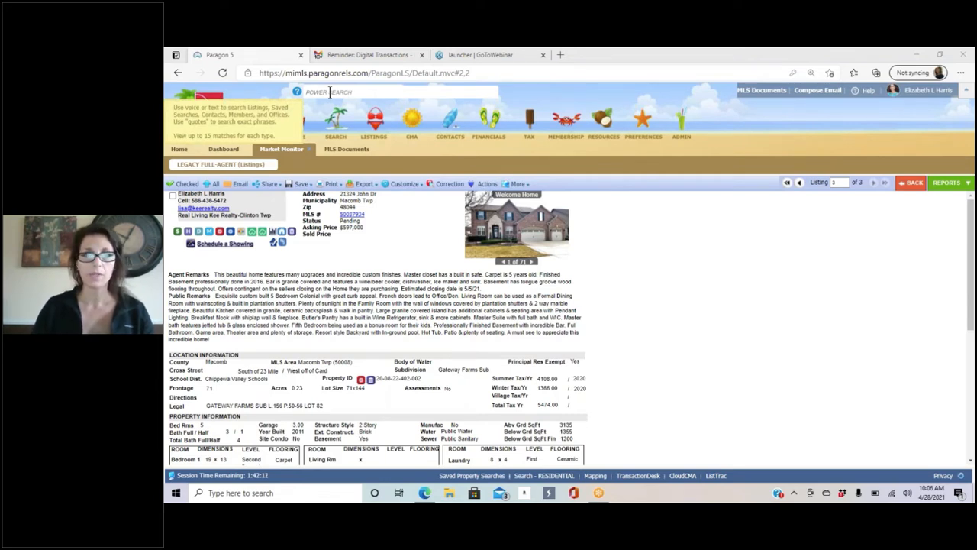
left_click(330, 92)
type("5003")
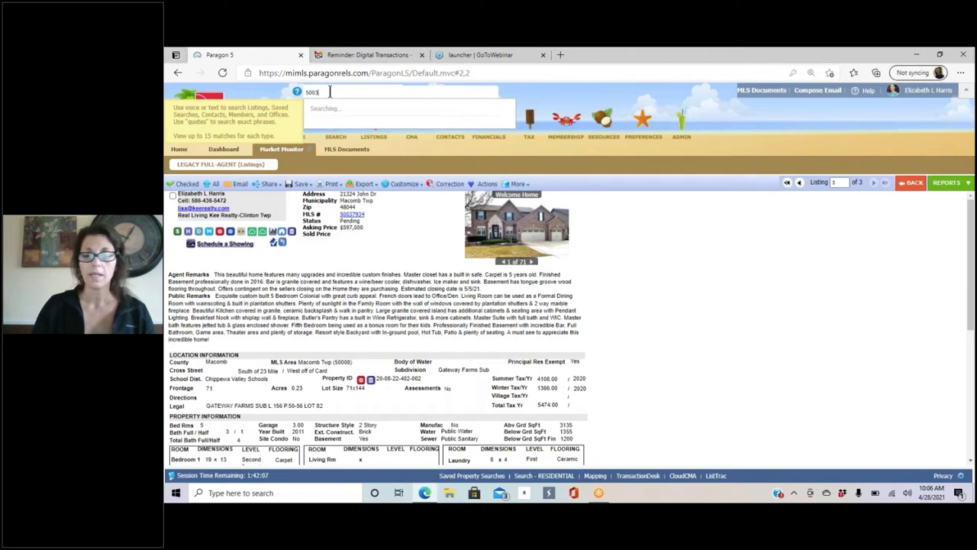
type("793")
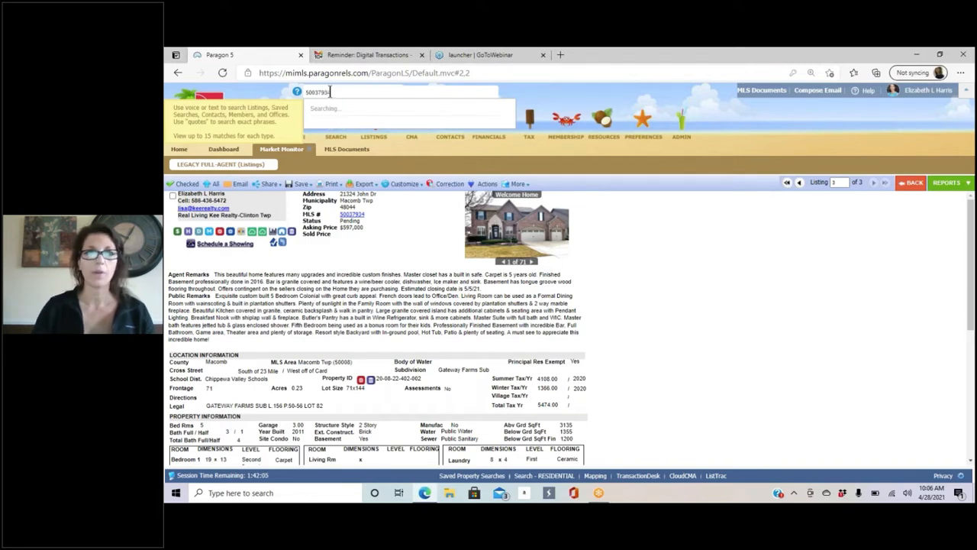
type("4")
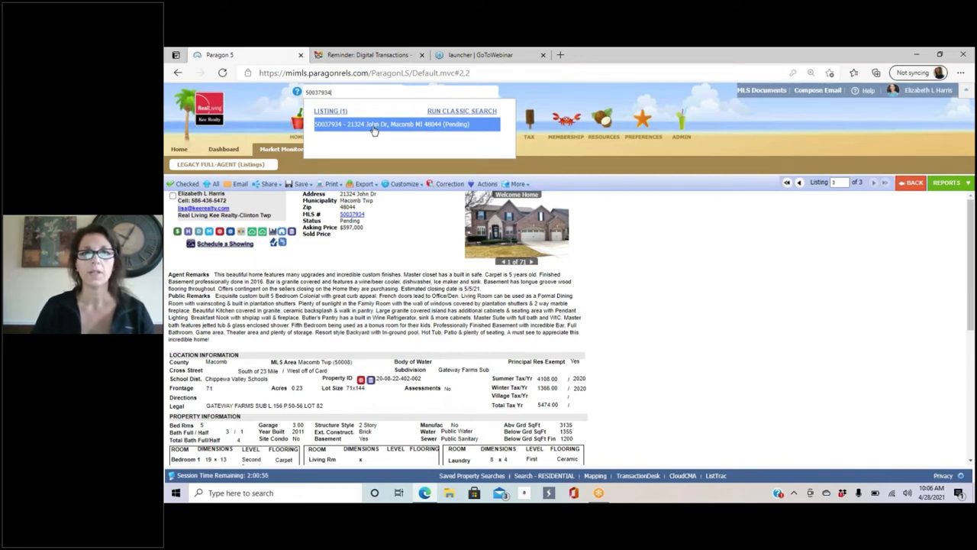
left_click(394, 218)
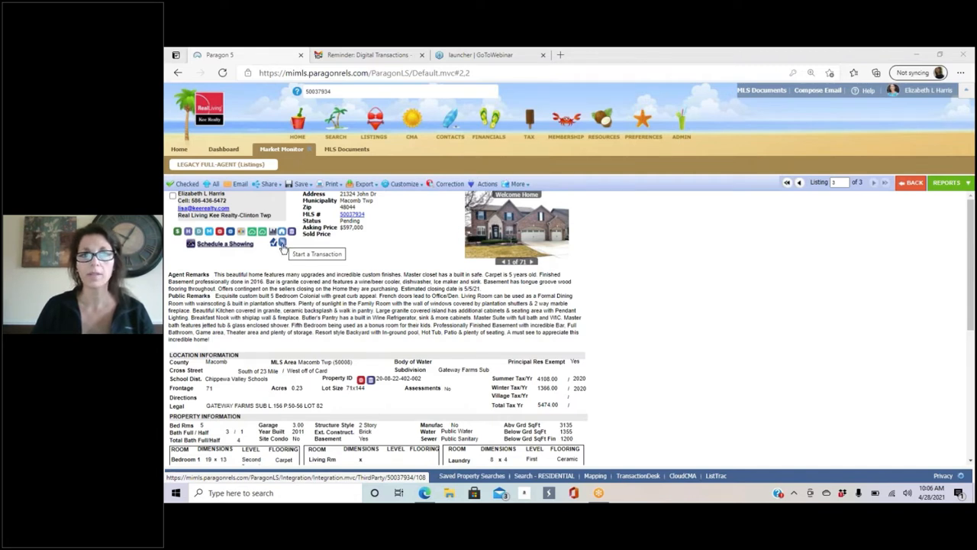
Step: Start a transaction from this listing using the RLKR Buyer Package template
left_click(281, 243)
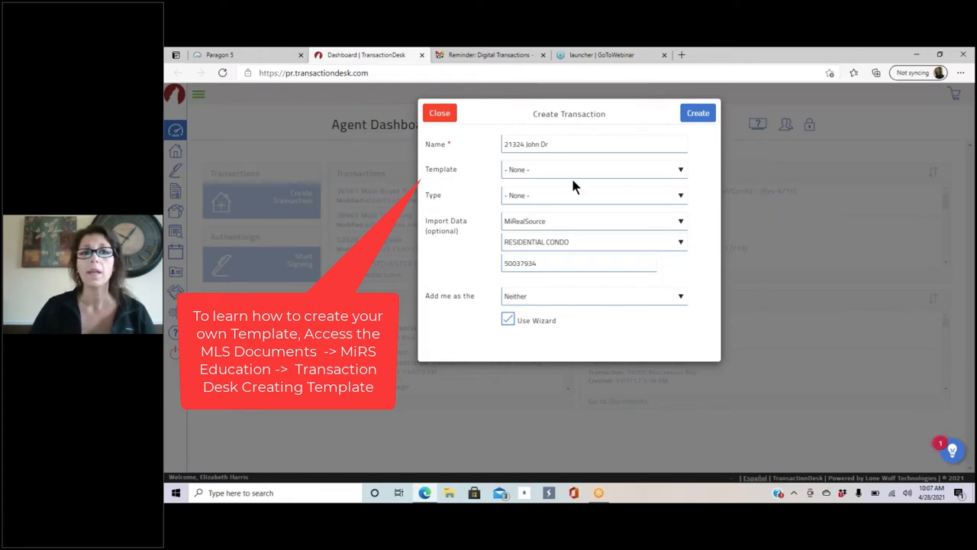
left_click(680, 172)
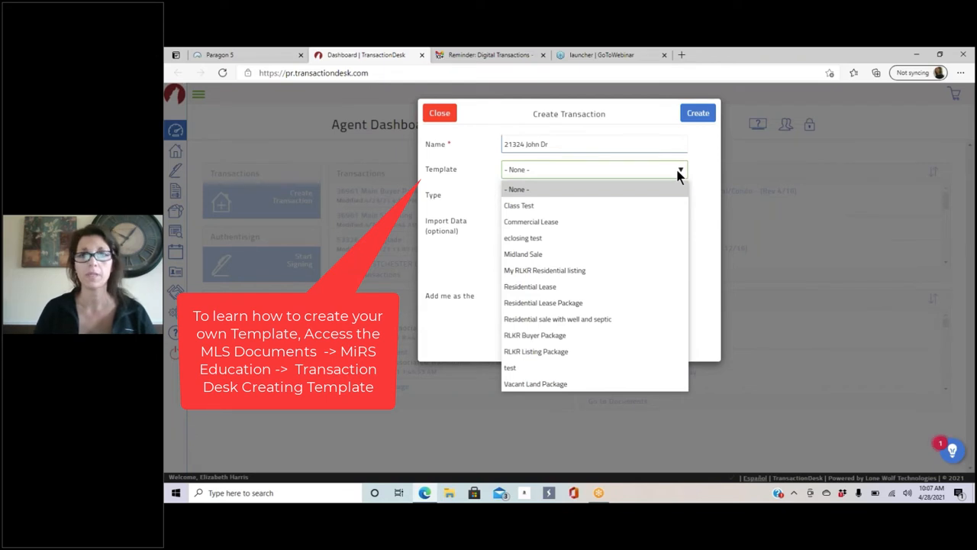
left_click(541, 341)
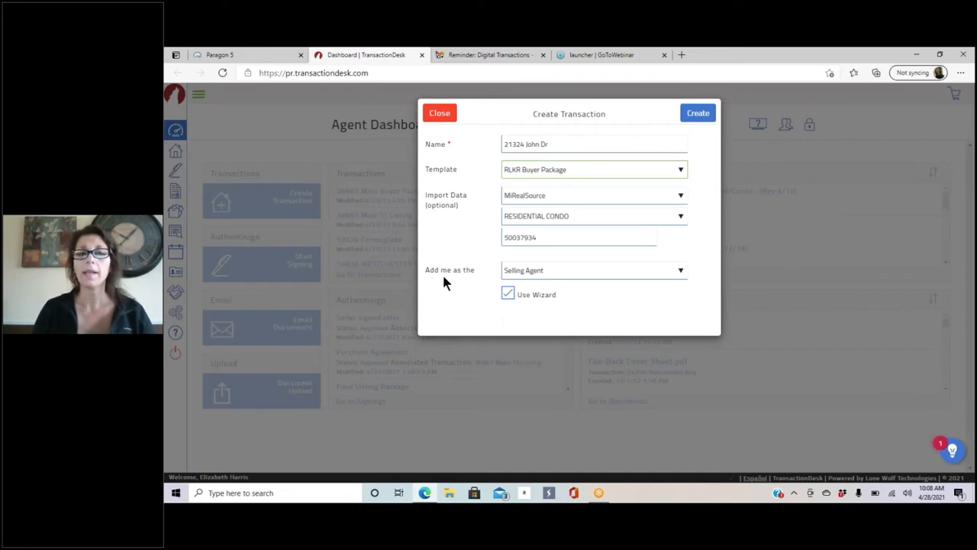
left_click(646, 270)
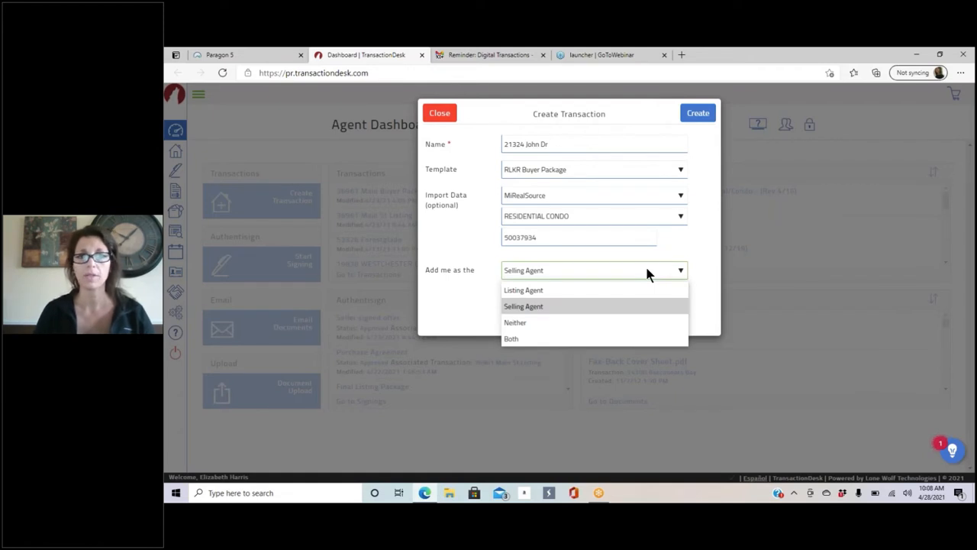
left_click(544, 306)
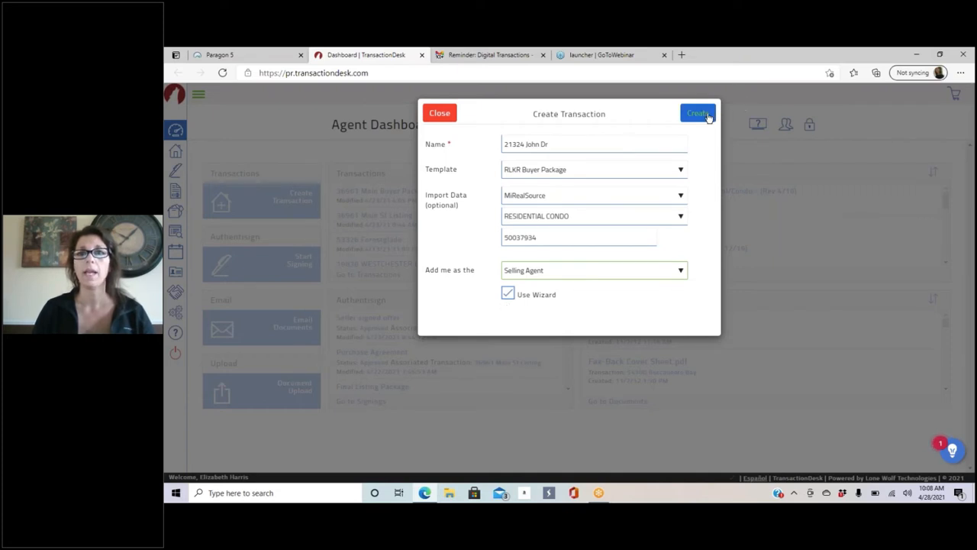
left_click(565, 146)
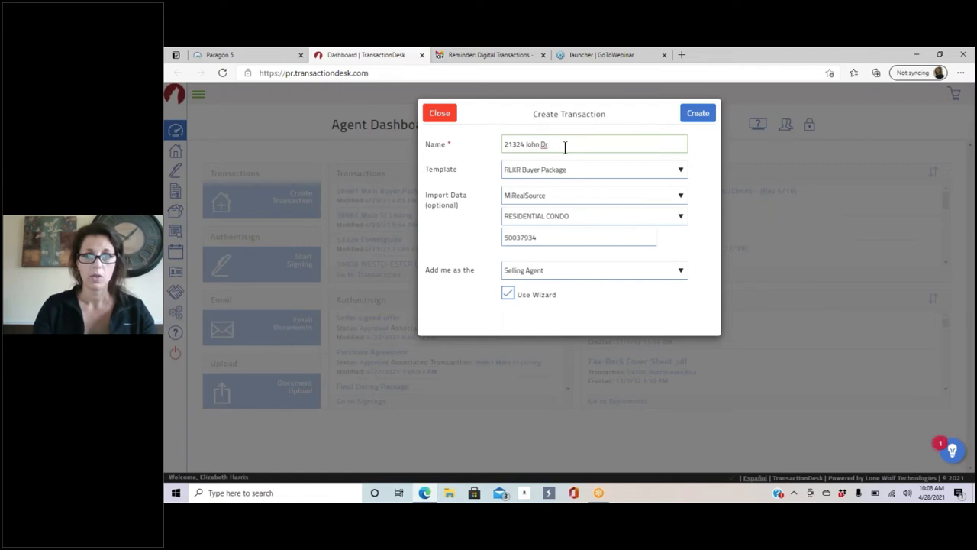
type("Clas")
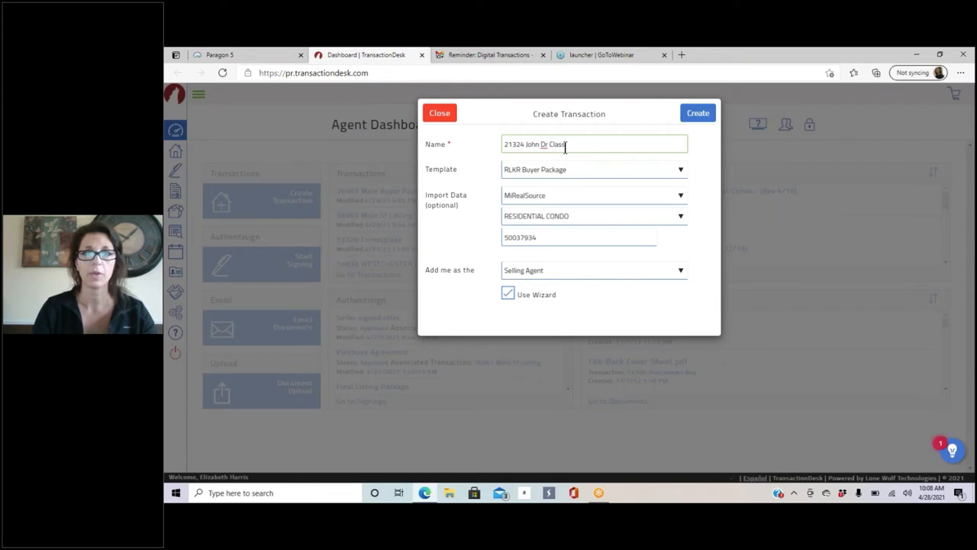
type("s Test")
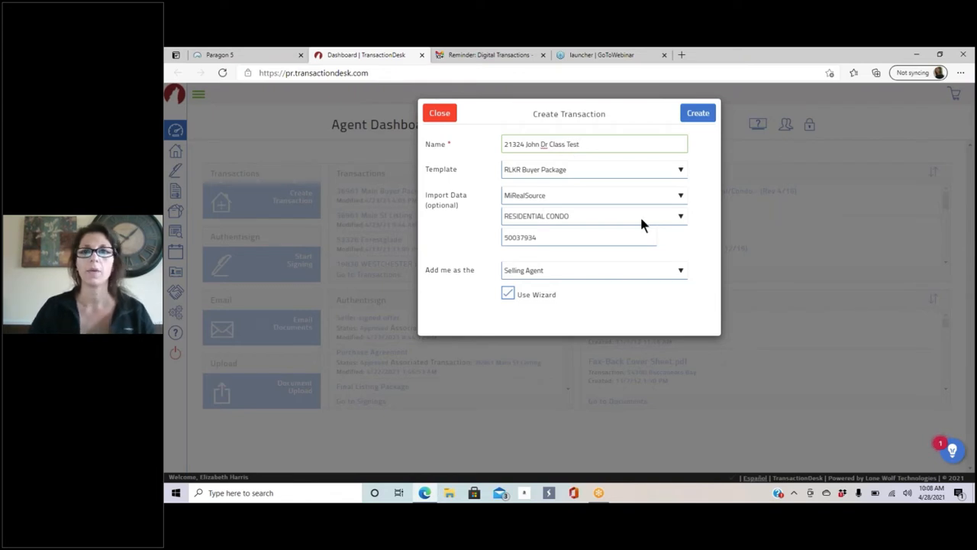
left_click(703, 113)
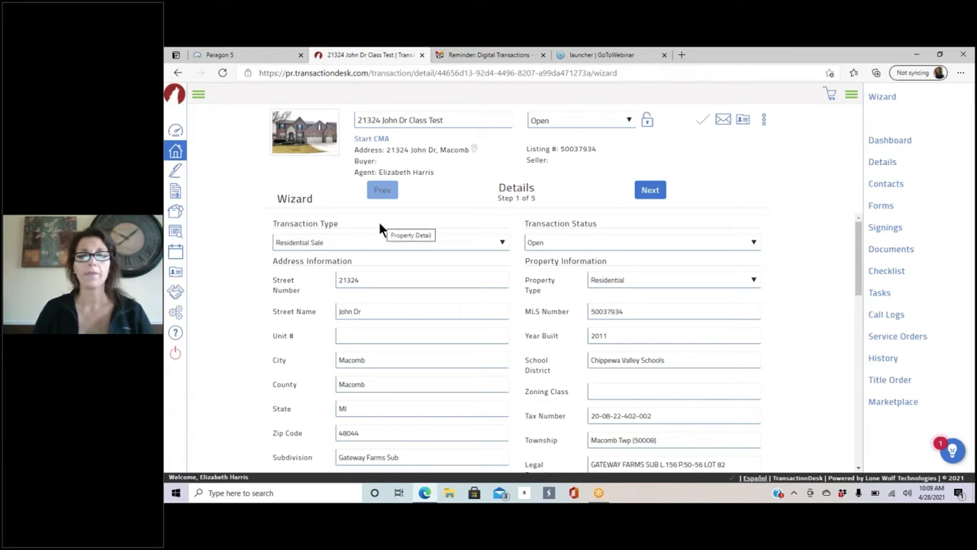
scroll(377, 222, "down", 1)
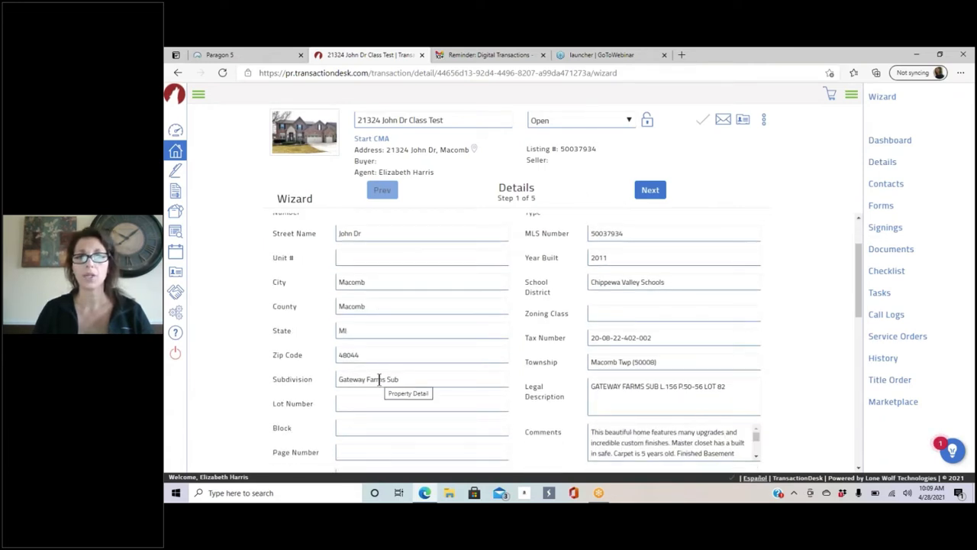
scroll(378, 380, "up", 1)
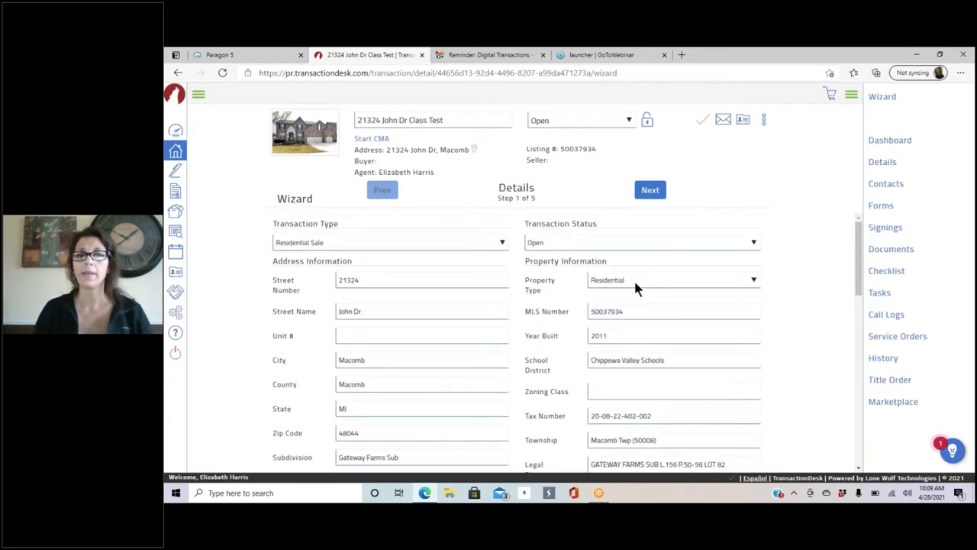
scroll(653, 275, "down", 1)
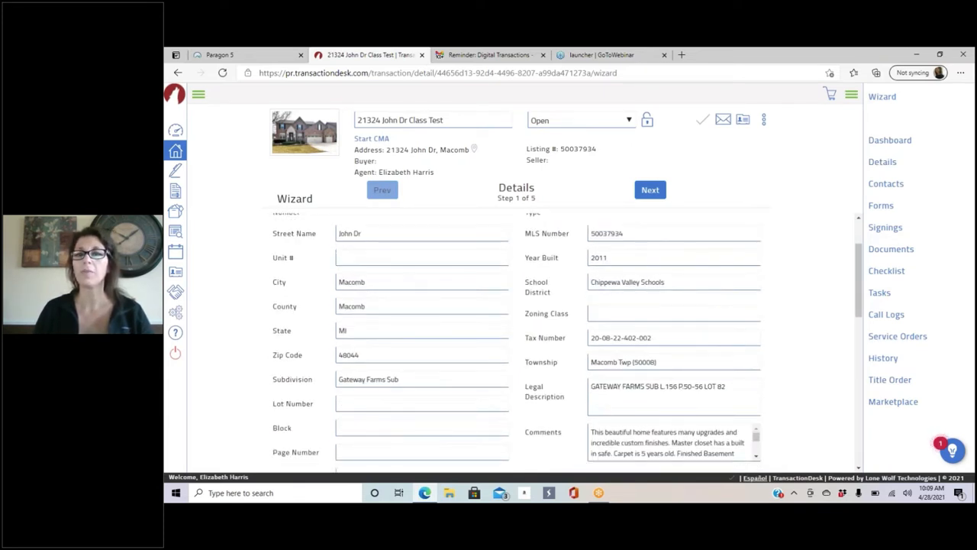
scroll(650, 393, "down", 1)
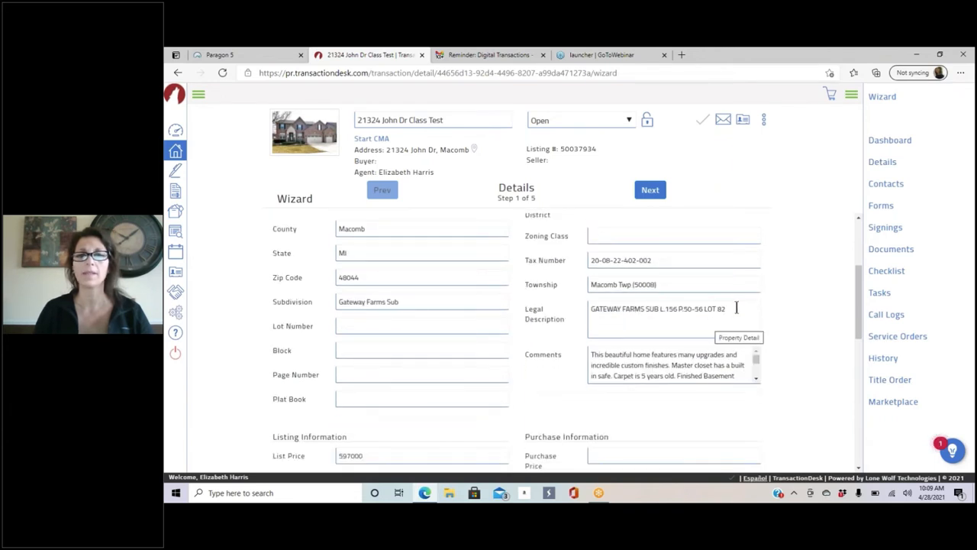
scroll(705, 268, "down", 2)
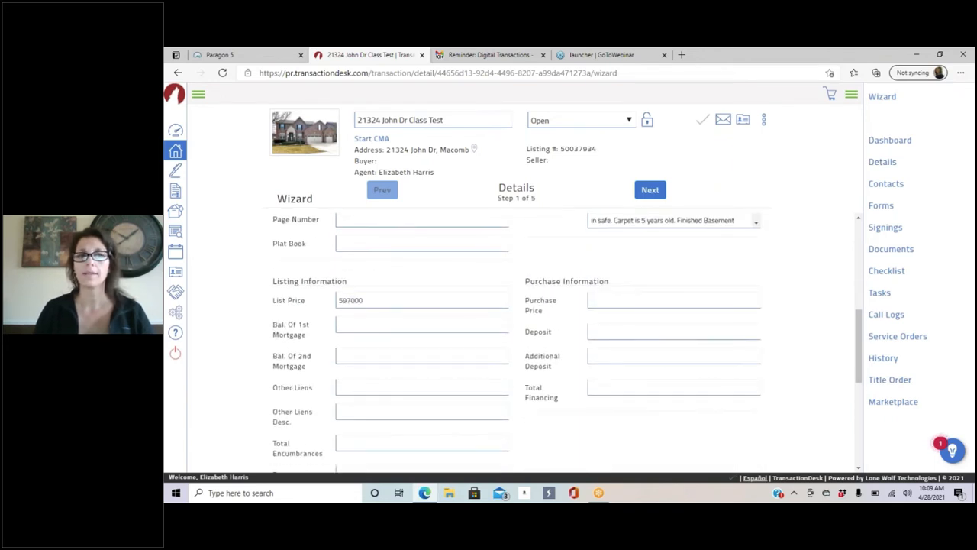
scroll(567, 343, "down", 1)
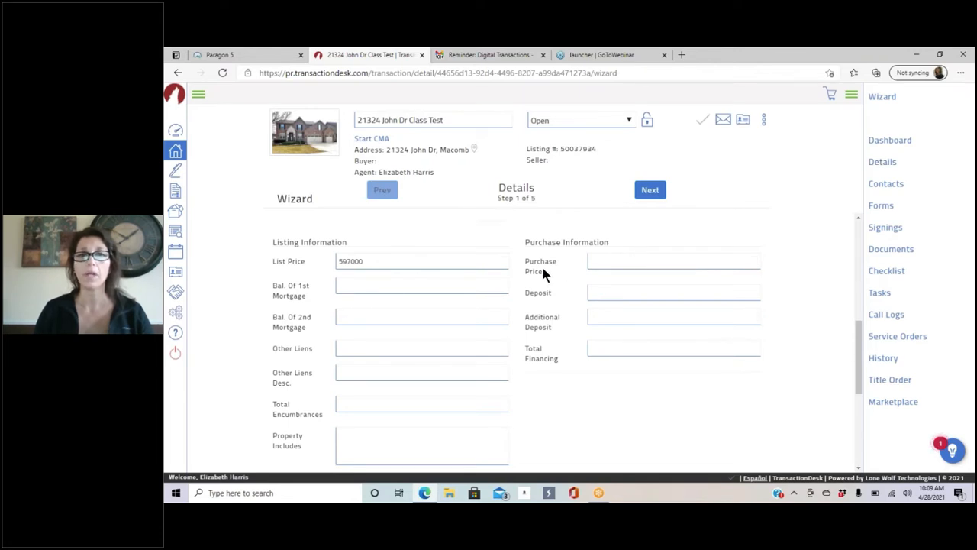
Step: Enter a purchase price of 650000 and a deposit of 10000
left_click(614, 261)
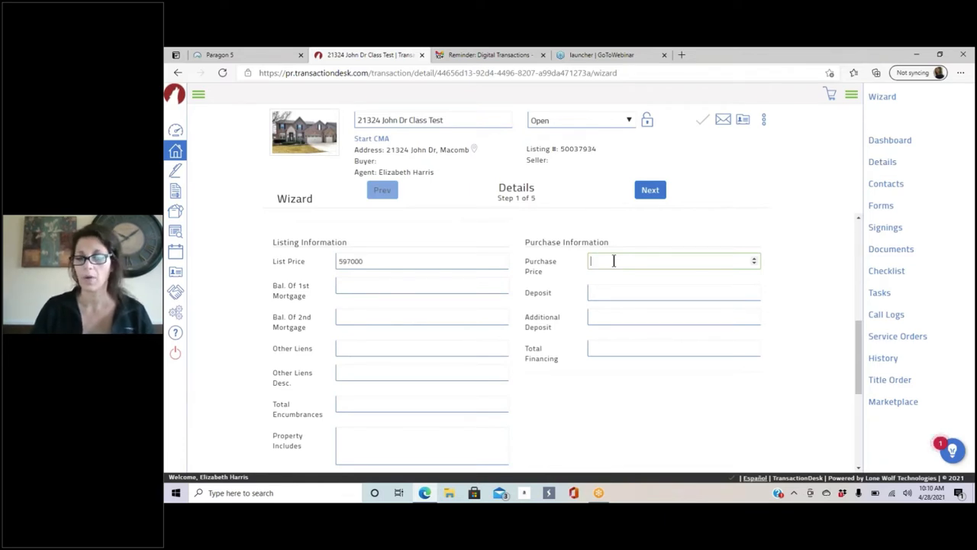
type("650000")
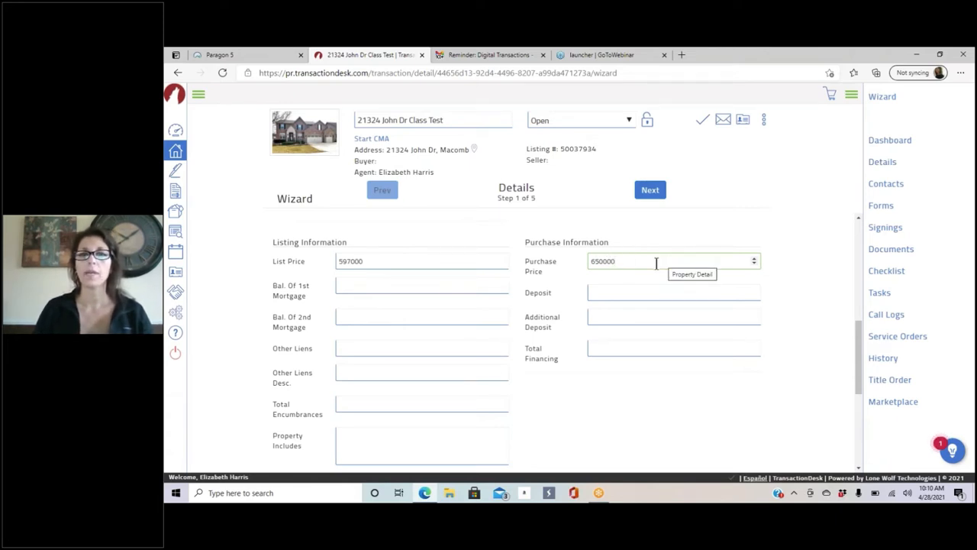
left_click(608, 294)
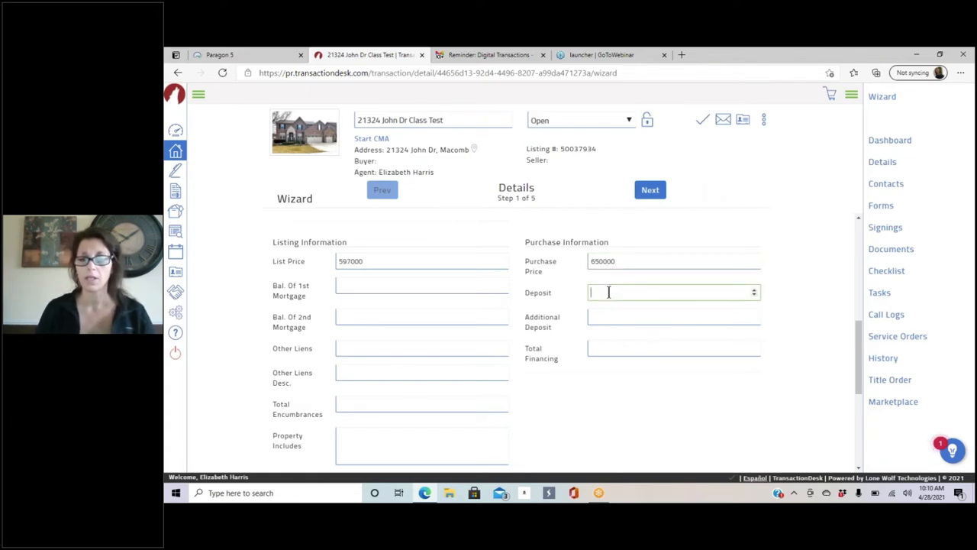
type("1000")
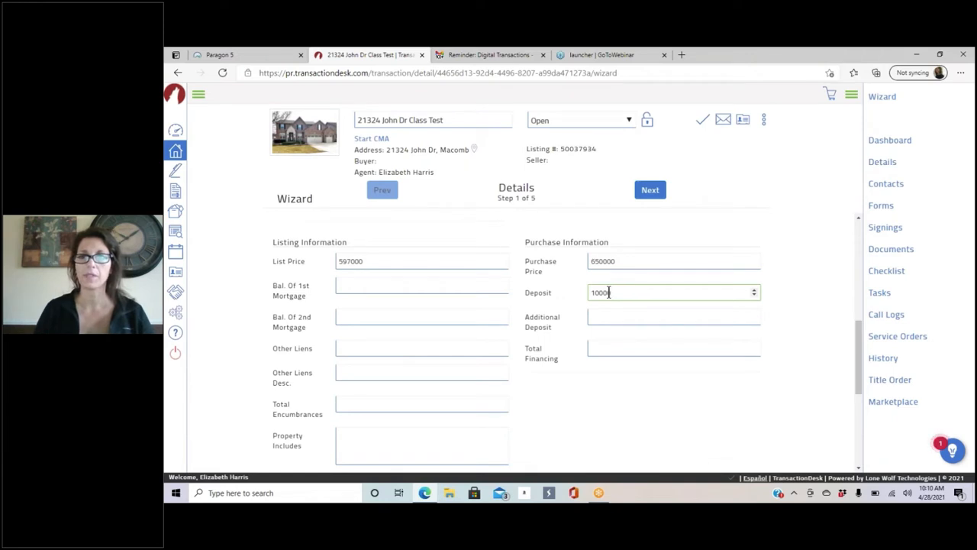
type("0")
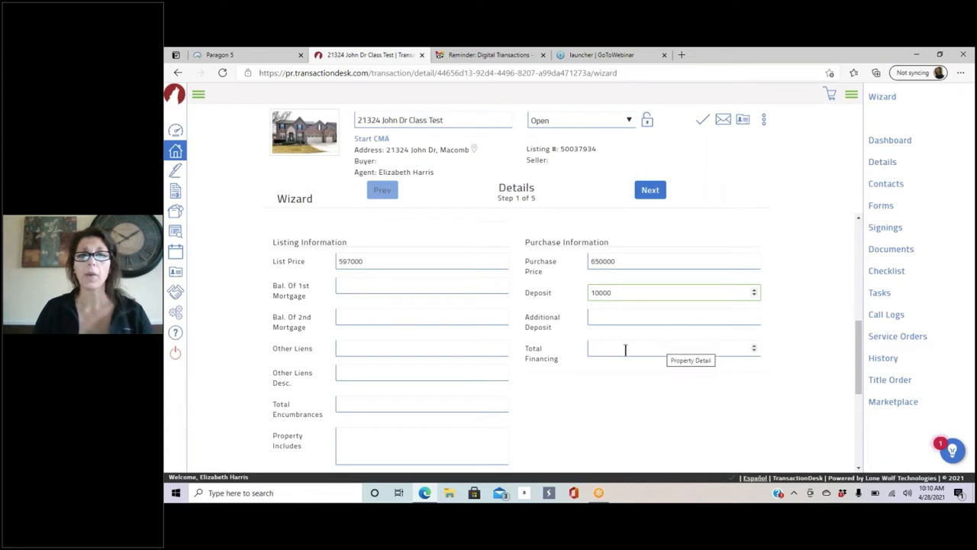
Step: List All Appliances under Property Includes and Theater seating under Property Excludes
scroll(611, 377, "down", 4)
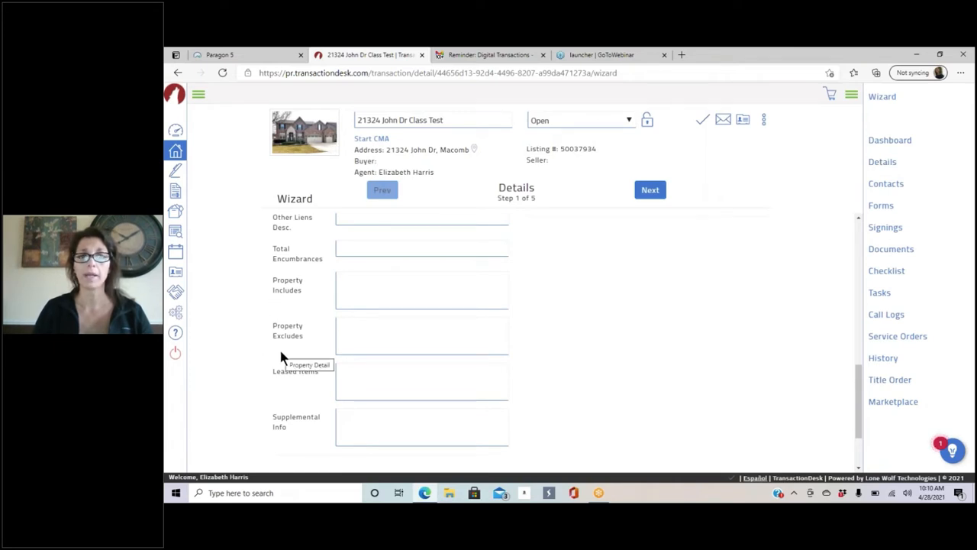
left_click(360, 300)
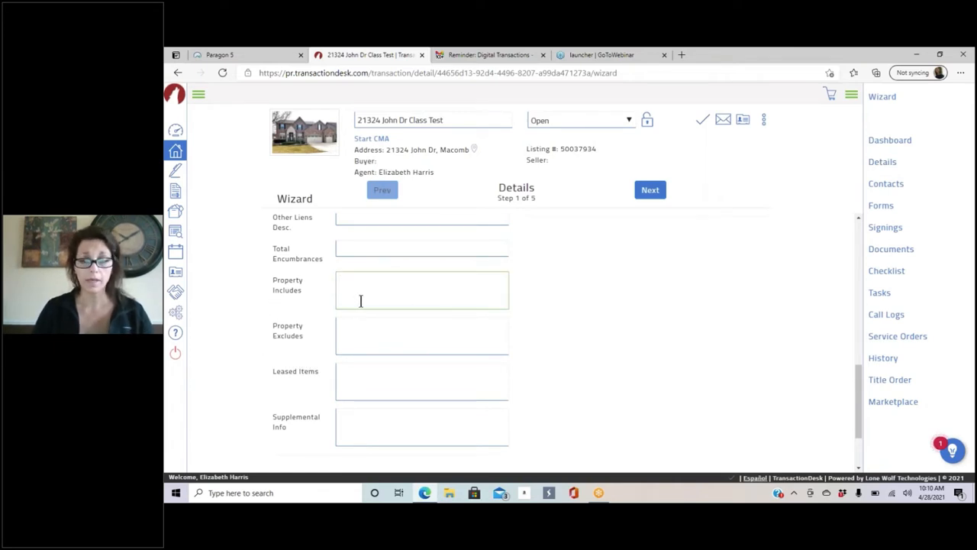
type("All")
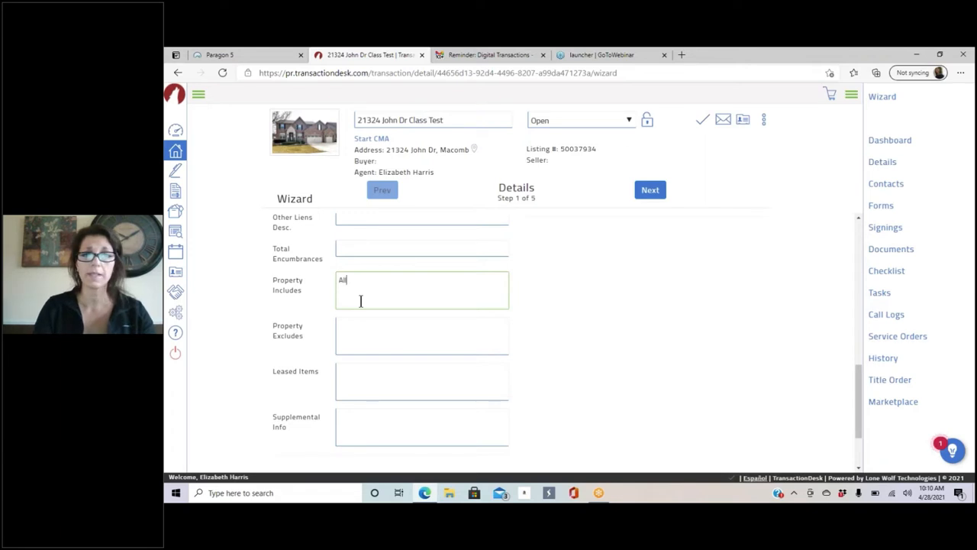
type(" Appliances")
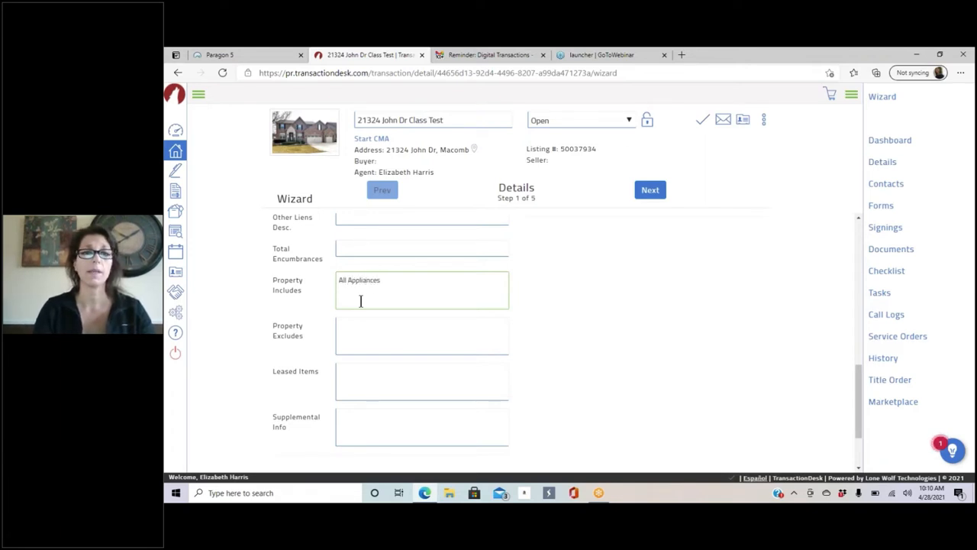
left_click(377, 338)
type("Thea")
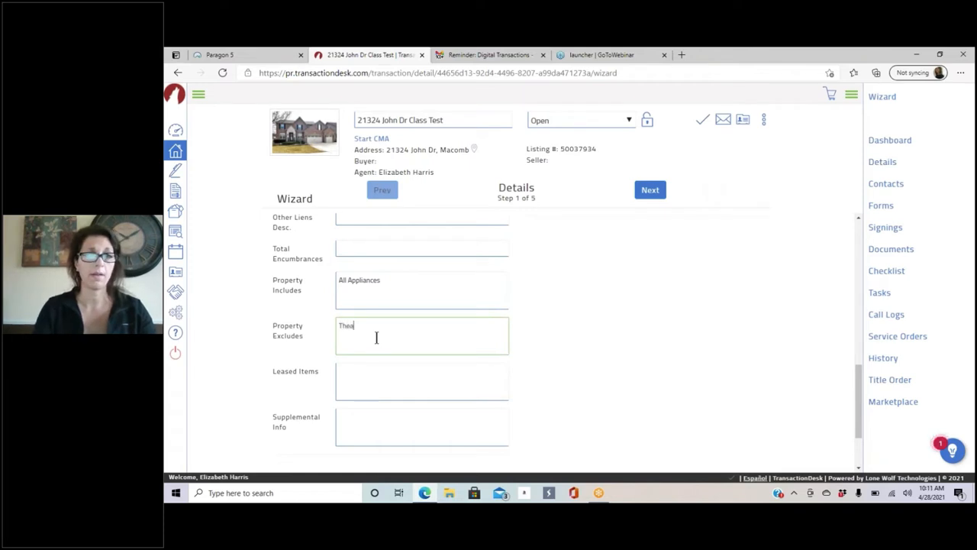
type("ter seating")
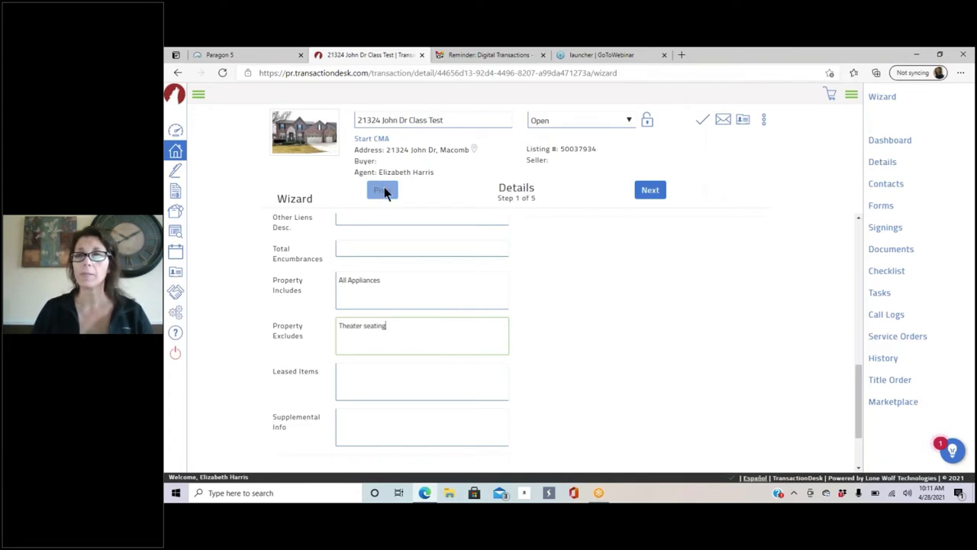
Step: On the Transaction Dates step, set the Closing Date to May 28, 2021
left_click(652, 193)
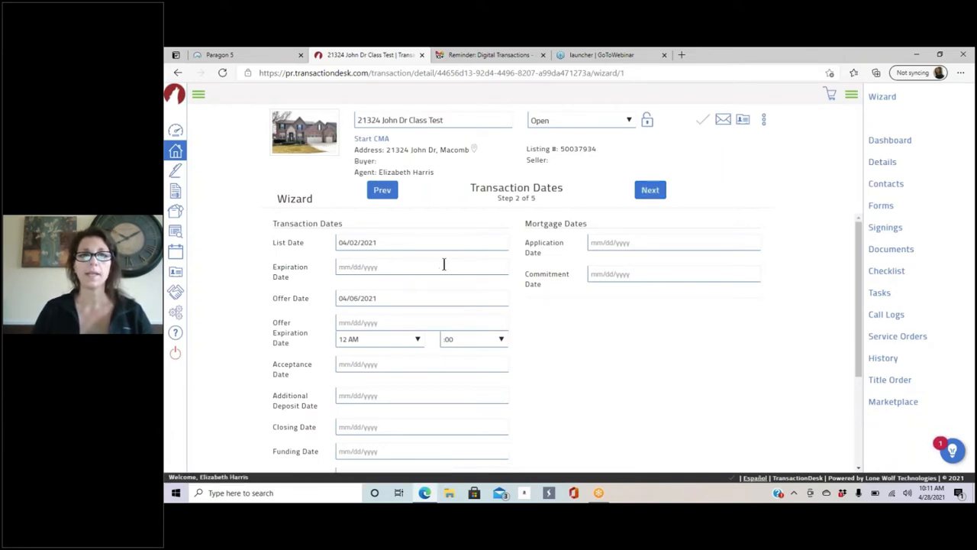
scroll(444, 264, "down", 1)
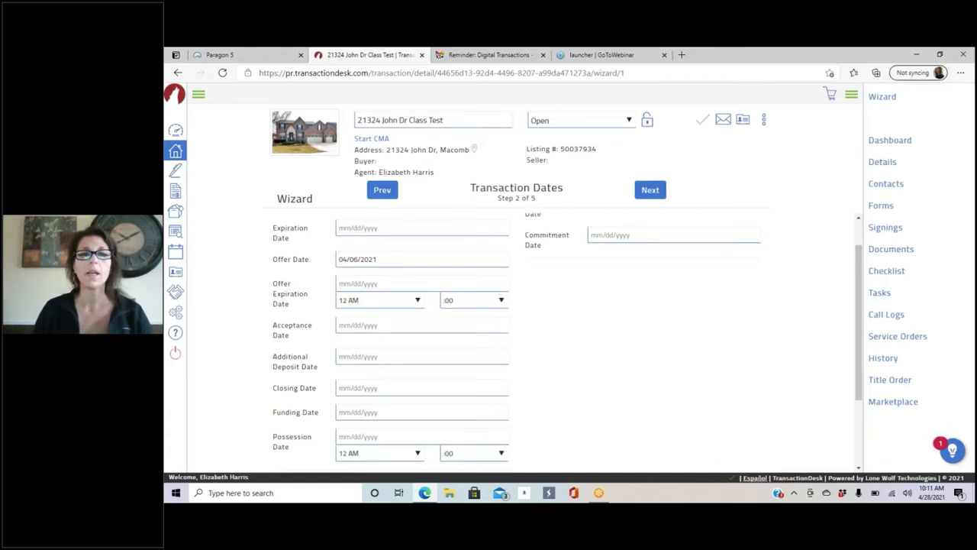
scroll(440, 270, "down", 1)
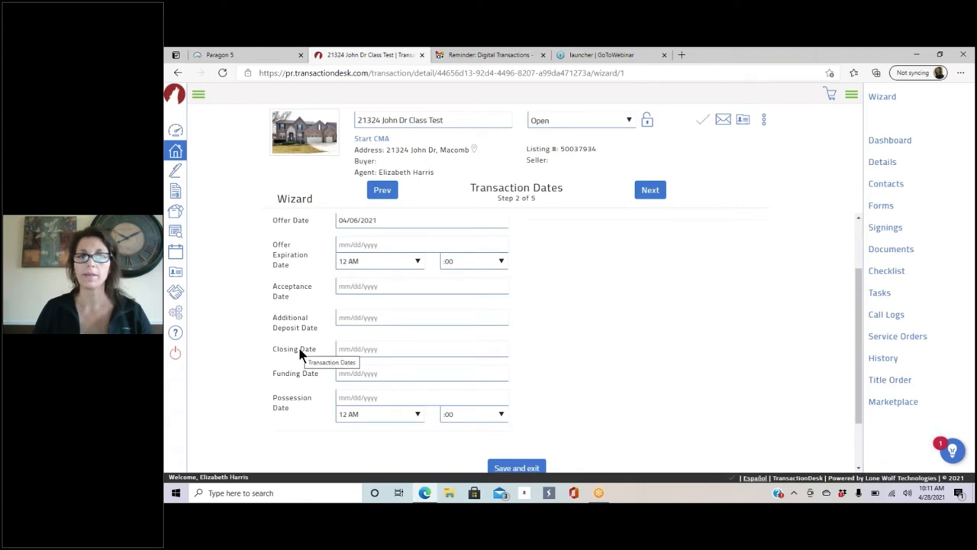
left_click(372, 349)
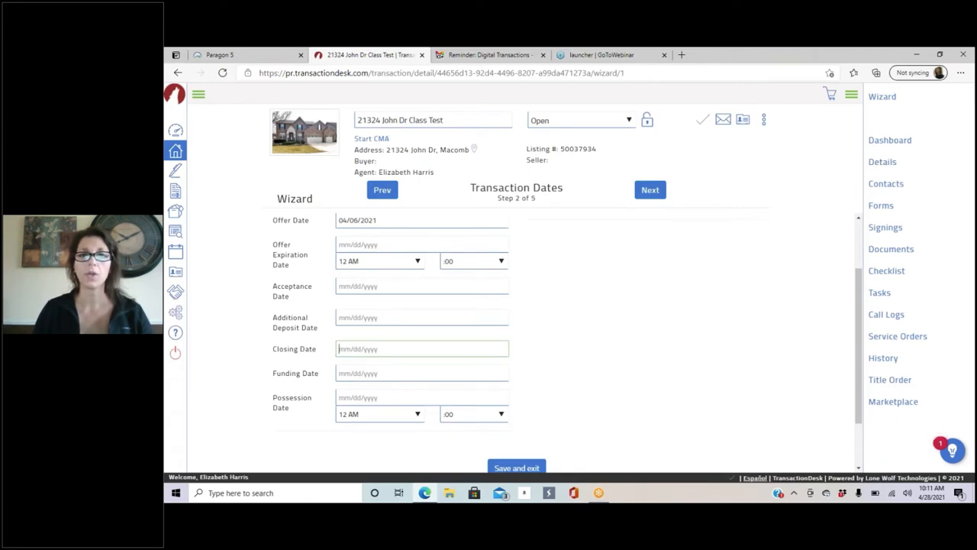
scroll(569, 327, "down", 1)
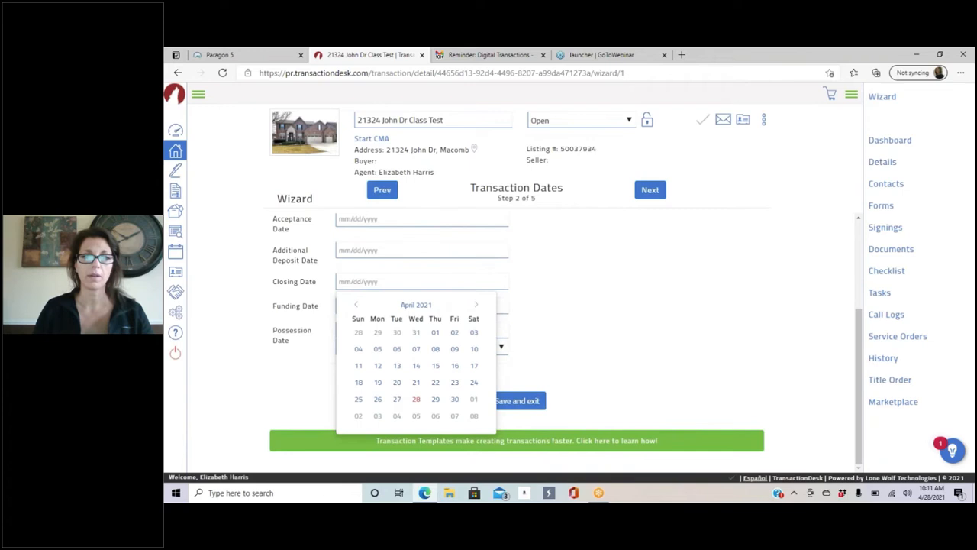
left_click(475, 307)
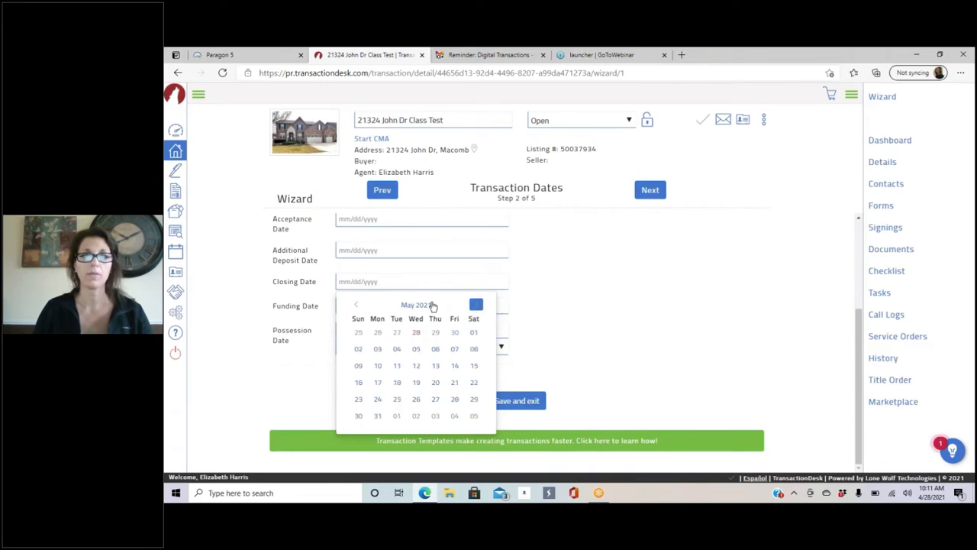
left_click(455, 399)
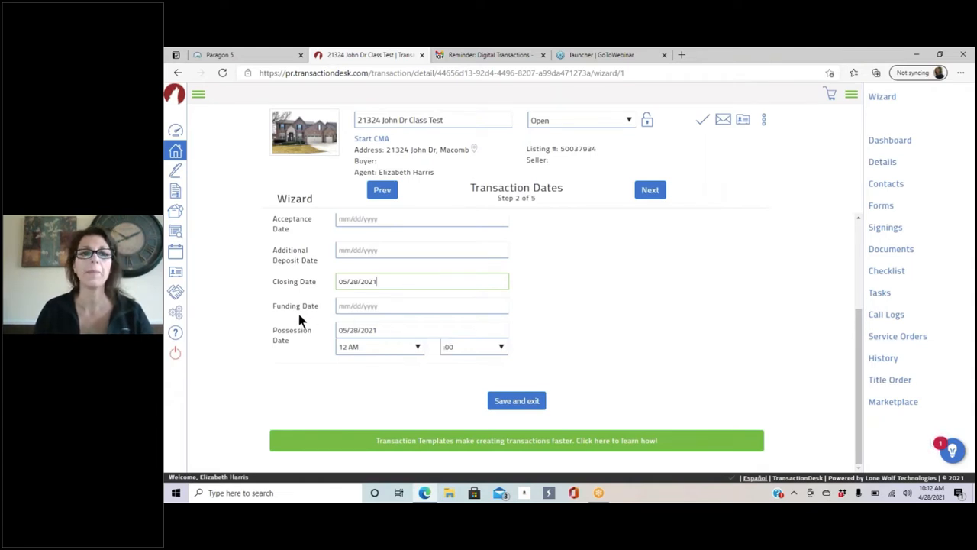
Step: Set the Possession Date to June 30, 2021 and advance the wizard
left_click(397, 330)
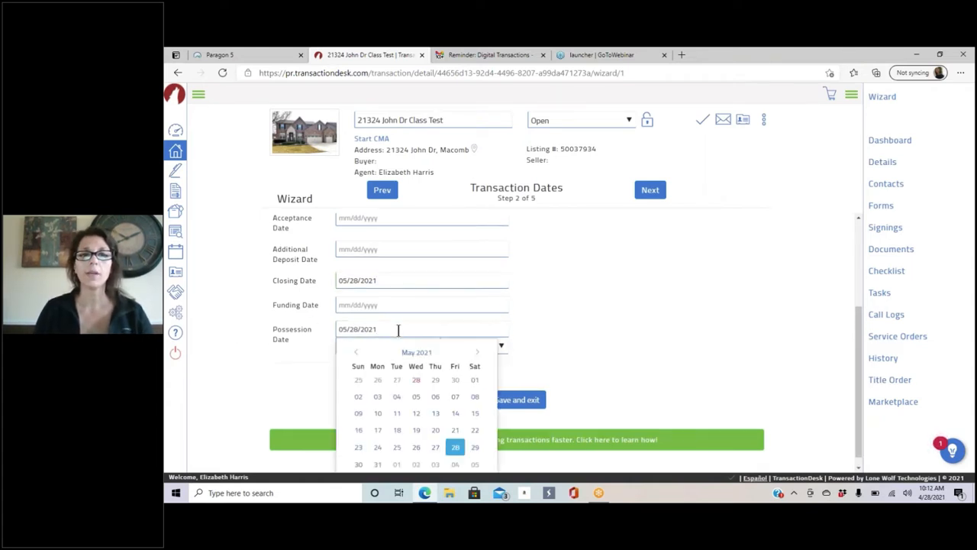
scroll(535, 340, "down", 1)
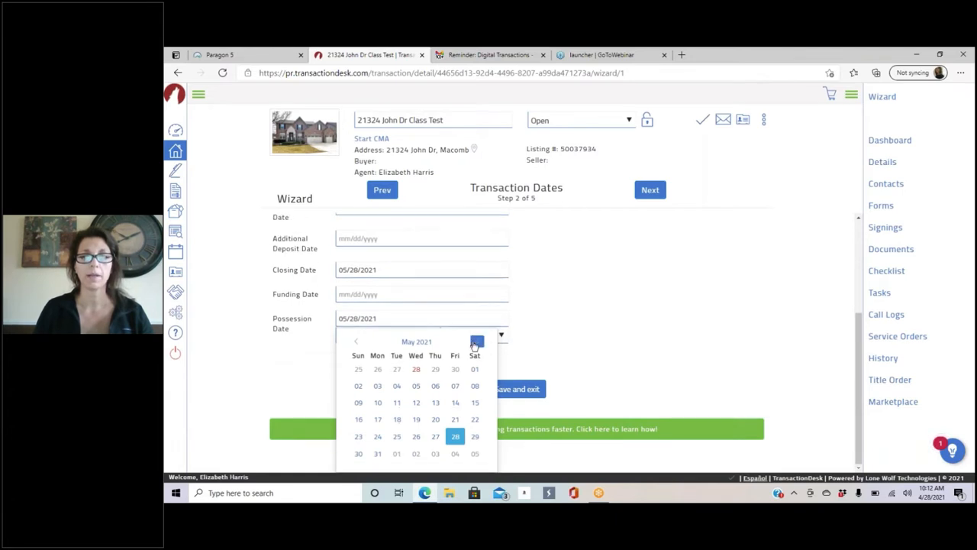
left_click(475, 342)
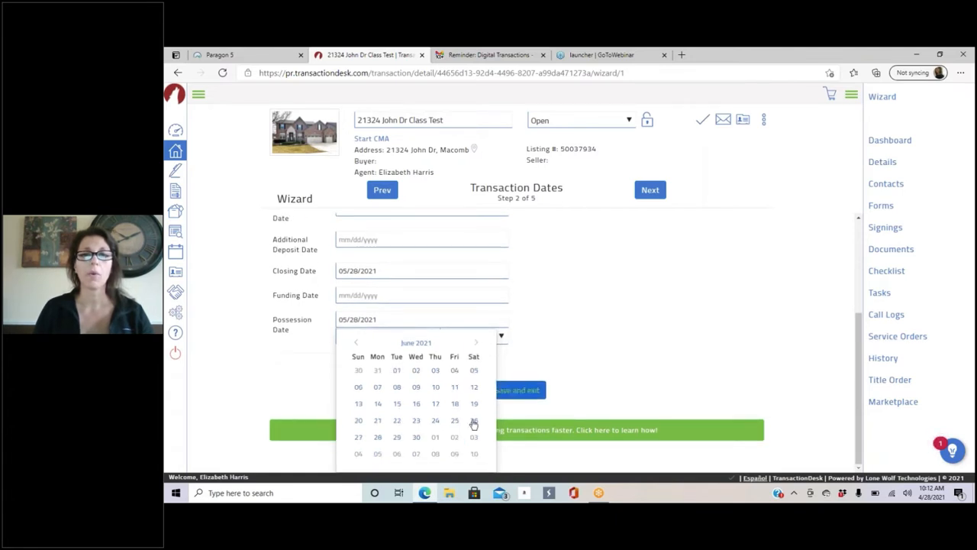
left_click(417, 439)
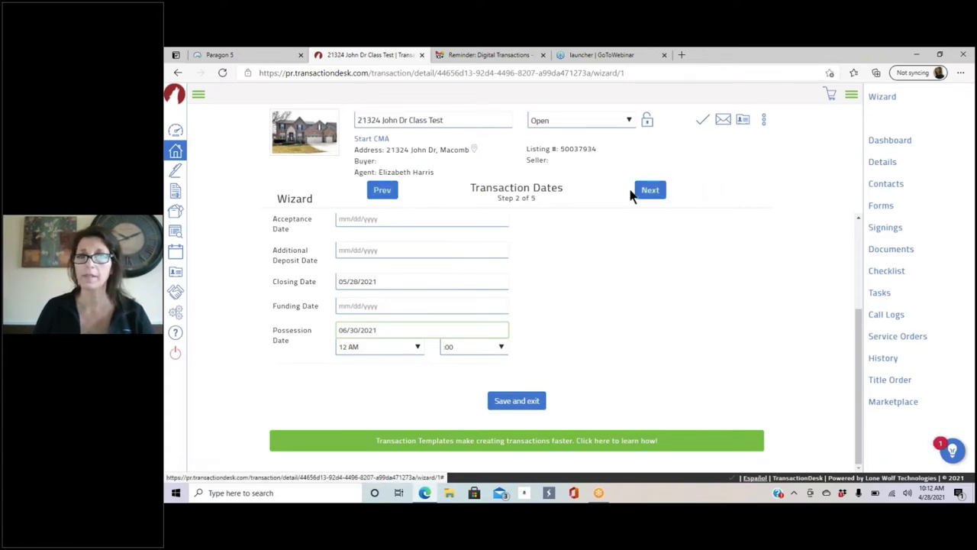
left_click(651, 196)
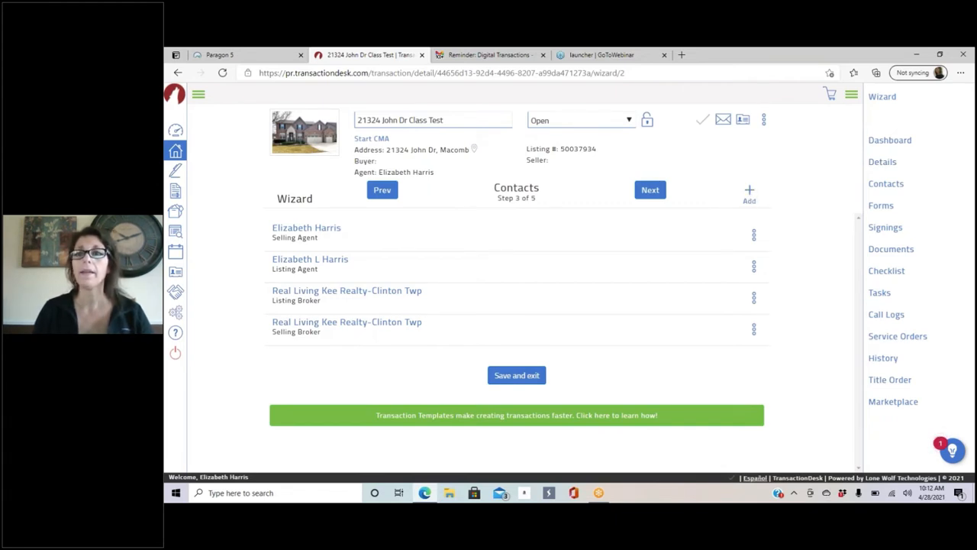
Step: Bring up the + Add menu of contact options on the Contacts step
left_click(749, 191)
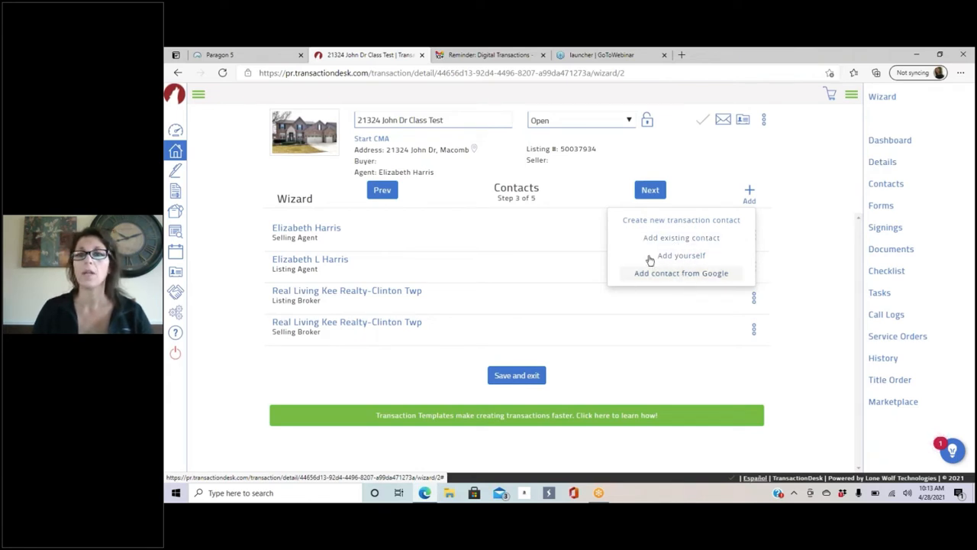
Step: Create a new Buyer transaction contact and enter the buyer's first and last name
left_click(691, 222)
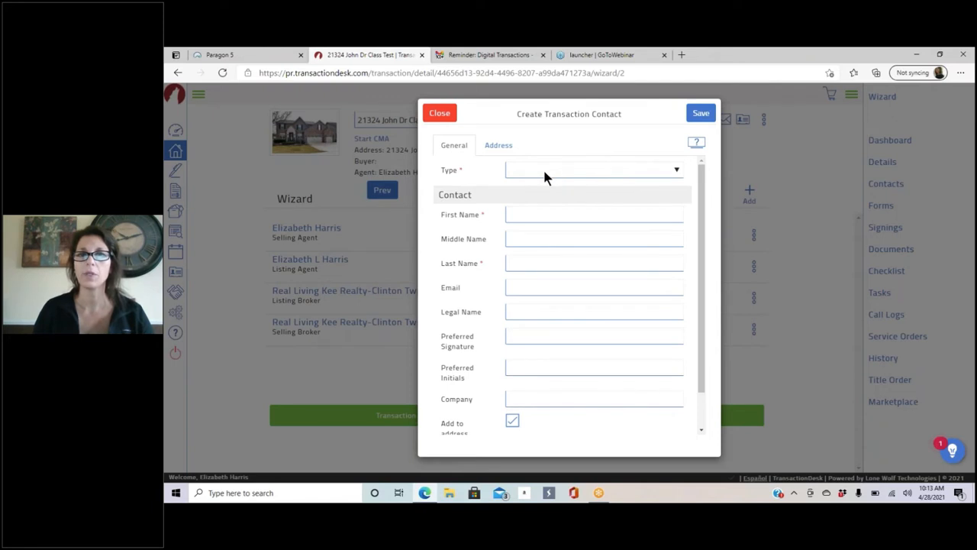
left_click(677, 172)
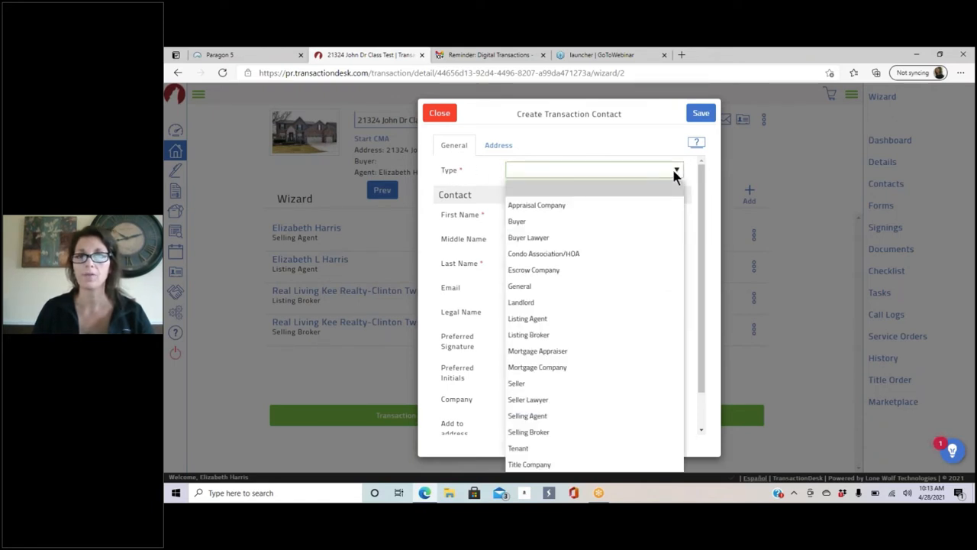
left_click(521, 223)
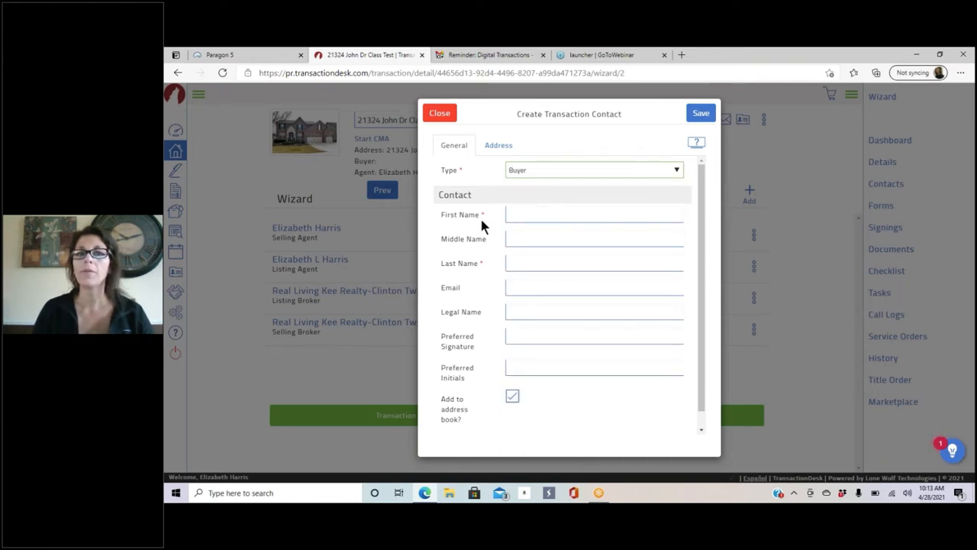
left_click(514, 218)
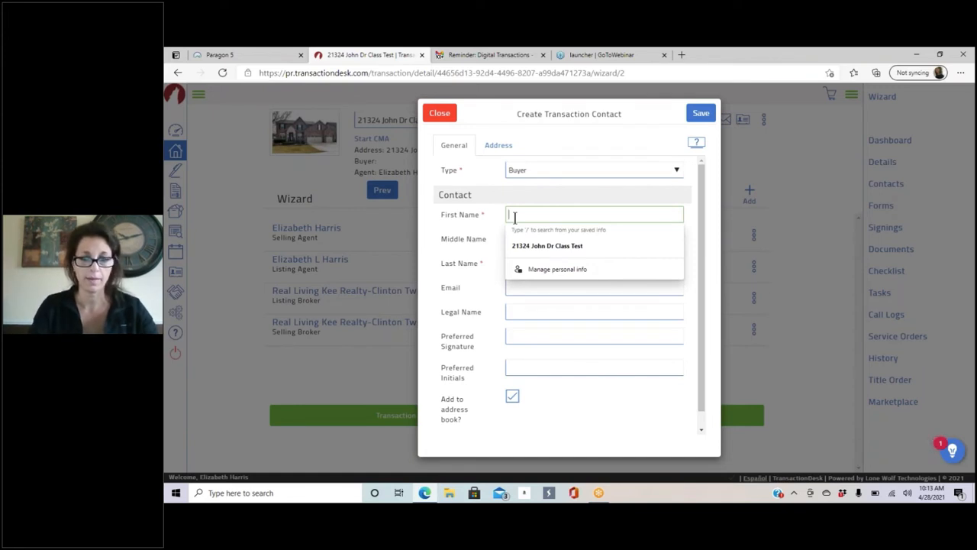
type("Mr")
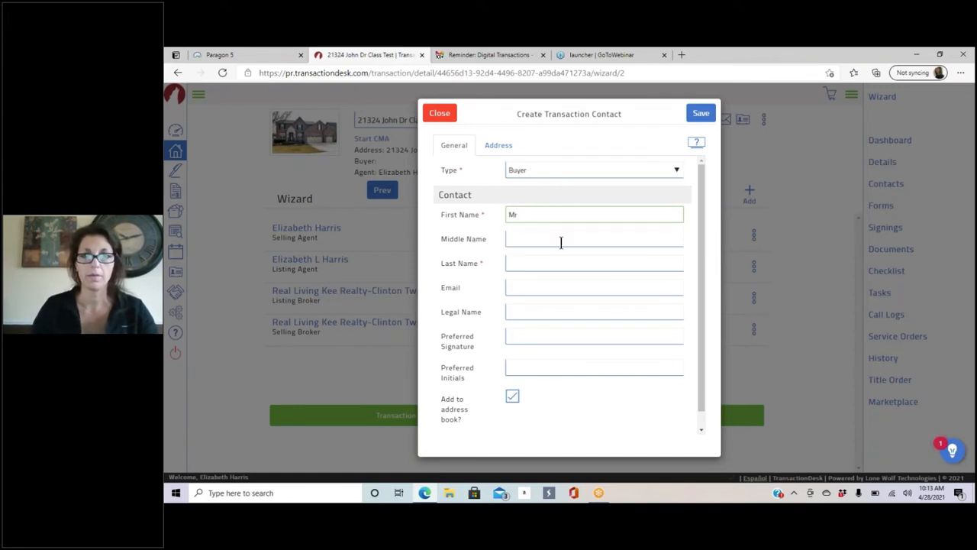
left_click(537, 266)
type("Loaded")
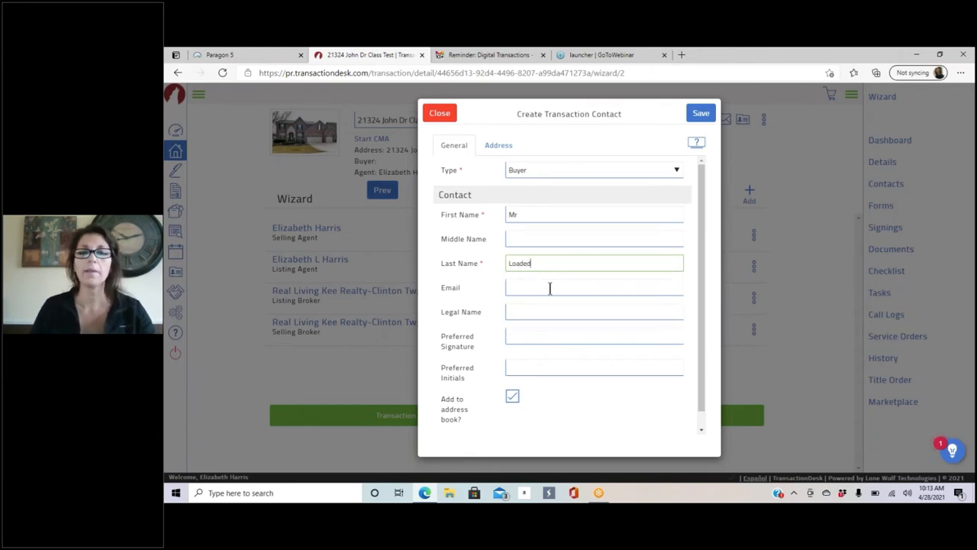
Step: Fill the buyer's e-mail from a saved address and save the contact
left_click(521, 287)
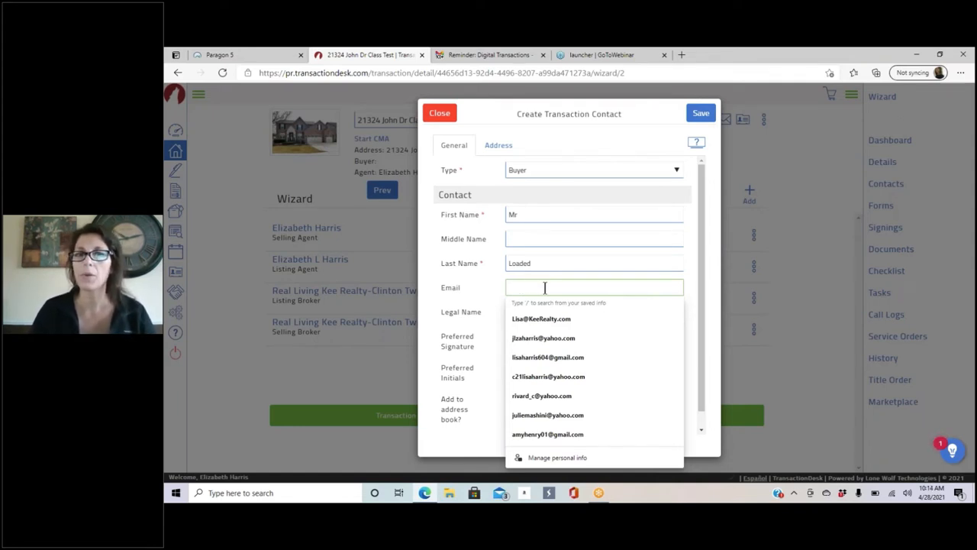
left_click(563, 321)
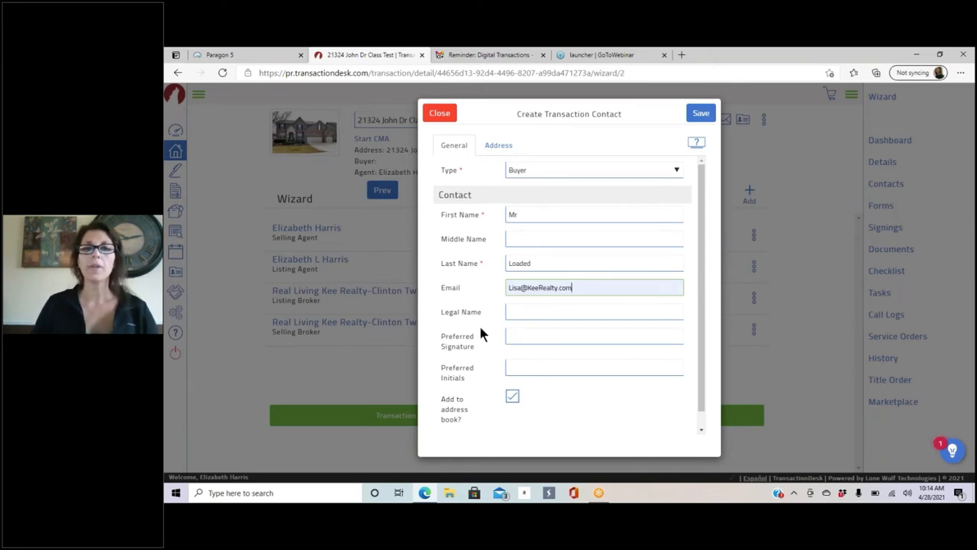
left_click(528, 313)
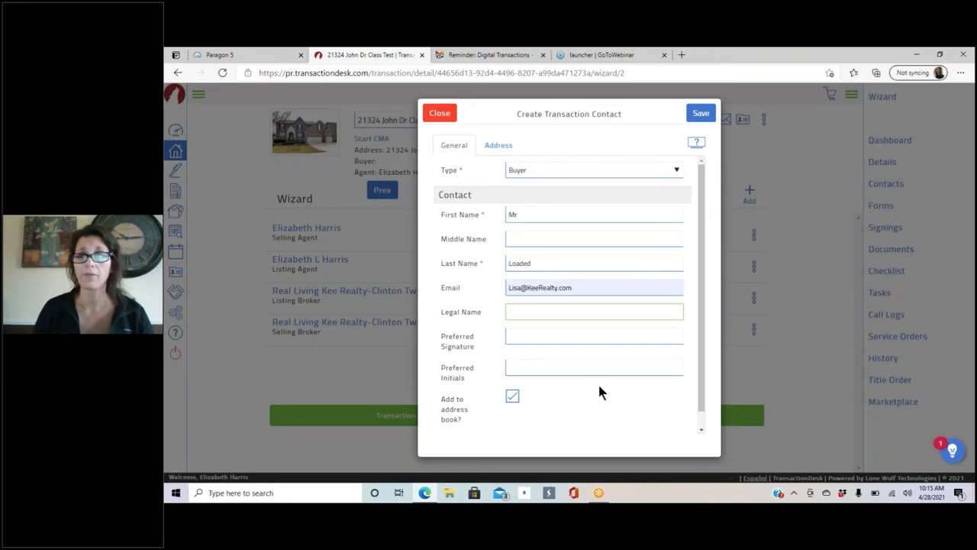
scroll(599, 387, "down", 1)
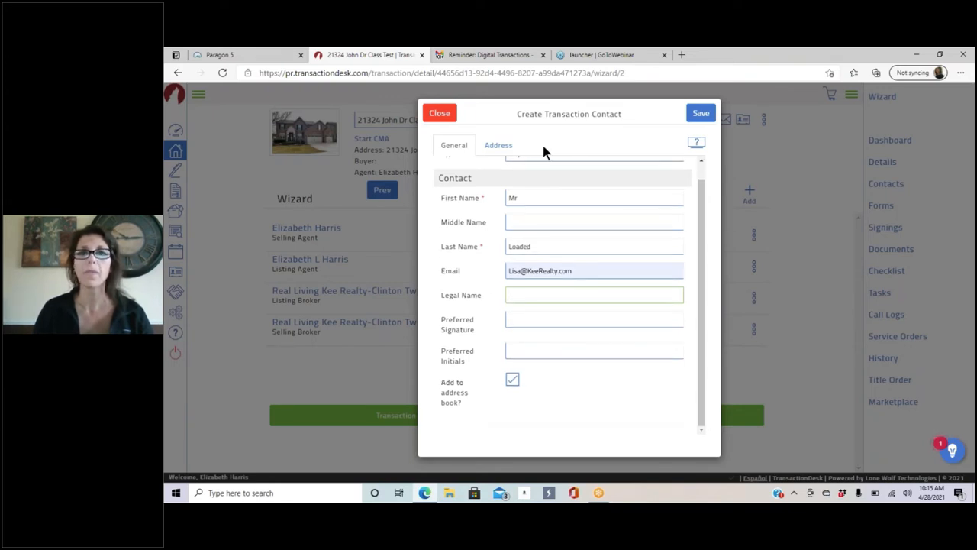
left_click(710, 113)
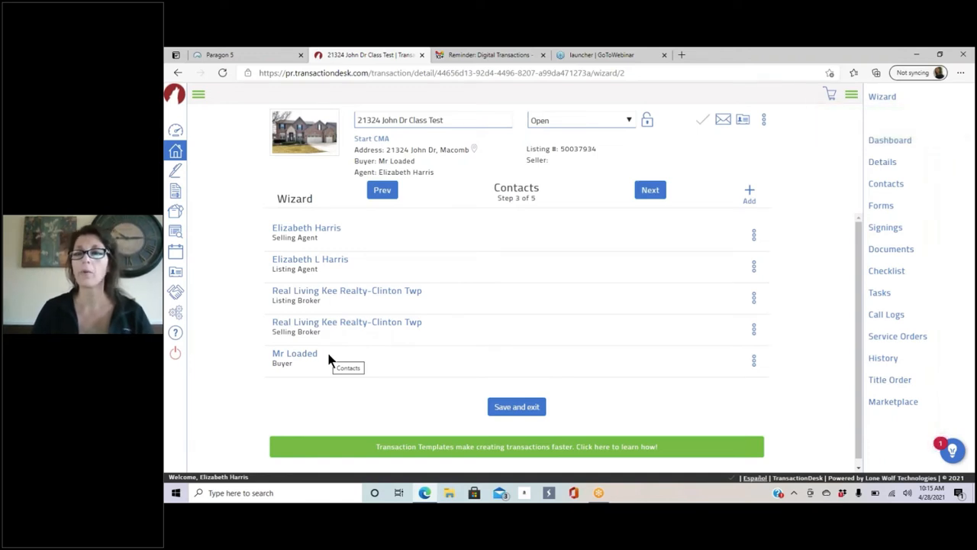
Step: Add a second Buyer contact with first and last name and a saved e-mail, then save
left_click(750, 192)
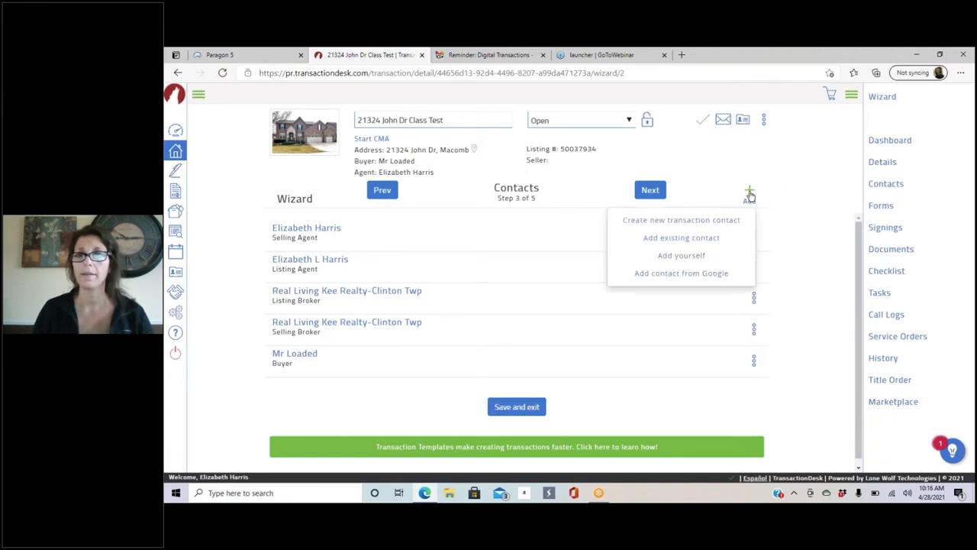
left_click(683, 222)
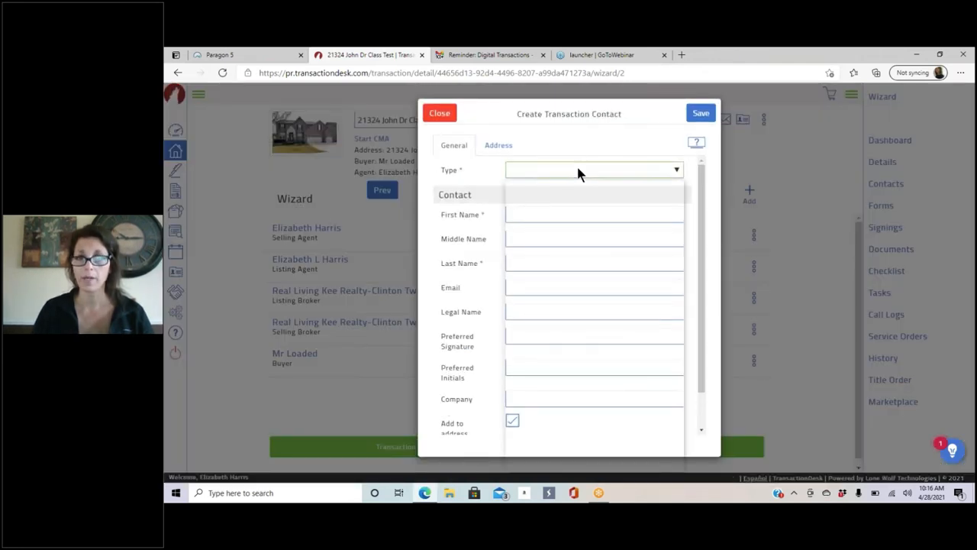
left_click(578, 174)
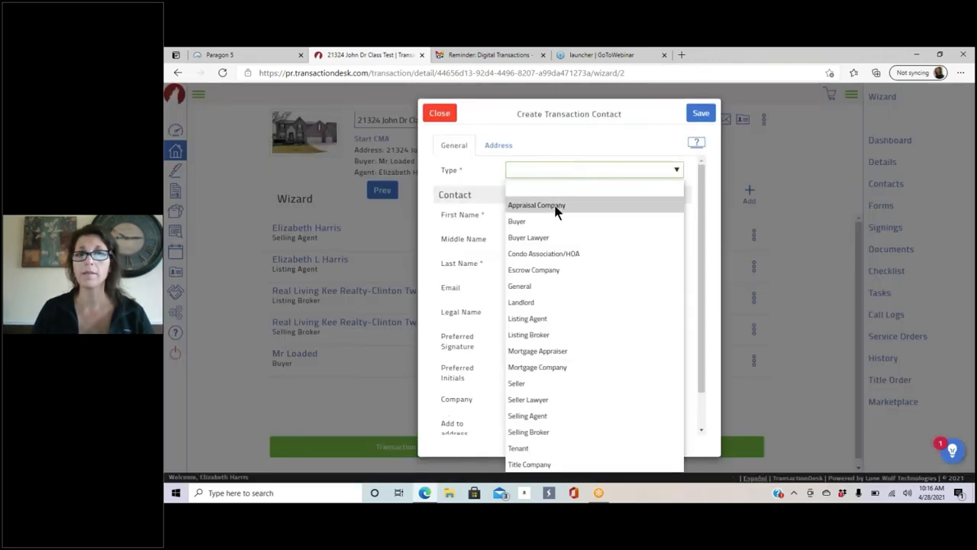
left_click(545, 221)
left_click(530, 215)
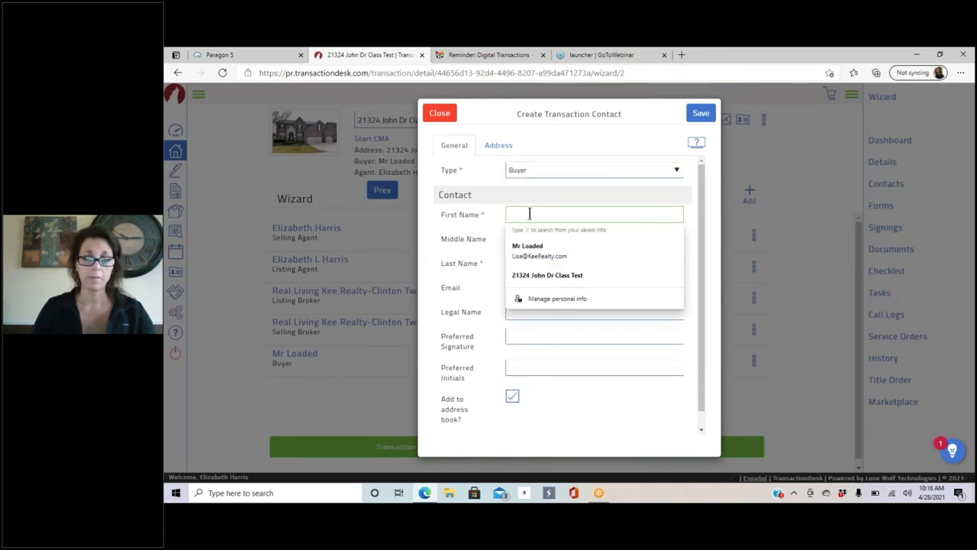
type("Mrs")
key("Tab")
key("Tab")
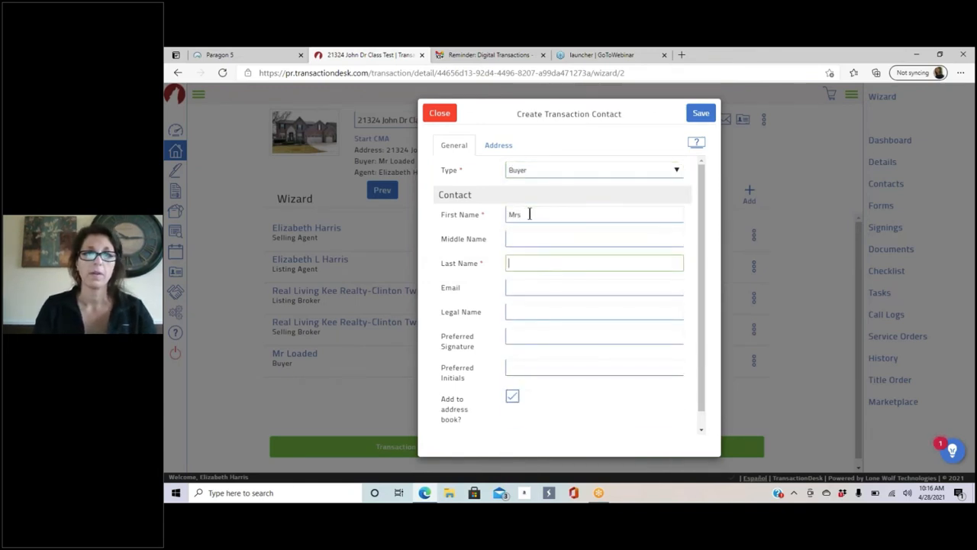
type("Spendsalot")
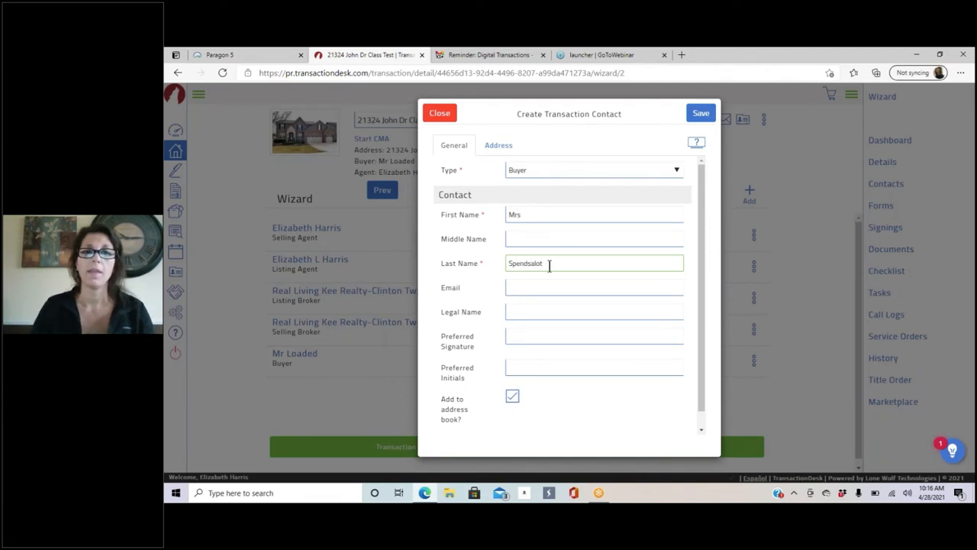
left_click(540, 284)
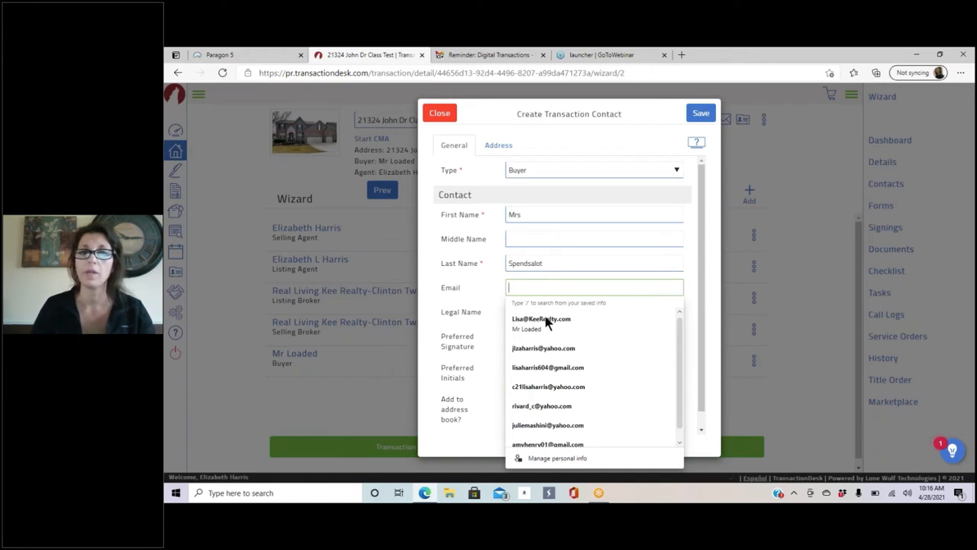
left_click(545, 322)
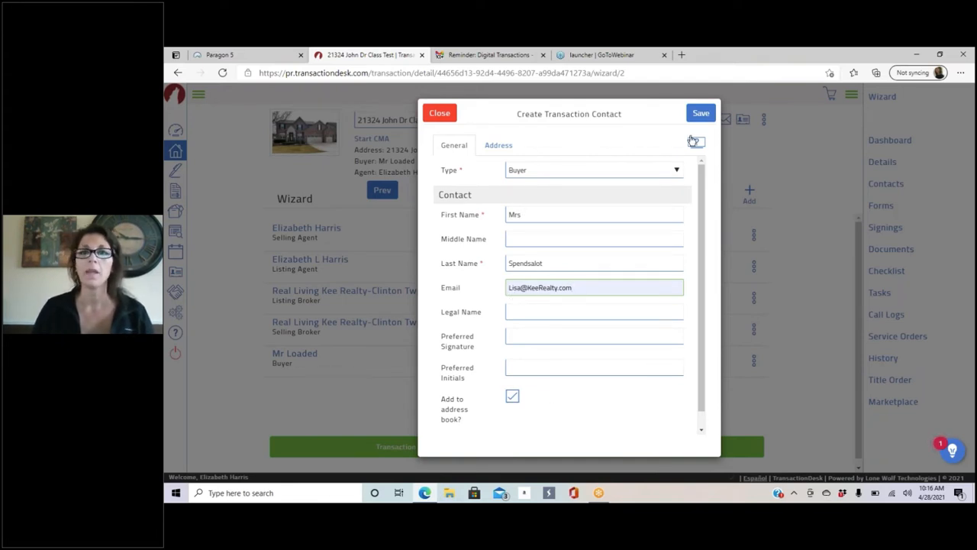
left_click(700, 113)
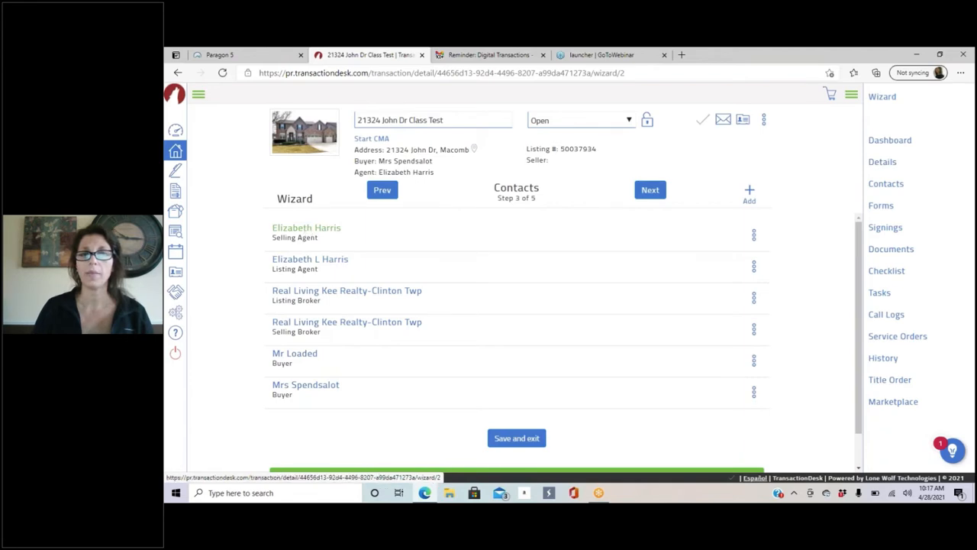
Step: Replace the selling agent's first name in First, Legal and Signature names, add to address book, save
left_click(306, 229)
left_click_drag(556, 217, 415, 233)
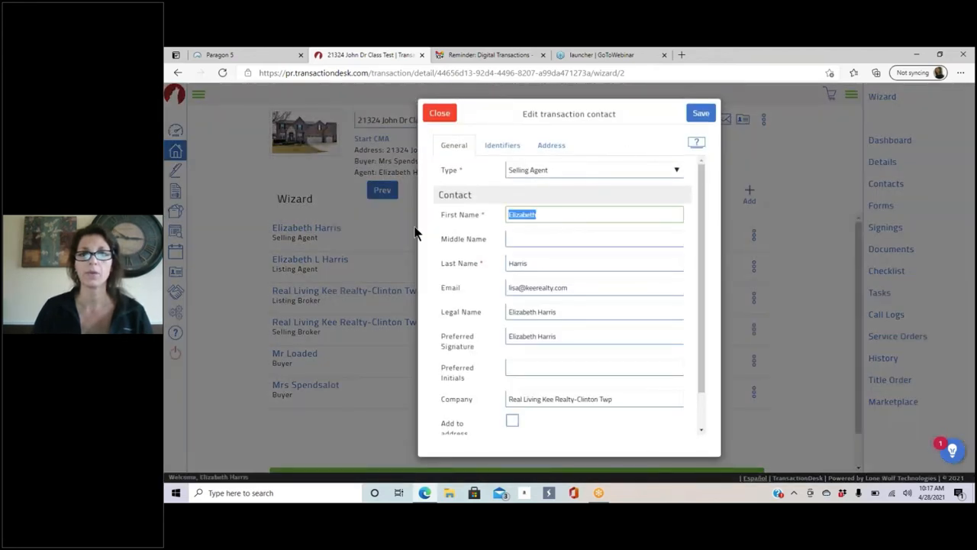
type("Lisa")
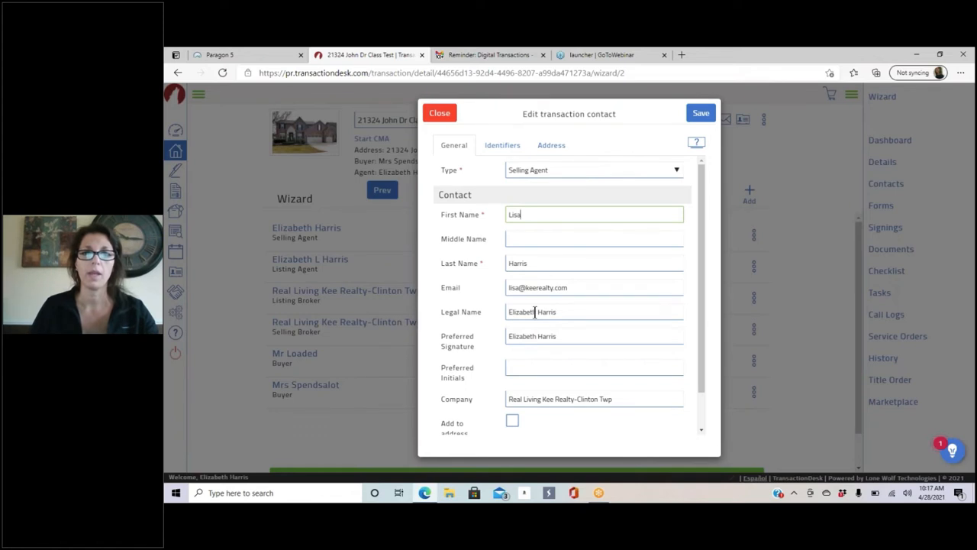
left_click_drag(556, 311, 473, 310)
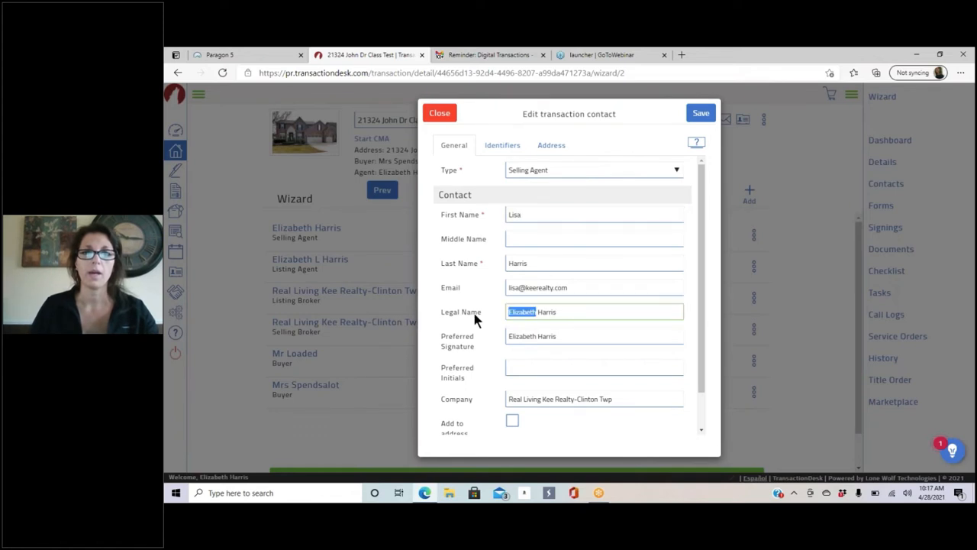
type("Lisa")
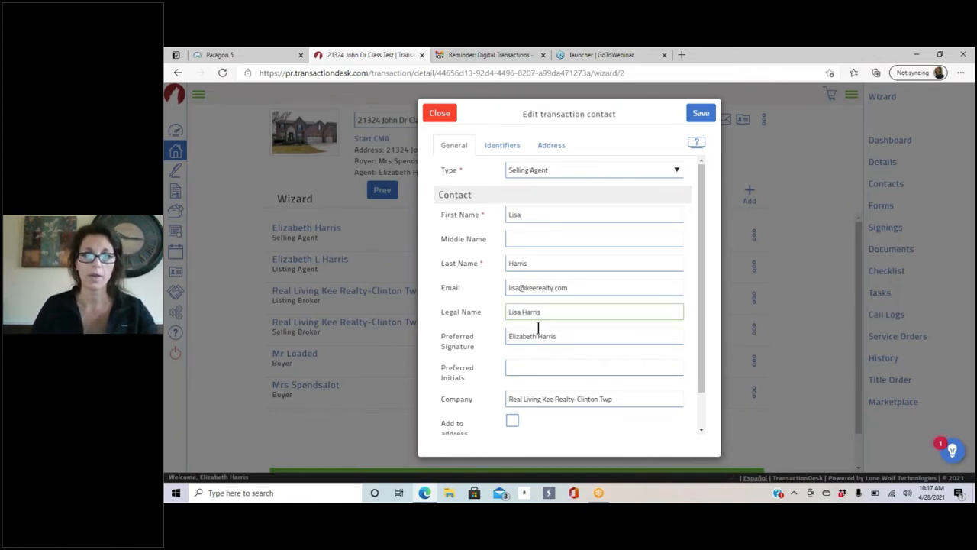
left_click_drag(537, 336, 507, 337)
type("Lisa")
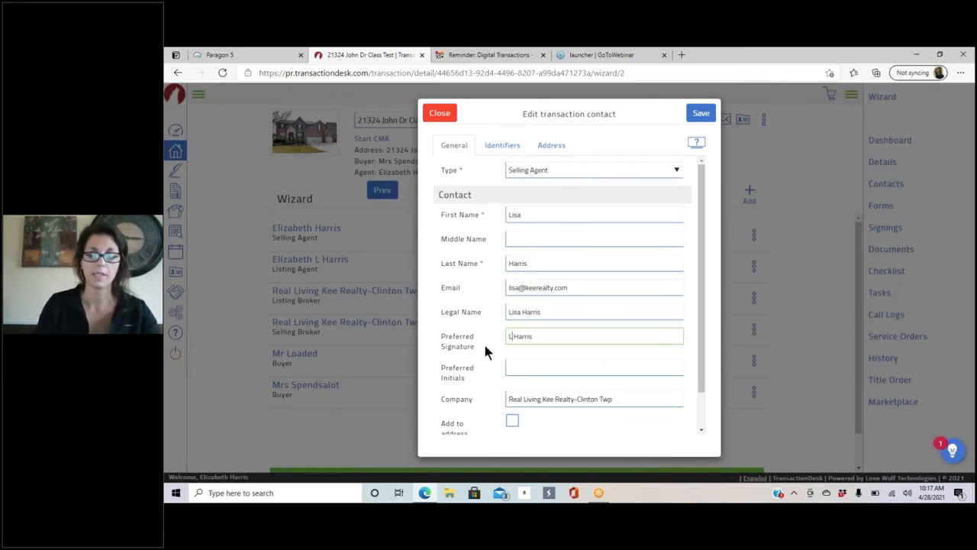
left_click(512, 420)
left_click(696, 116)
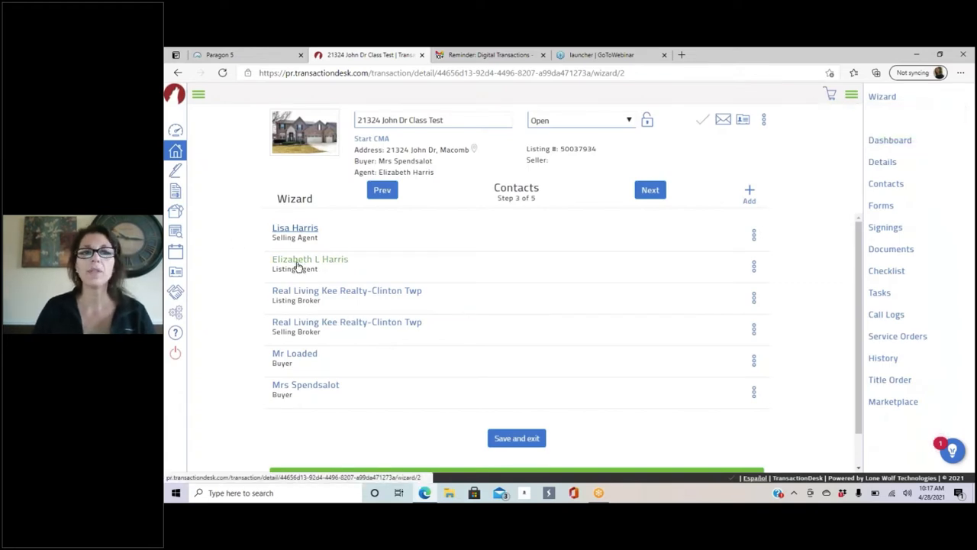
Step: Review the listing agent's Identifiers, close the contact, and show the add-contact options
left_click(309, 260)
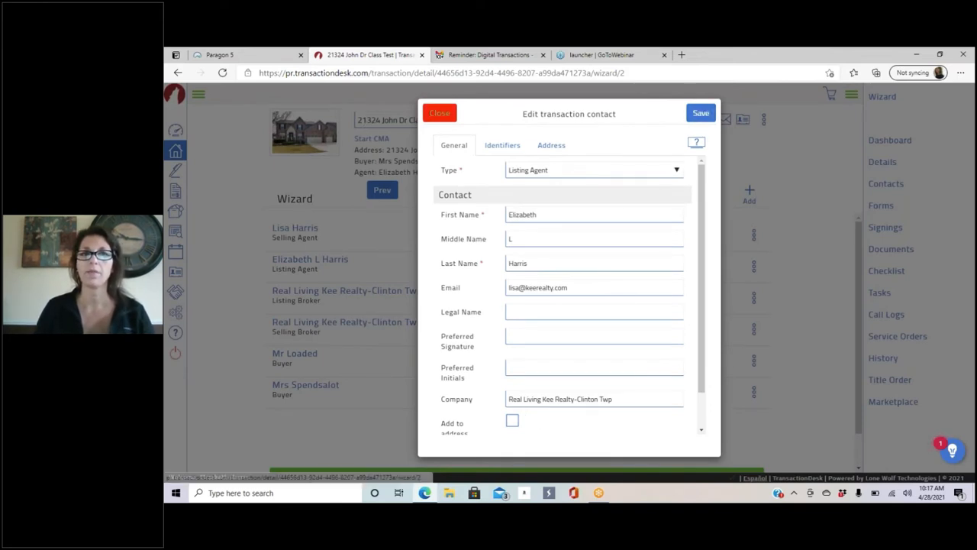
left_click(508, 147)
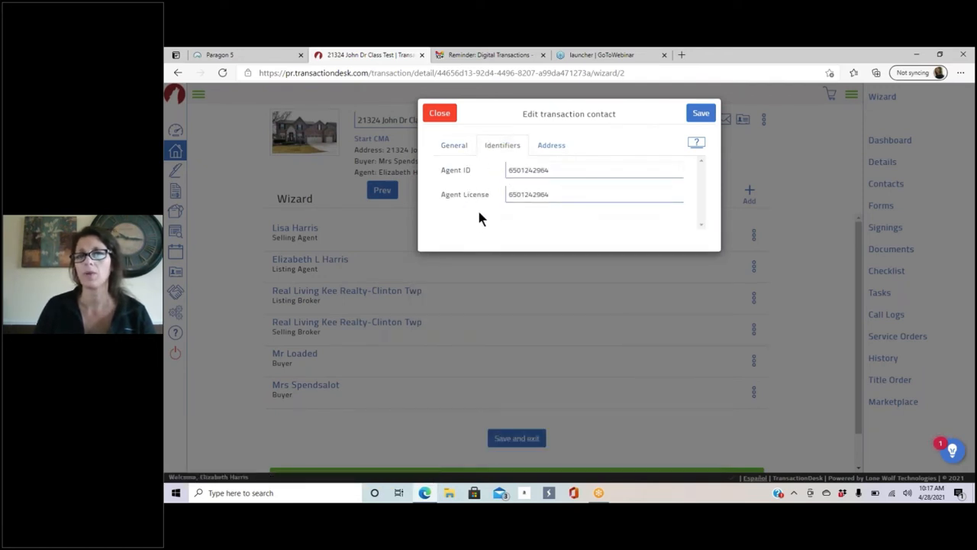
left_click(441, 113)
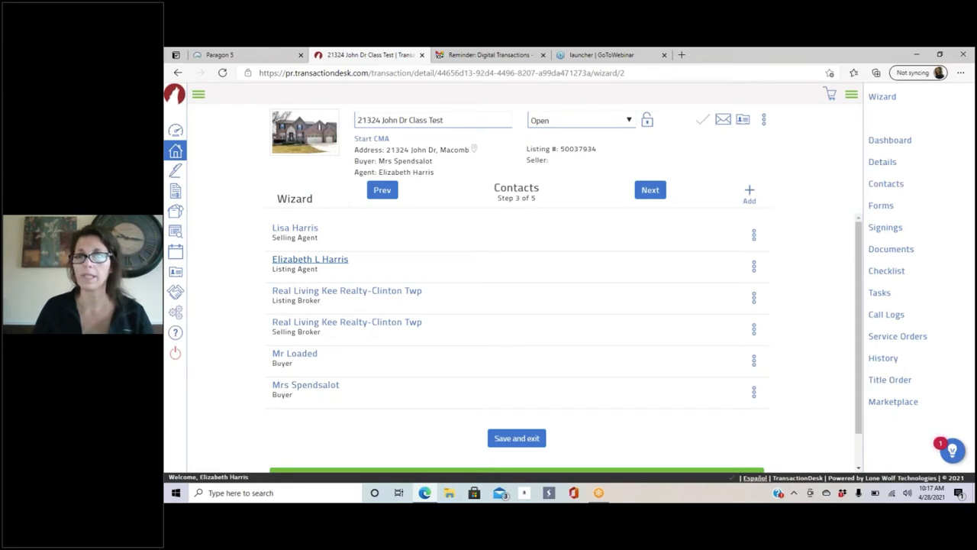
left_click(749, 193)
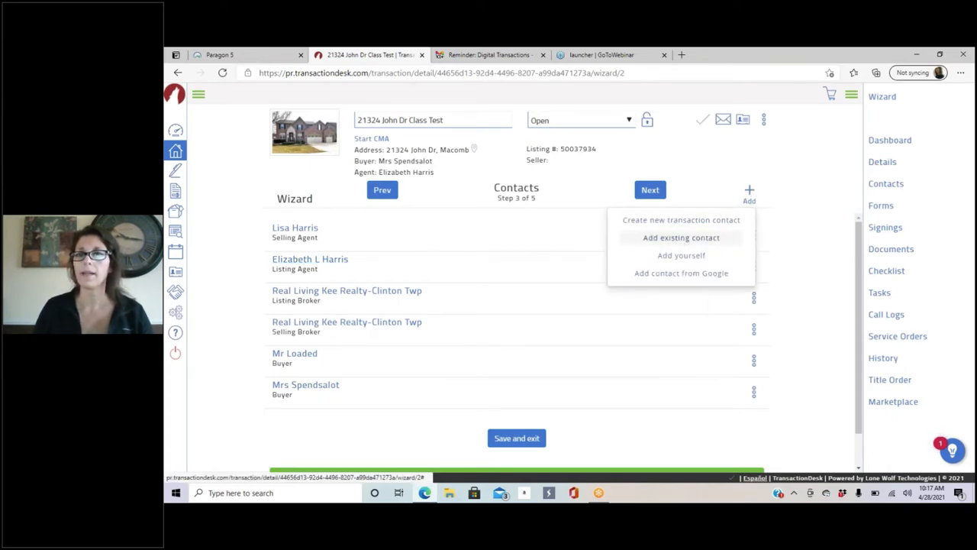
left_click(681, 238)
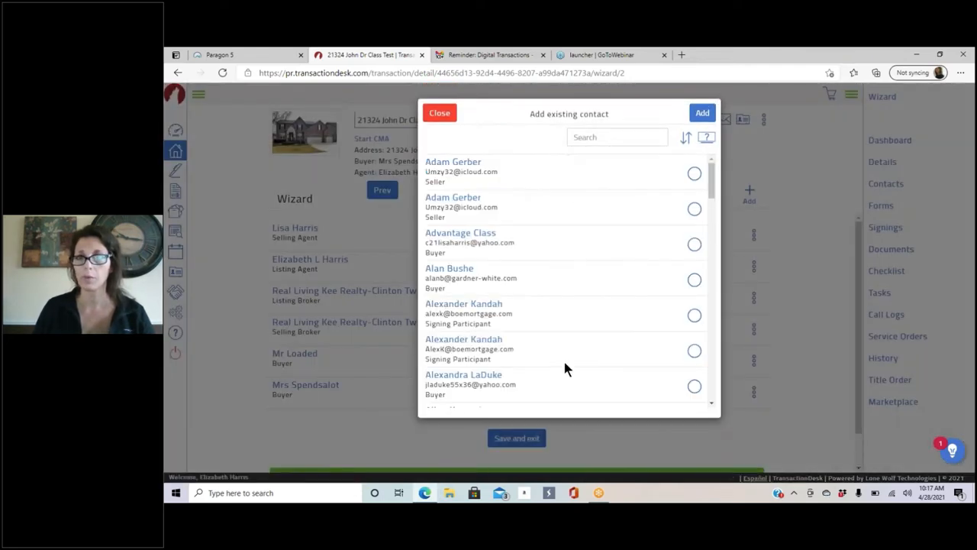
scroll(573, 210, "down", 15)
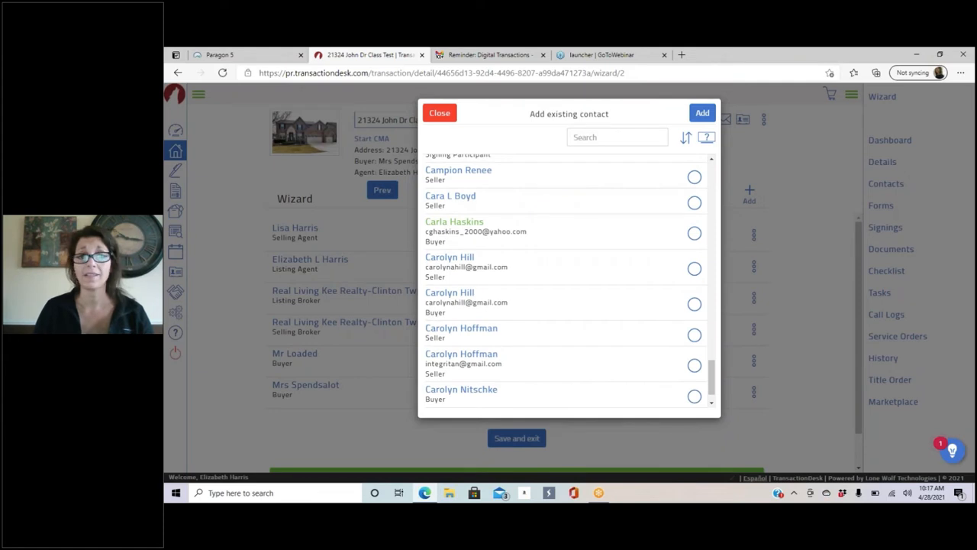
scroll(563, 279, "down", 2)
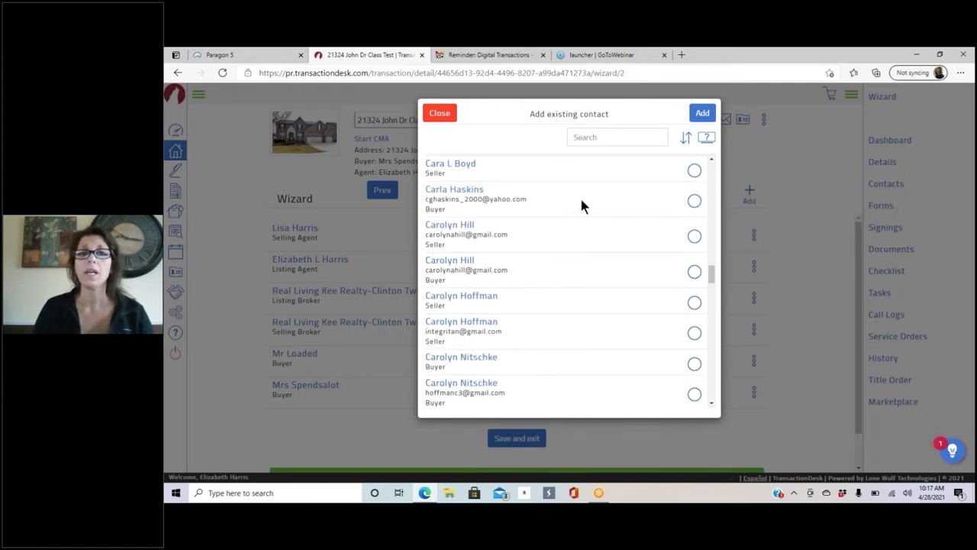
scroll(580, 205, "up", 4)
scroll(580, 202, "up", 3)
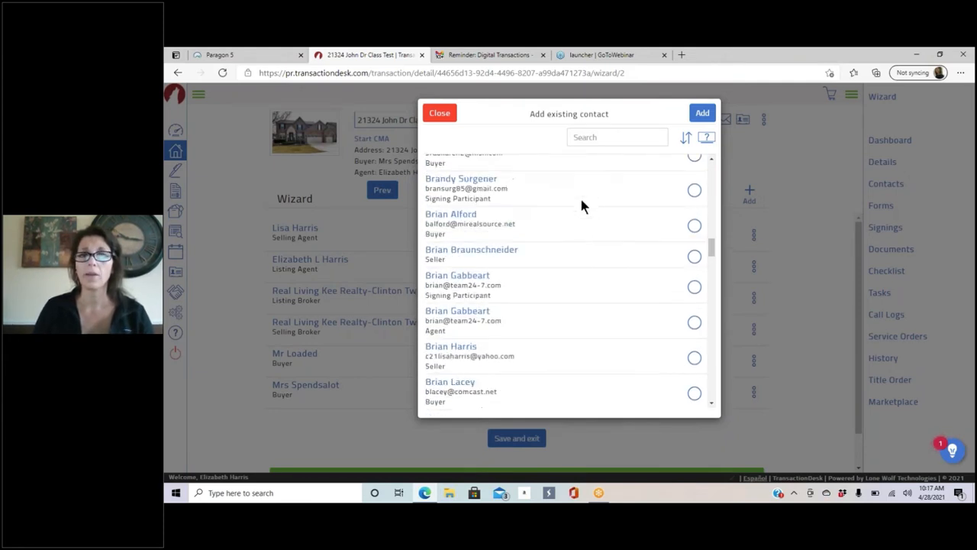
left_click(607, 137)
type("lisa")
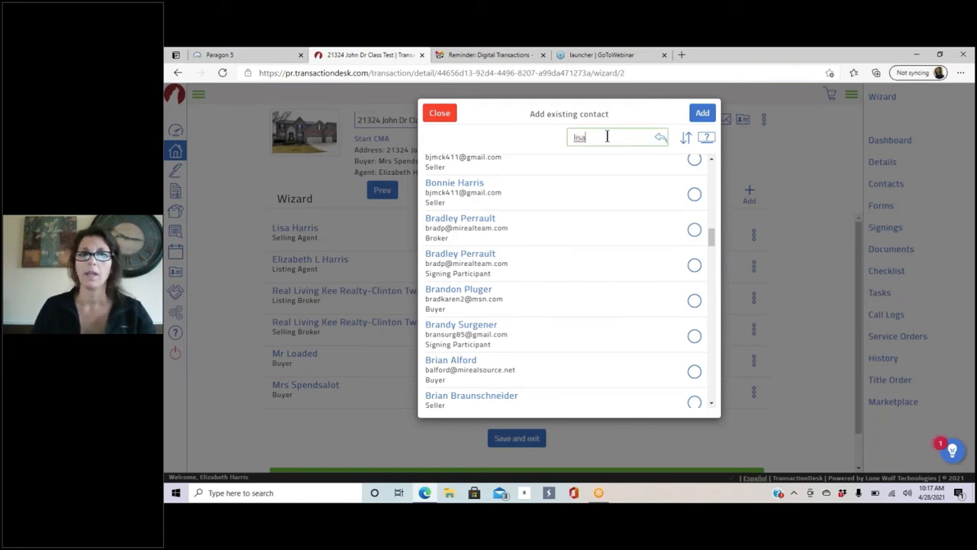
key("Return")
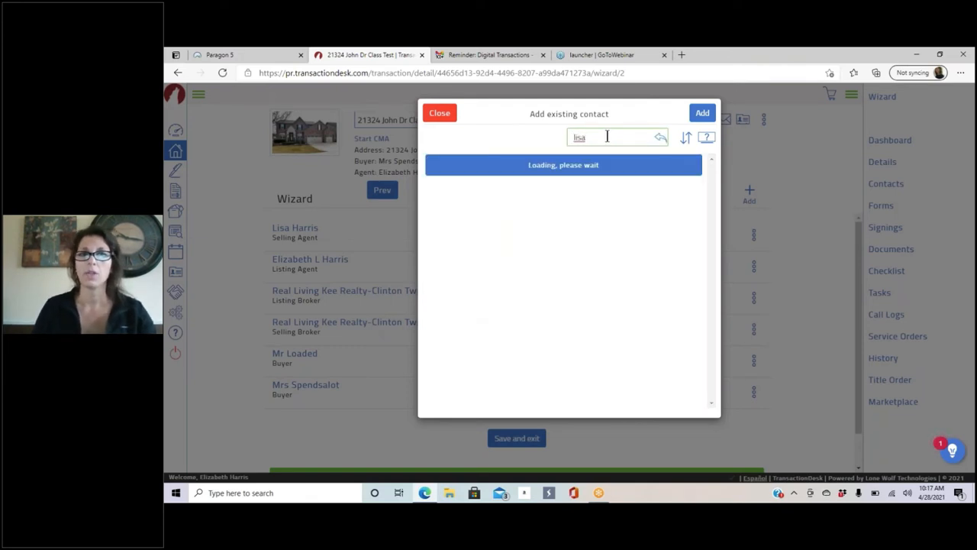
scroll(562, 336, "down", 5)
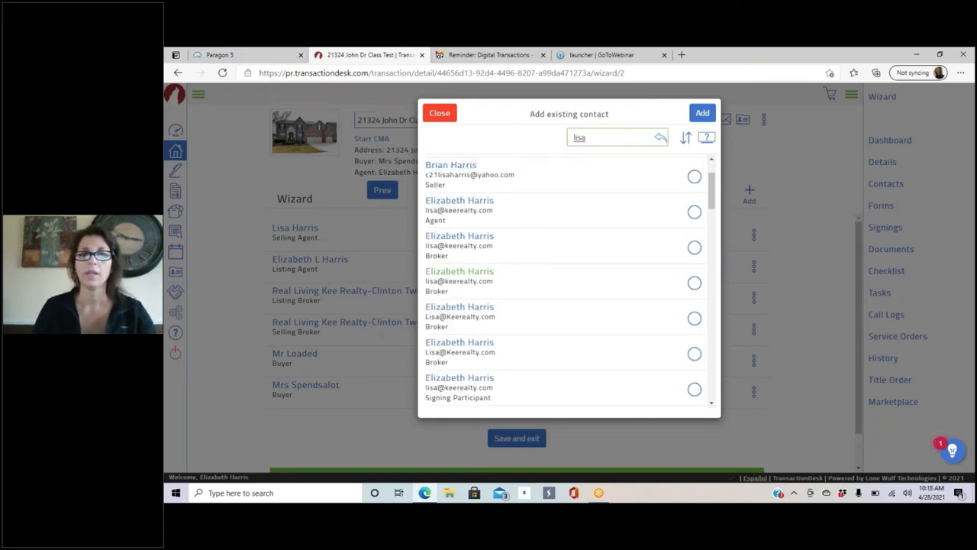
scroll(538, 336, "down", 5)
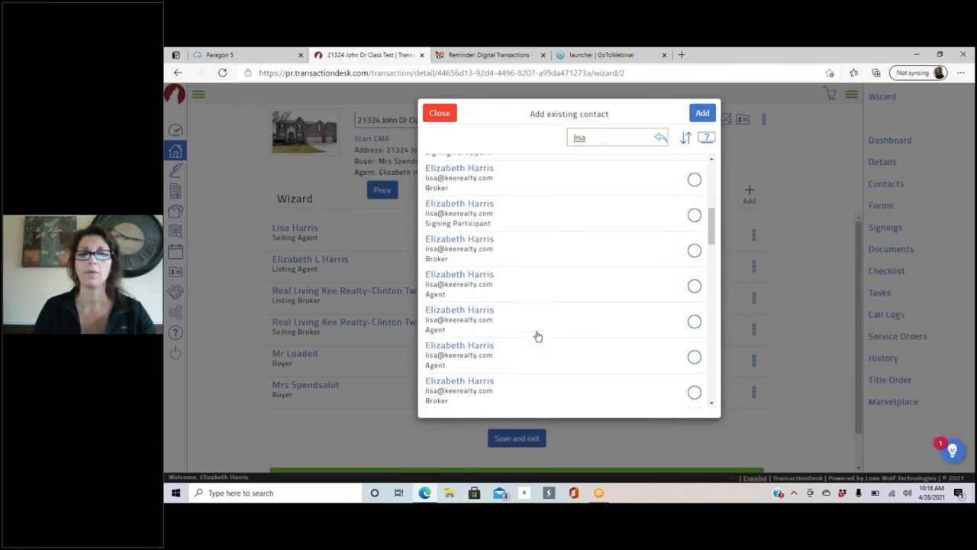
scroll(538, 336, "down", 6)
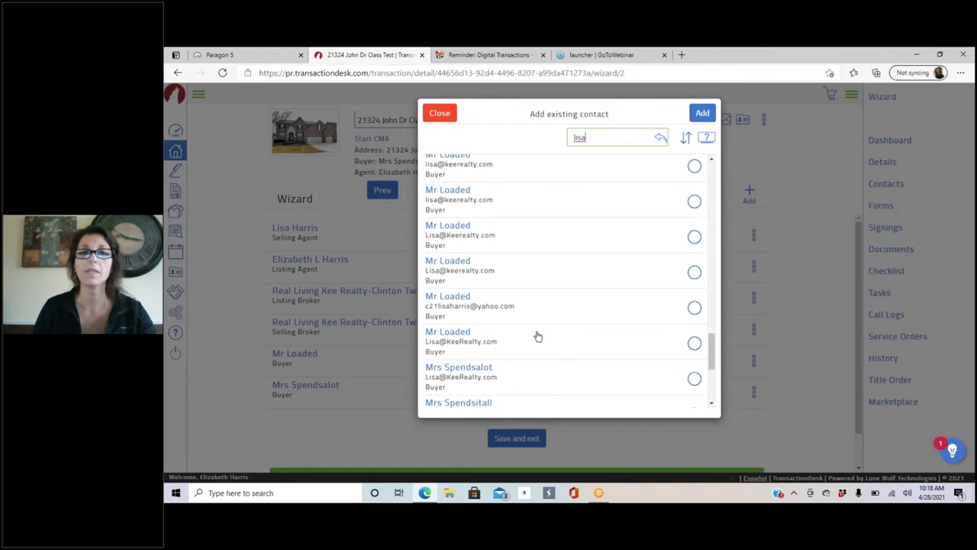
scroll(538, 336, "up", 3)
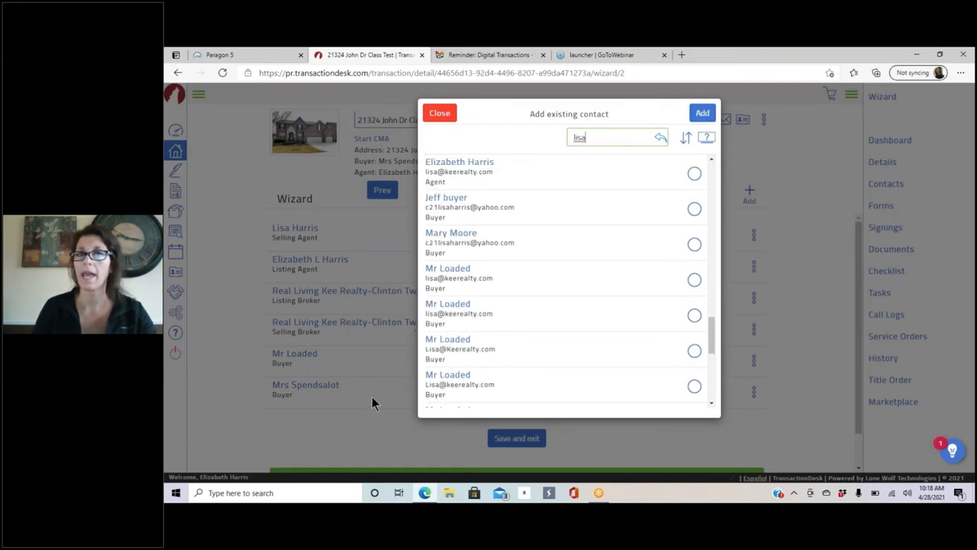
left_click(440, 113)
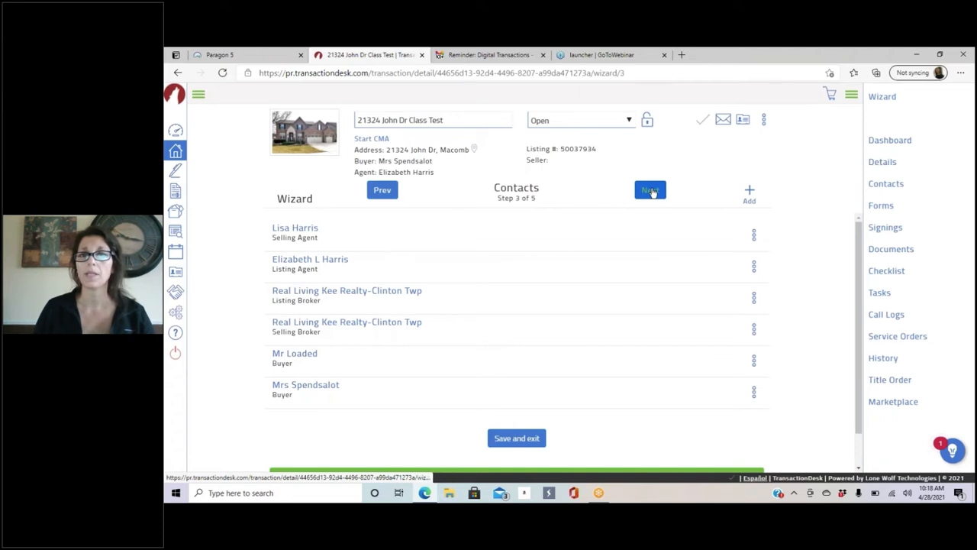
Step: On the Forms step, move Buy and Sell Agreement to the top and Exclusive Buyer Agency Agreement lower
left_click(652, 191)
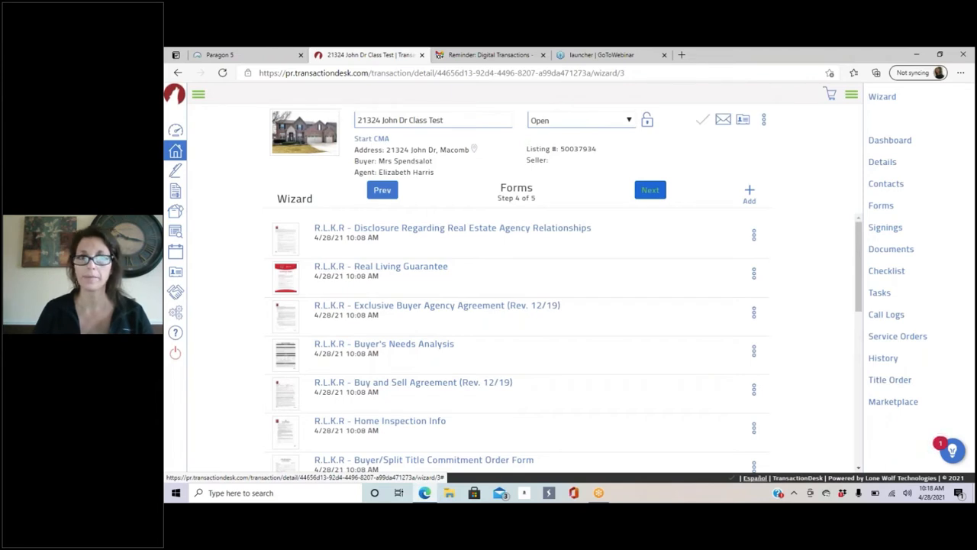
scroll(598, 288, "down", 6)
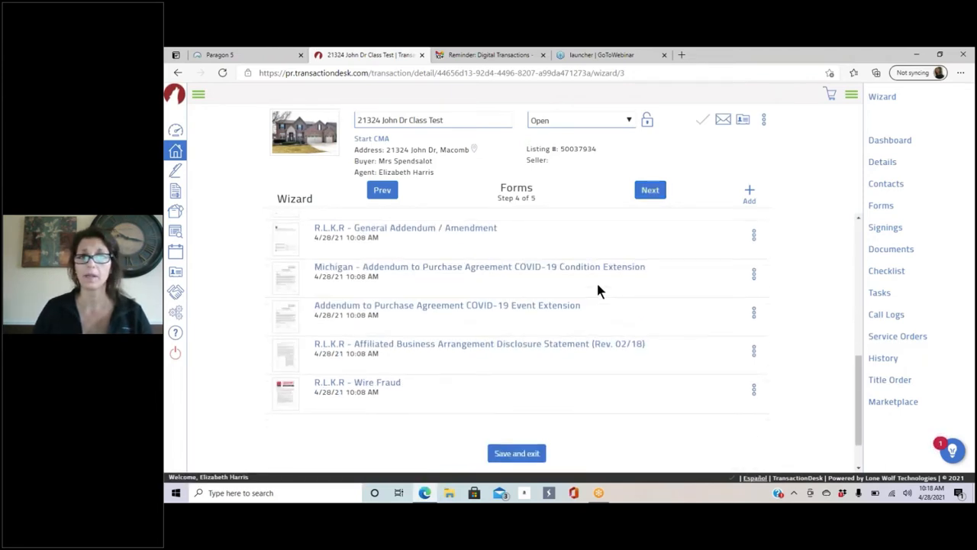
scroll(598, 288, "down", 1)
scroll(598, 289, "up", 7)
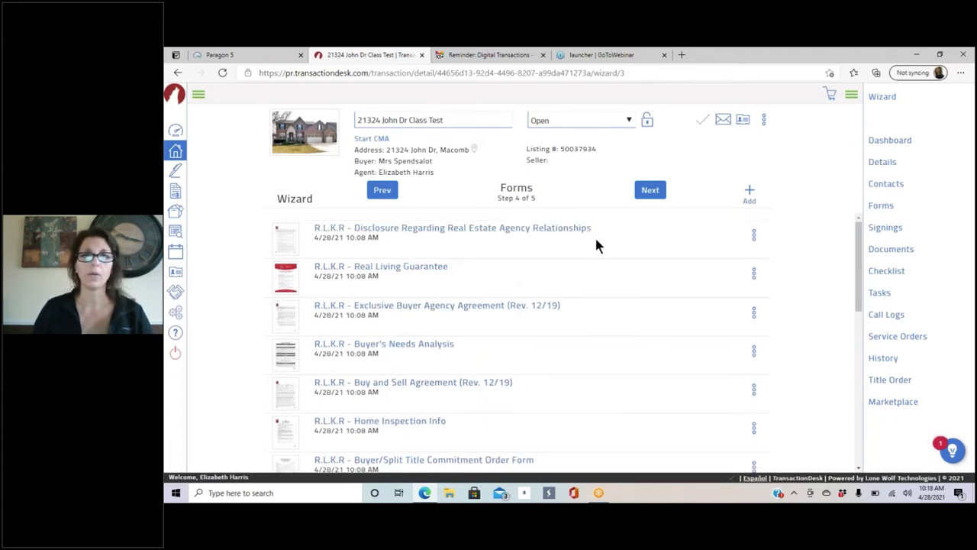
scroll(484, 246, "down", 1)
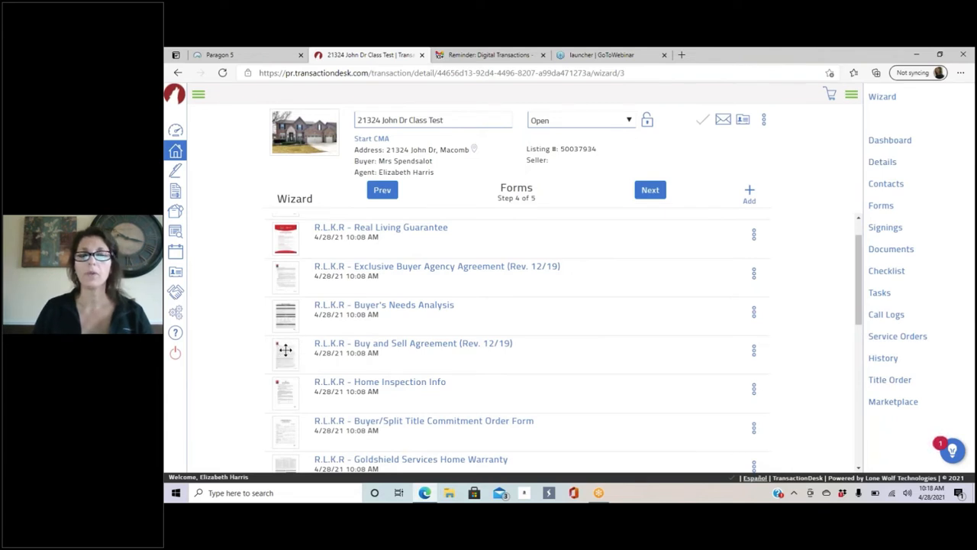
left_click_drag(285, 350, 283, 238)
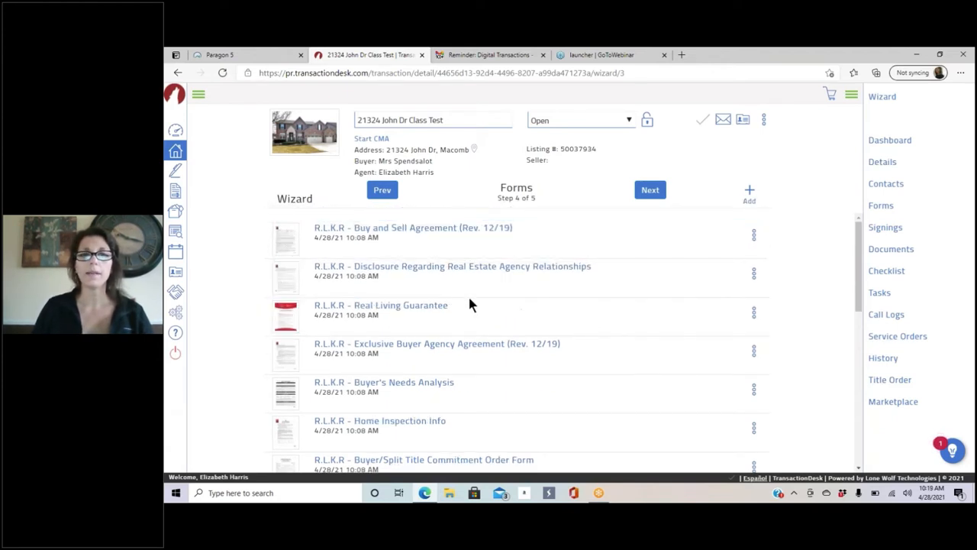
scroll(470, 304, "down", 1)
left_click_drag(282, 309, 278, 439)
Step: Open the R.L.K.R - Wire Fraud form's actions menu and dismiss it without deleting anything
scroll(605, 268, "down", 3)
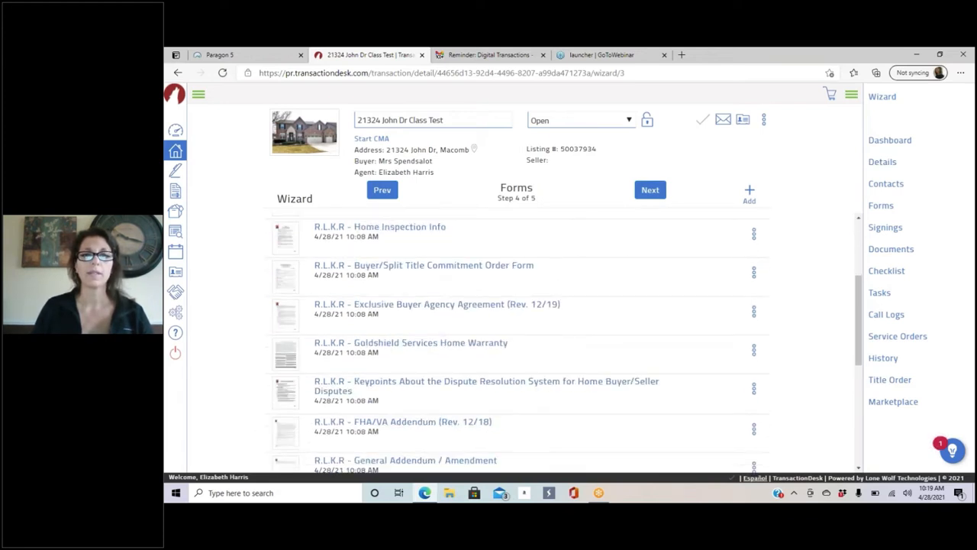
scroll(519, 343, "down", 4)
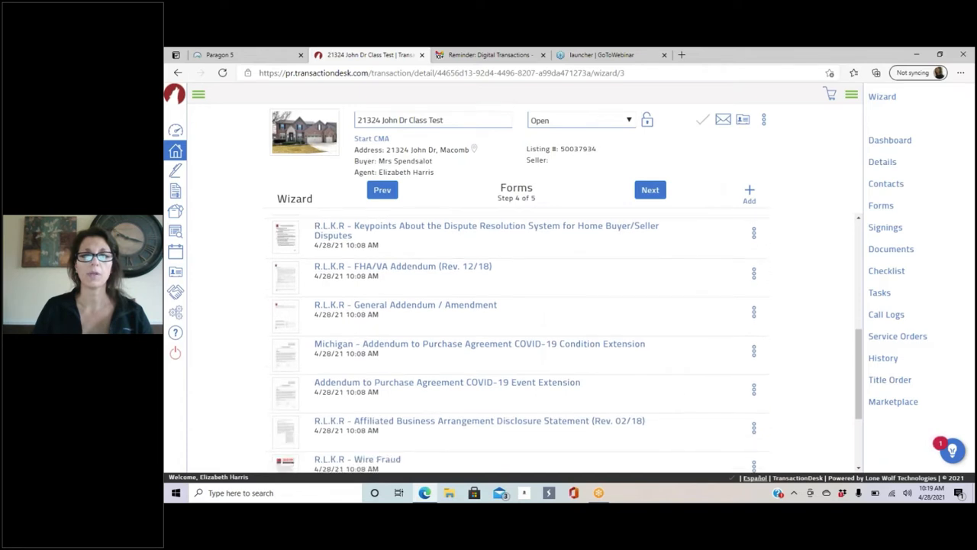
scroll(290, 389, "down", 3)
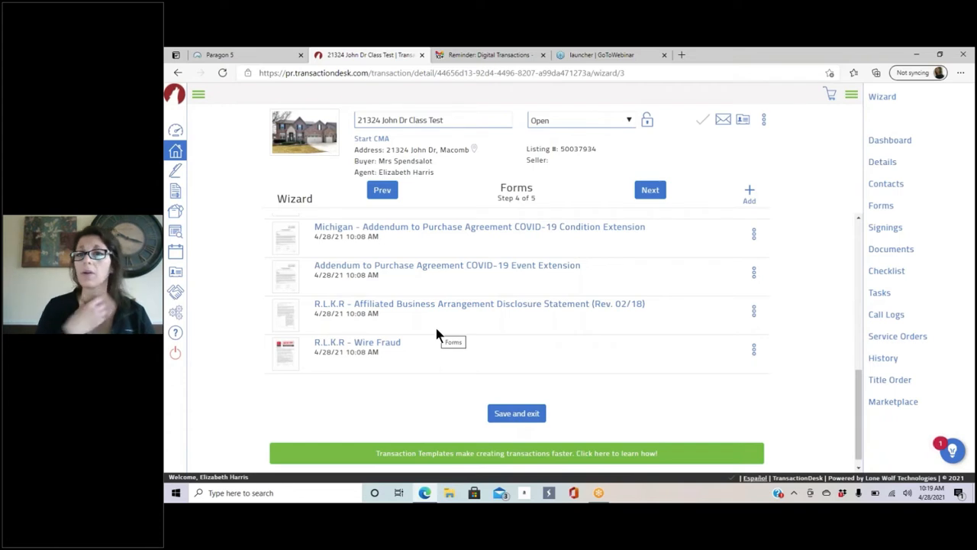
left_click(755, 349)
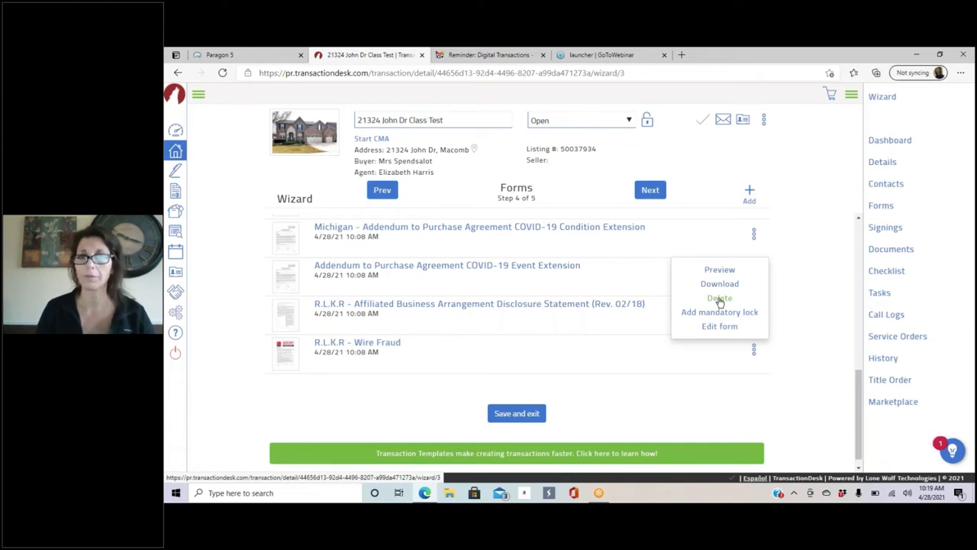
left_click(693, 164)
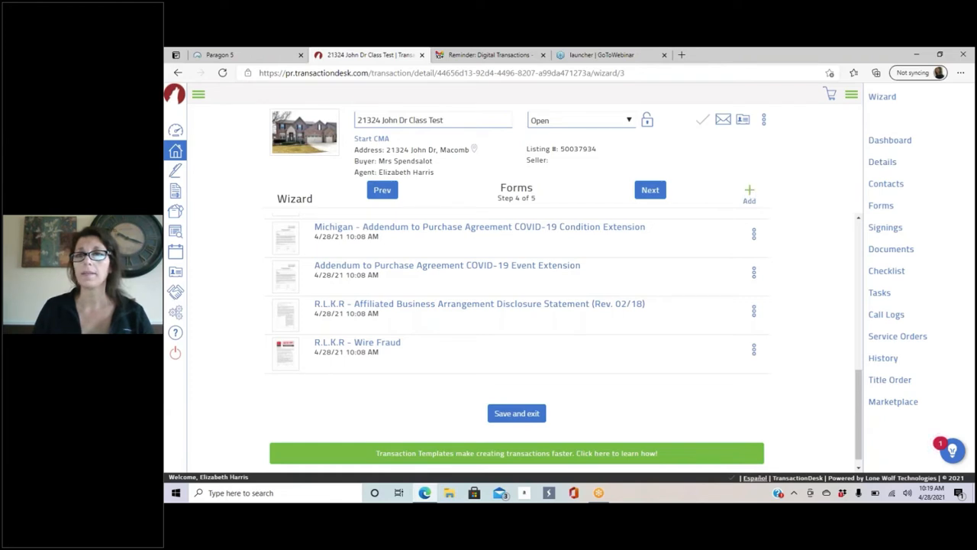
left_click(749, 194)
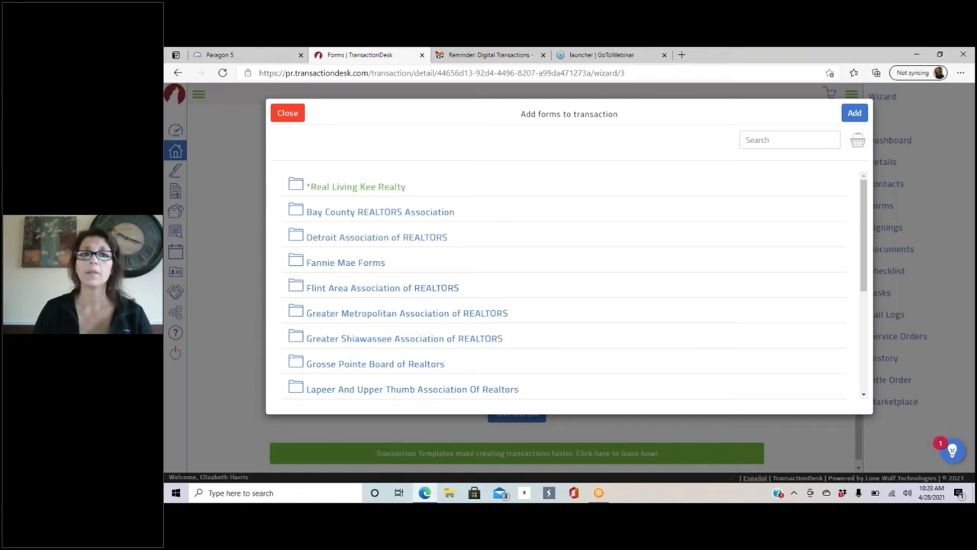
scroll(427, 225, "down", 3)
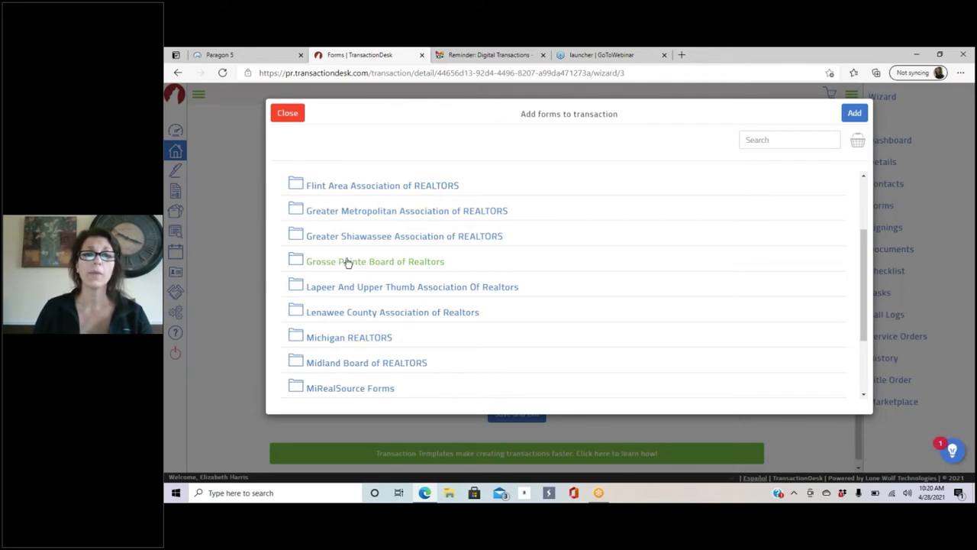
scroll(336, 259, "down", 1)
scroll(428, 274, "down", 1)
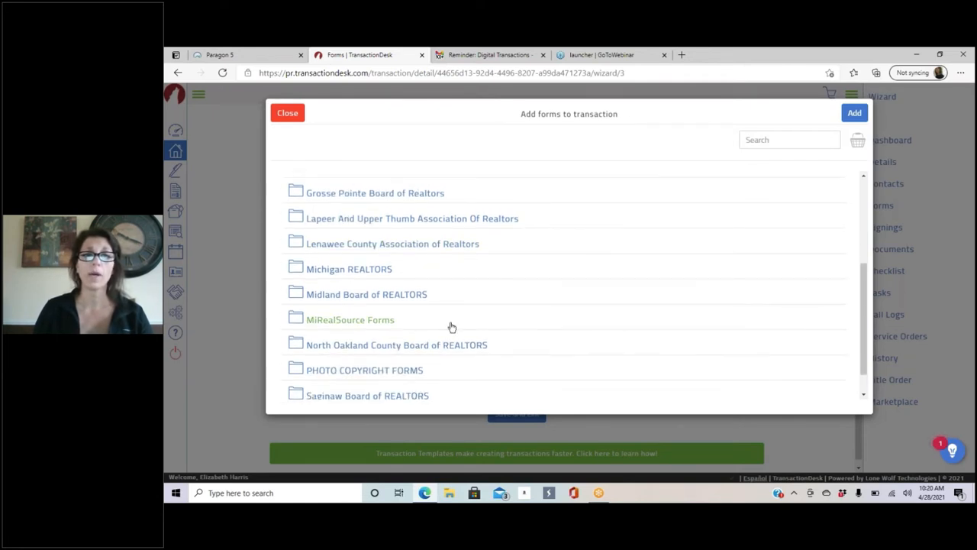
scroll(352, 192, "up", 5)
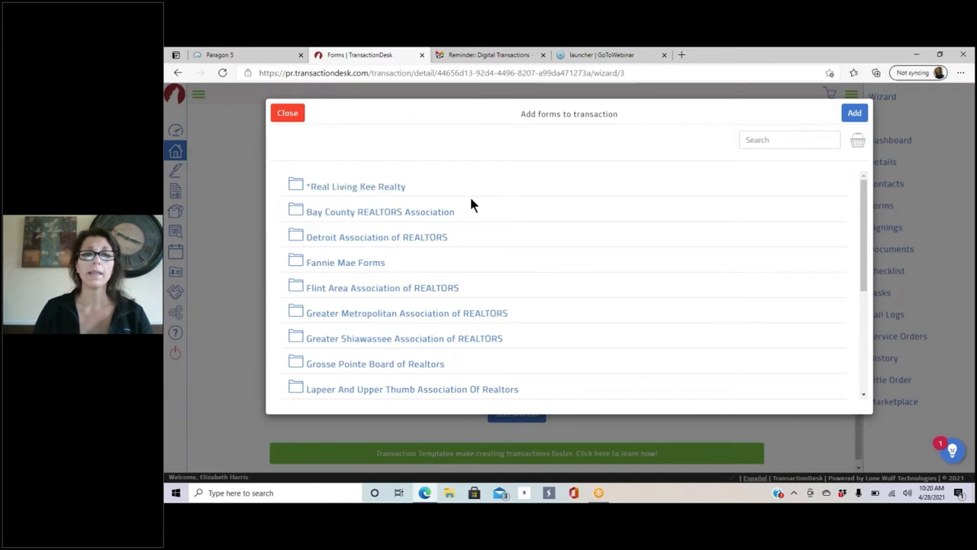
scroll(428, 229, "down", 2)
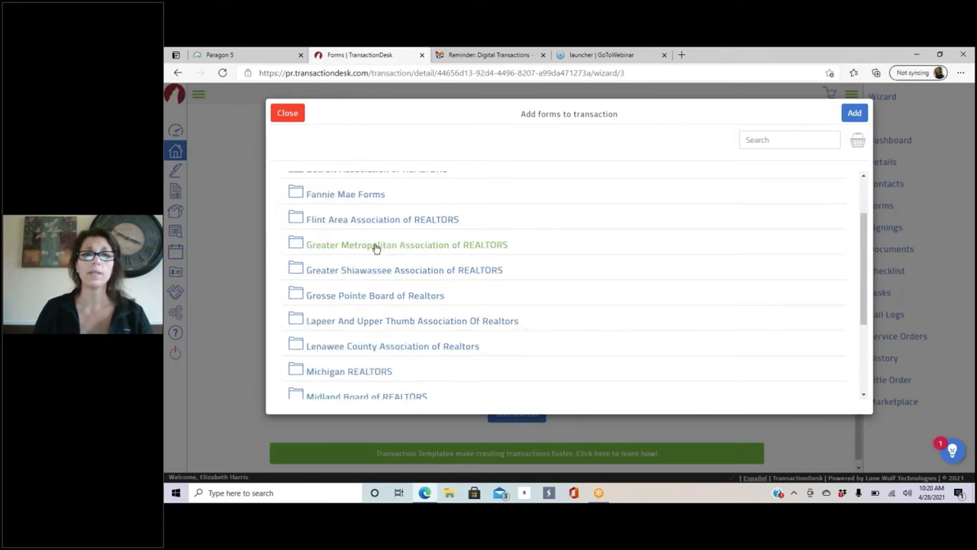
left_click(406, 244)
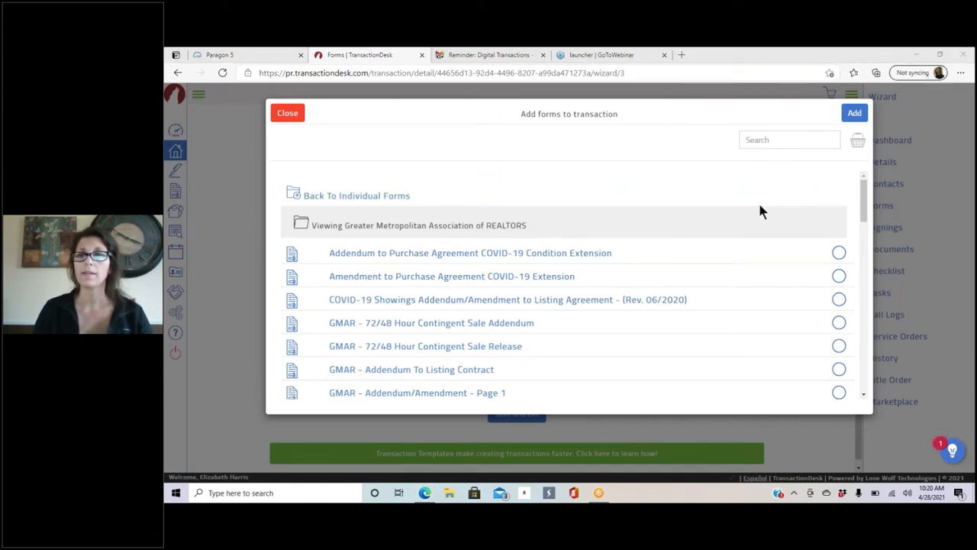
left_click(727, 104)
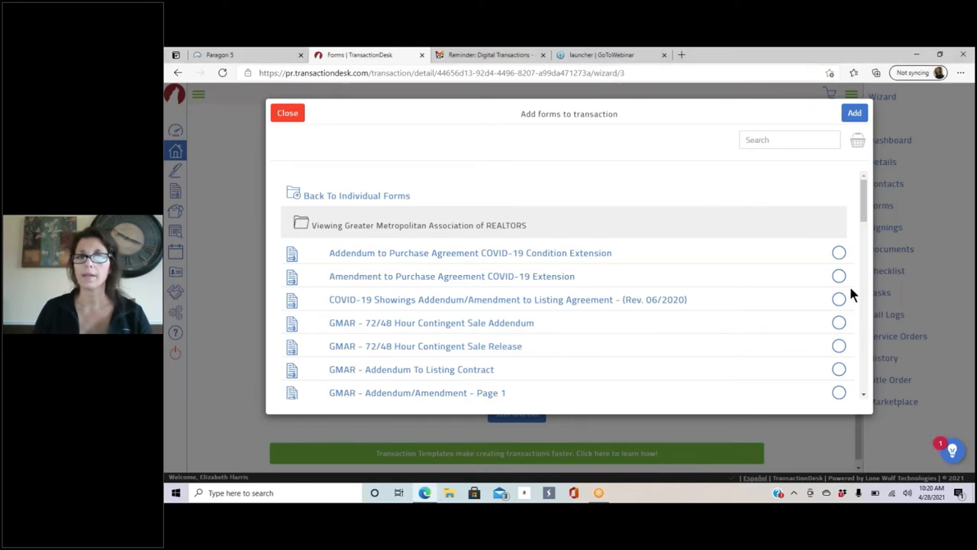
mouse_move(865, 202)
left_mouse_down()
mouse_move(863, 255)
mouse_move(877, 309)
mouse_move(863, 361)
mouse_move(863, 197)
left_mouse_up()
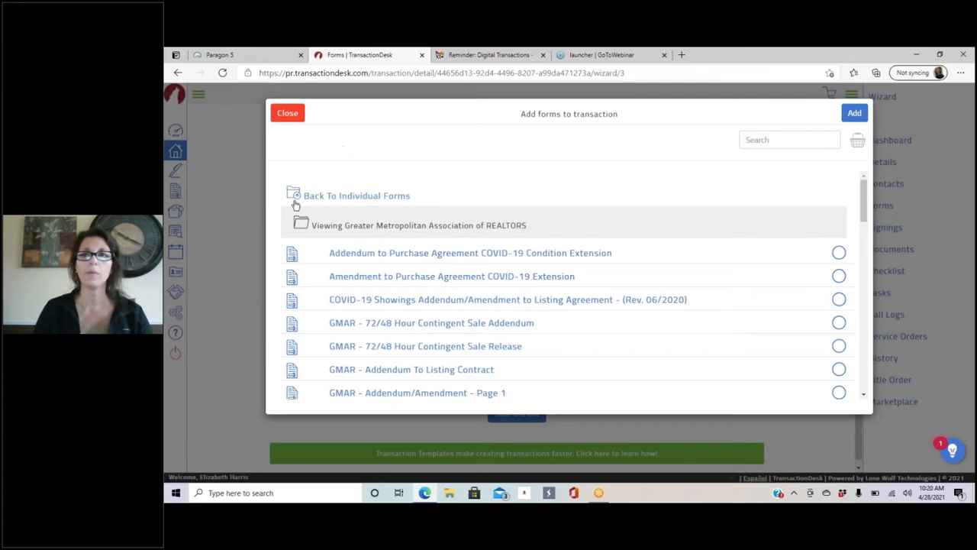
left_click(343, 199)
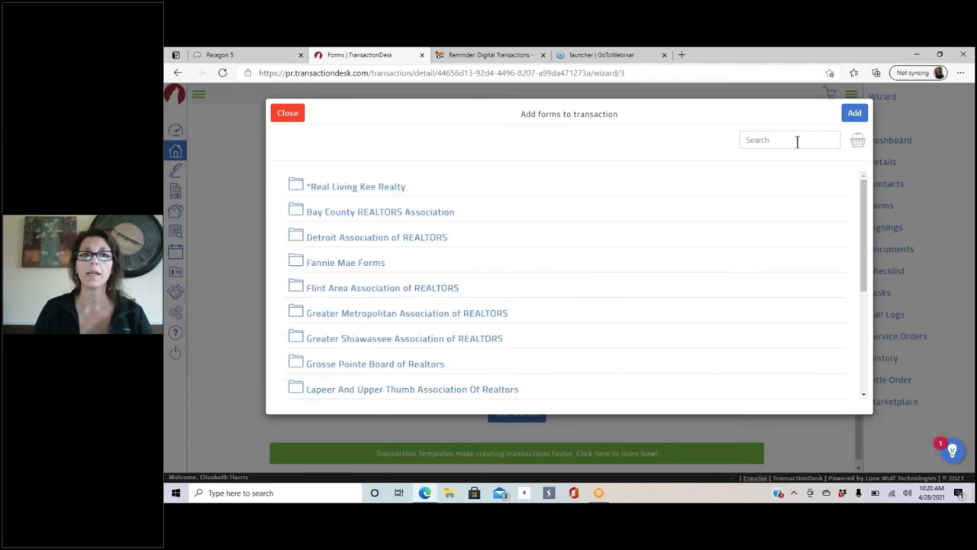
left_click(797, 141)
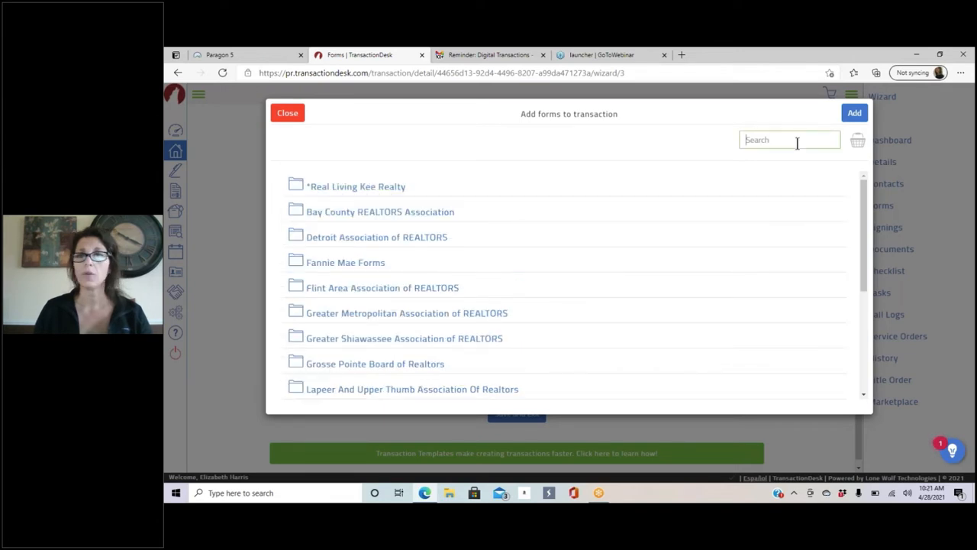
type("Pool add")
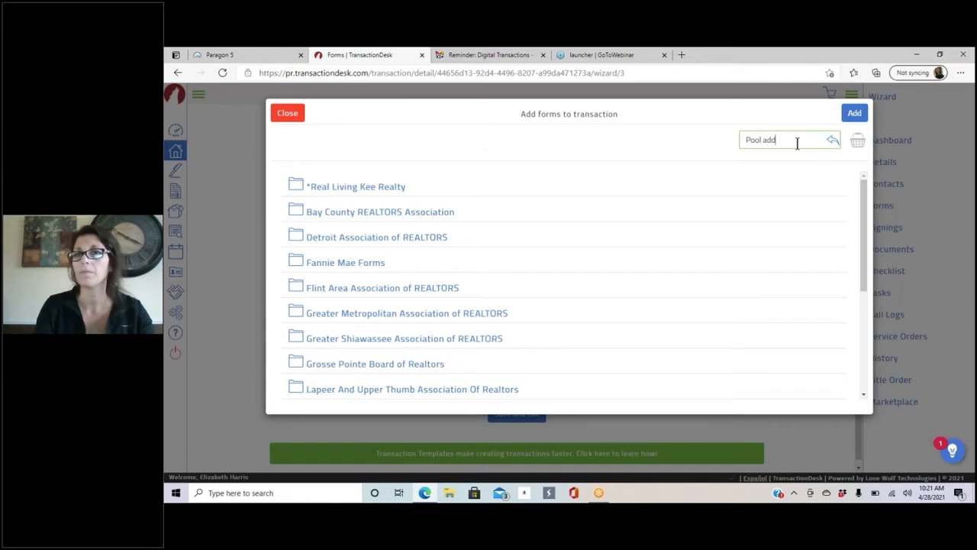
type("endum")
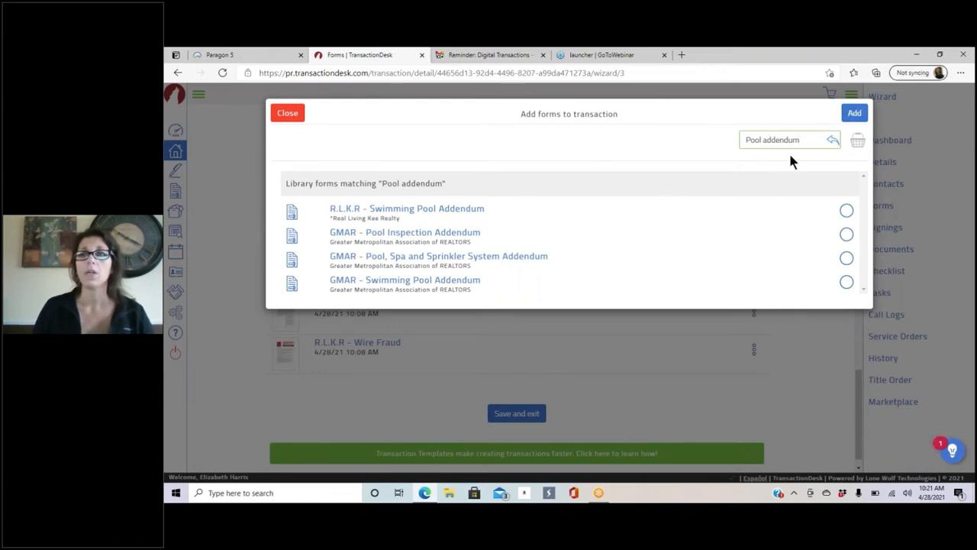
left_click_drag(817, 140, 698, 145)
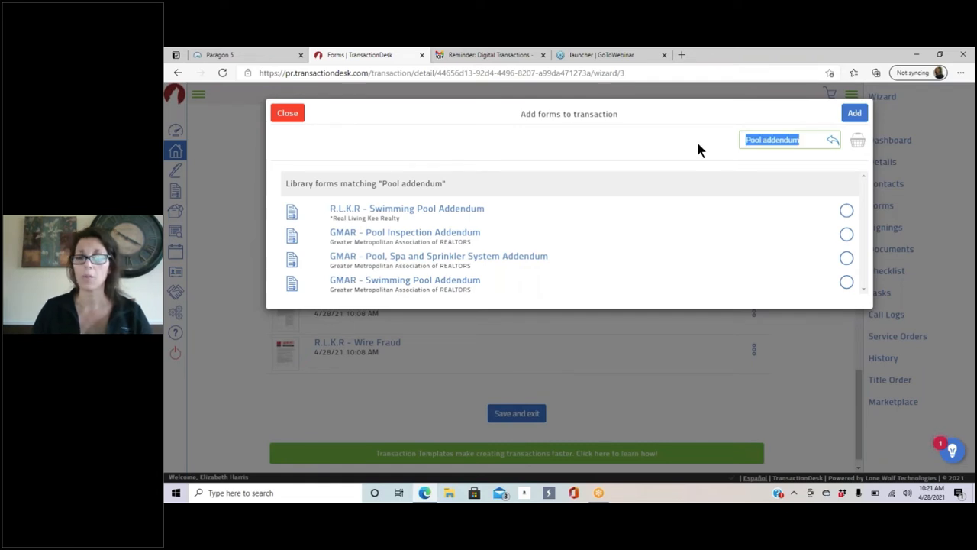
key("BackSpace")
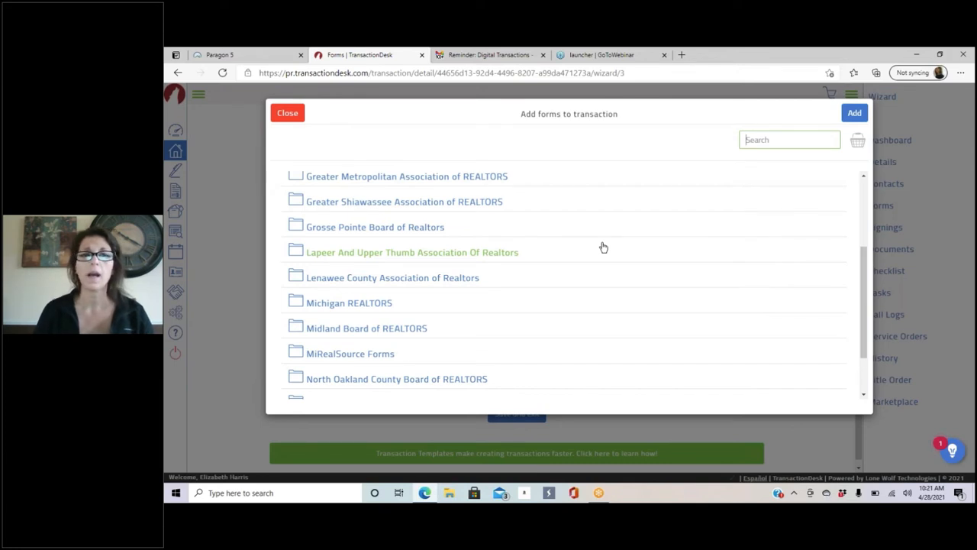
Step: In the GMAR association folder, pick the Addendum/Amendment - Page 1 form
scroll(532, 225, "up", 3)
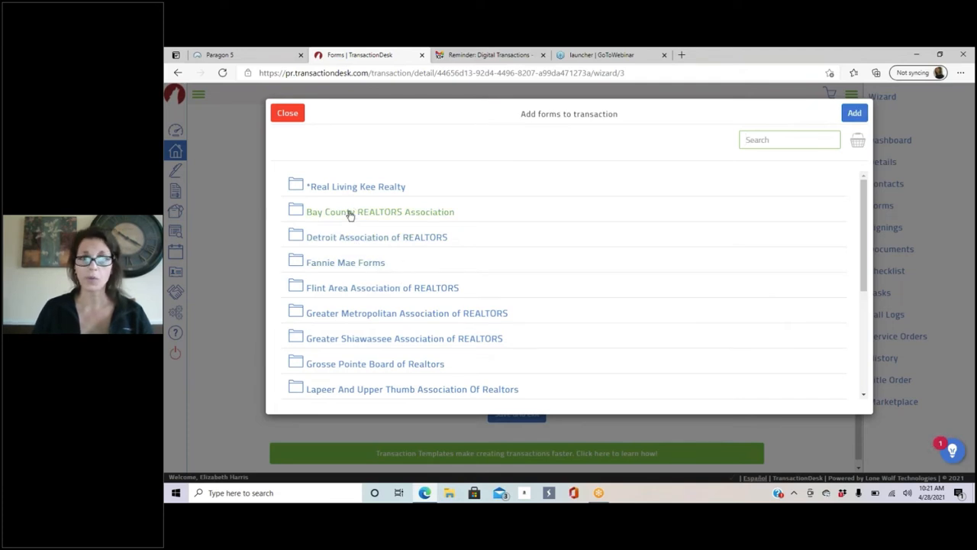
scroll(404, 247, "down", 1)
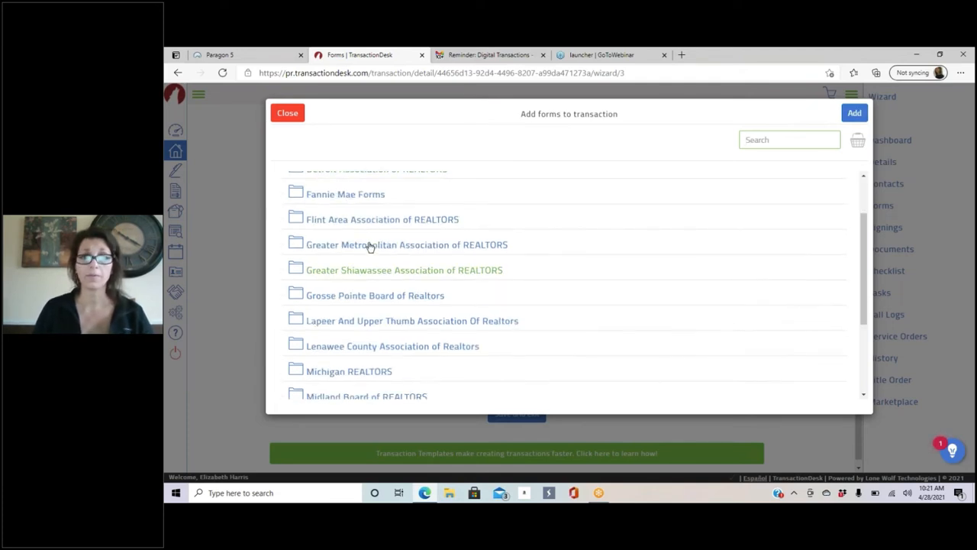
left_click(370, 245)
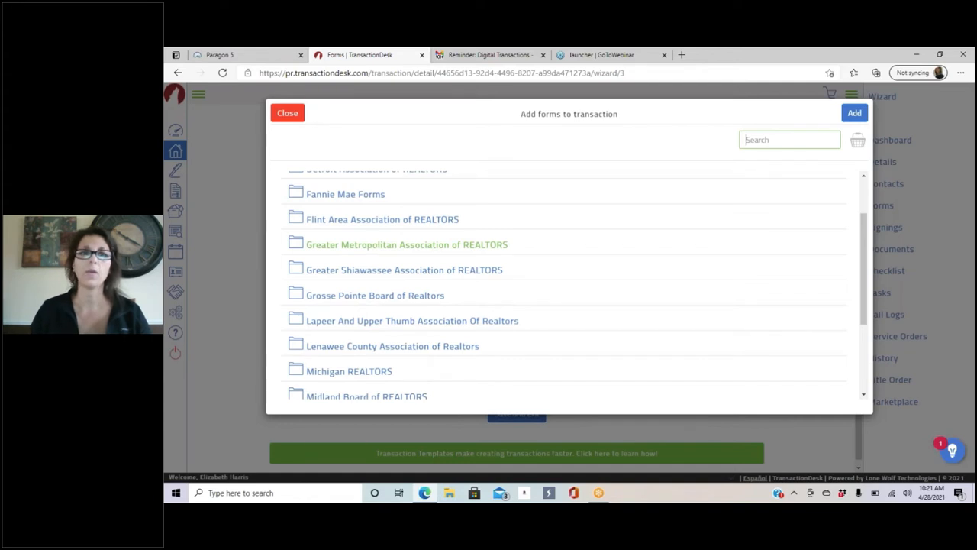
scroll(794, 230, "down", 3)
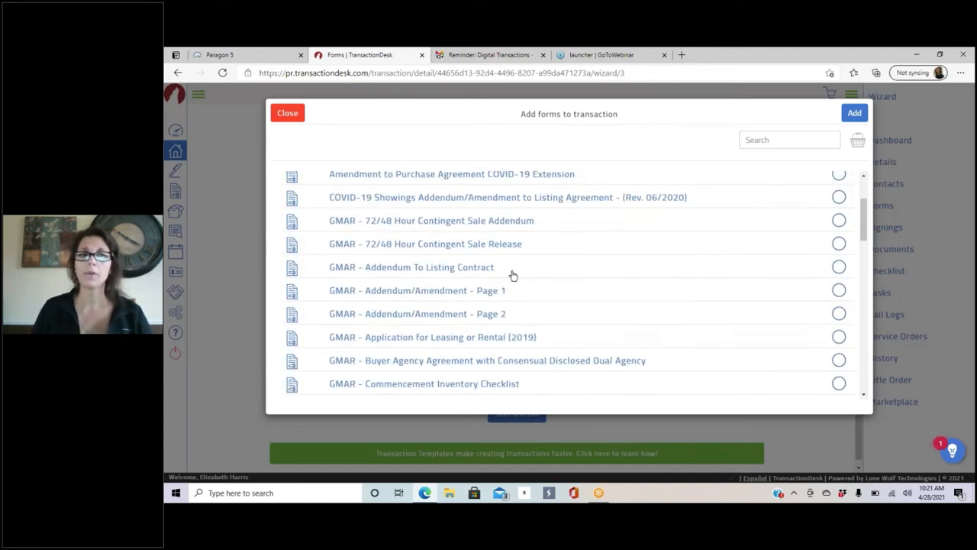
left_click(839, 290)
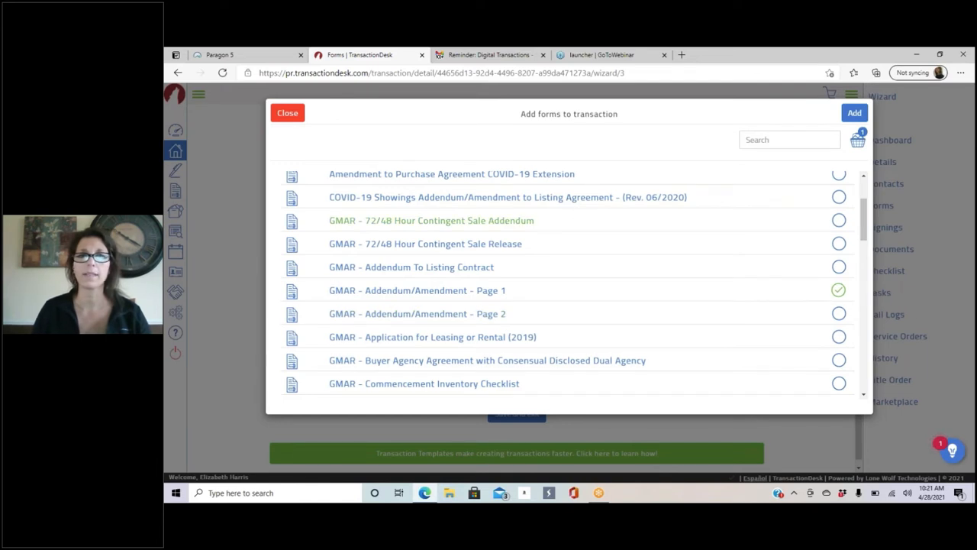
scroll(462, 221, "up", 3)
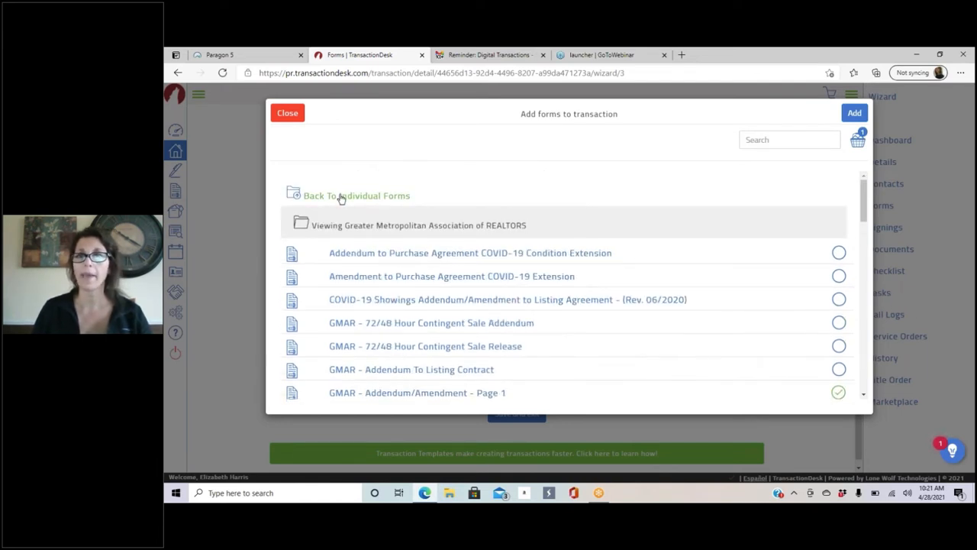
Step: From the *Real Living Kee Realty folder, also pick the R.L.K.R Condo/Homeowners Assoc. Addendum
left_click(341, 197)
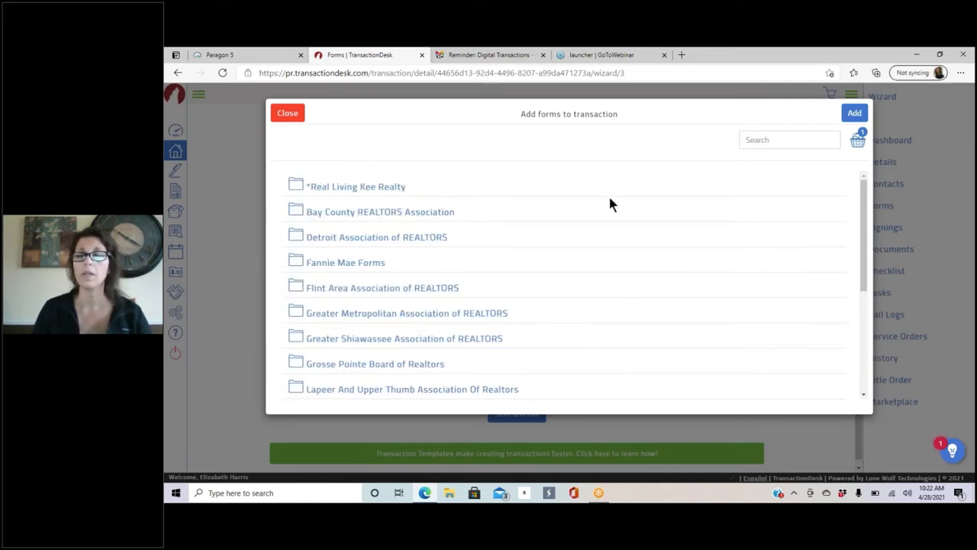
left_click(362, 190)
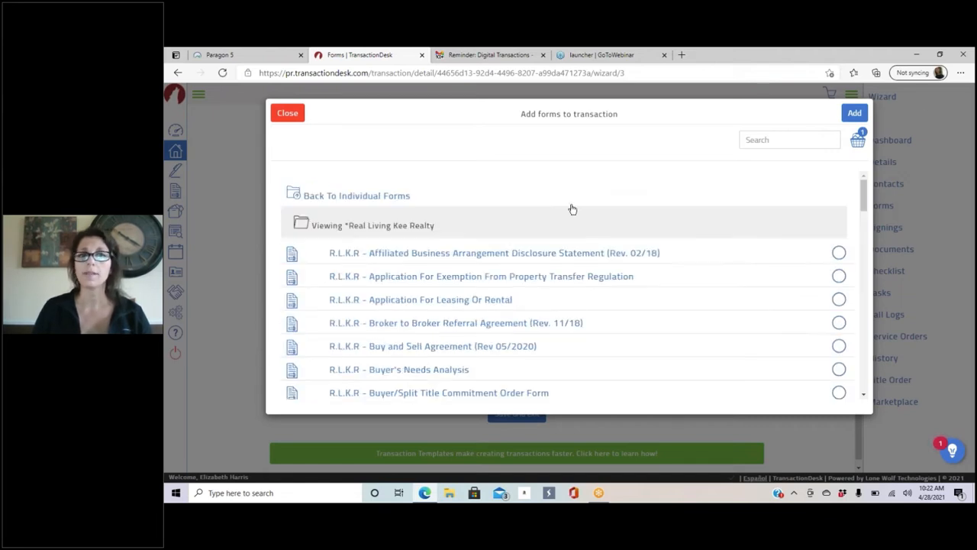
scroll(619, 244, "down", 1)
scroll(620, 246, "down", 1)
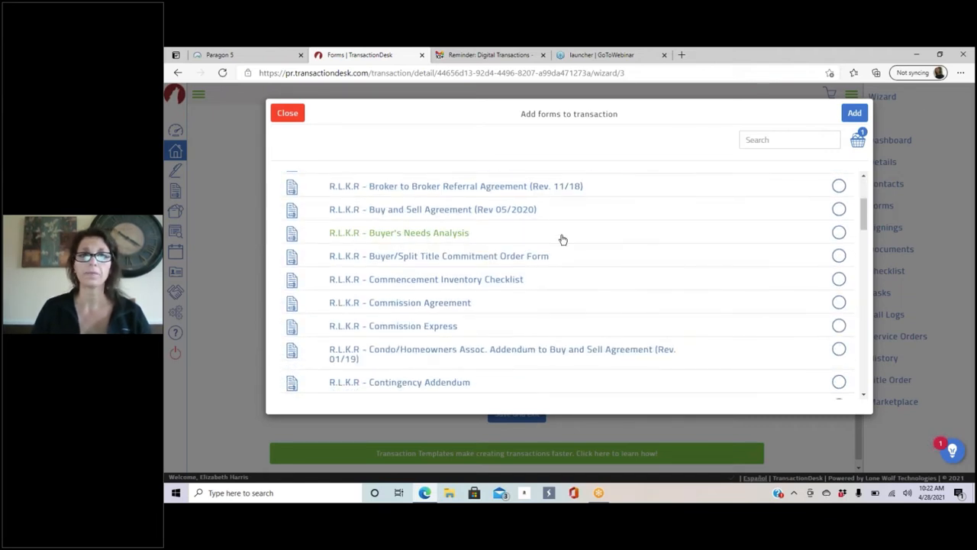
scroll(535, 267, "down", 1)
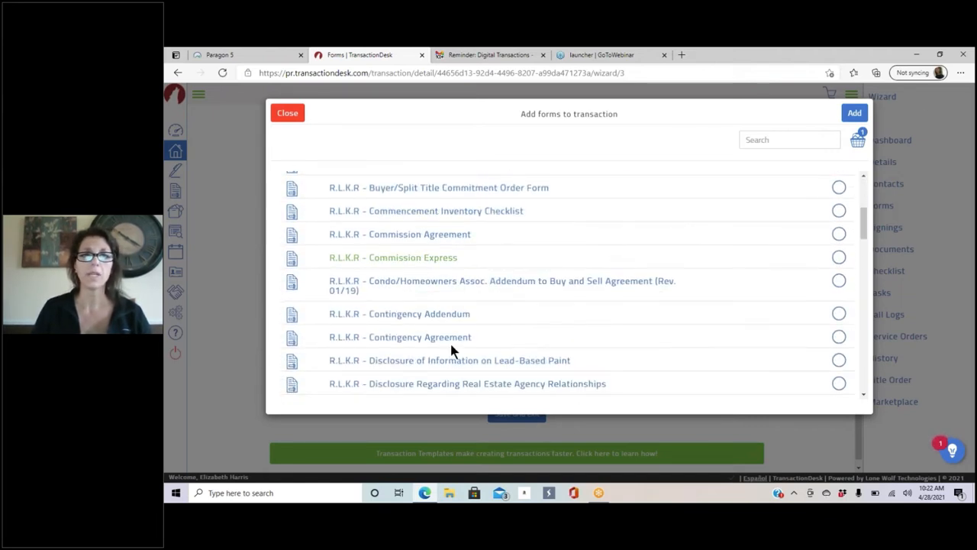
left_click(839, 282)
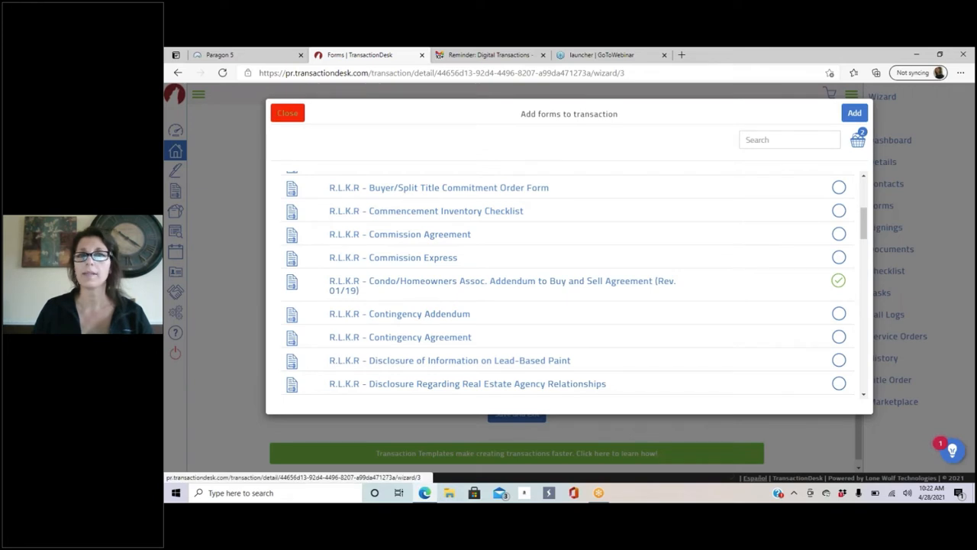
Step: Discard the two picked forms by leaving the add-forms dialog, then move on to step 5, Documents
left_click(286, 114)
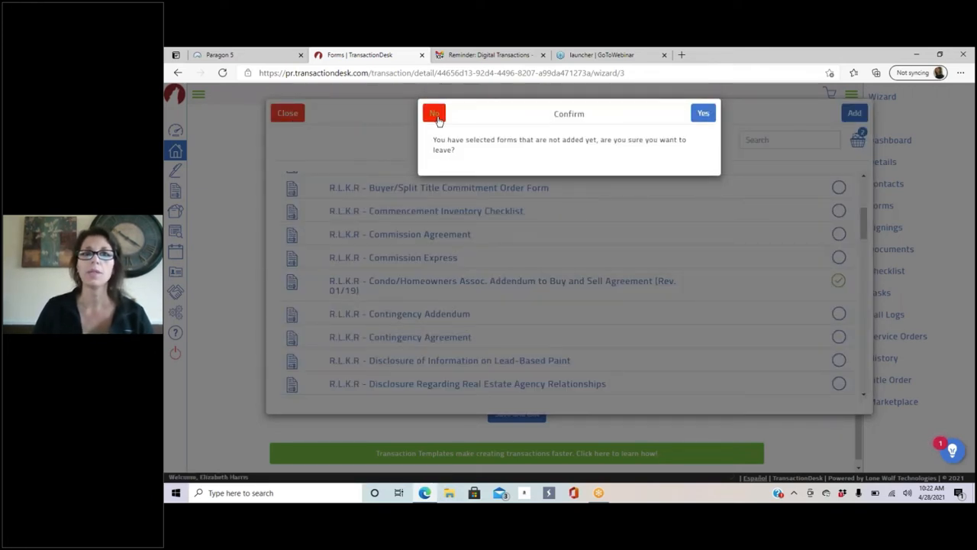
left_click(706, 117)
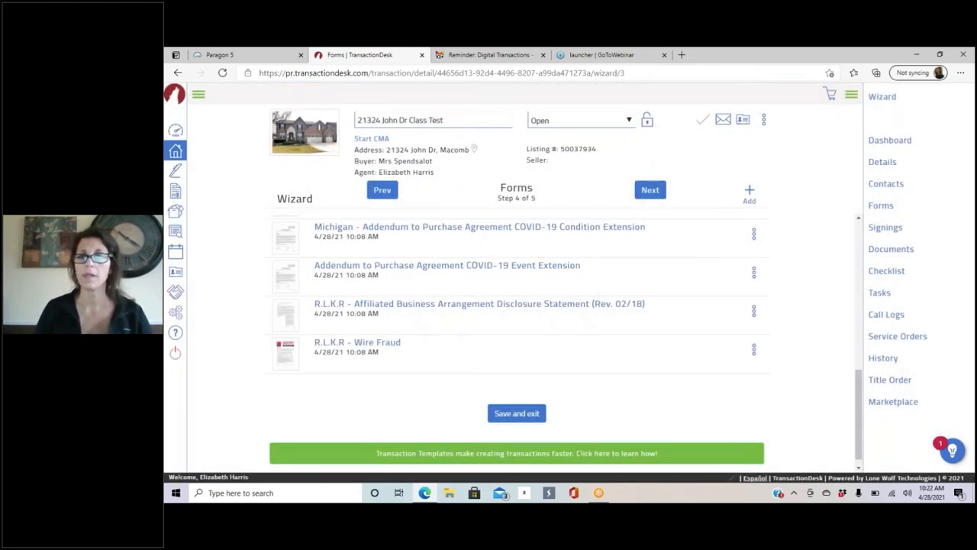
scroll(672, 317, "up", 5)
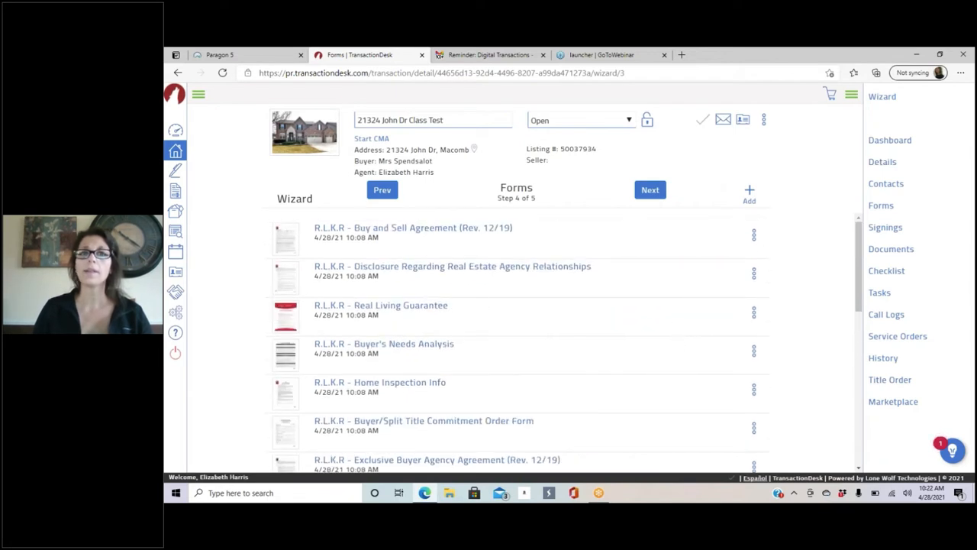
left_click(651, 191)
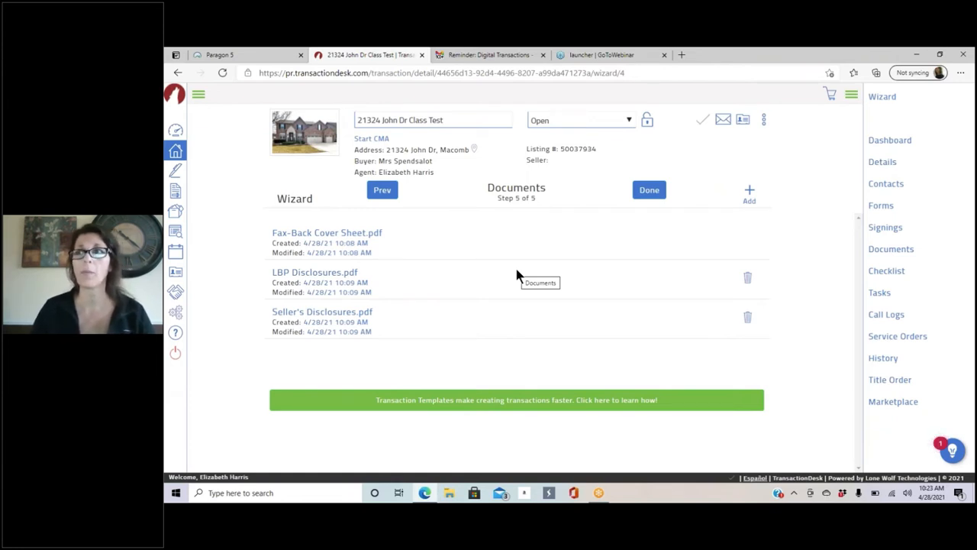
left_click(220, 57)
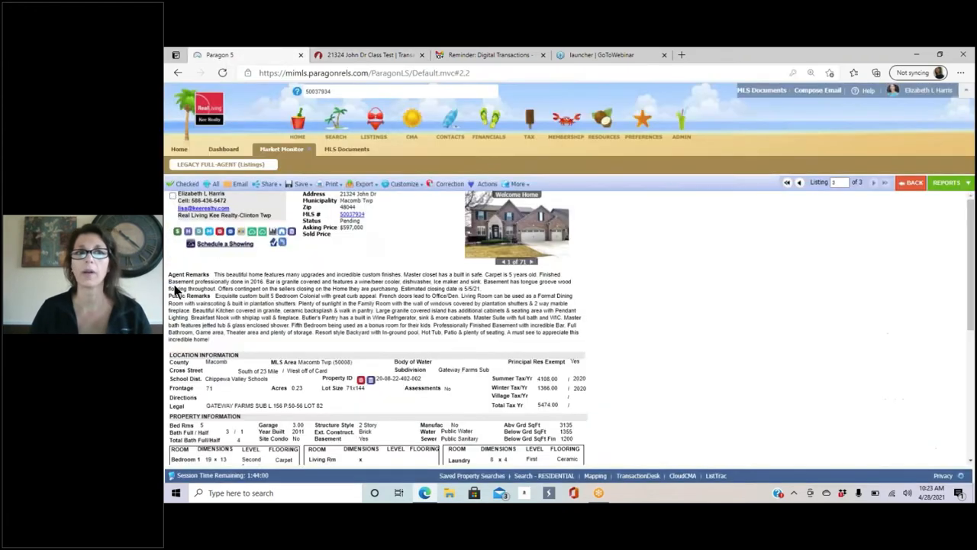
left_click(198, 232)
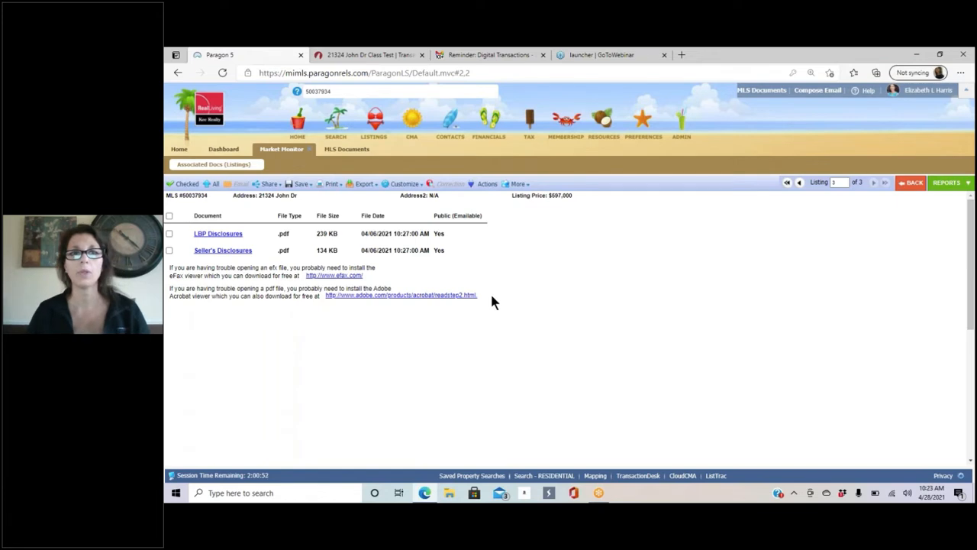
left_click(370, 57)
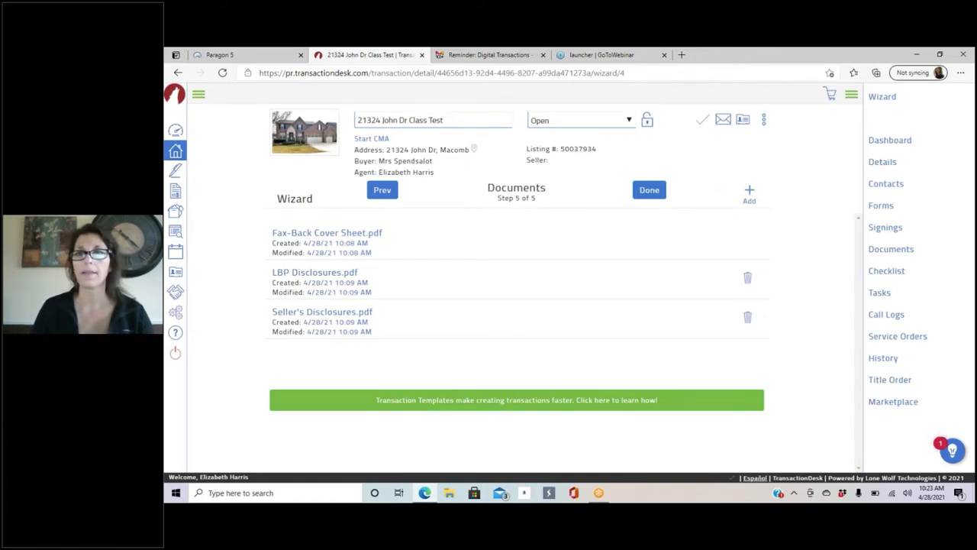
Step: Upload 'March listing and sales report.pdf' from Downloads, then reopen the upload window for another file
left_click(749, 195)
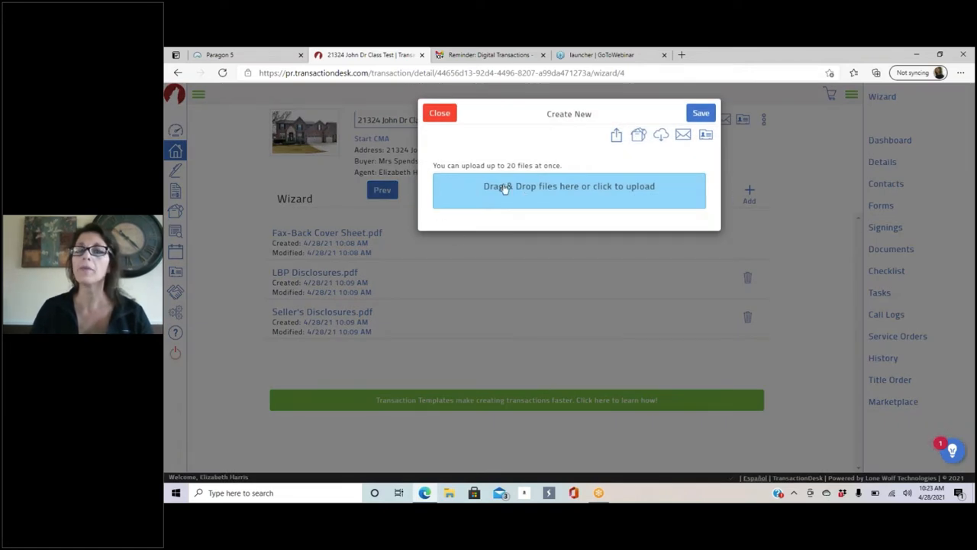
left_click(583, 194)
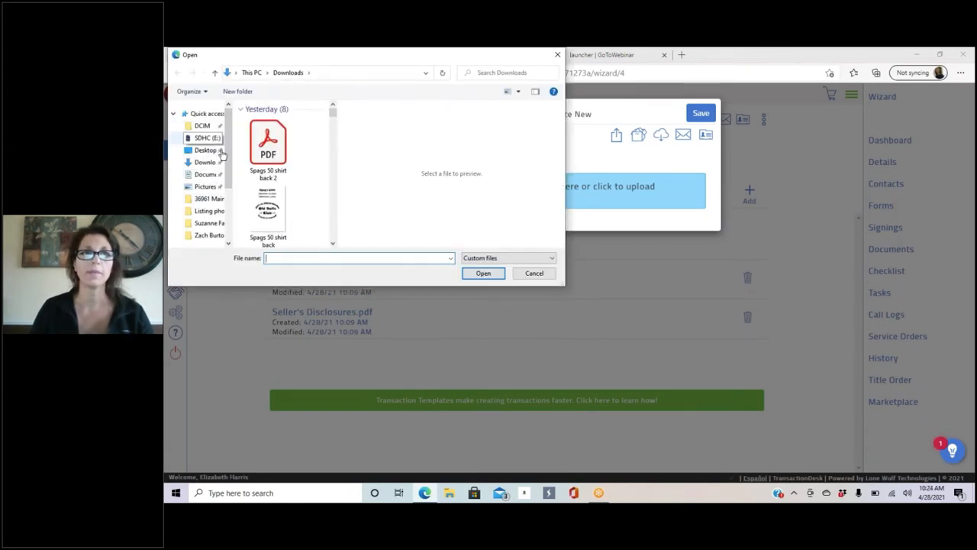
left_click(216, 163)
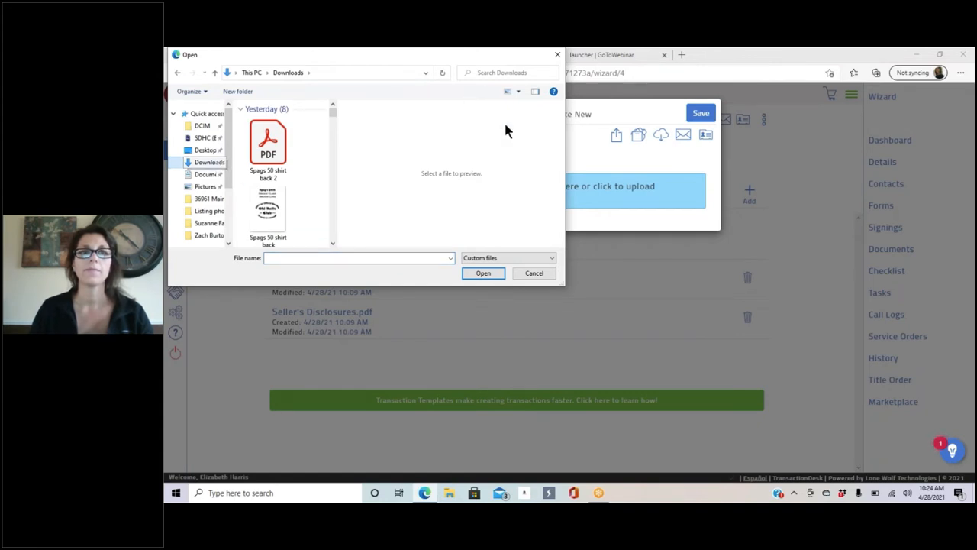
scroll(313, 157, "down", 6)
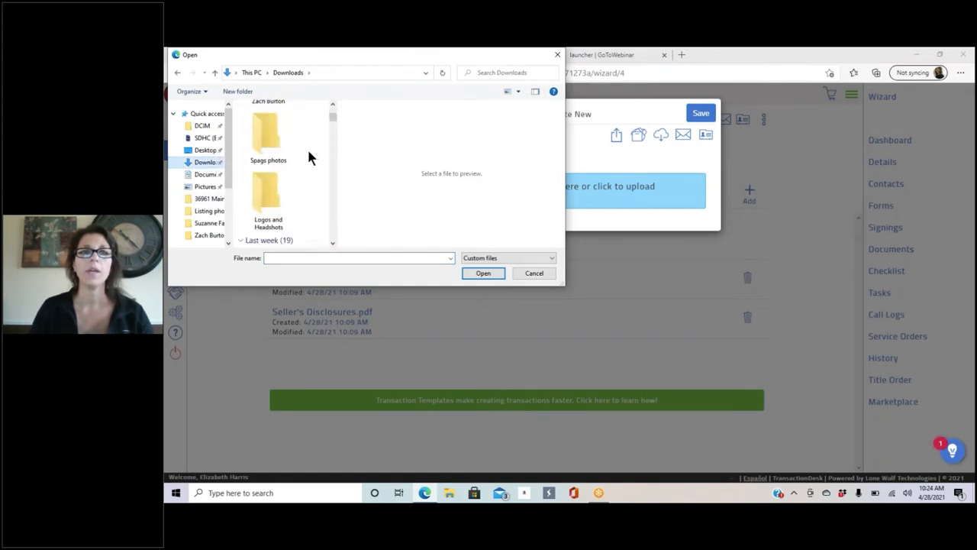
scroll(308, 156, "down", 4)
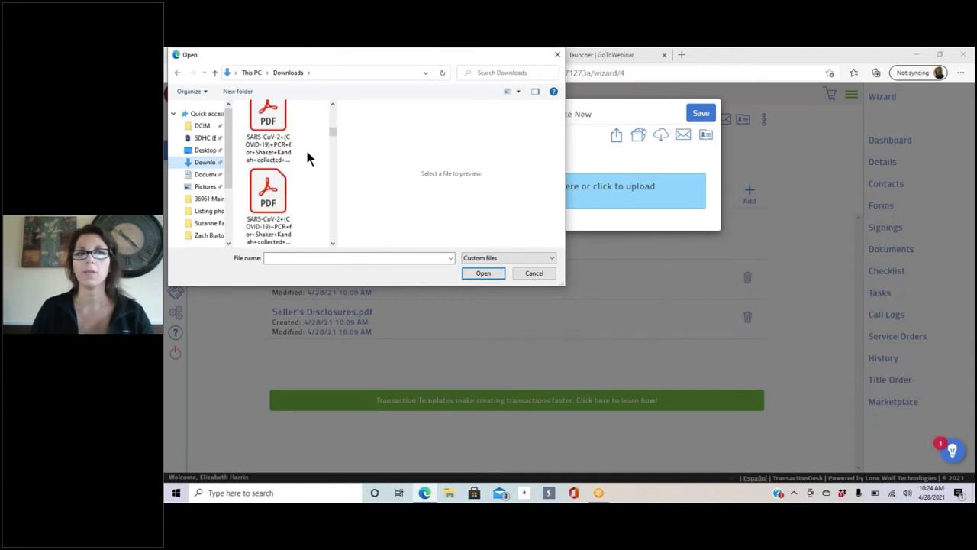
scroll(290, 154, "down", 3)
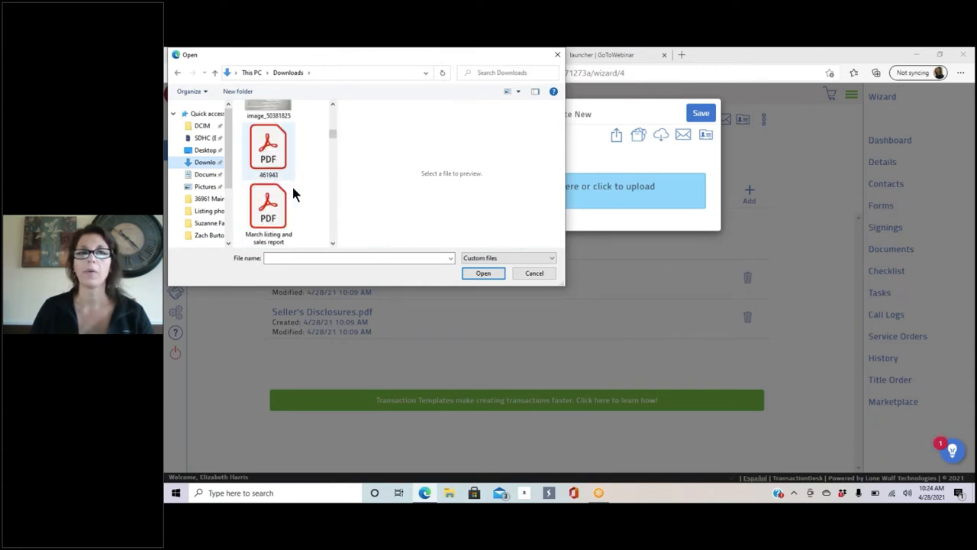
left_click(272, 142)
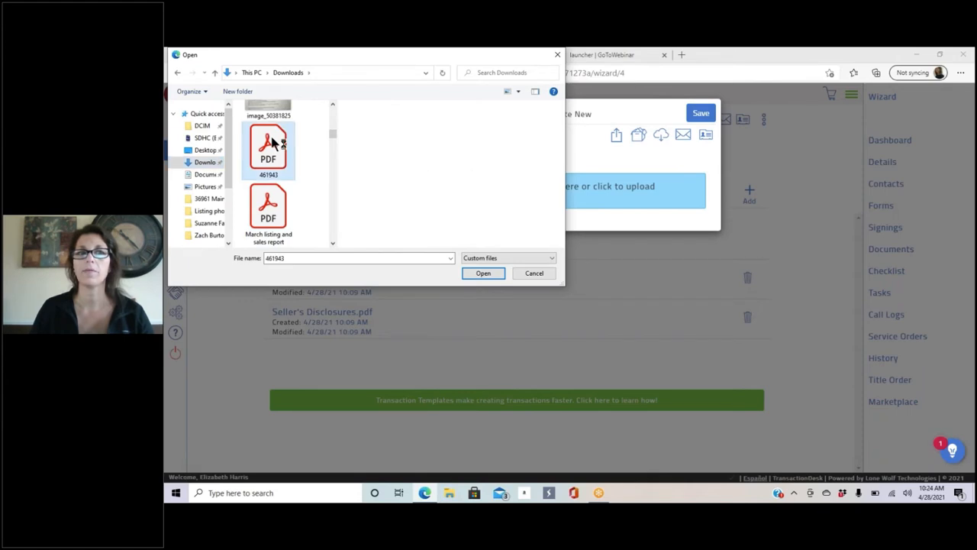
left_click(272, 203)
left_click(482, 274)
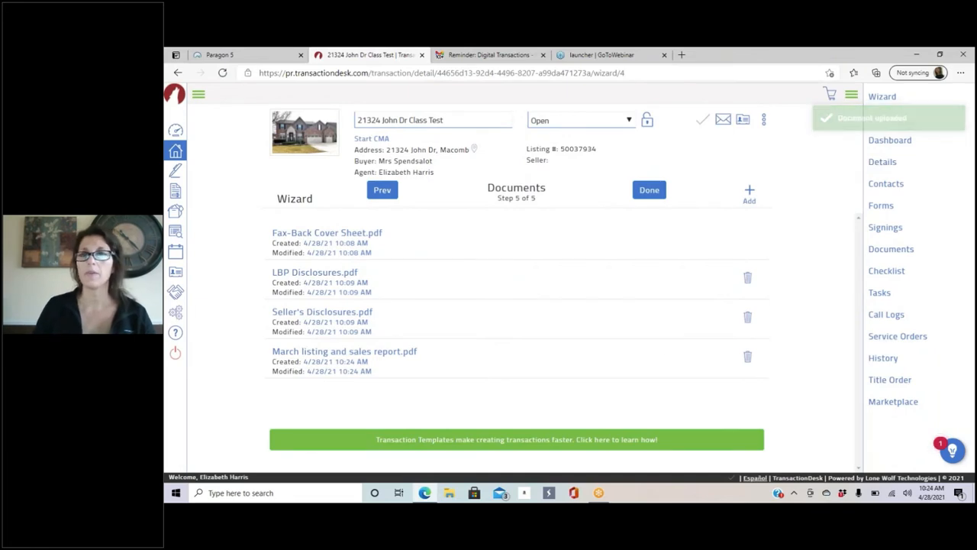
left_click(749, 193)
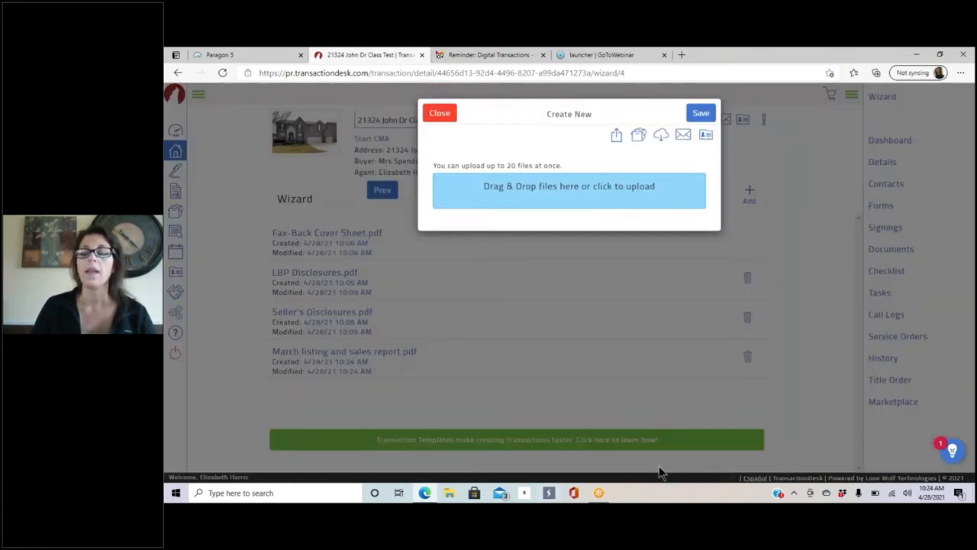
Step: Drag both Quit Claim Deed templates, the Purchase Agreement and an R.L.K.R Buy and Sell Agreement from Downloads into the upload zone
left_click(450, 495)
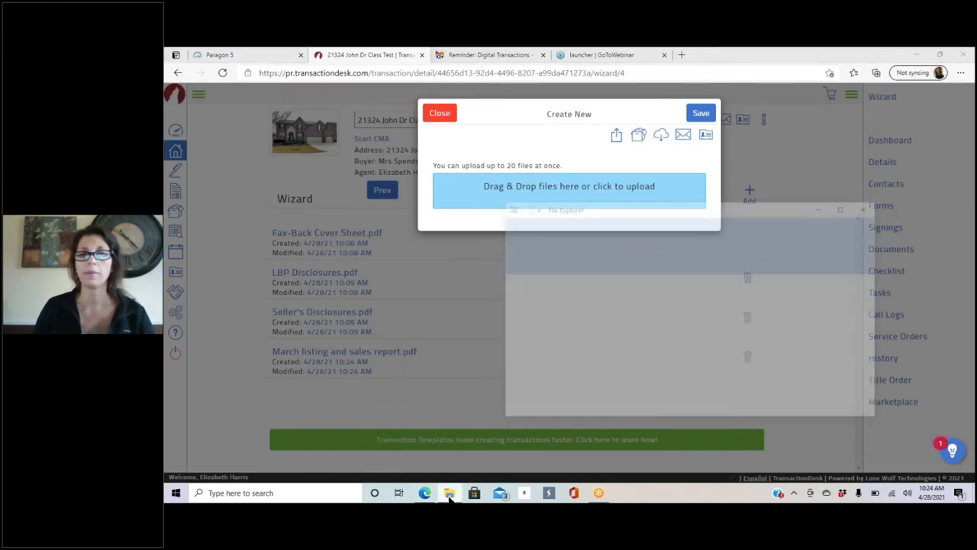
left_click_drag(717, 211, 570, 238)
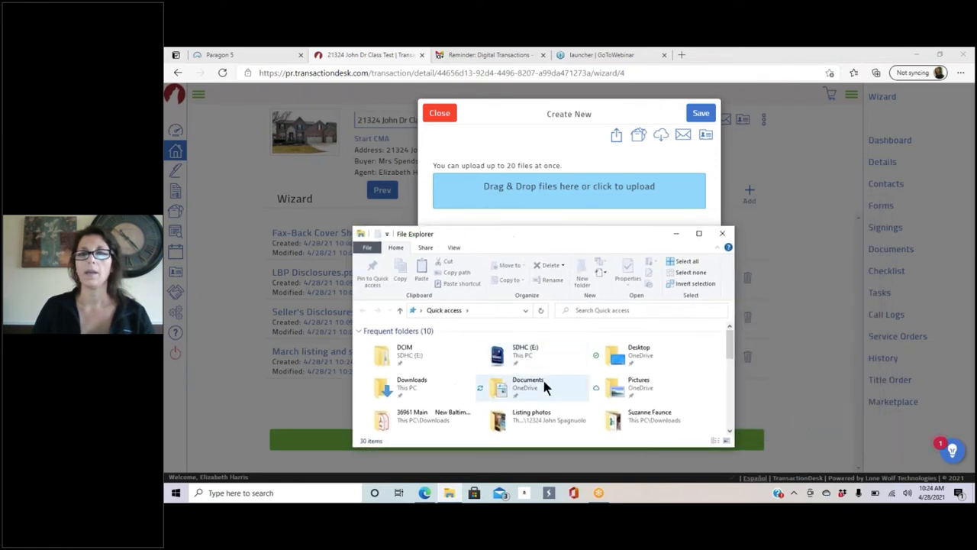
double_click(425, 374)
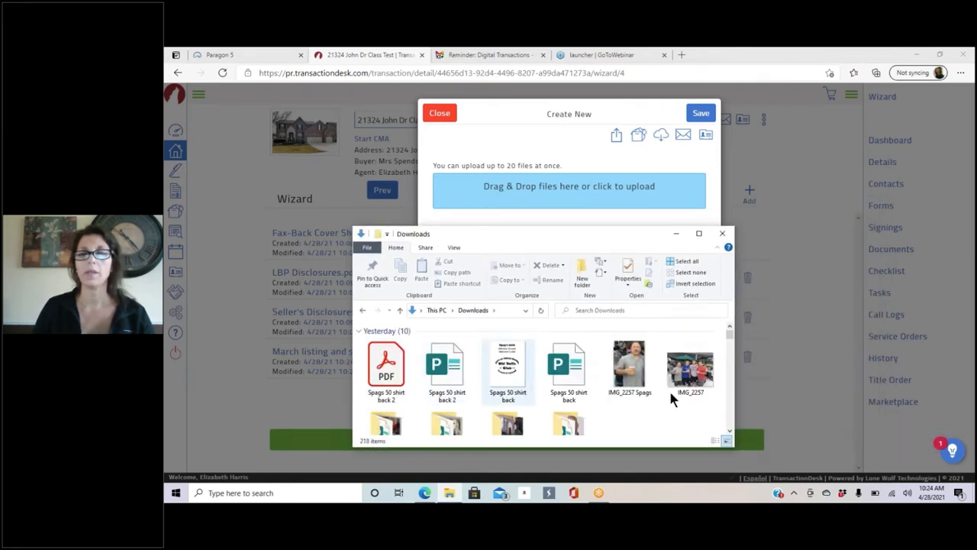
scroll(585, 350, "down", 8)
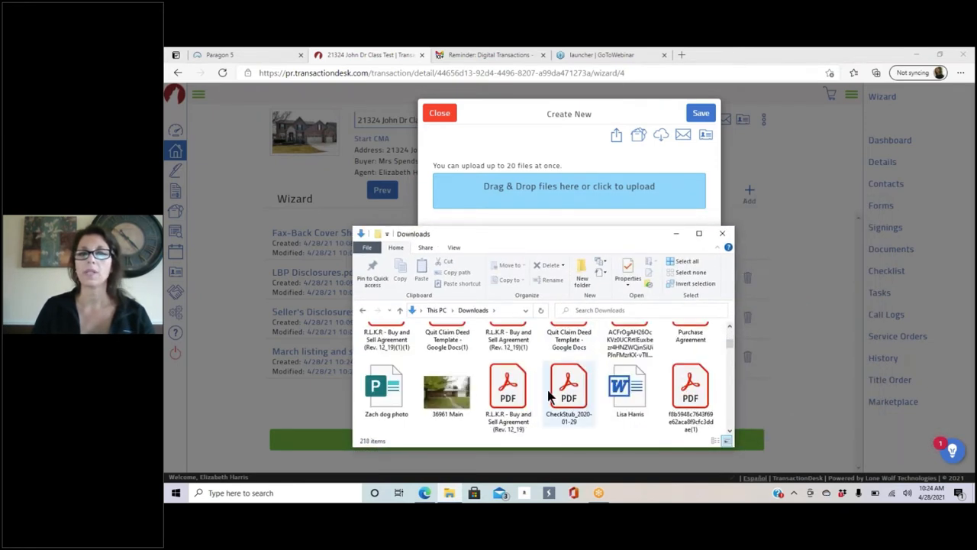
mouse_move(510, 338)
left_mouse_down()
mouse_move(637, 212)
mouse_move(611, 189)
mouse_move(505, 344)
left_mouse_up()
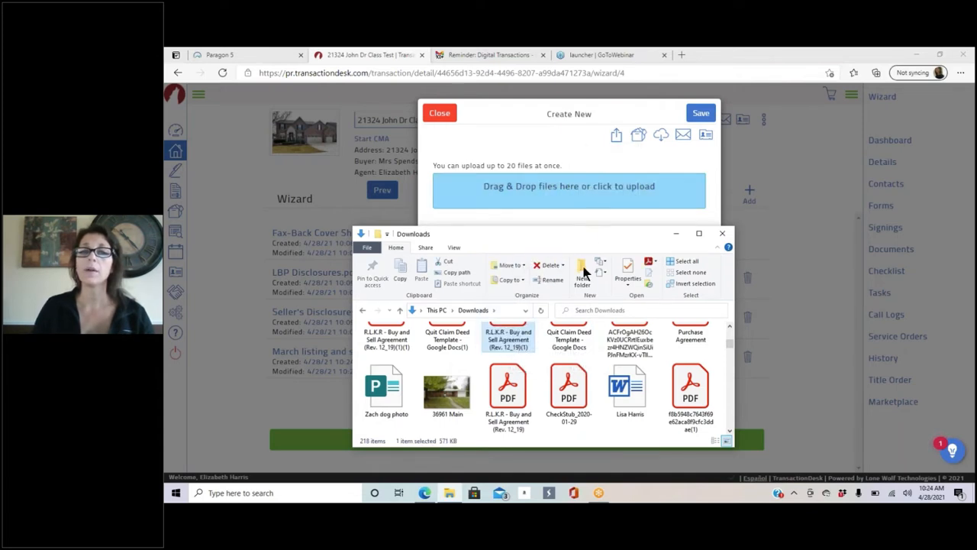
left_click_drag(595, 238, 585, 260)
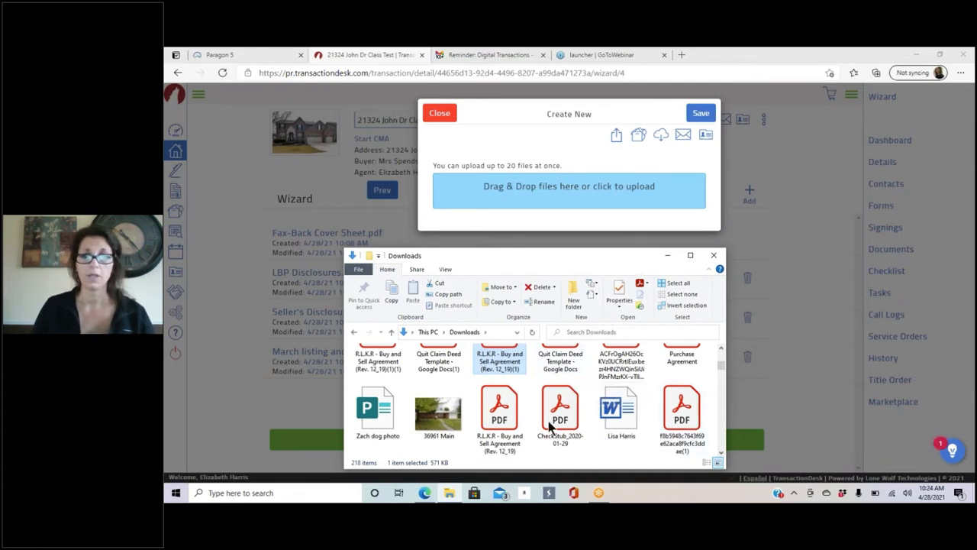
scroll(446, 386, "up", 1)
left_click(445, 386, "ctrl")
left_click(679, 378, "ctrl")
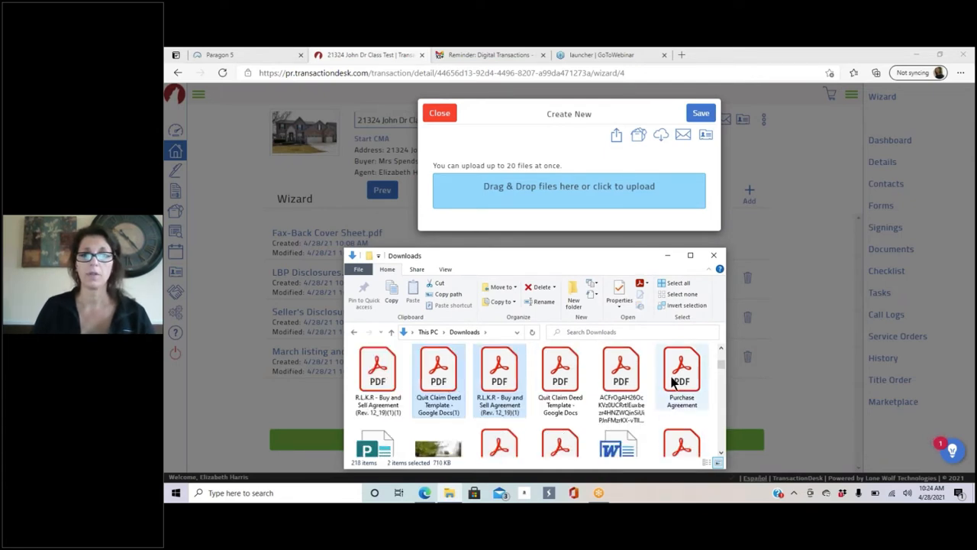
left_click(567, 382, "ctrl")
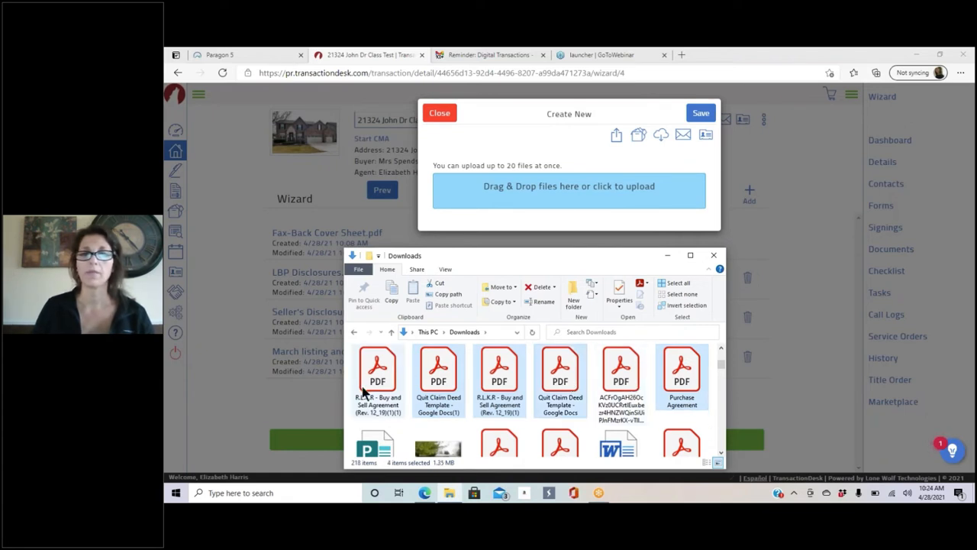
left_click_drag(555, 377, 584, 190)
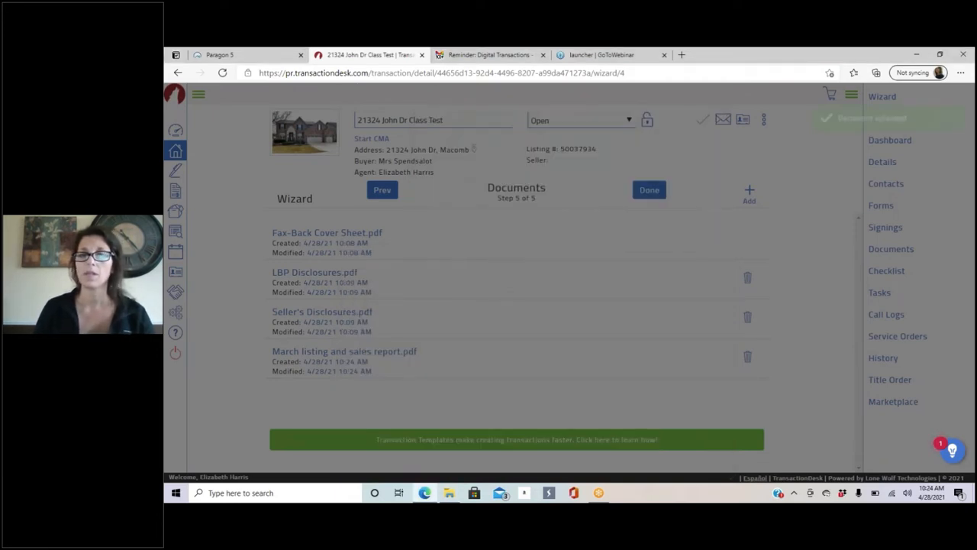
Step: Delete all five new uploads: both Quit Claim Deed templates, Purchase Agreement, R.L.K.R agreement and March report
scroll(510, 310, "down", 3)
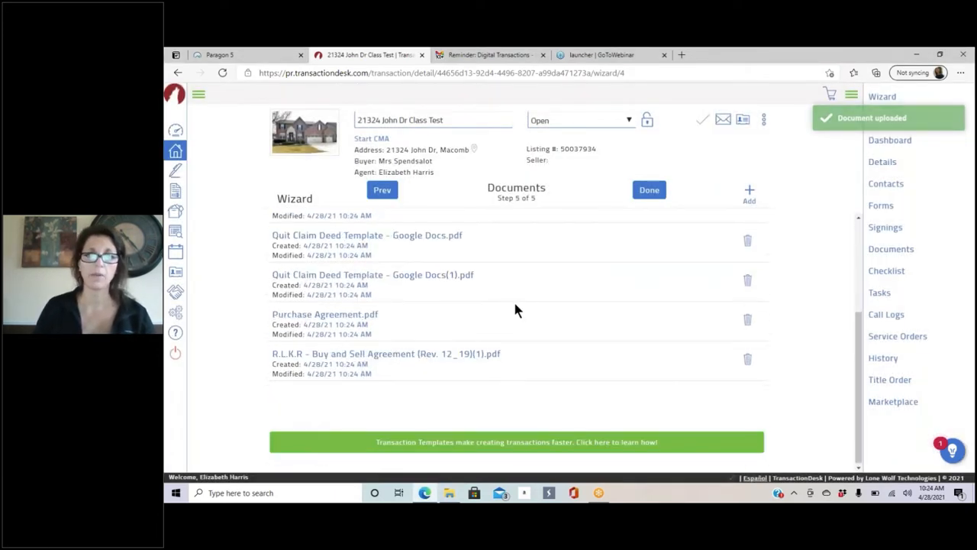
left_click(750, 243)
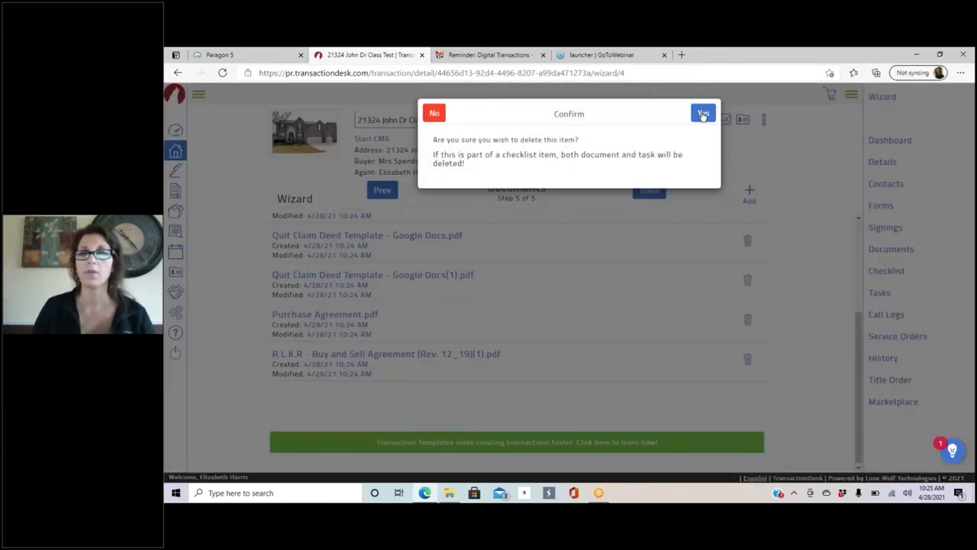
left_click(703, 112)
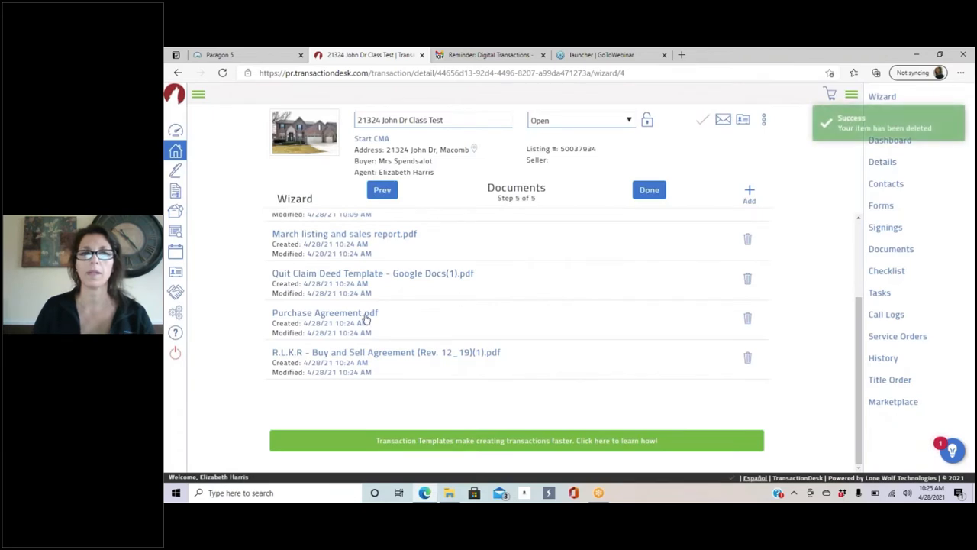
left_click(749, 282)
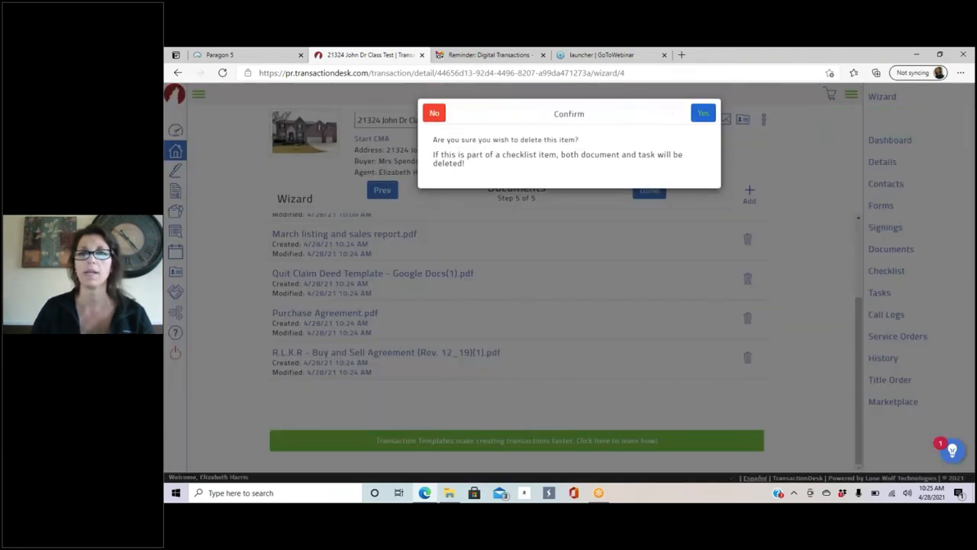
left_click(698, 113)
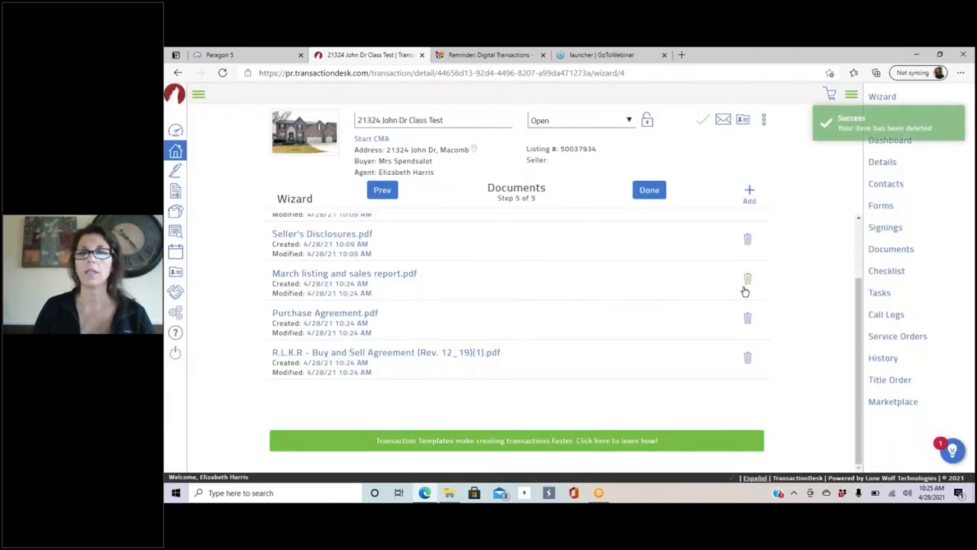
left_click(749, 320)
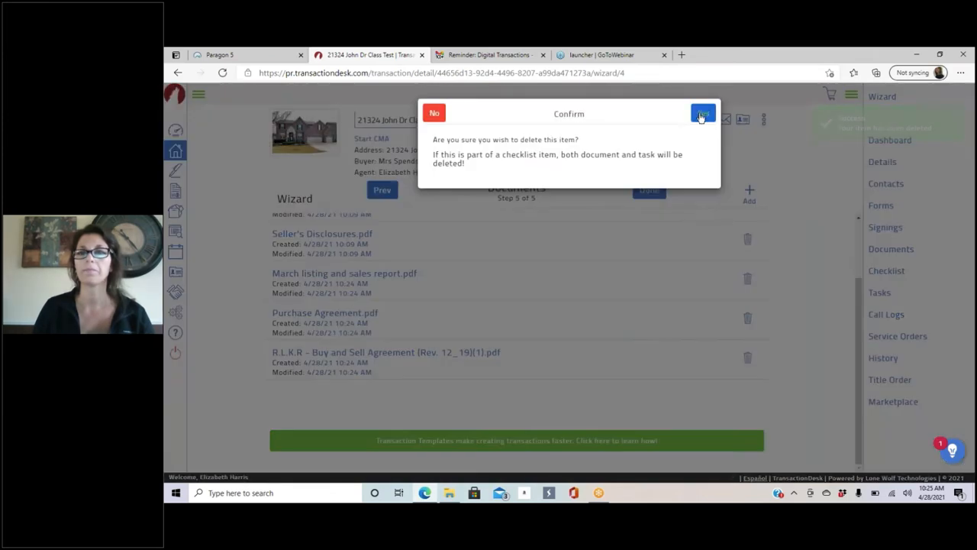
left_click(701, 114)
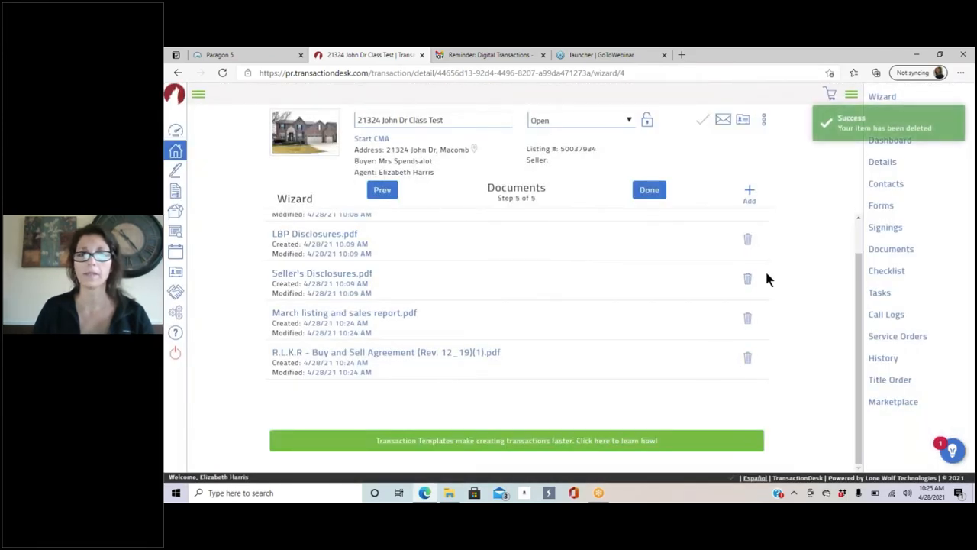
left_click(747, 358)
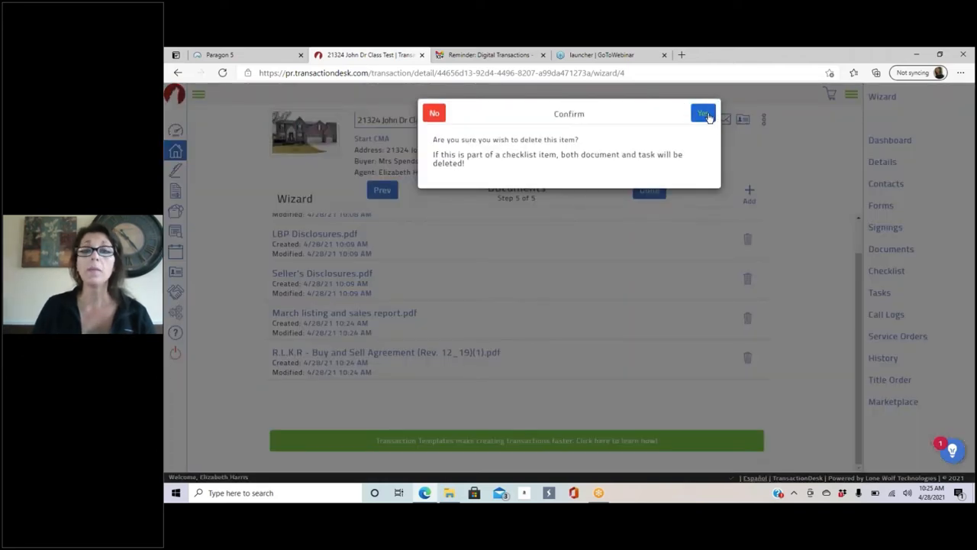
left_click(702, 114)
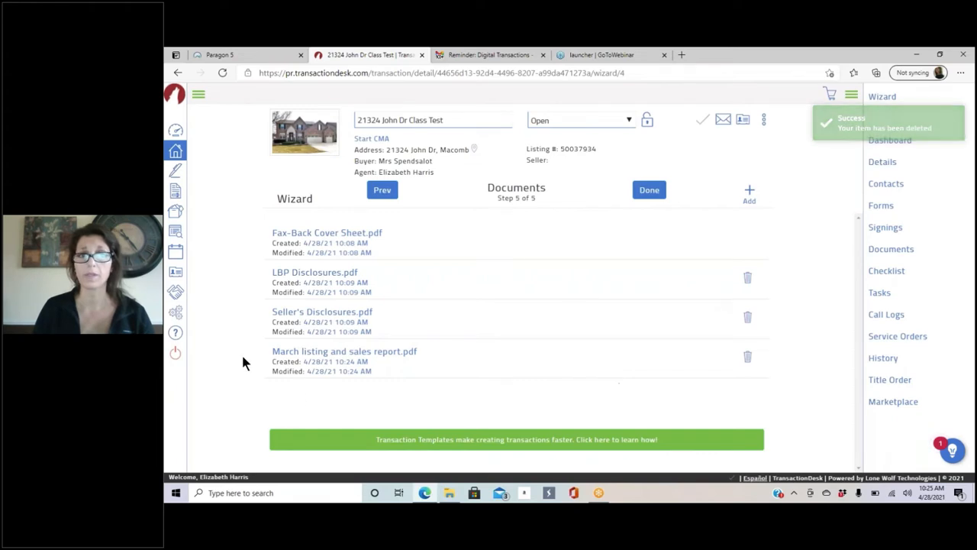
left_click(747, 357)
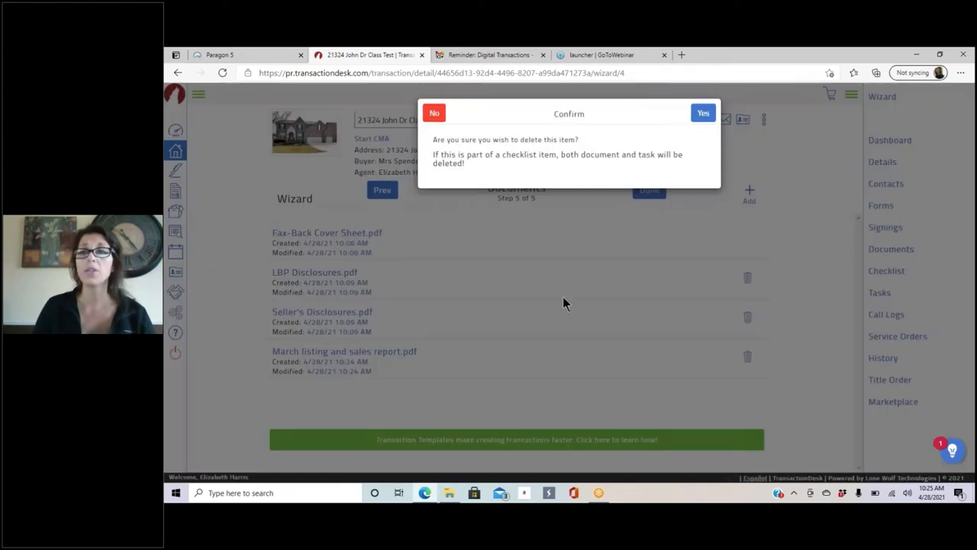
left_click(703, 113)
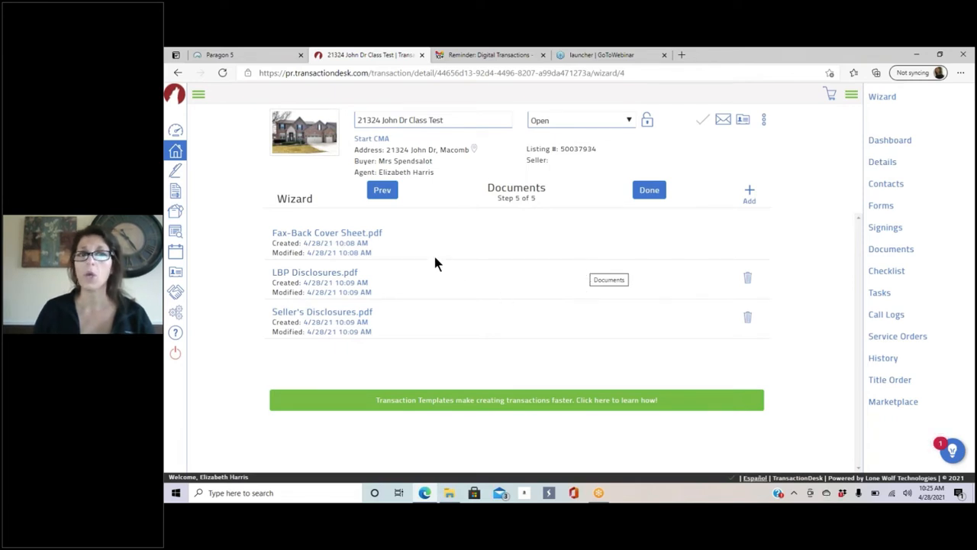
Step: Finish the wizard, scroll the dashboard's Forms panel, and open the transaction's full Forms page
left_click(651, 191)
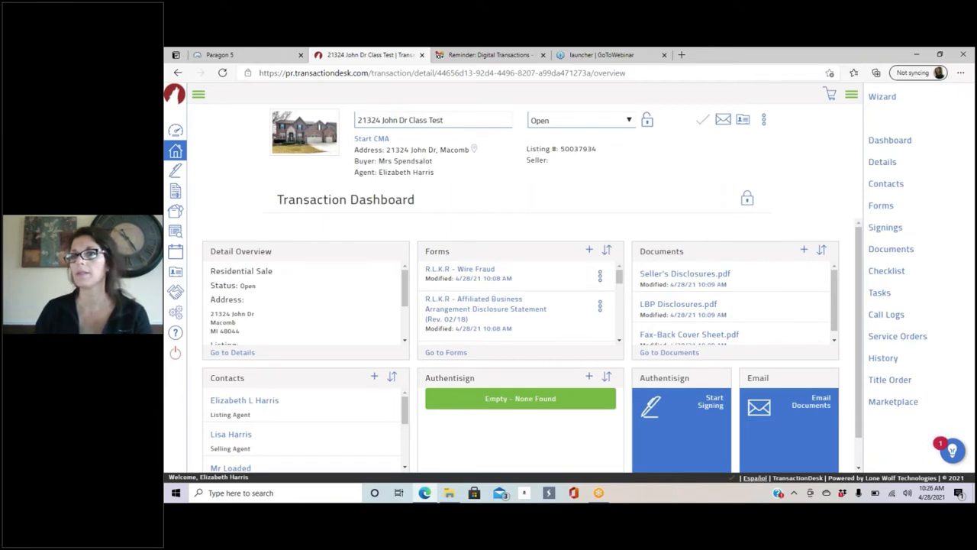
left_click(852, 98)
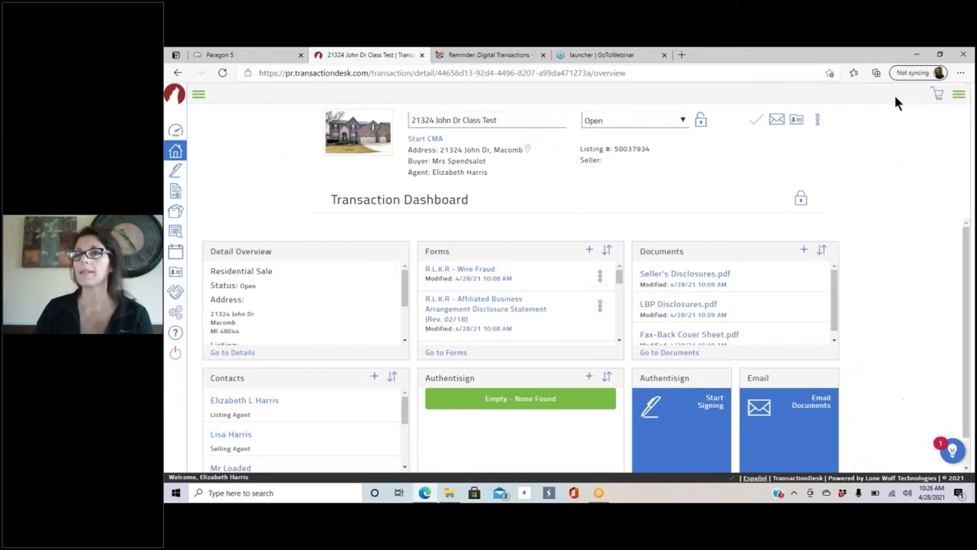
left_click(964, 97)
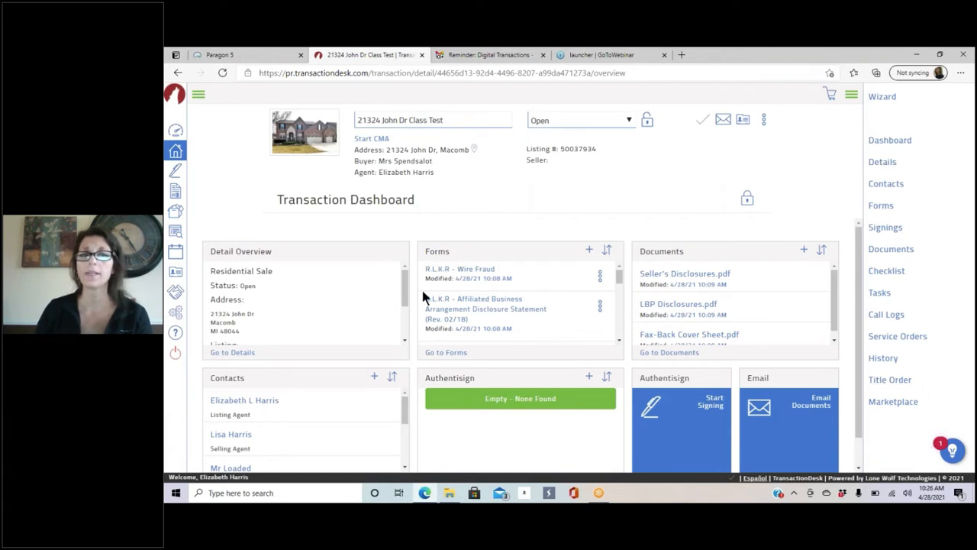
scroll(501, 271, "down", 5)
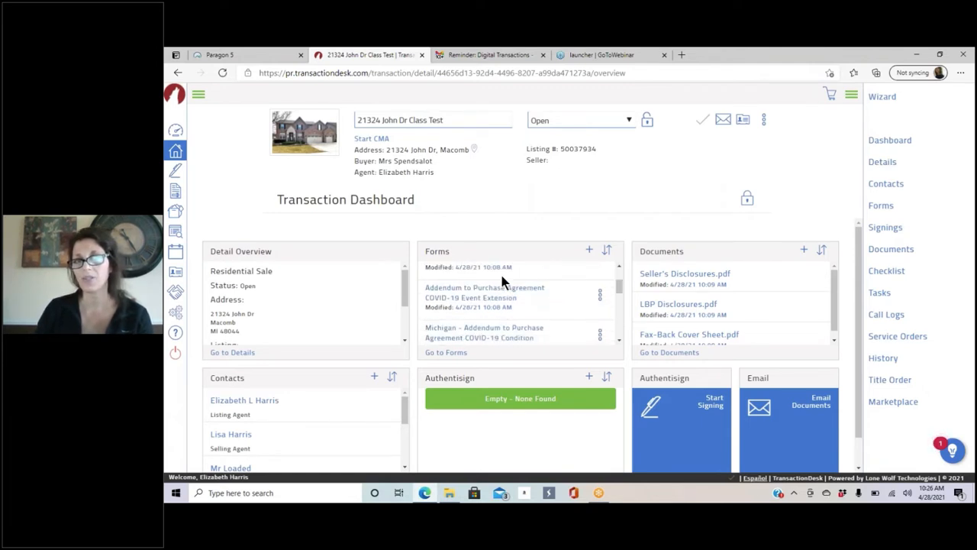
scroll(491, 297, "down", 5)
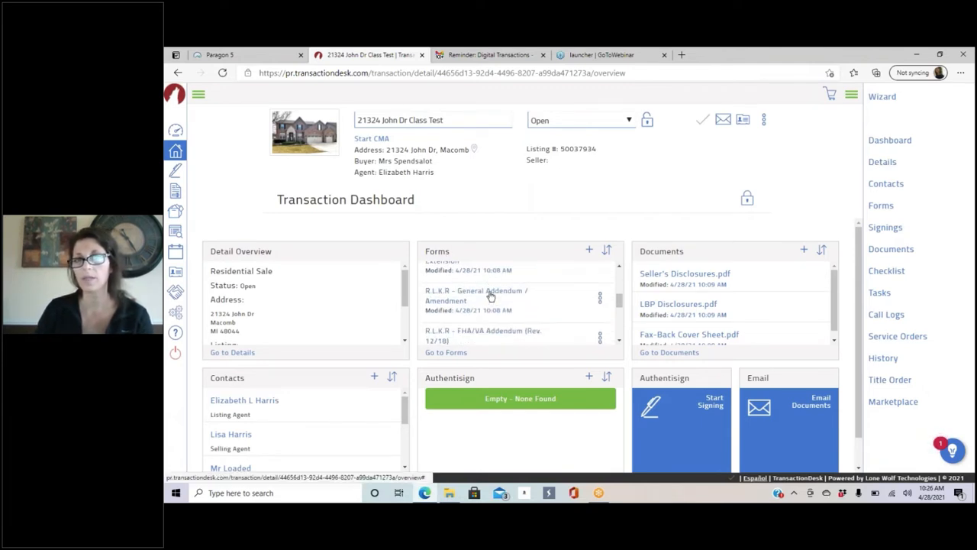
scroll(491, 297, "down", 4)
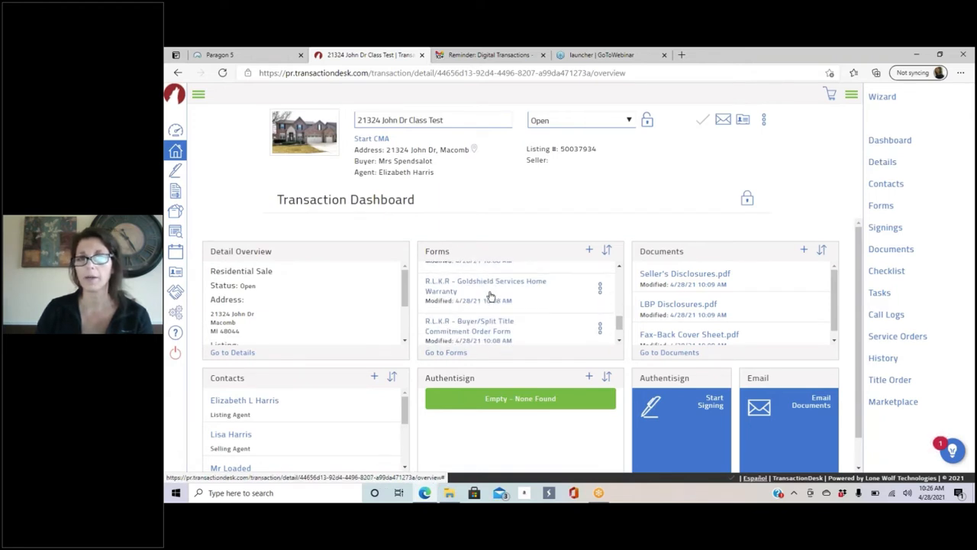
scroll(491, 297, "down", 1)
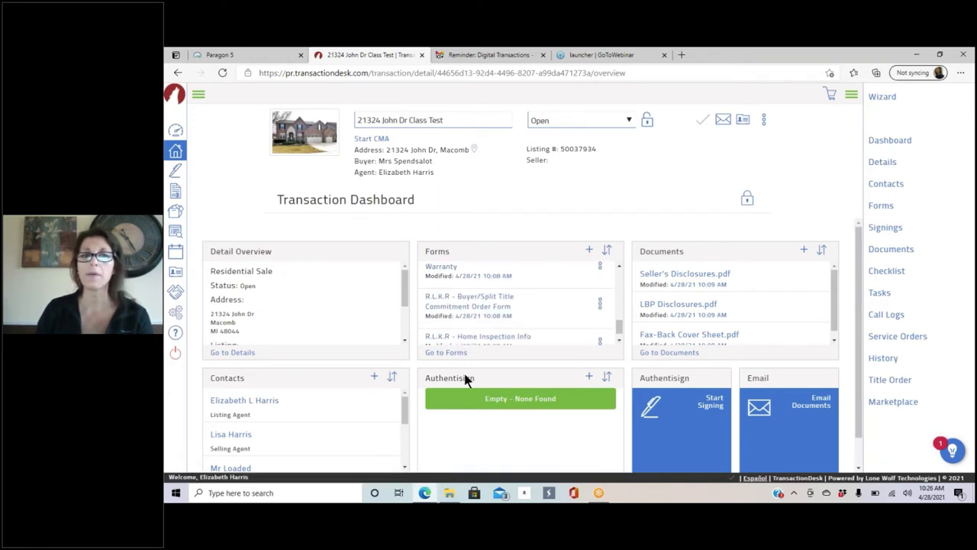
left_click(442, 355)
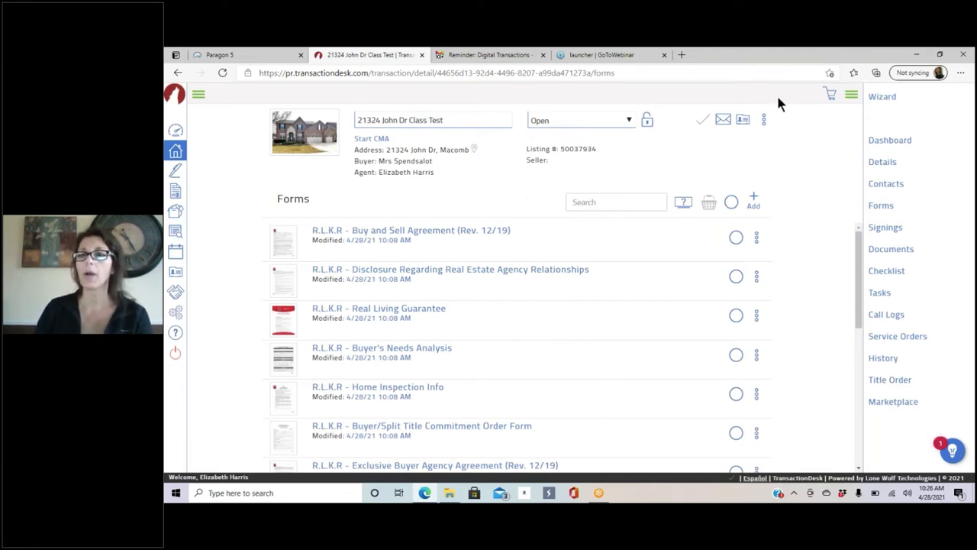
Step: Return to the dashboard, rerun the wizard through to the Documents step, and finish it with Done
left_click(889, 142)
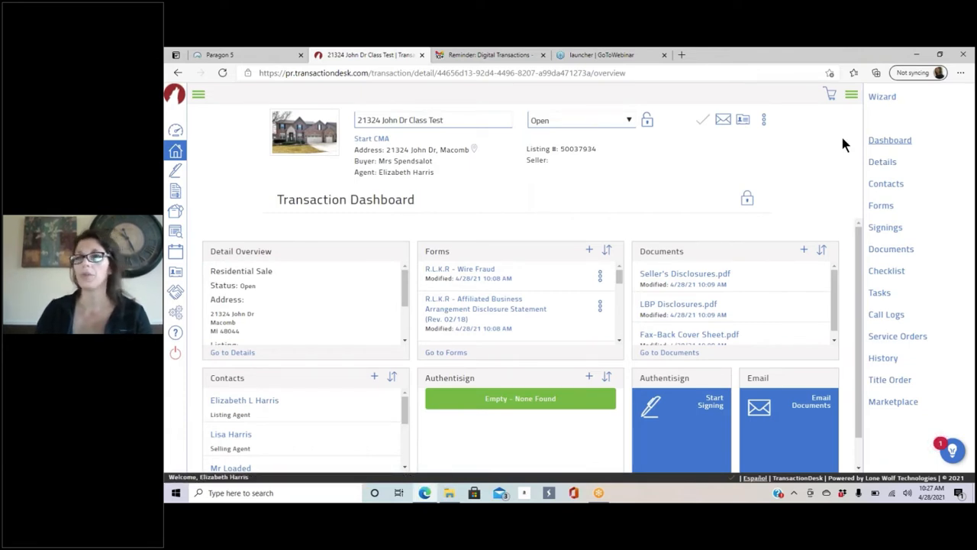
left_click(883, 98)
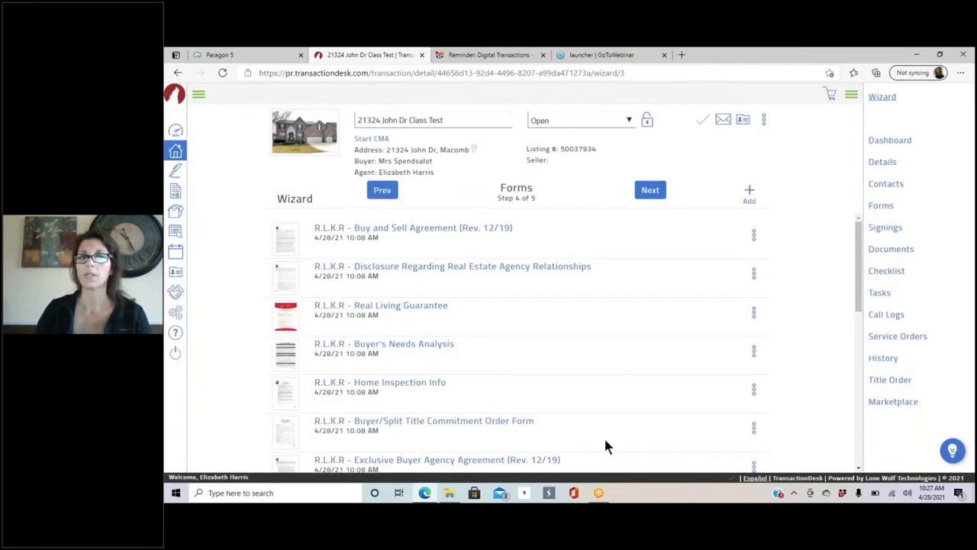
left_click(656, 193)
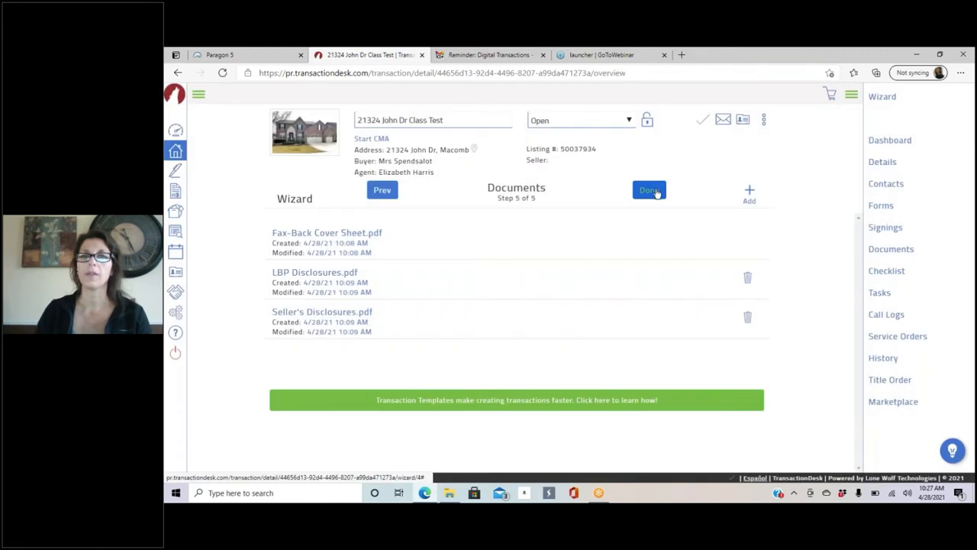
left_click(654, 192)
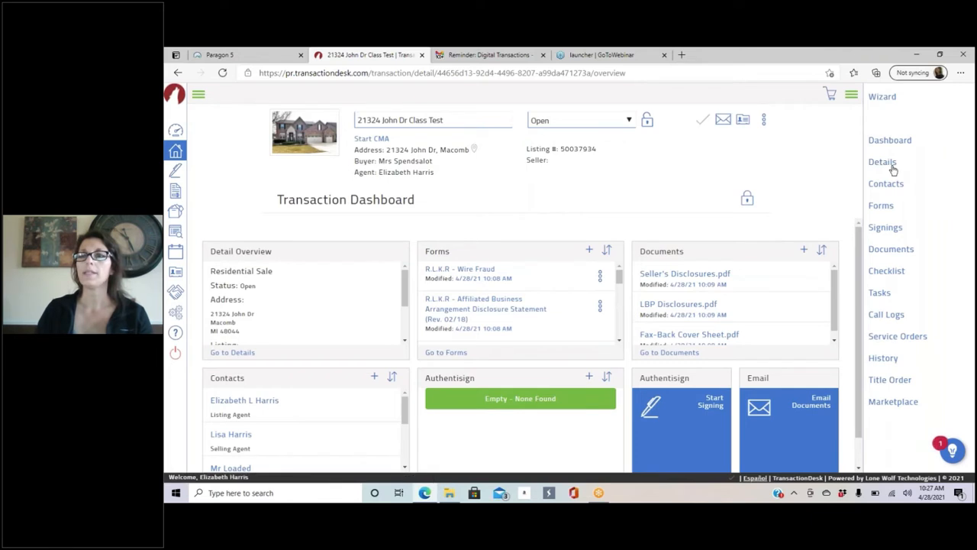
Step: Scroll through the property Details form, then open the Contacts list of two agents, two buyers and two brokers
left_click(883, 162)
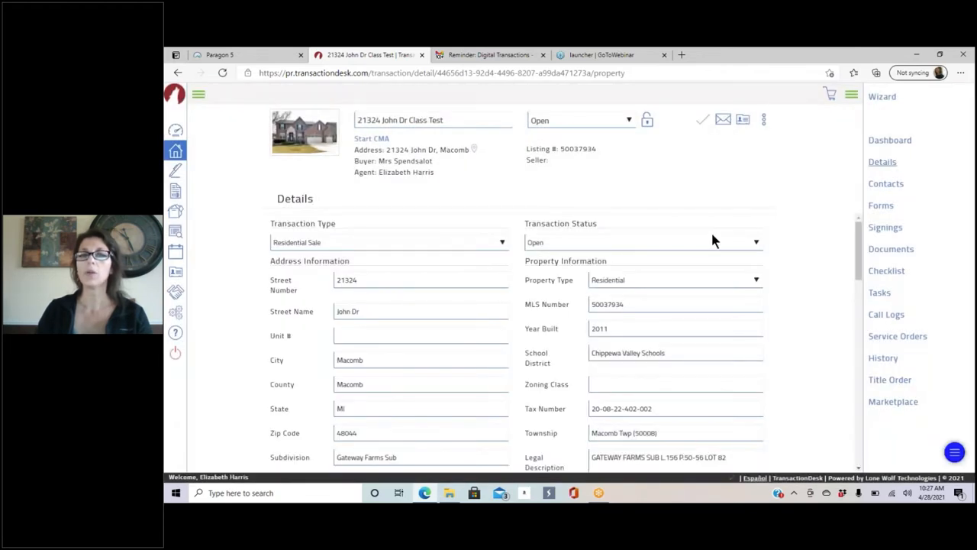
scroll(698, 264, "down", 3)
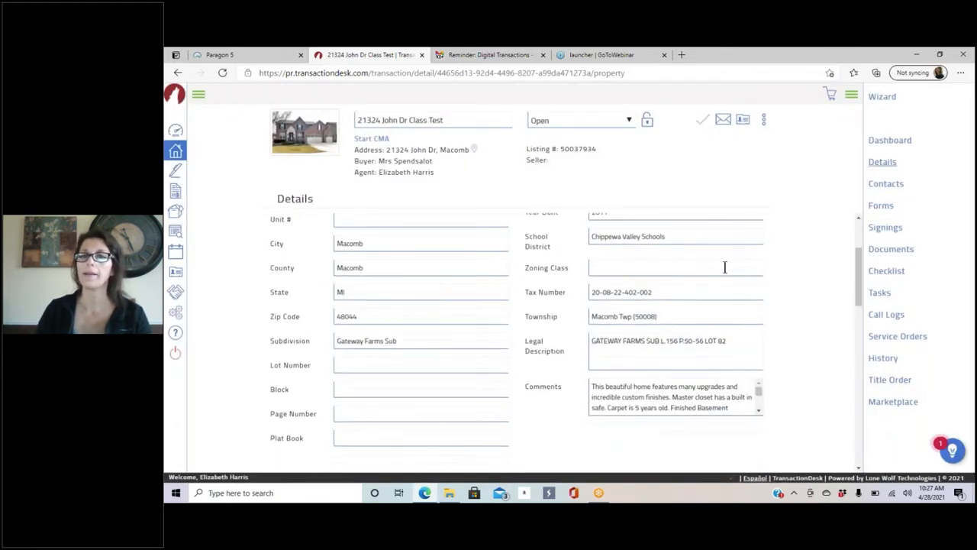
scroll(688, 271, "down", 1)
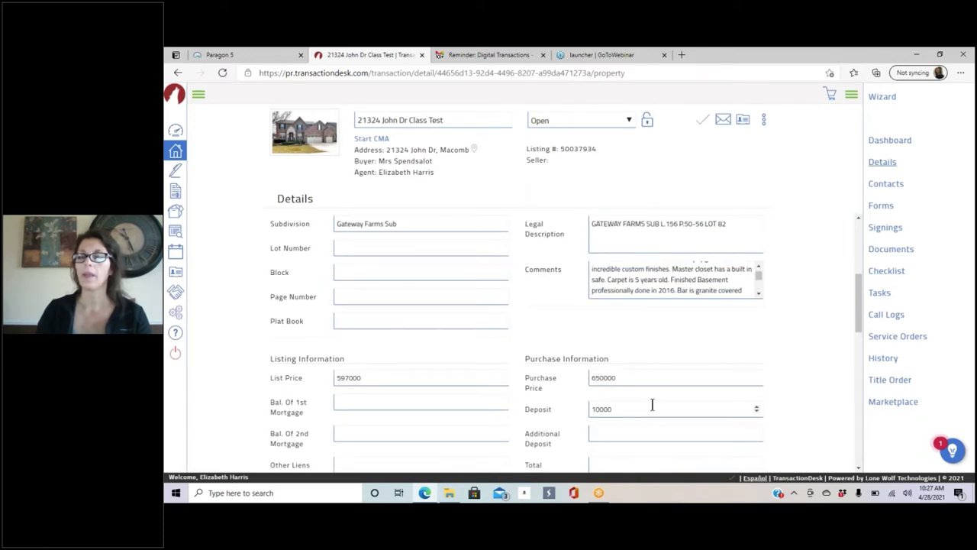
scroll(406, 428, "down", 2)
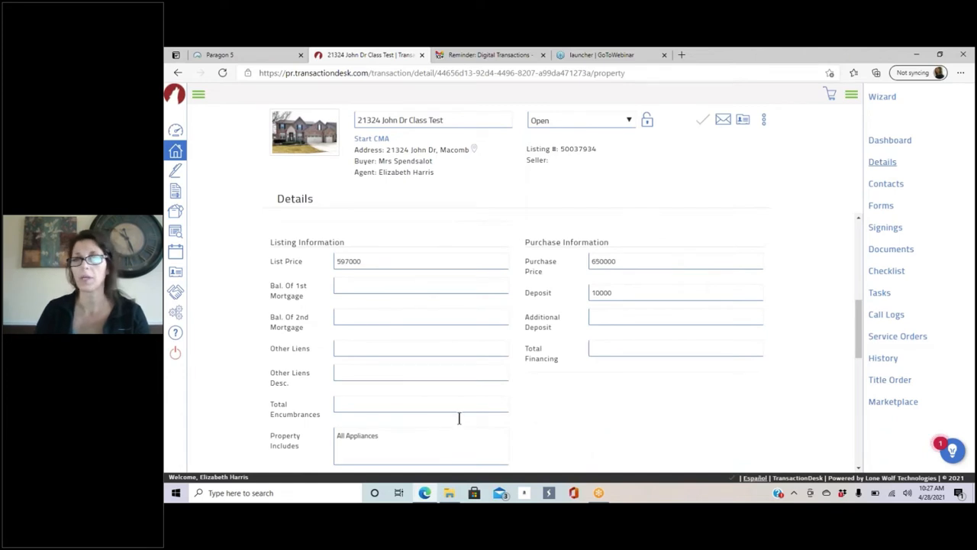
scroll(545, 341, "down", 3)
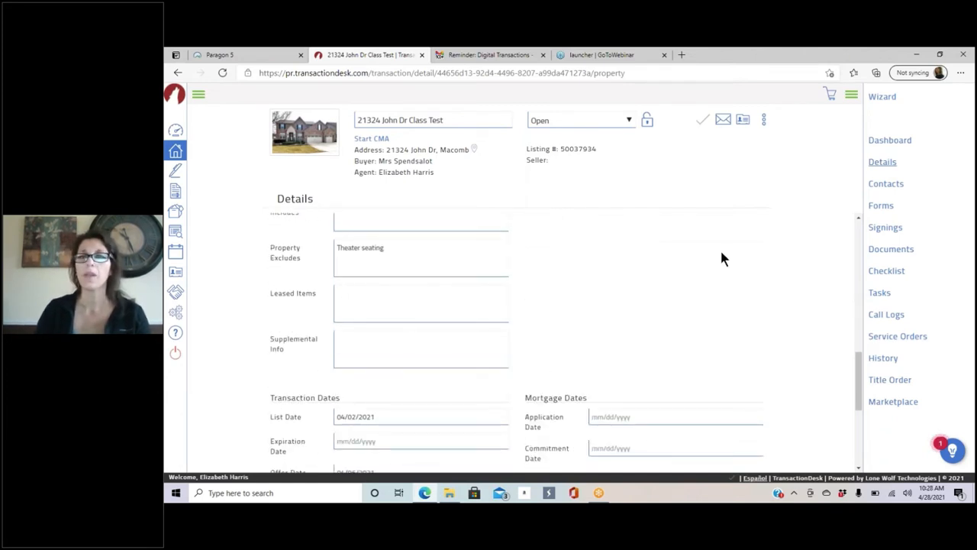
left_click(887, 187)
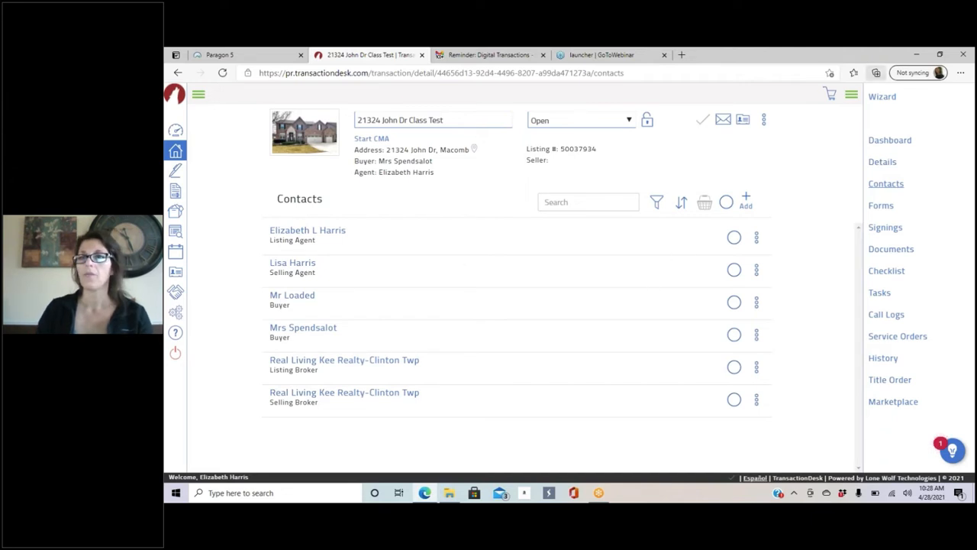
Step: Open and dismiss the second buyer's details, the listing agent's actions and the Add options, then go to Forms
left_click(297, 327)
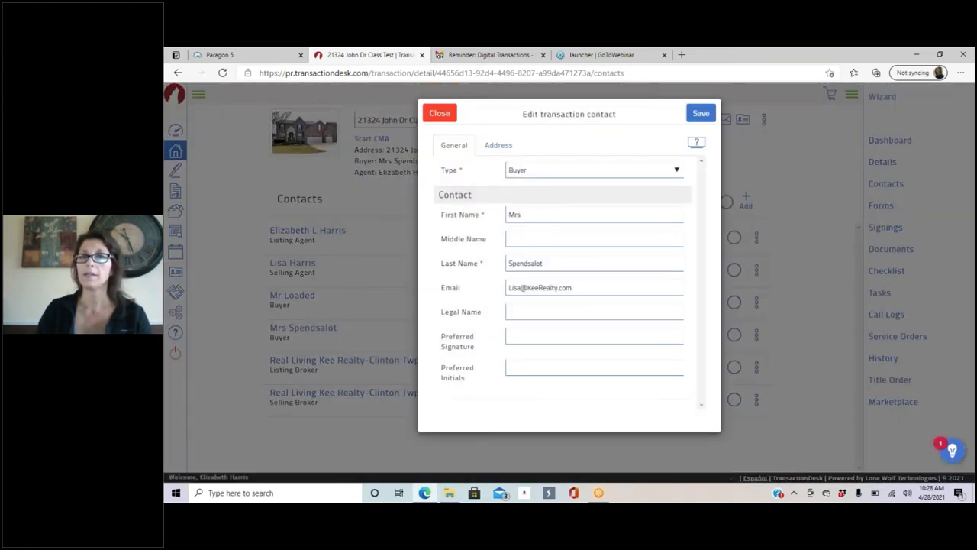
left_click(442, 114)
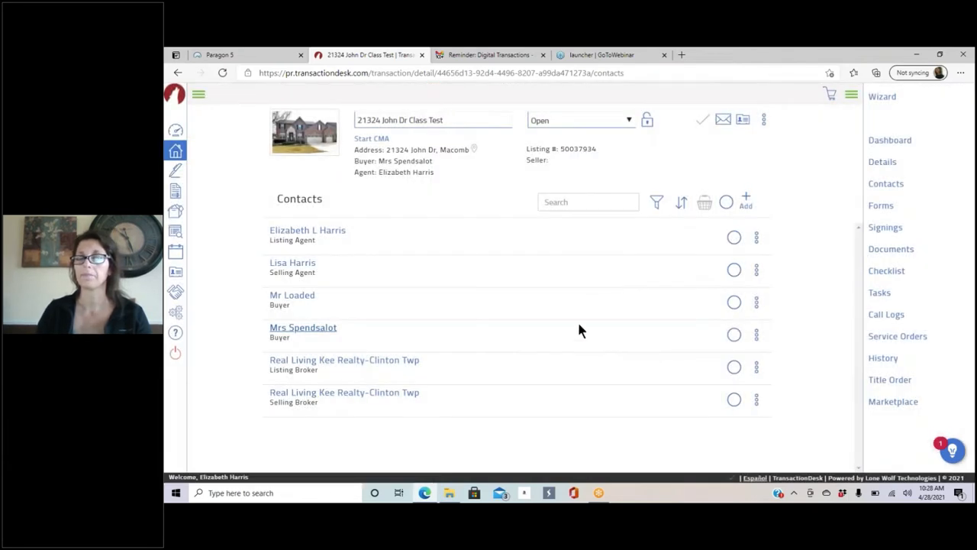
left_click(758, 240)
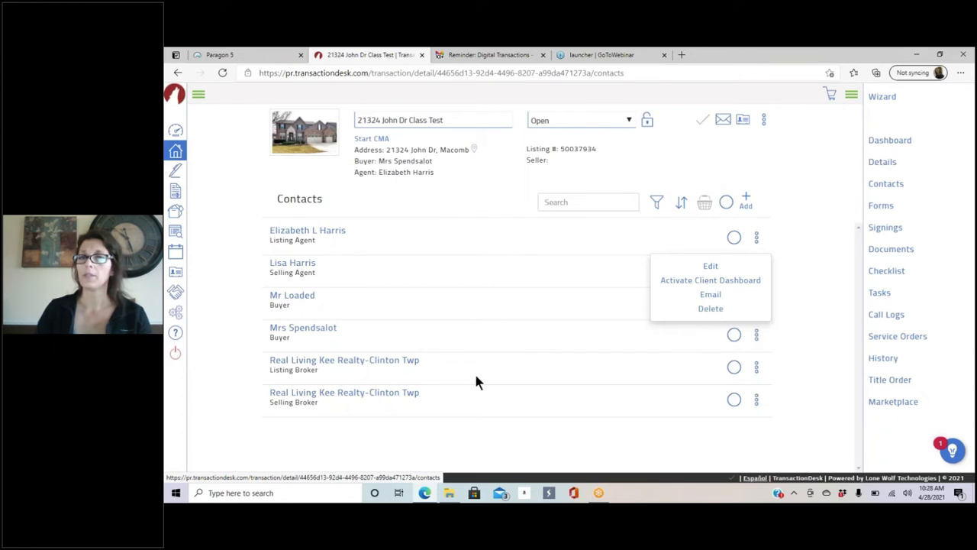
left_click(540, 245)
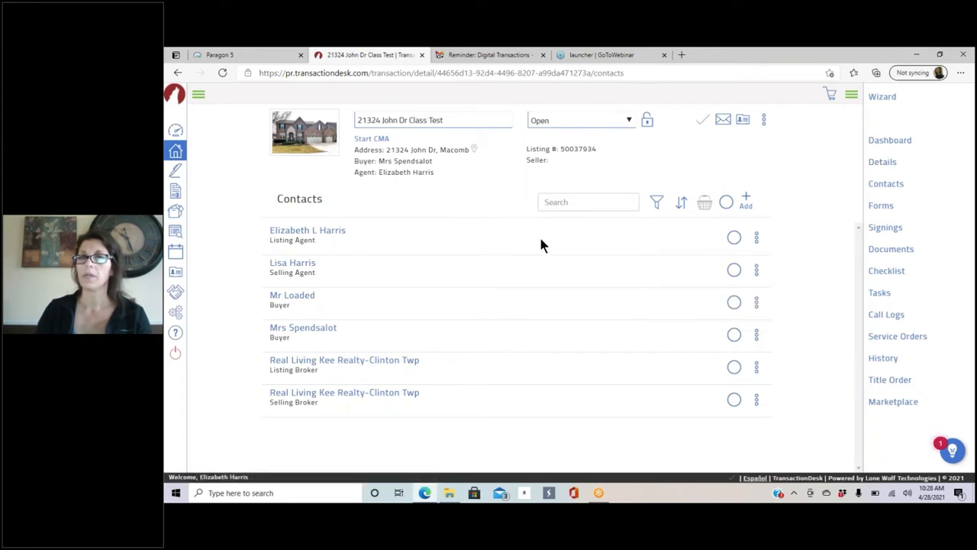
left_click(747, 201)
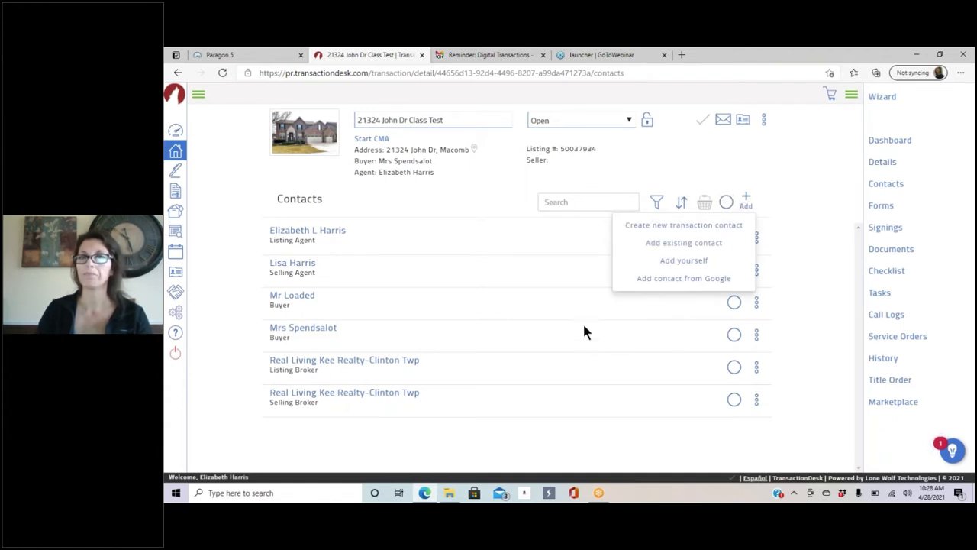
left_click(825, 158)
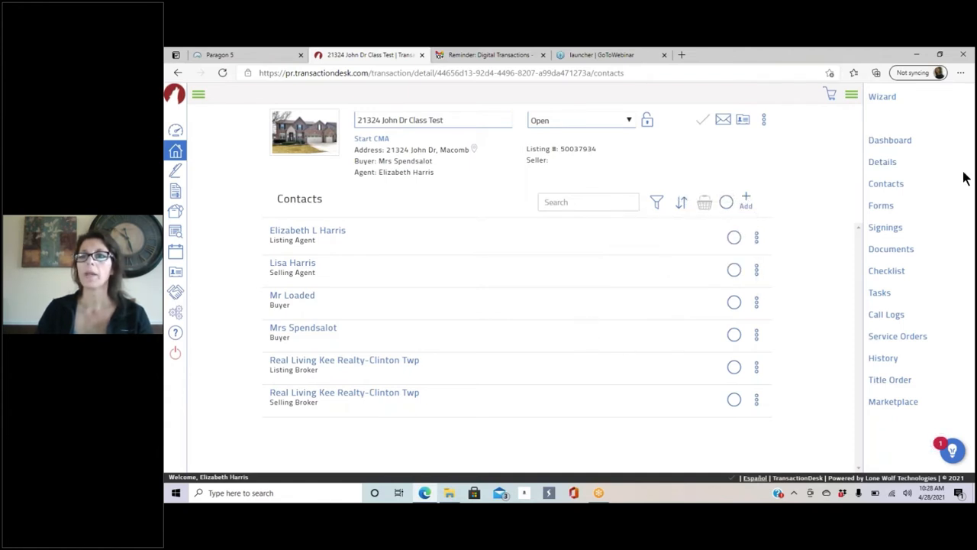
left_click(882, 208)
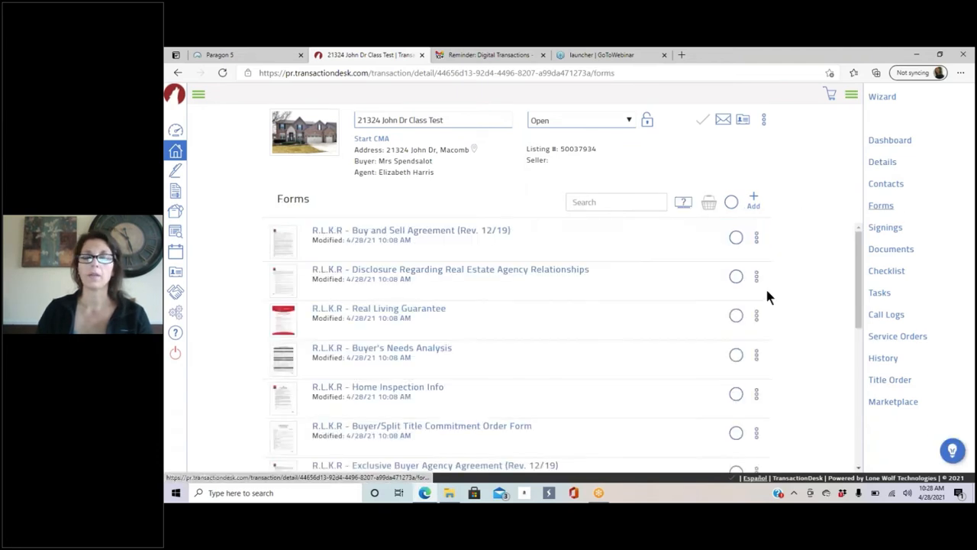
Step: Preview the FHA/VA Addendum (Rev. 12/18) showing its prefilled 650,000 value, then close the preview
scroll(562, 288, "down", 5)
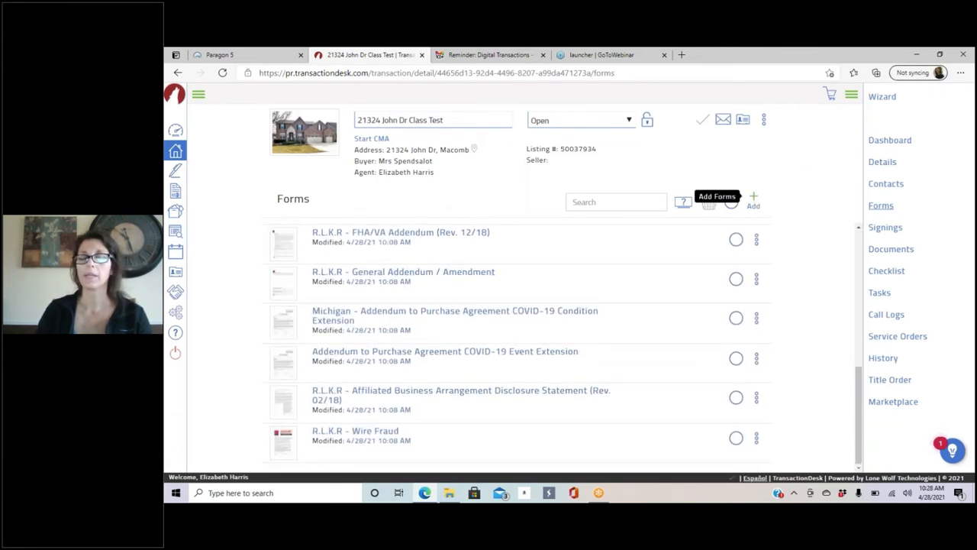
left_click(757, 241)
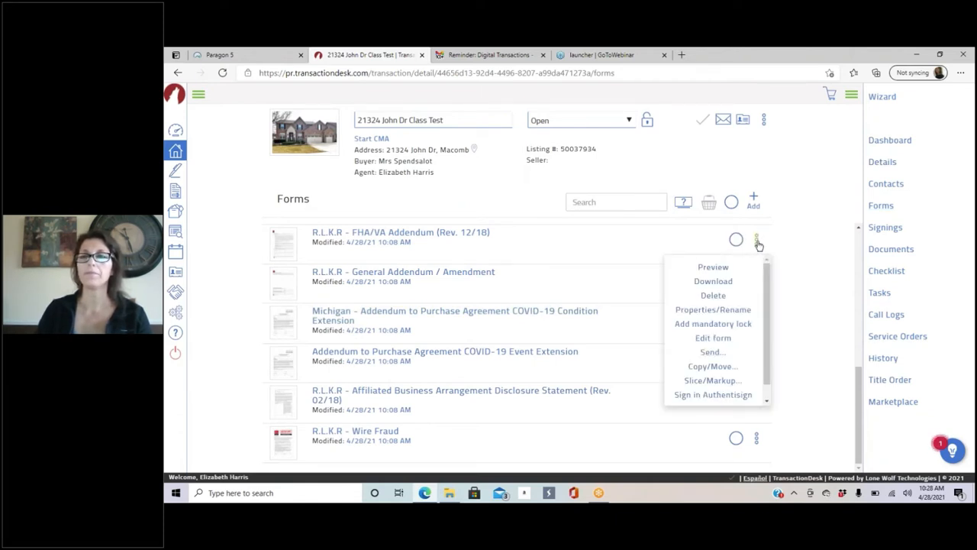
left_click(712, 271)
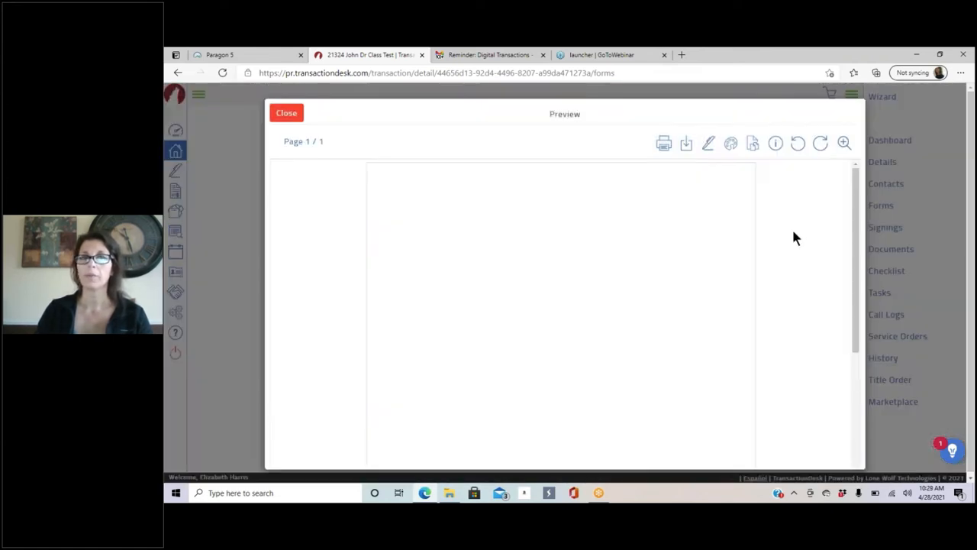
scroll(555, 311, "down", 5)
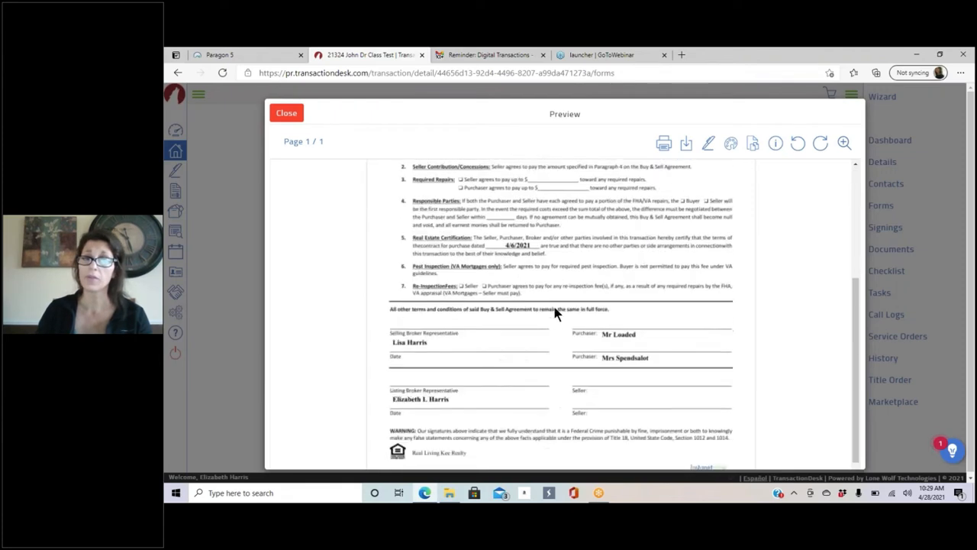
scroll(555, 314, "up", 5)
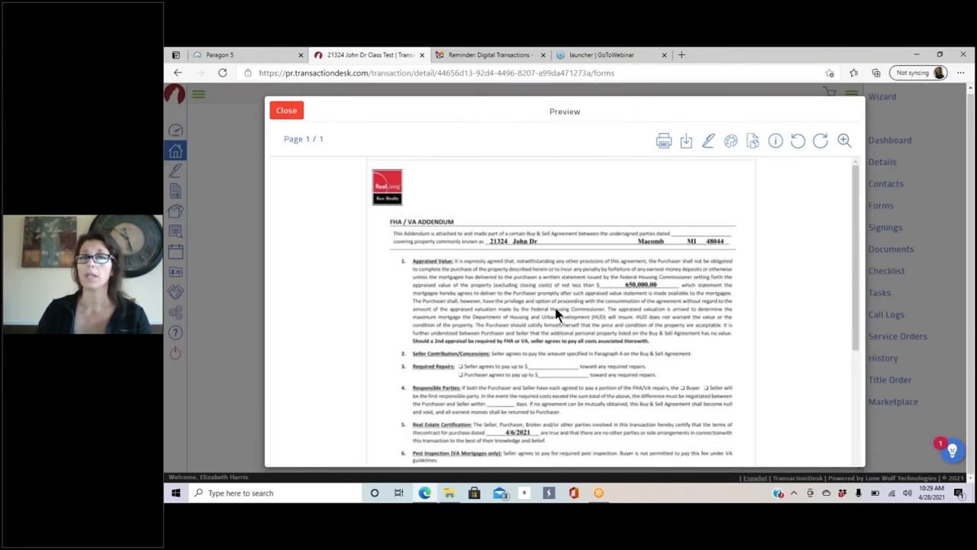
left_click(296, 111)
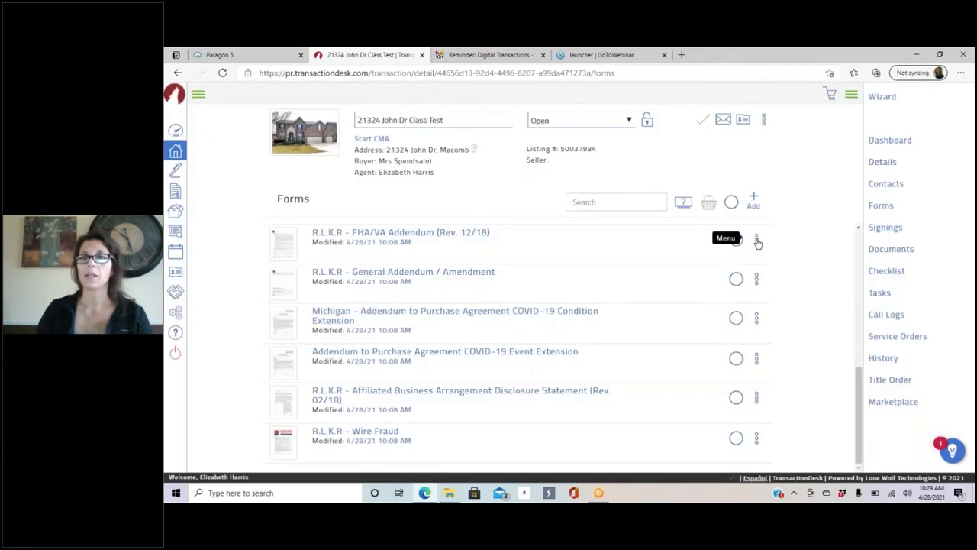
left_click(757, 242)
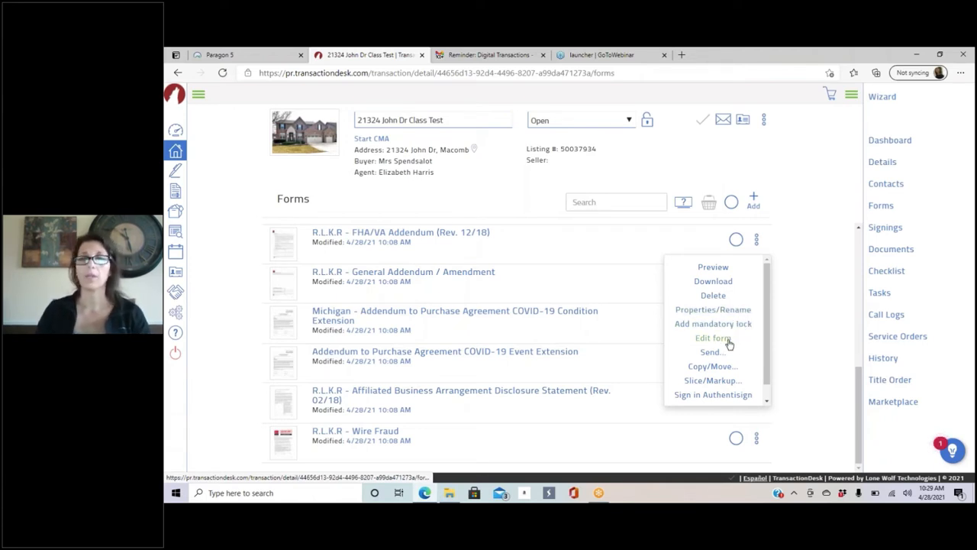
scroll(762, 333, "down", 1)
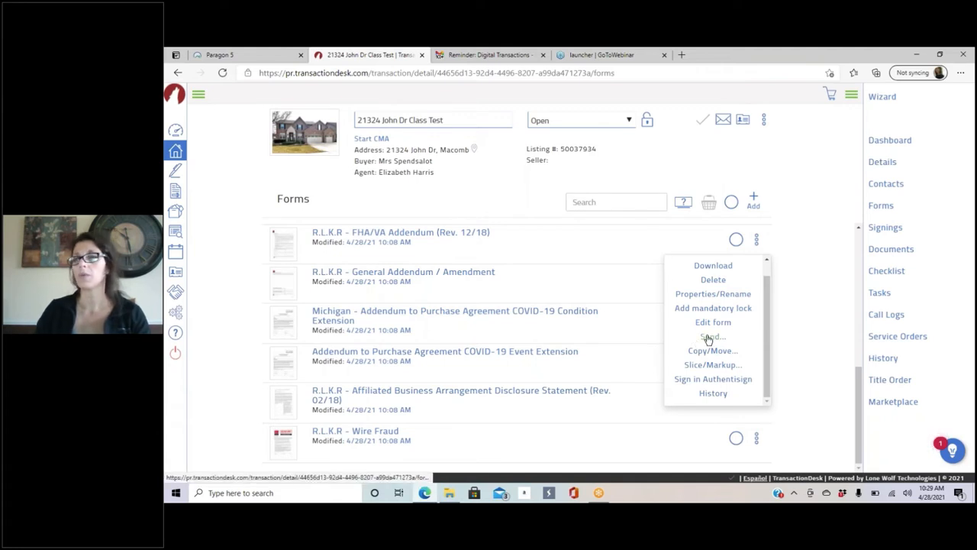
left_click(779, 229)
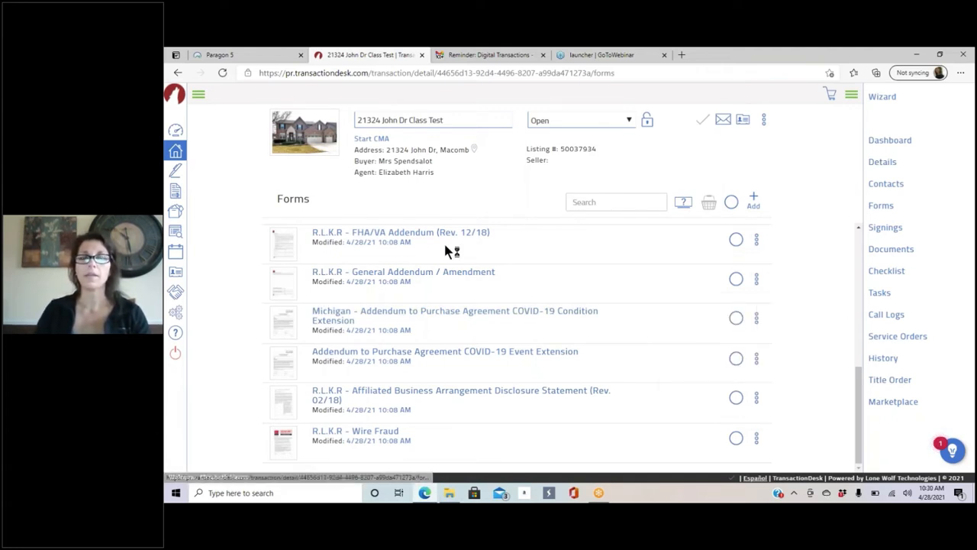
Step: View the empty Signings section, the Documents section with its three PDFs, then the Checklist
left_click(884, 229)
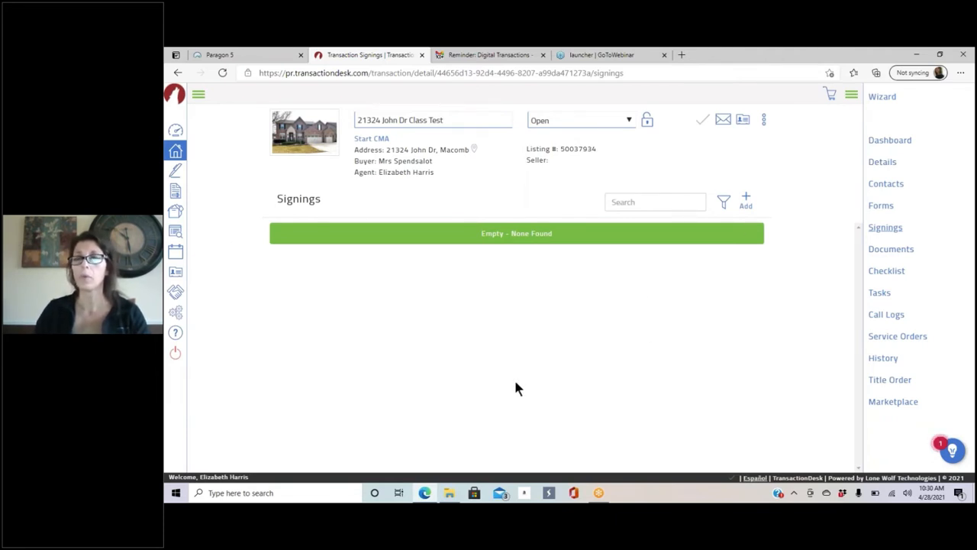
left_click(909, 255)
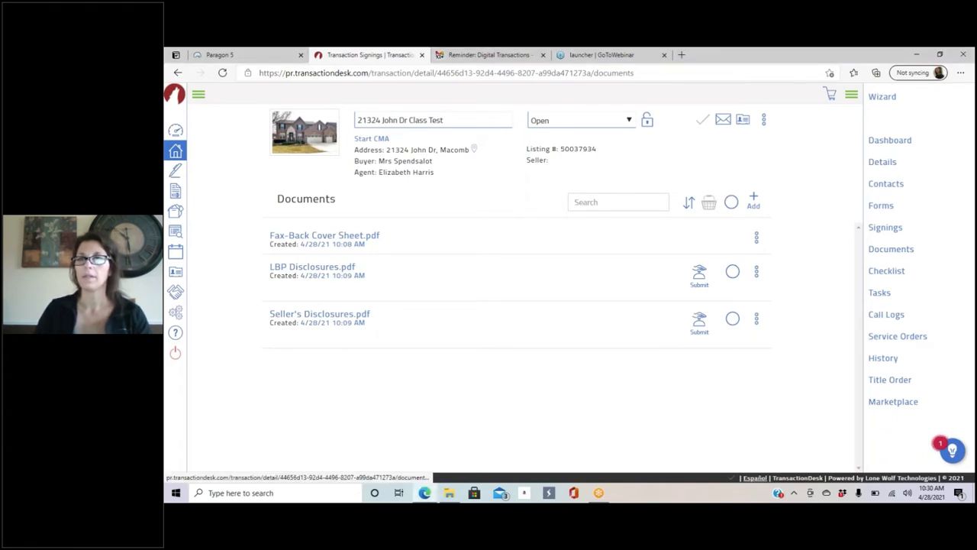
left_click(884, 272)
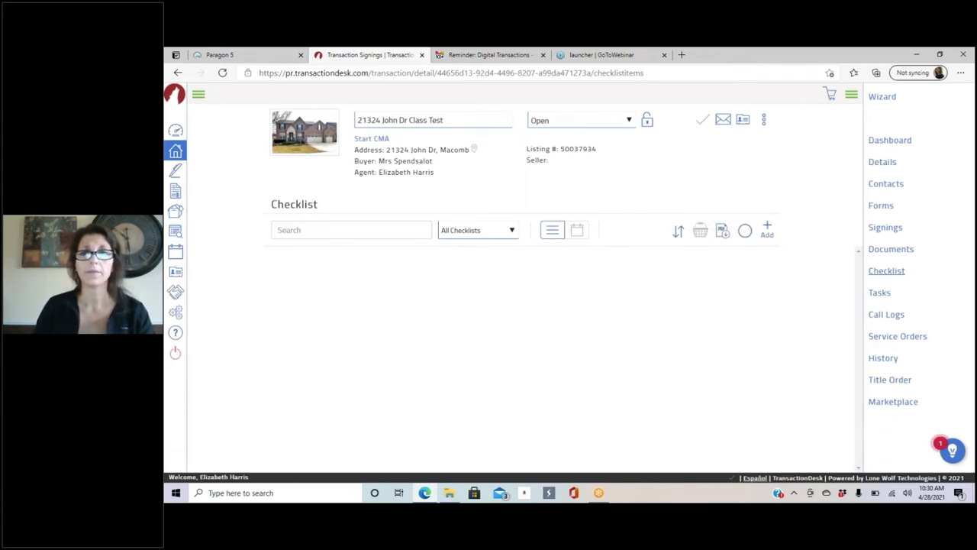
left_click(768, 233)
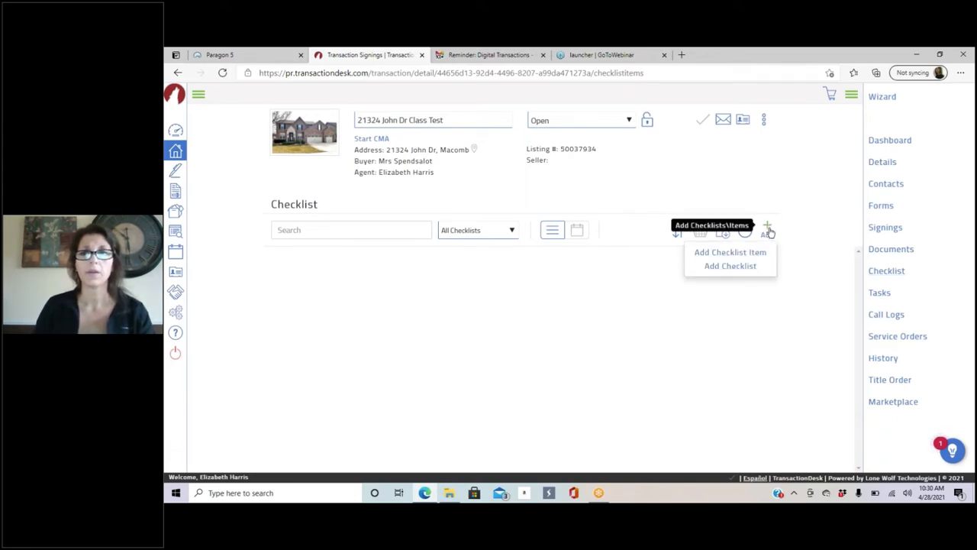
left_click(726, 266)
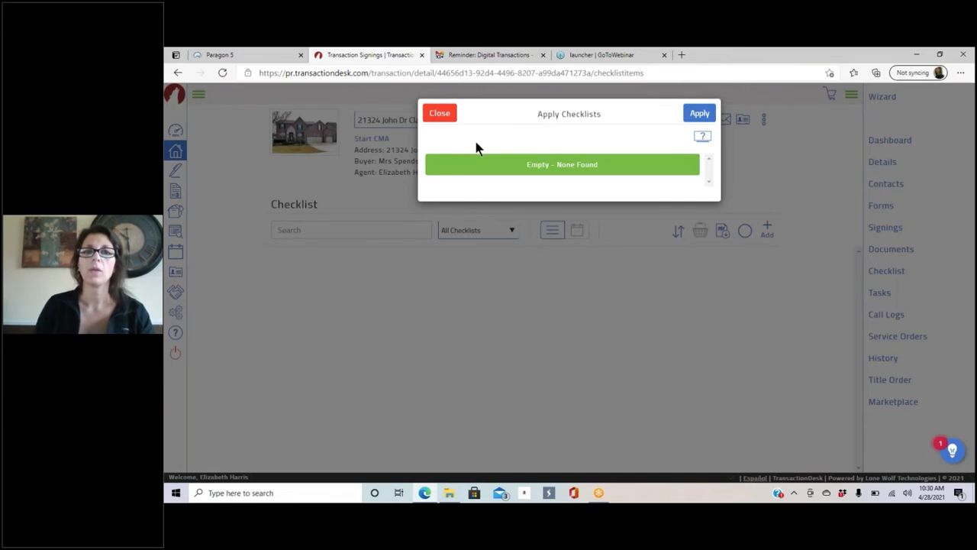
left_click(443, 116)
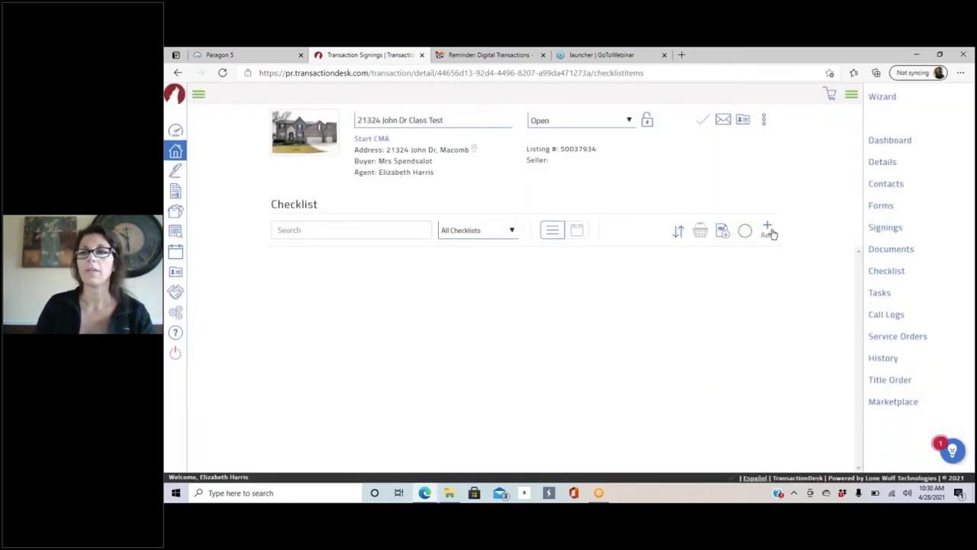
left_click(767, 230)
left_click(722, 253)
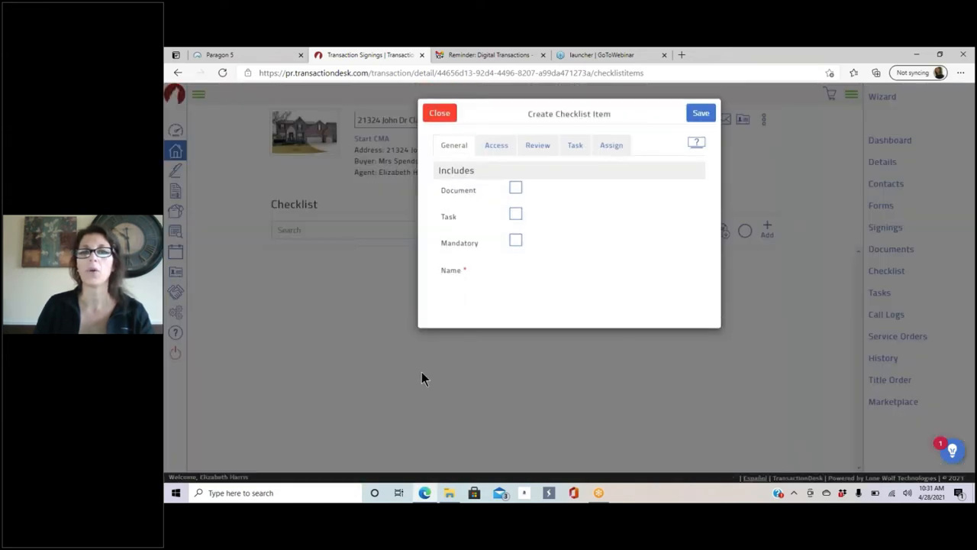
left_click(444, 112)
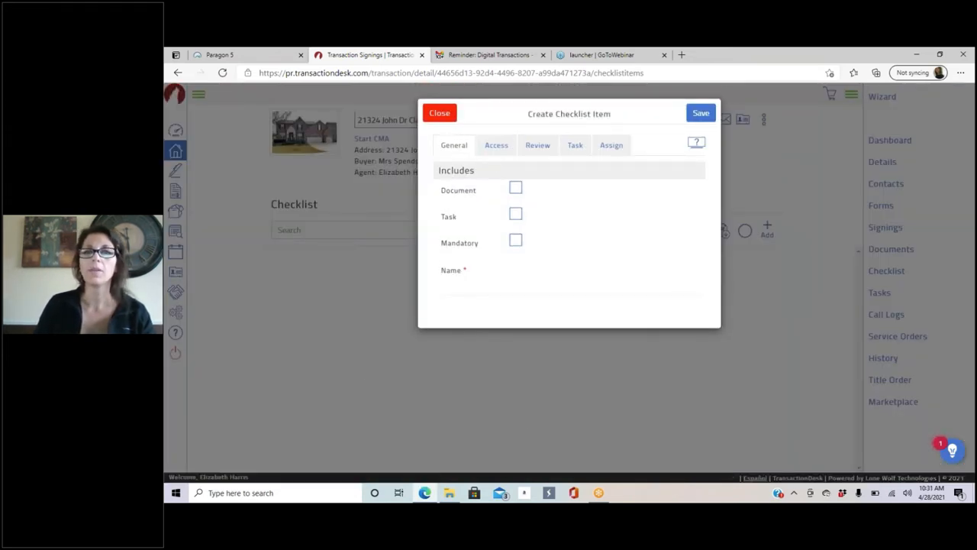
left_click(439, 115)
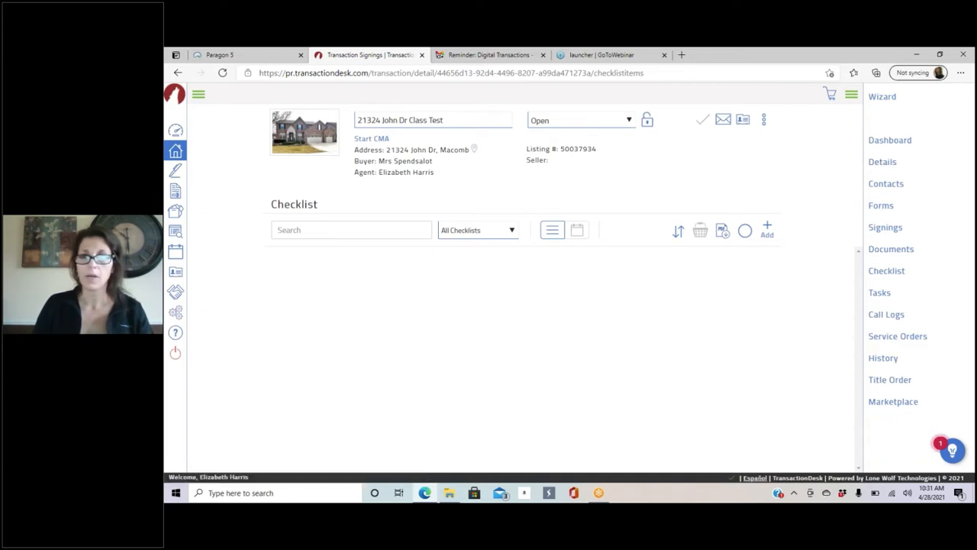
Step: Check the empty Call Logs page, cancel a new call log unsaved, then view Service Orders
left_click(883, 316)
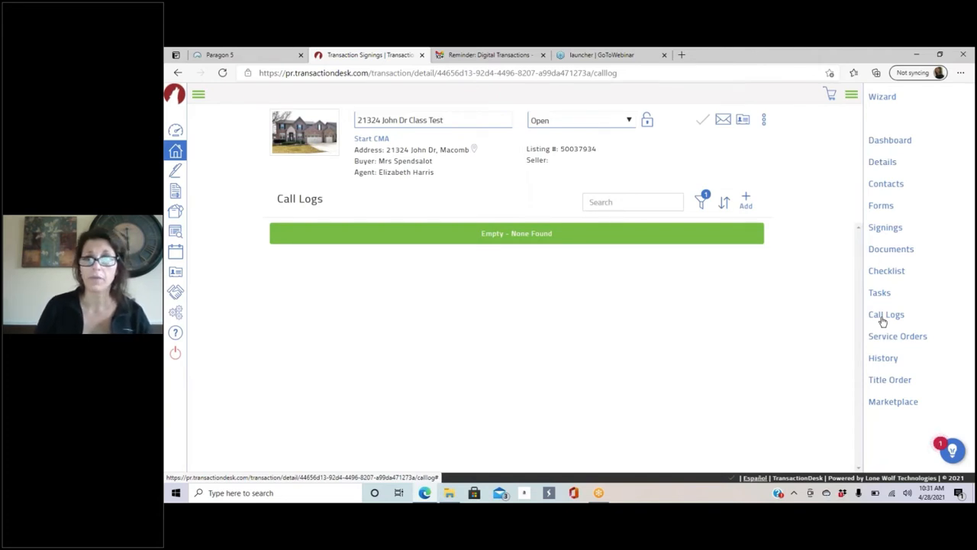
left_click(748, 200)
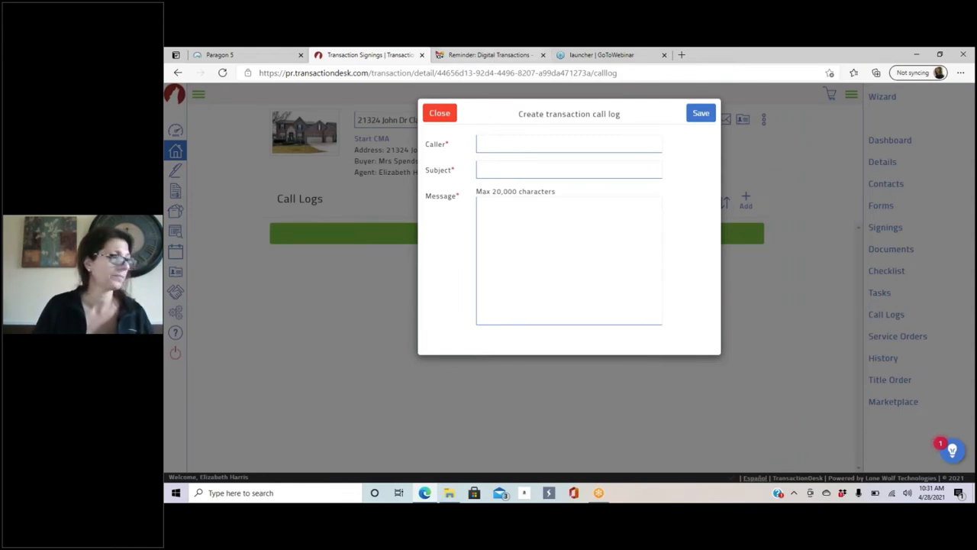
left_click(441, 115)
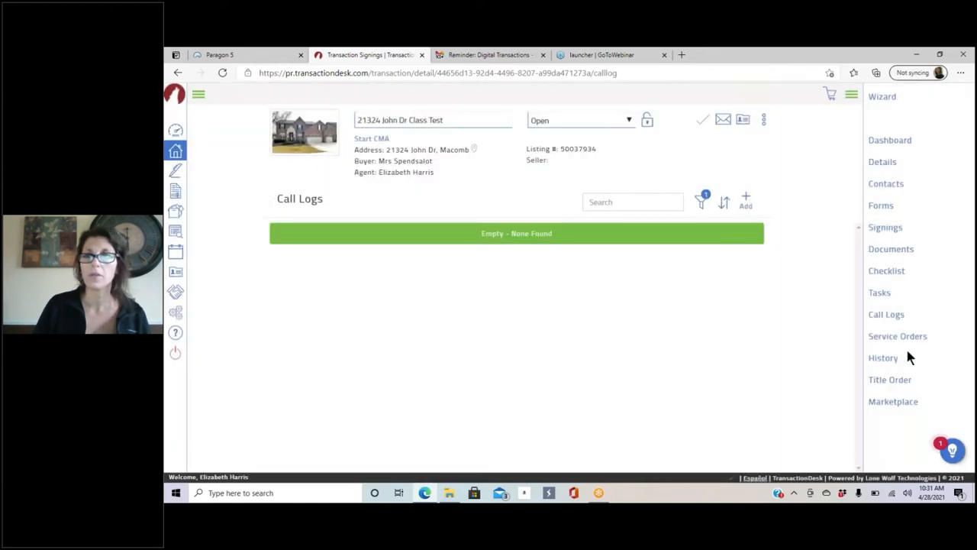
left_click(910, 337)
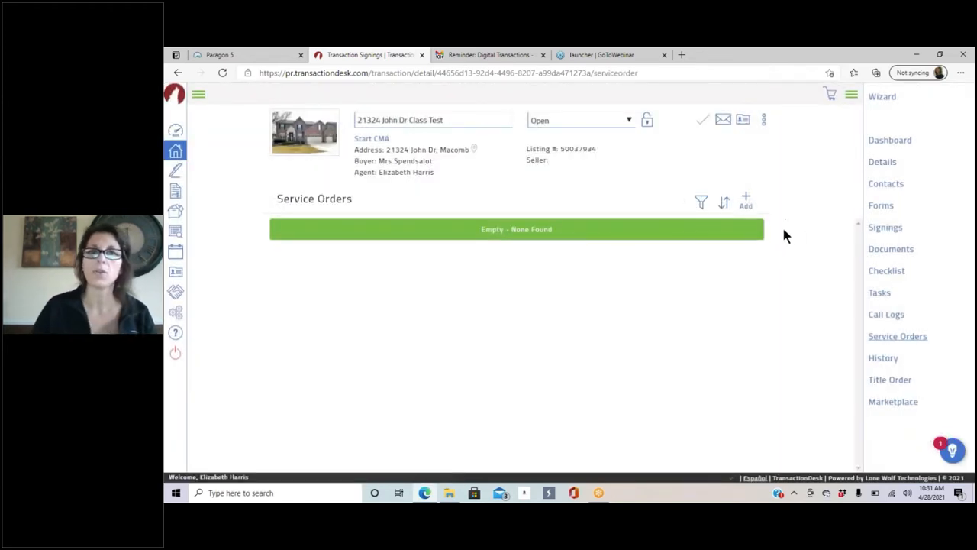
left_click(746, 200)
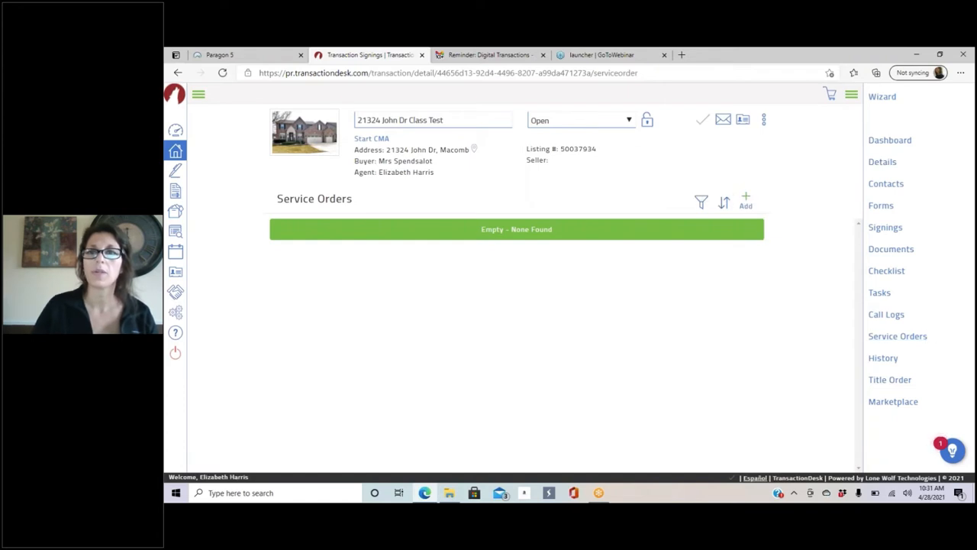
left_click(569, 227)
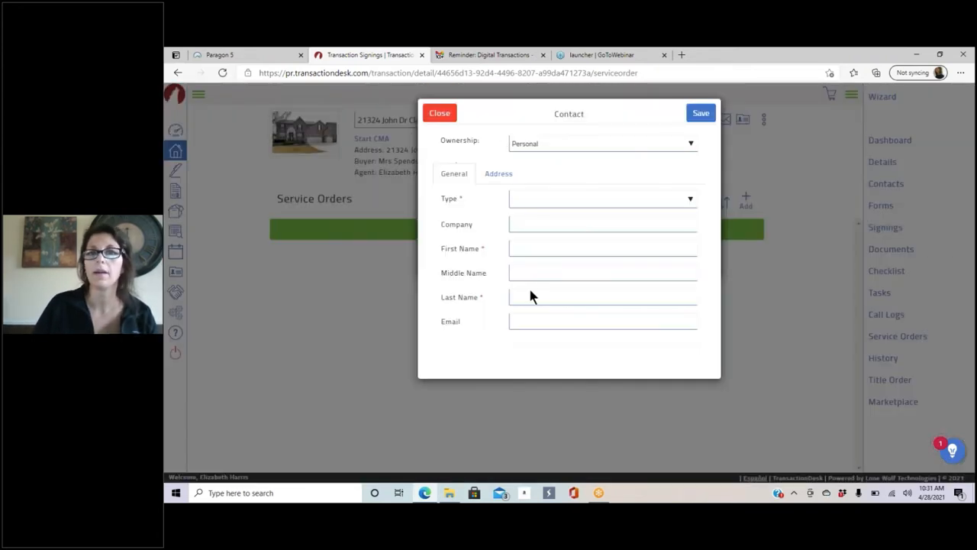
left_click(531, 198)
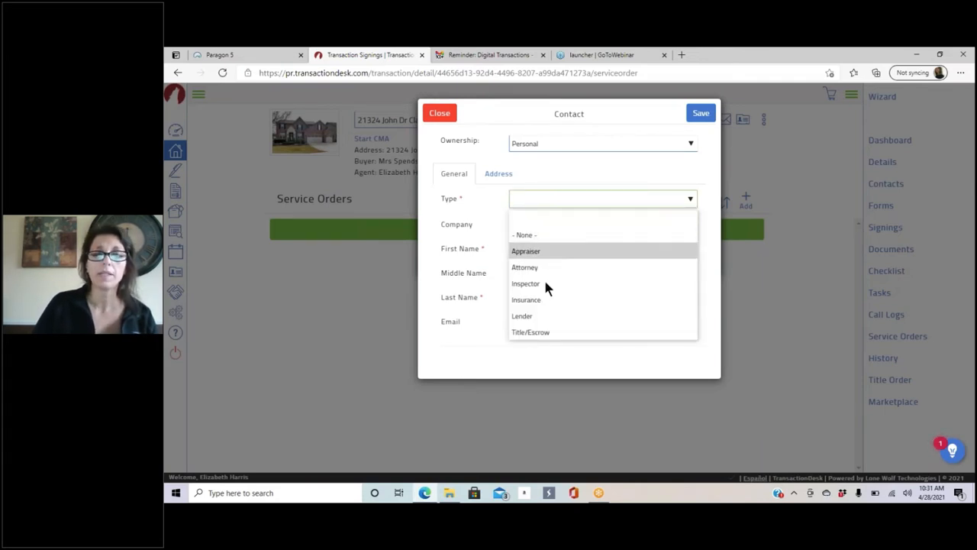
left_click(478, 225)
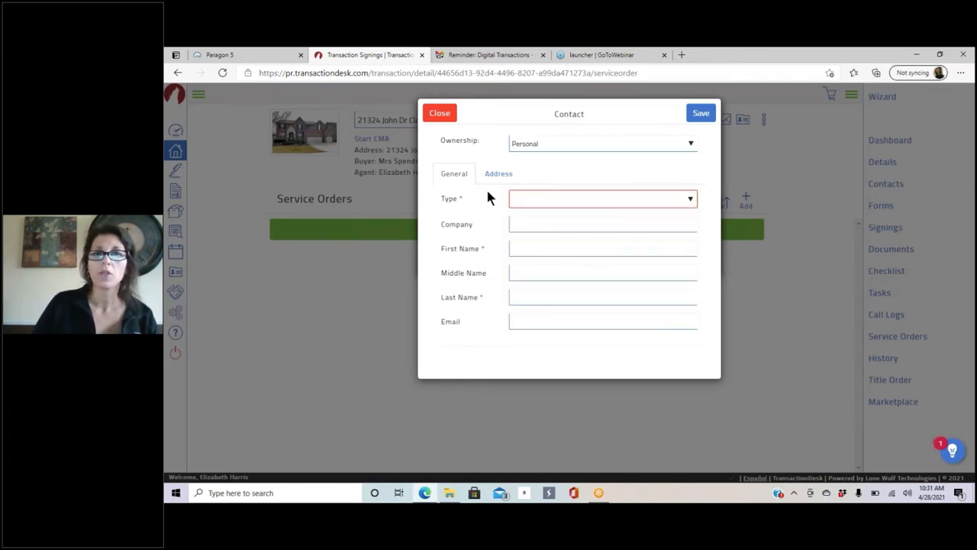
left_click(438, 116)
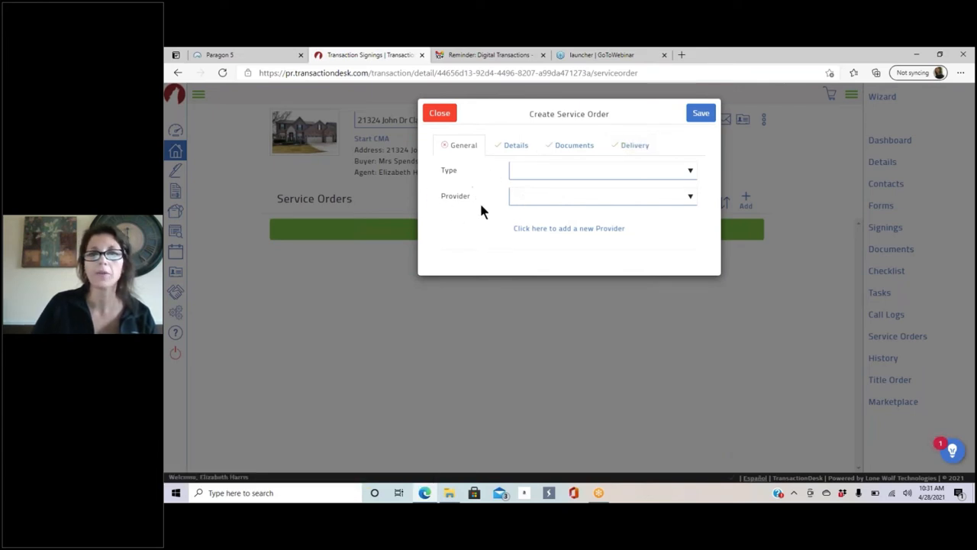
left_click(440, 115)
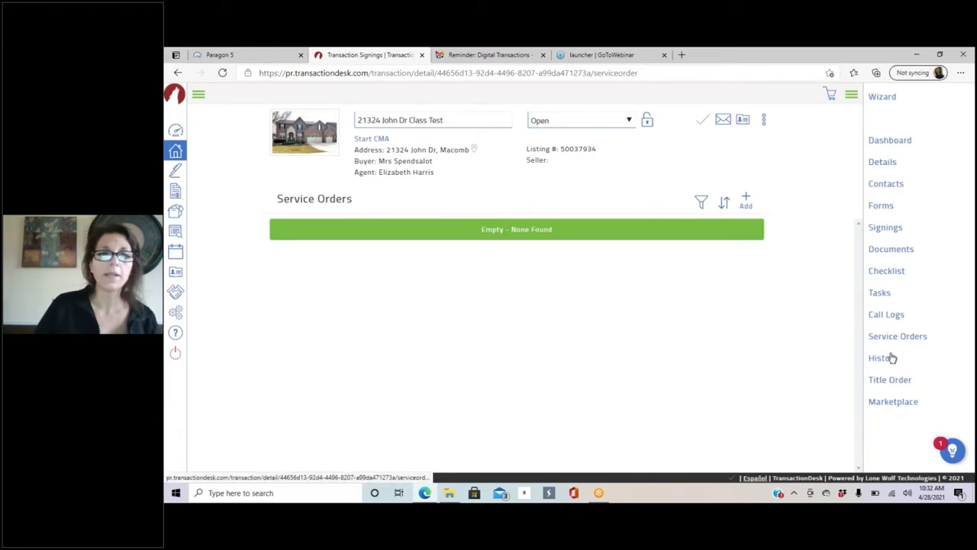
left_click(886, 357)
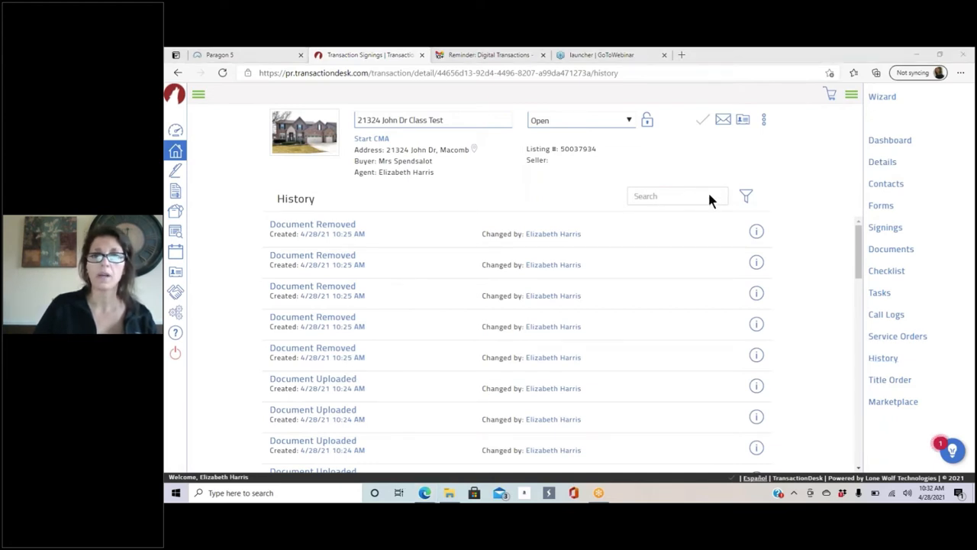
Step: Scroll through the History log's document, contact and Form Copied entries, then go to Title Order
left_click(678, 155)
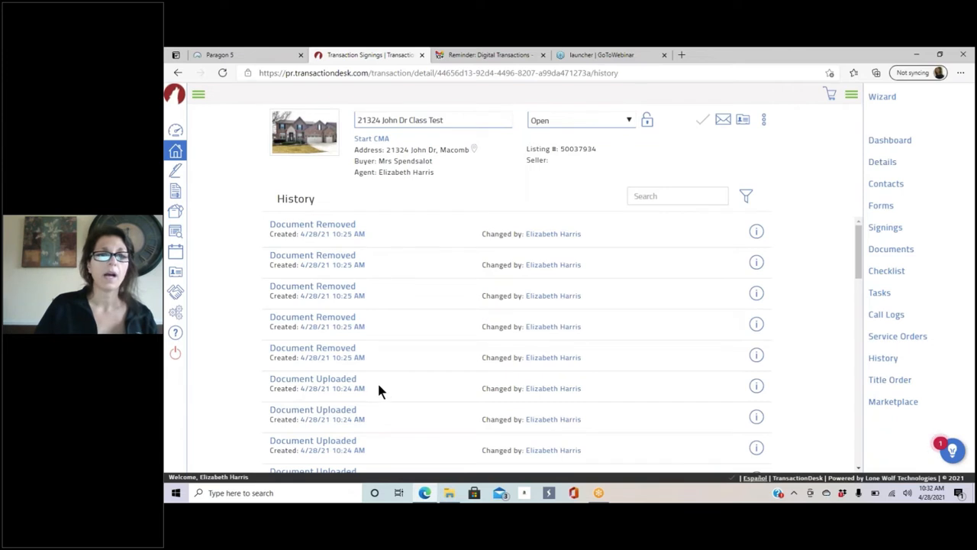
scroll(413, 321, "down", 1)
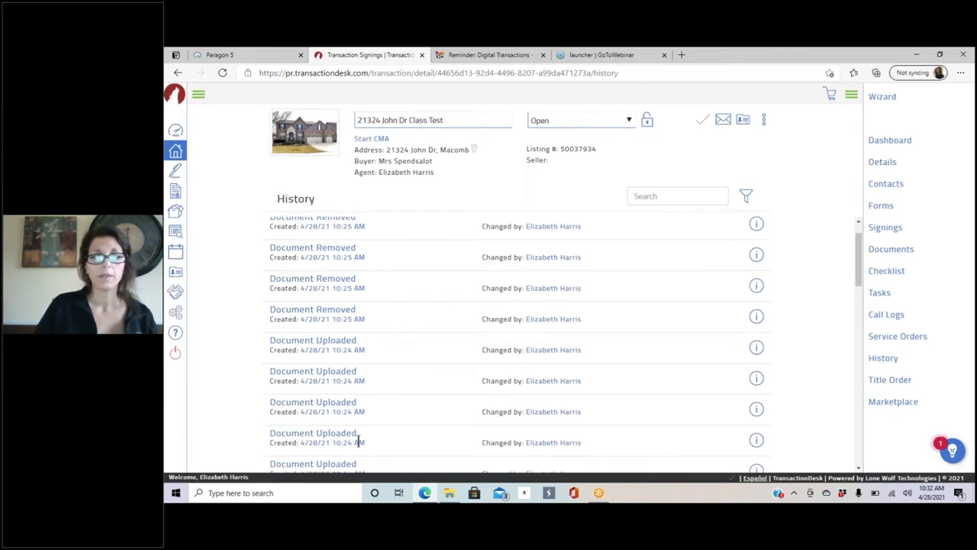
scroll(404, 416, "down", 10)
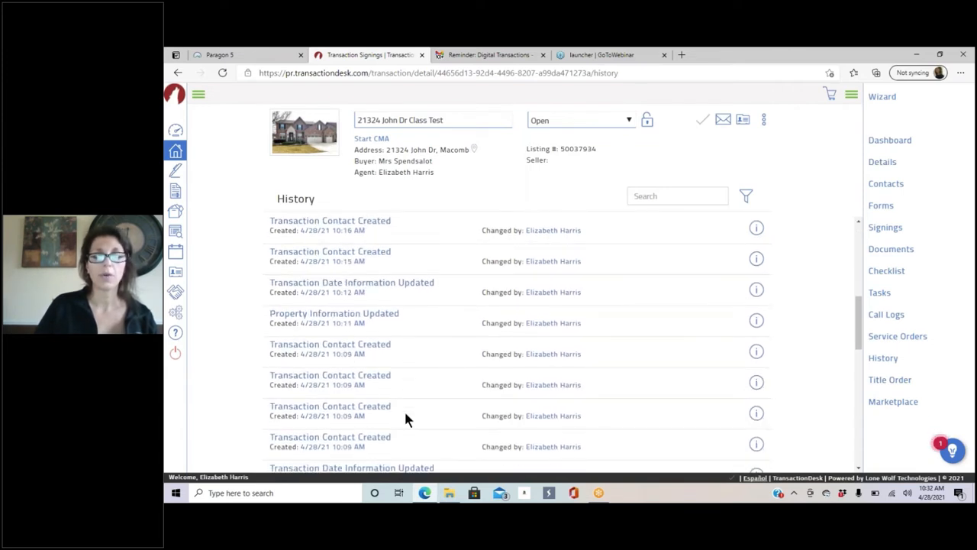
scroll(404, 417, "down", 5)
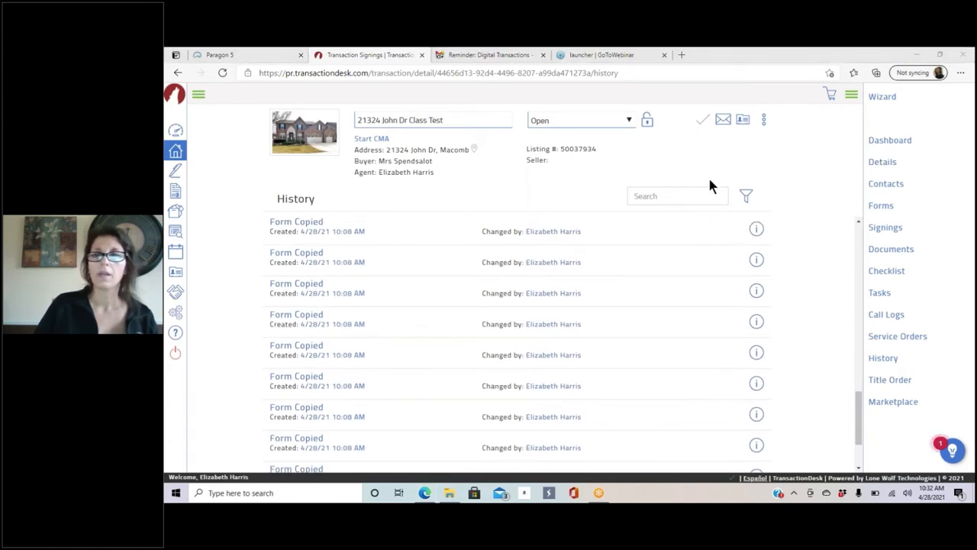
left_click(806, 178)
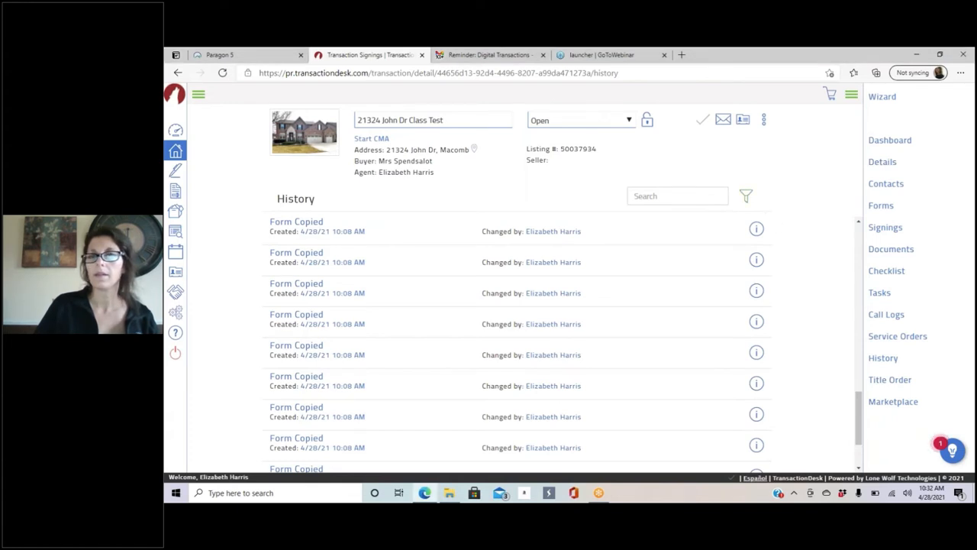
left_click(889, 381)
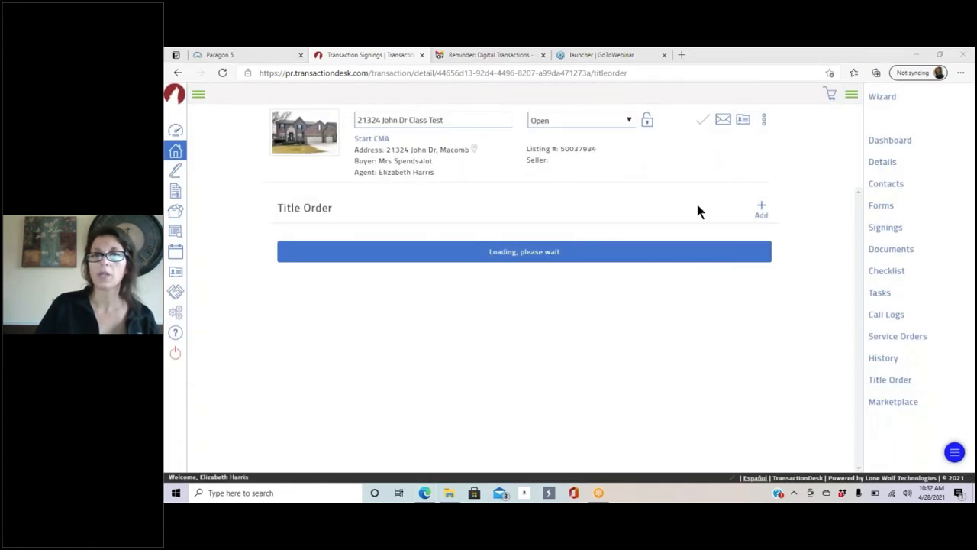
Step: Open Confirm Title Details for a new title order, close it unsent, then go to Marketplace
left_click(761, 211)
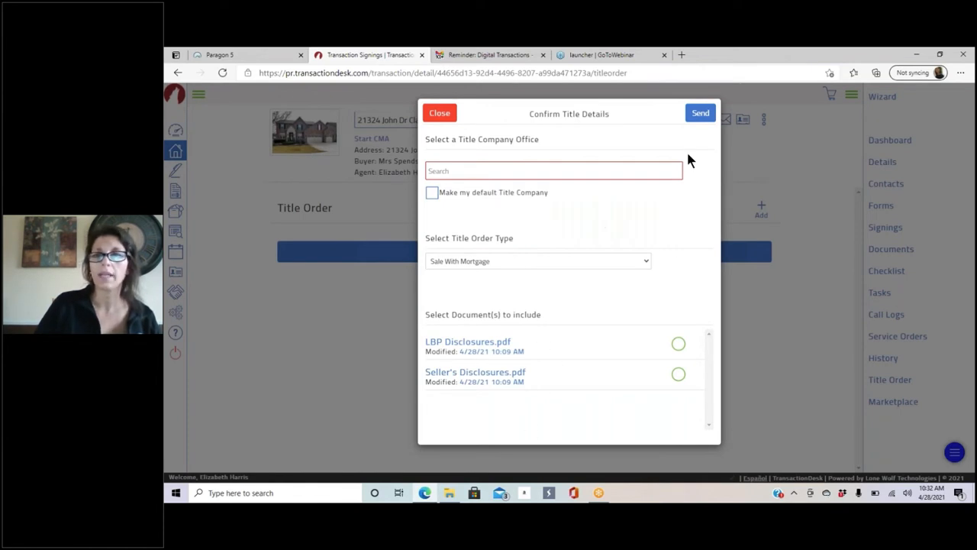
left_click(435, 115)
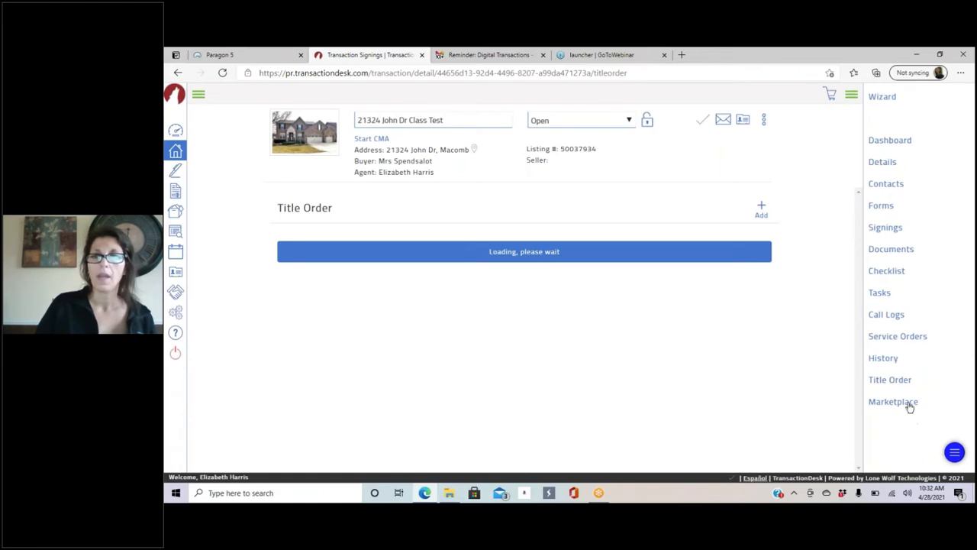
left_click(908, 404)
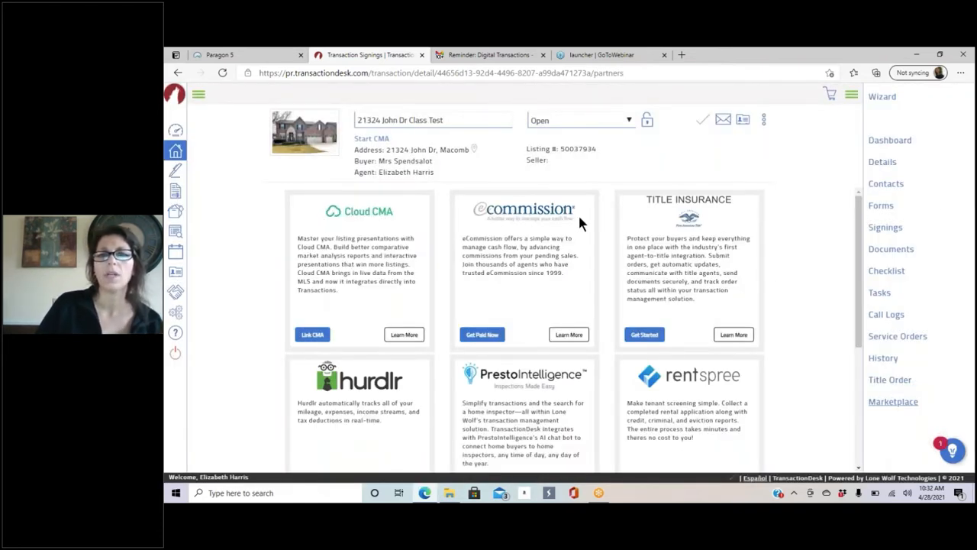
Step: Browse the Marketplace partner cards such as Cloud CMA and rentspree, then return to the Dashboard
scroll(535, 290, "down", 1)
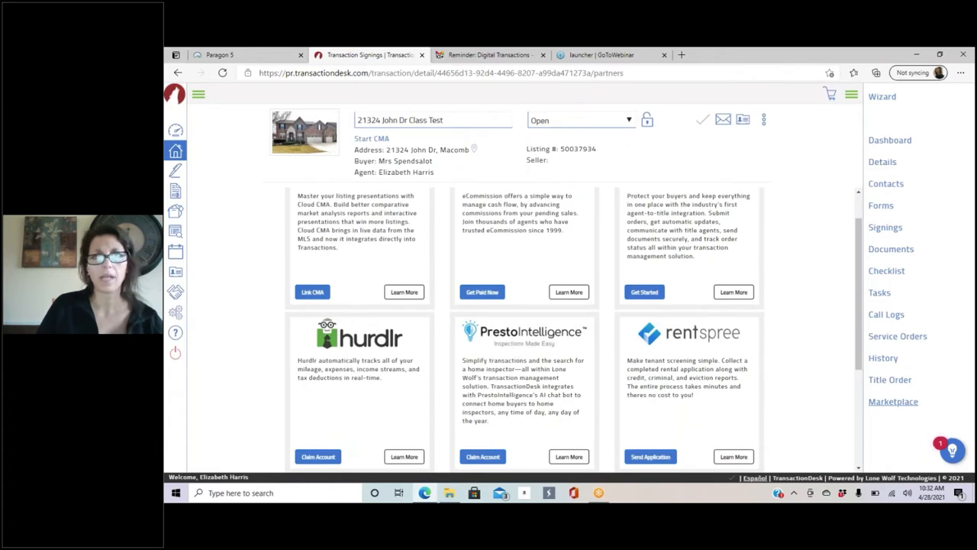
scroll(511, 339, "down", 3)
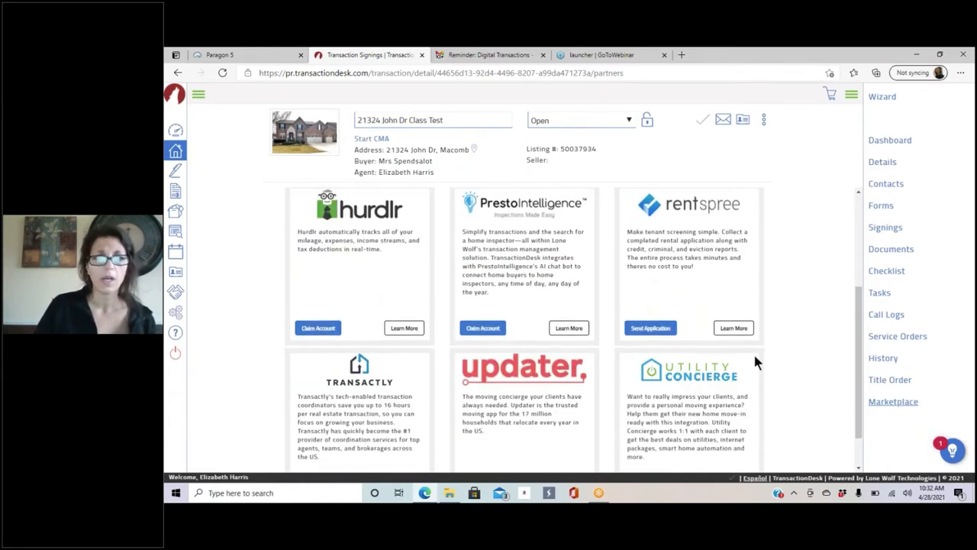
scroll(756, 359, "down", 1)
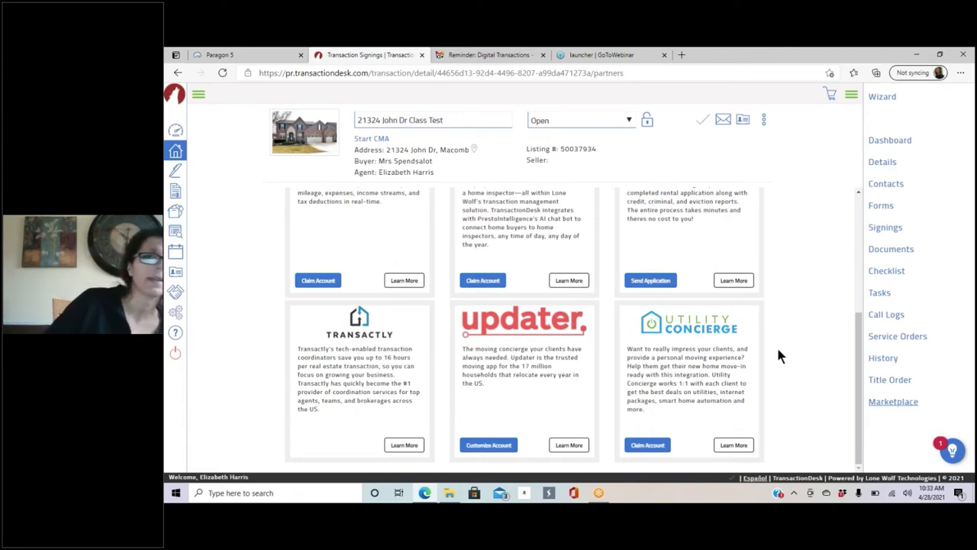
scroll(759, 328, "up", 3)
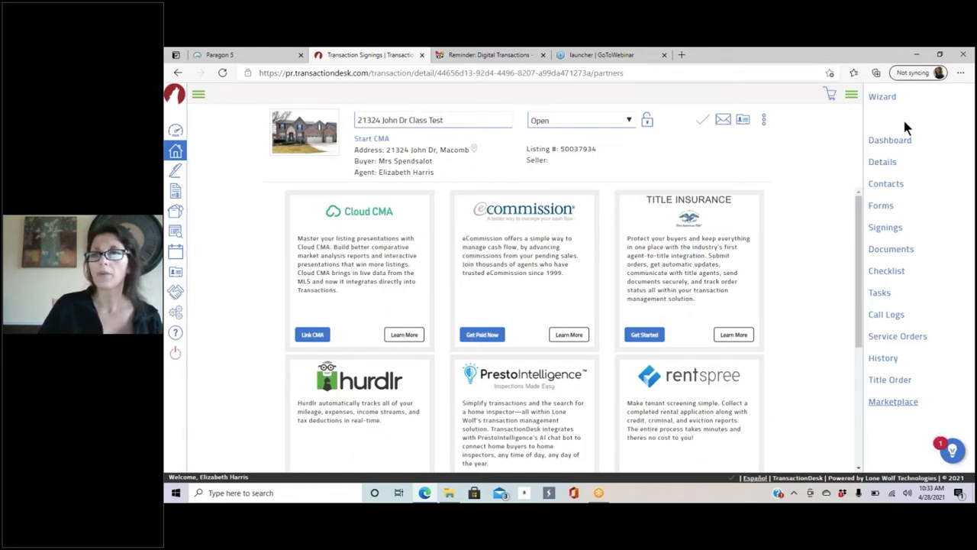
left_click(898, 143)
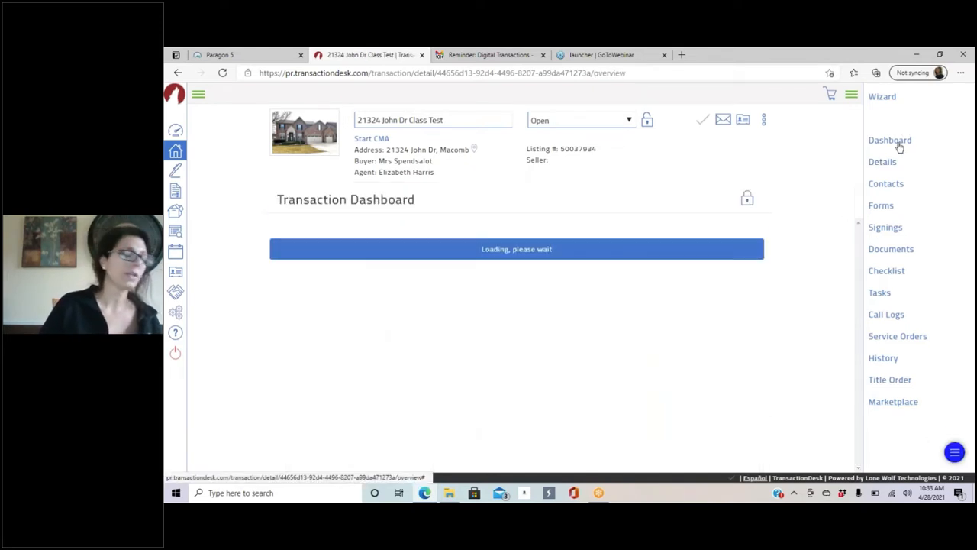
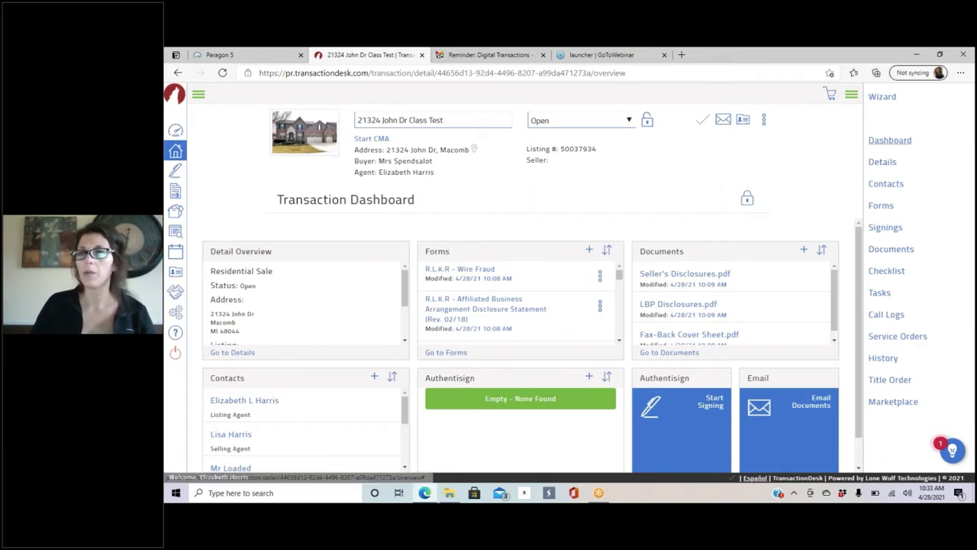
Step: Scroll the dashboard's Forms panel and open the R.L.K.R - Buy and Sell Agreement
scroll(500, 289, "down", 5)
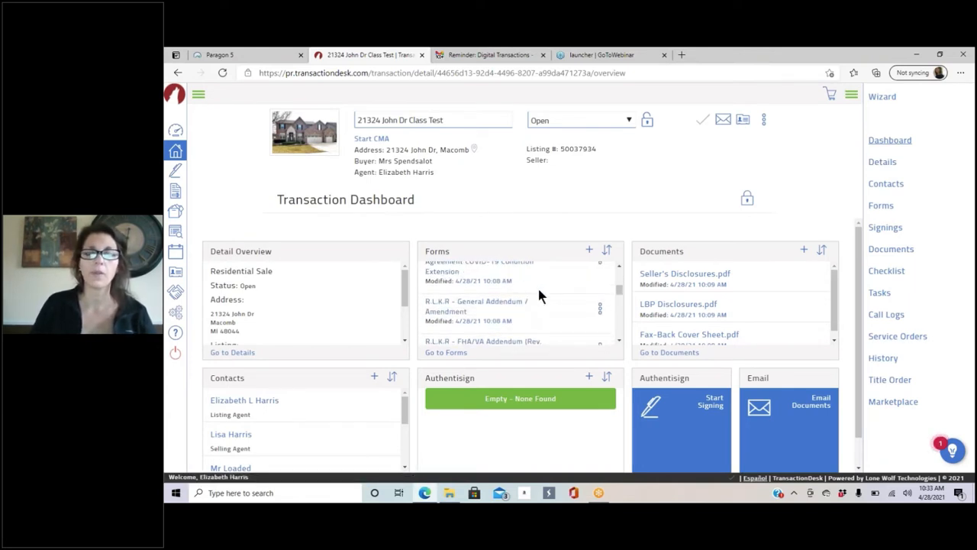
scroll(519, 298, "down", 5)
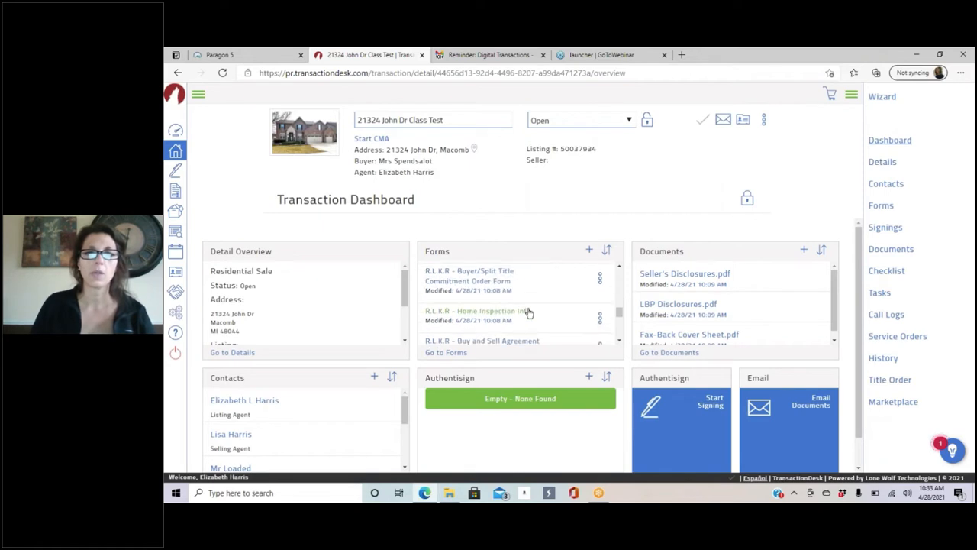
scroll(526, 309, "down", 2)
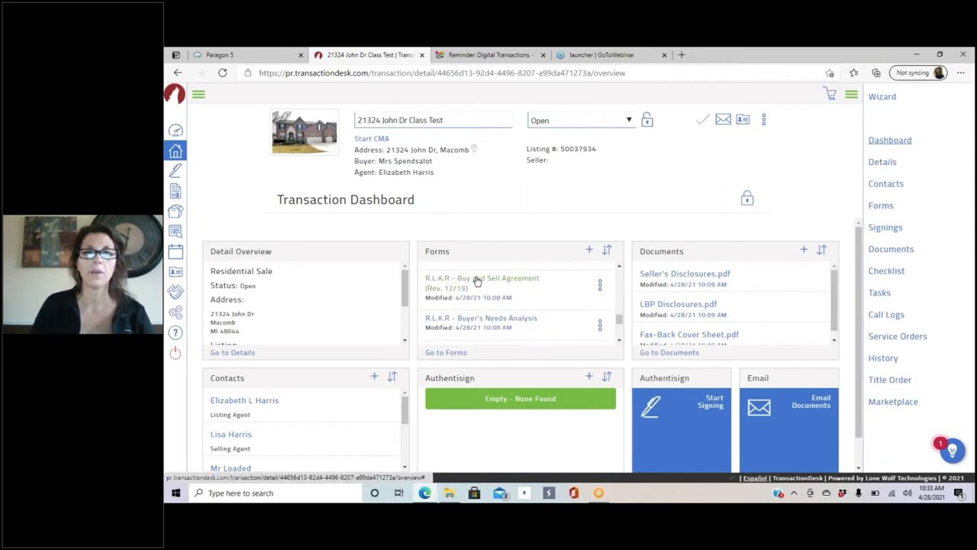
left_click(477, 281)
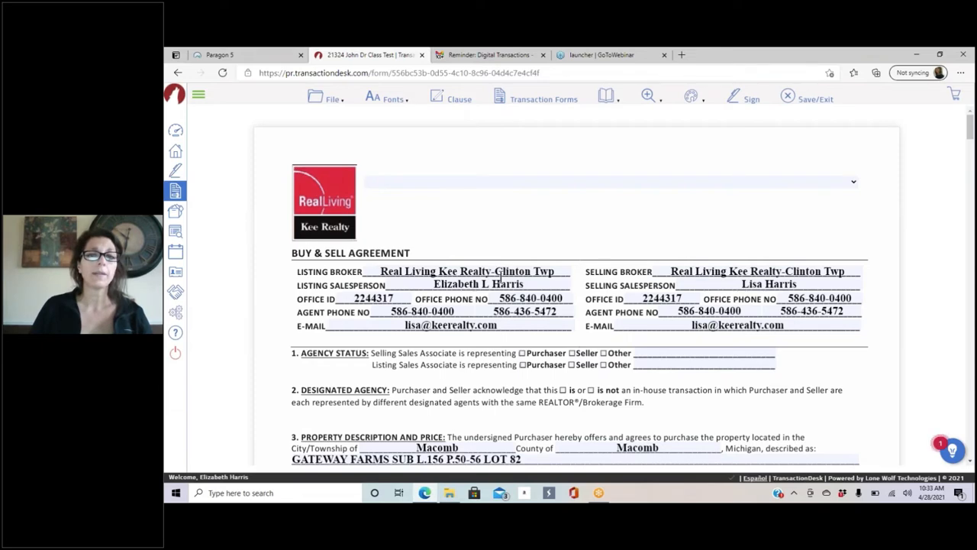
Step: Scroll down the agreement and enter 0 in the Seller Concessions percentage
scroll(580, 305, "down", 2)
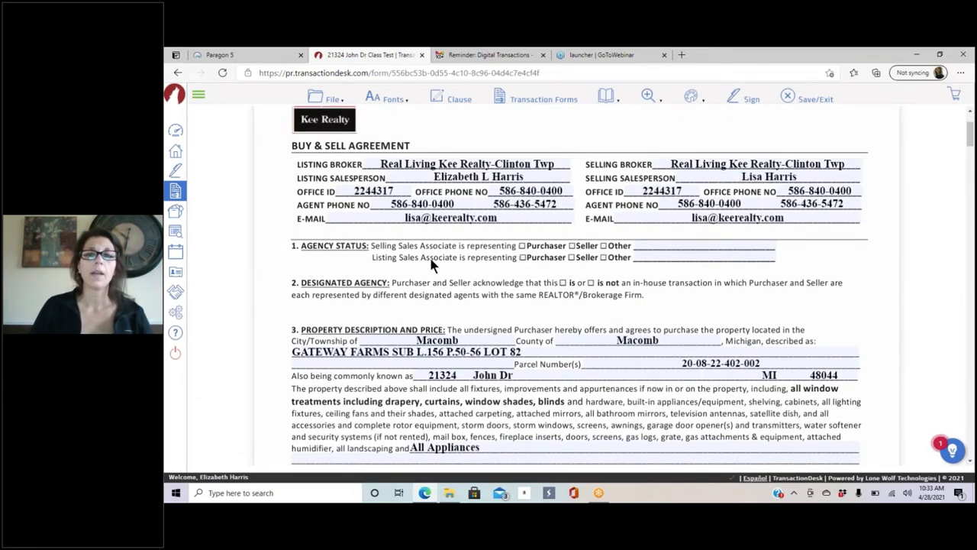
scroll(258, 263, "down", 2)
scroll(258, 264, "down", 1)
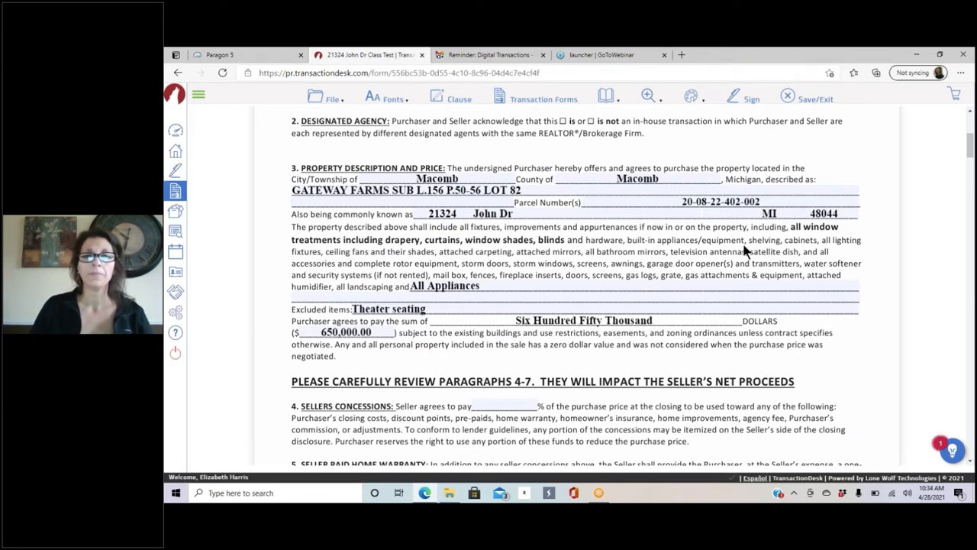
scroll(280, 350, "down", 4)
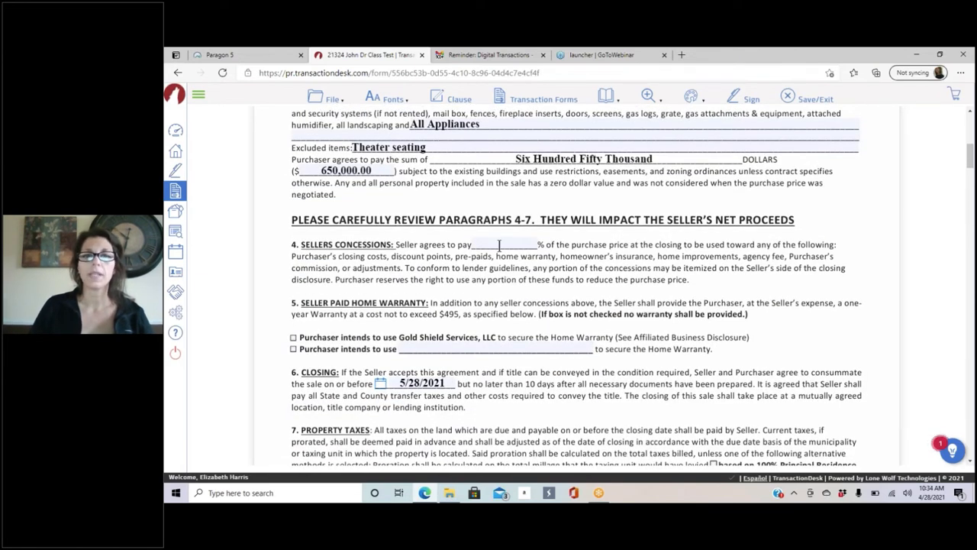
left_click(500, 245)
type("0")
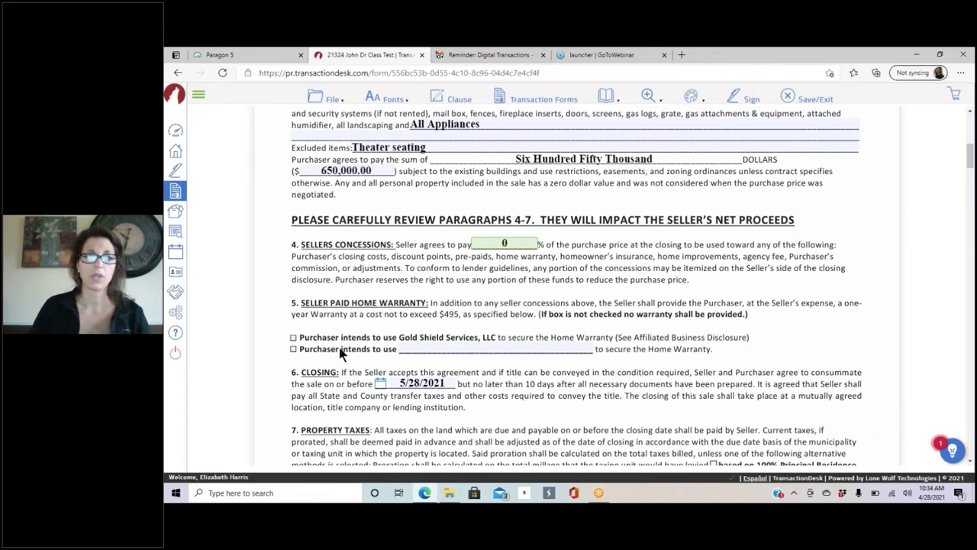
Step: Choose Gold Shield Services as the home warranty and review the following sections
left_click(294, 337)
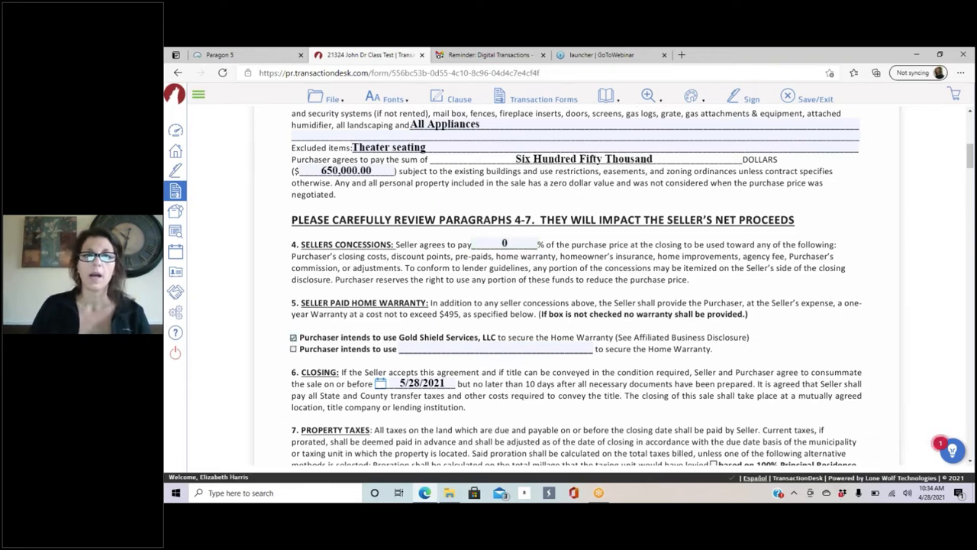
scroll(526, 375, "down", 4)
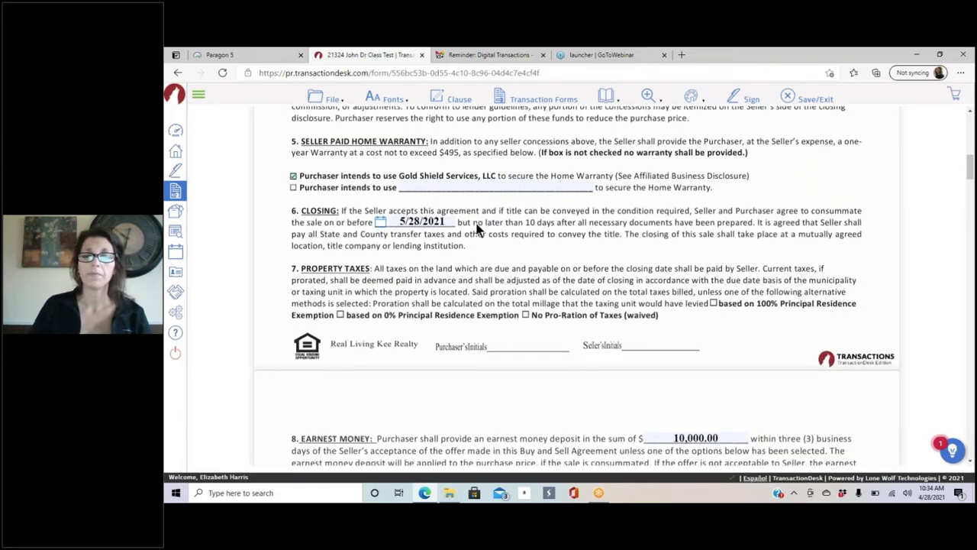
scroll(558, 280, "down", 6)
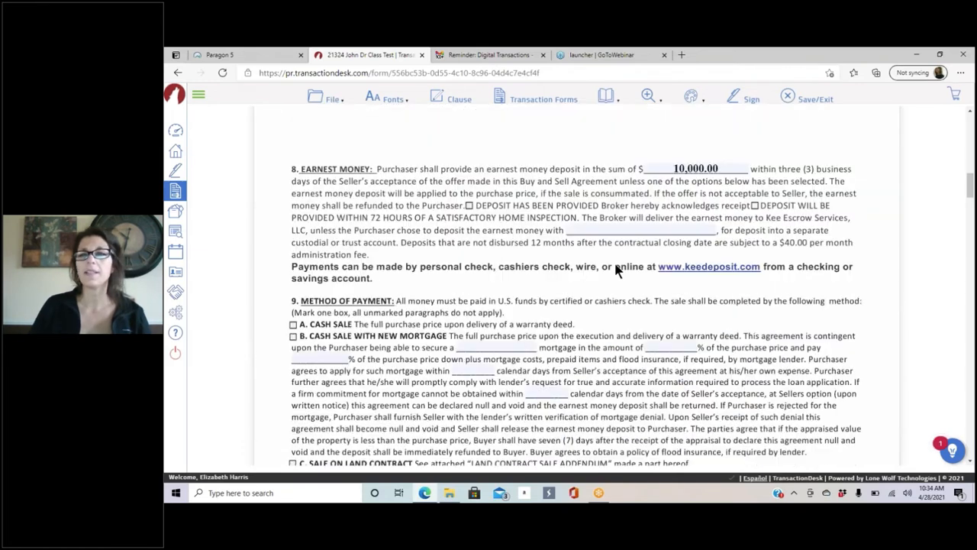
scroll(619, 271, "up", 5)
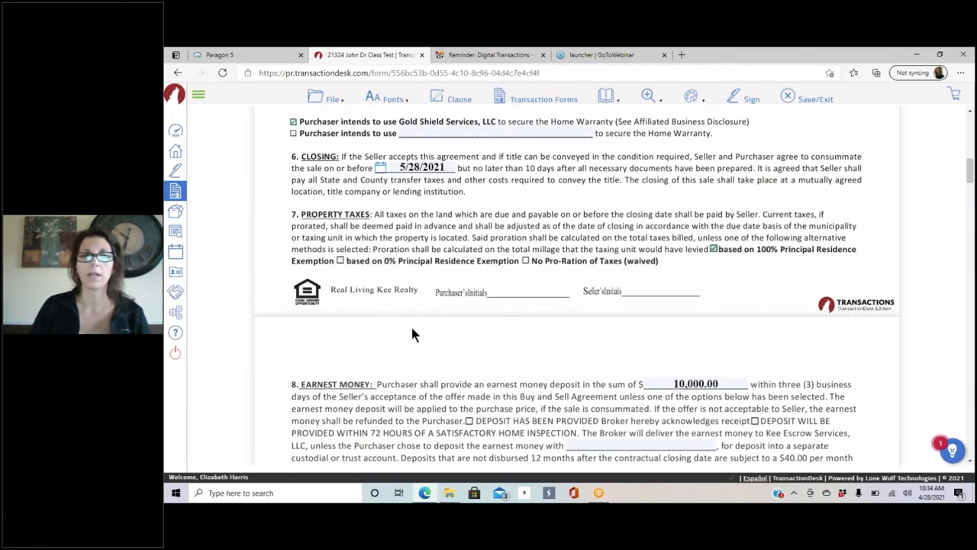
scroll(412, 335, "down", 2)
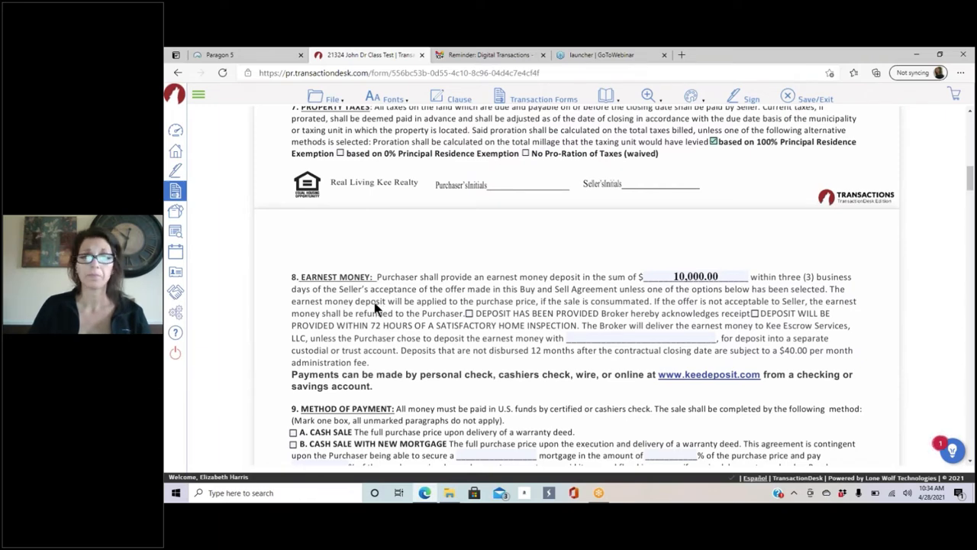
scroll(376, 307, "down", 4)
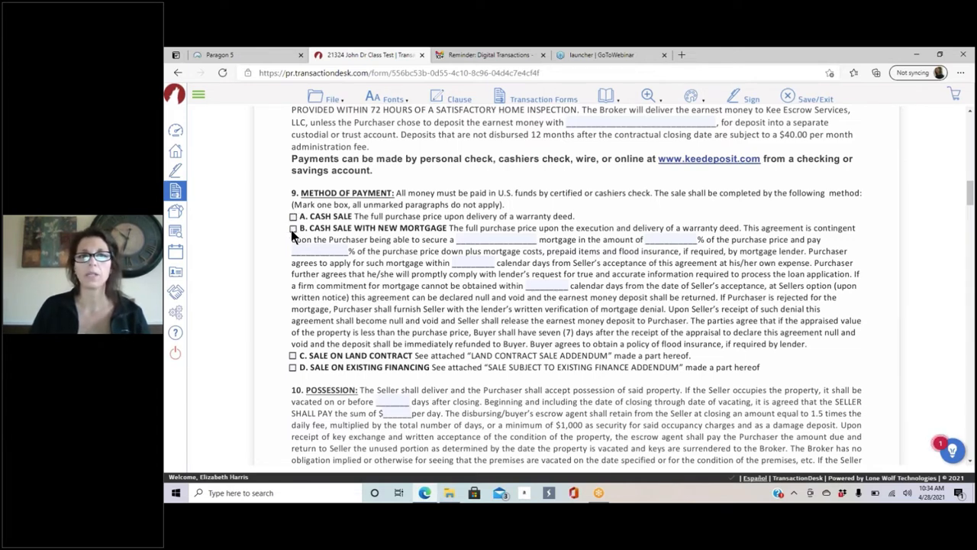
Step: Enter a Conventional mortgage at 90% of the price with 10% down
left_click(490, 238)
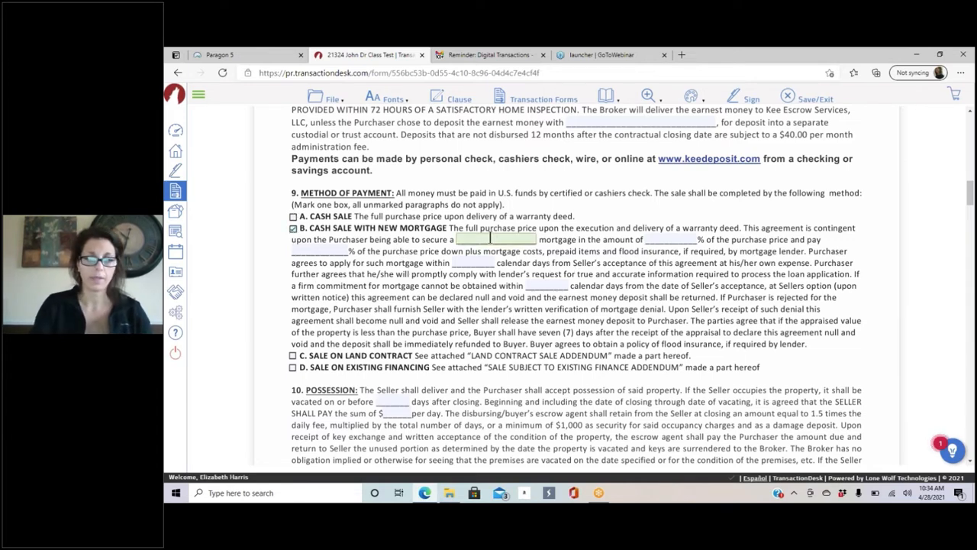
type("Conventional")
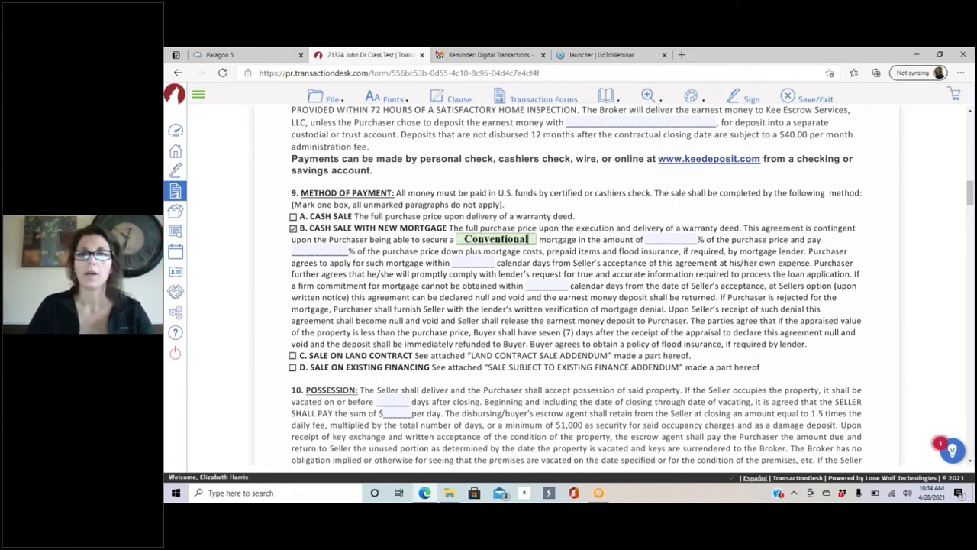
left_click(682, 238)
type("90")
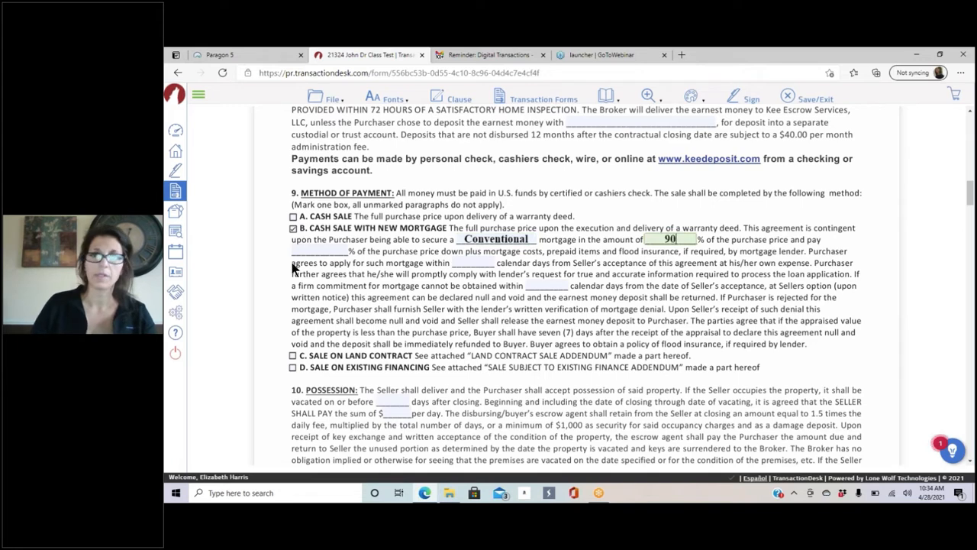
left_click(303, 252)
type("1")
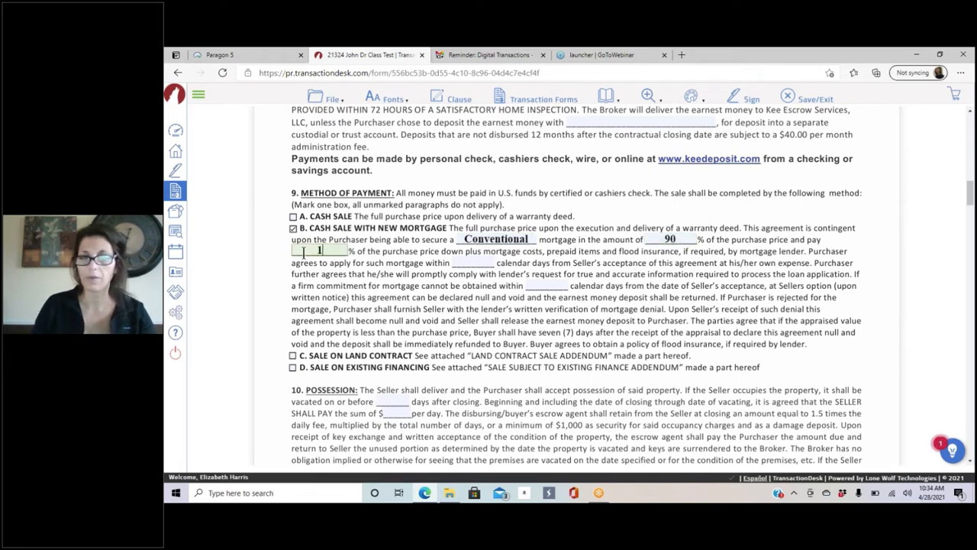
type("0")
Step: Scroll down to the commission section and save the agreement with File > Save
scroll(571, 315, "down", 1)
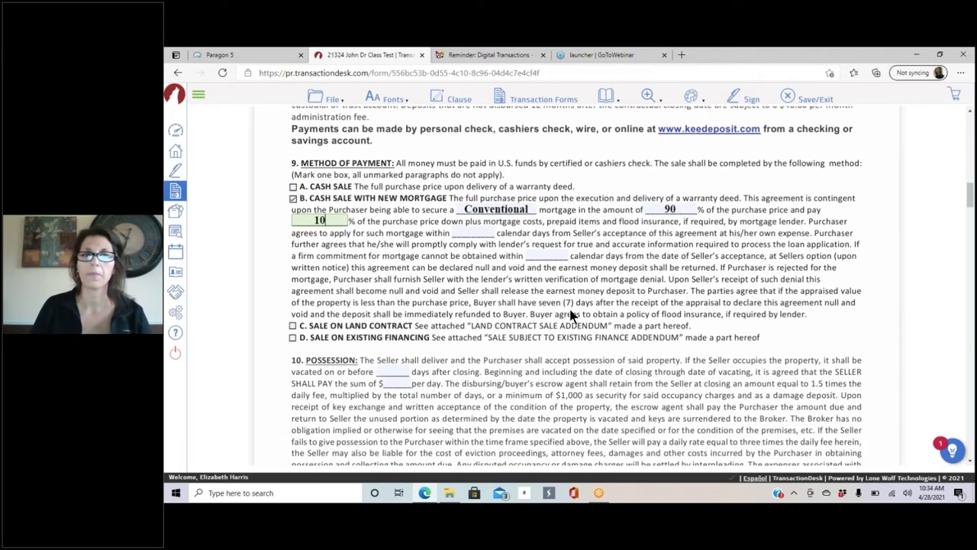
scroll(571, 315, "down", 9)
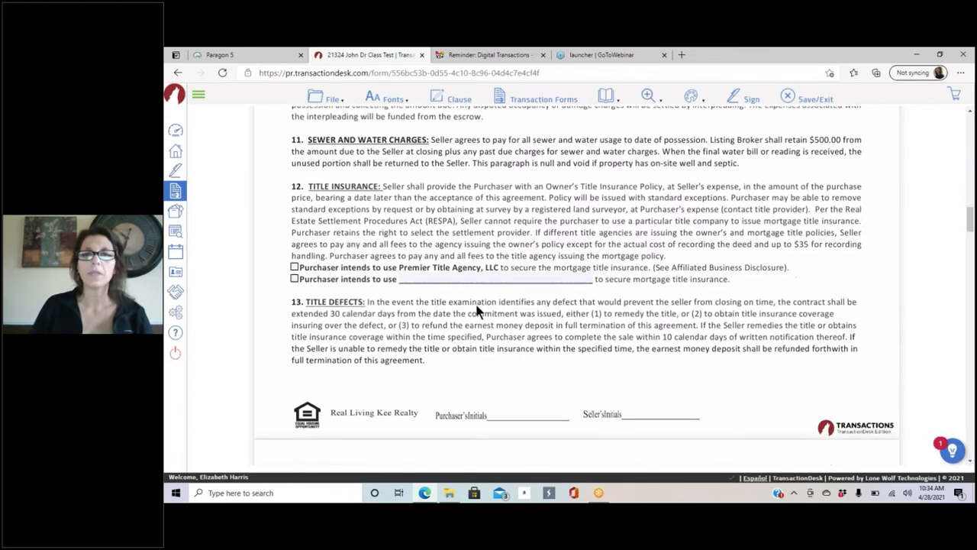
scroll(477, 309, "down", 4)
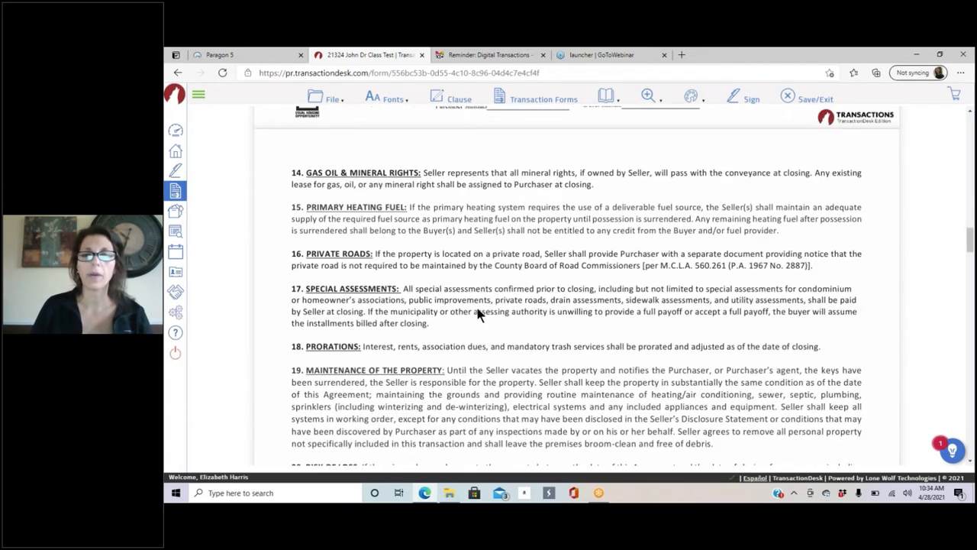
scroll(477, 313, "down", 5)
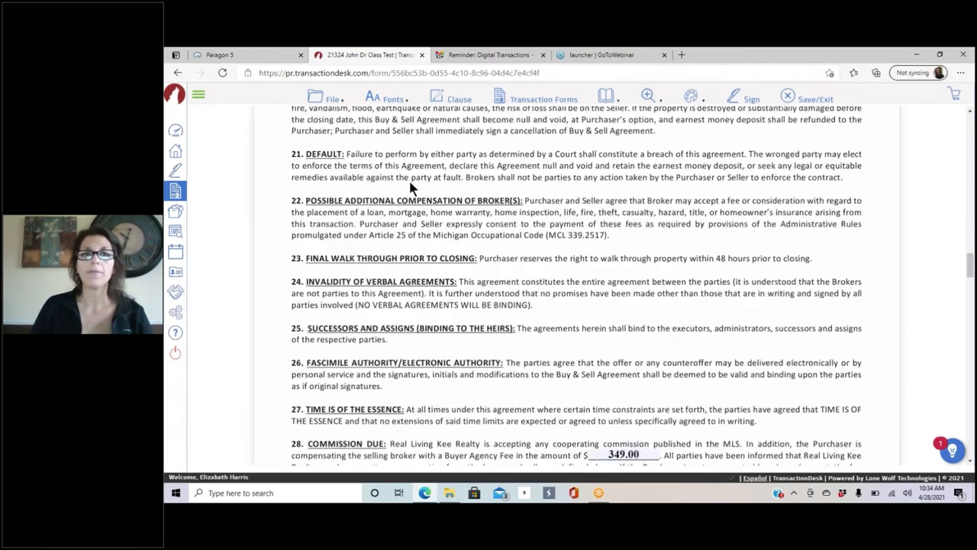
left_click(329, 99)
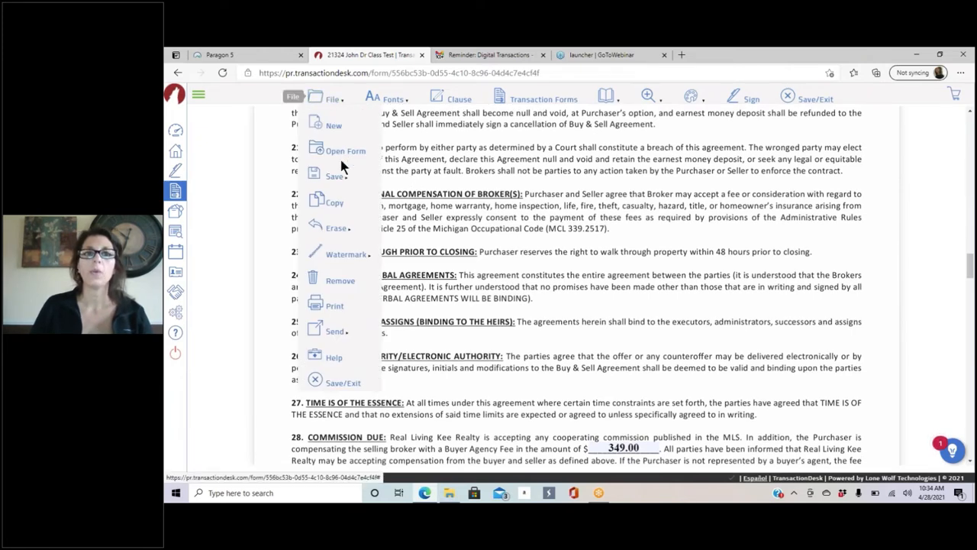
mouse_move(340, 176)
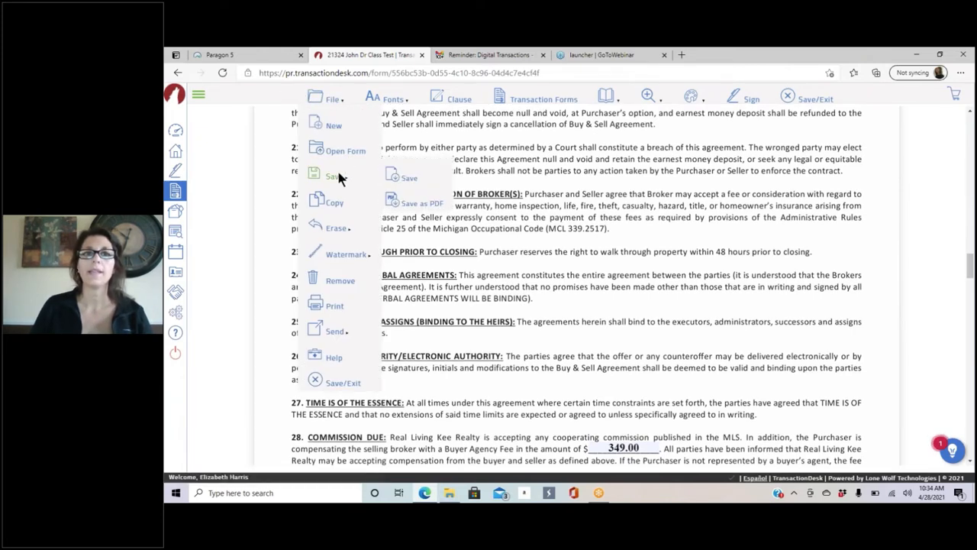
left_click(404, 176)
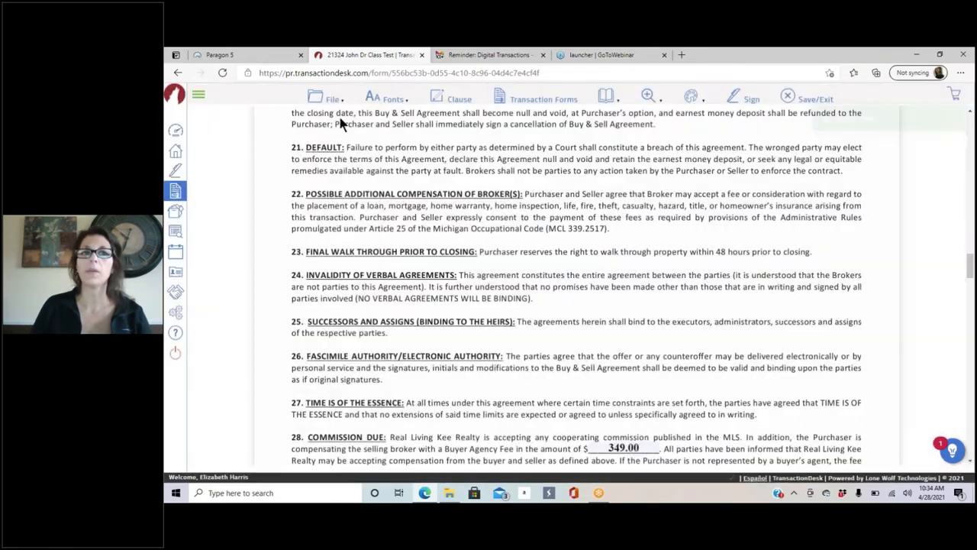
mouse_move(336, 176)
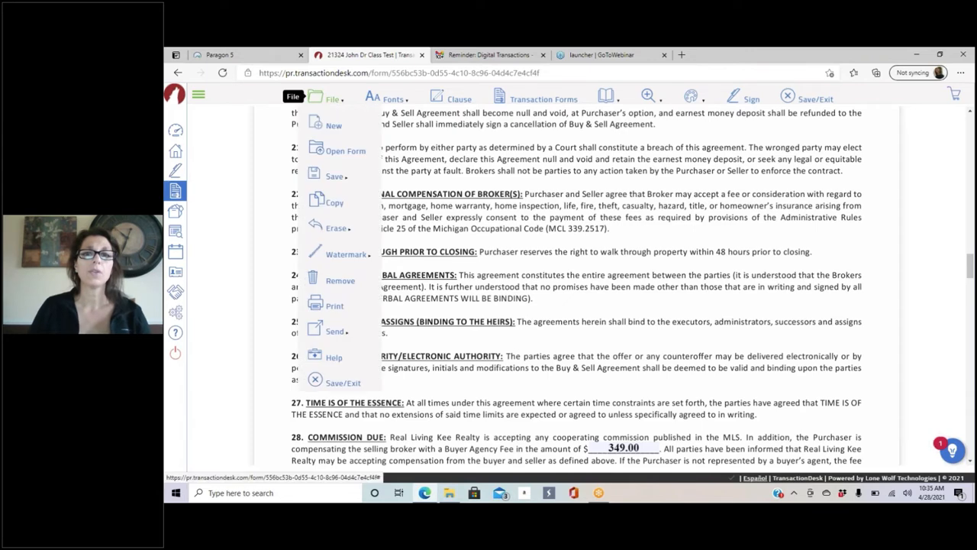
Step: Scroll further through the agreement and bring up the Transaction Forms list
scroll(646, 275, "down", 6)
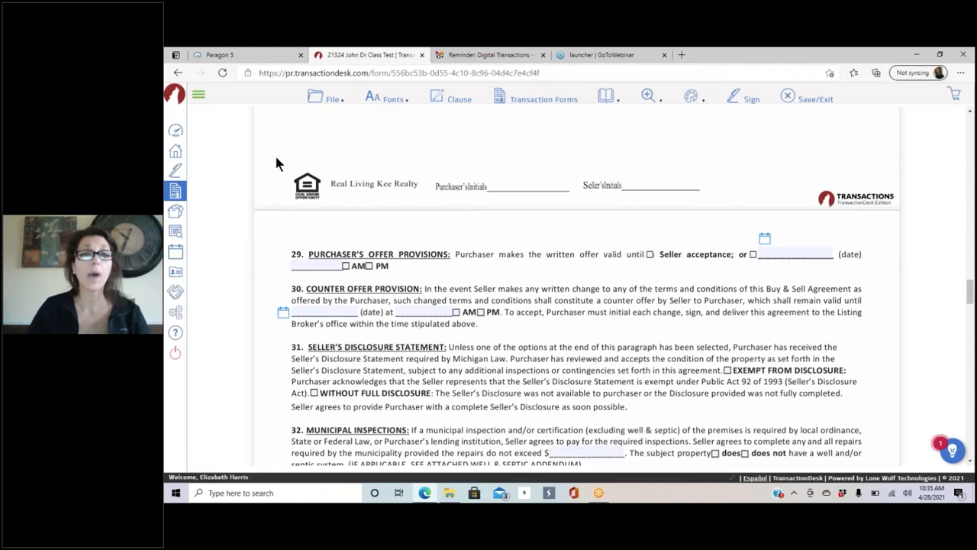
mouse_move(327, 100)
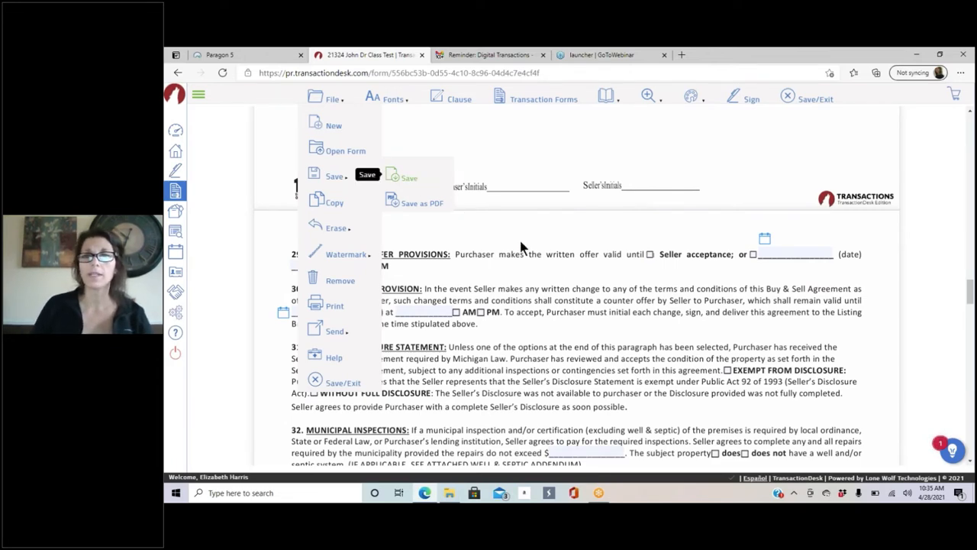
scroll(615, 263, "down", 3)
scroll(617, 263, "down", 3)
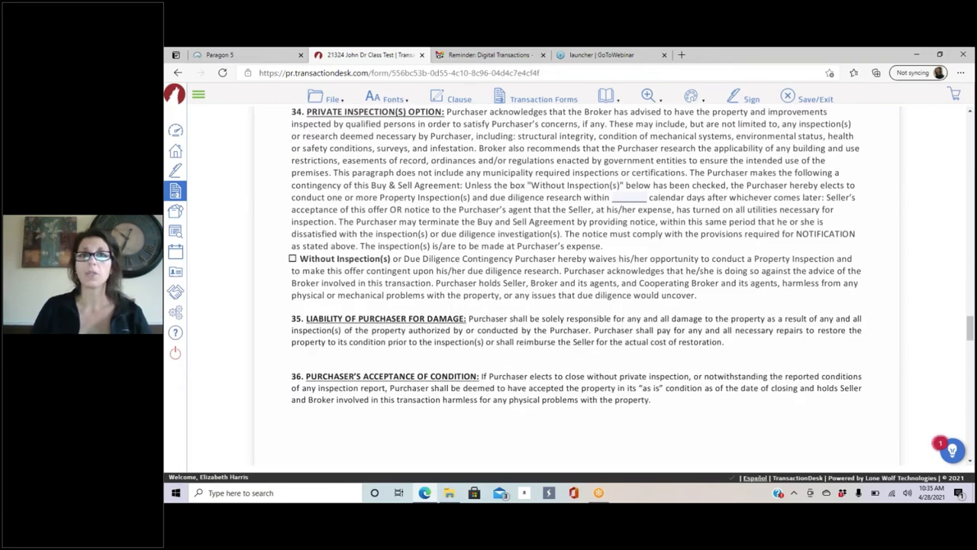
left_click(533, 100)
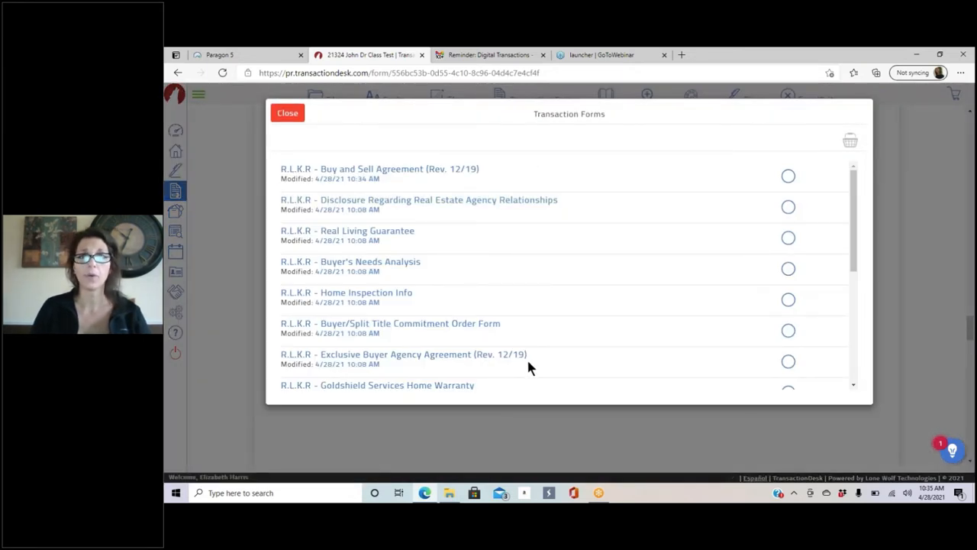
Step: Open the Real Estate Agency Relationships disclosure and mark the licensee as Seller's agent
left_click(507, 204)
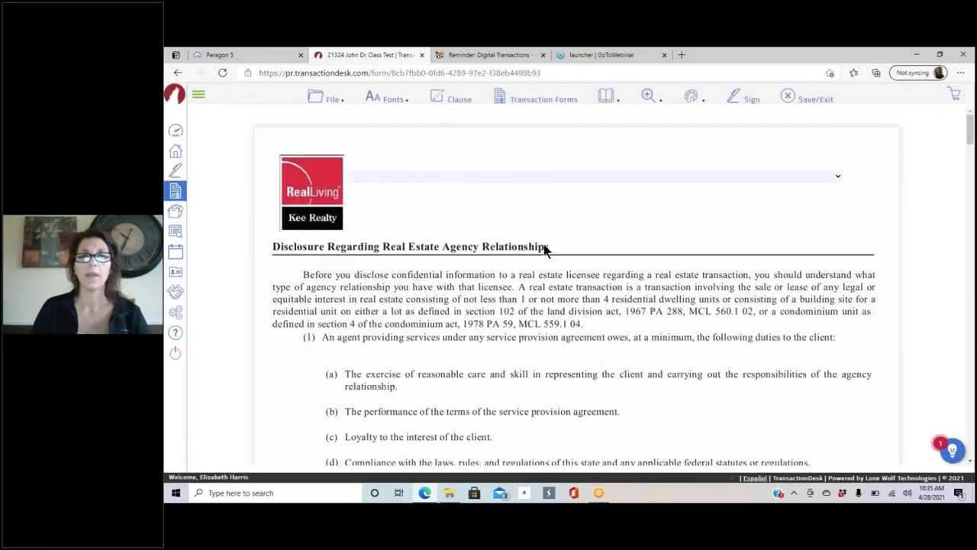
scroll(546, 251, "down", 1)
scroll(543, 252, "down", 15)
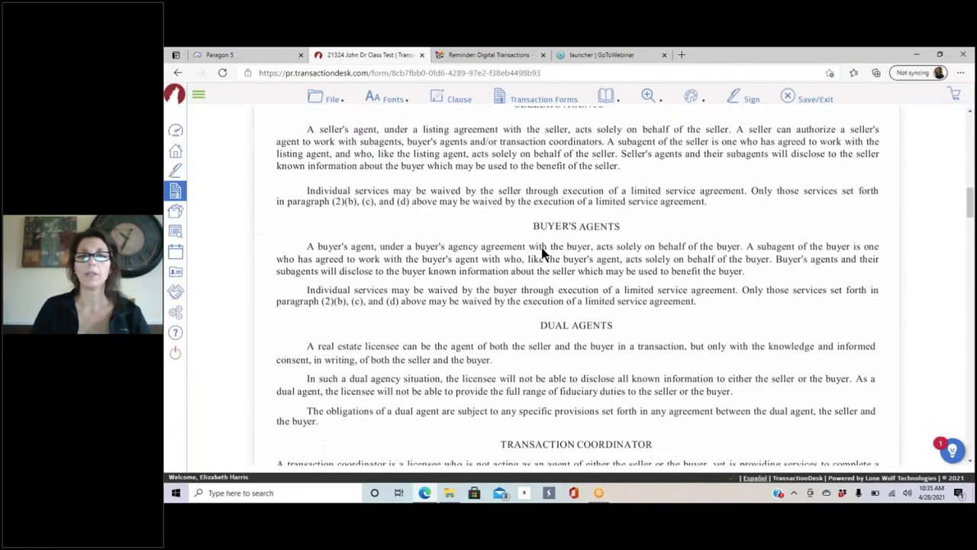
scroll(328, 321, "up", 4)
left_click(329, 300)
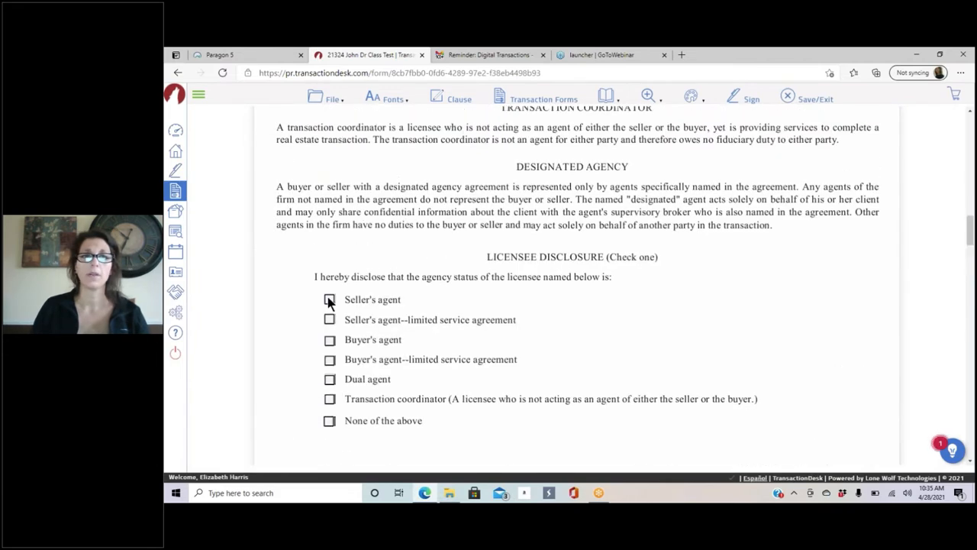
Step: Enter the first and second buyers' names on the buyer name lines
scroll(710, 302, "down", 8)
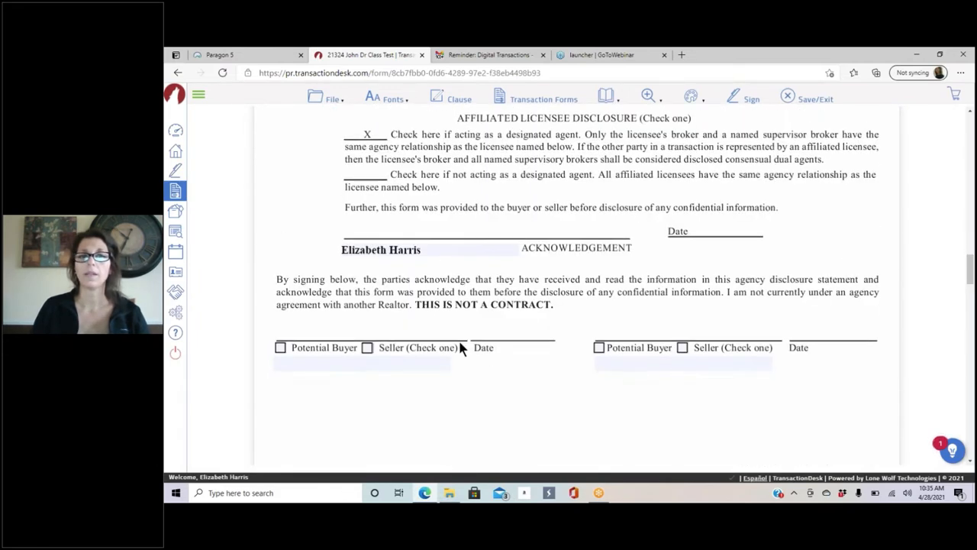
left_click(320, 148)
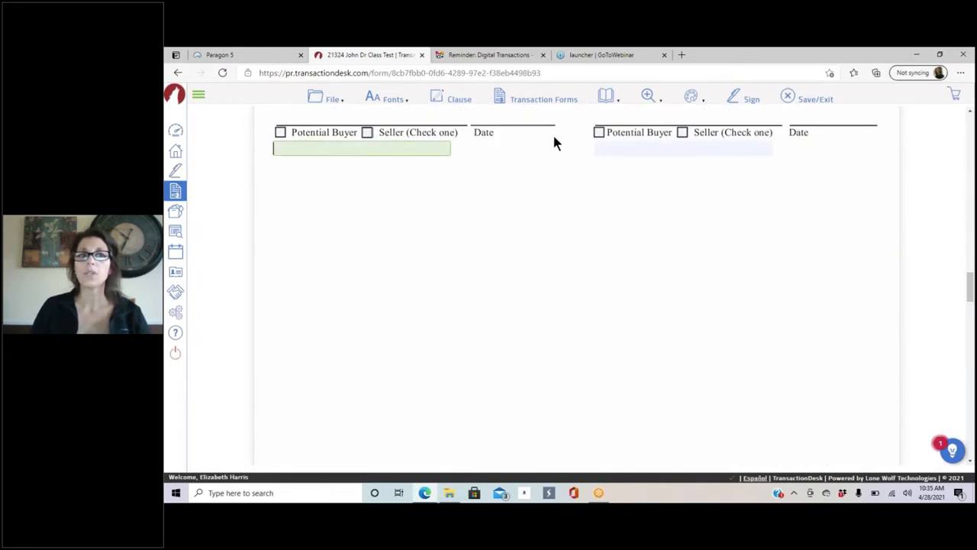
left_click(627, 147)
left_click(361, 149)
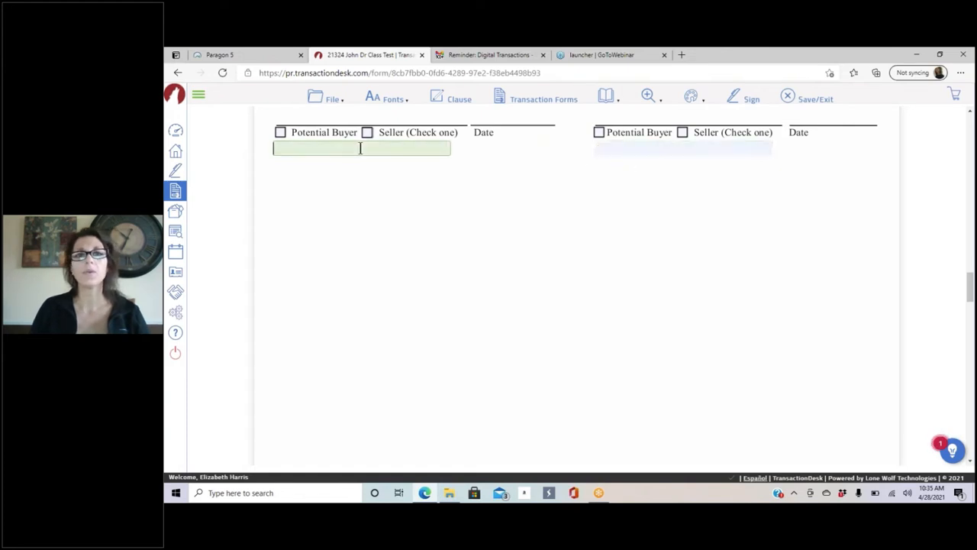
type("M")
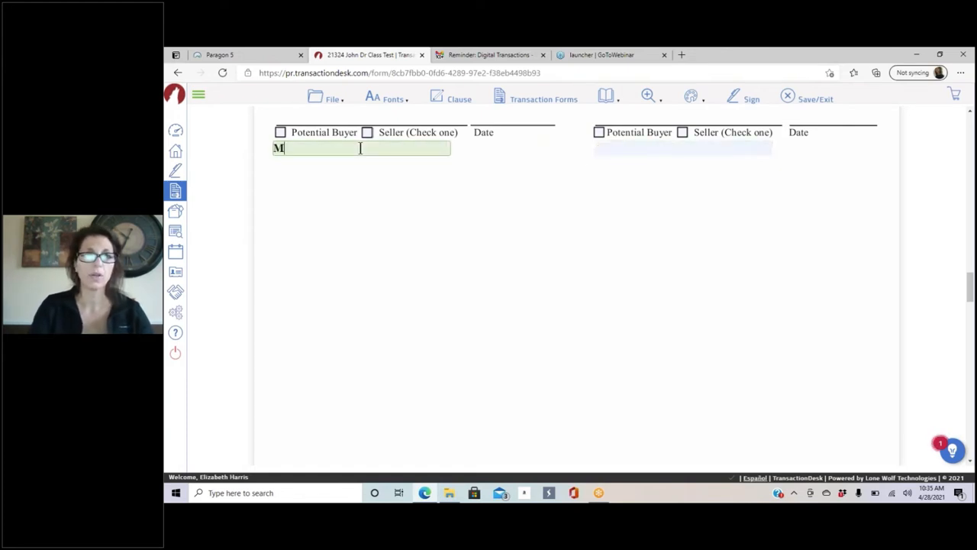
type("r Loaded")
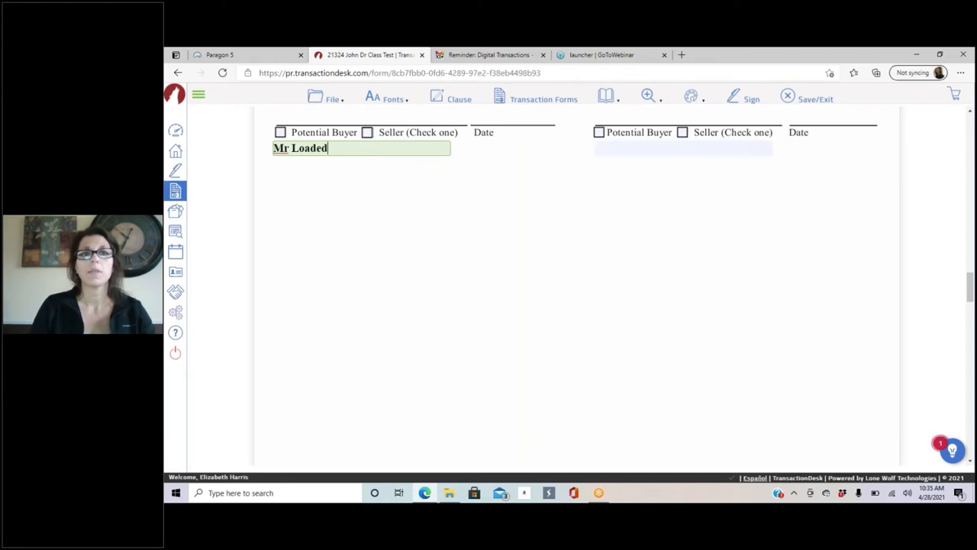
left_click(676, 148)
type("Mrs Se")
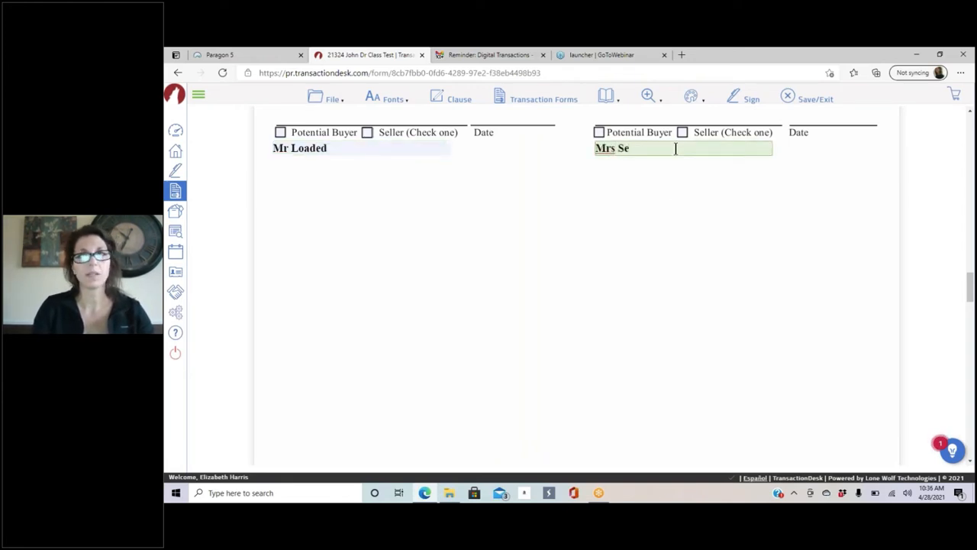
key("BackSpace")
type("pend")
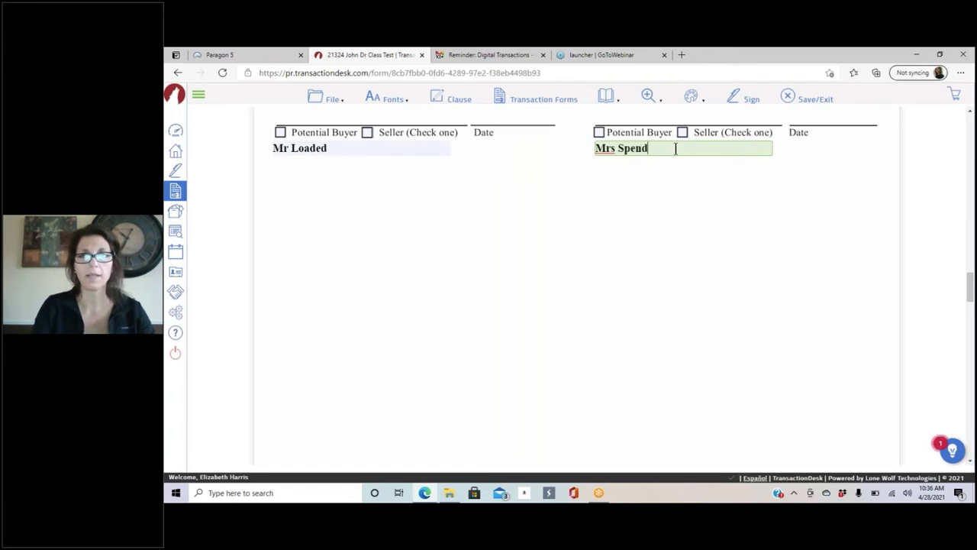
type("salot")
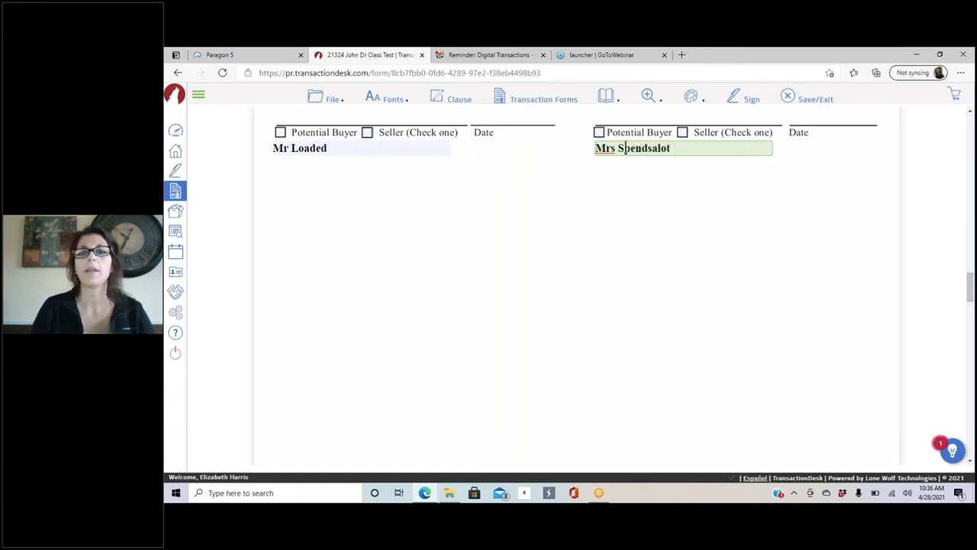
Step: Tick Potential Buyer for both signers, save the disclosure, and reopen the Buy and Sell Agreement
scroll(394, 291, "up", 5)
scroll(334, 375, "down", 2)
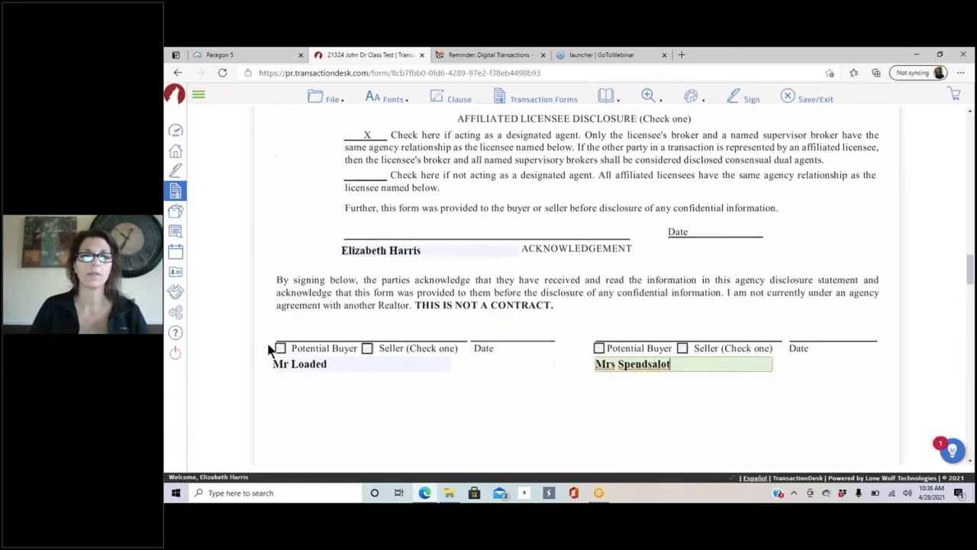
left_click(280, 348)
left_click(599, 349)
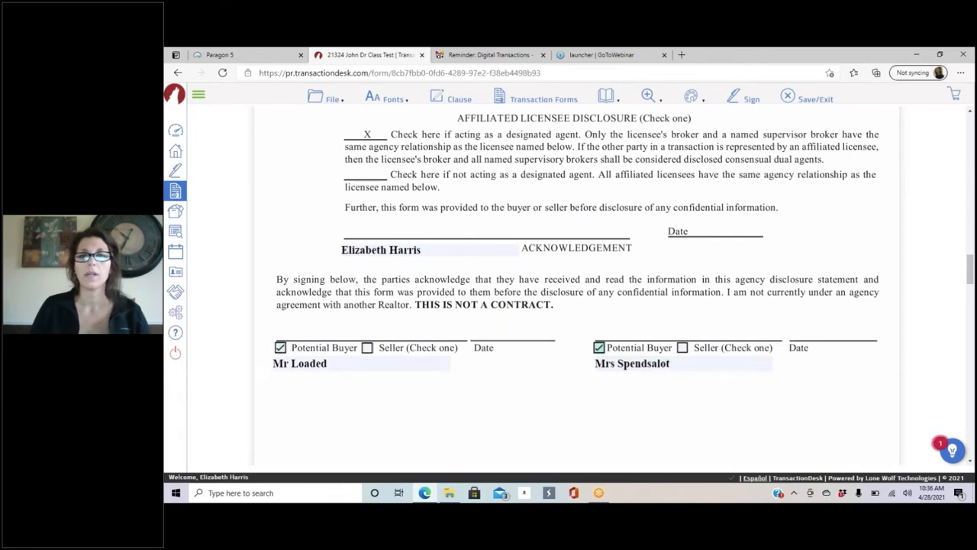
left_click(333, 100)
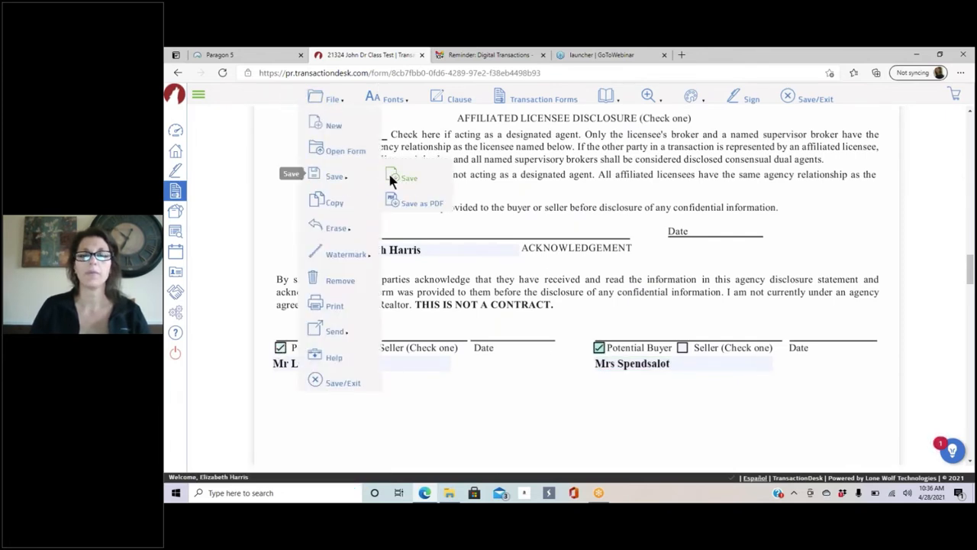
left_click(388, 170)
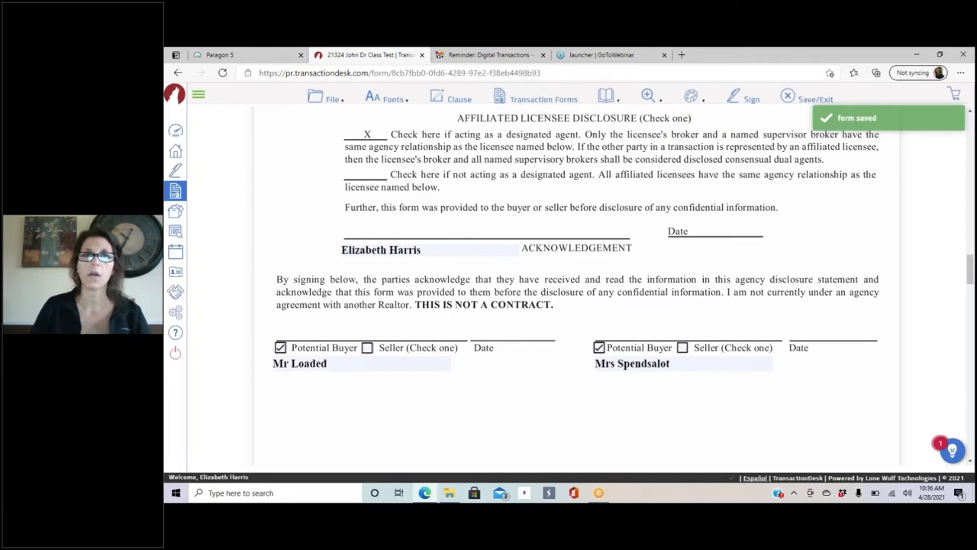
left_click(530, 100)
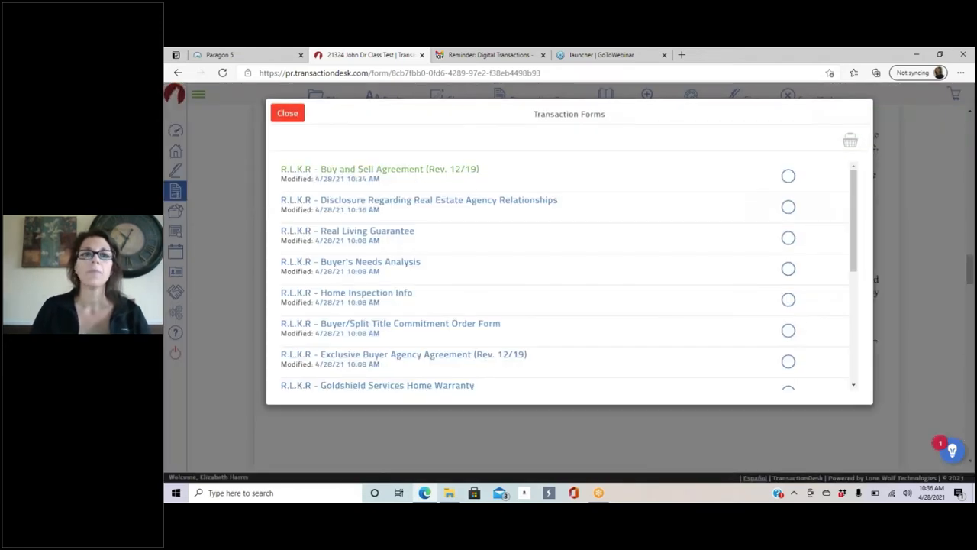
left_click(398, 170)
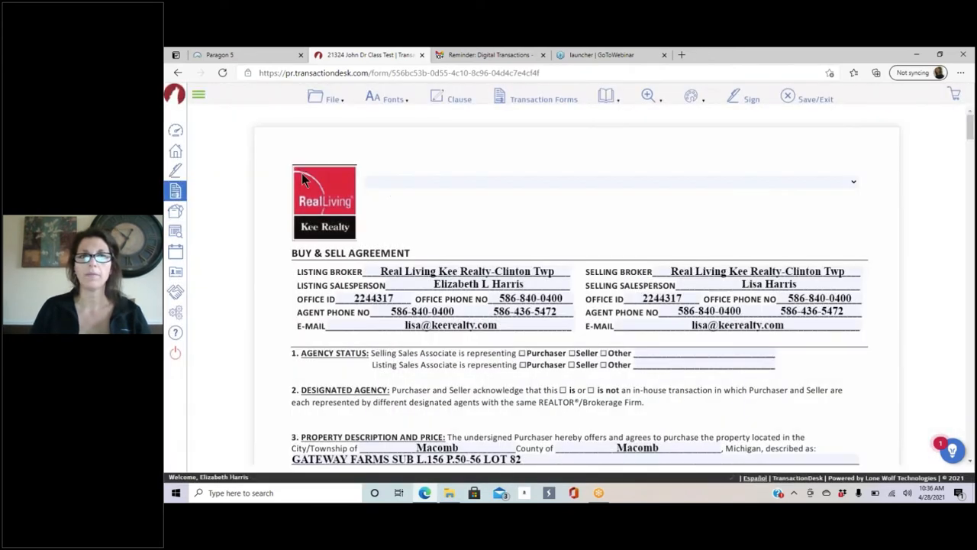
Step: Browse File > New into the *Real Living Kee Realty folder, then close without adding a form
mouse_move(373, 97)
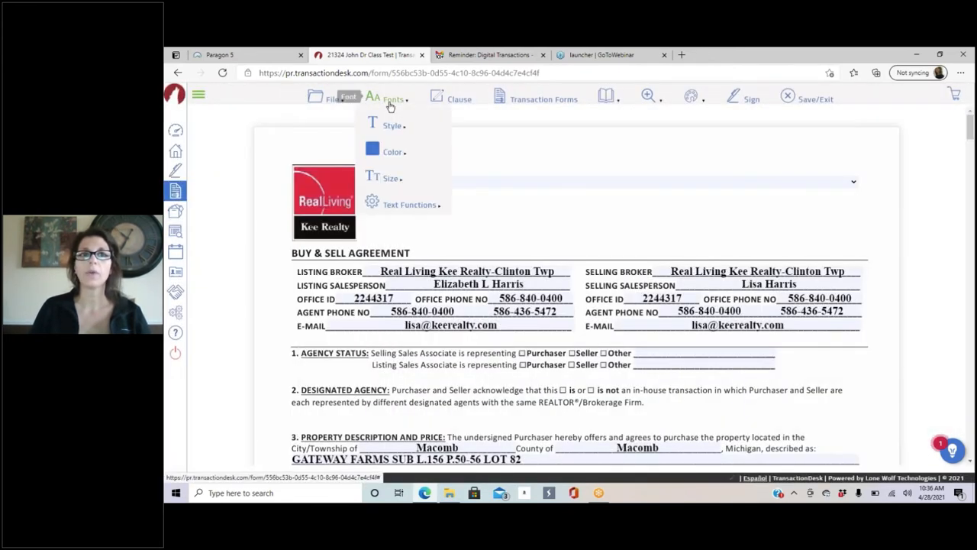
mouse_move(327, 99)
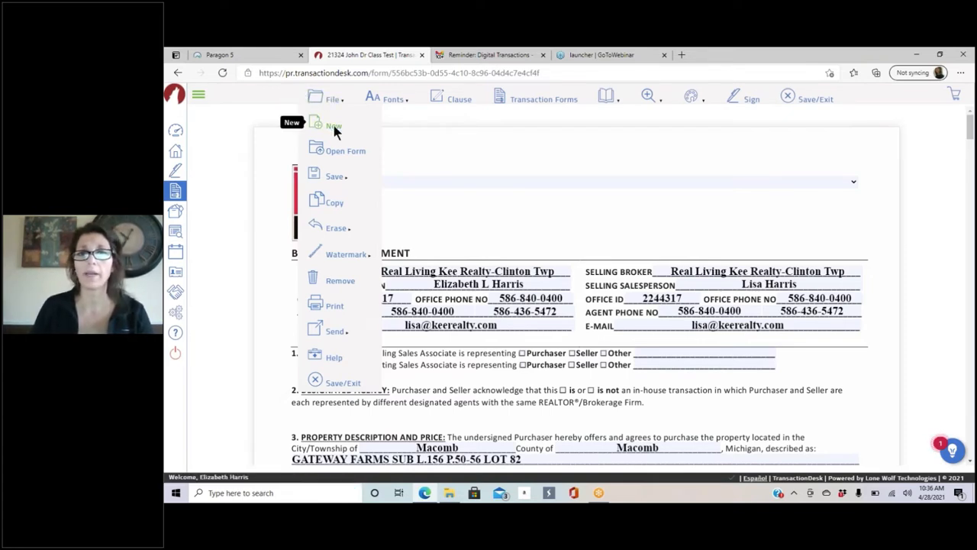
left_click(334, 130)
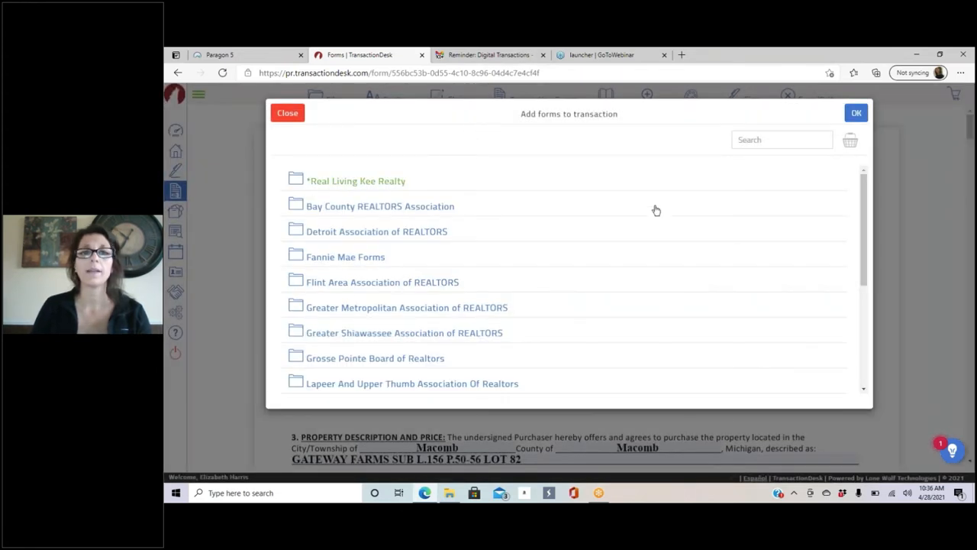
left_click(498, 186)
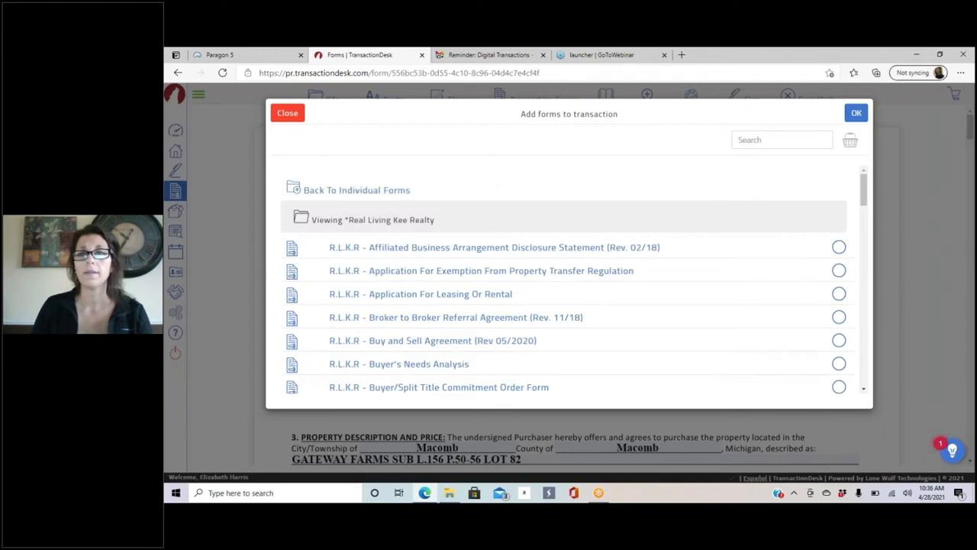
left_click(284, 117)
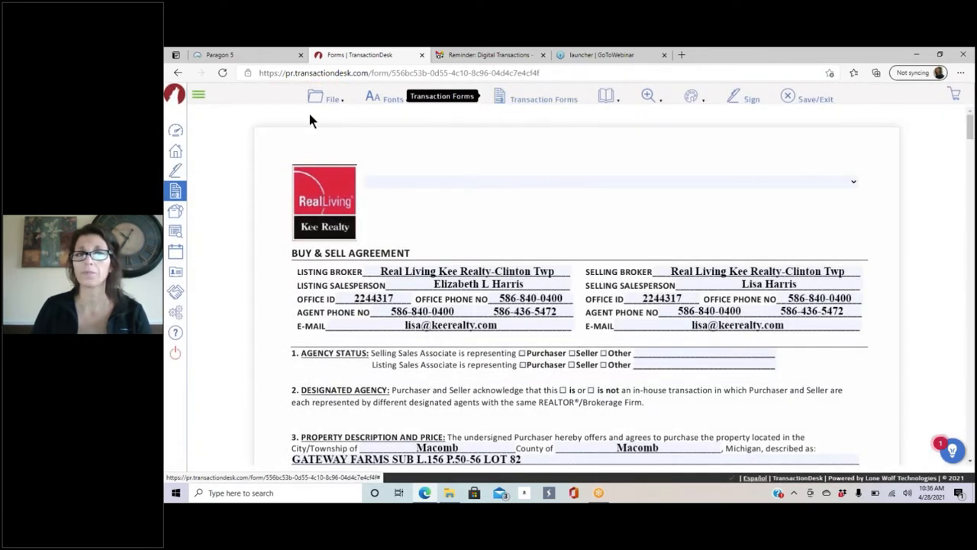
Step: Look through the File menu's Erase submenu and reach the Watermark options
left_click(321, 99)
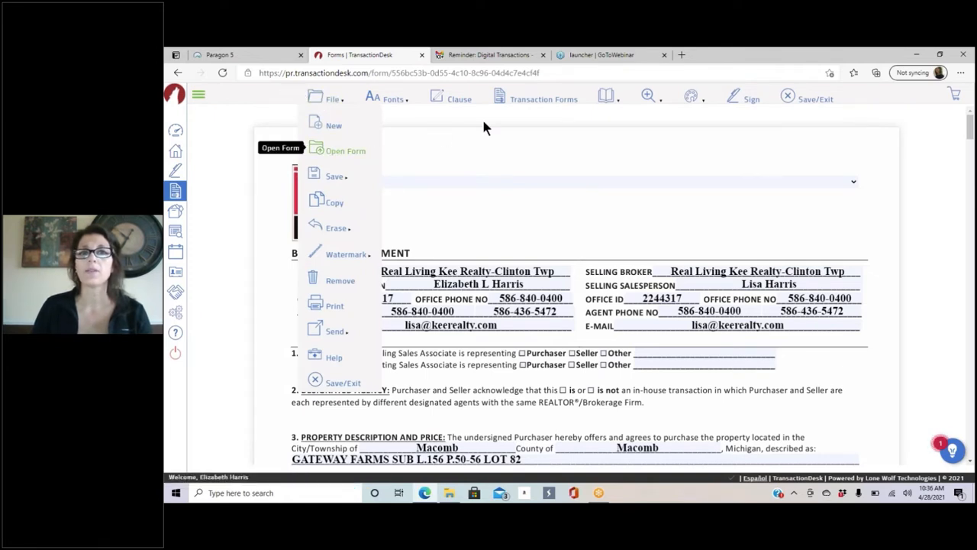
left_click(330, 103)
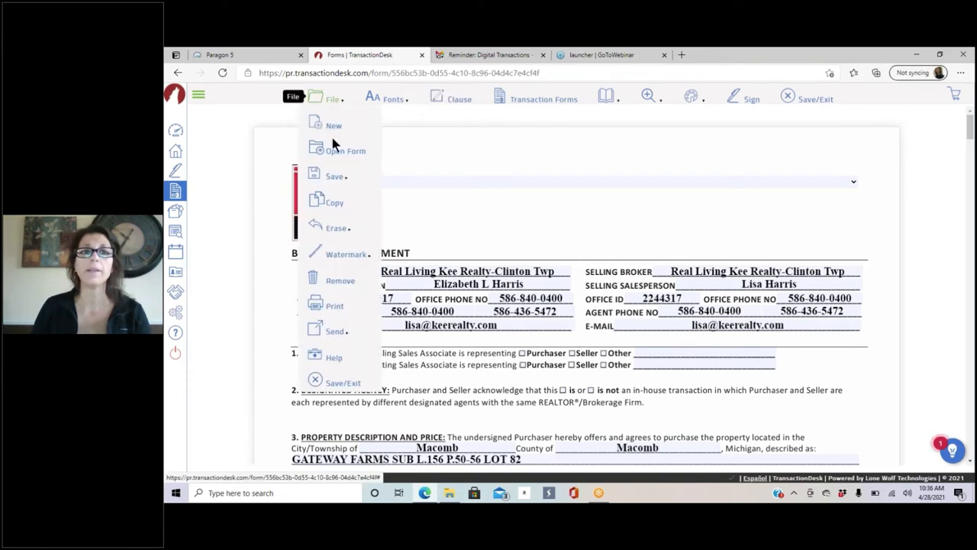
mouse_move(330, 179)
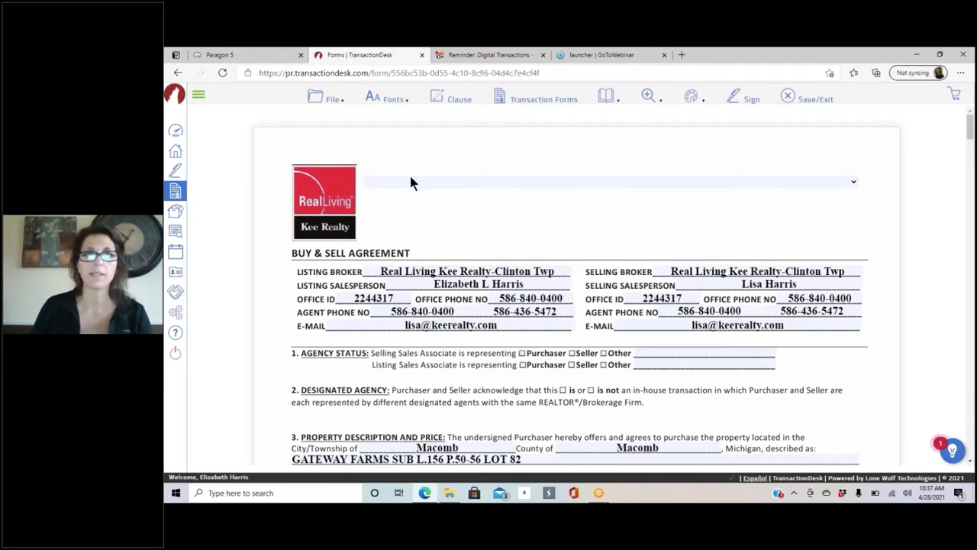
left_click(329, 102)
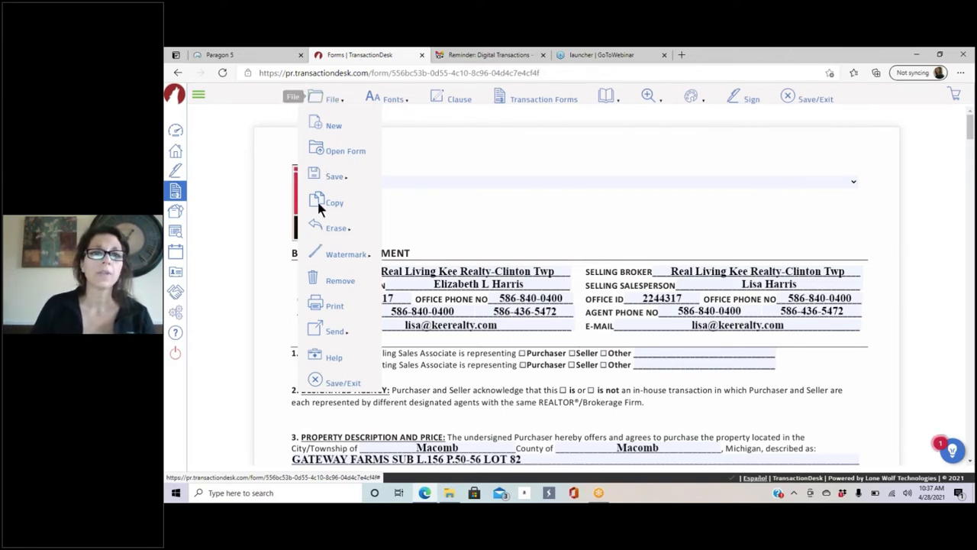
mouse_move(330, 232)
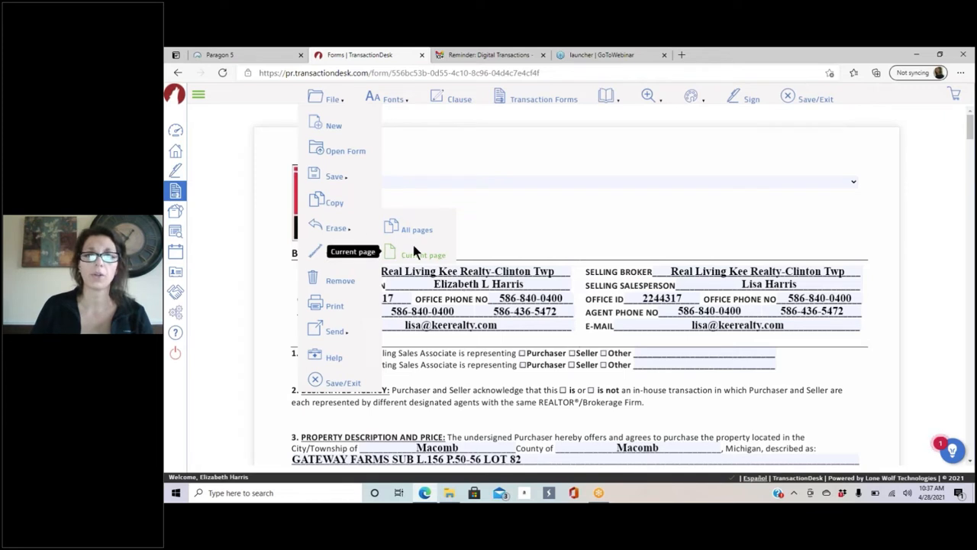
mouse_move(334, 253)
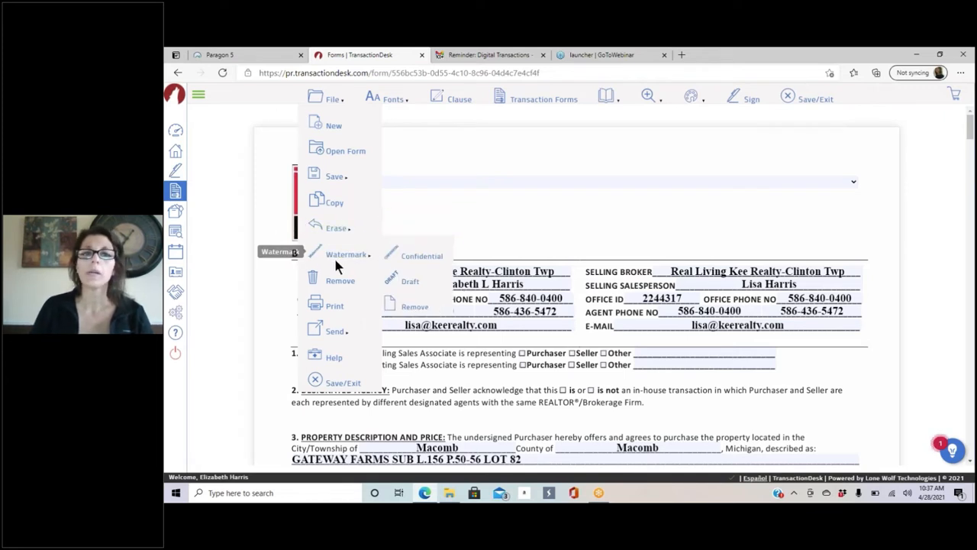
Step: Stamp a DRAFT watermark, check it on the form, then remove it via File > Watermark > Remove
left_click(411, 281)
scroll(756, 275, "down", 5)
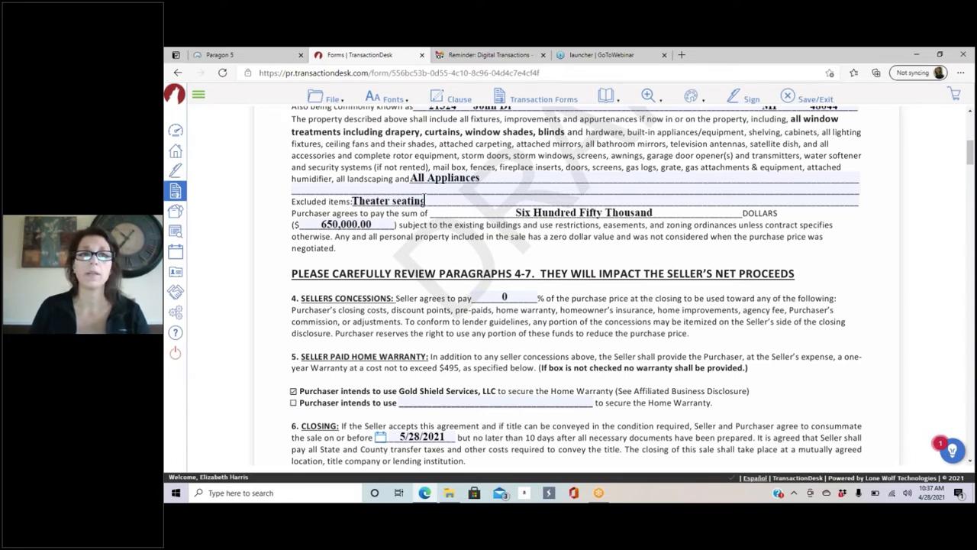
scroll(573, 290, "up", 2)
left_click(331, 98)
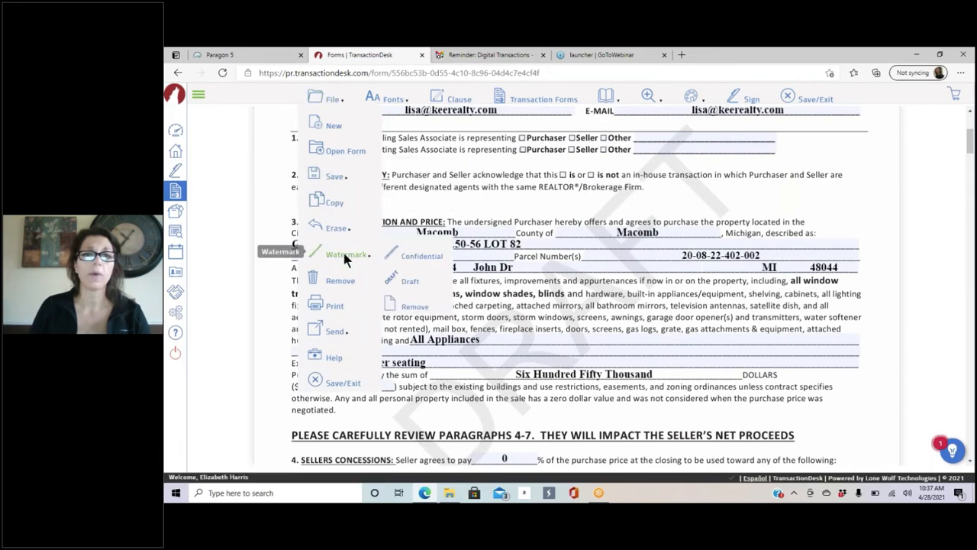
left_click(422, 309)
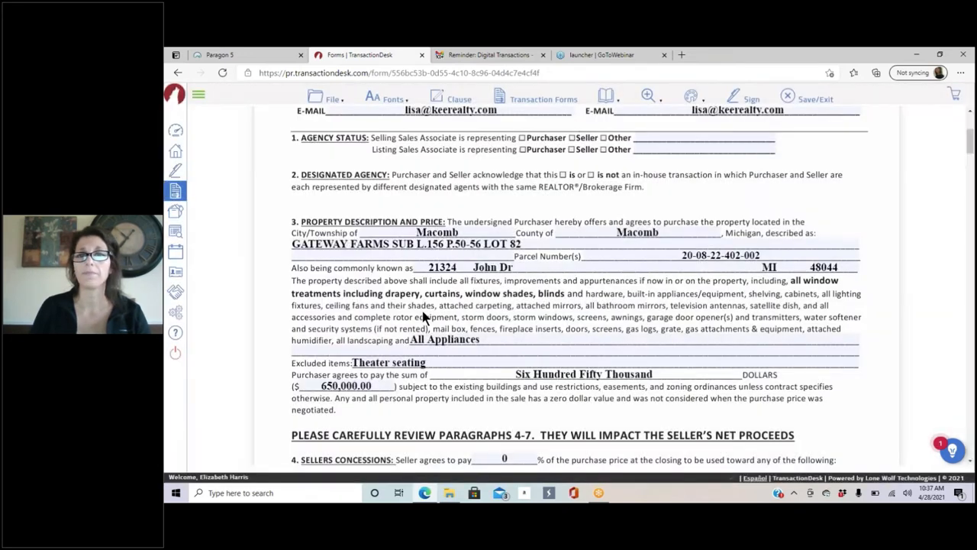
left_click(332, 98)
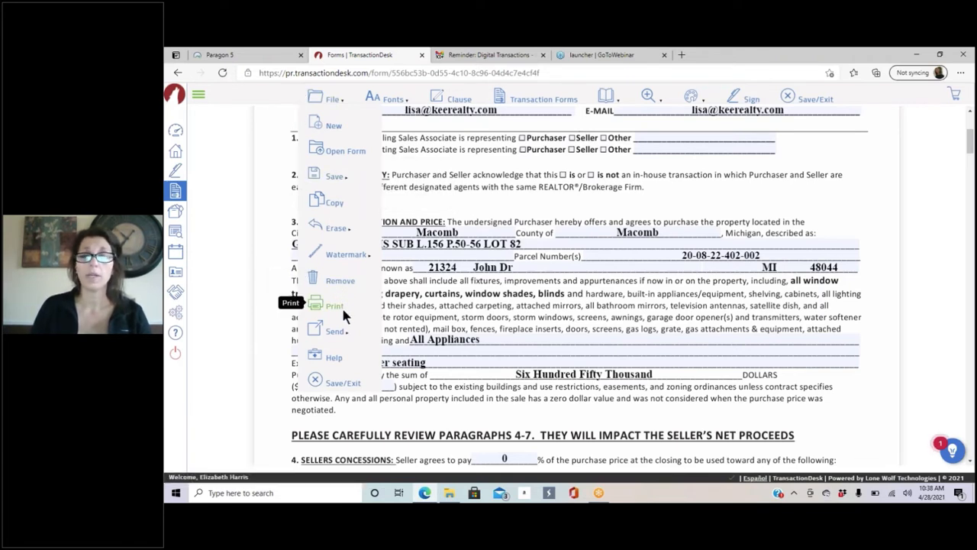
mouse_move(333, 331)
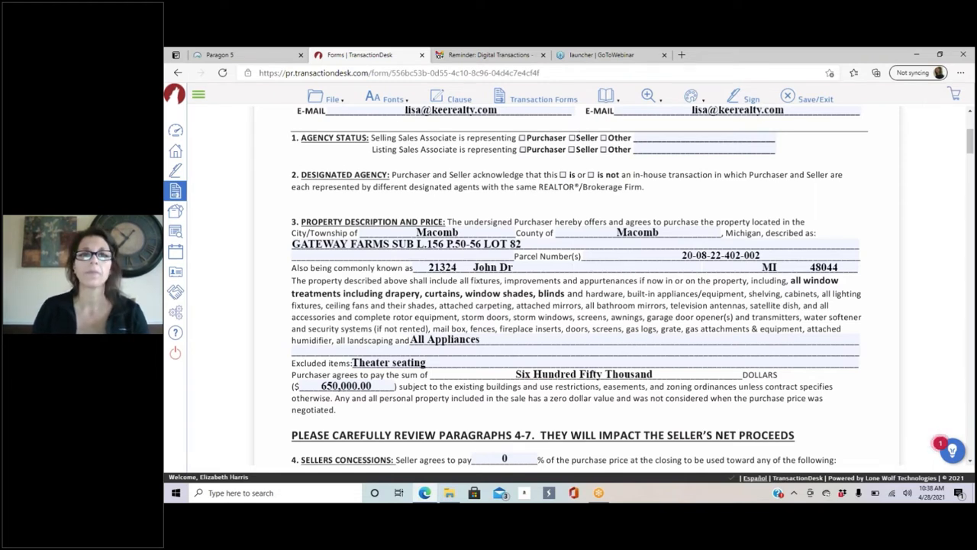
Step: Set the form's field text to Helvetica-Bold at a slightly larger size
mouse_move(380, 103)
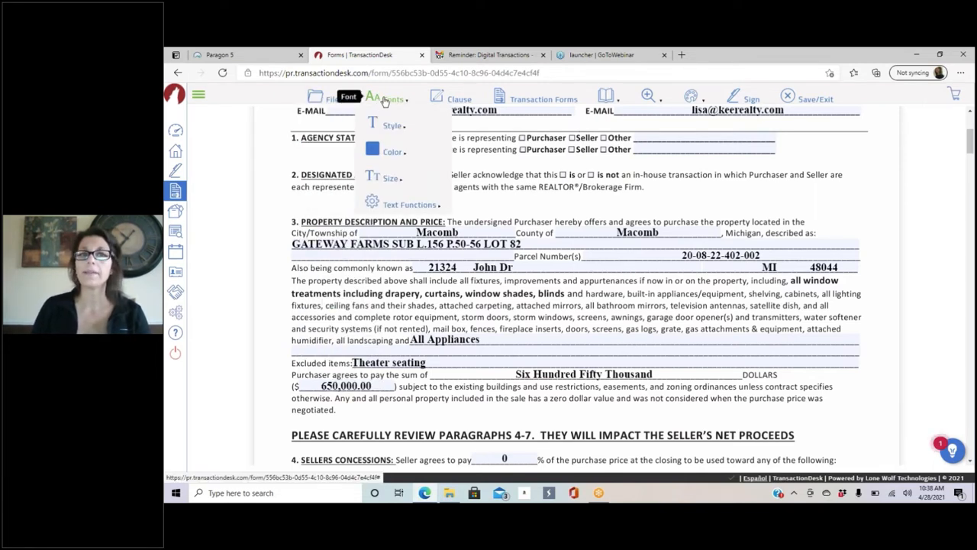
mouse_move(390, 126)
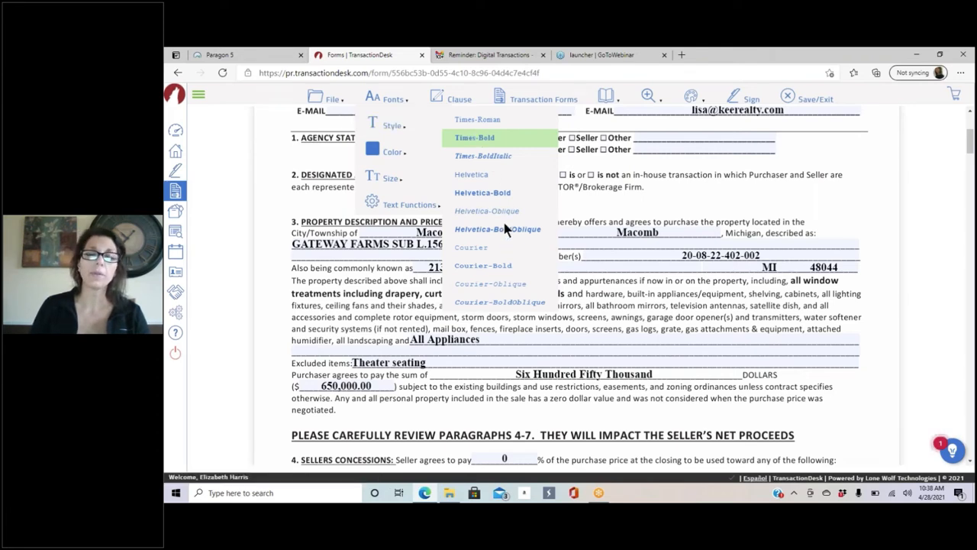
left_click(490, 192)
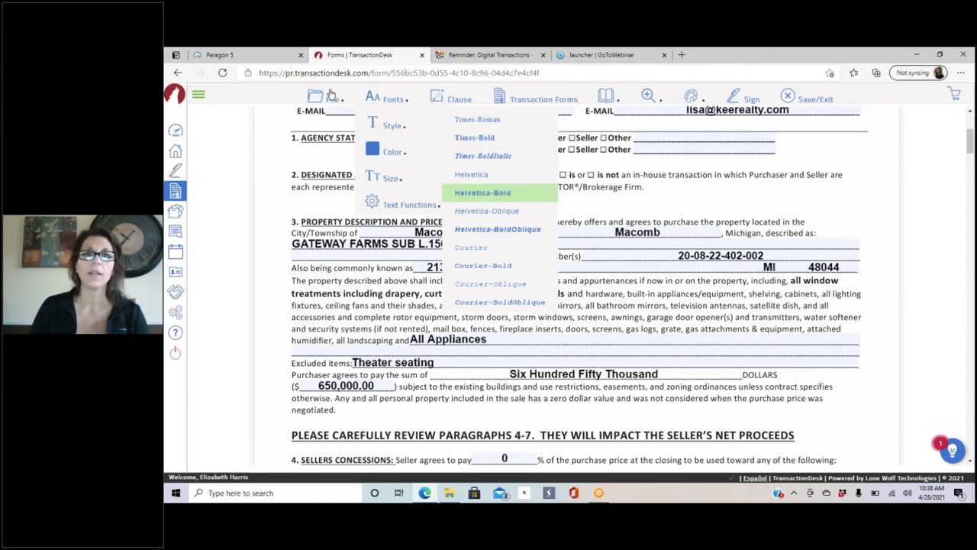
mouse_move(397, 178)
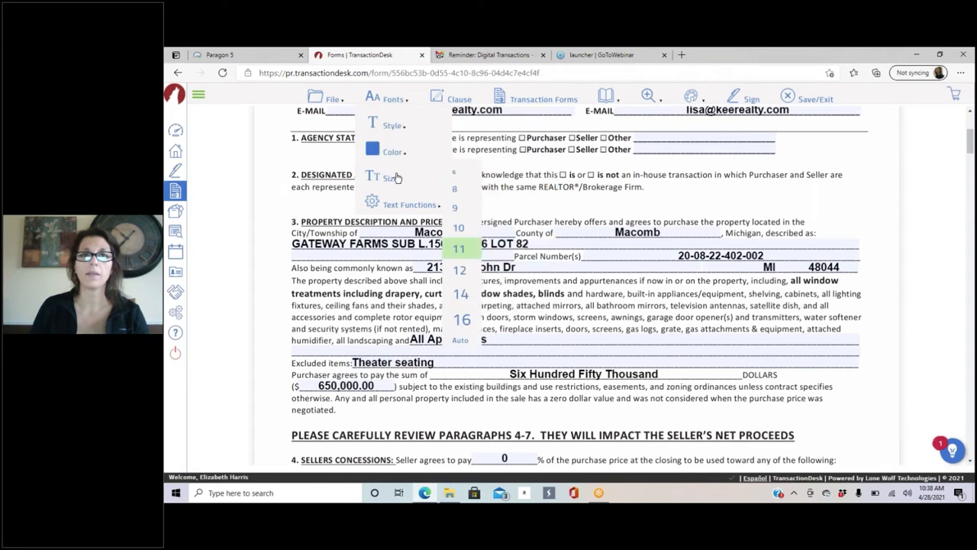
left_click(466, 322)
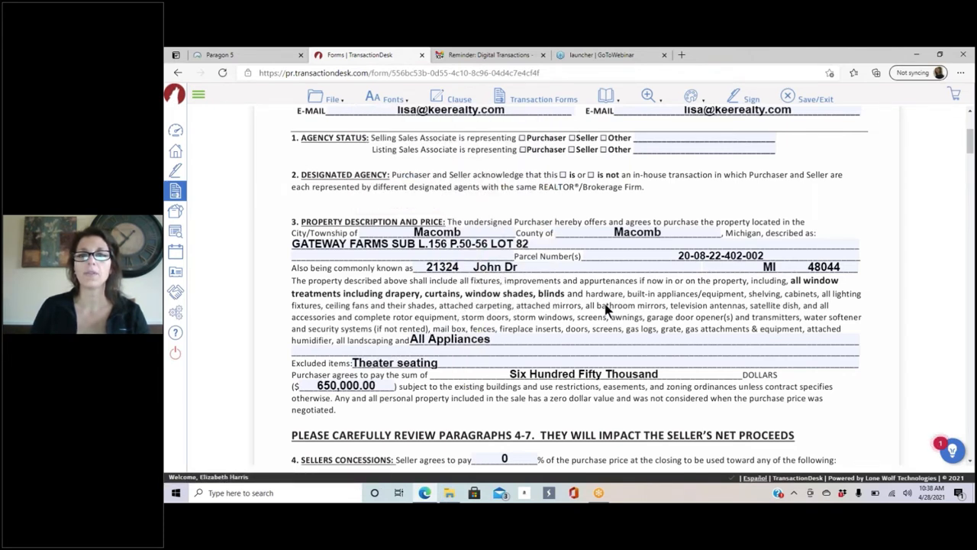
Step: Colour the filled-in field text red and scroll through the form to review it
scroll(460, 244, "up", 2)
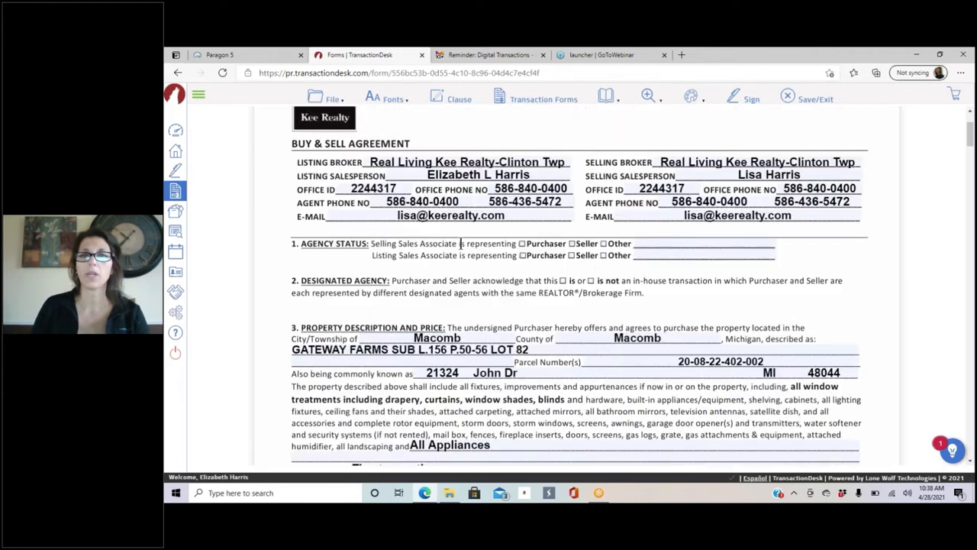
scroll(461, 243, "up", 1)
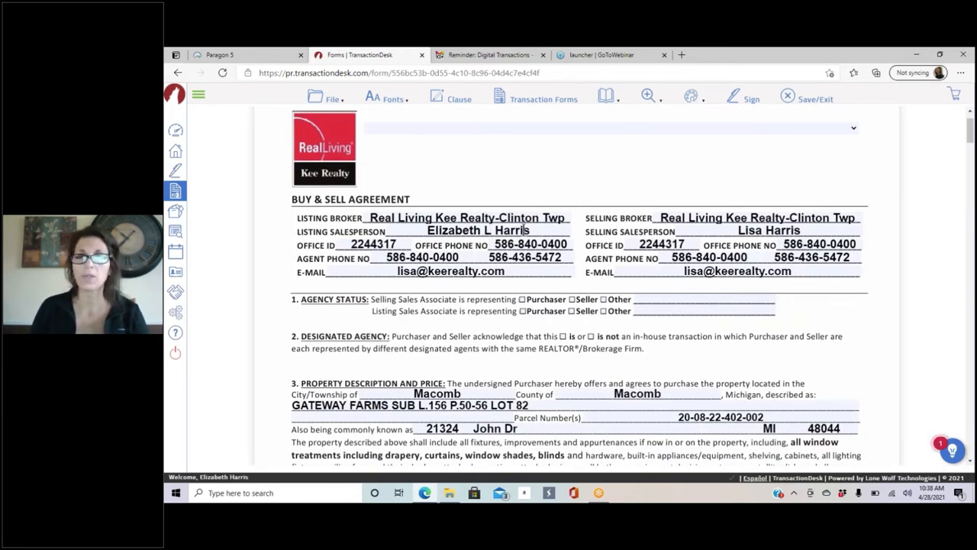
scroll(534, 230, "down", 1)
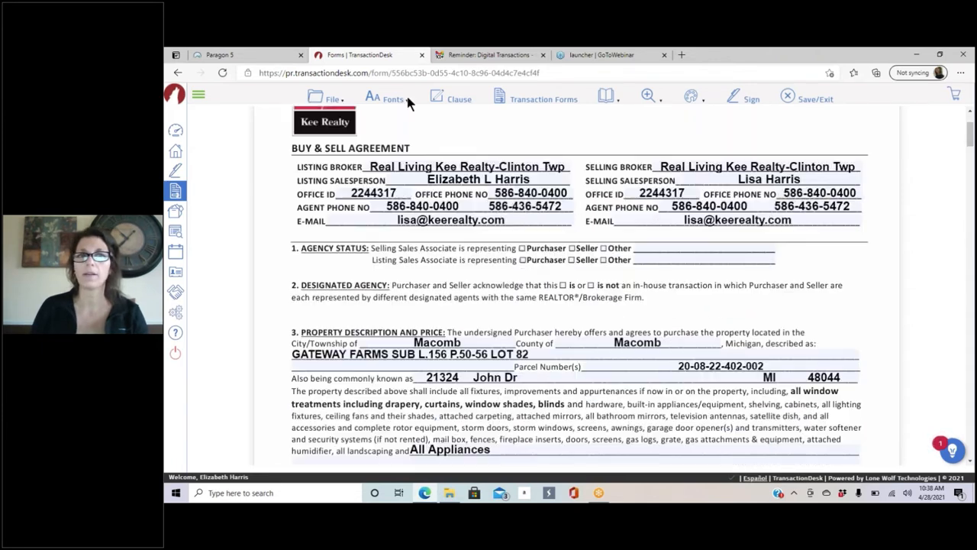
left_click(393, 98)
mouse_move(386, 176)
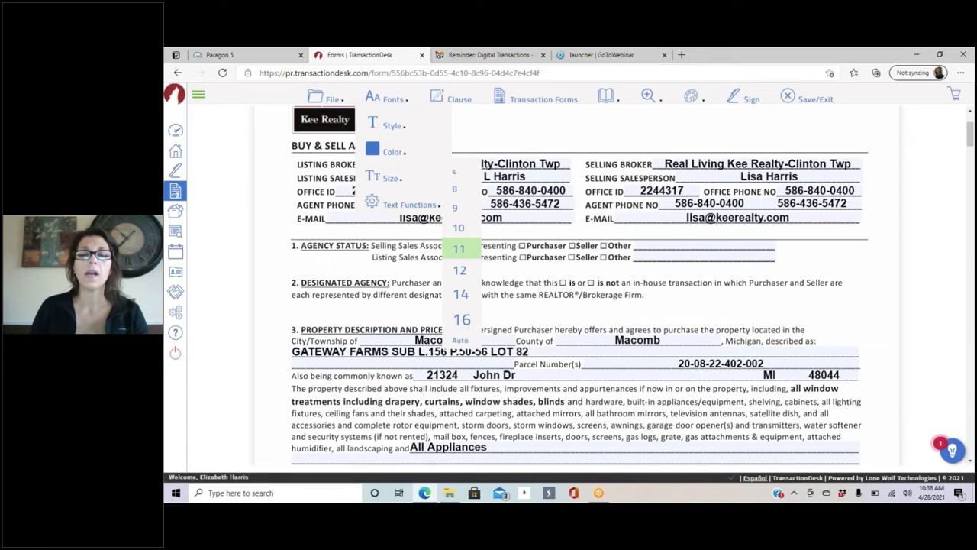
mouse_move(382, 154)
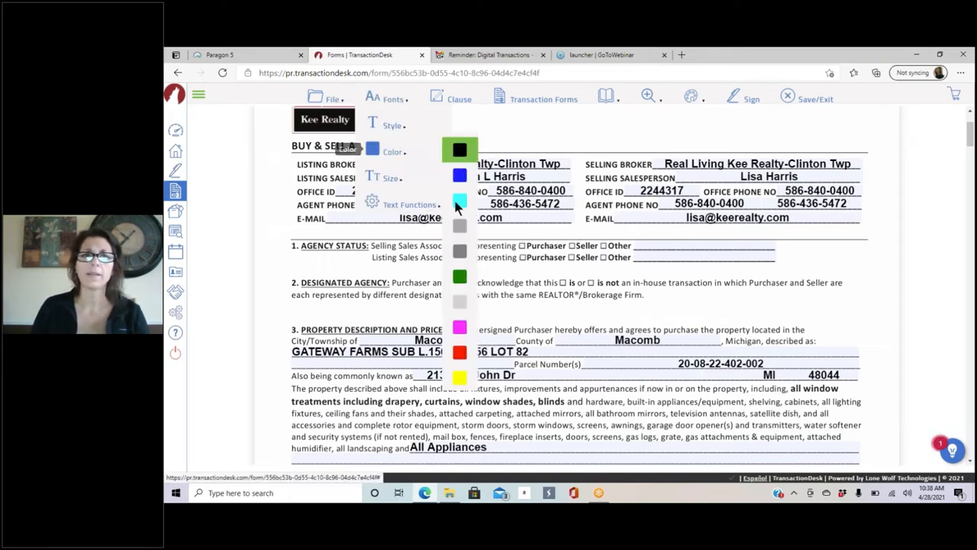
left_click(461, 353)
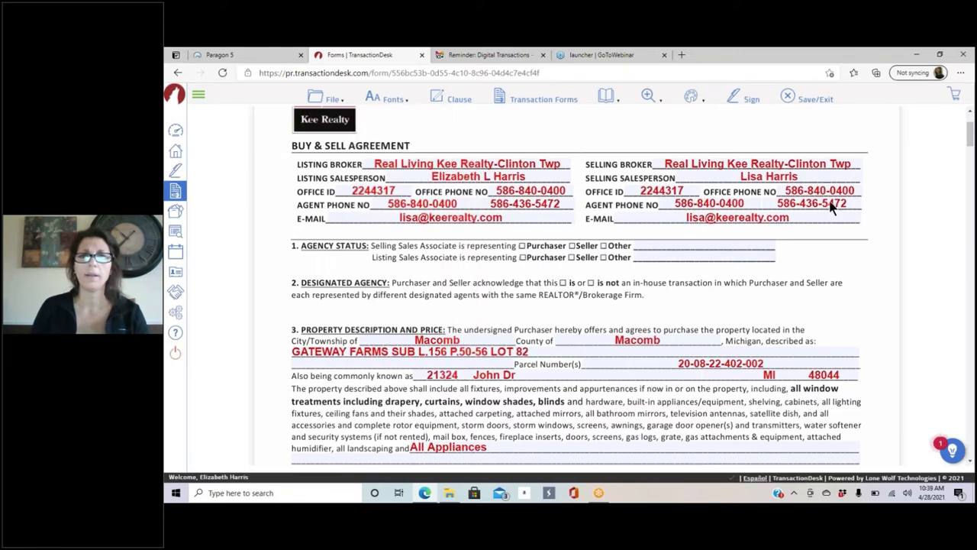
scroll(611, 290, "down", 5)
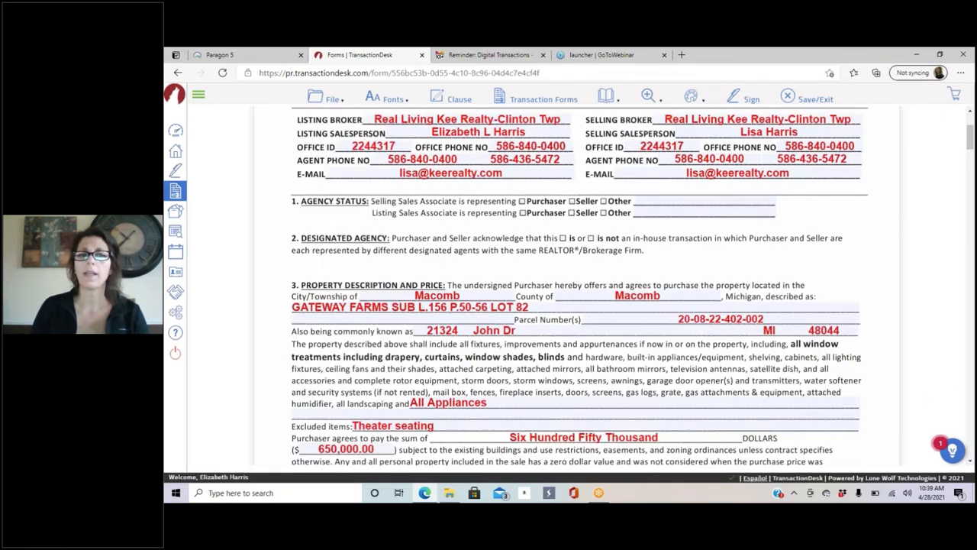
scroll(751, 290, "down", 4)
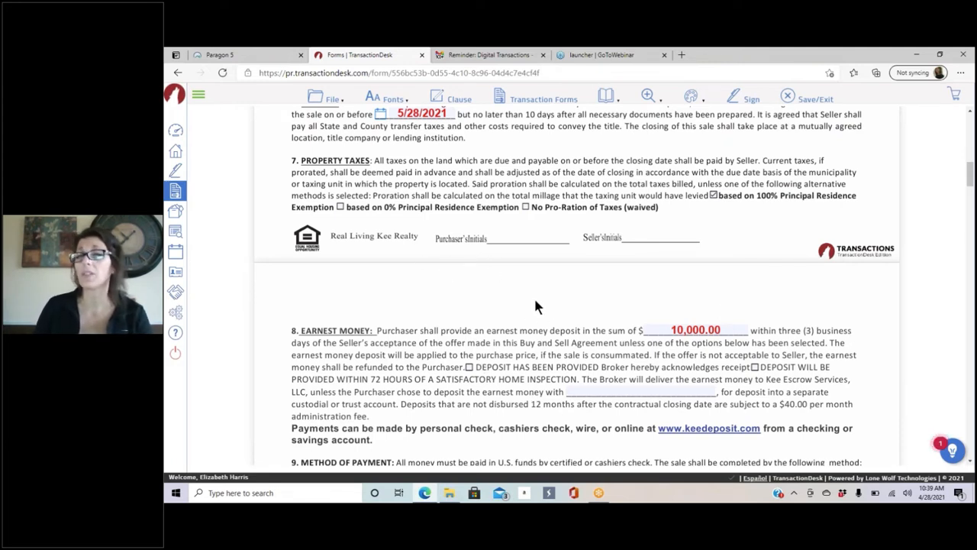
scroll(544, 294, "down", 3)
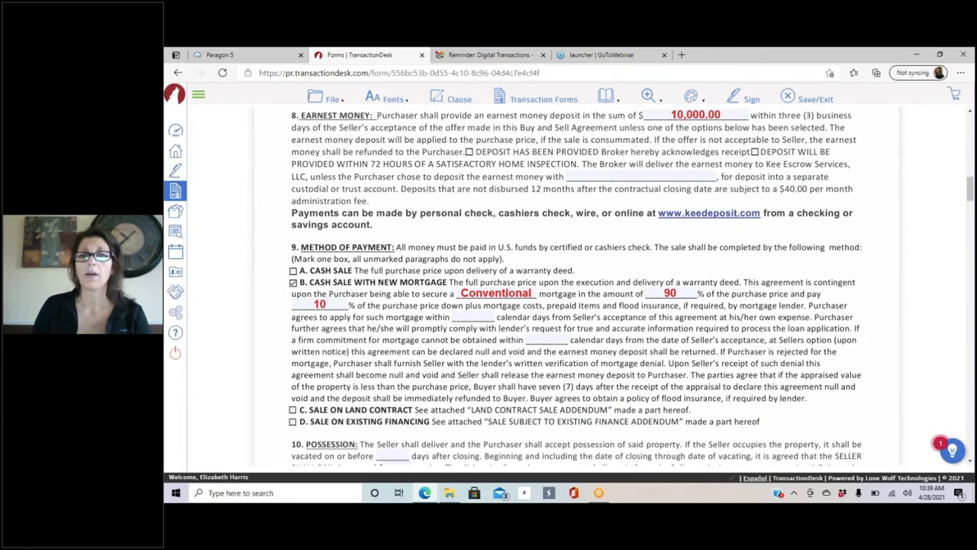
scroll(508, 386, "up", 15)
Step: Switch the field text colour back to black and look at the Text Functions options
left_click(386, 98)
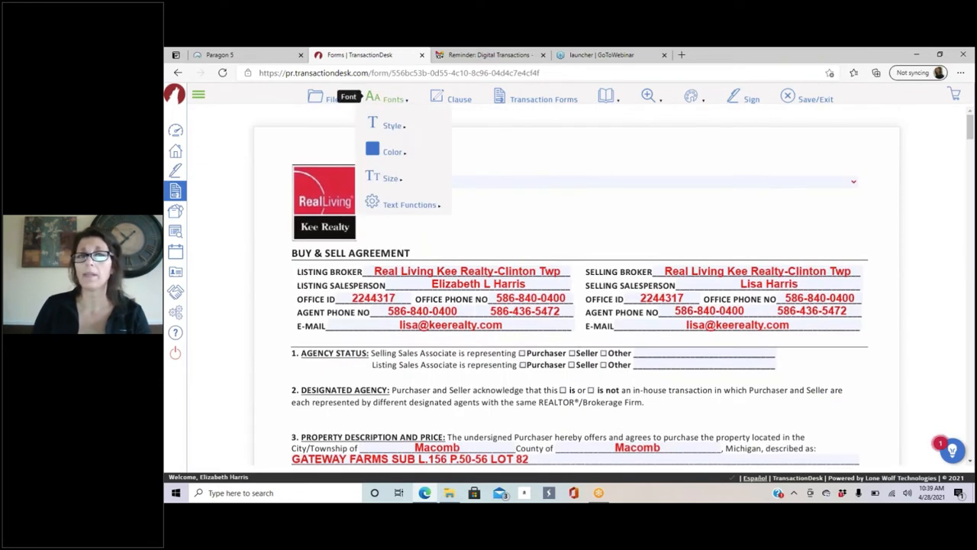
mouse_move(428, 150)
left_click(458, 155)
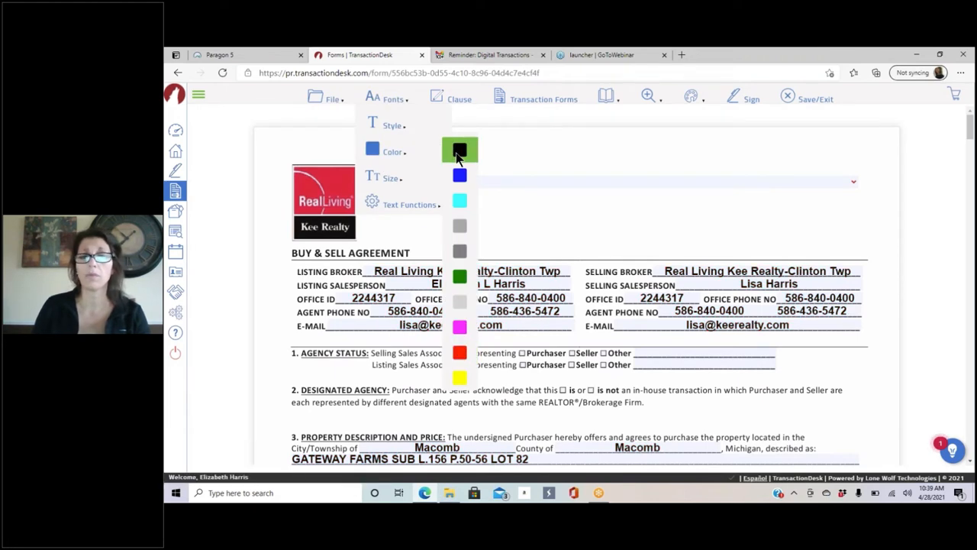
left_click(403, 107)
mouse_move(405, 204)
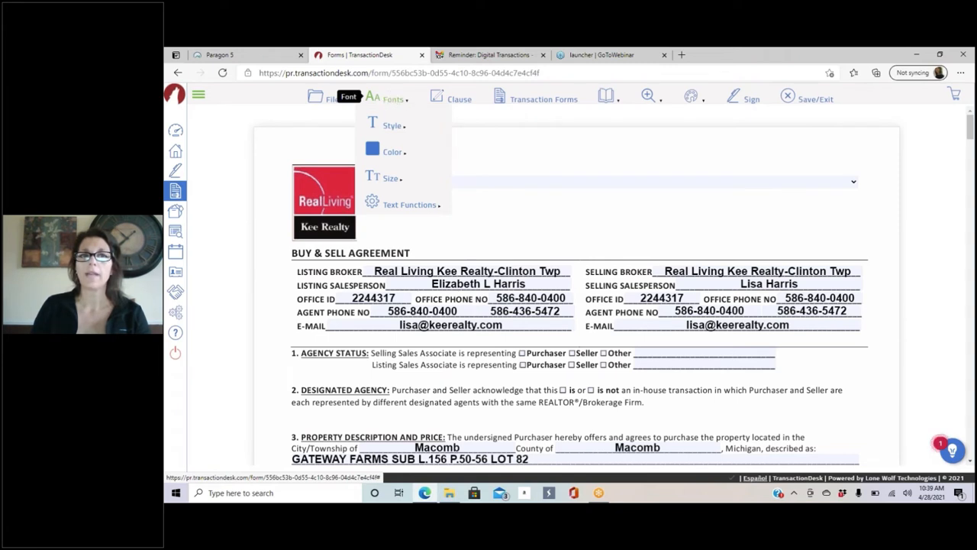
Step: Scroll down to section 42 and place the cursor in the empty Other Terms and Conditions box
left_click(459, 103)
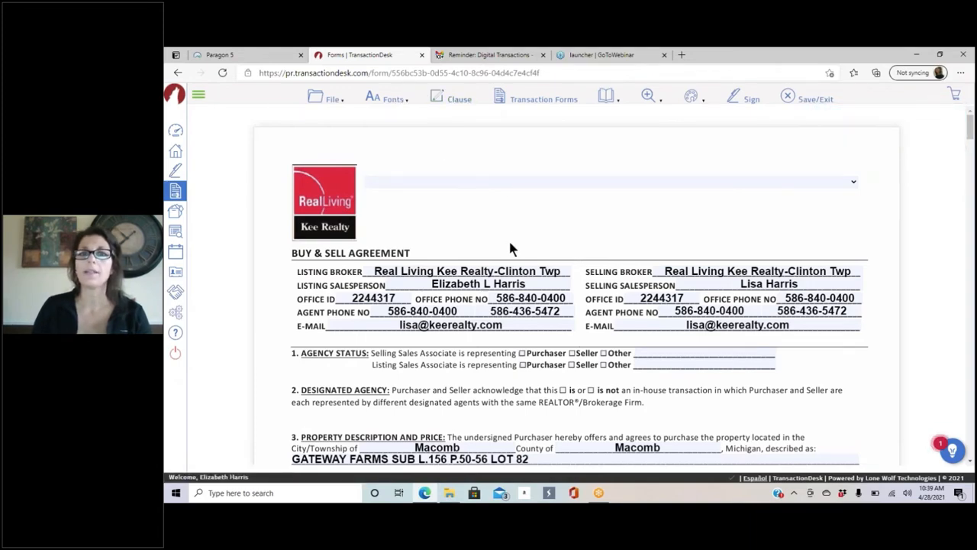
scroll(509, 238, "down", 1)
scroll(510, 246, "down", 10)
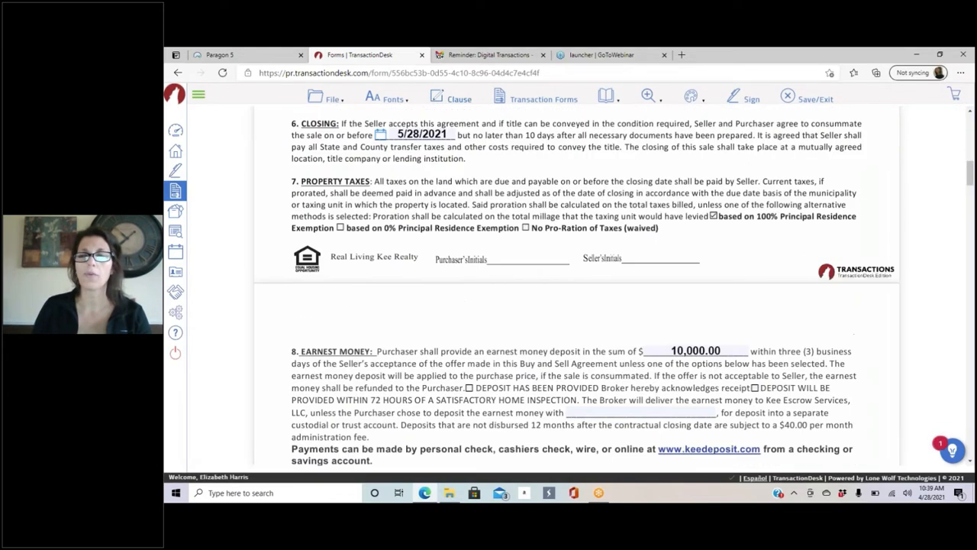
scroll(577, 286, "down", 10)
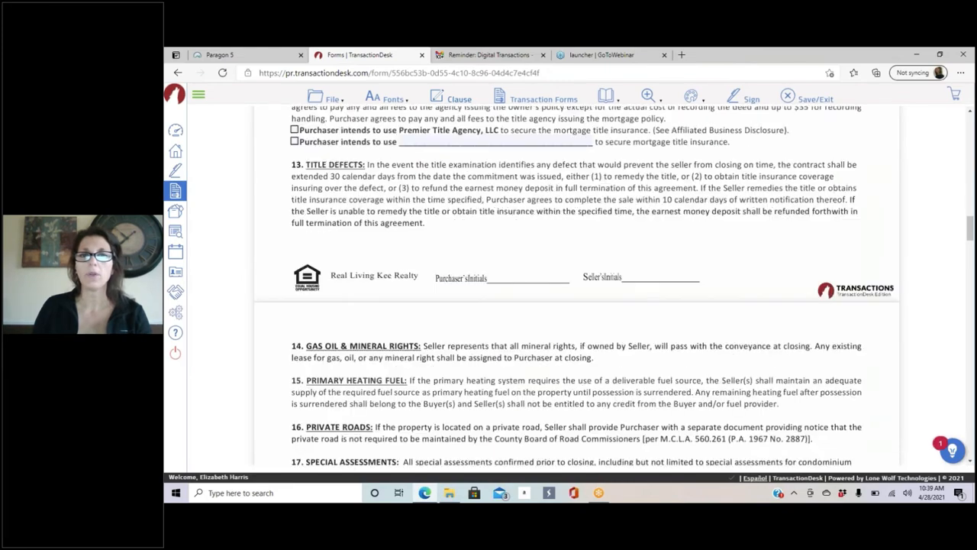
scroll(508, 243, "down", 10)
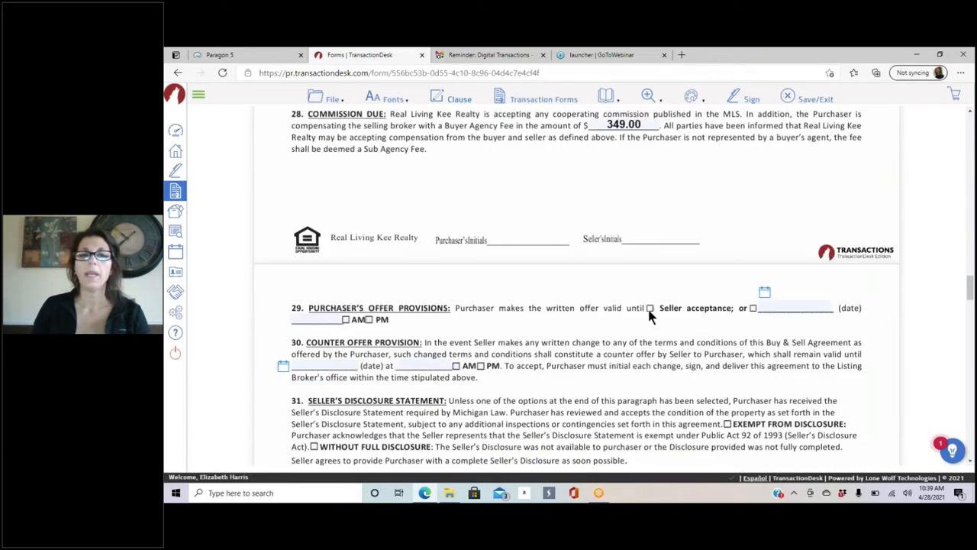
scroll(631, 309, "down", 8)
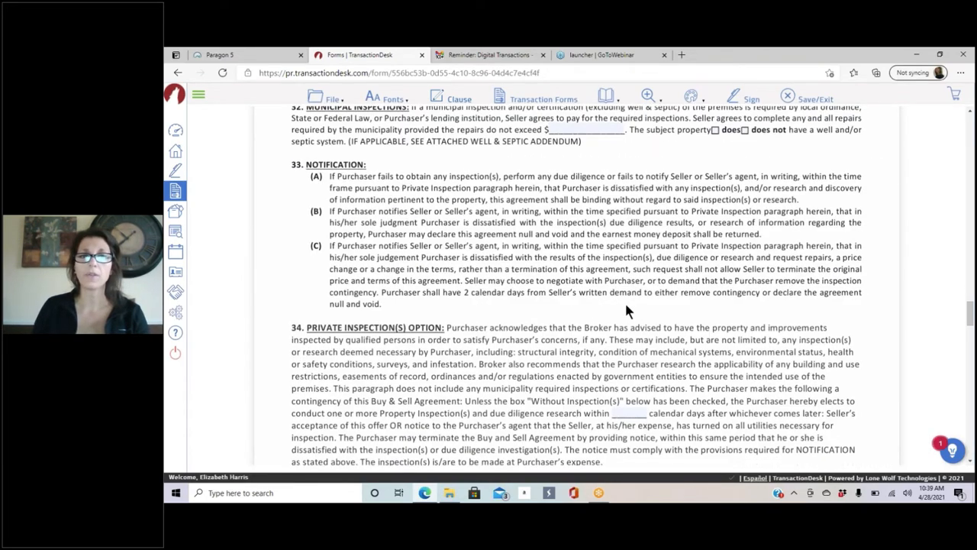
scroll(581, 304, "down", 8)
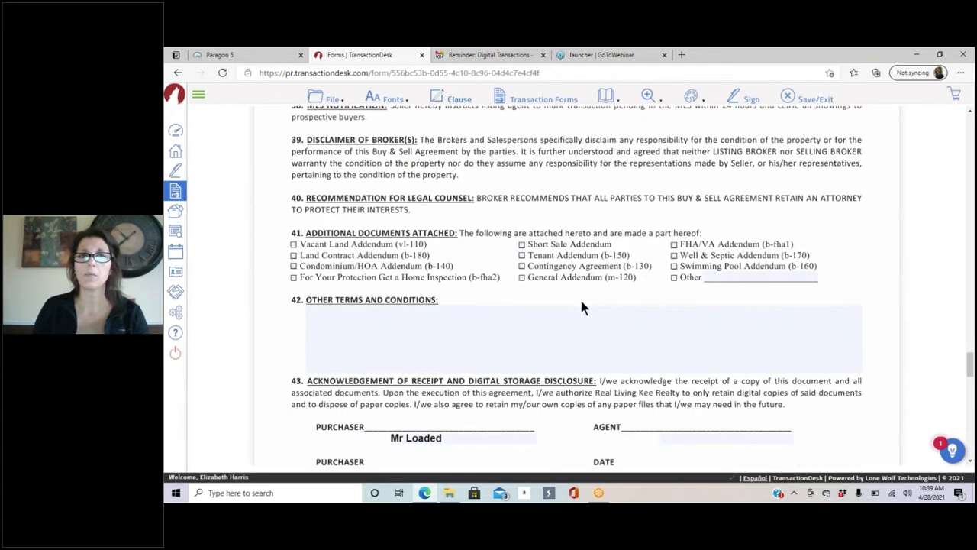
scroll(318, 144, "down", 2)
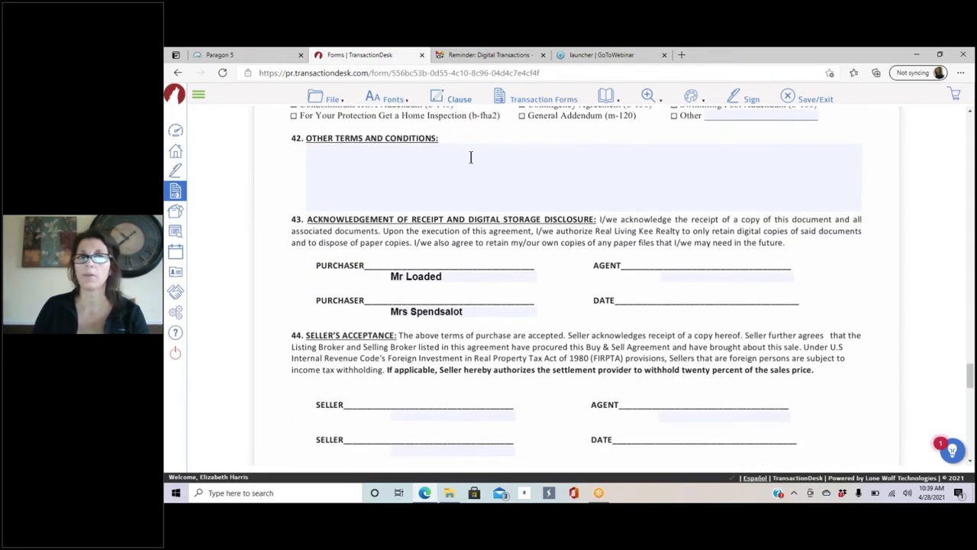
left_click(385, 161)
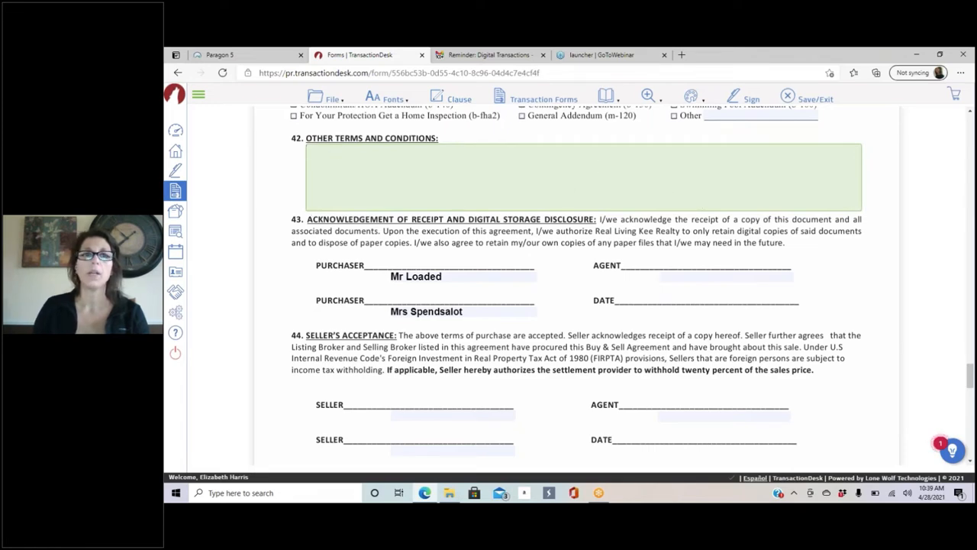
Step: Insert the Concessions and EMD personal clauses into section 42
left_click(459, 94)
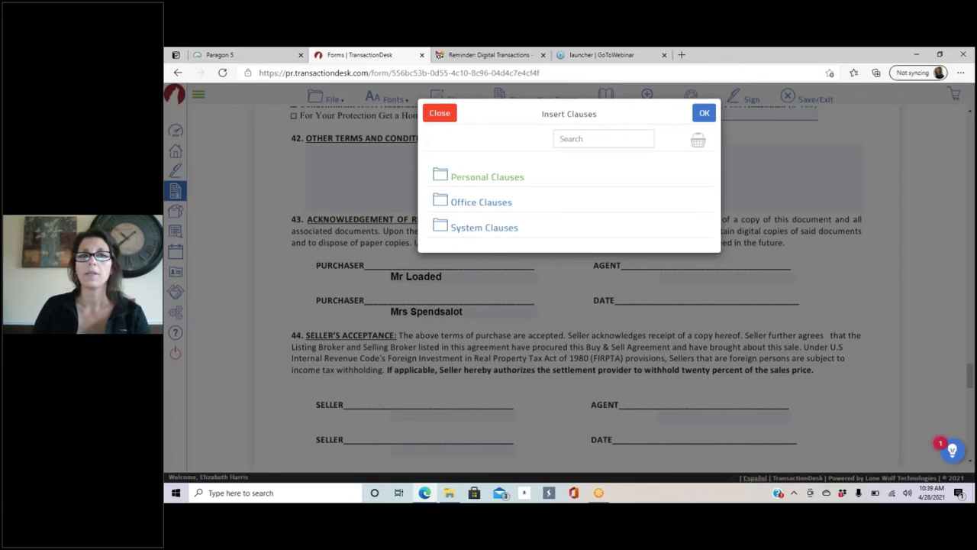
left_click(461, 179)
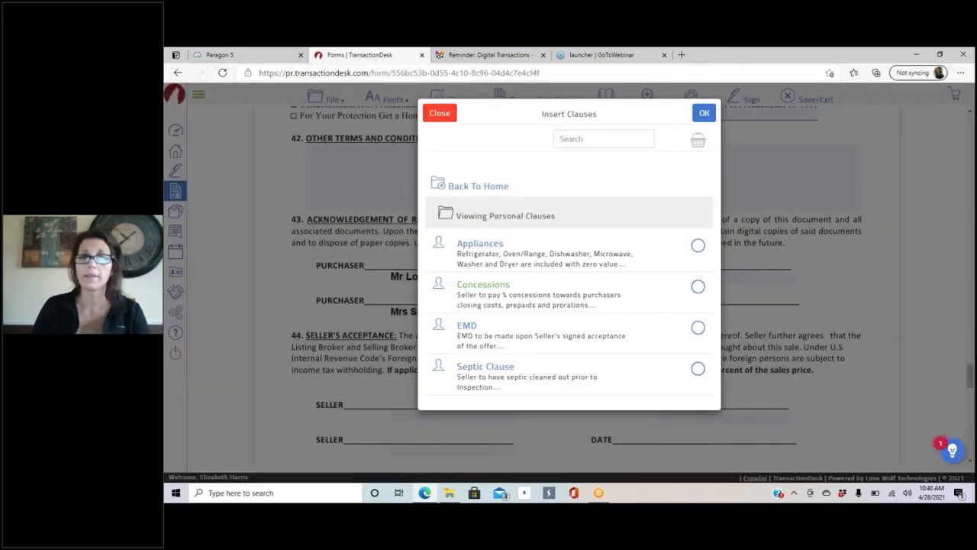
left_click(699, 287)
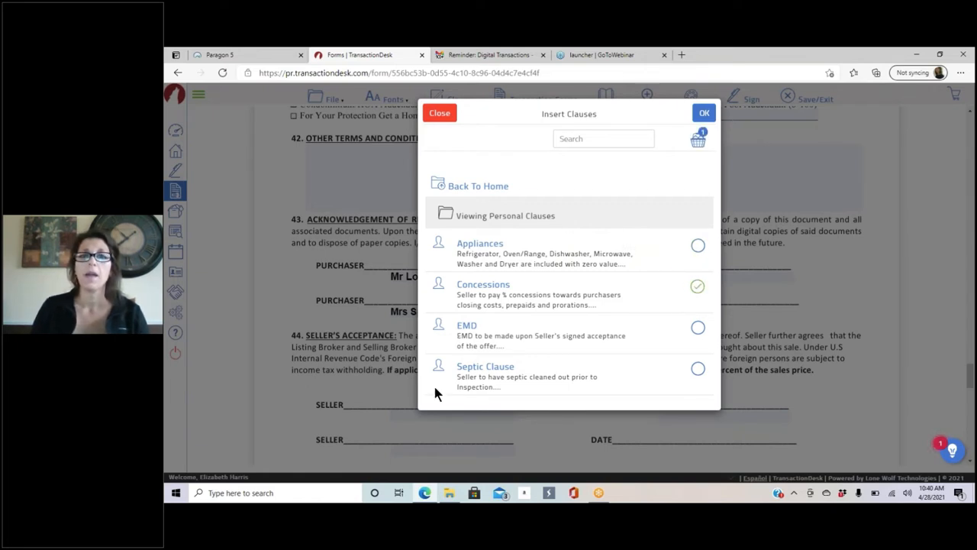
left_click(698, 328)
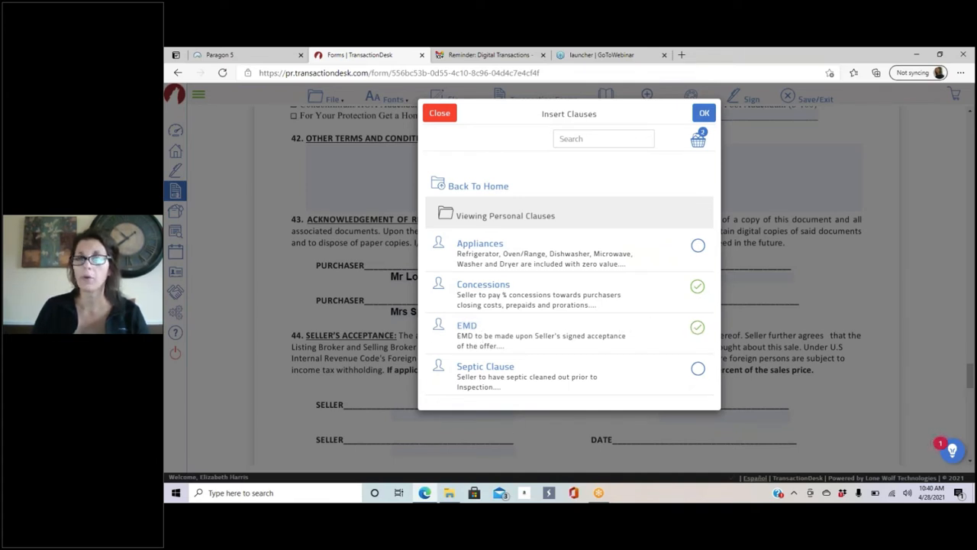
left_click(704, 113)
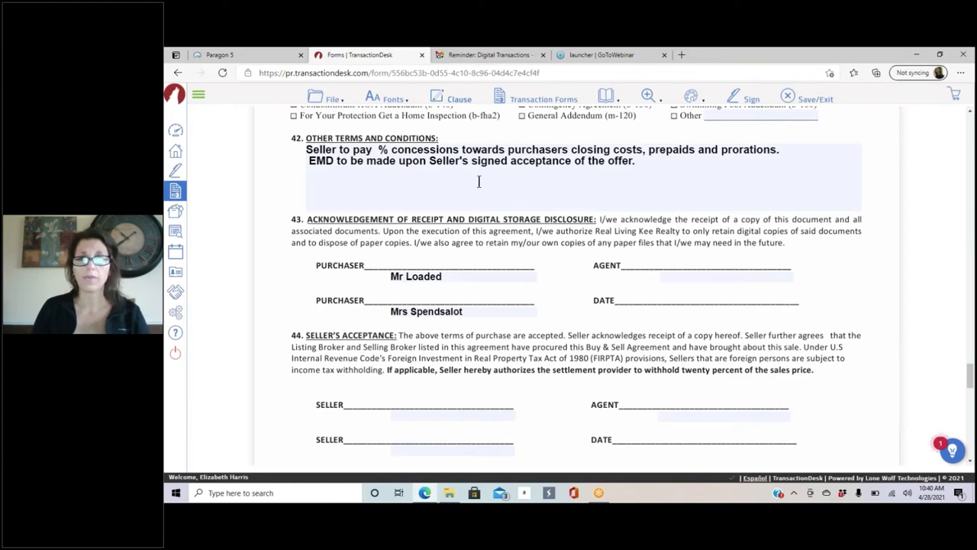
Step: Insert Office Clauses' Escalation Clause 1, then delete all text from section 42
left_click(449, 96)
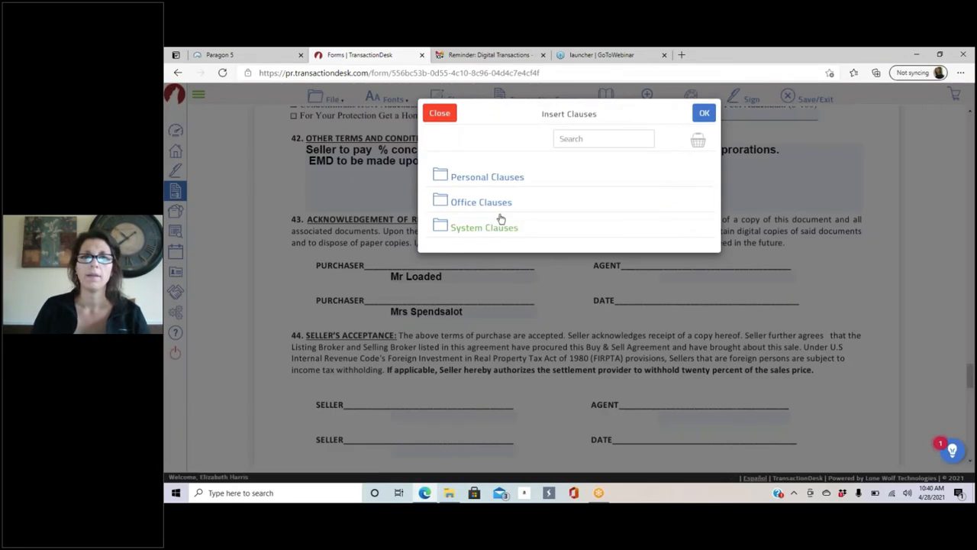
left_click(490, 202)
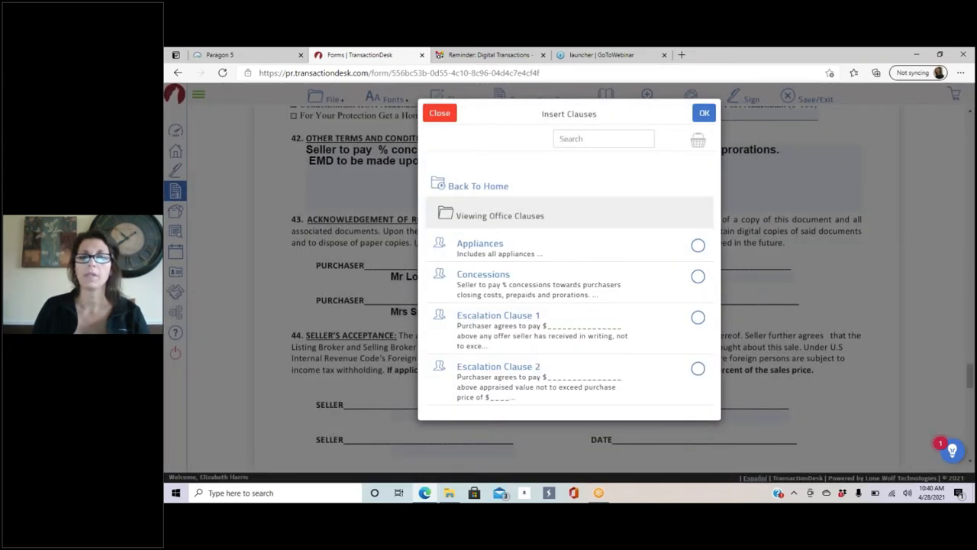
left_click(697, 317)
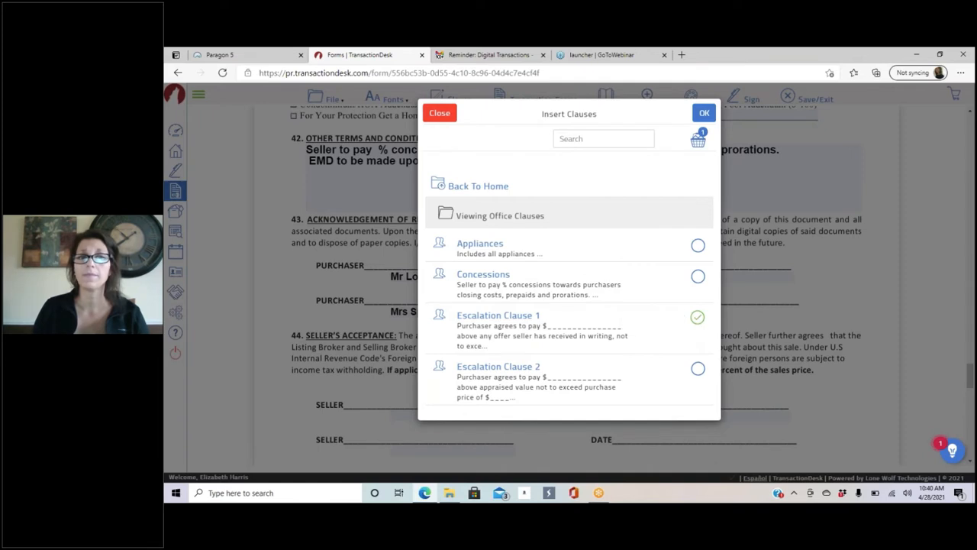
left_click(704, 113)
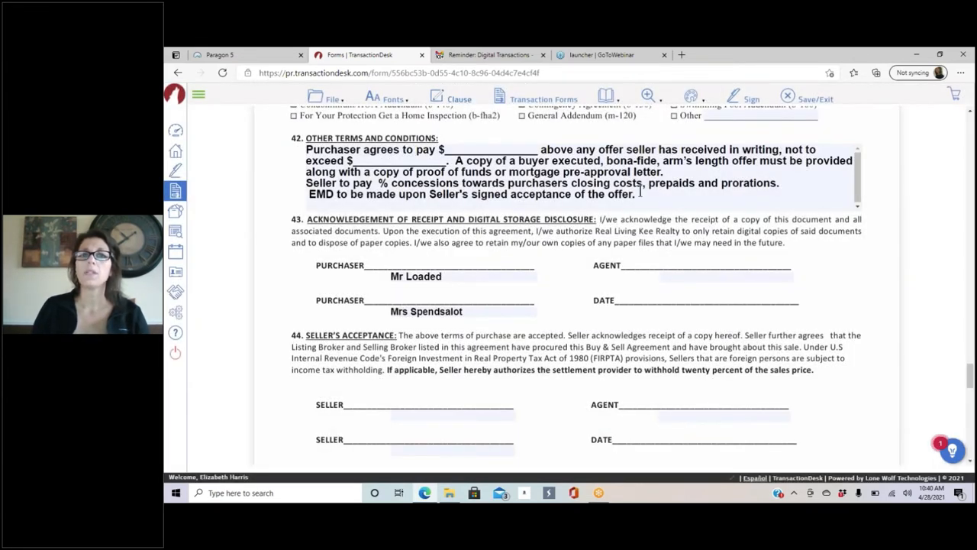
left_click_drag(640, 193, 307, 150)
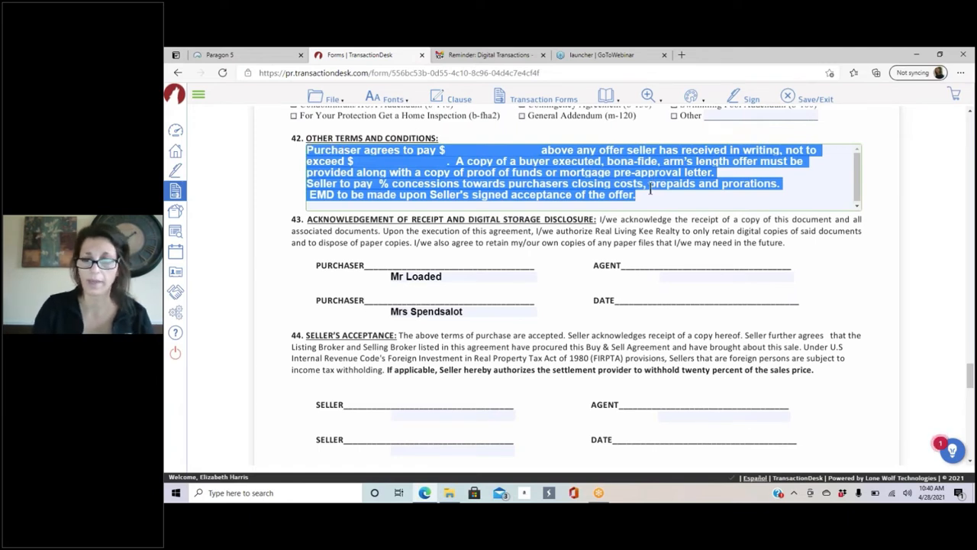
key("Delete")
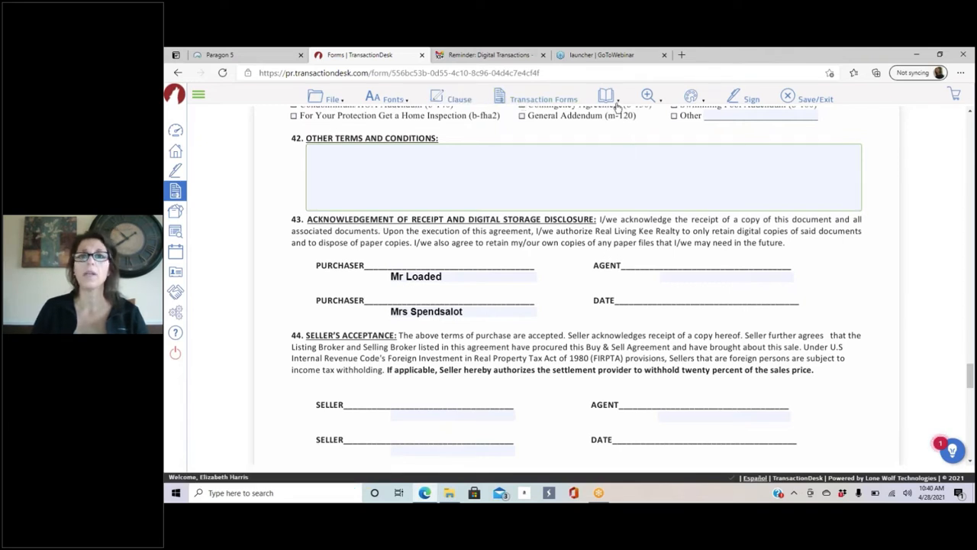
mouse_move(611, 97)
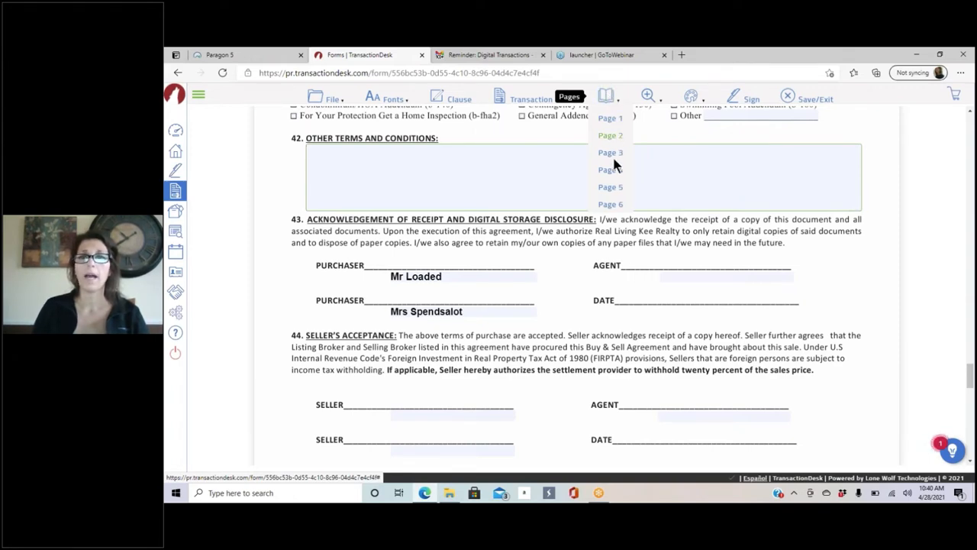
Step: Jump to page 2 of the agreement and look over the Zoom and Markups options
left_click(608, 188)
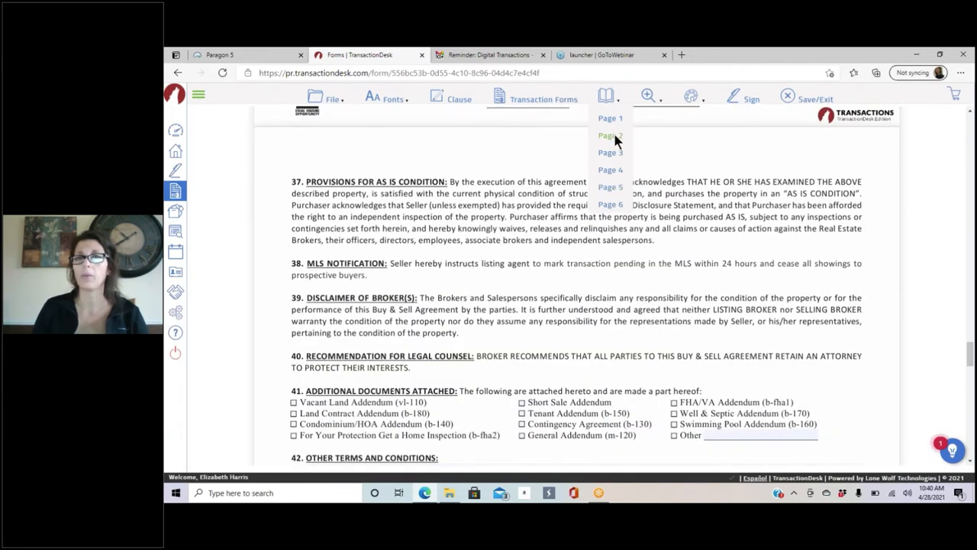
left_click(611, 135)
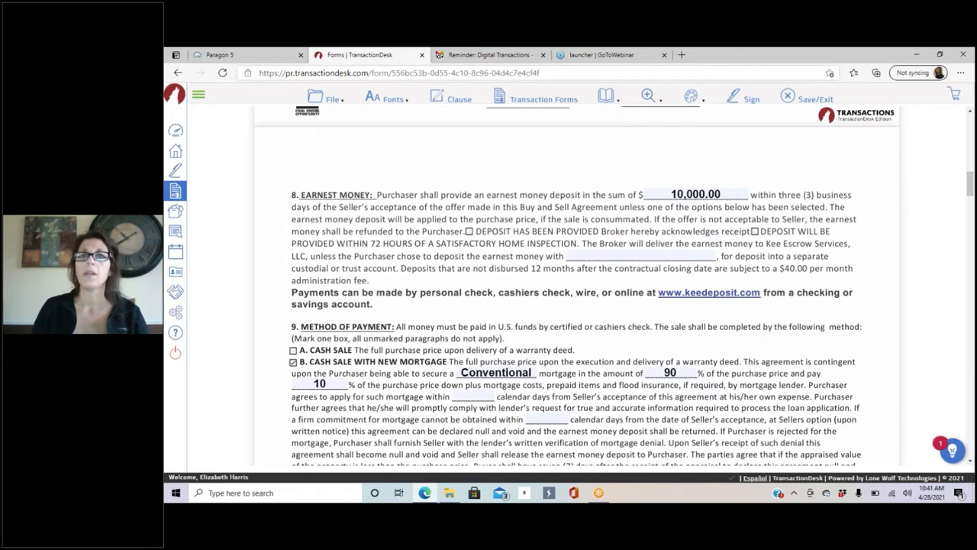
mouse_move(648, 96)
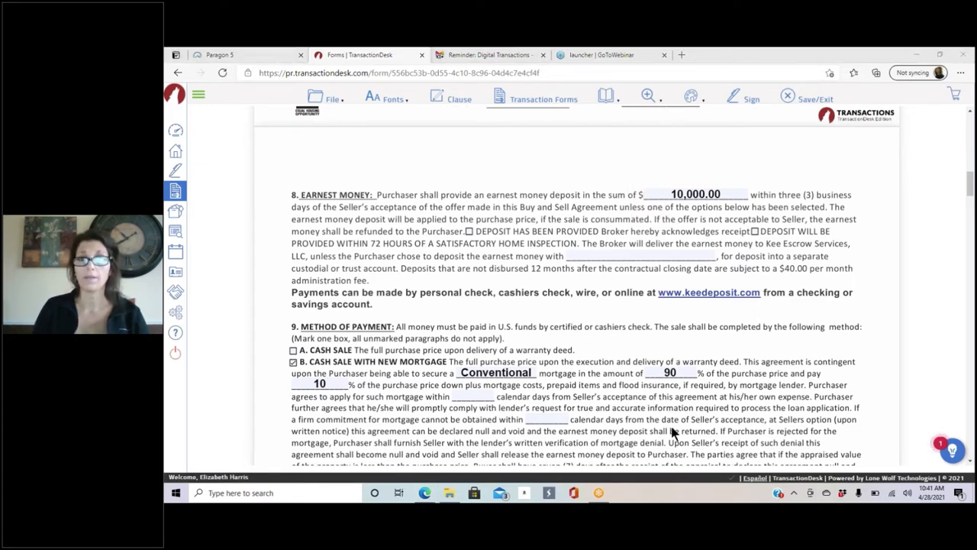
left_click(740, 158)
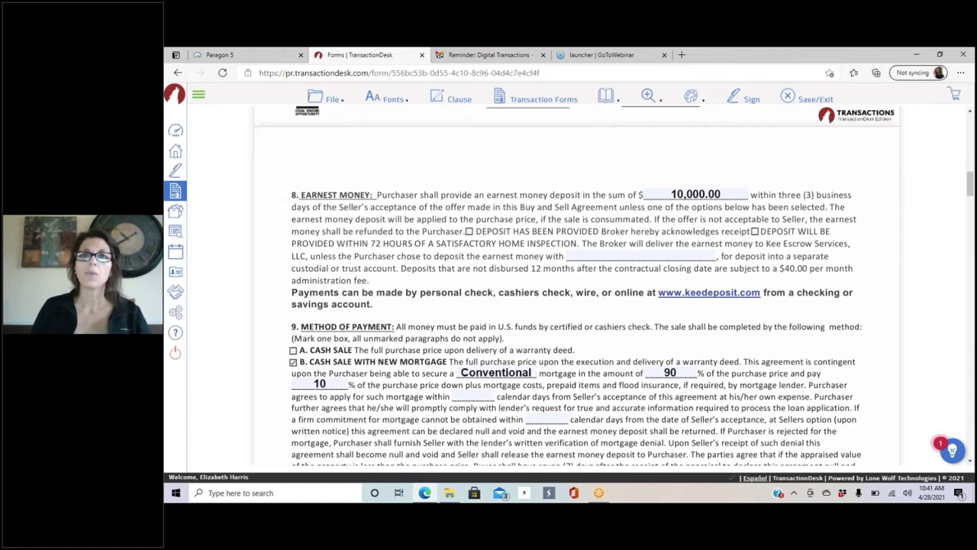
left_click(653, 101)
left_click(691, 97)
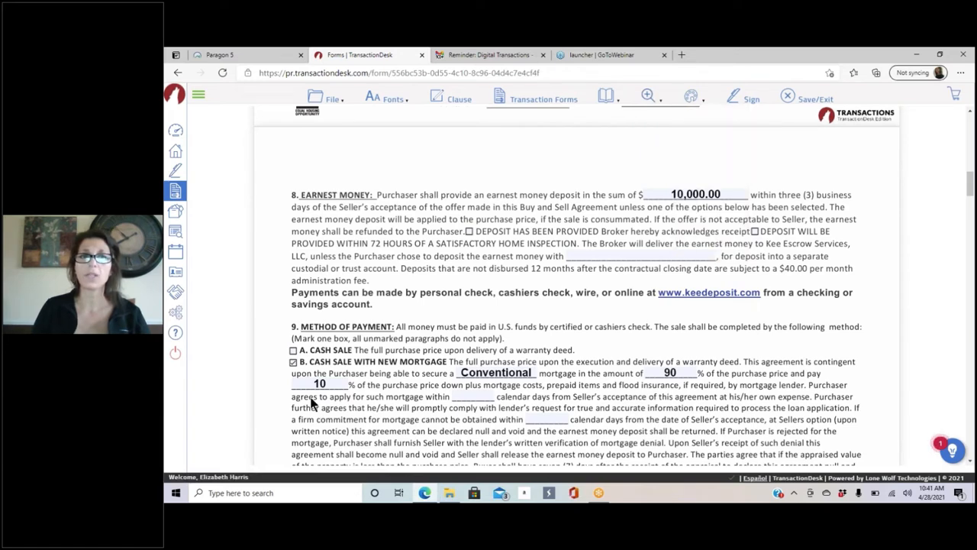
Step: Scroll to paragraphs 4–7: seller concessions, home warranty, closing and property taxes
scroll(450, 302, "down", 10)
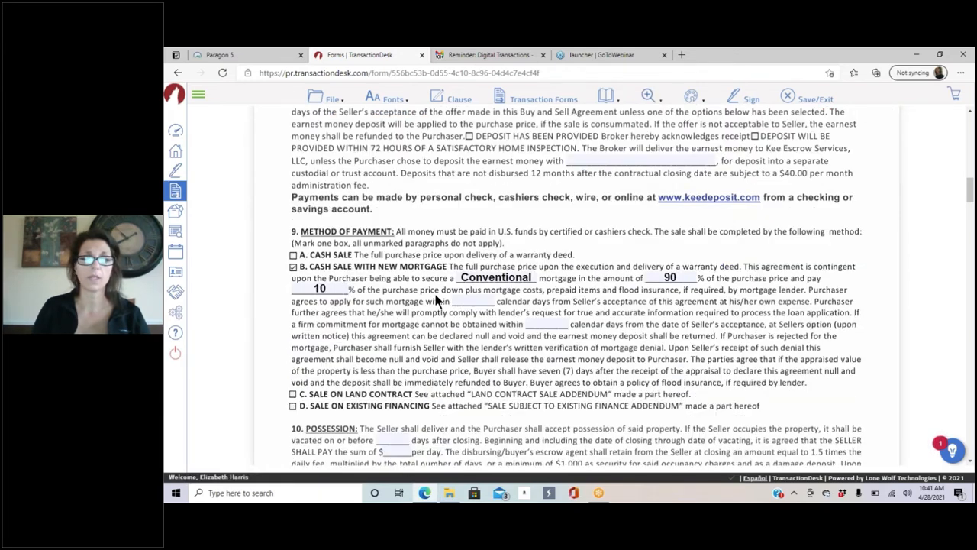
scroll(469, 301, "up", 15)
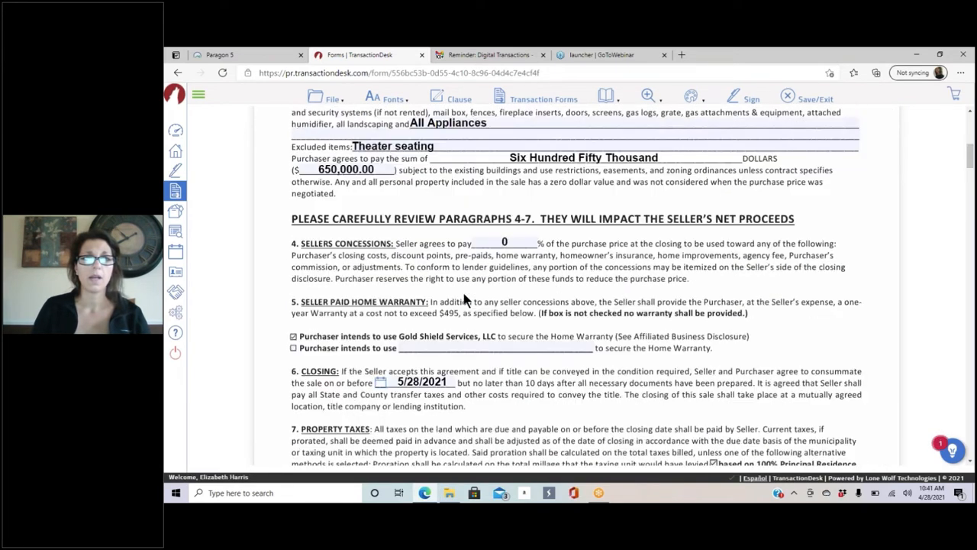
scroll(462, 294, "down", 6)
scroll(462, 296, "down", 5)
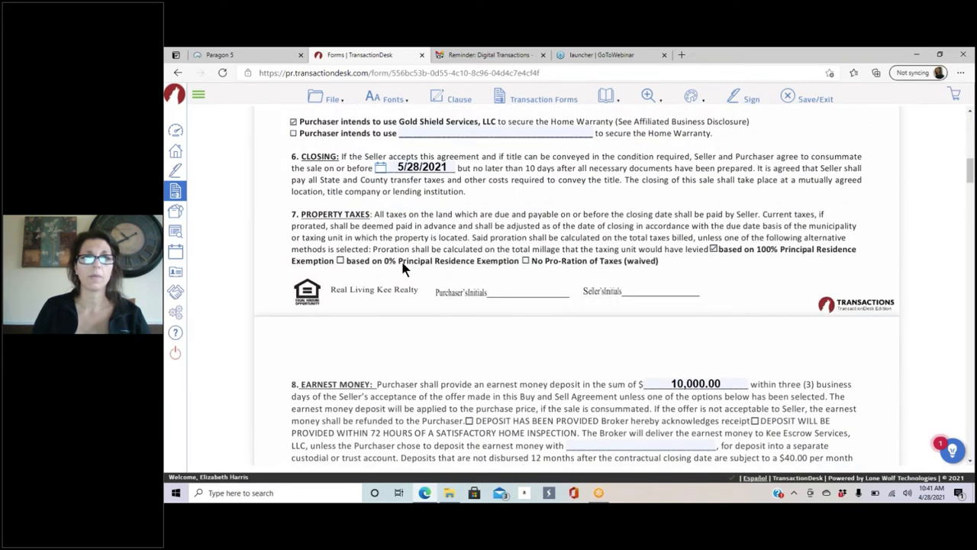
scroll(412, 252, "up", 3)
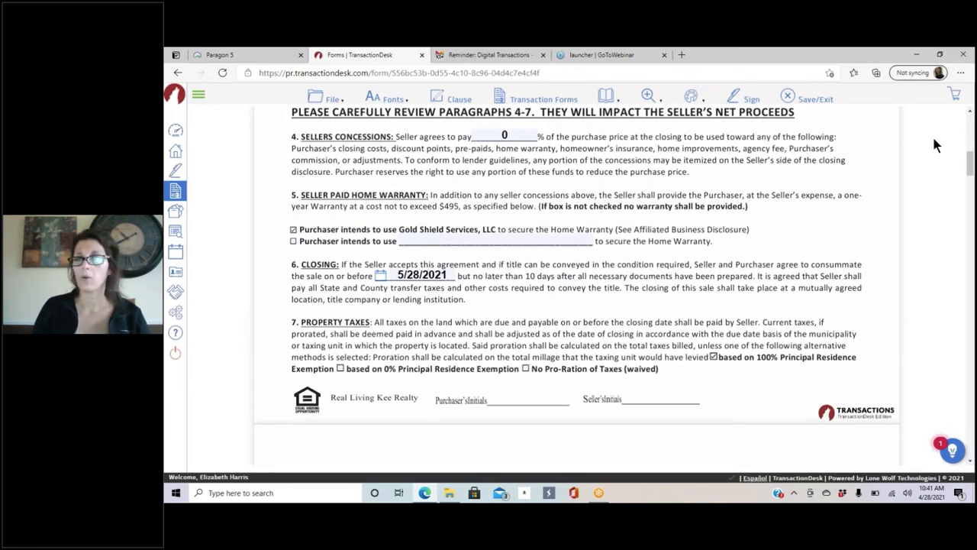
left_click(852, 213)
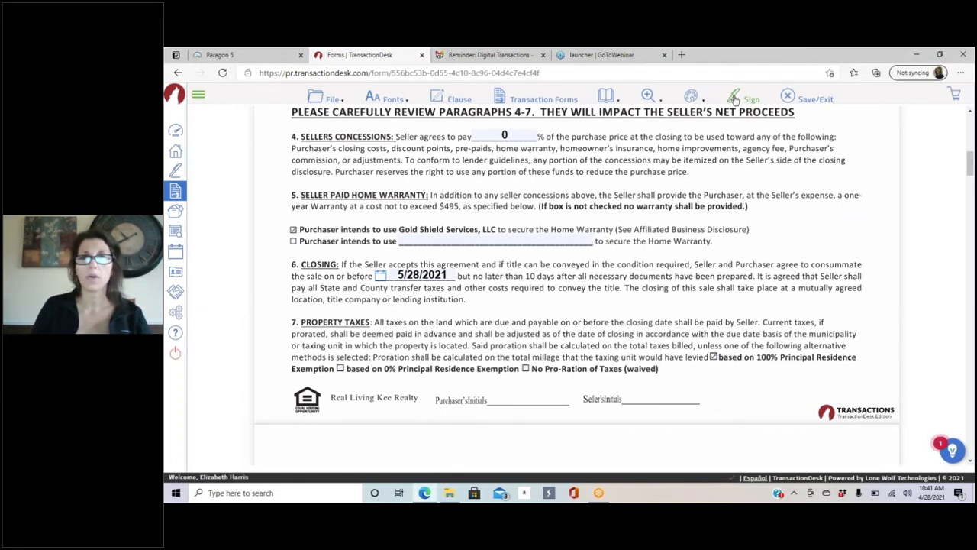
Step: Strike through both lines of paragraph 5, Seller Paid Home Warranty, with the Strike-out markup
left_click(702, 102)
left_click(702, 124)
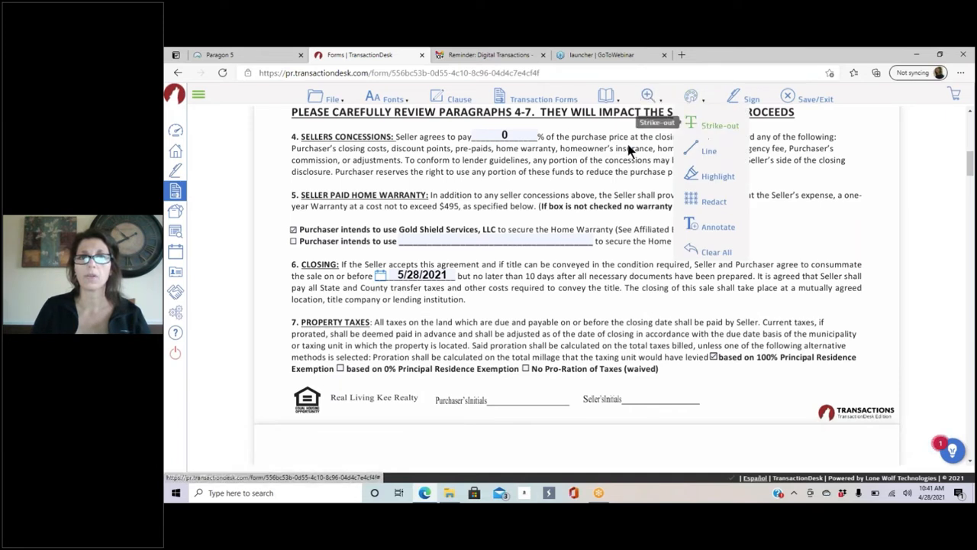
left_click_drag(293, 195, 826, 204)
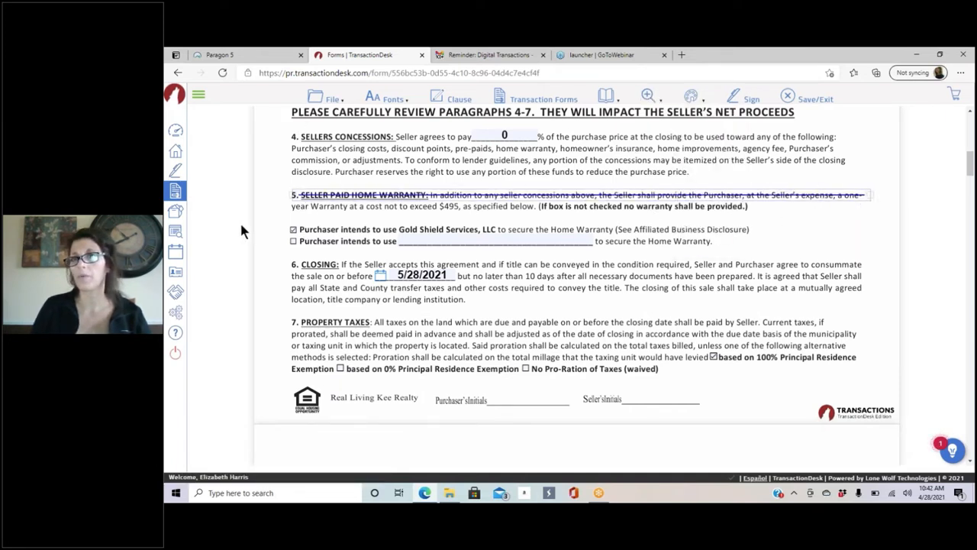
left_click(693, 95)
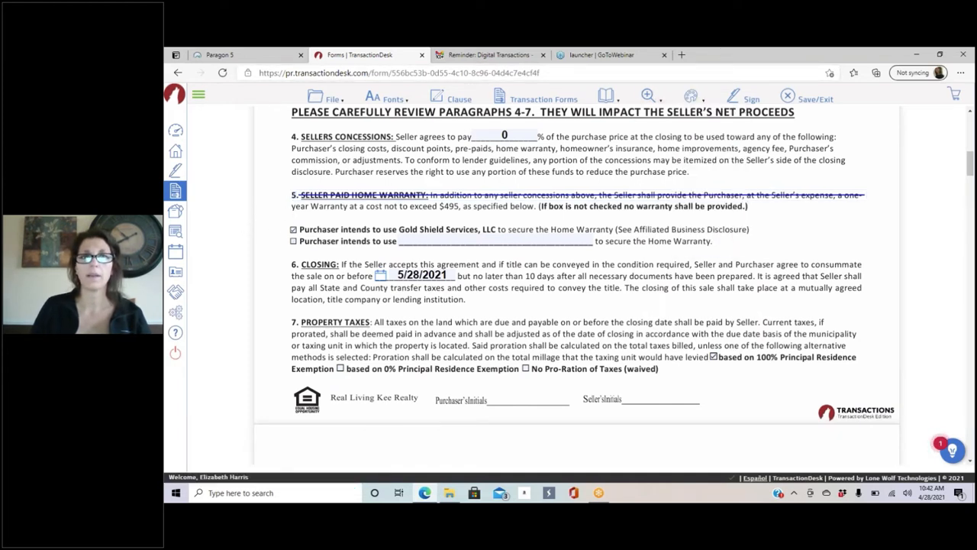
left_click_drag(280, 206, 760, 213)
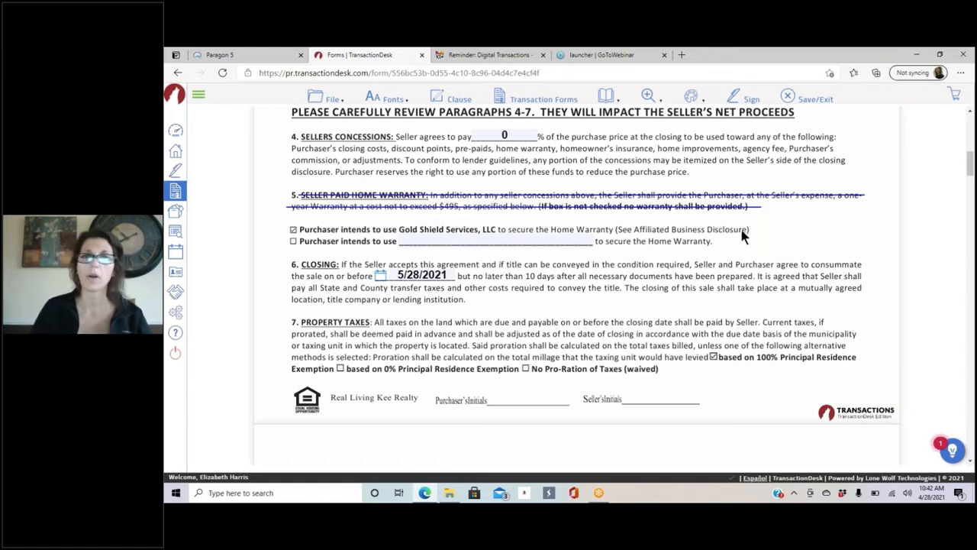
left_click(691, 96)
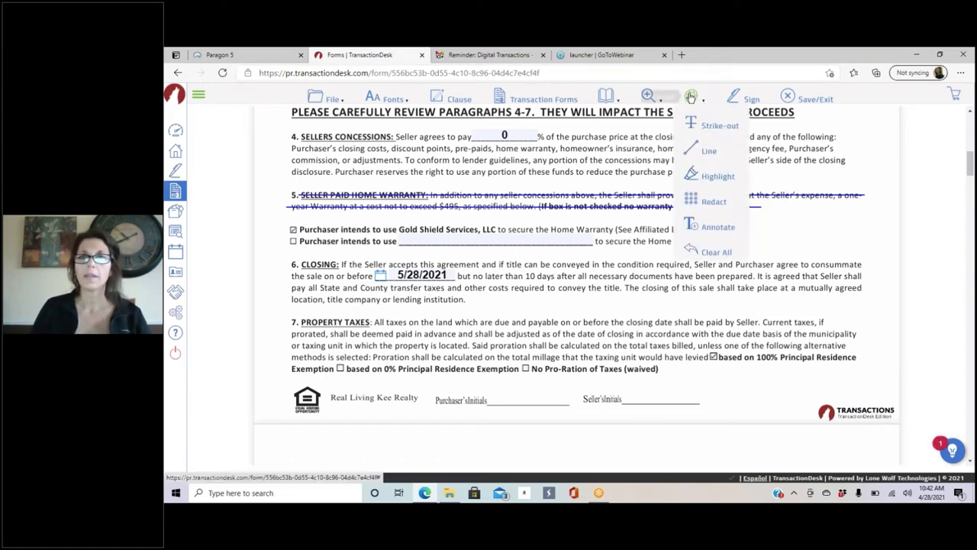
mouse_move(691, 97)
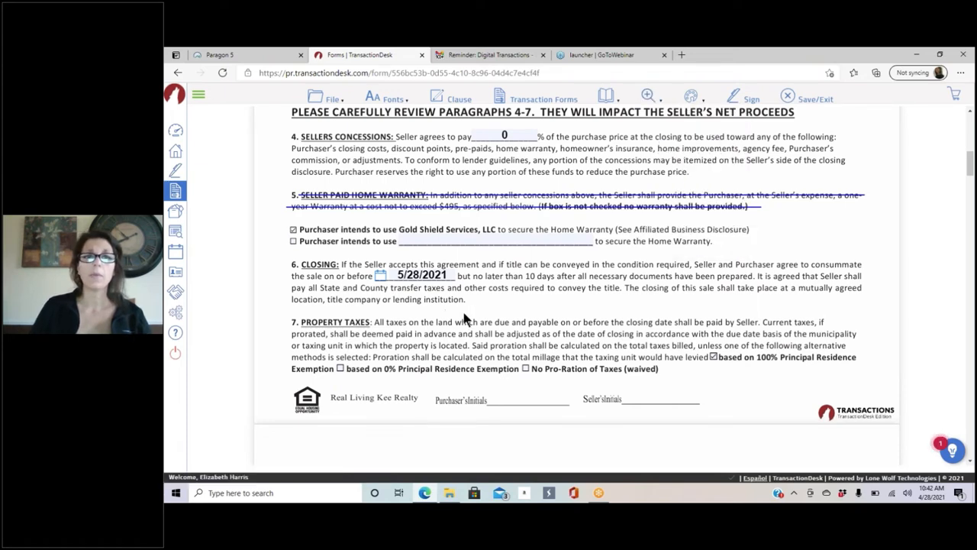
scroll(486, 304, "down", 3)
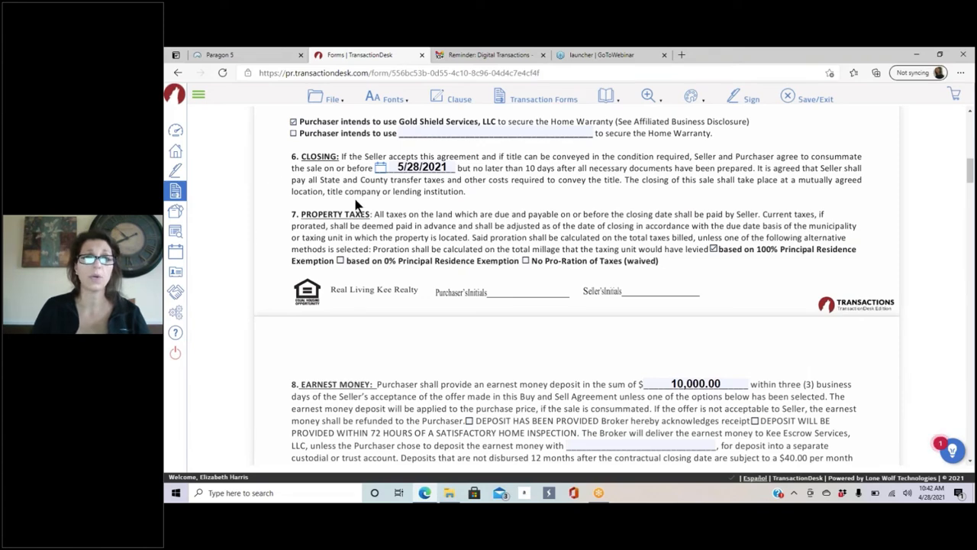
scroll(340, 193, "up", 1)
scroll(340, 193, "up", 2)
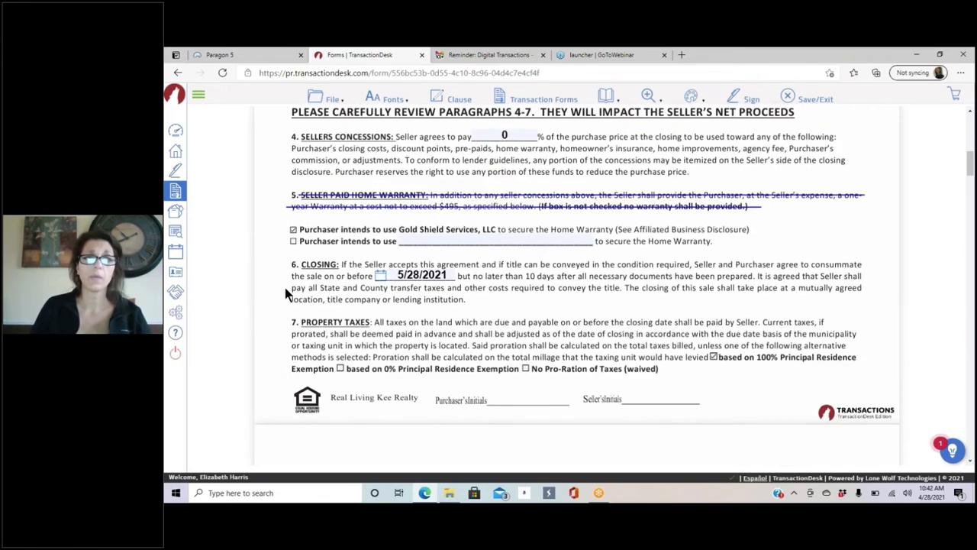
mouse_move(284, 288)
left_mouse_down()
mouse_move(885, 287)
mouse_move(862, 288)
left_mouse_up()
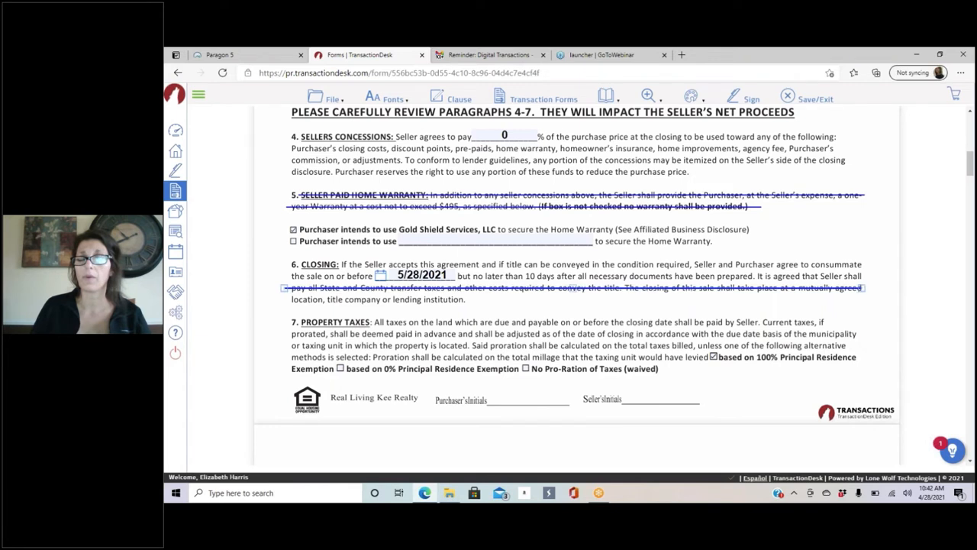
left_click(640, 287)
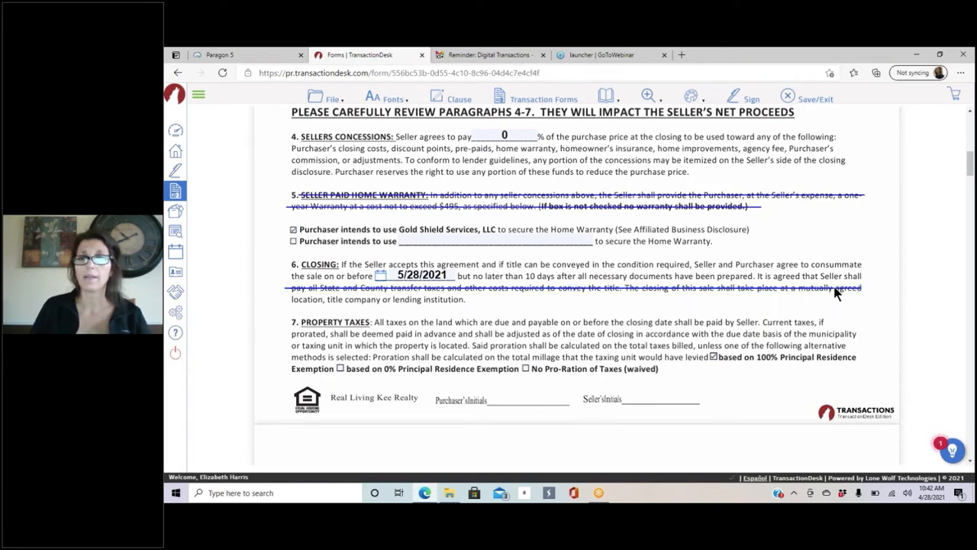
left_click_drag(834, 288, 838, 297)
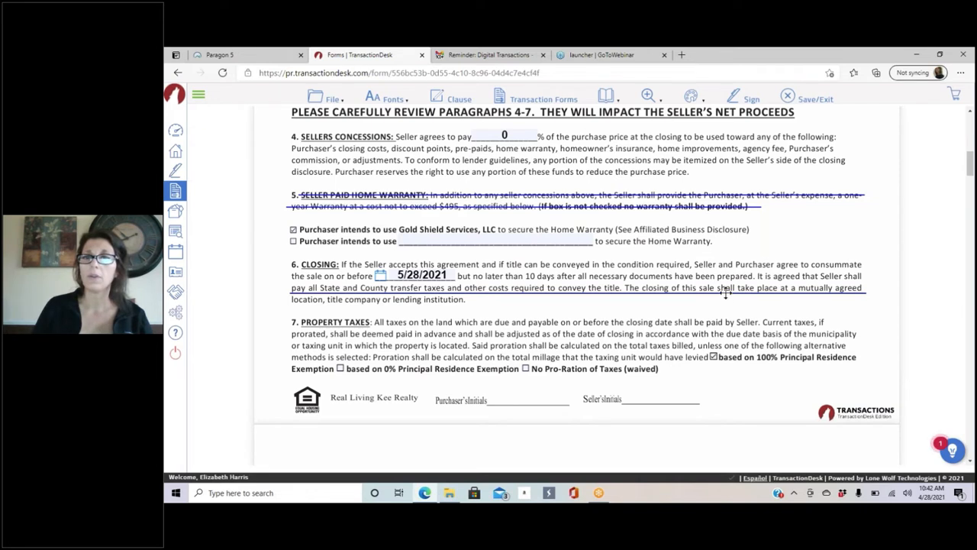
left_click(578, 294)
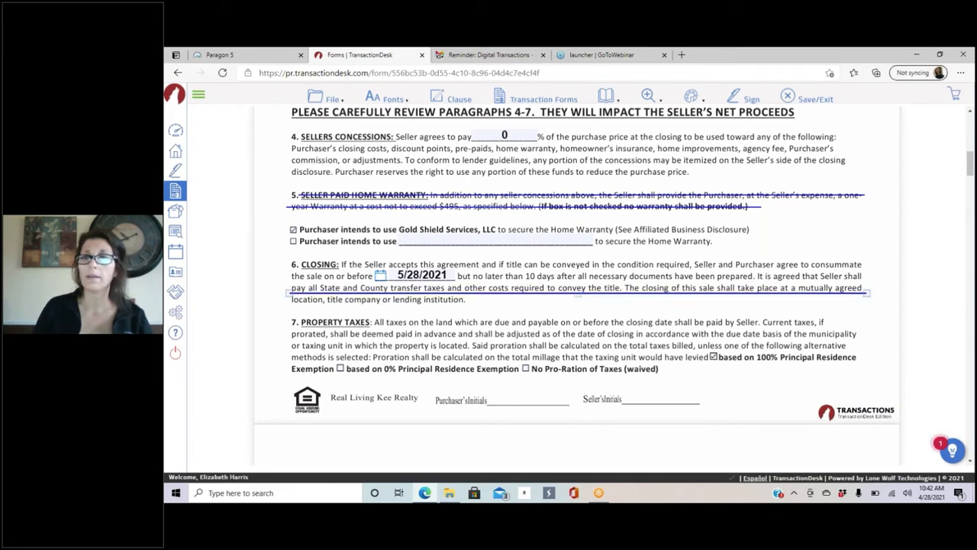
left_click(603, 293)
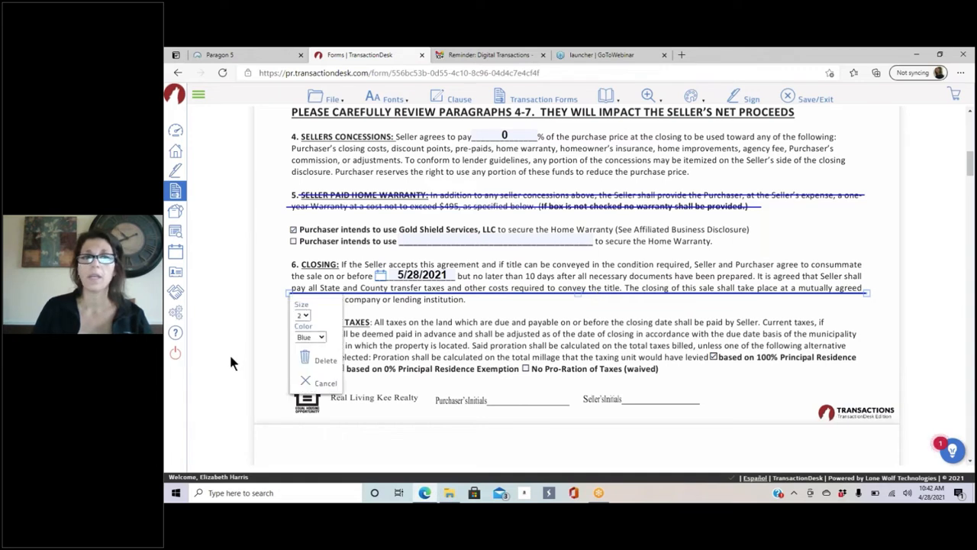
left_click(303, 316)
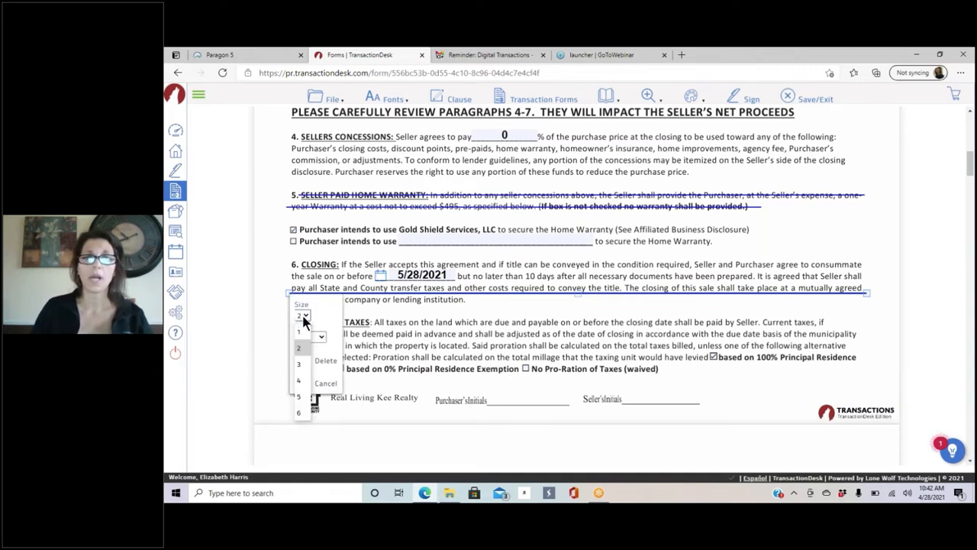
left_click(303, 382)
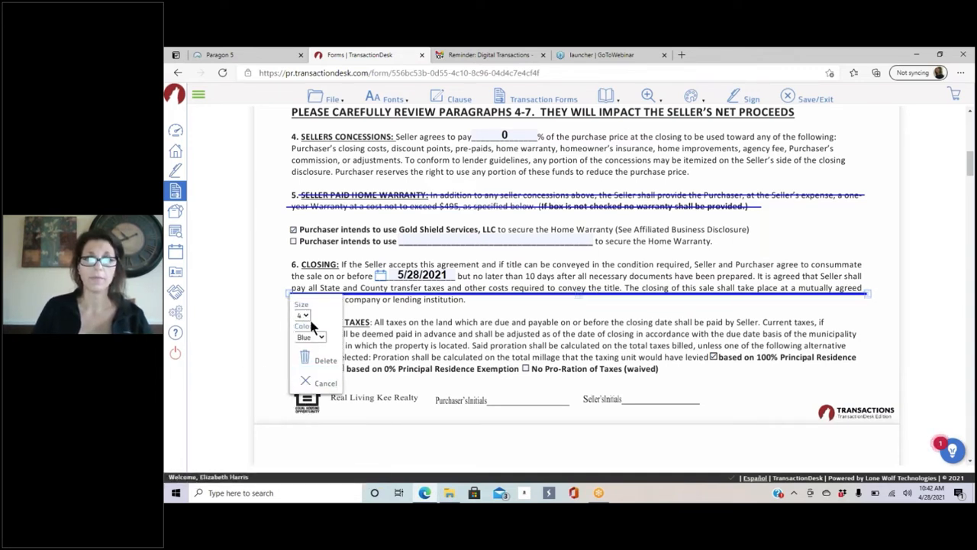
left_click(313, 338)
left_click(302, 370)
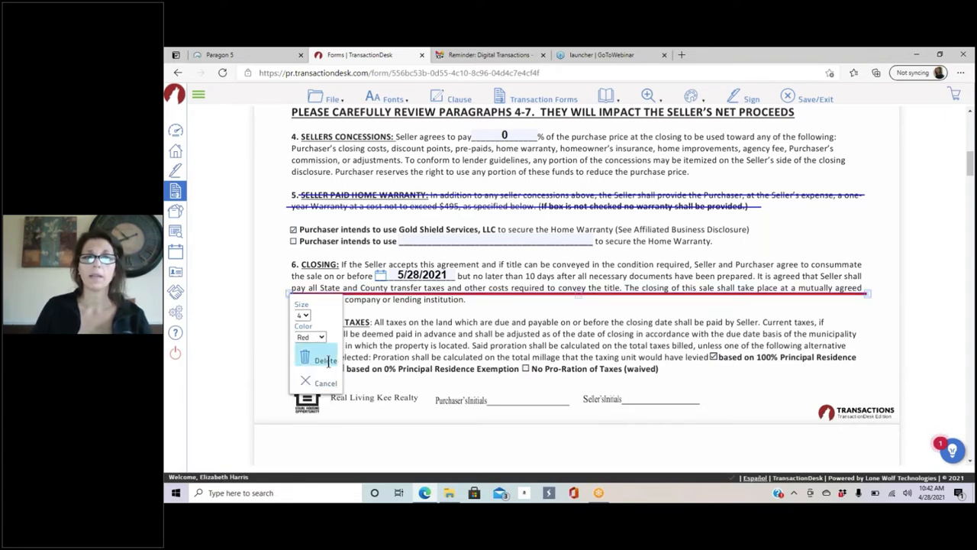
left_click(323, 359)
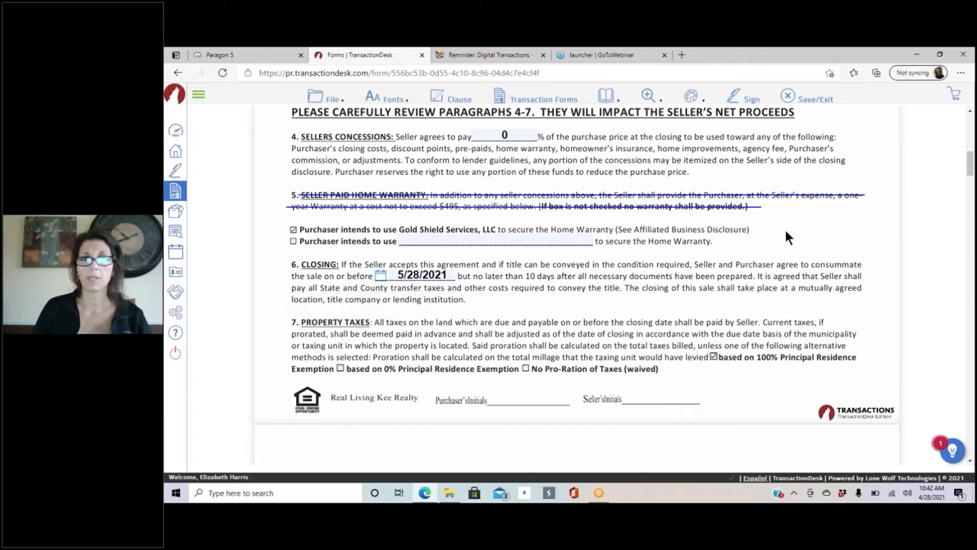
Step: Make the first strike-out size 4 and red, and turn the second strike-out red
left_click(655, 195)
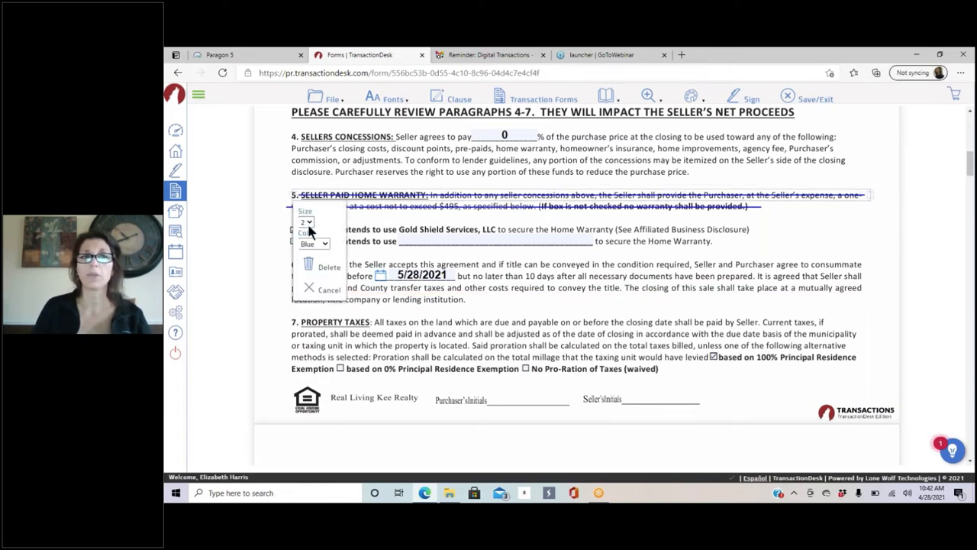
left_click(308, 223)
left_click(303, 287)
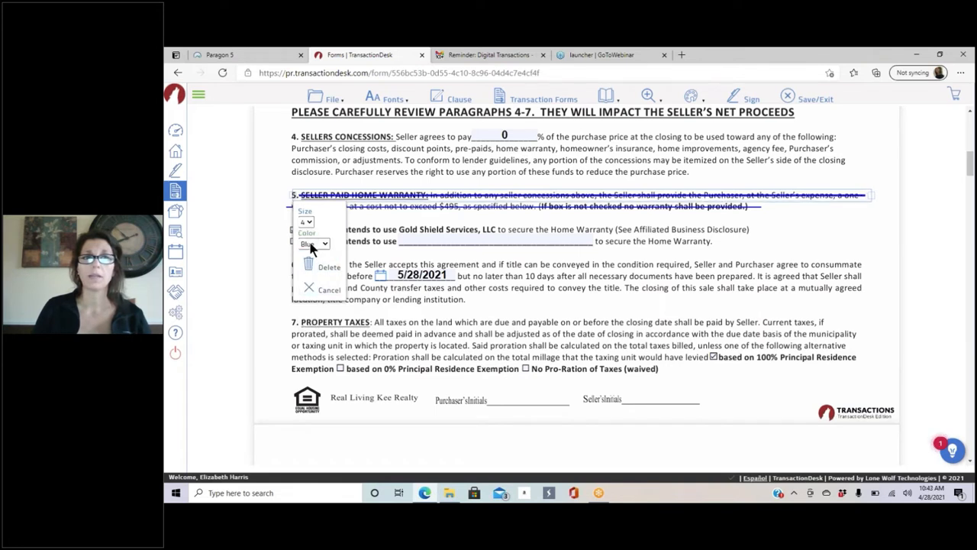
left_click(314, 244)
left_click(307, 277)
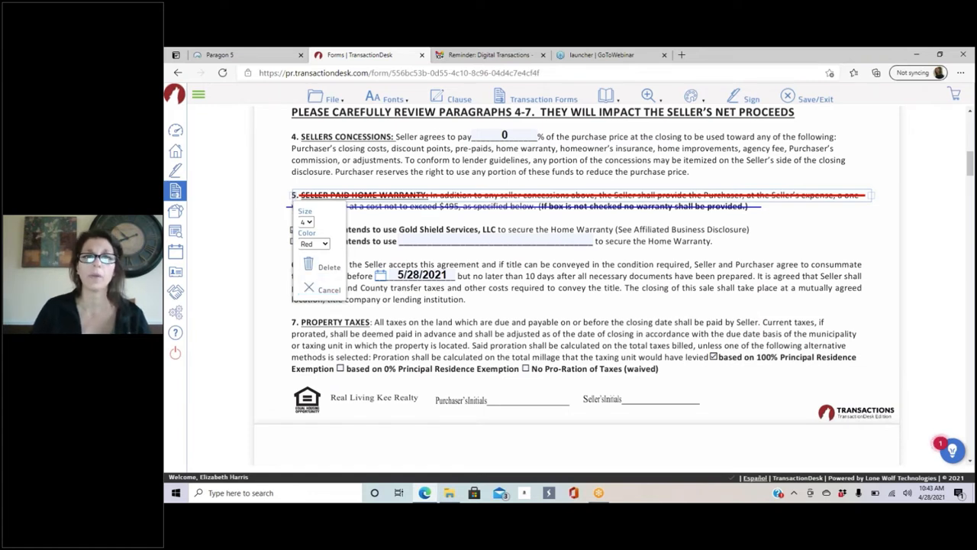
left_click(569, 207)
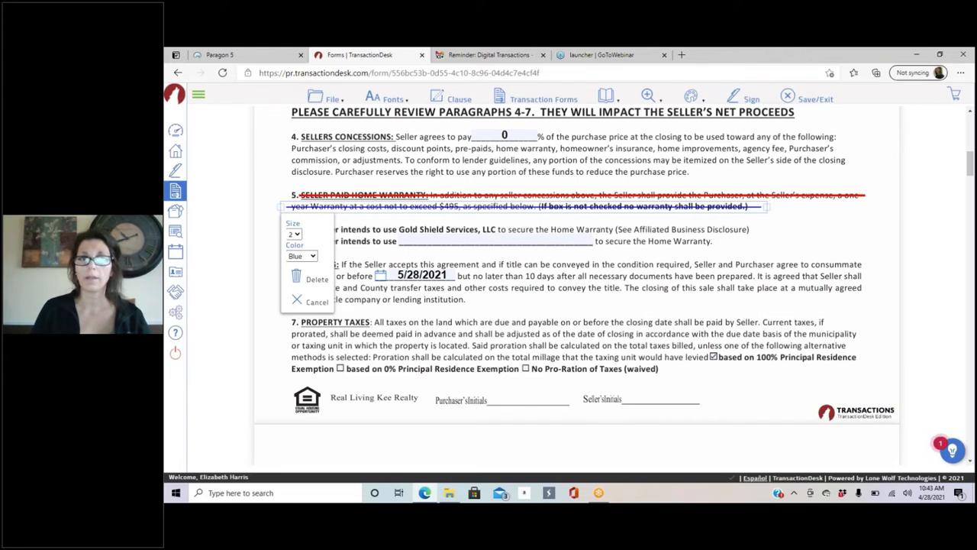
left_click(303, 255)
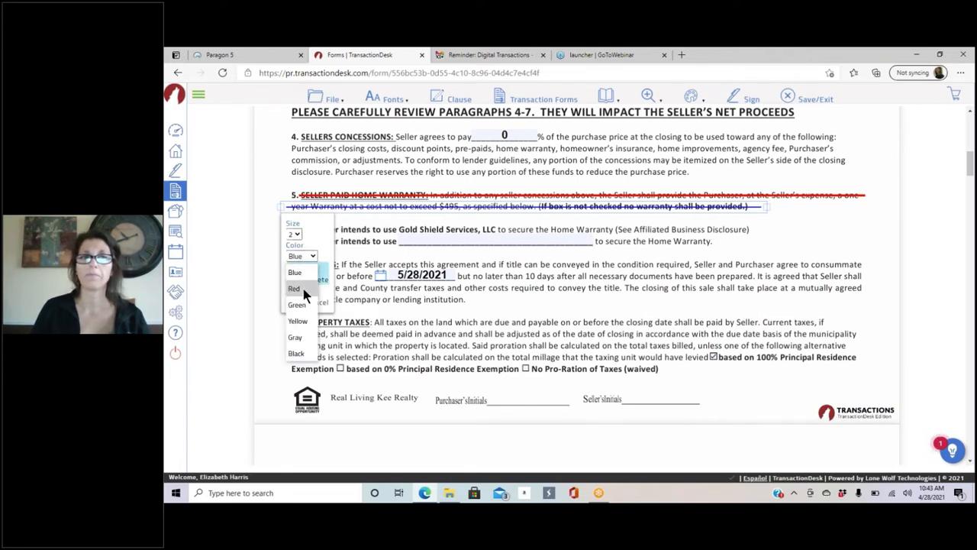
left_click(304, 289)
left_click(295, 234)
left_click(295, 234)
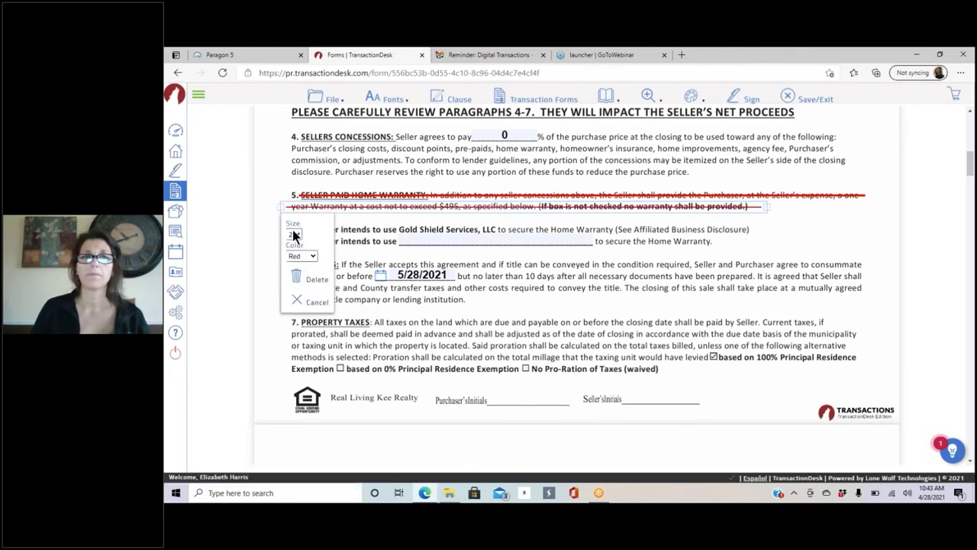
left_click(295, 232)
left_click(290, 336)
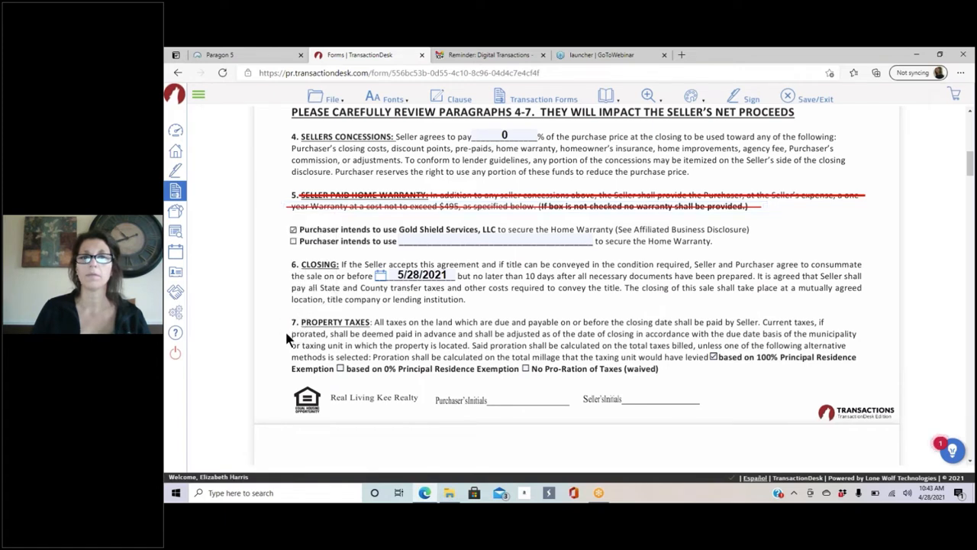
Step: Delete both strike-outs from paragraph 5
left_click(590, 207)
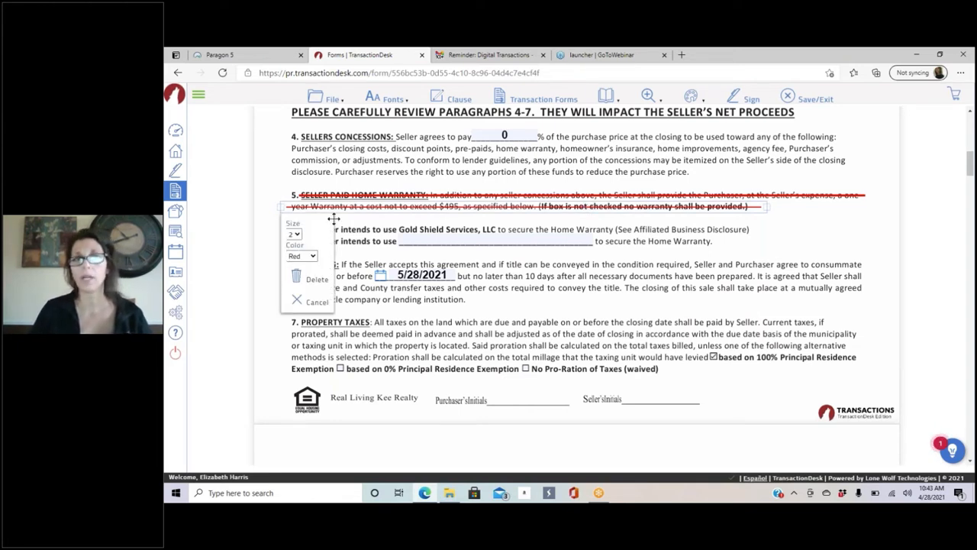
left_click(318, 279)
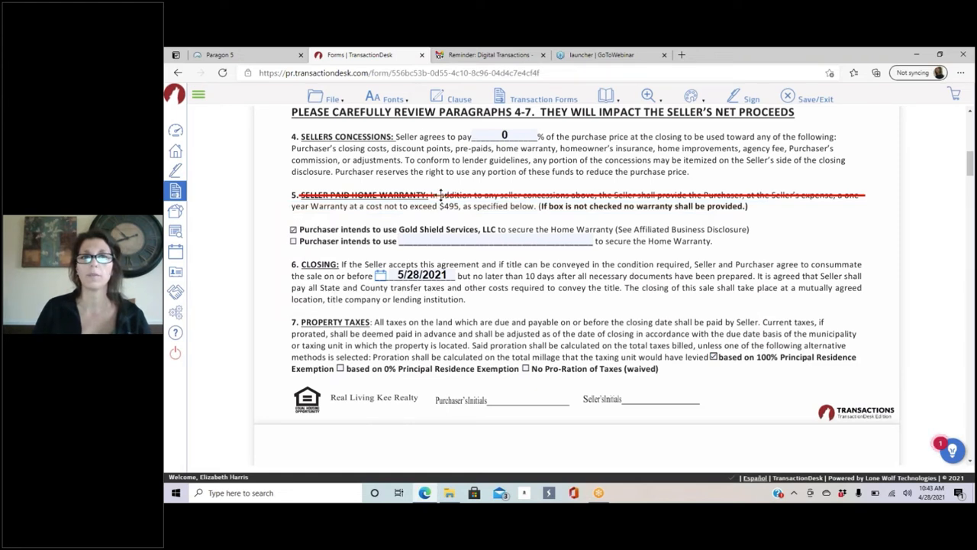
left_click(441, 196)
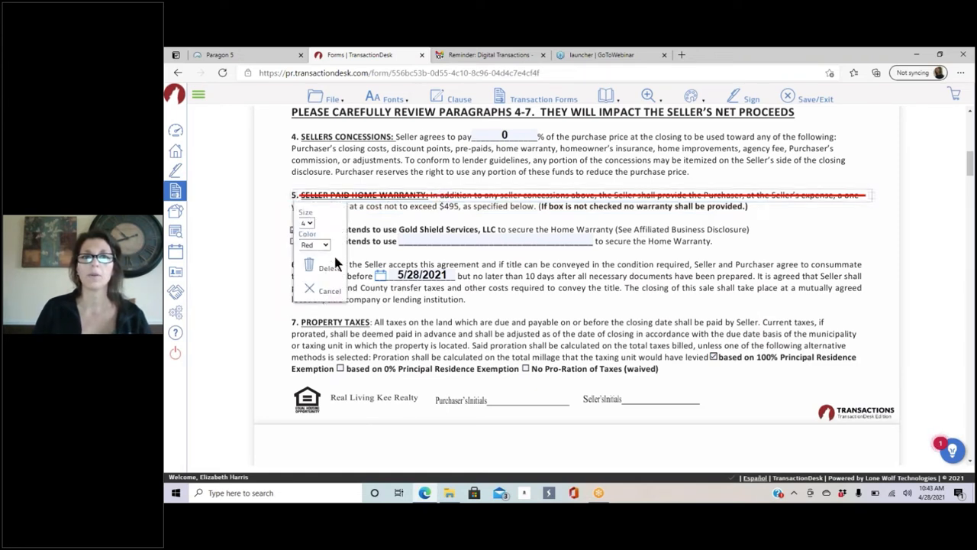
left_click(327, 269)
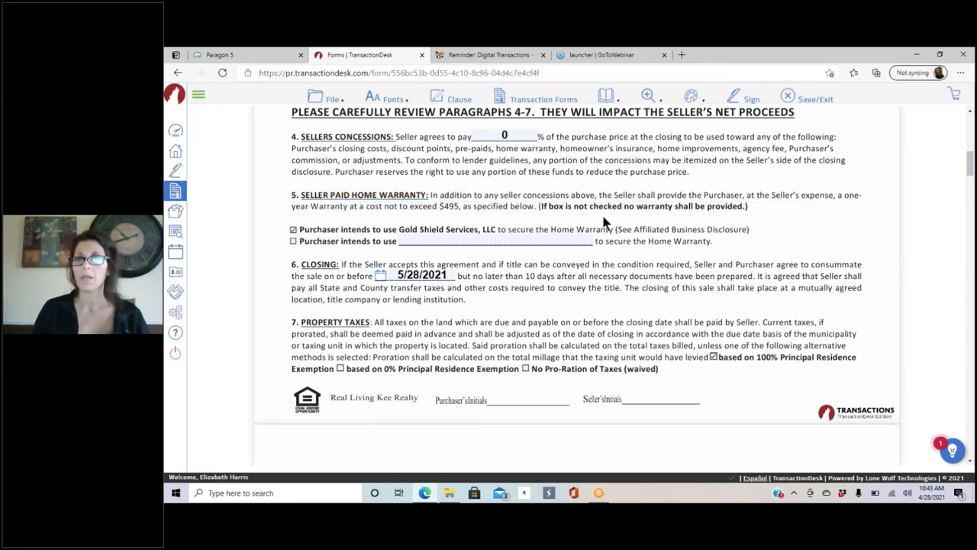
Step: Highlight the start of the Seller Paid Home Warranty paragraph
left_click(695, 99)
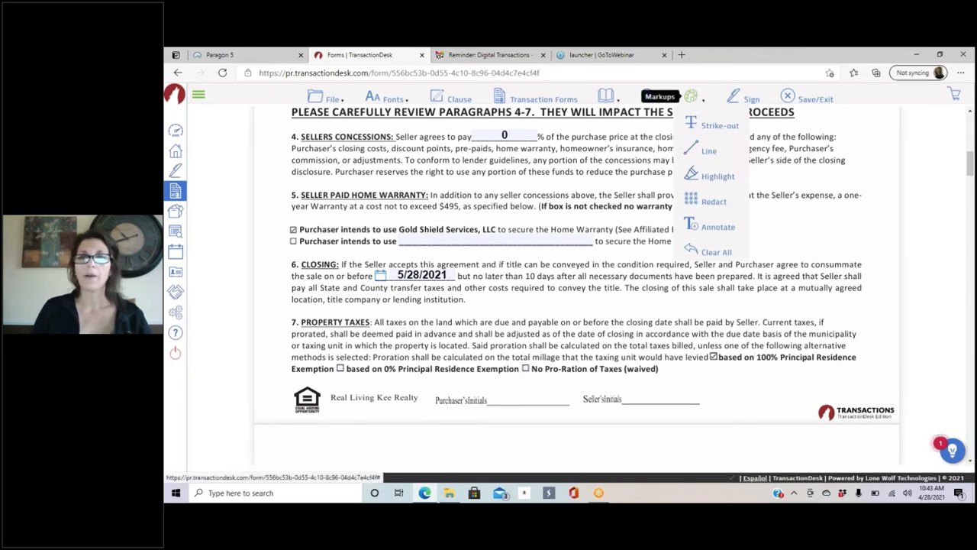
left_click(705, 180)
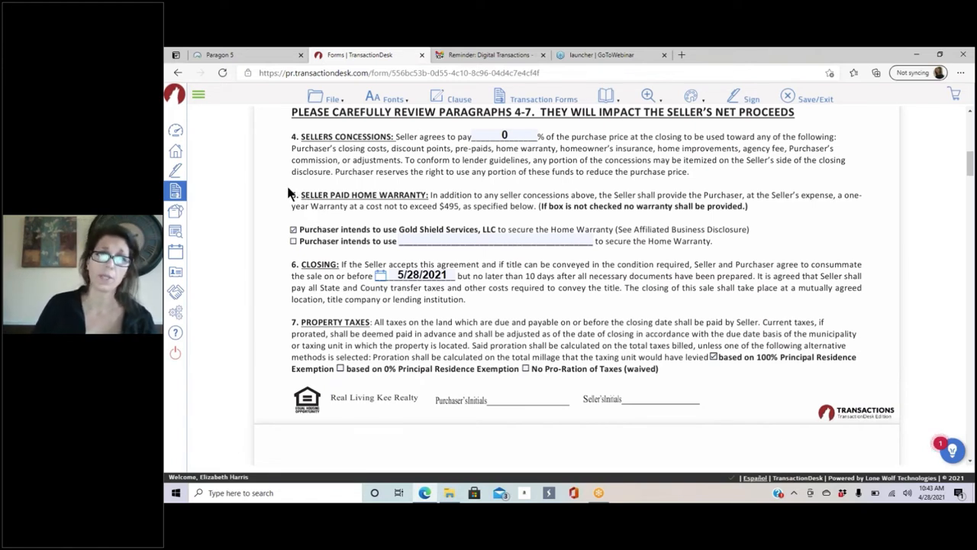
left_click_drag(282, 187, 366, 212)
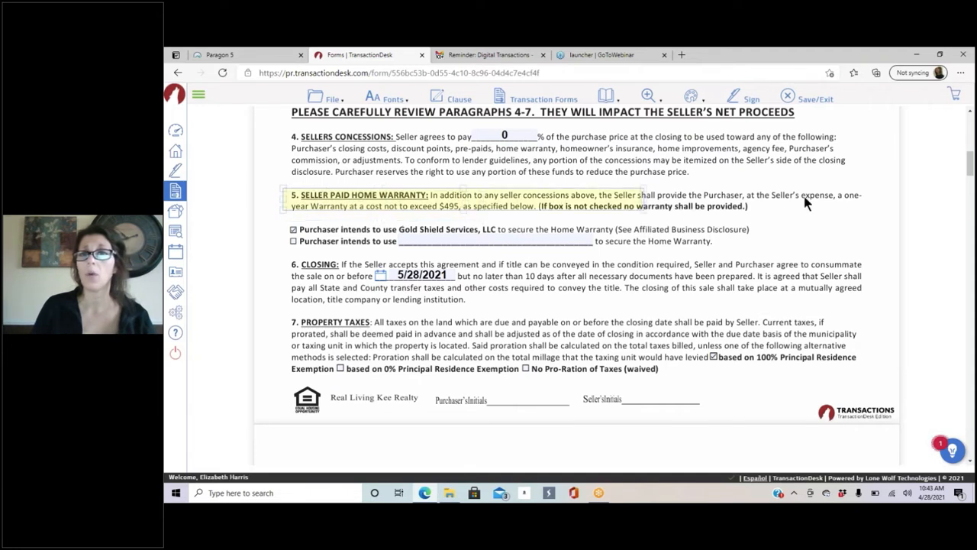
Step: Resize the paragraph 5 highlight, try red at 40% opacity, revert to yellow, then delete it
left_click_drag(868, 221, 865, 217)
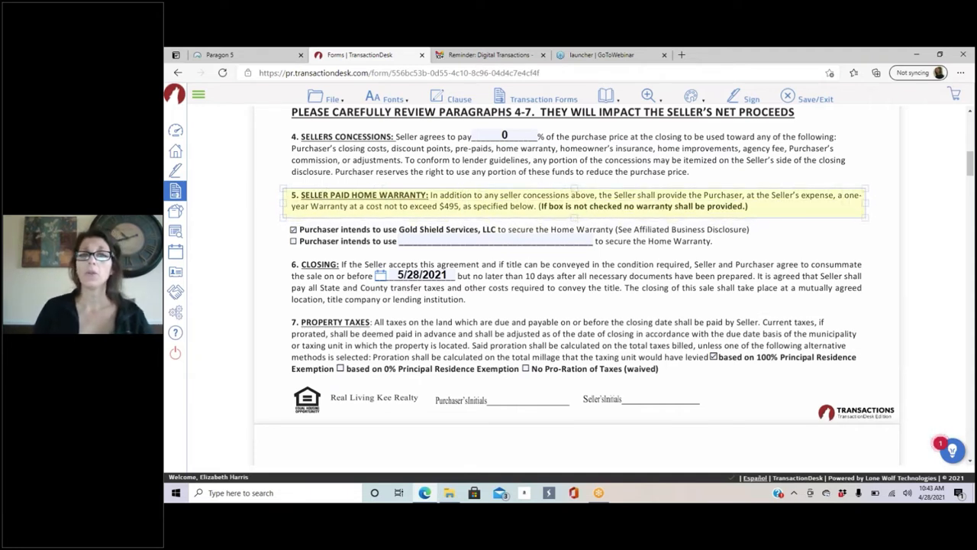
left_click(501, 202)
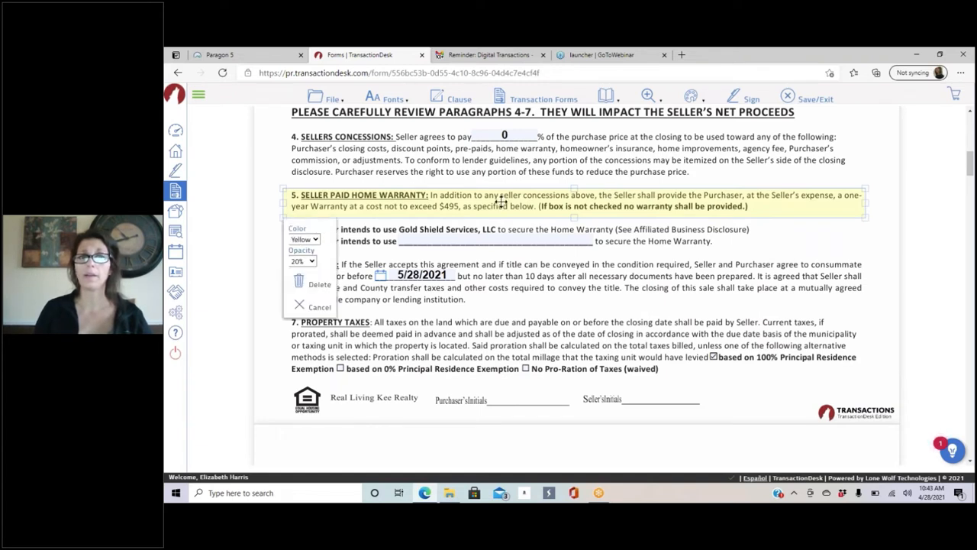
left_click(314, 241)
left_click(313, 273)
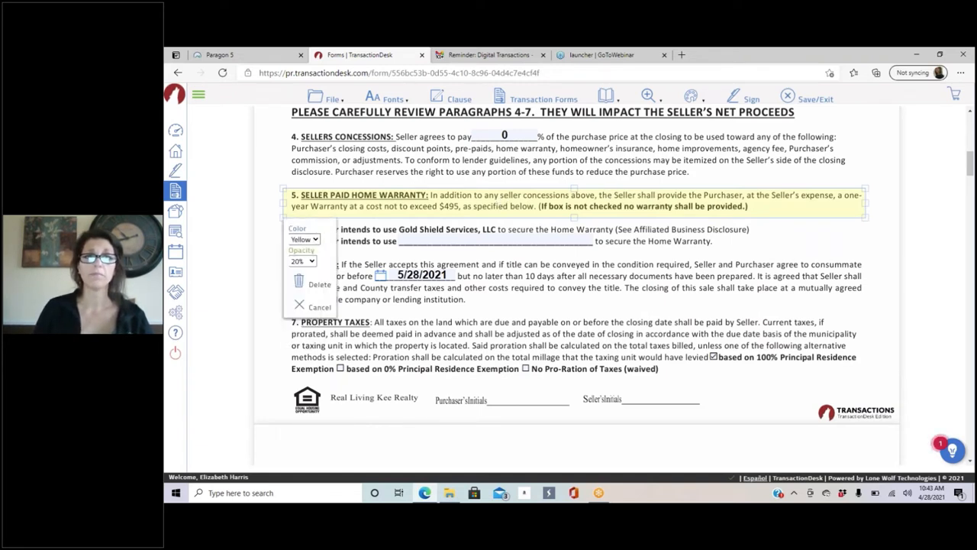
left_click(311, 262)
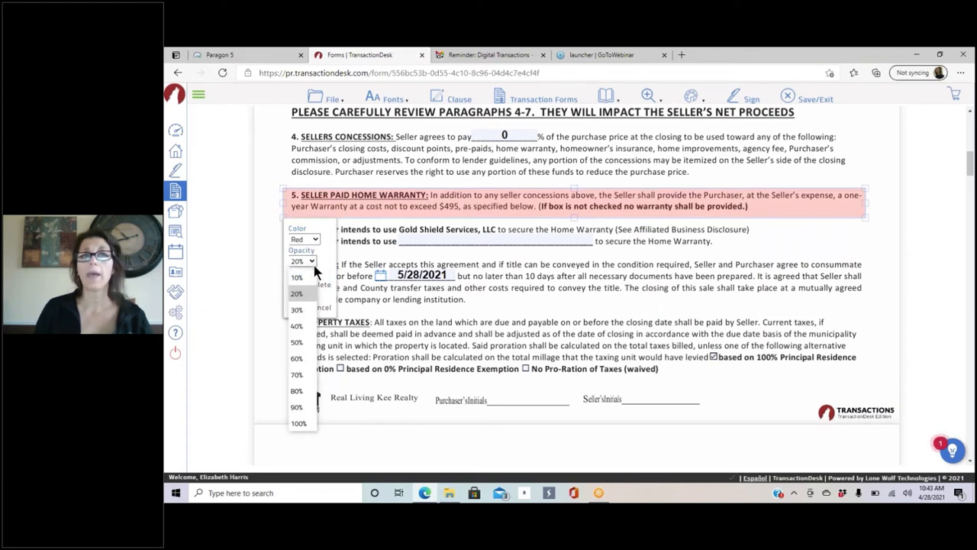
left_click(303, 328)
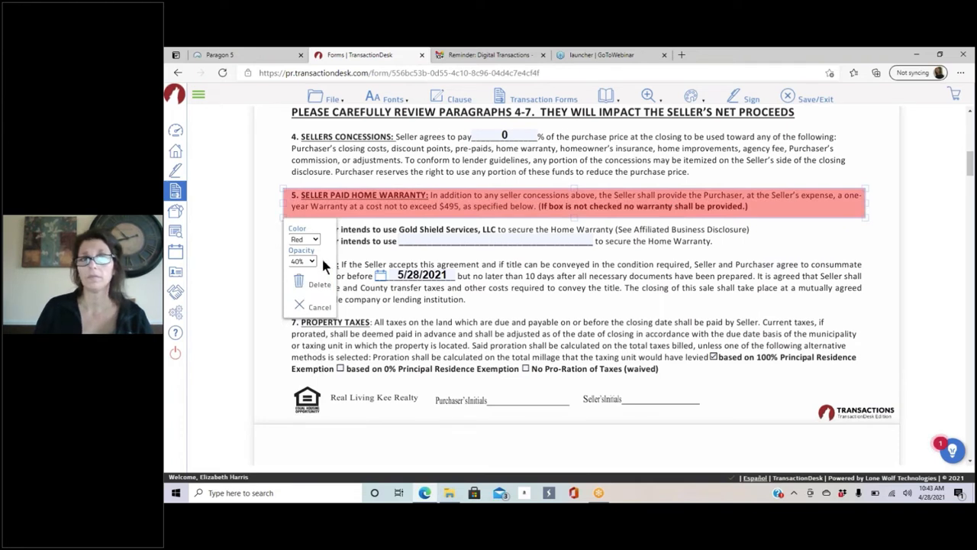
left_click(305, 238)
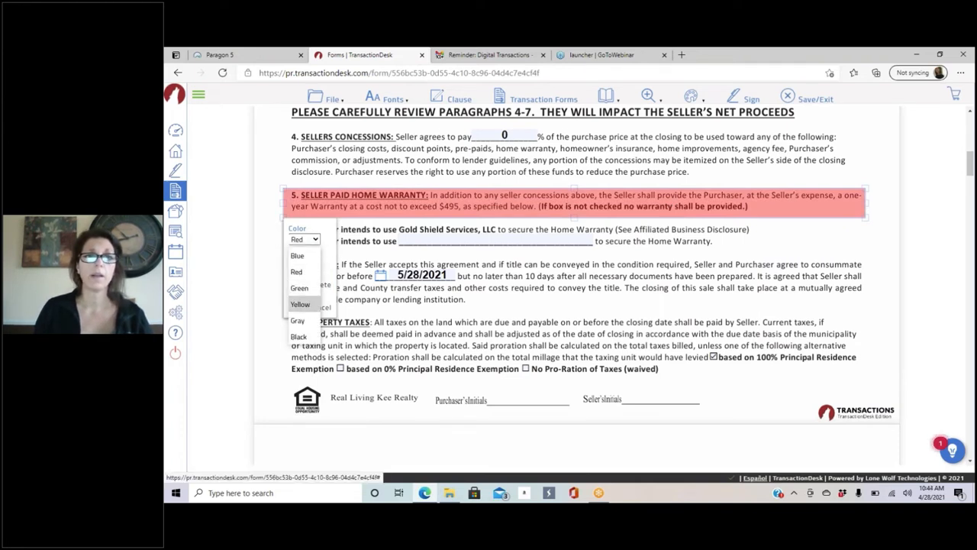
left_click(301, 304)
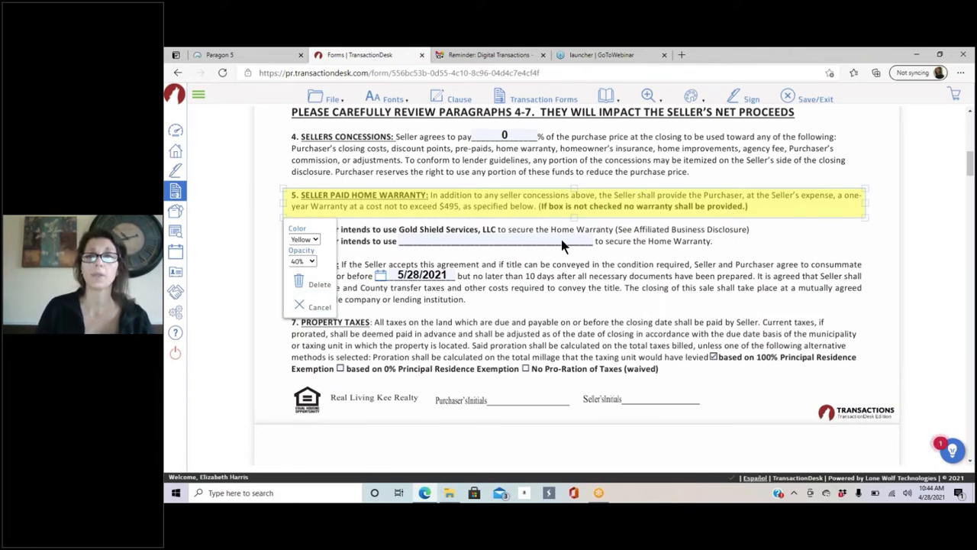
left_click(309, 284)
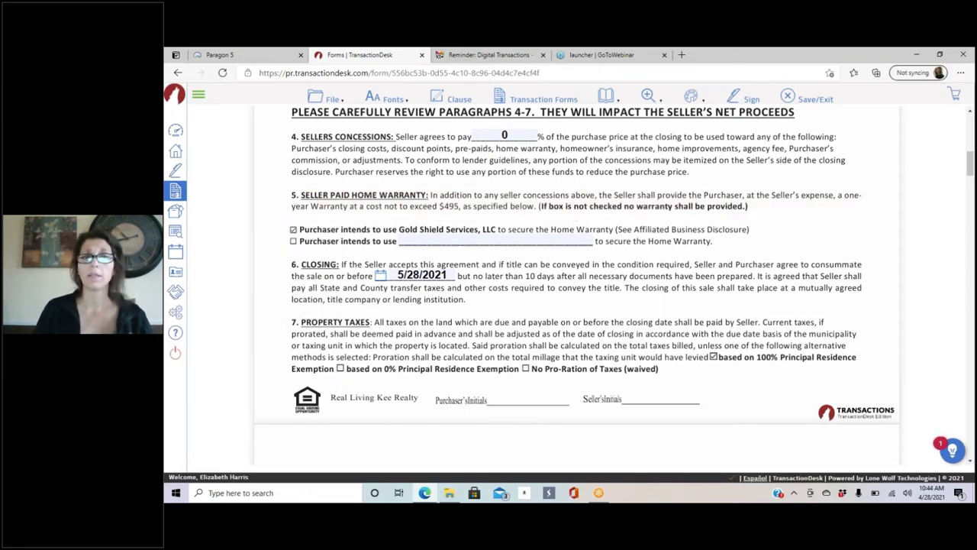
left_click(692, 97)
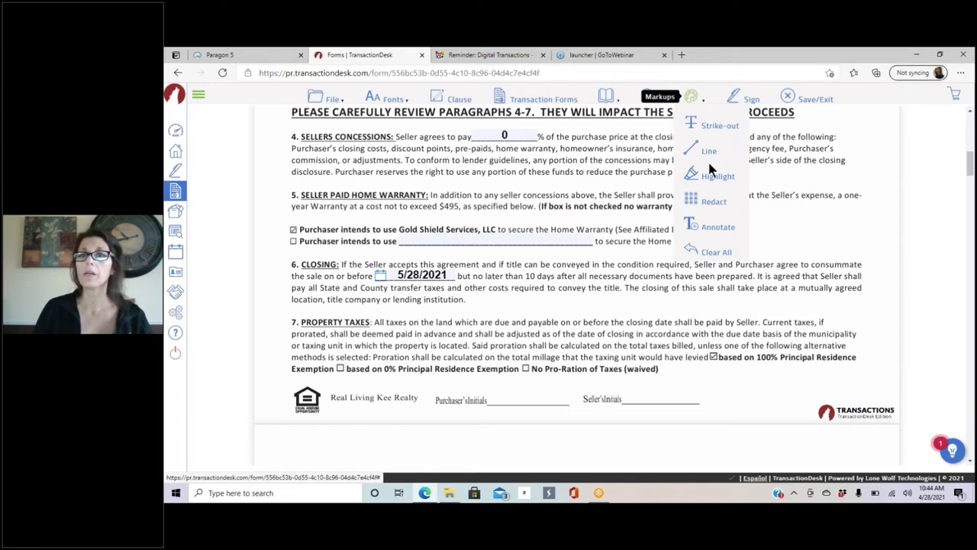
left_click(714, 201)
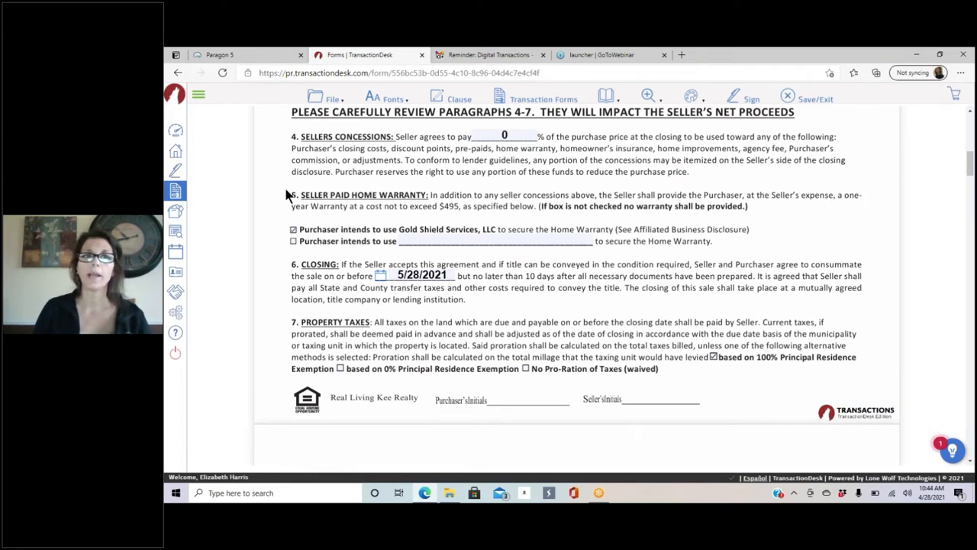
left_click_drag(288, 197, 873, 208)
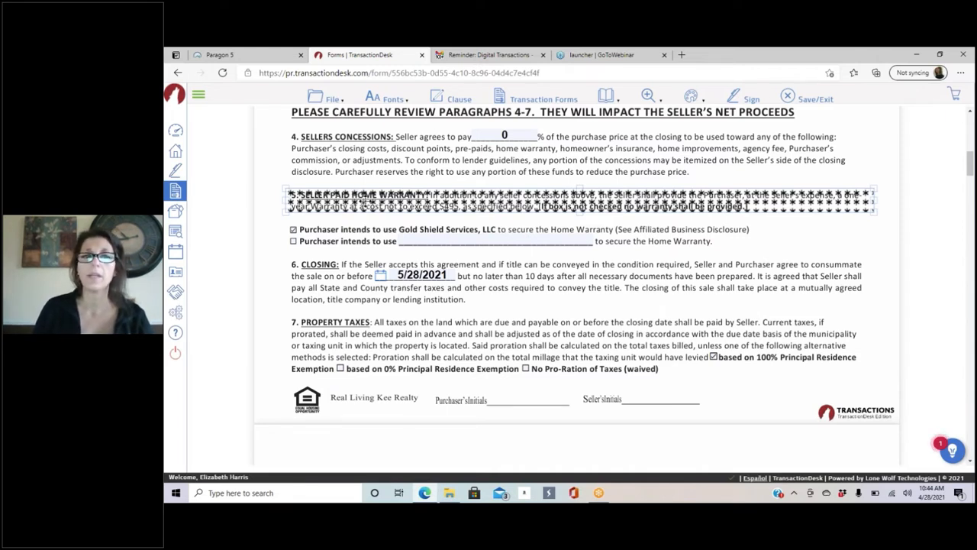
left_click(365, 204)
left_click_drag(365, 205, 364, 202)
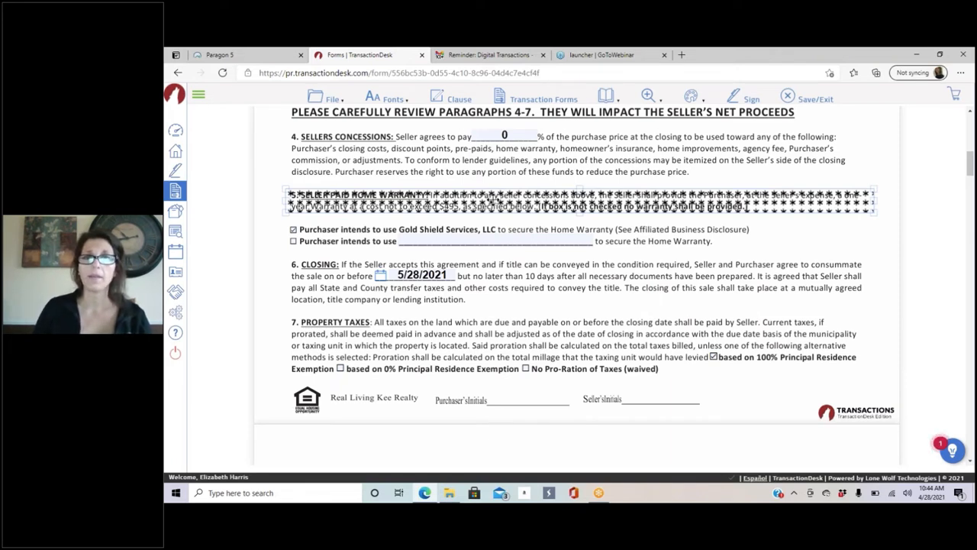
left_click(490, 196)
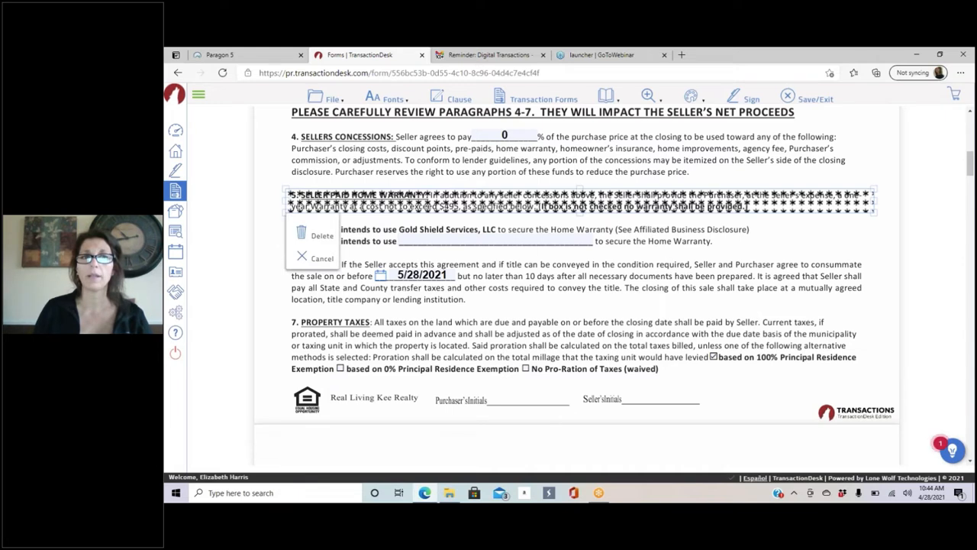
left_click(319, 233)
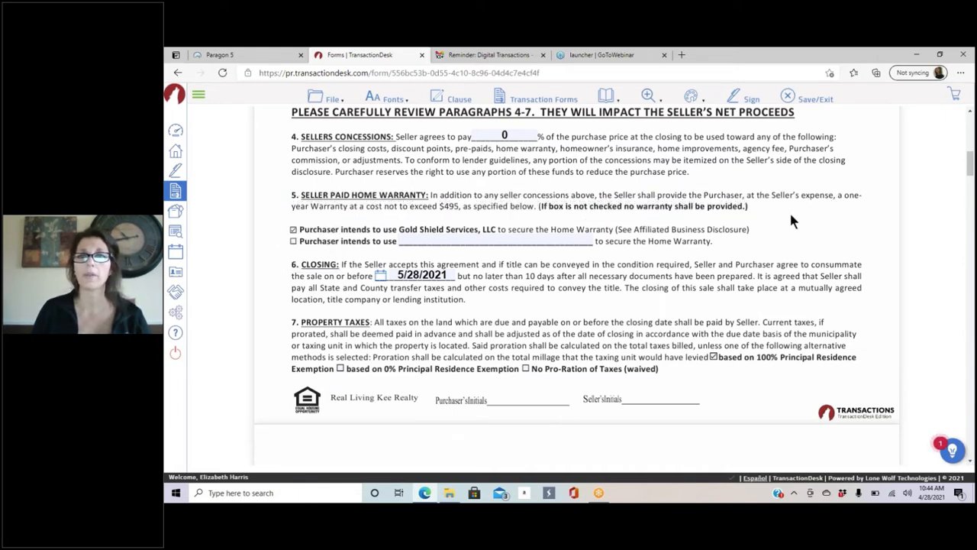
Step: Scroll down the agreement to paragraph 34, Private Inspection(s) Option, and paragraphs 35–36
left_click(693, 96)
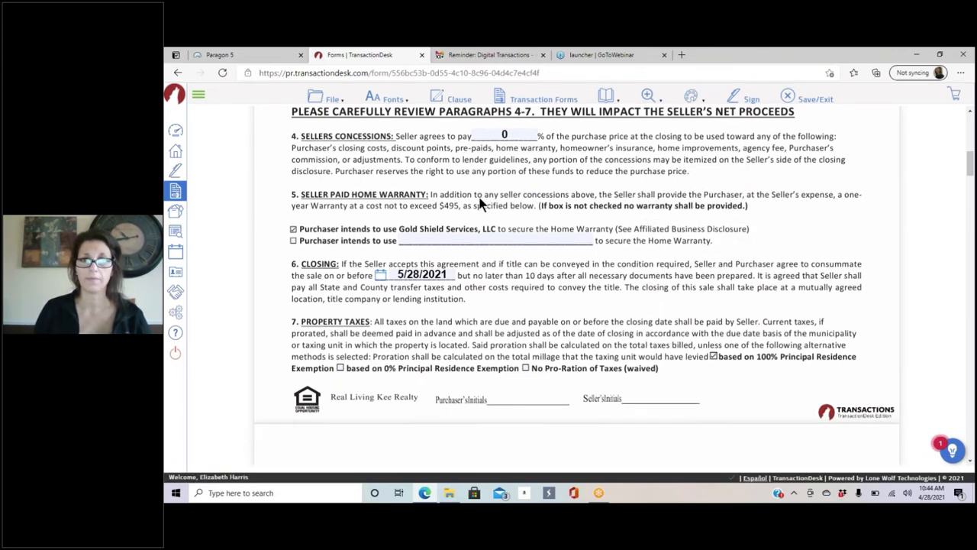
scroll(546, 238, "down", 4)
scroll(539, 241, "down", 10)
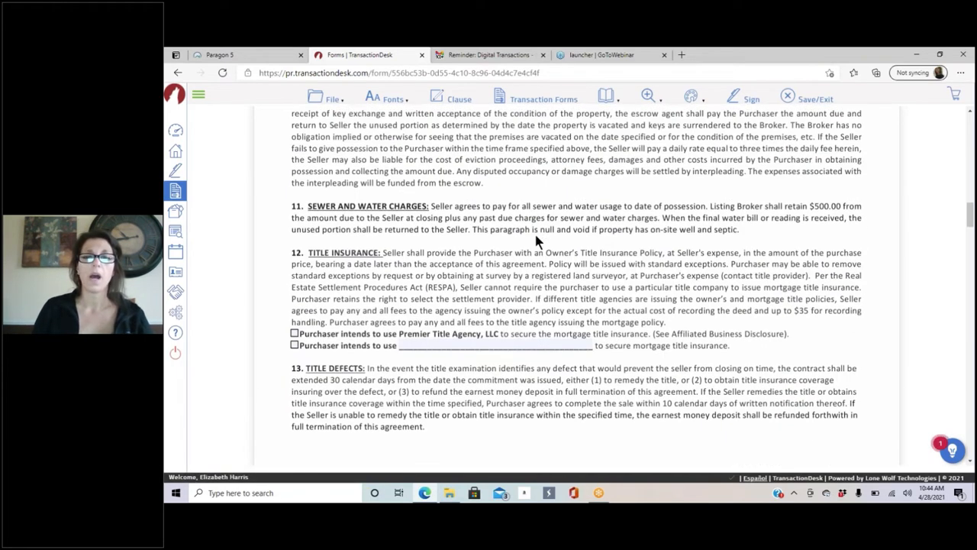
scroll(538, 243, "down", 5)
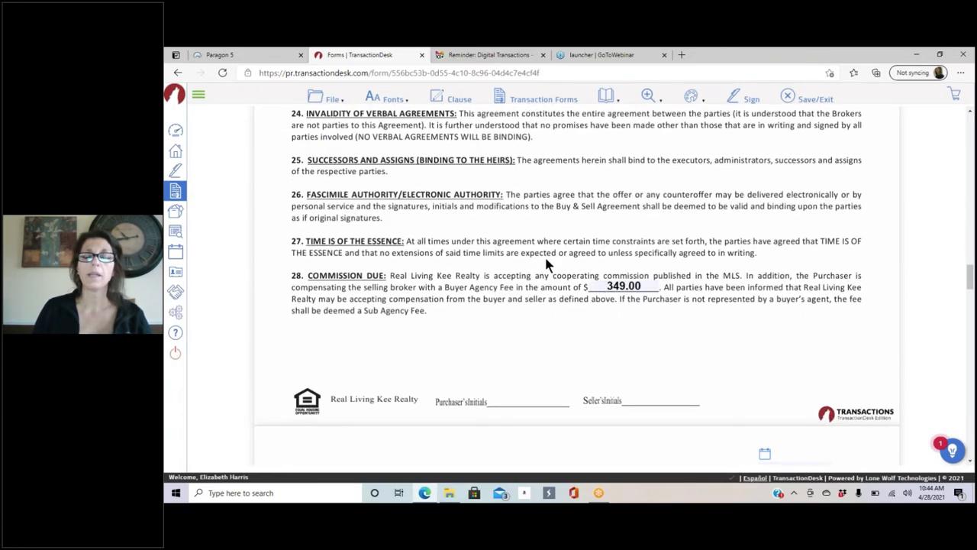
scroll(545, 246, "up", 1)
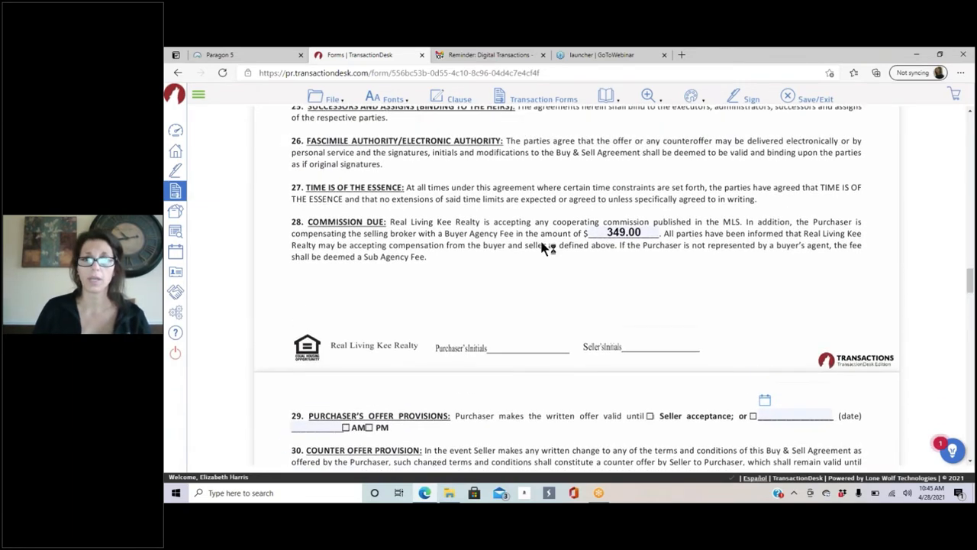
scroll(465, 298, "down", 4)
scroll(374, 299, "down", 4)
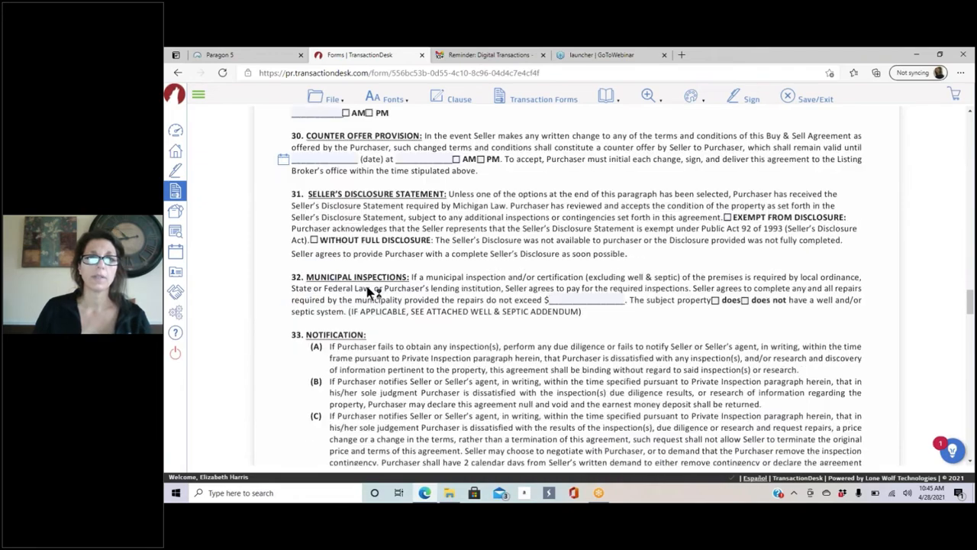
scroll(433, 260, "down", 4)
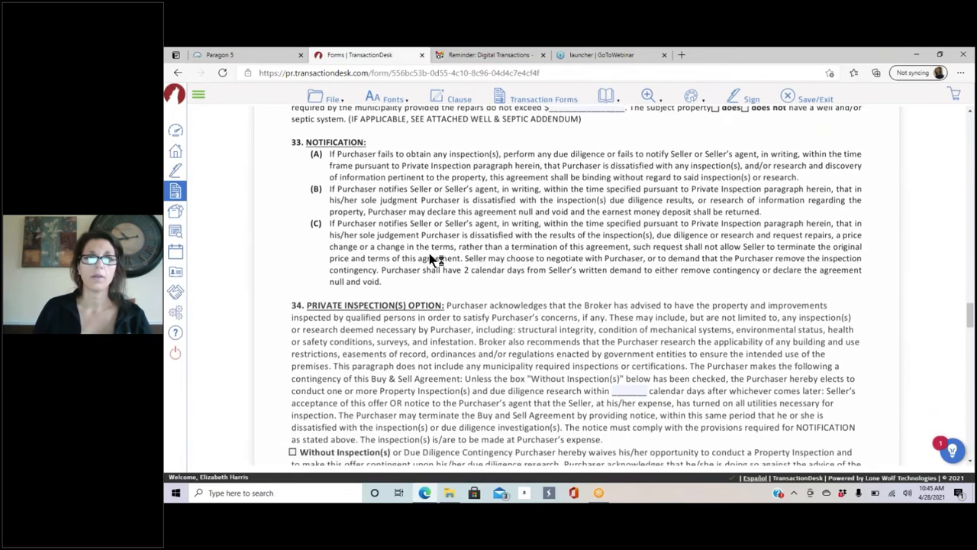
scroll(339, 258, "up", 3)
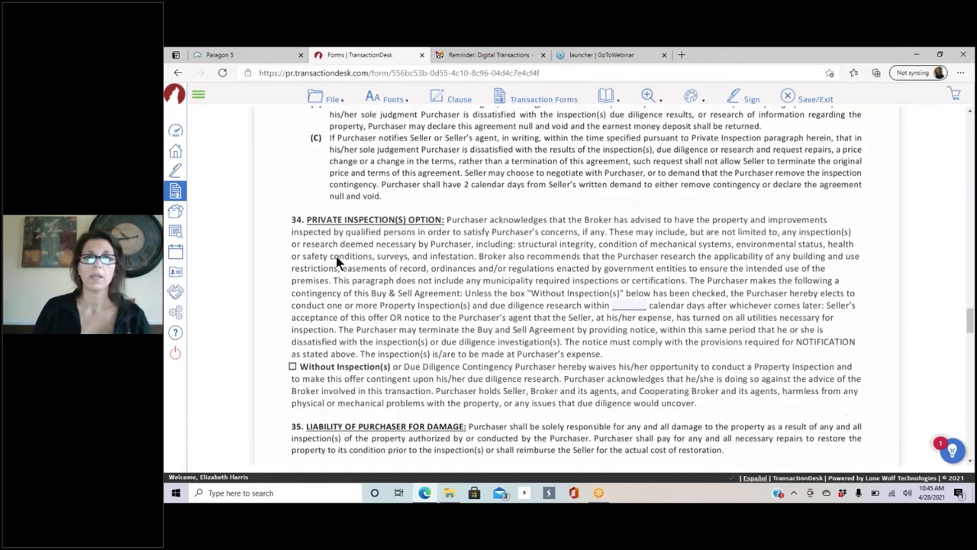
scroll(545, 290, "down", 2)
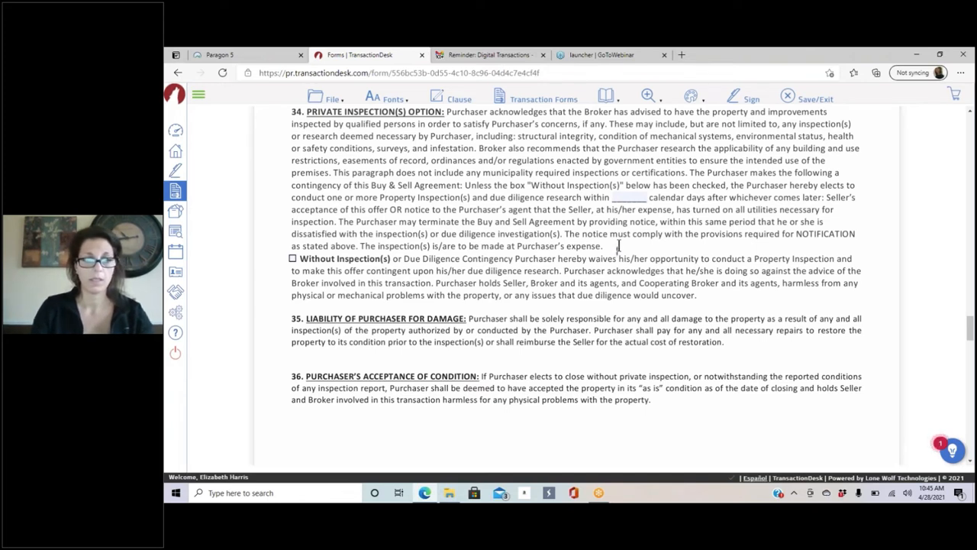
Step: Add the note 'Buyer will waive pool inspection' after paragraph 34, widened to fit one line
type("yer")
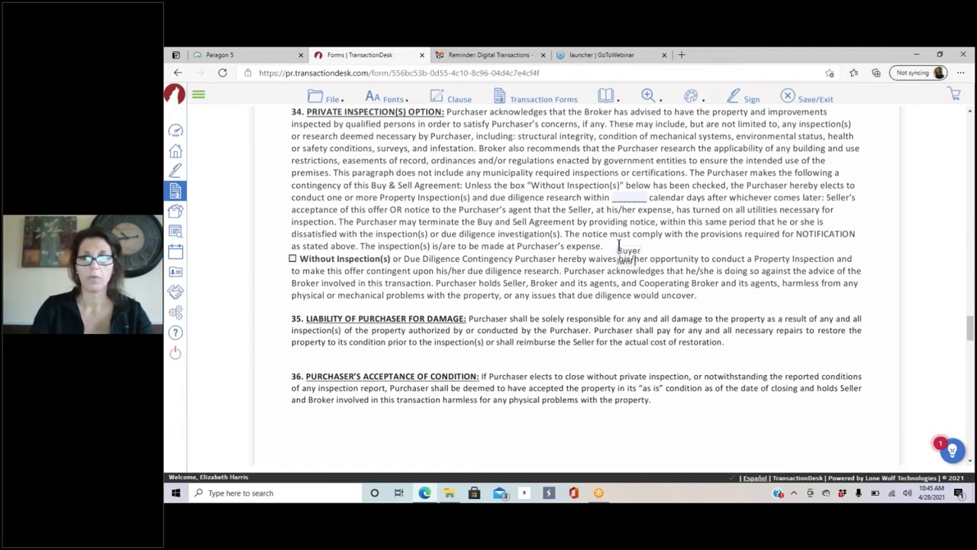
type(" iwll waive paol")
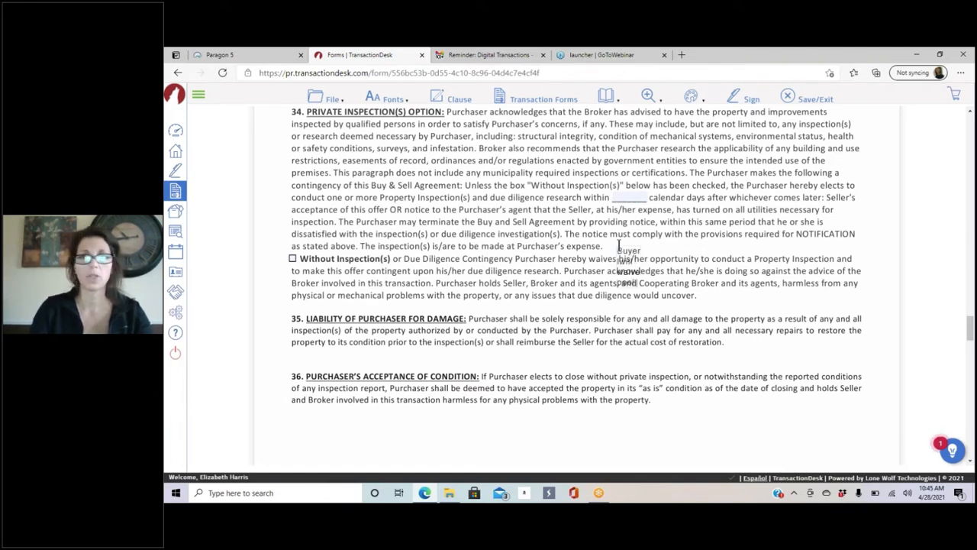
type(" inspection")
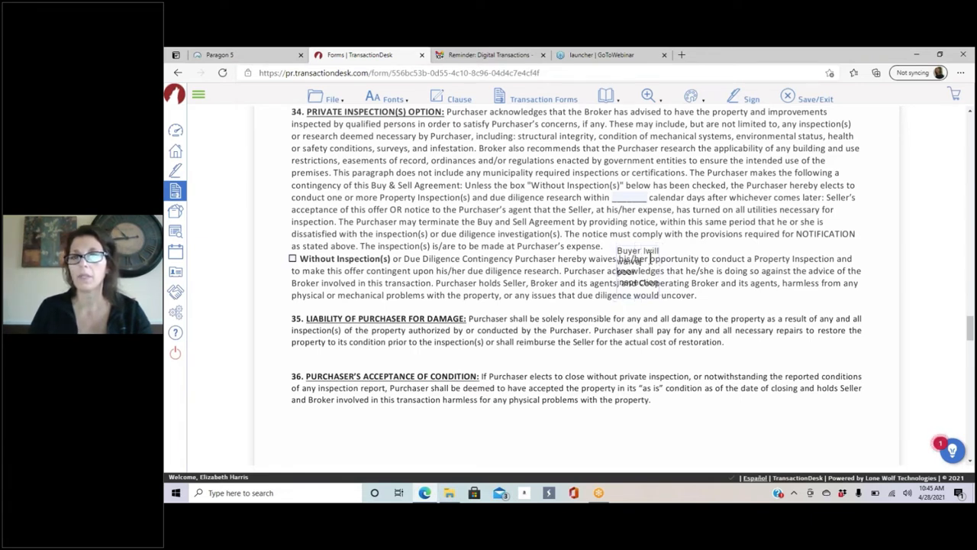
left_click(645, 252)
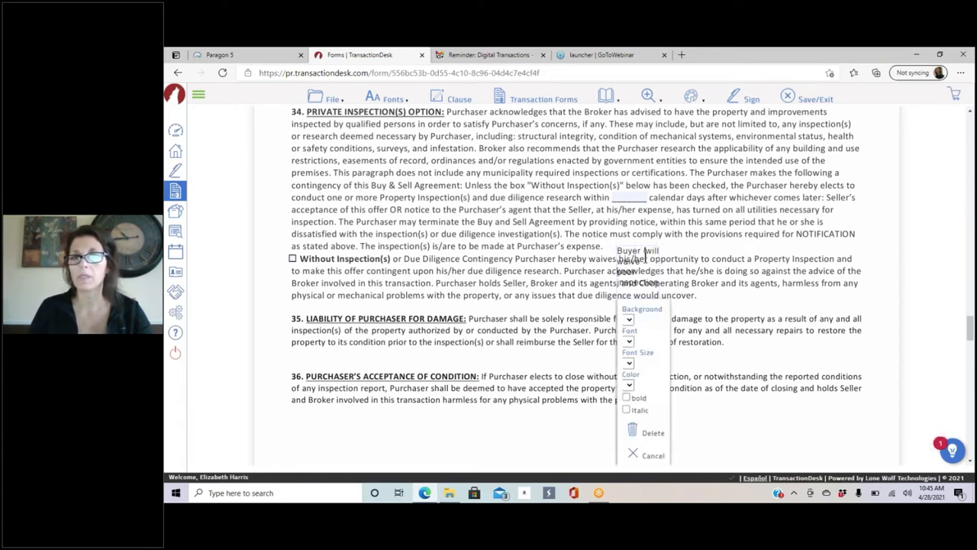
left_click(692, 261)
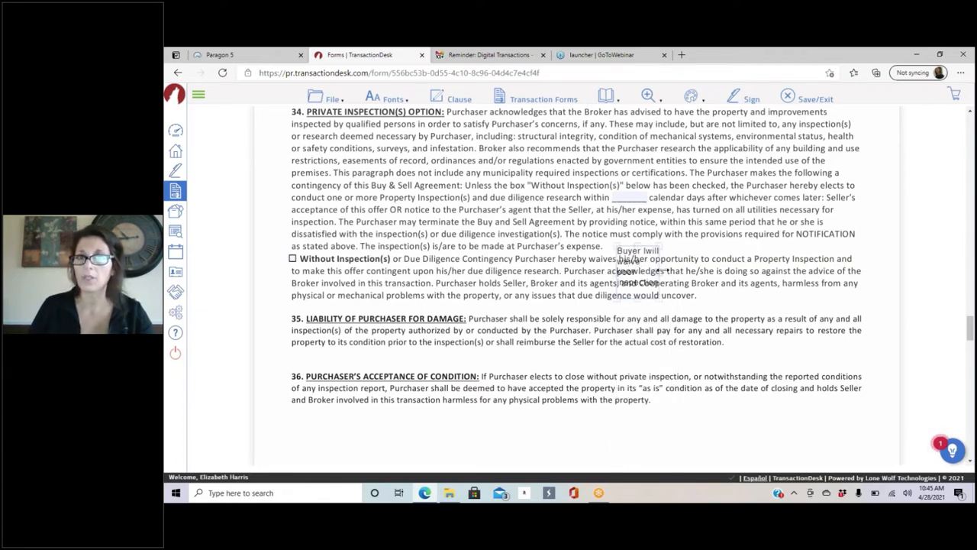
left_click_drag(665, 271, 818, 244)
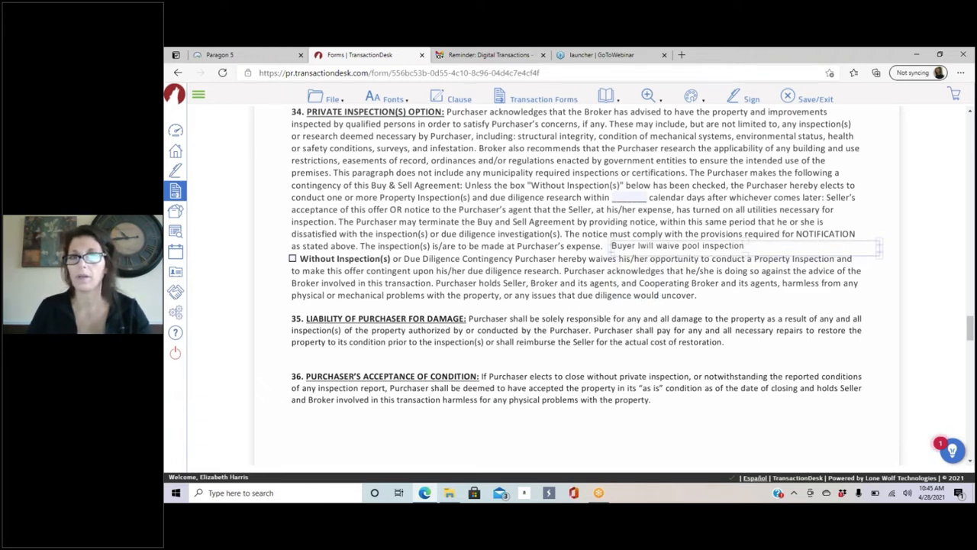
left_click(640, 246)
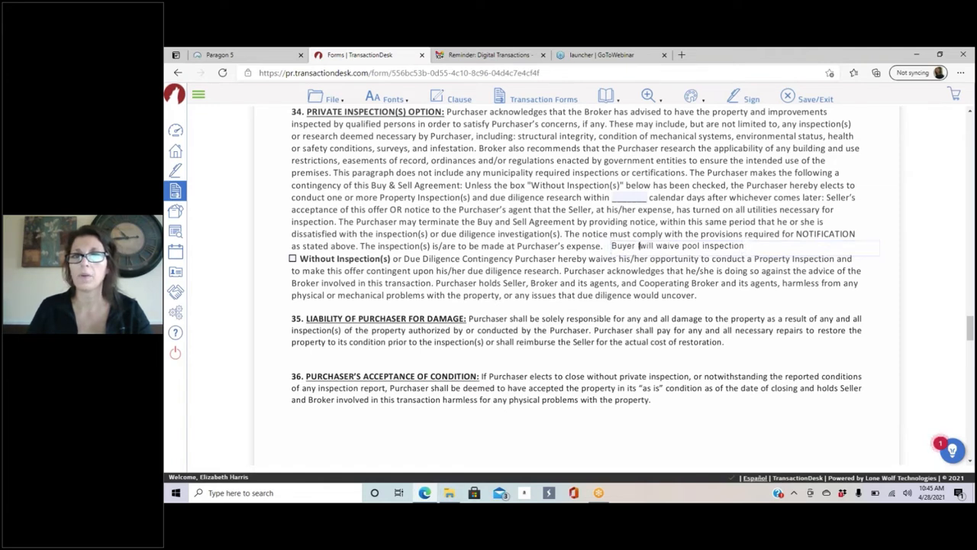
key("BackSpace")
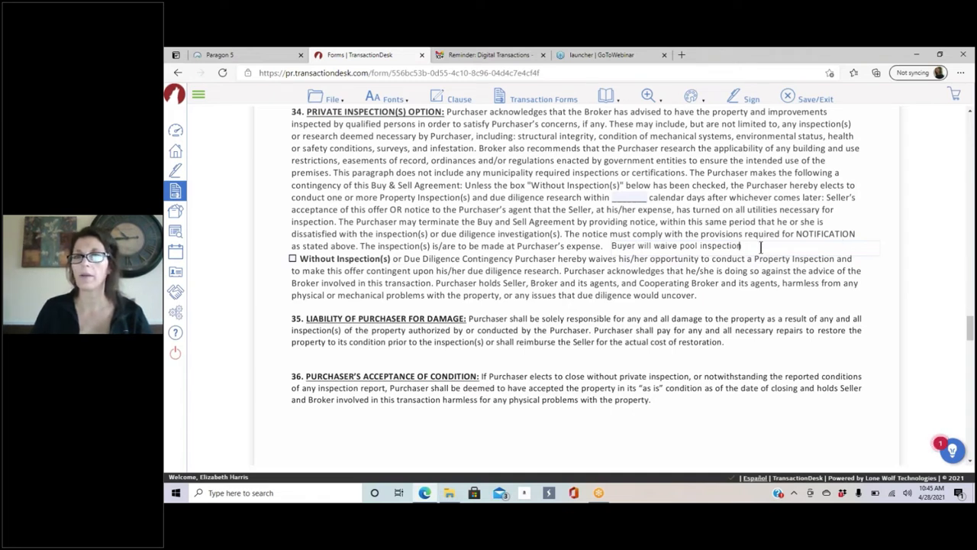
left_click(645, 247)
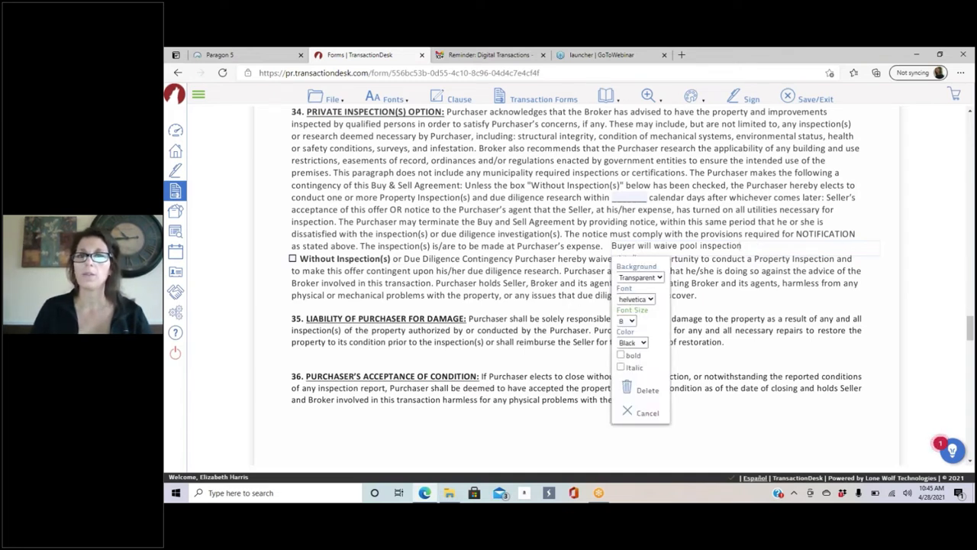
Step: Give the pool-inspection note a white background
left_click(637, 277)
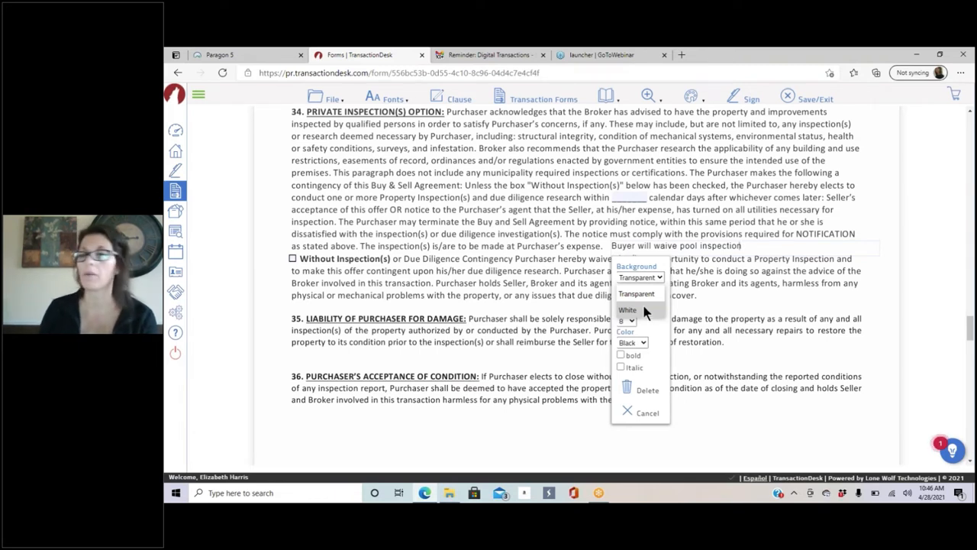
left_click(644, 311)
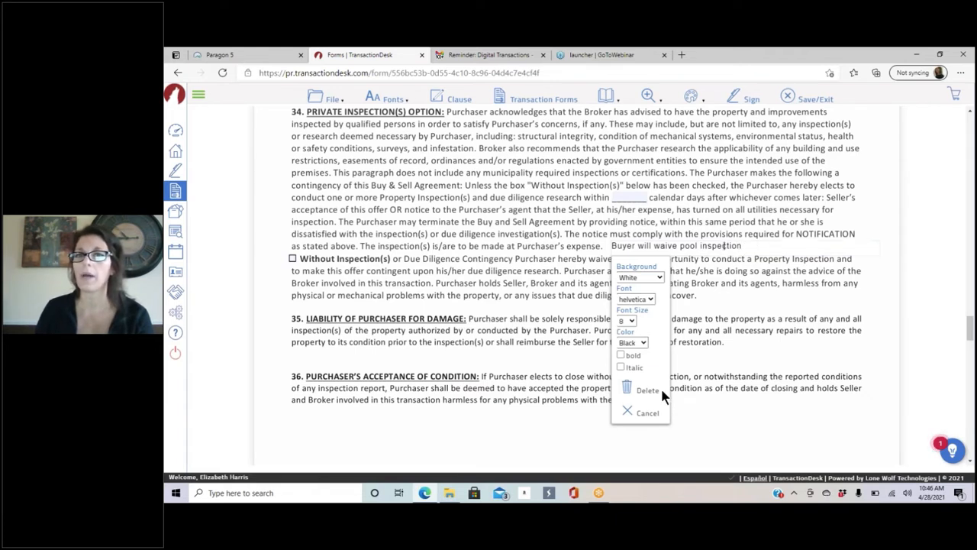
left_click(641, 413)
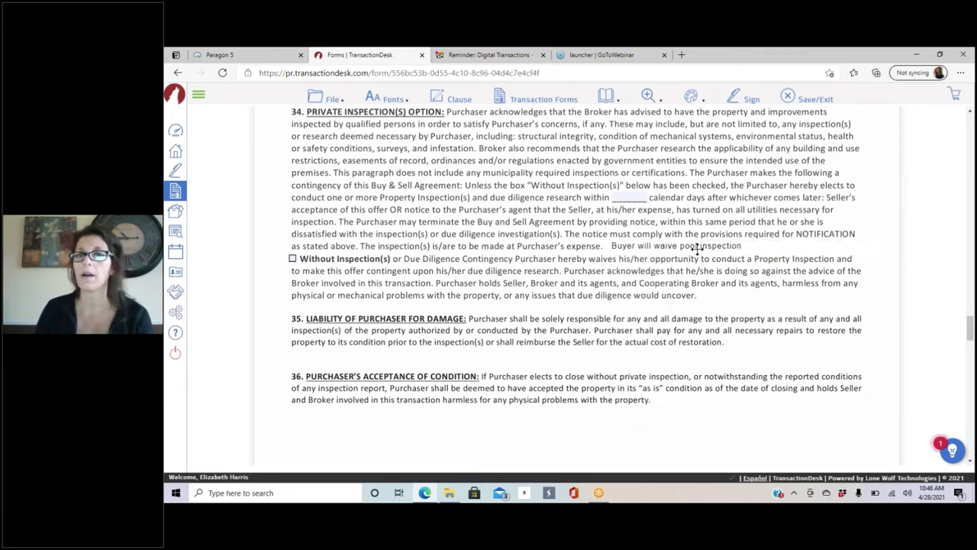
Step: Reposition the note beside Purchaser's expense in paragraph 34 with a transparent background
left_click_drag(696, 249, 575, 213)
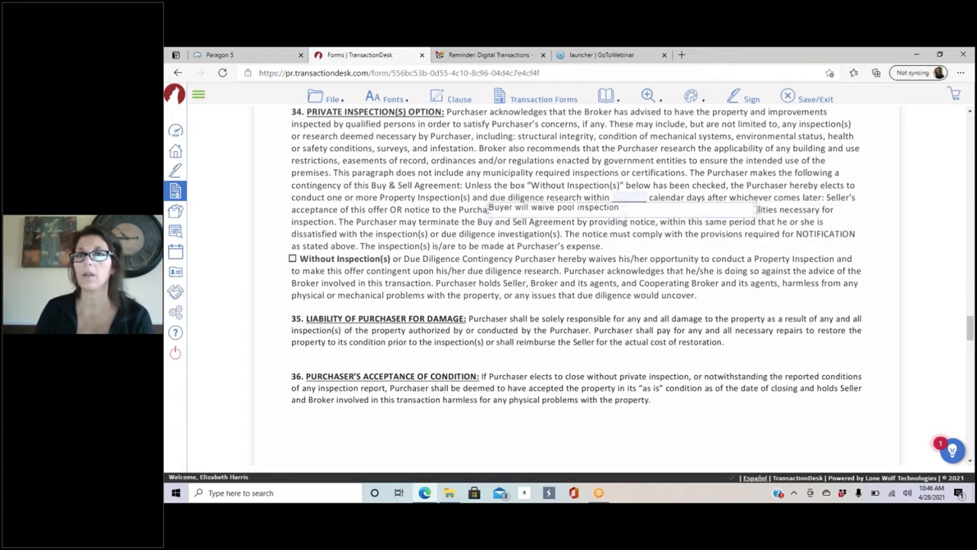
mouse_move(755, 215)
left_mouse_down()
mouse_move(757, 349)
mouse_move(734, 208)
mouse_move(740, 214)
left_mouse_up()
left_click(639, 209)
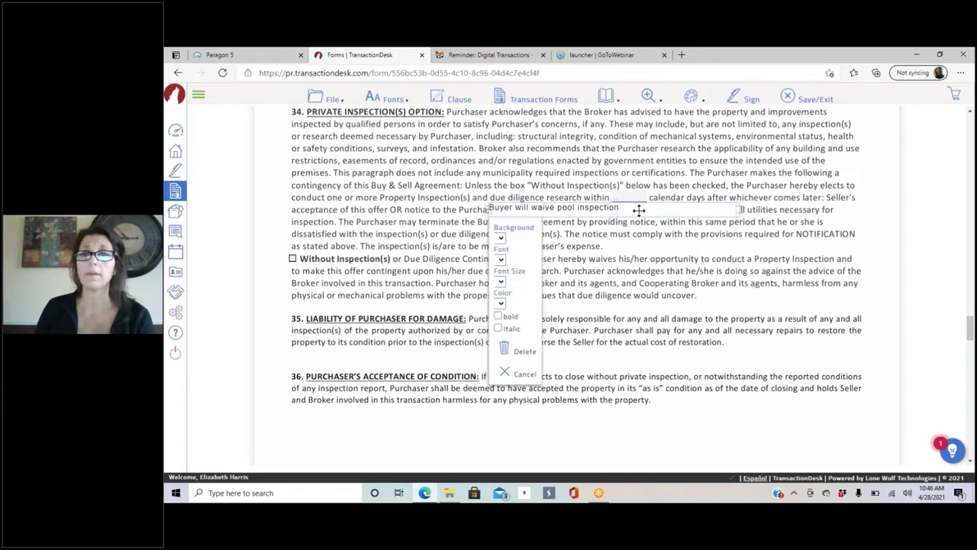
left_click(536, 238)
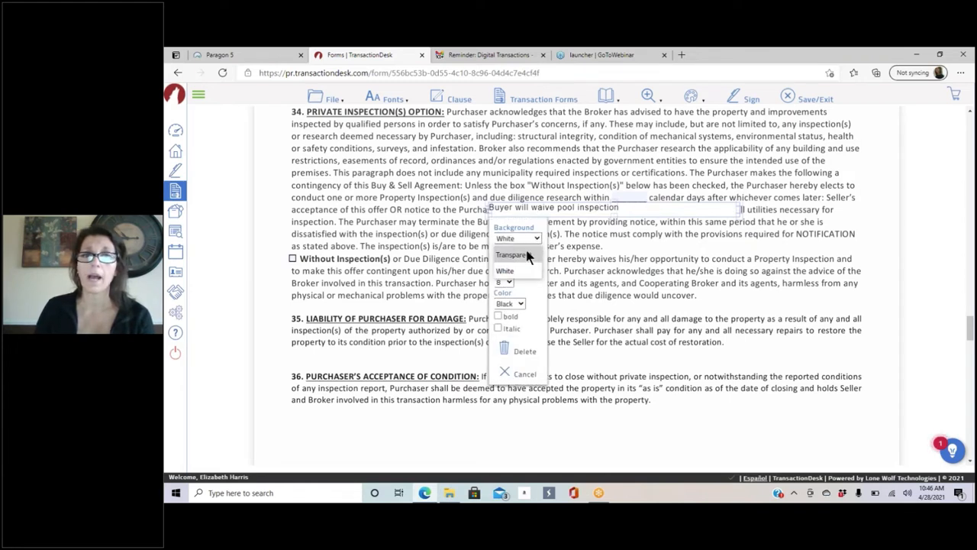
left_click(518, 254)
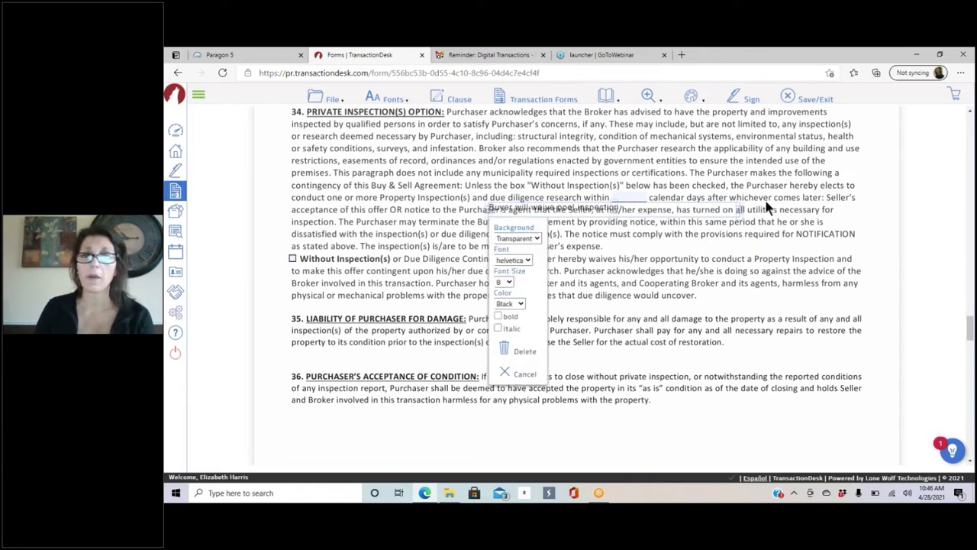
left_click(739, 230)
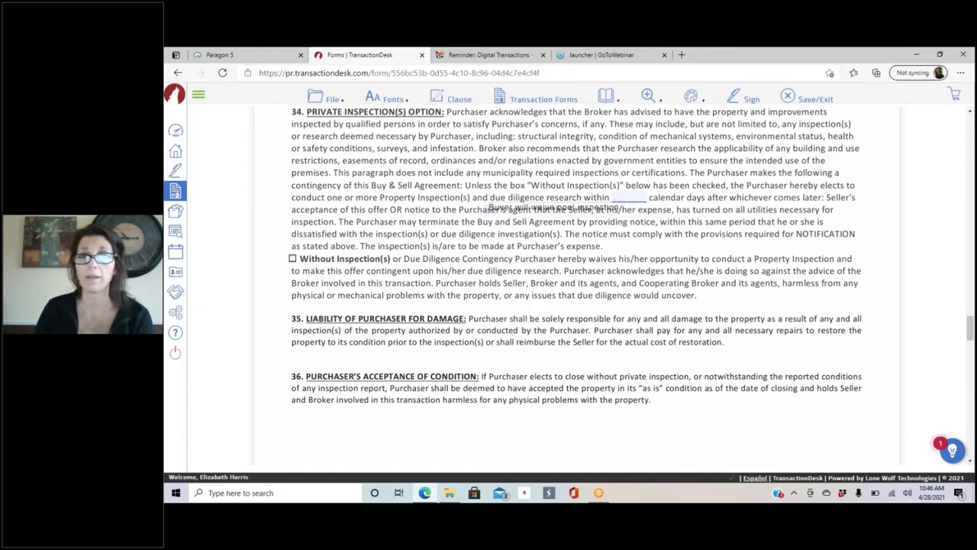
left_click_drag(616, 207, 743, 197)
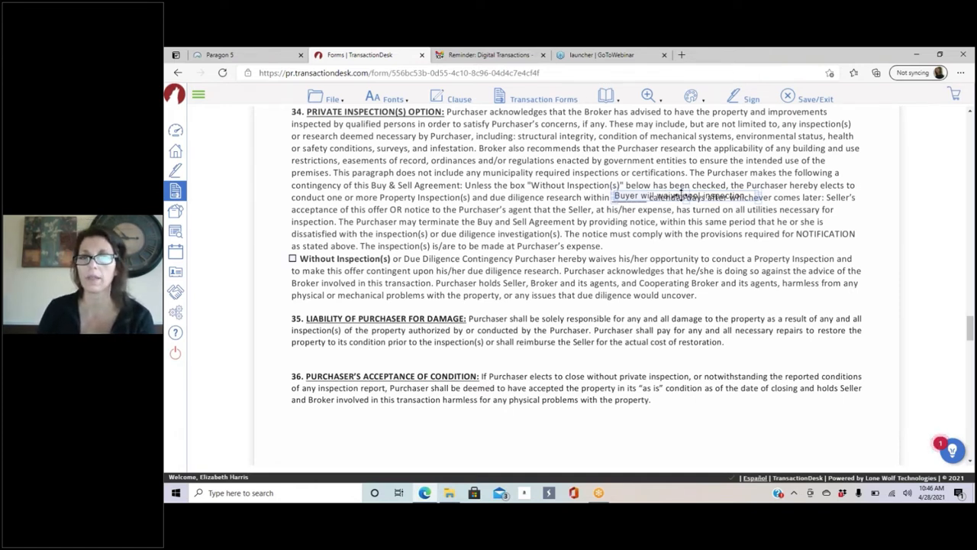
left_click_drag(678, 196, 680, 245)
Step: Try Courier font and size 10 on the note, keeping Helvetica at size 8
left_click(679, 245)
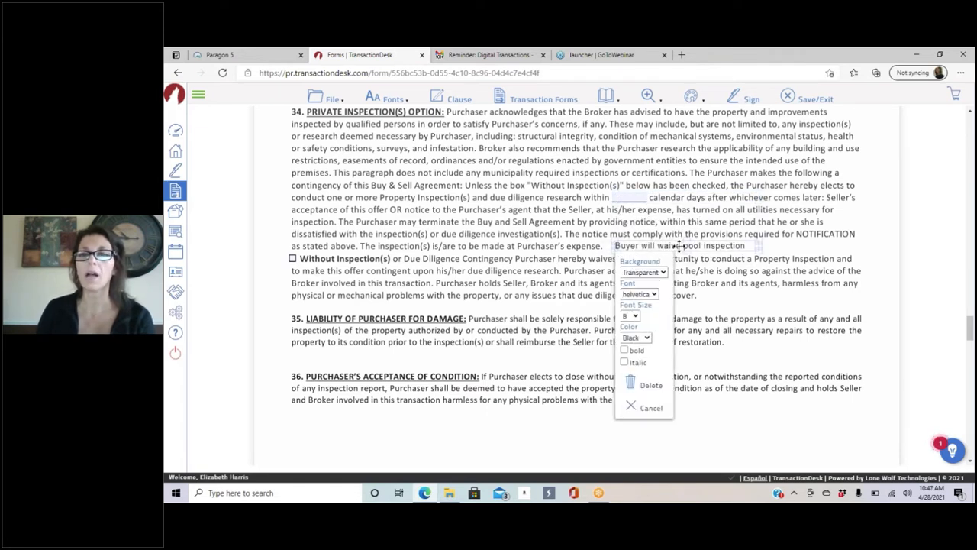
left_click(654, 295)
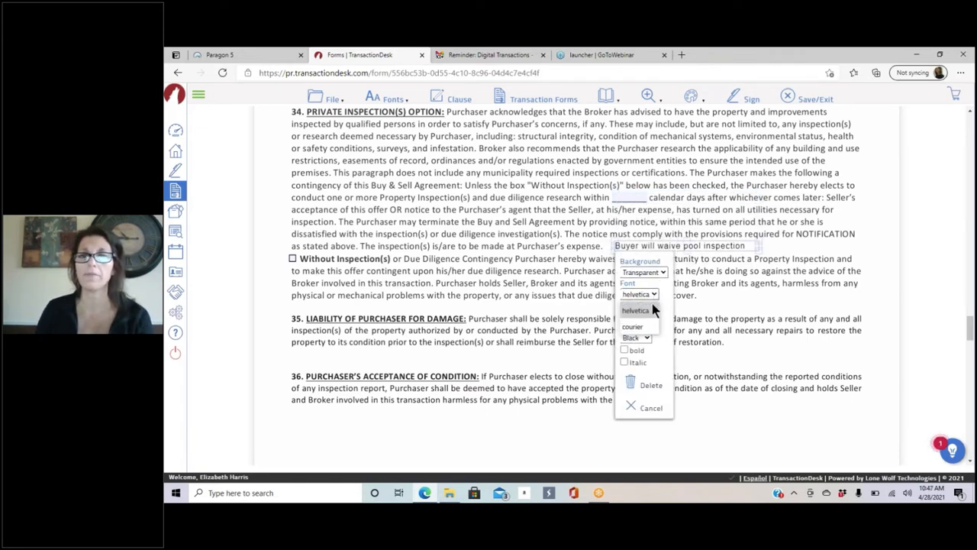
left_click(634, 328)
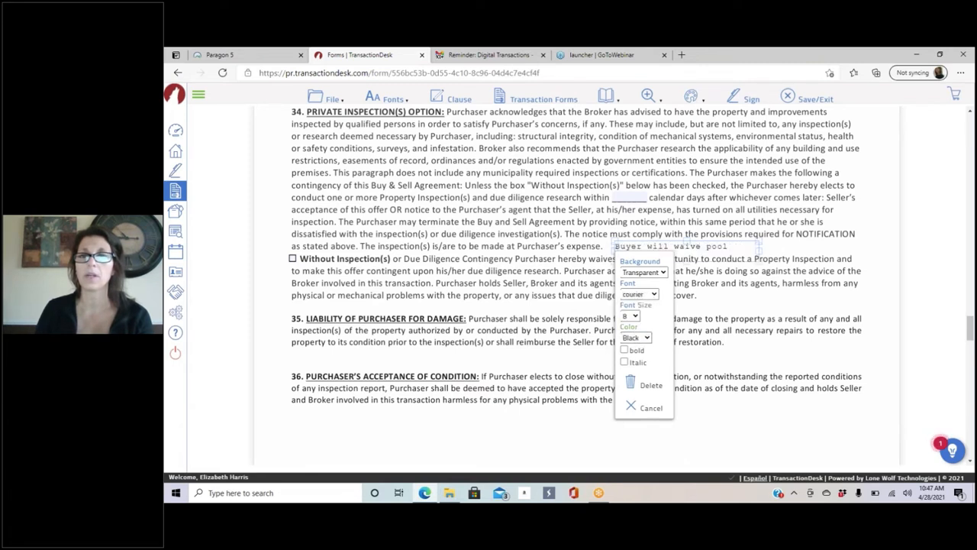
left_click(652, 295)
left_click(640, 310)
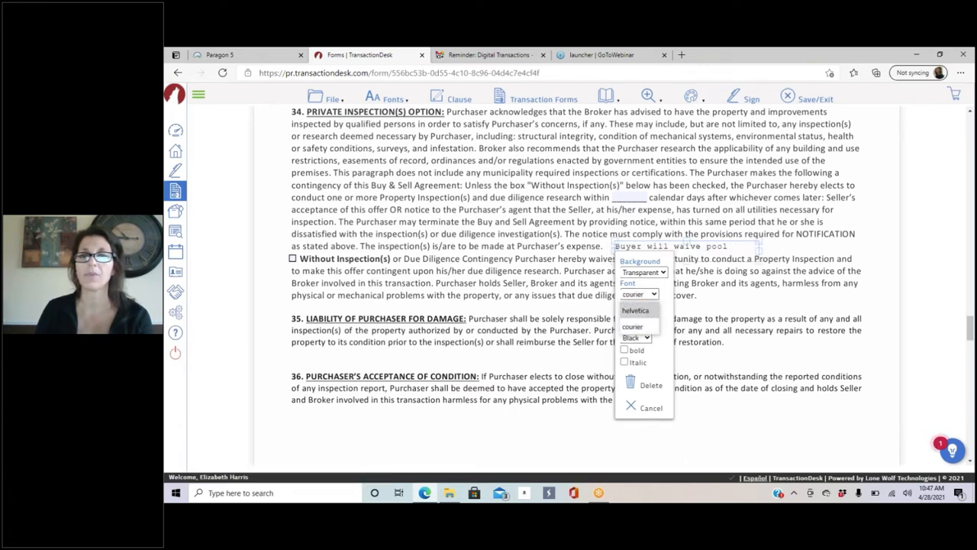
left_click(626, 319)
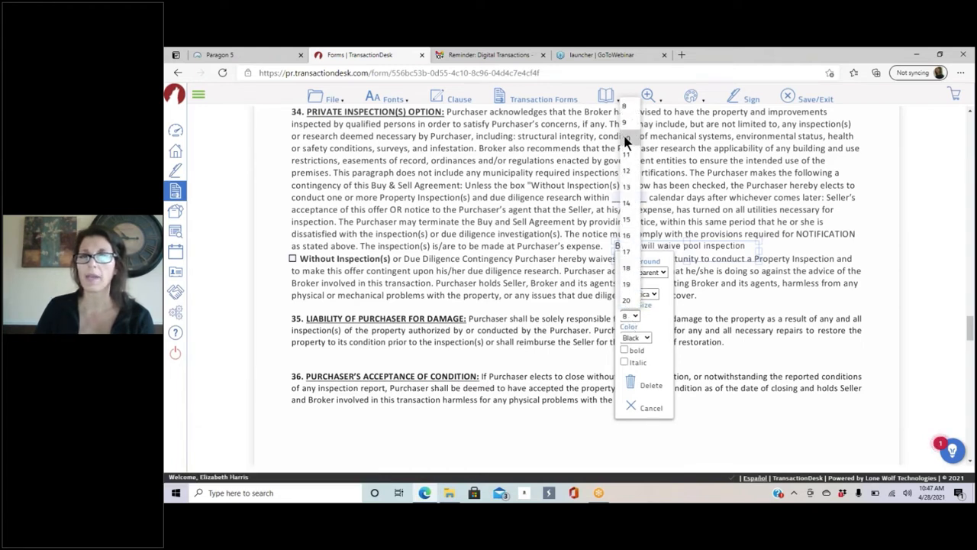
left_click(626, 139)
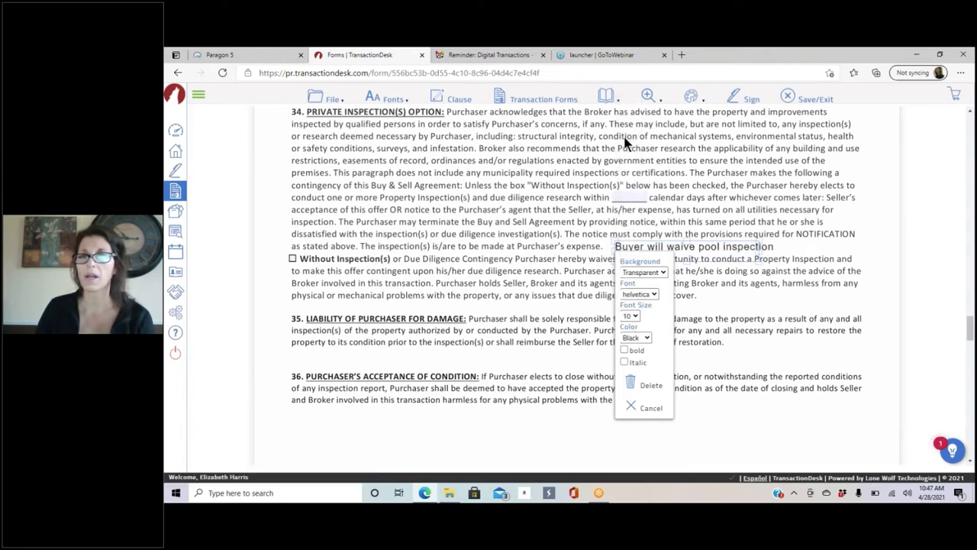
left_click(629, 316)
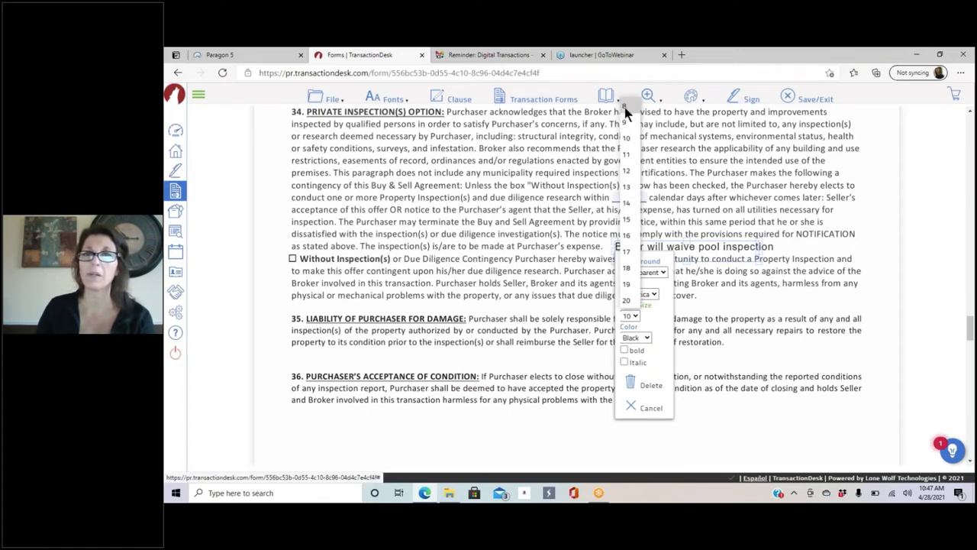
left_click(626, 106)
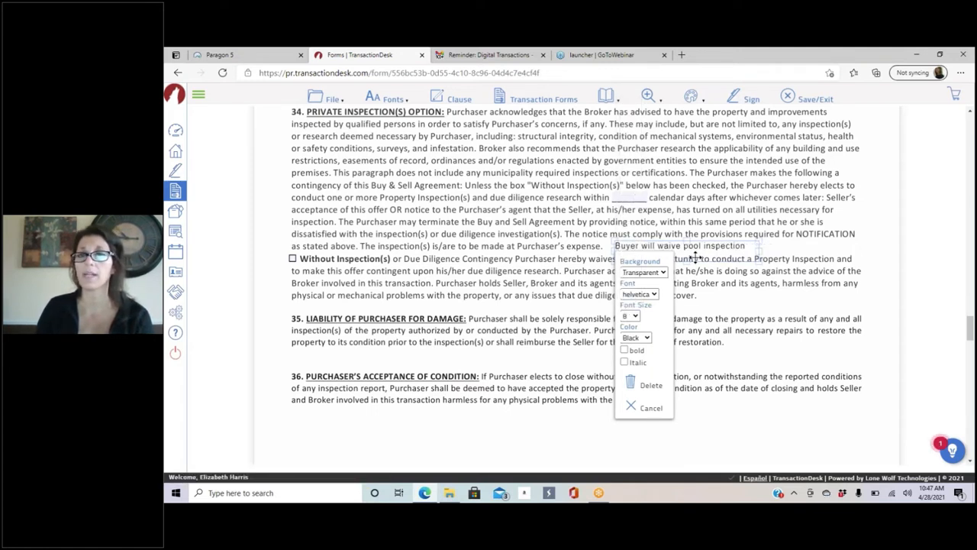
Step: Make the note's text bold and black, trying italic and turning it back off
left_click(625, 350)
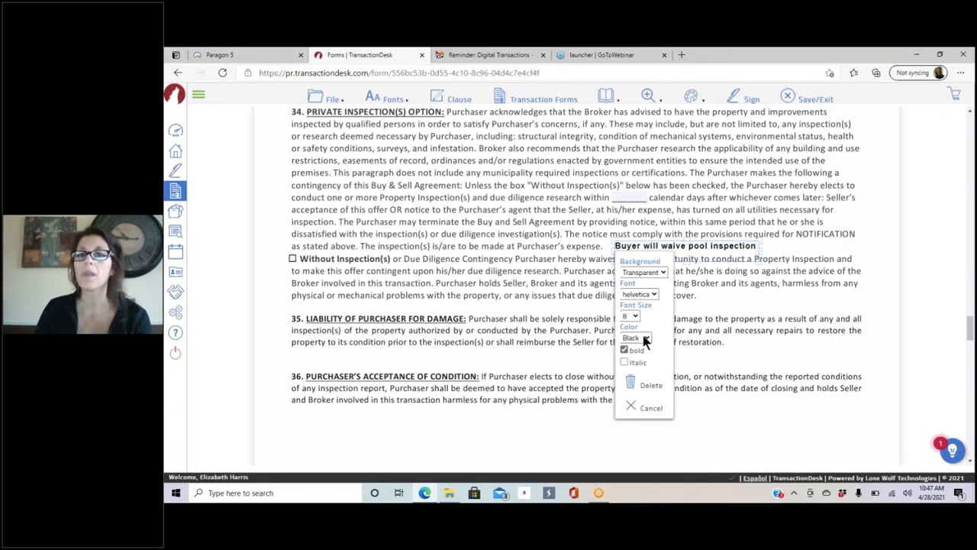
left_click(645, 338)
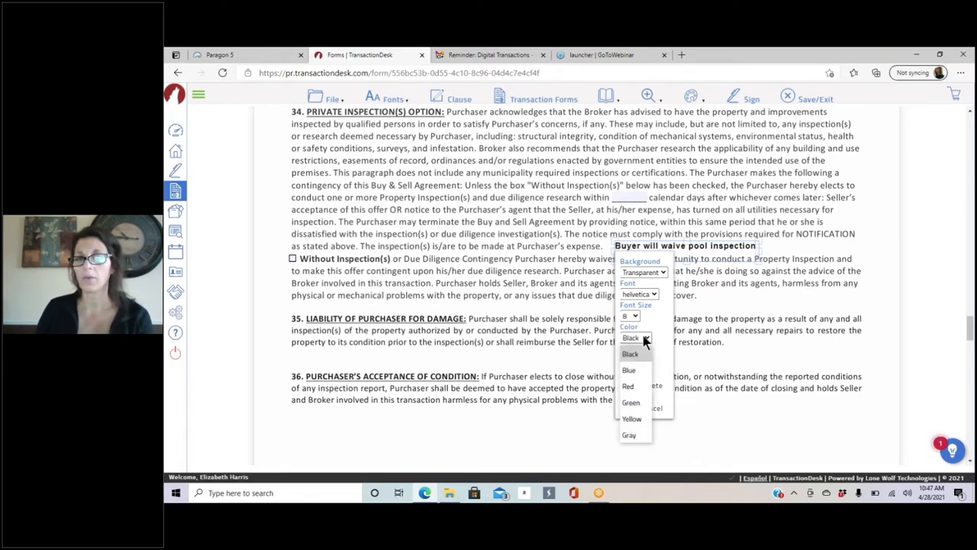
left_click(666, 311)
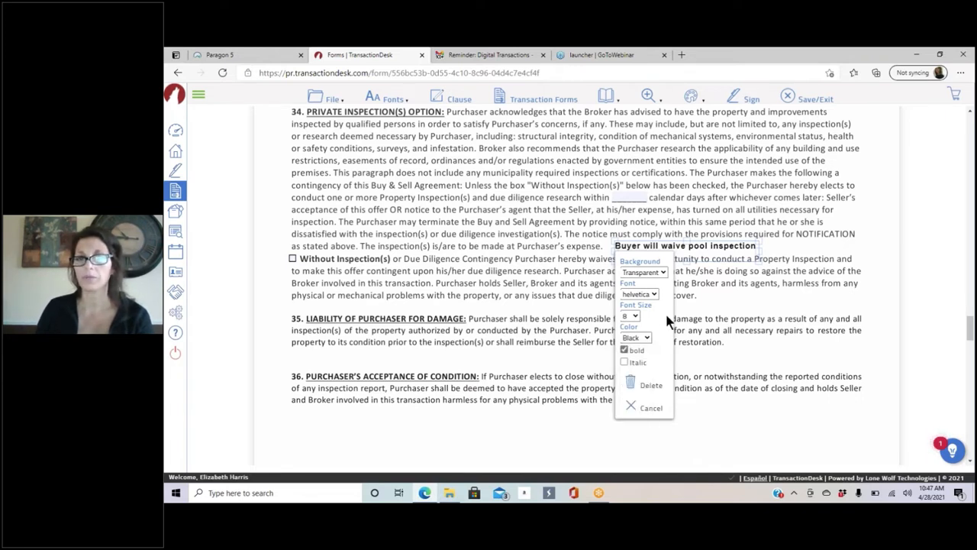
left_click(625, 362)
left_click(625, 362)
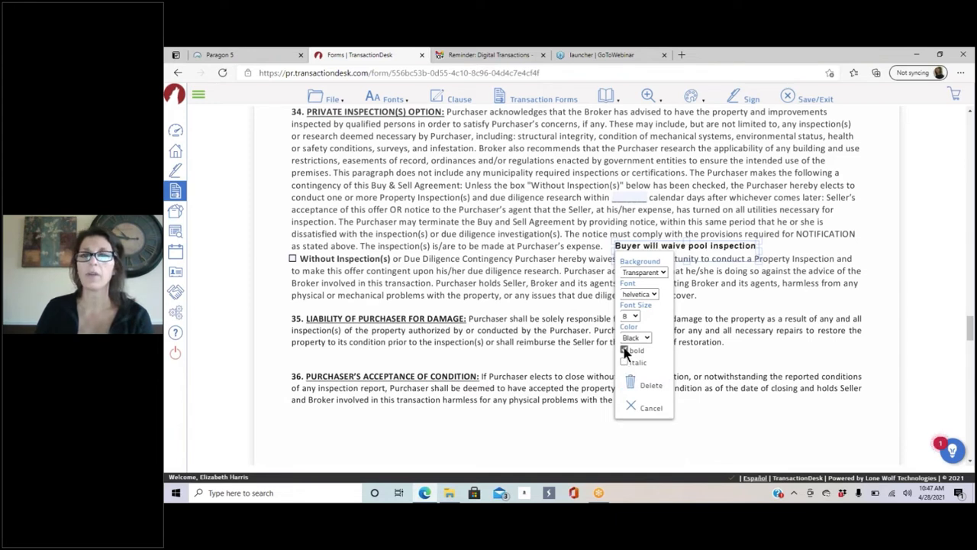
left_click(715, 285)
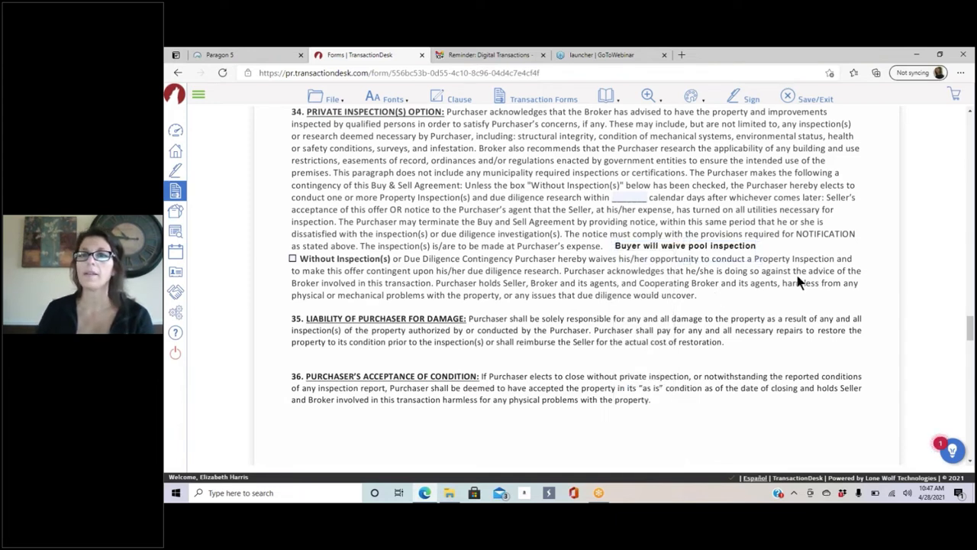
left_click(697, 98)
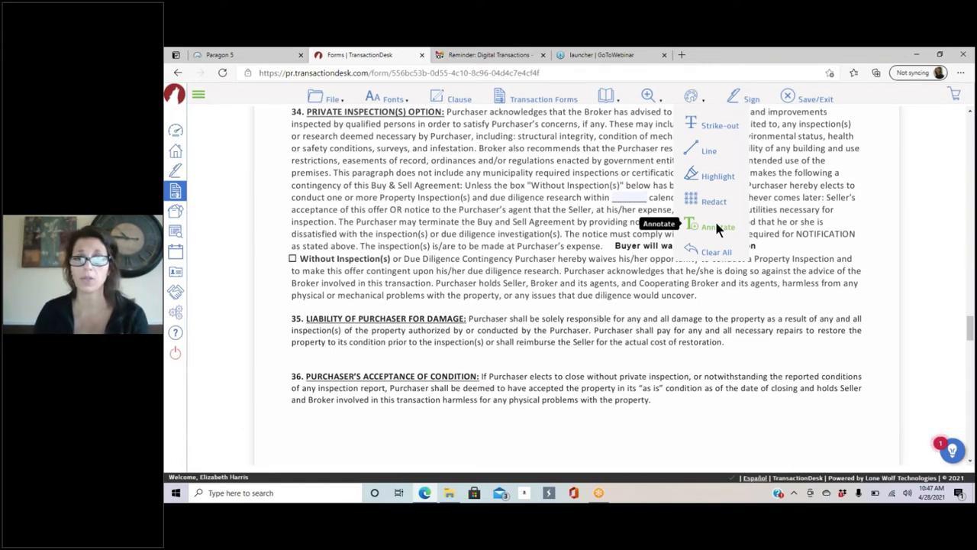
Step: Reselect the pool-inspection note, cancel its formatting unchanged, and bring up the File menu
left_click(718, 298)
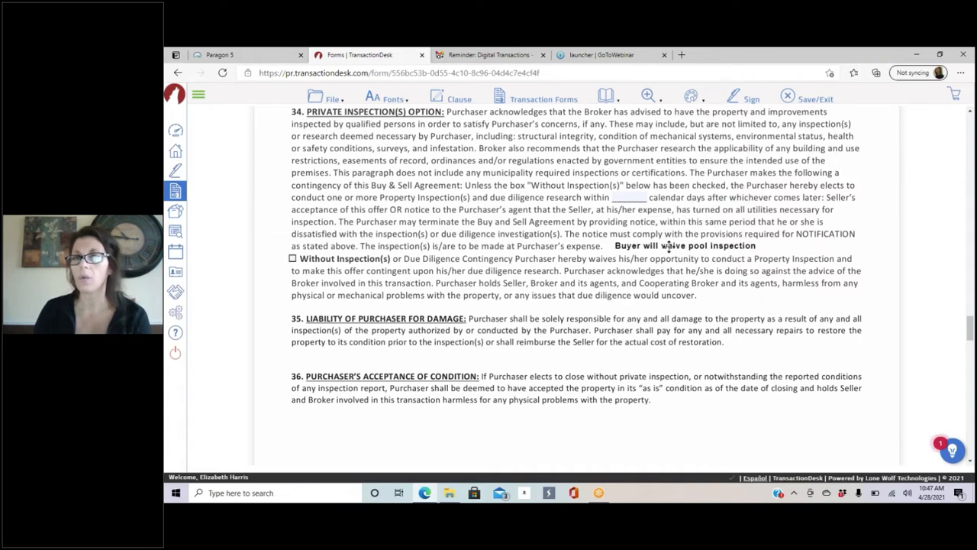
left_click(668, 246)
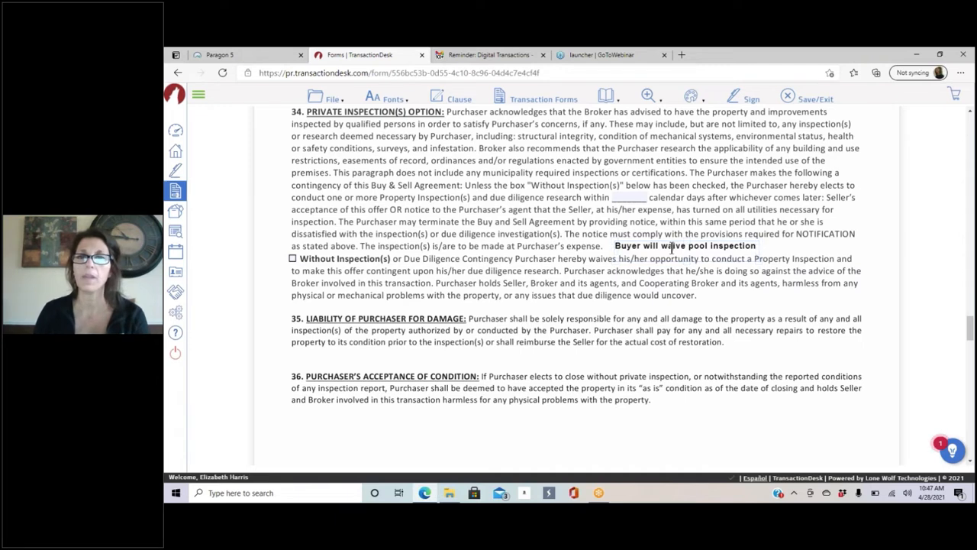
left_click(640, 245)
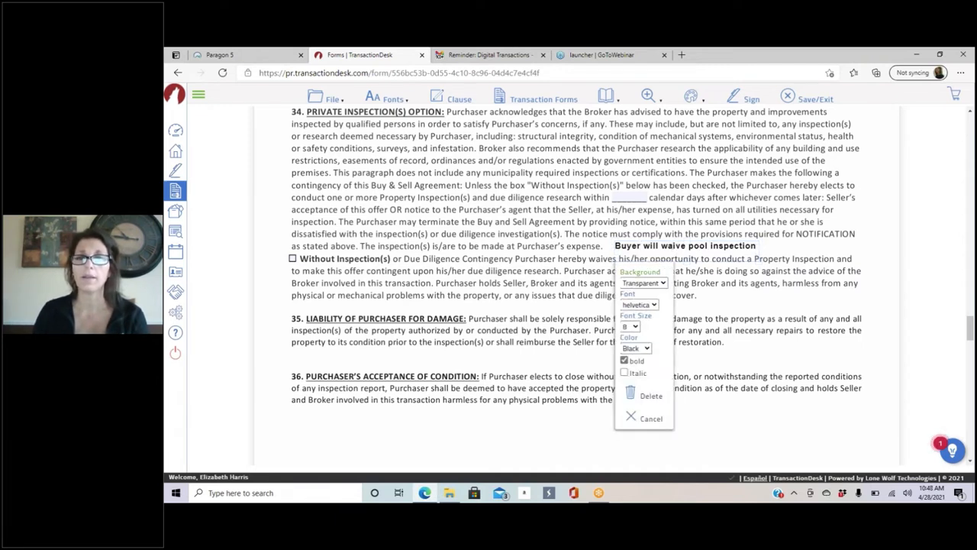
left_click(819, 261)
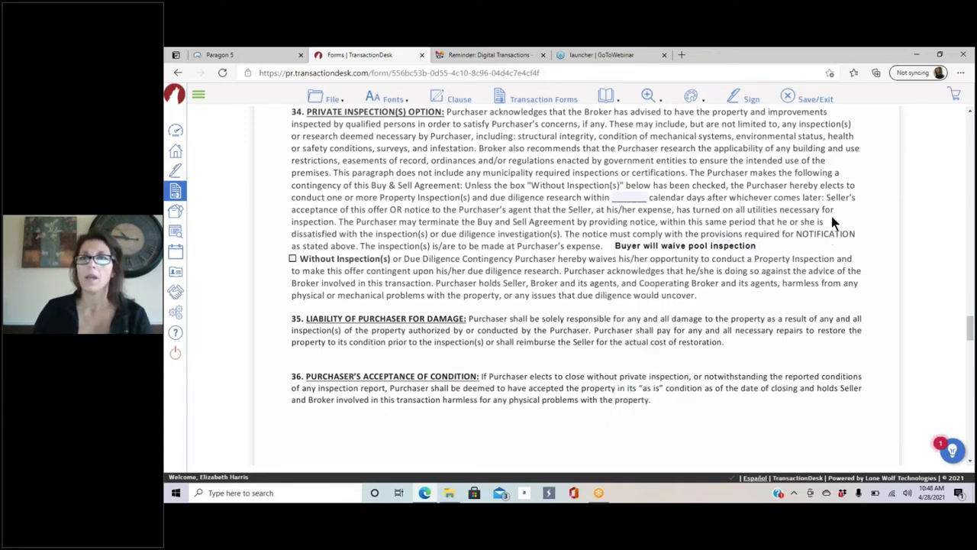
left_click(691, 96)
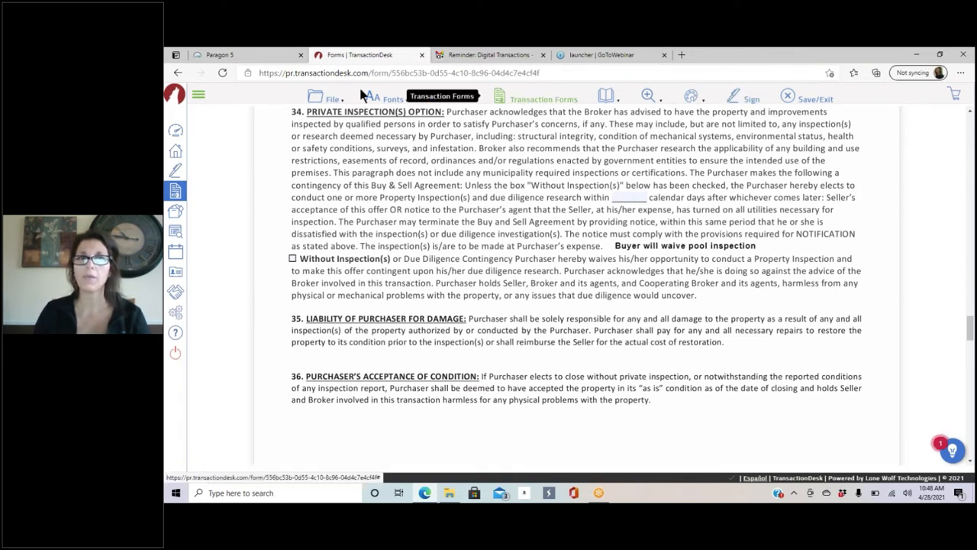
mouse_move(328, 97)
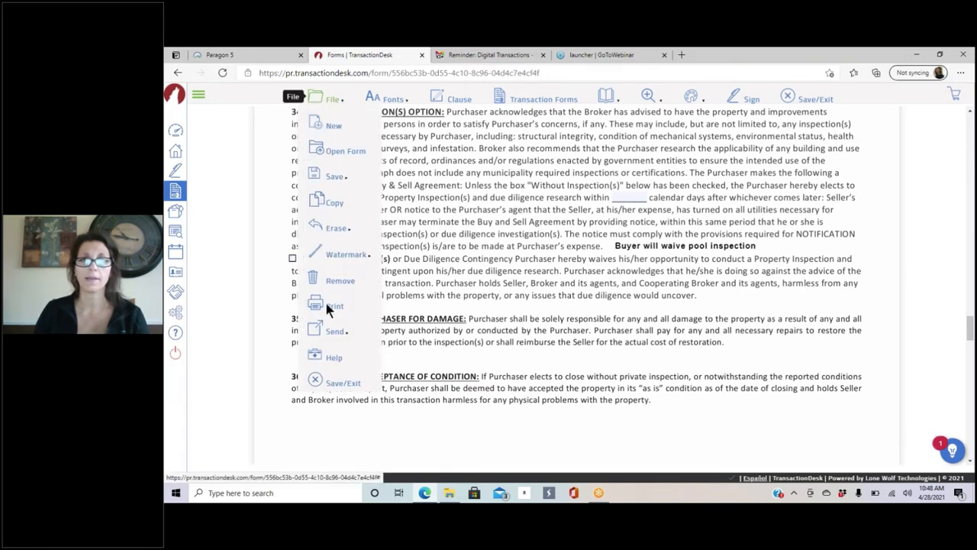
Step: Save and exit the annotated Buy and Sell Agreement back to the Transaction Dashboard
left_click(325, 380)
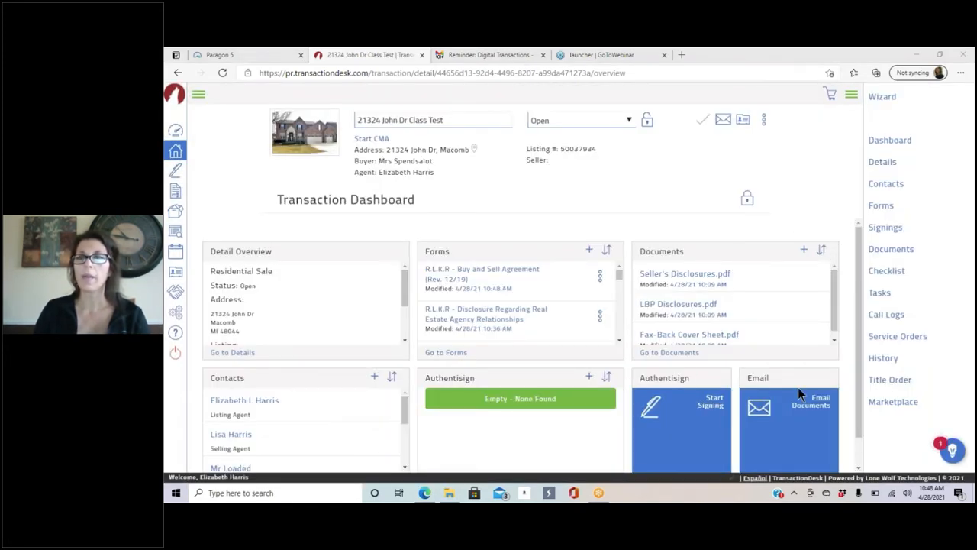
Step: Review the Contacts and Detail Overview panels, then bring up the transaction's Duplicate/Archive/Status options menu
left_click(714, 159)
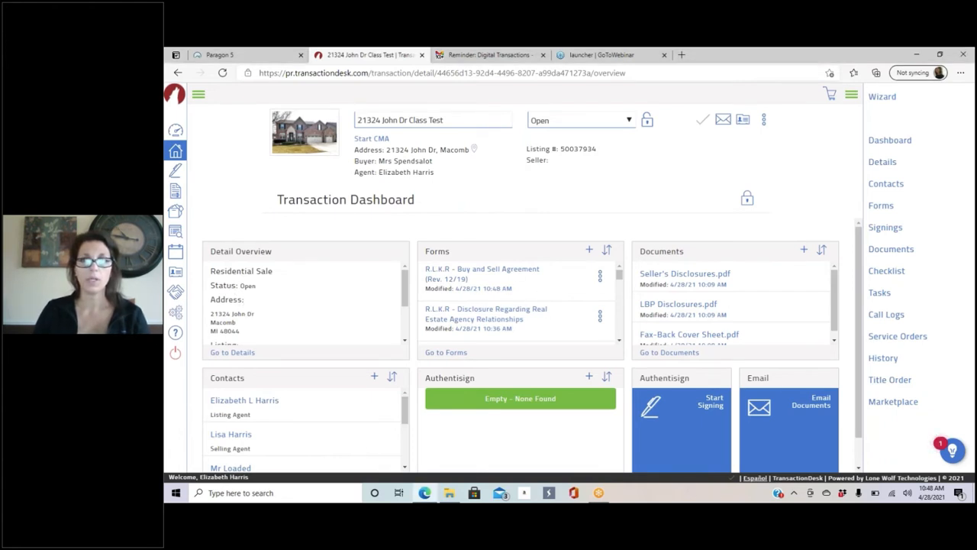
scroll(426, 317, "down", 4)
scroll(331, 368, "down", 3)
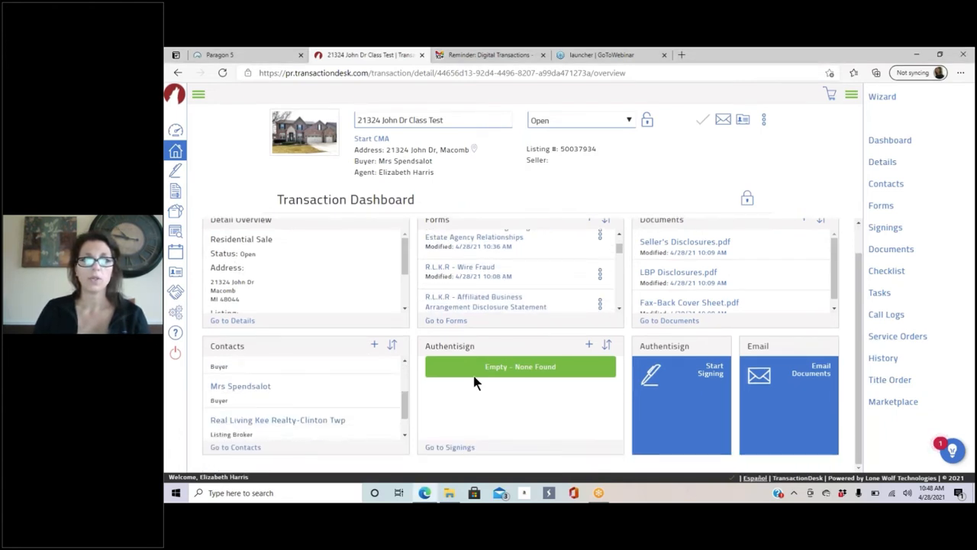
left_click(868, 180)
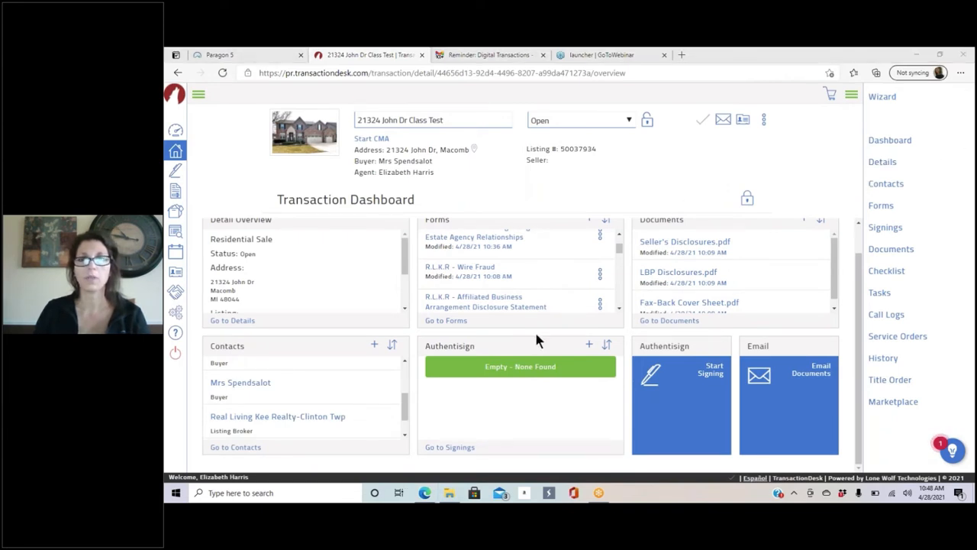
left_click(704, 152)
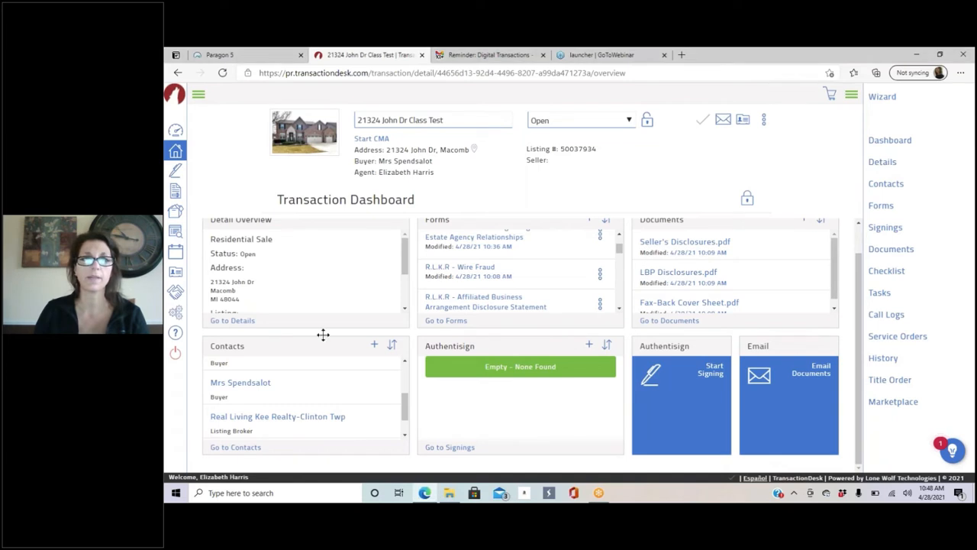
scroll(388, 282, "down", 2)
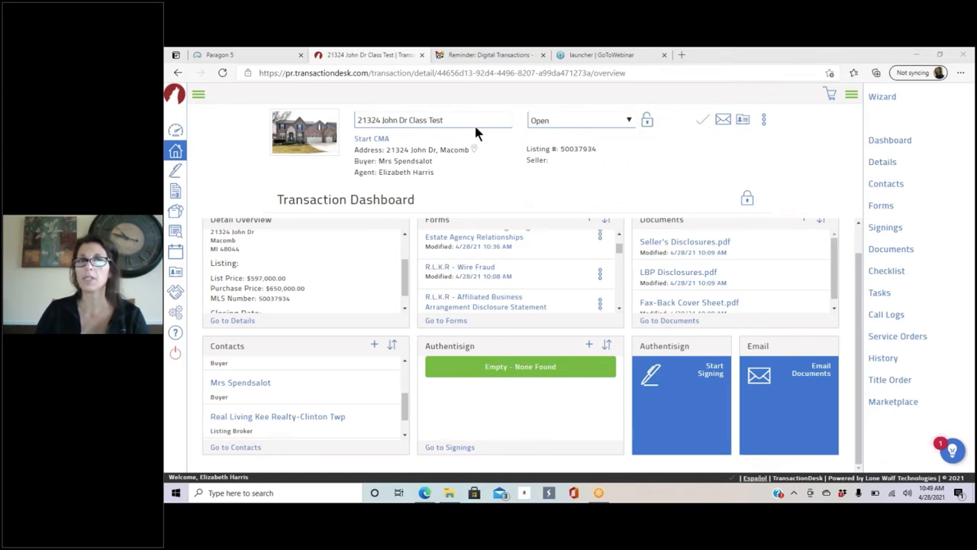
left_click(765, 120)
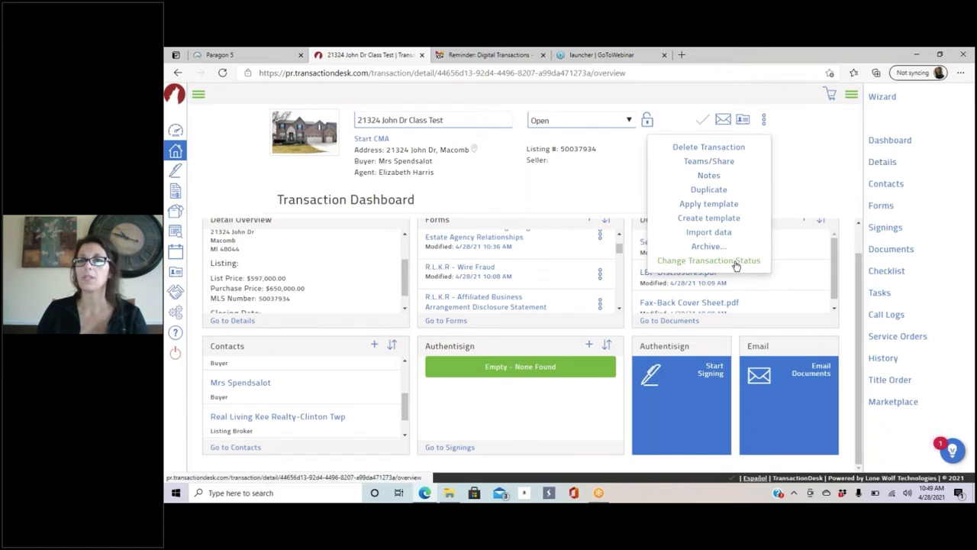
Step: Dismiss the transaction options menu and unlock the dashboard layout for widget editing
left_click(787, 144)
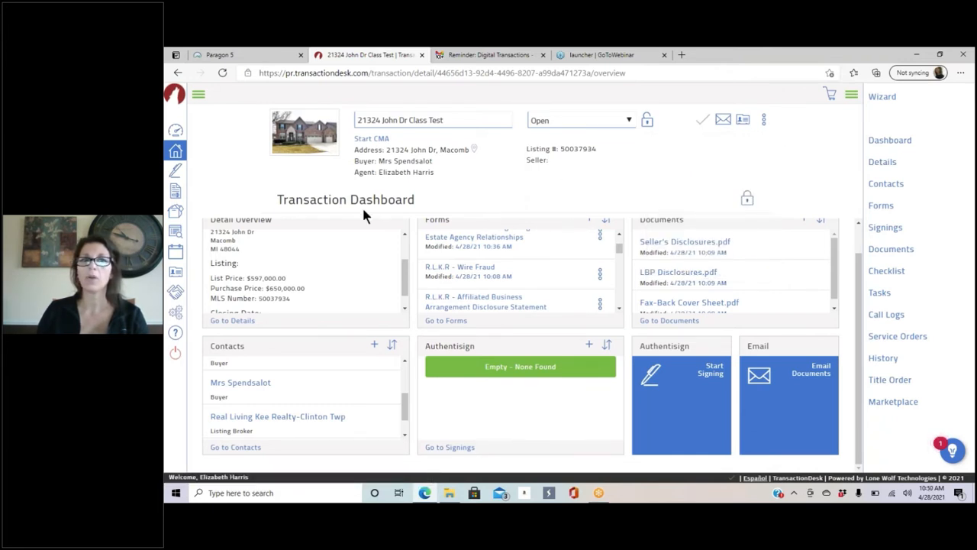
left_click(746, 200)
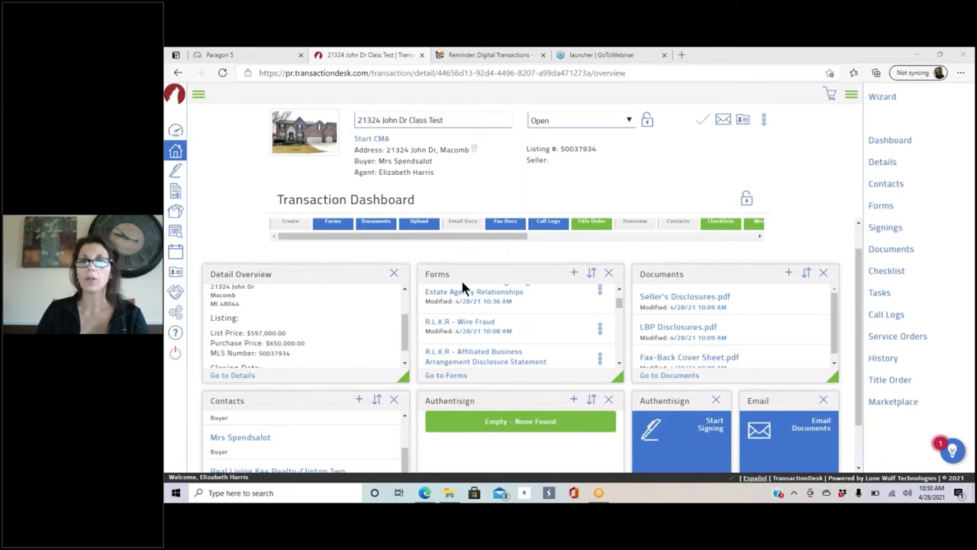
mouse_move(387, 239)
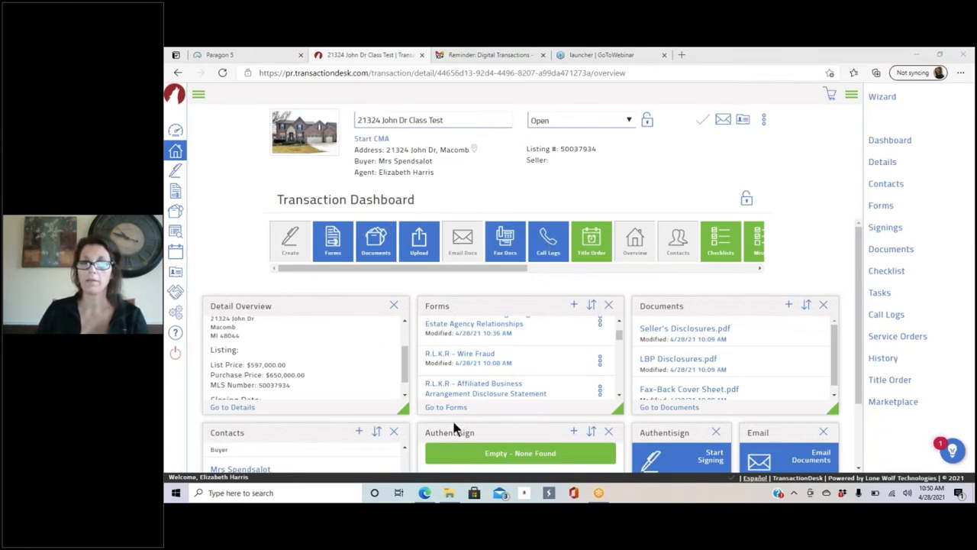
left_click(675, 252)
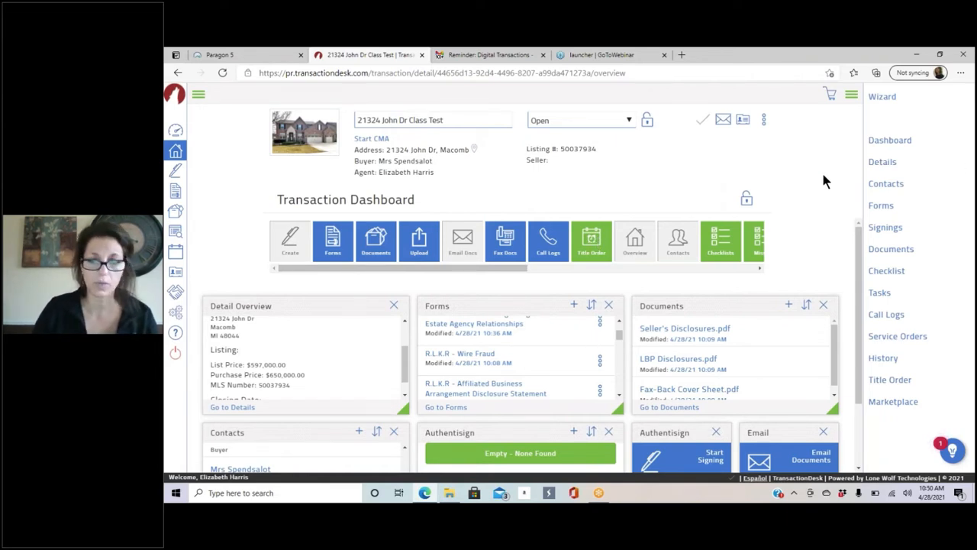
Step: Zoom the browser out two steps and drag a Forms widget onto the dashboard below Contacts
key("ctrl+minus")
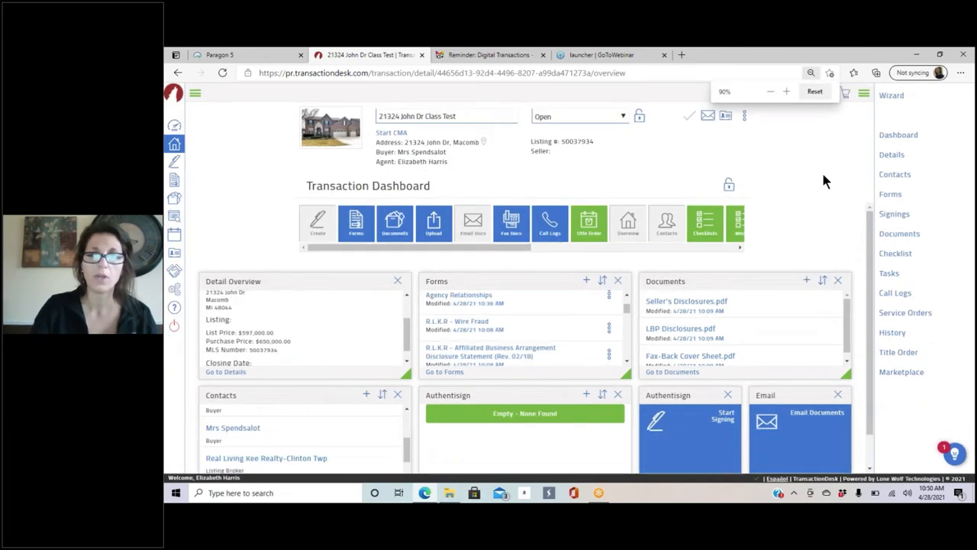
key("ctrl+minus")
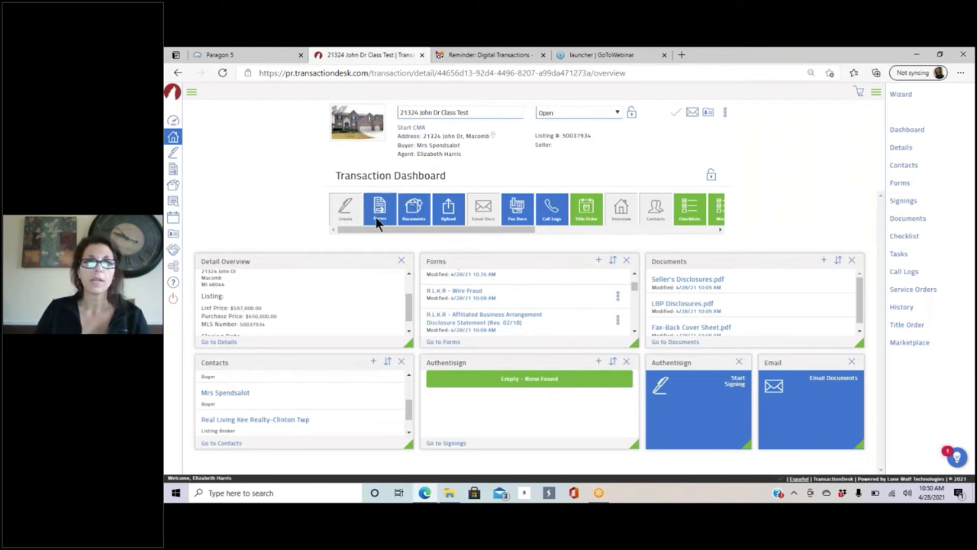
left_click_drag(375, 217, 640, 414)
scroll(371, 464, "down", 1)
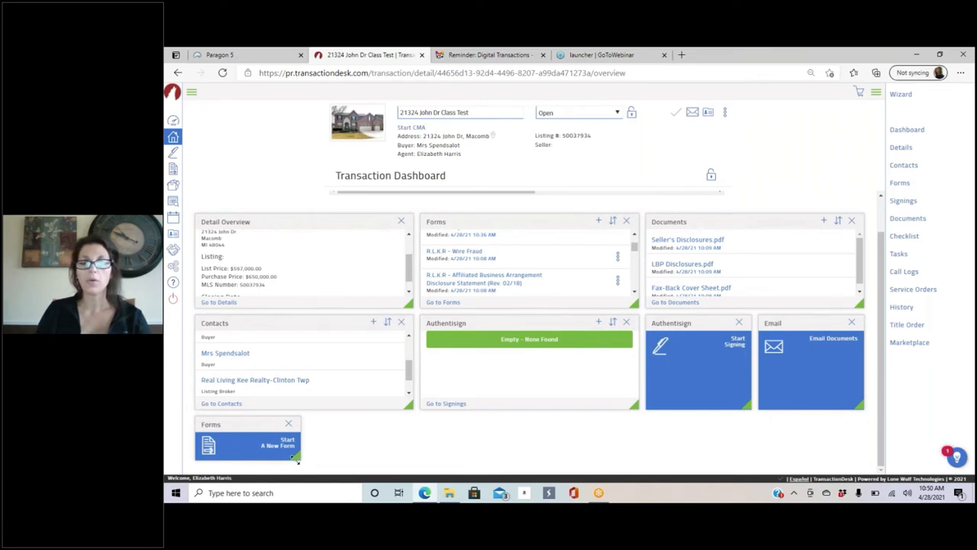
Step: Resize and reposition the new Forms tile, then remove it from the dashboard
left_click_drag(299, 456, 410, 488)
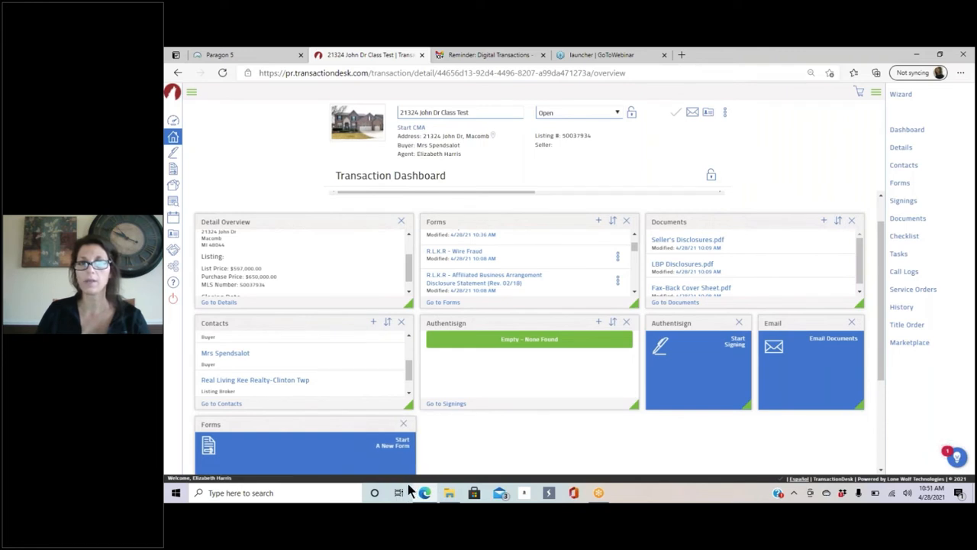
left_click_drag(322, 422, 487, 403)
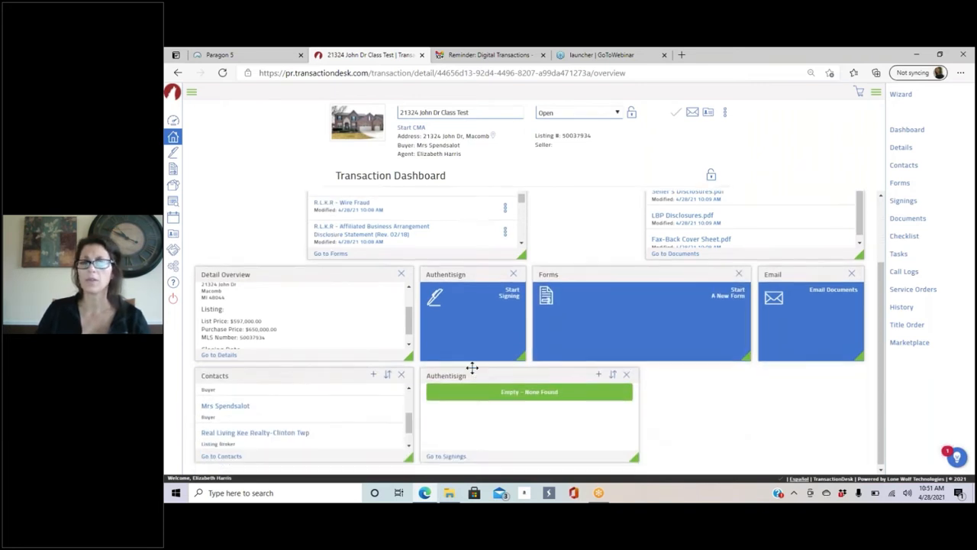
left_click_drag(615, 271, 725, 420)
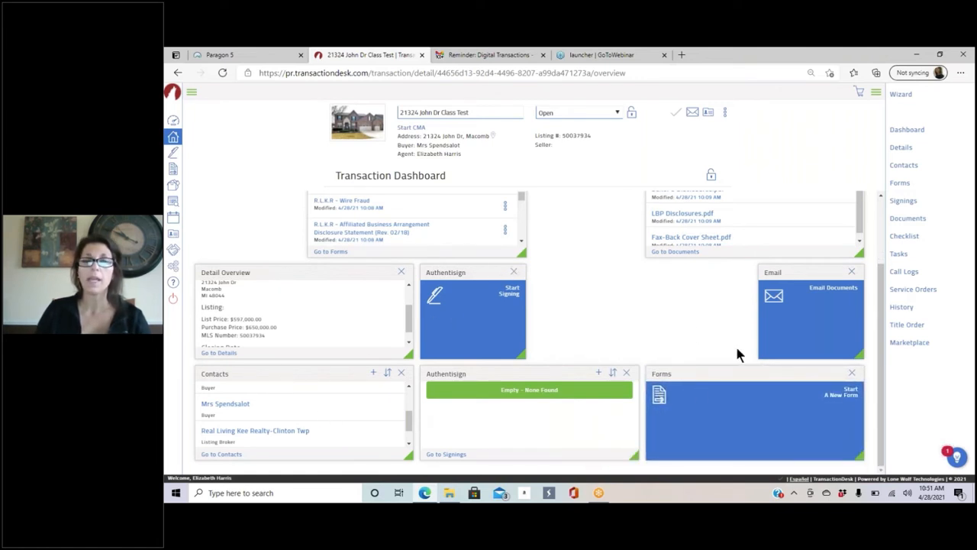
left_click_drag(672, 372, 517, 276)
left_click(514, 272)
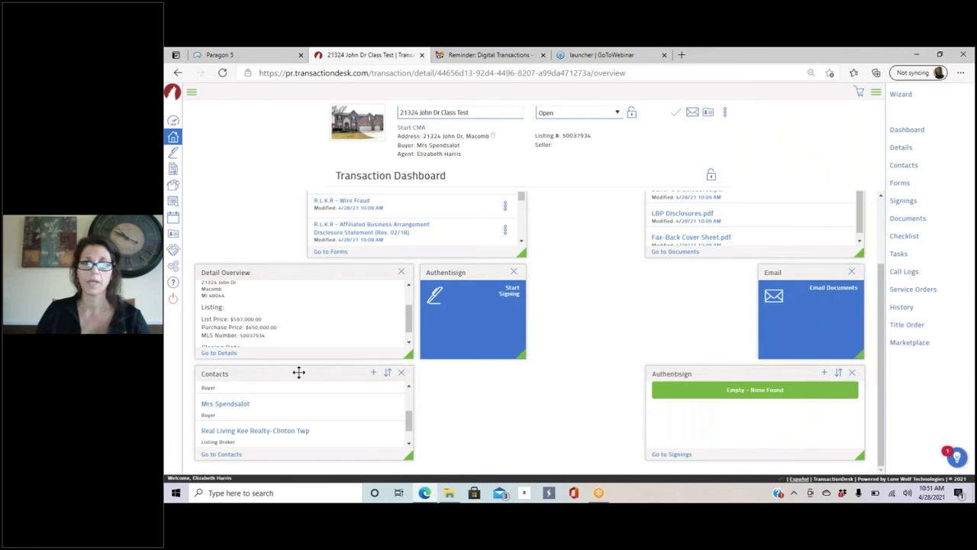
Step: Rearrange the Contacts, Authentisign and Forms panels so Authentisign sits below Detail Overview
left_click_drag(298, 373, 290, 282)
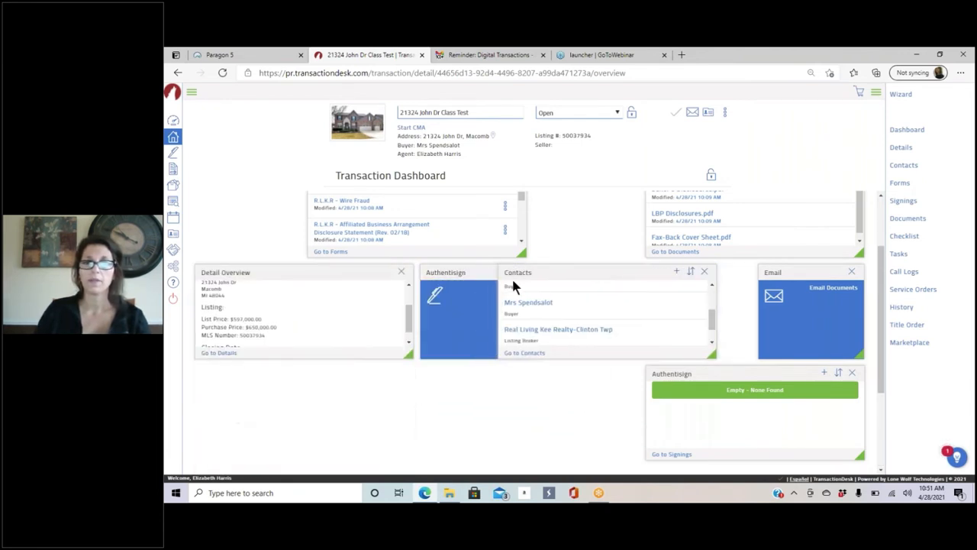
left_click_drag(484, 273, 863, 268)
scroll(506, 432, "down", 2)
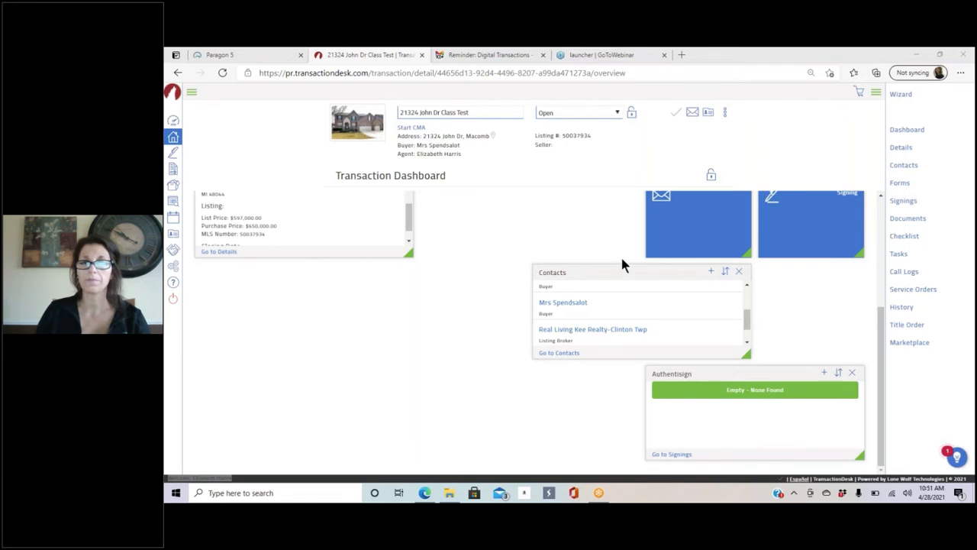
left_click_drag(594, 270, 491, 192)
scroll(485, 398, "up", 2)
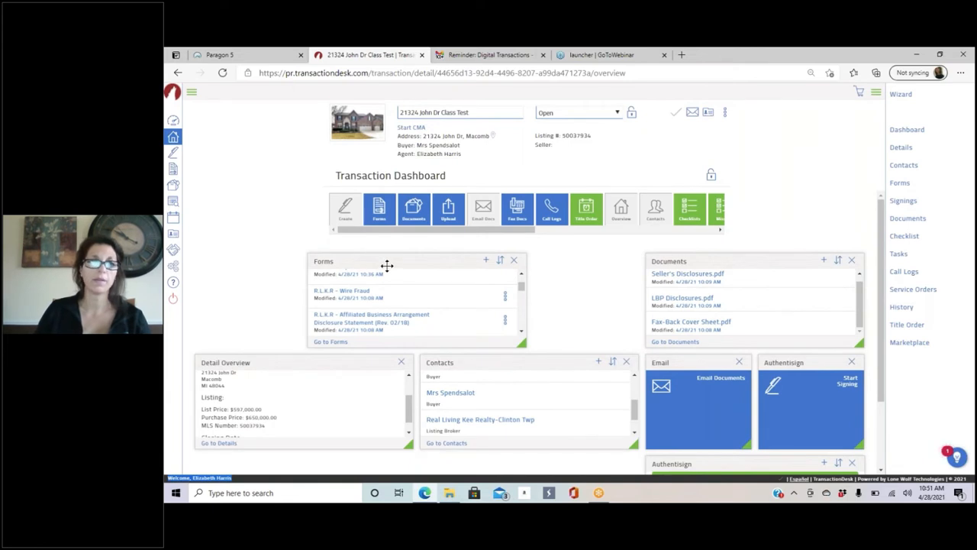
left_click_drag(387, 265, 527, 255)
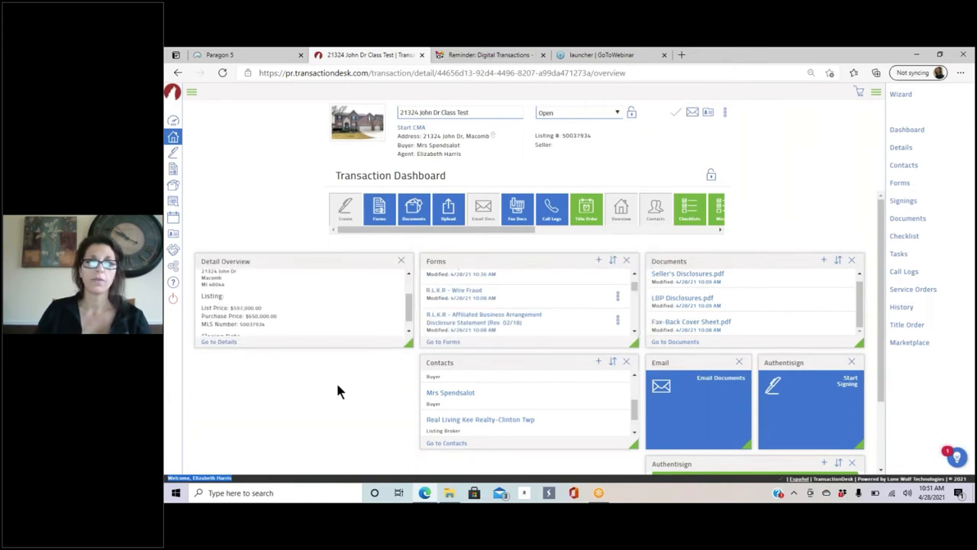
scroll(340, 391, "down", 2)
left_click_drag(635, 368, 235, 260)
scroll(495, 316, "up", 2)
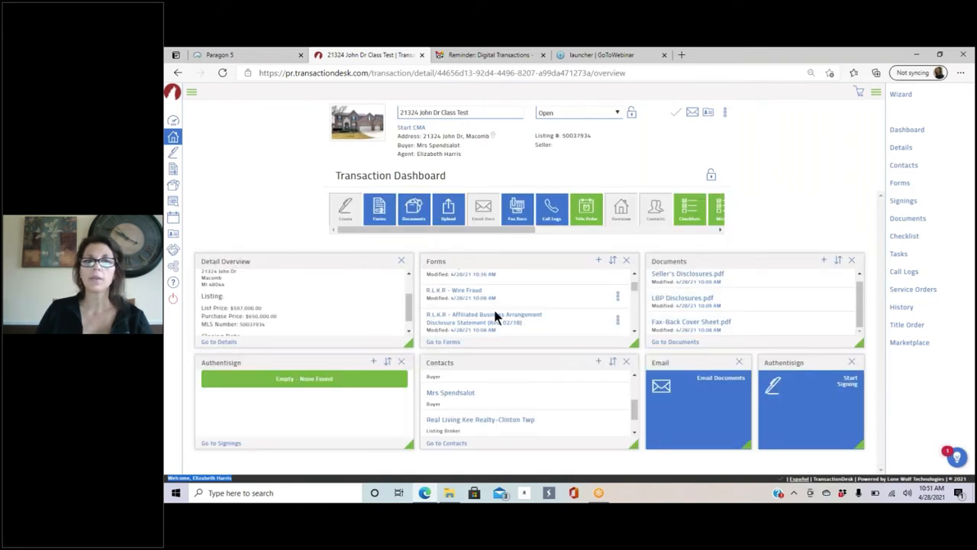
scroll(498, 279, "down", 1)
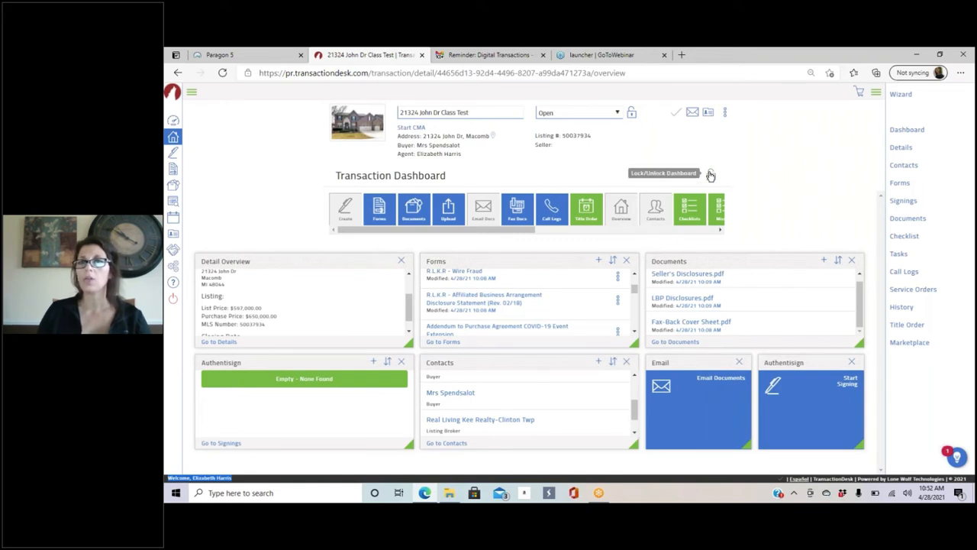
Step: Scroll through the widget tile strip, lock the dashboard layout, and zoom the browser back in
left_click(718, 230)
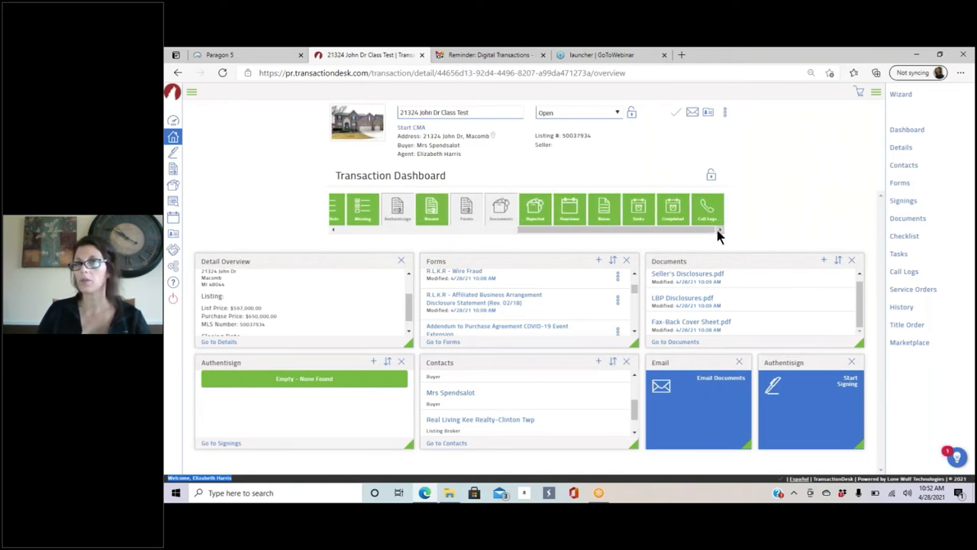
left_click_drag(707, 232, 519, 233)
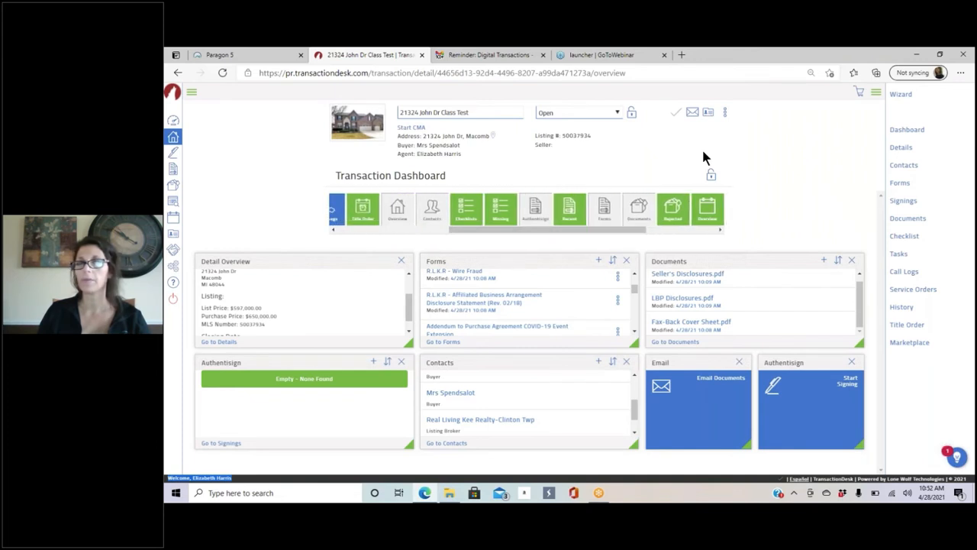
left_click(709, 176)
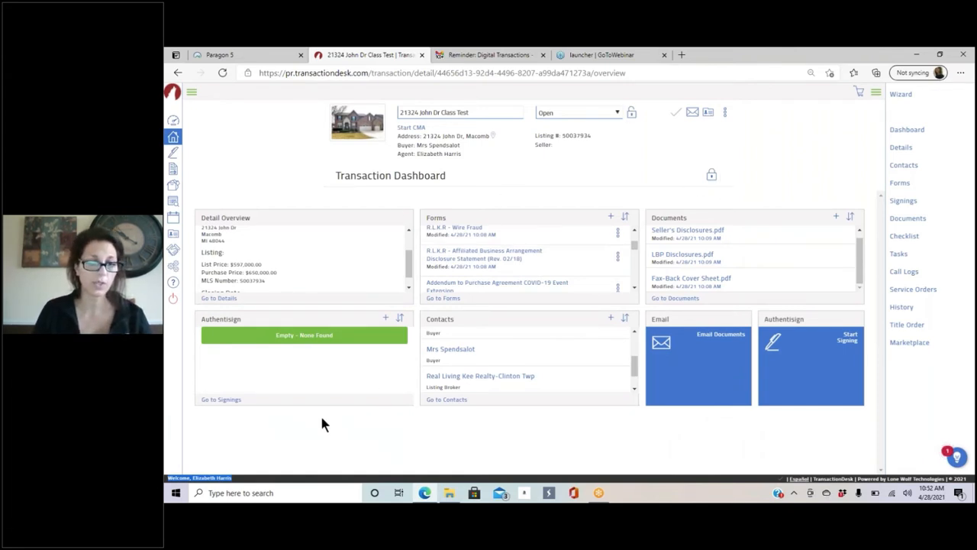
key("ctrl+plus")
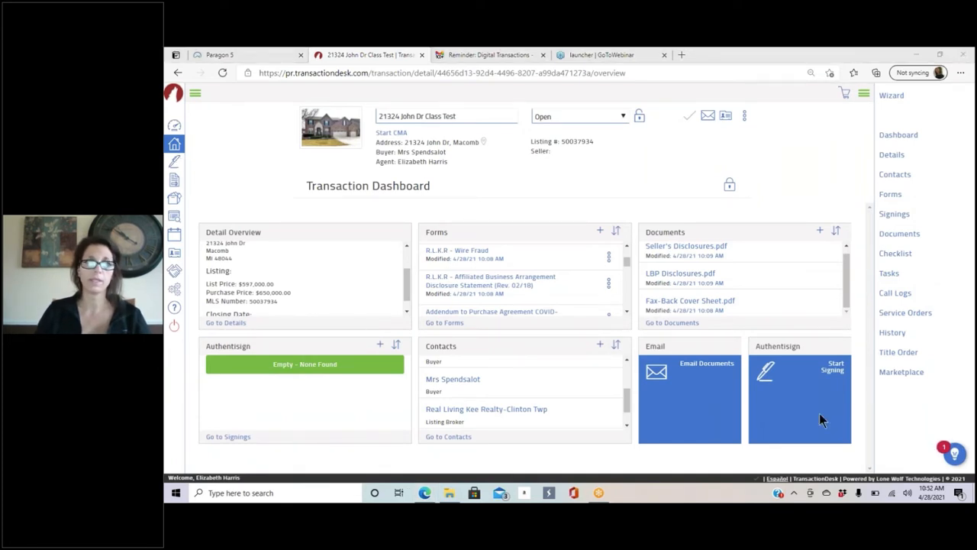
Step: Expand the sidebar, browse the Agent Dashboard, then open the Transactions list of 512 results
left_click(196, 95)
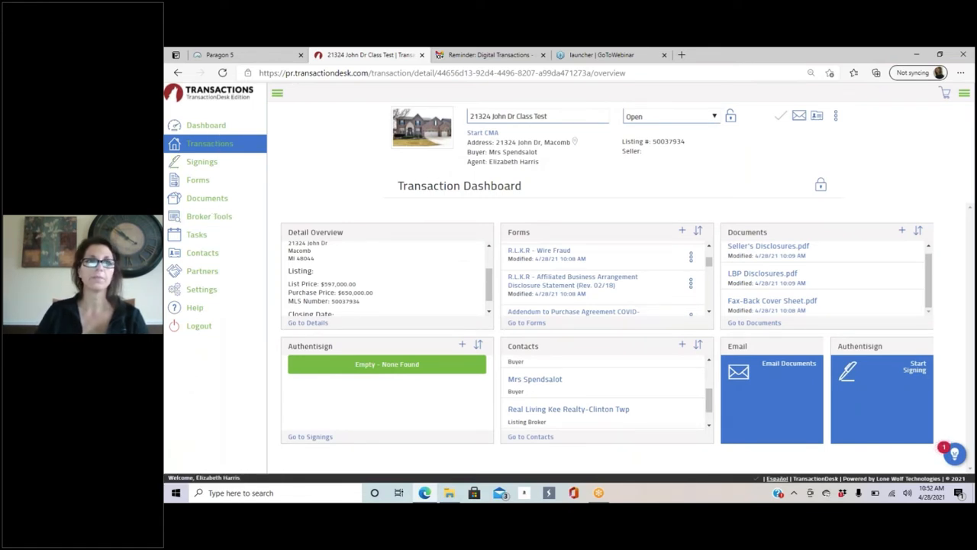
left_click(195, 127)
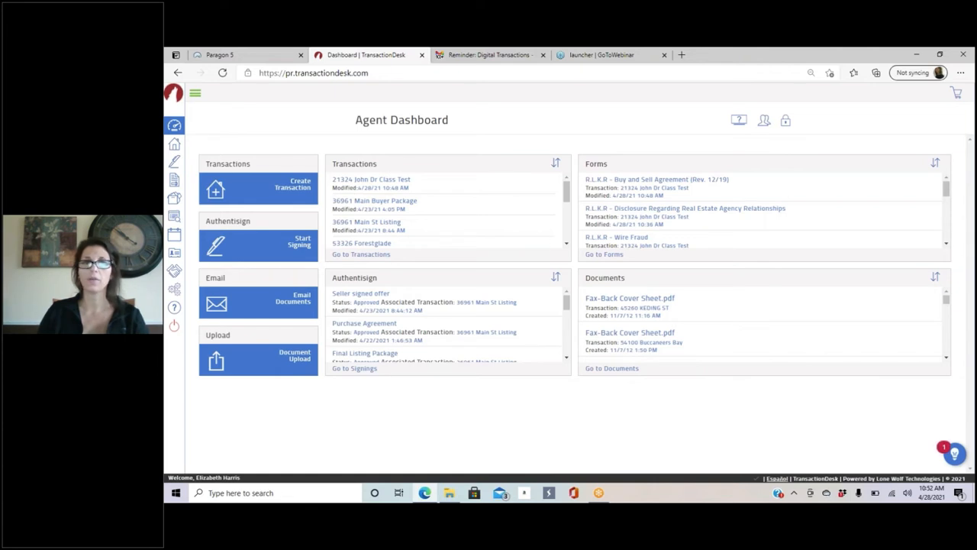
scroll(475, 187, "down", 5)
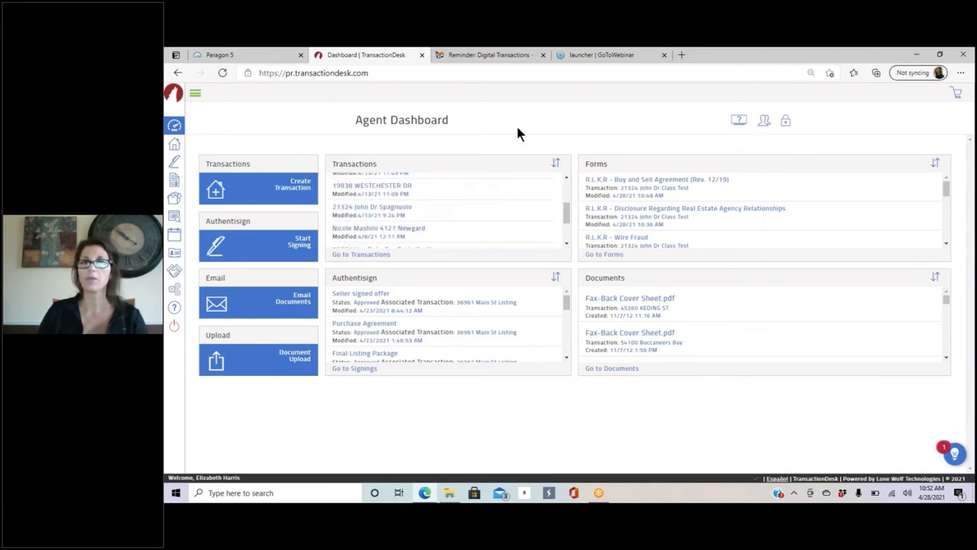
scroll(806, 180, "down", 5)
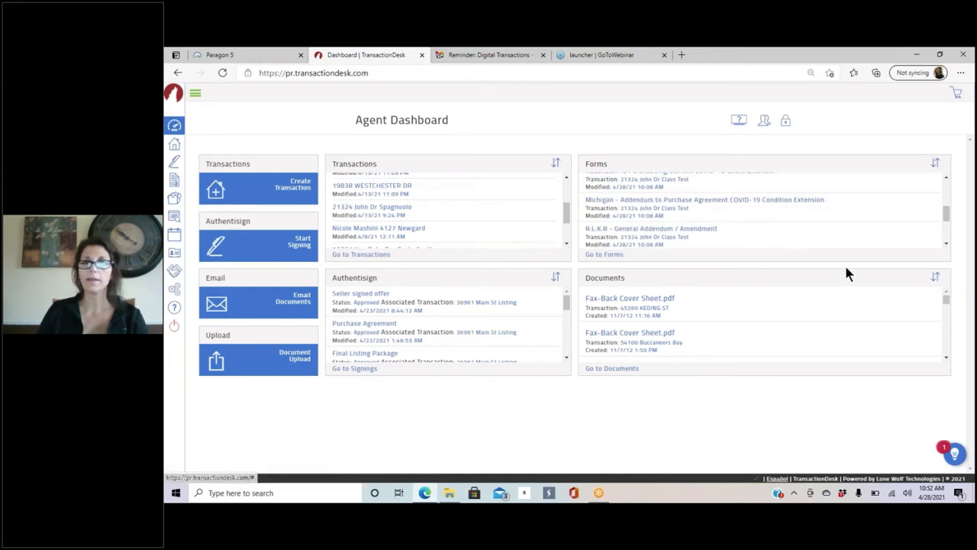
scroll(764, 288, "down", 1)
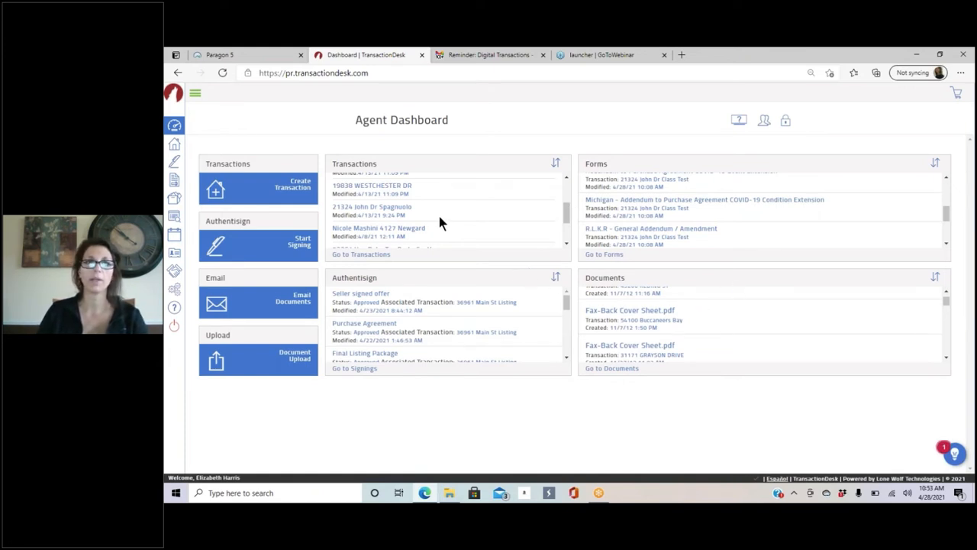
left_click(174, 145)
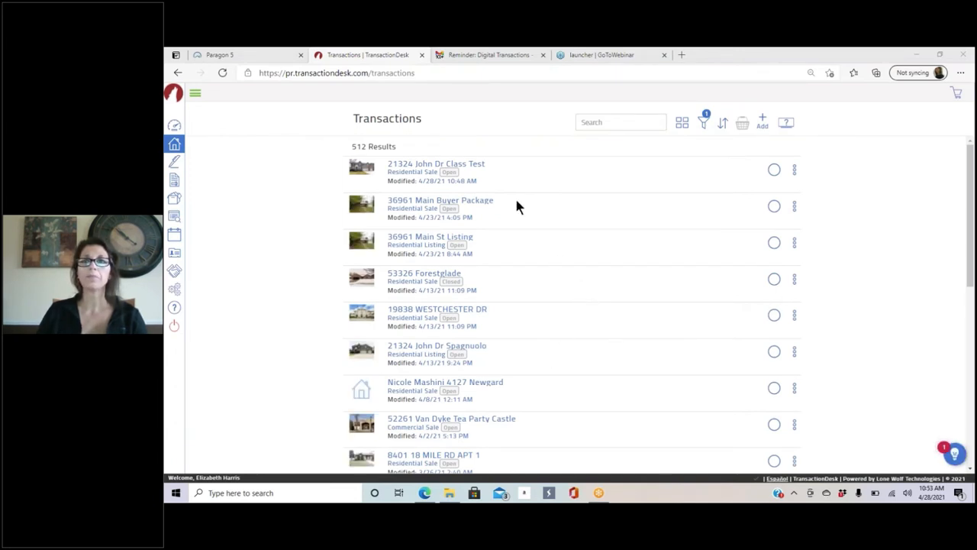
left_click(795, 171)
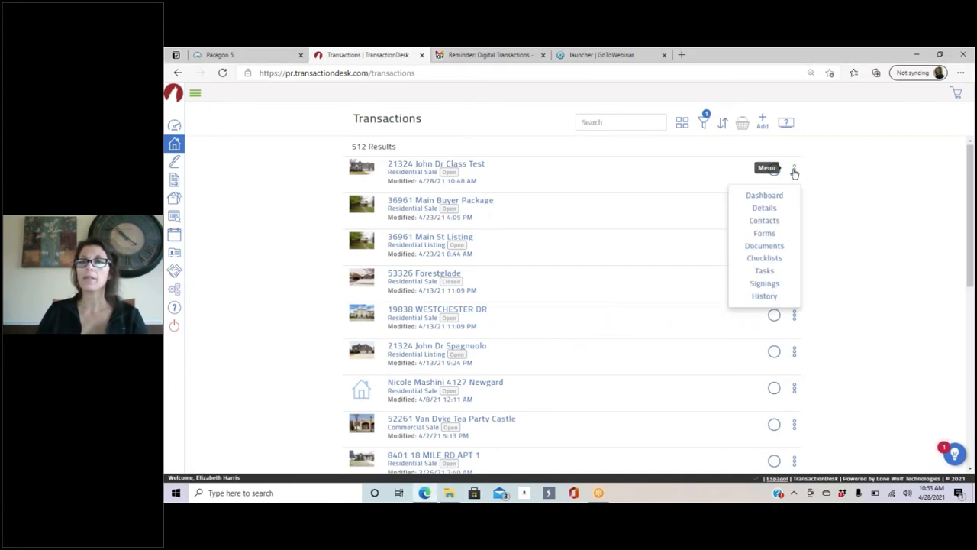
scroll(857, 171, "down", 1)
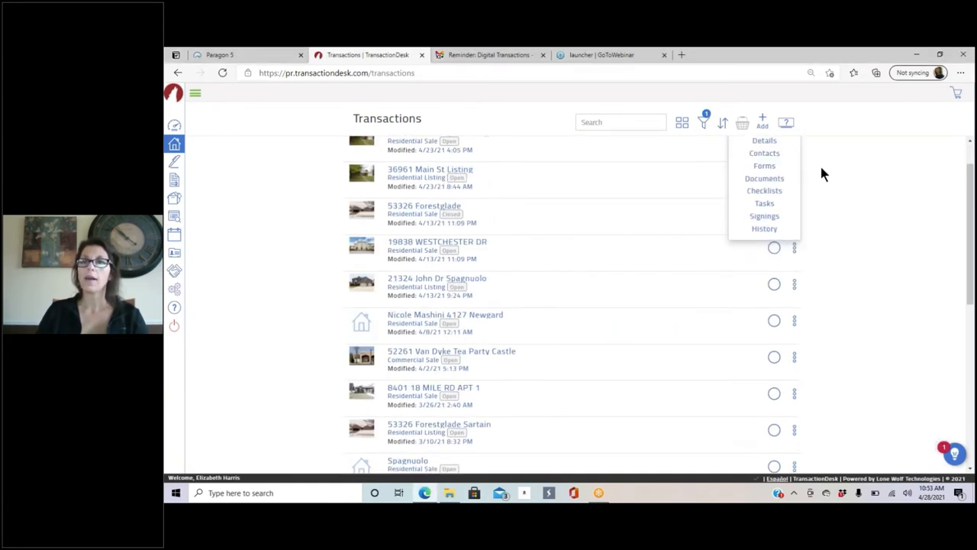
scroll(855, 159, "up", 1)
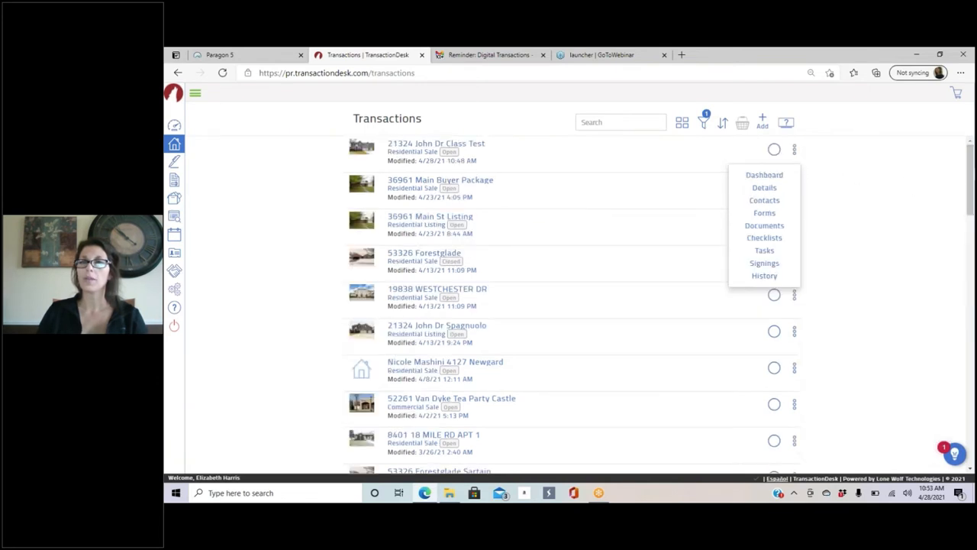
double_click(762, 188)
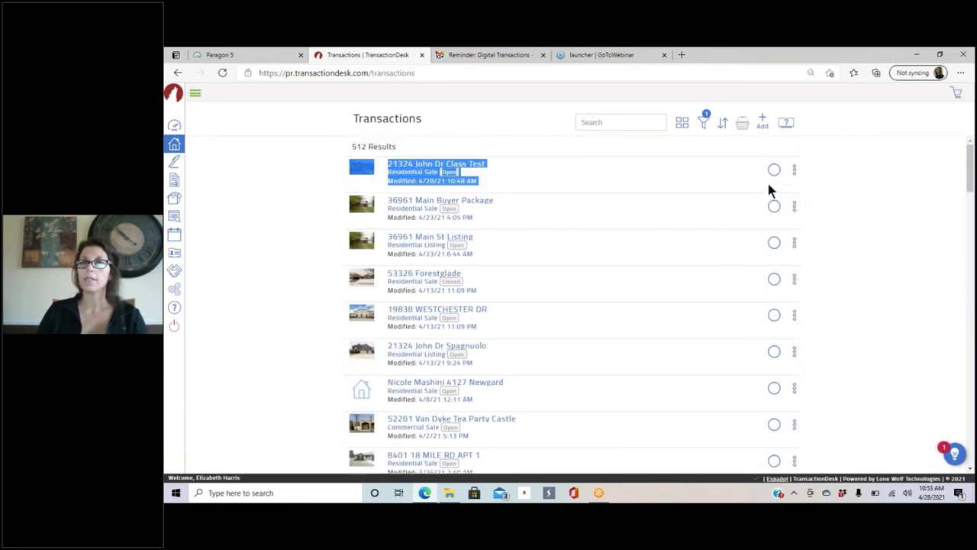
left_click(794, 169)
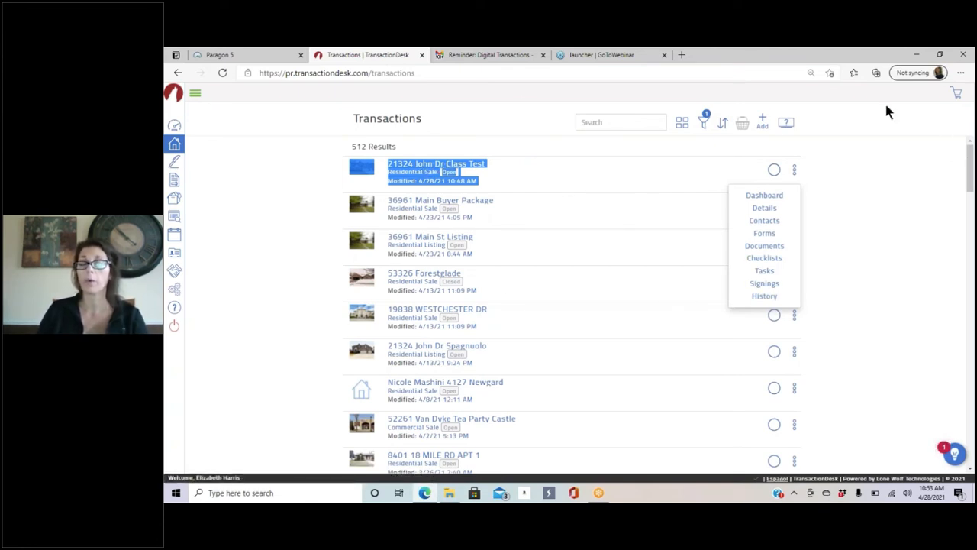
left_click(865, 156)
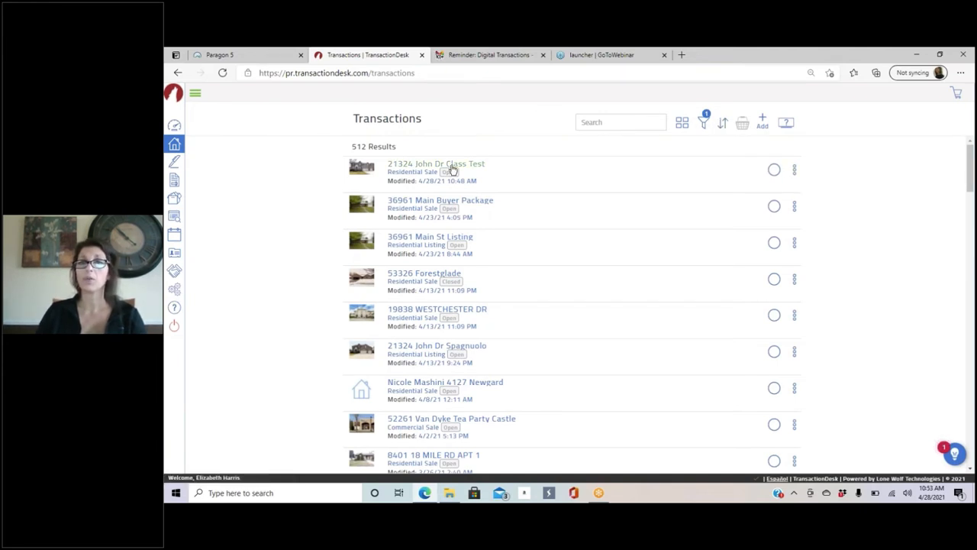
left_click(707, 123)
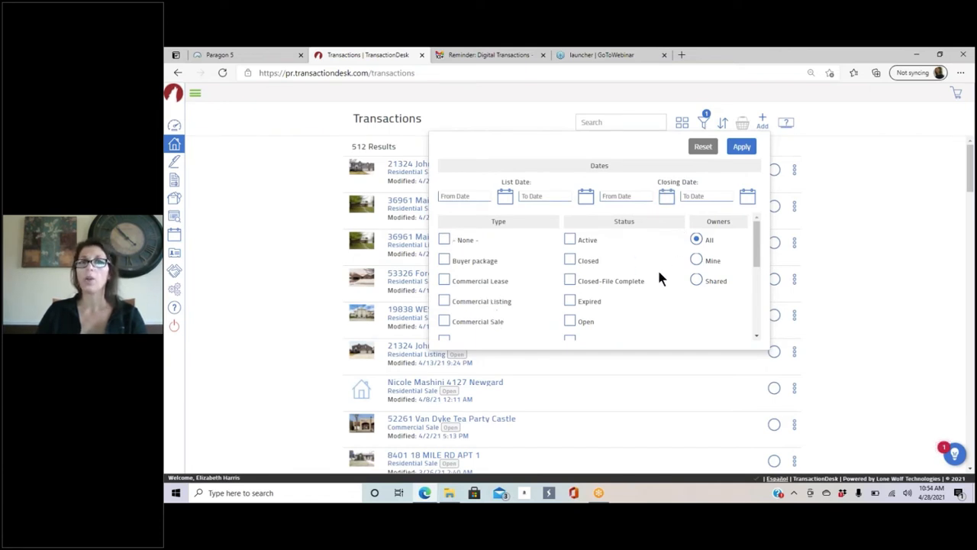
left_click(866, 138)
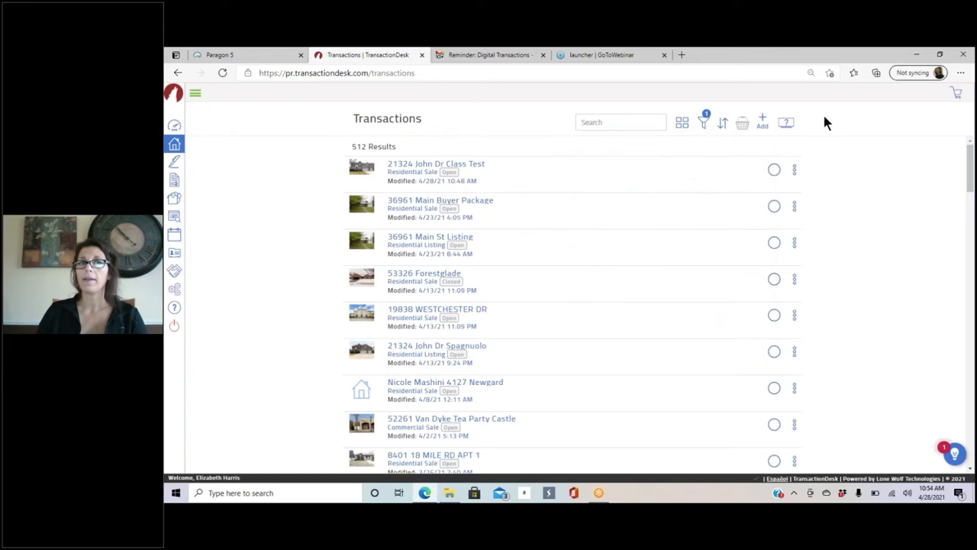
left_click(419, 168)
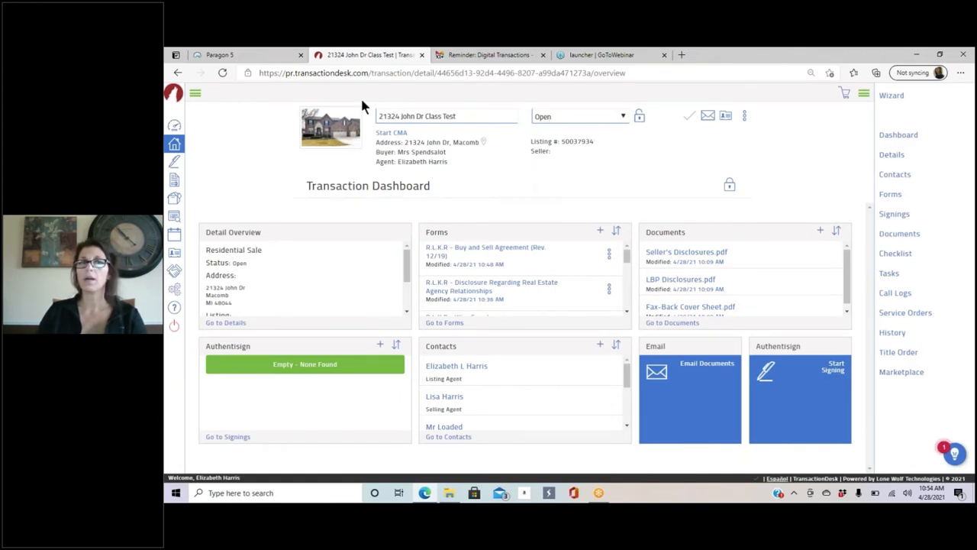
left_click(173, 149)
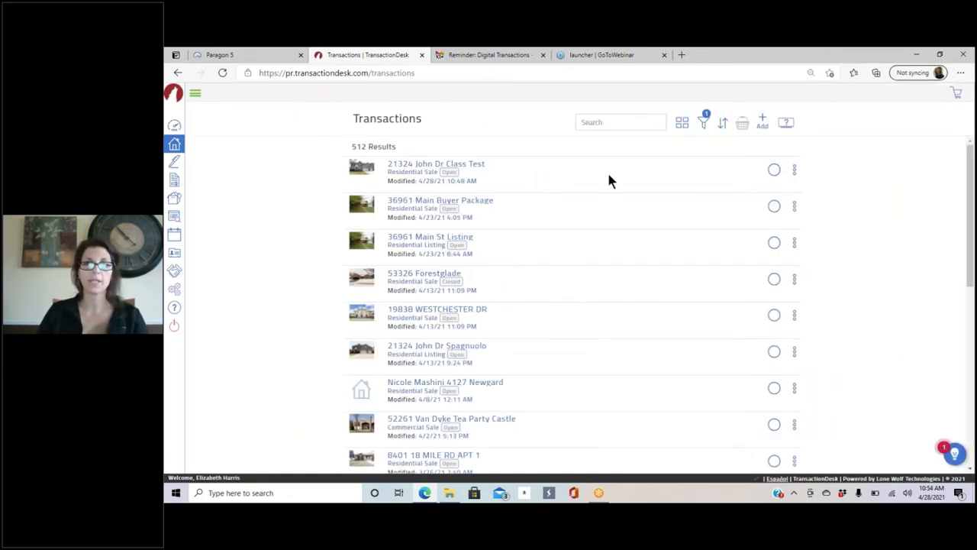
left_click(595, 125)
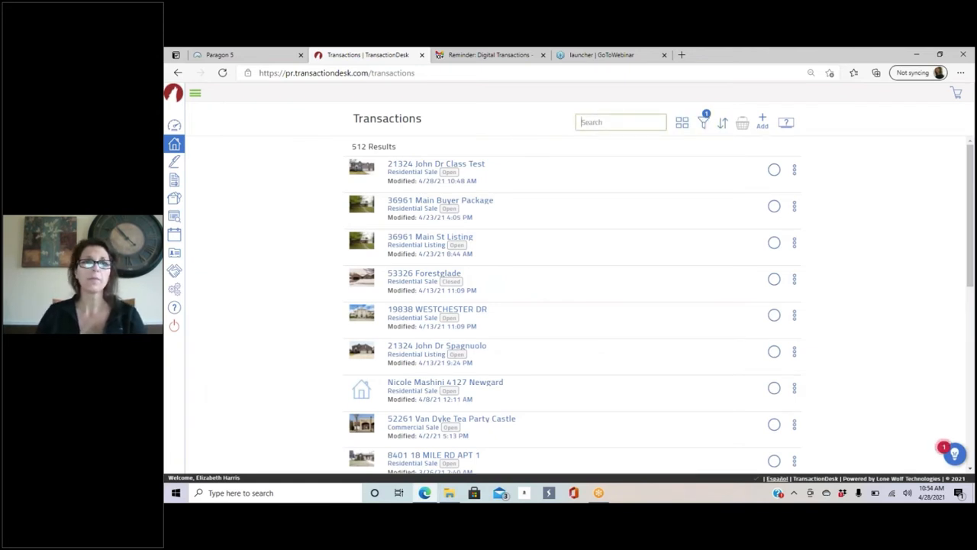
Step: Open the Signings list and scroll down through all its signings
left_click(174, 164)
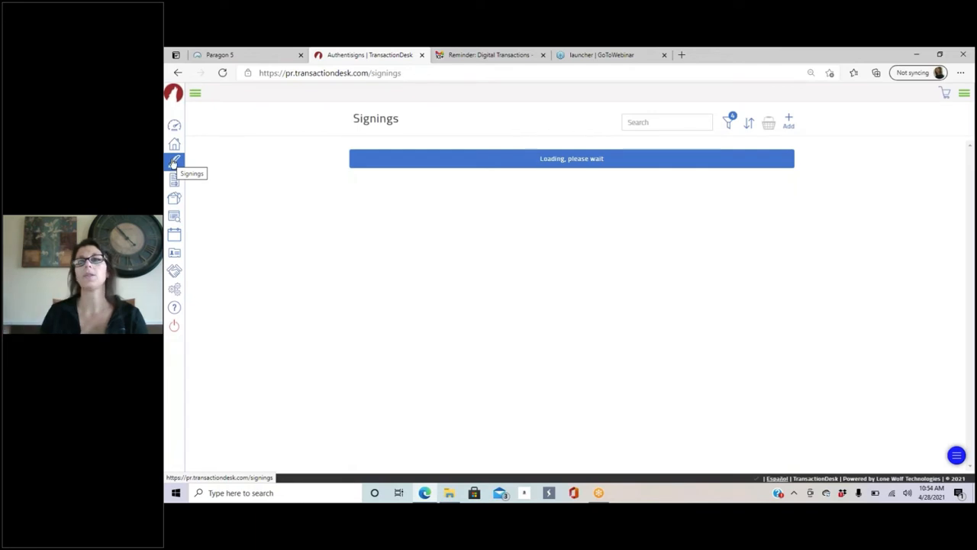
scroll(802, 112, "down", 1)
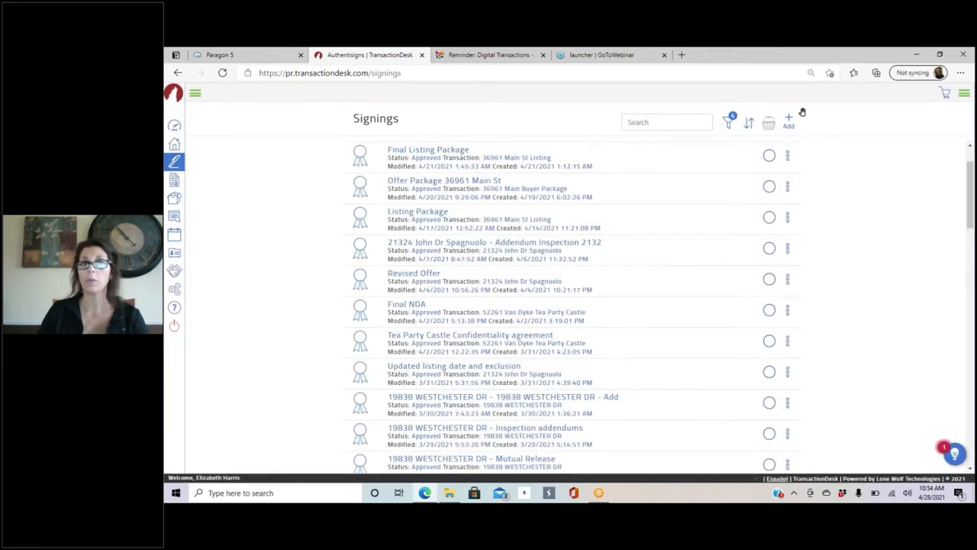
scroll(573, 305, "down", 3)
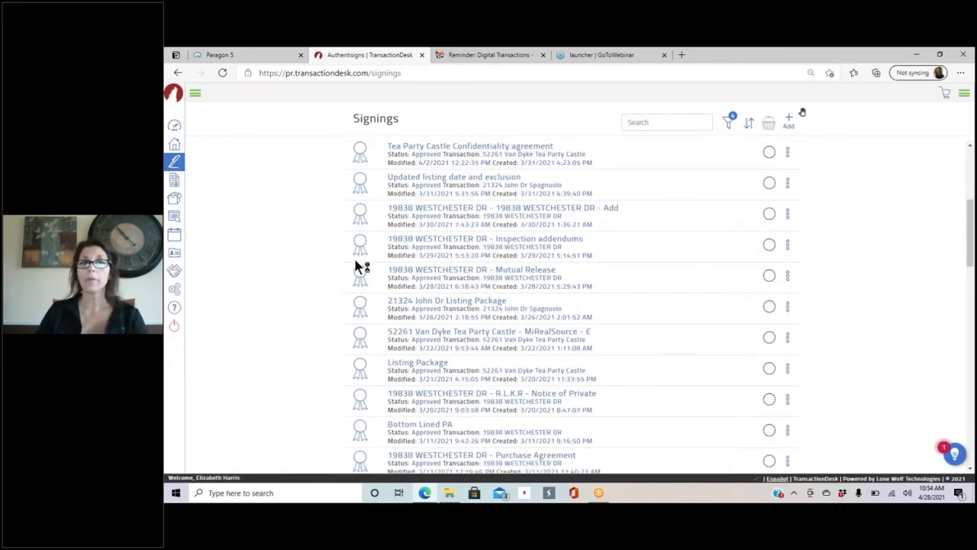
scroll(572, 305, "down", 10)
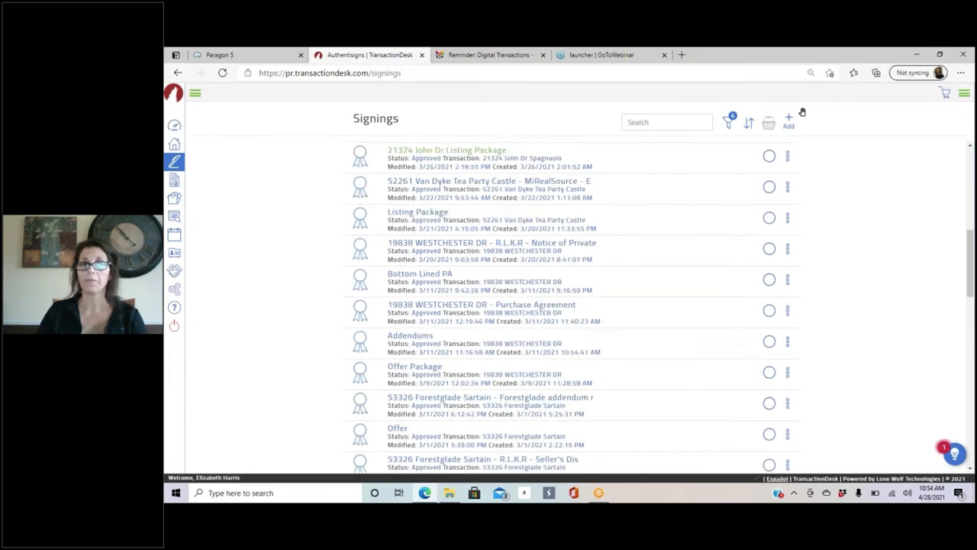
scroll(802, 113, "down", 10)
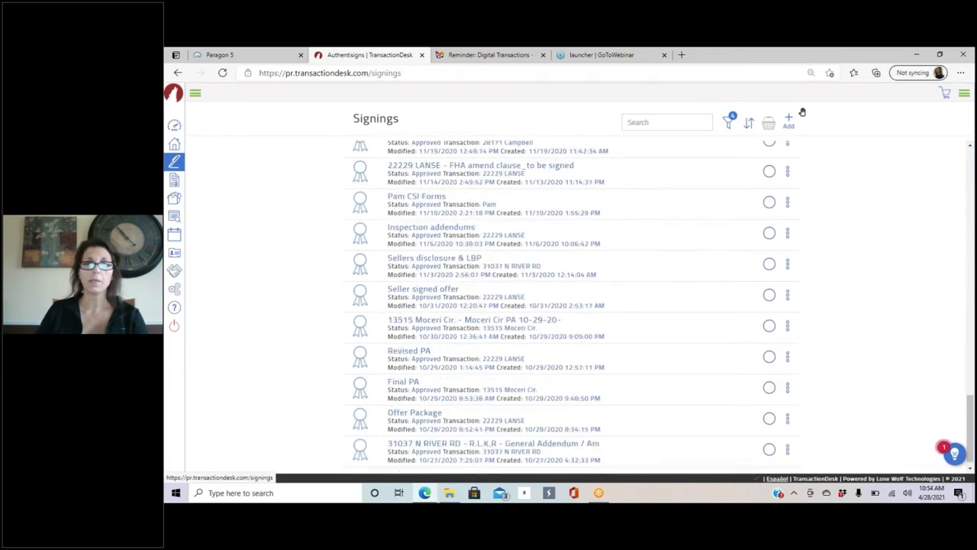
scroll(530, 228, "down", 5)
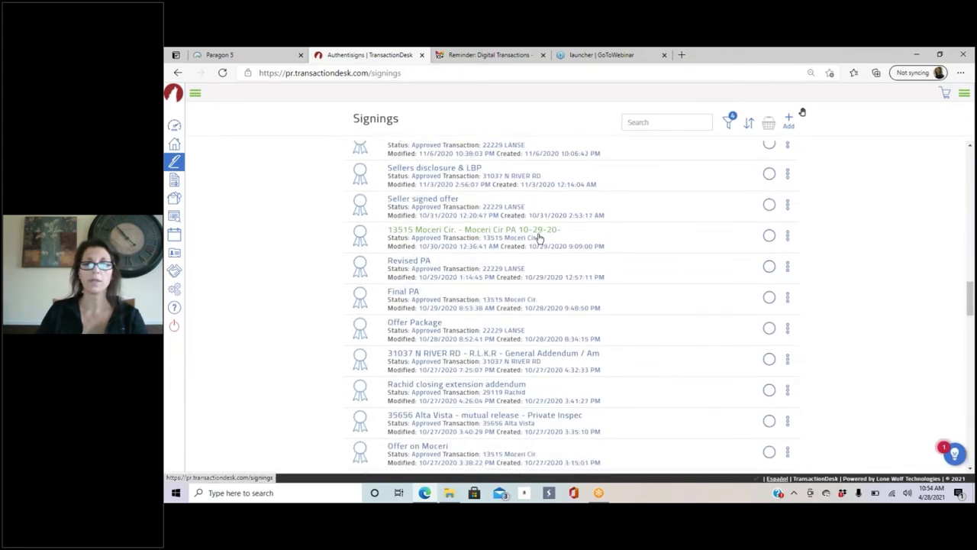
scroll(536, 232, "down", 5)
scroll(537, 233, "up", 5)
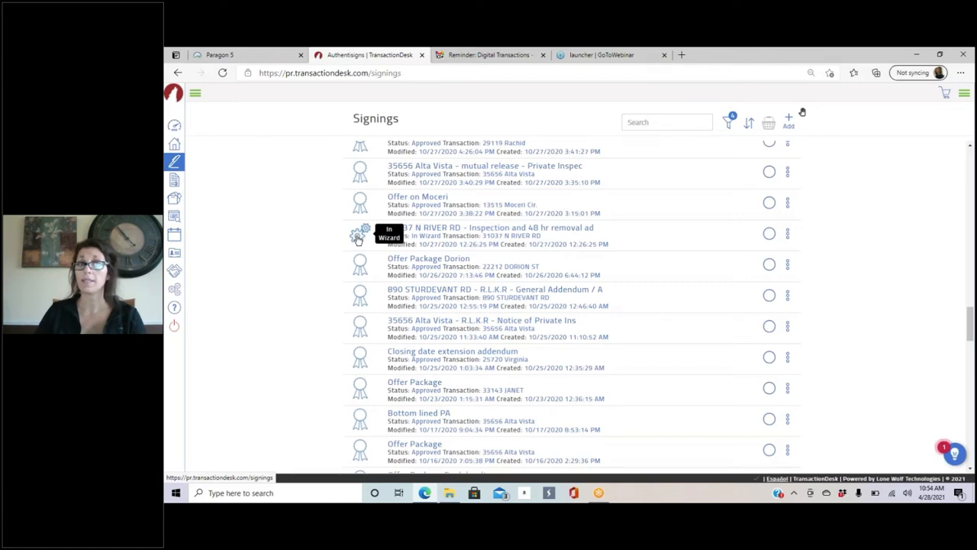
scroll(358, 239, "down", 3)
scroll(802, 112, "down", 10)
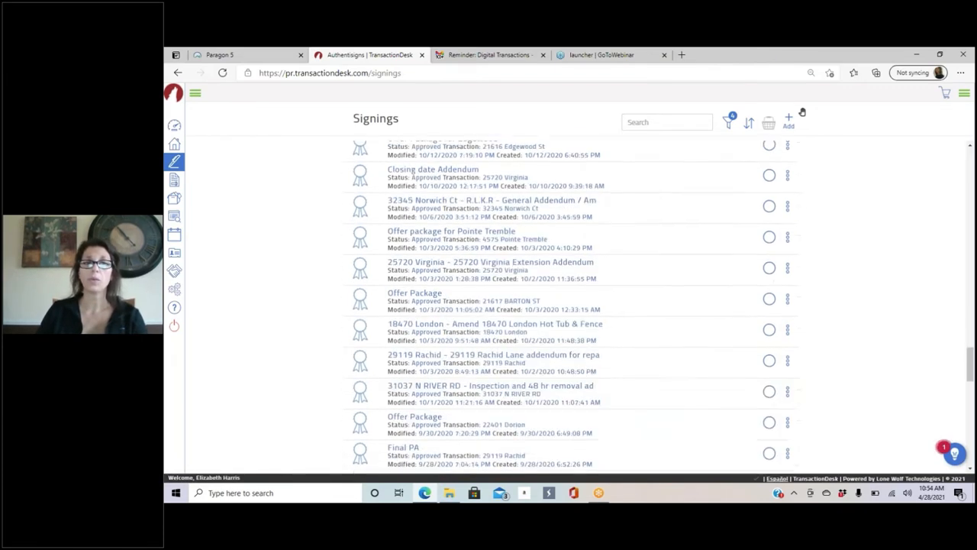
scroll(802, 112, "down", 5)
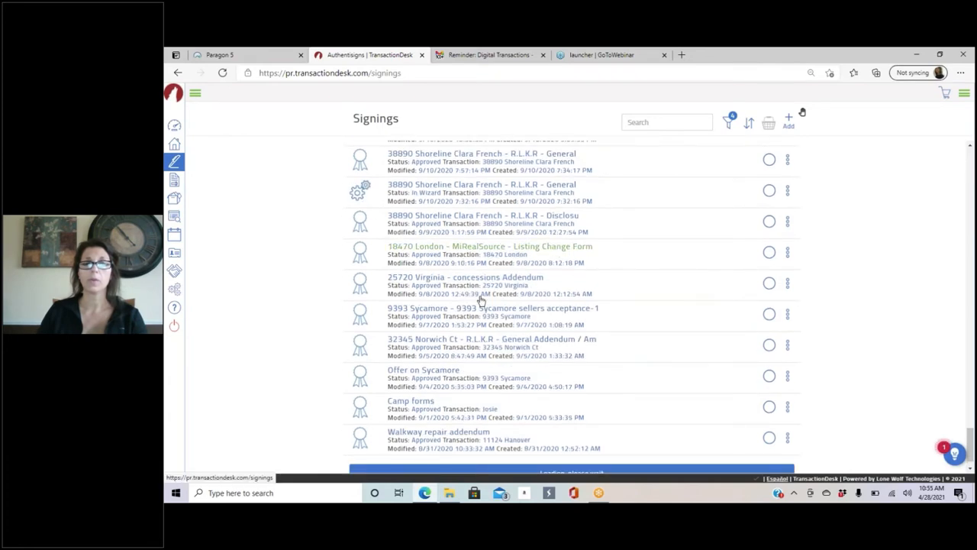
scroll(802, 112, "down", 5)
scroll(802, 112, "down", 15)
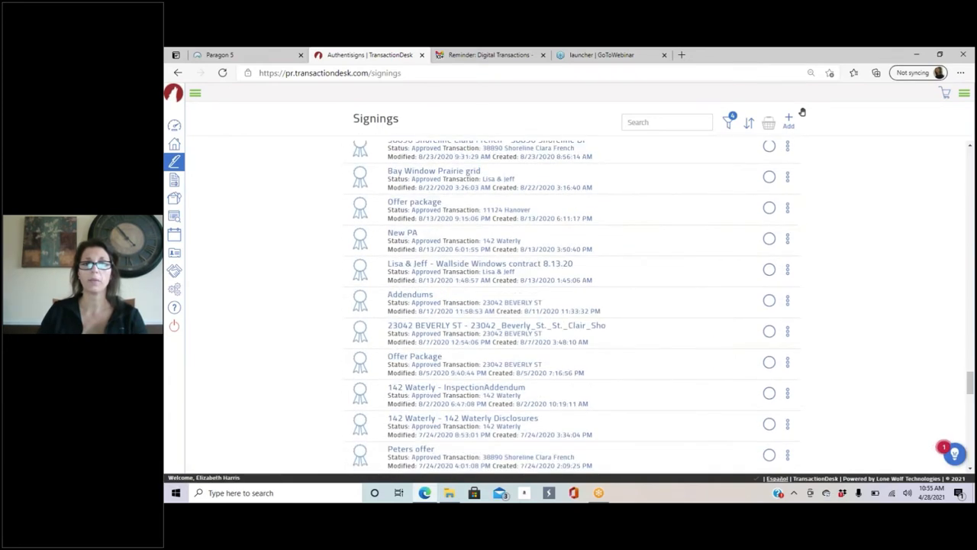
scroll(803, 112, "down", 8)
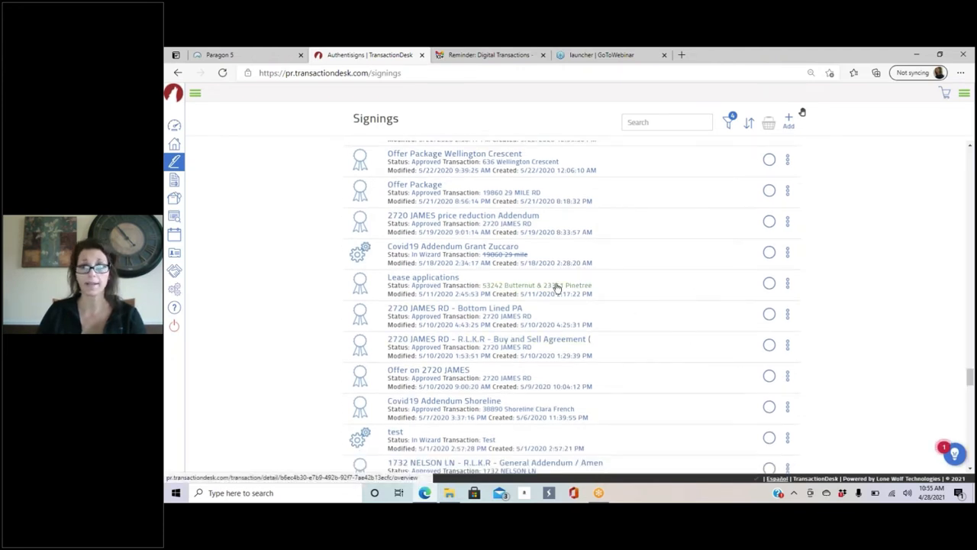
scroll(555, 289, "down", 3)
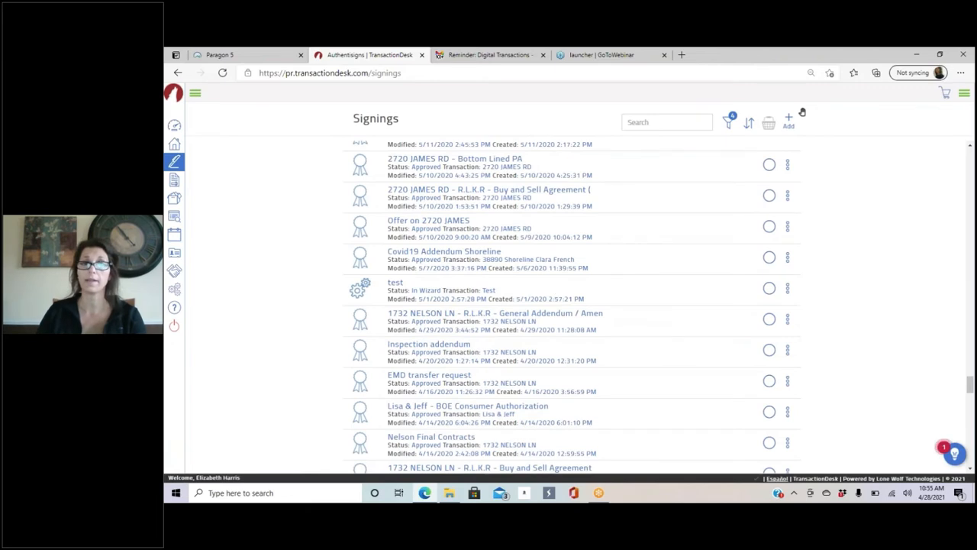
Step: Scroll back up to 'Seller signed offer', view its options menu, then go to Forms
scroll(375, 176, "up", 10)
scroll(375, 176, "up", 3)
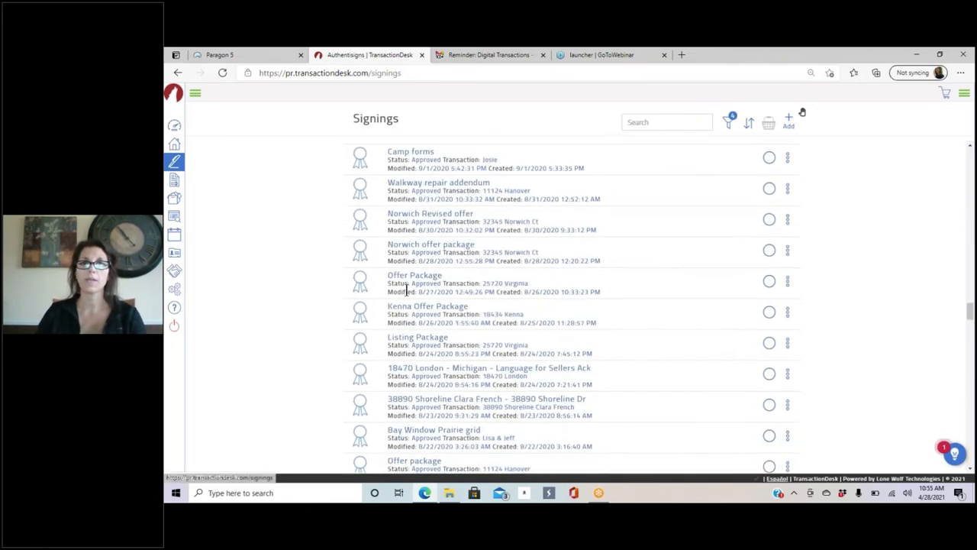
scroll(360, 280, "up", 5)
scroll(473, 275, "up", 10)
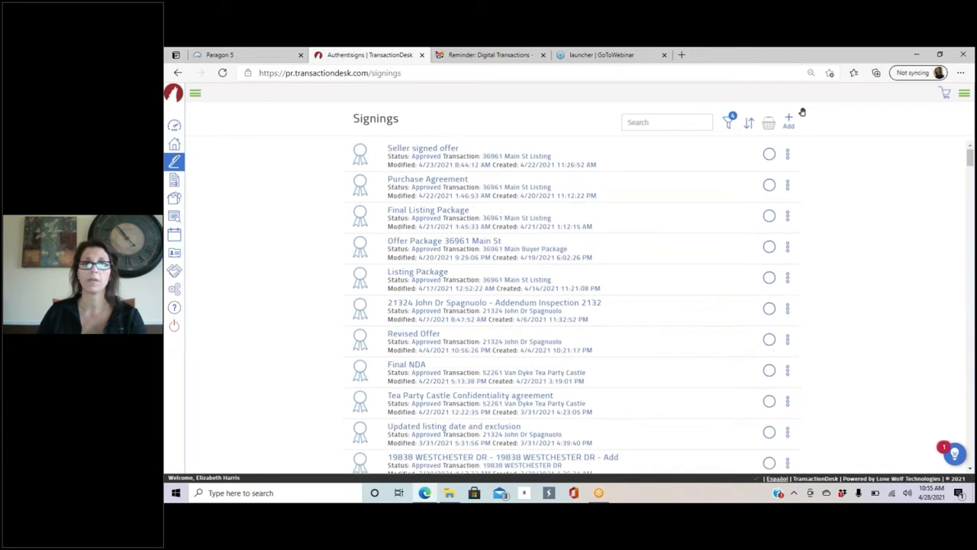
left_click(788, 154)
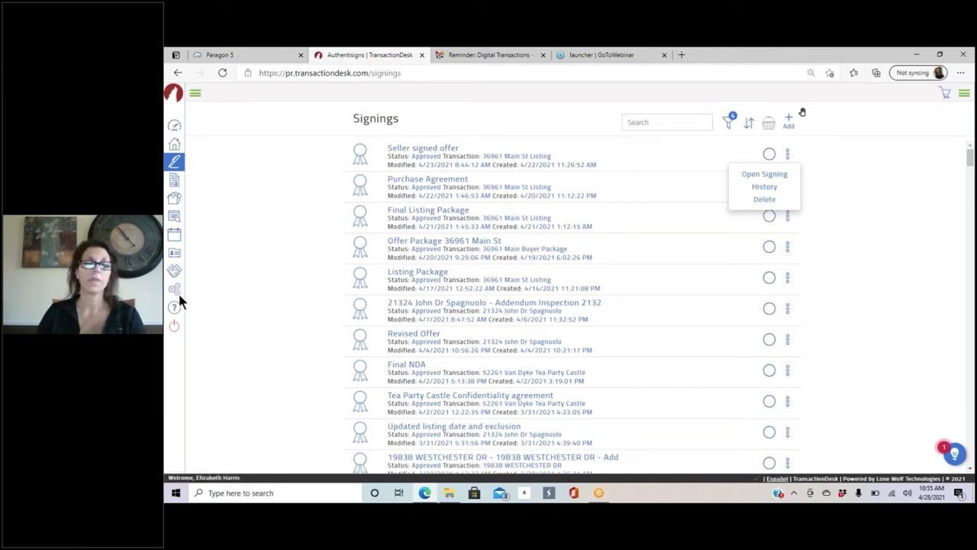
left_click(175, 180)
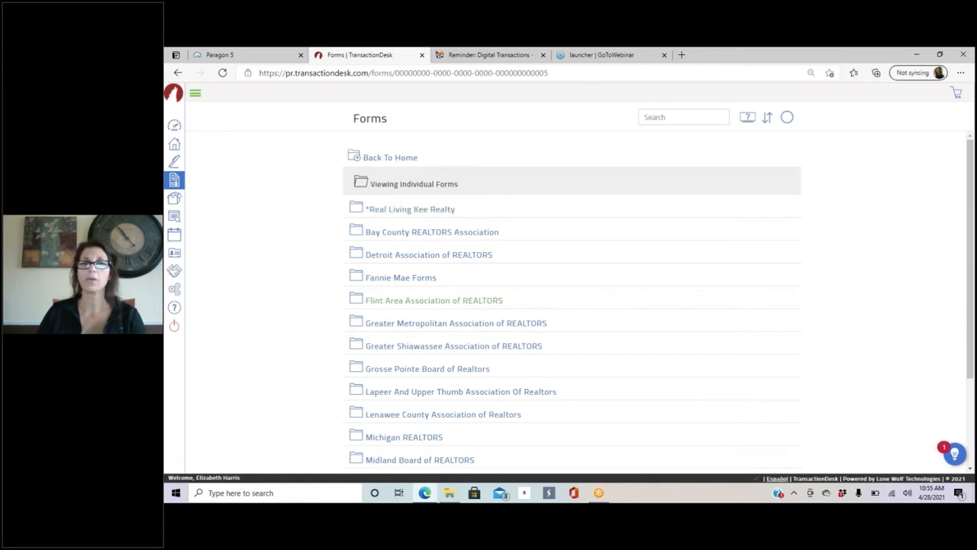
Step: Glance over the Forms folder list, then move to the Documents section
scroll(595, 279, "down", 3)
scroll(596, 284, "up", 3)
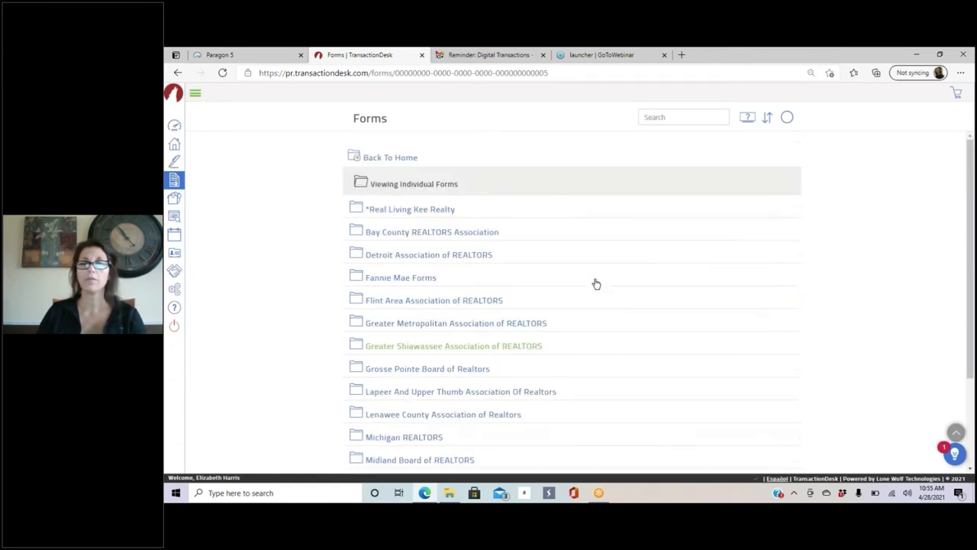
left_click(174, 201)
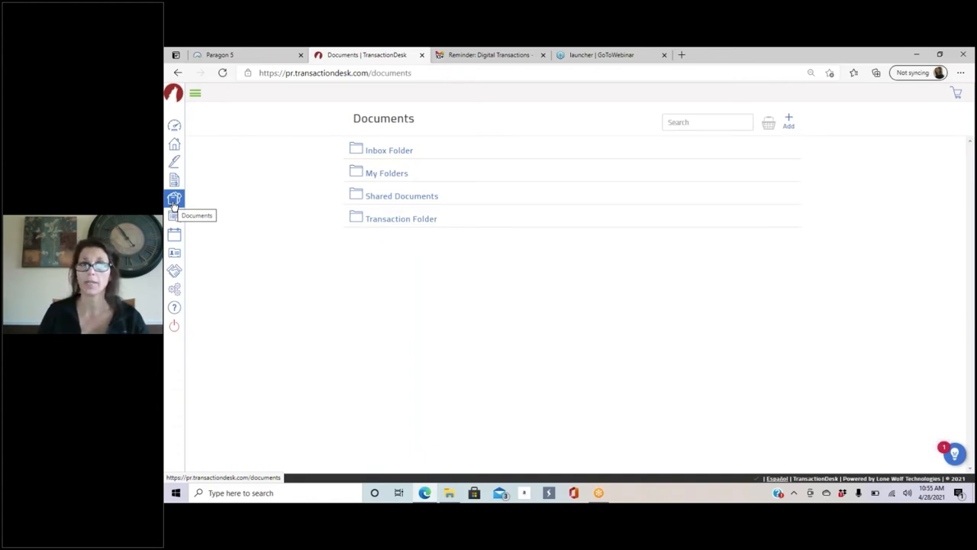
left_click(384, 221)
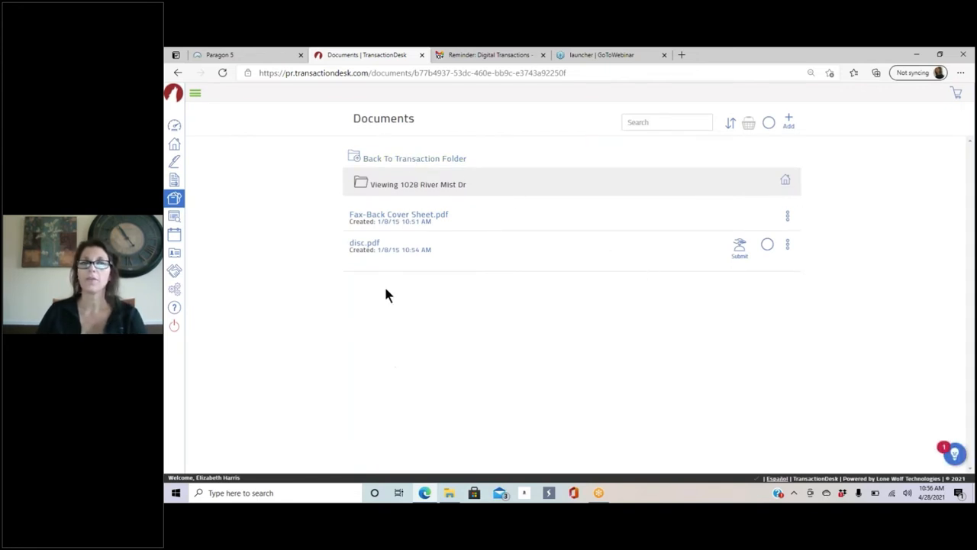
left_click(405, 162)
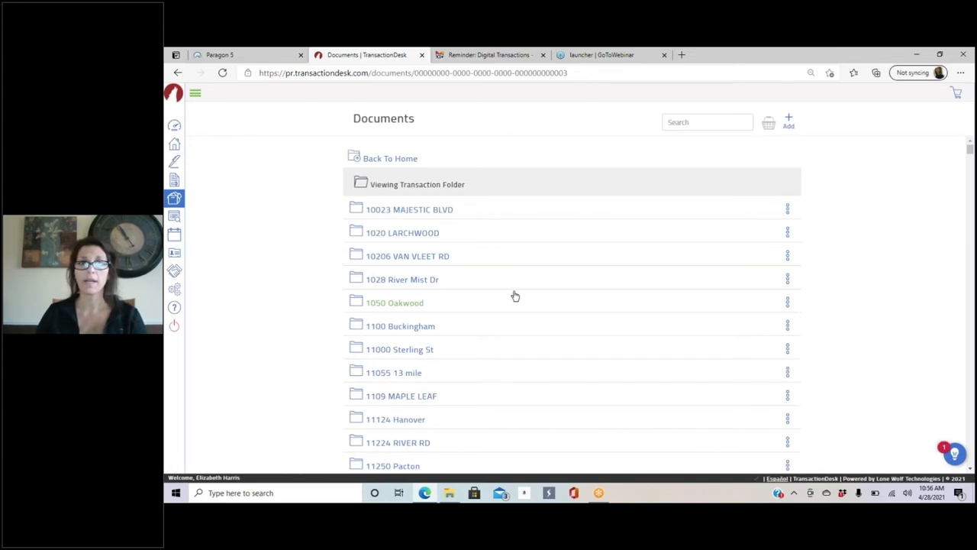
scroll(513, 299, "down", 3)
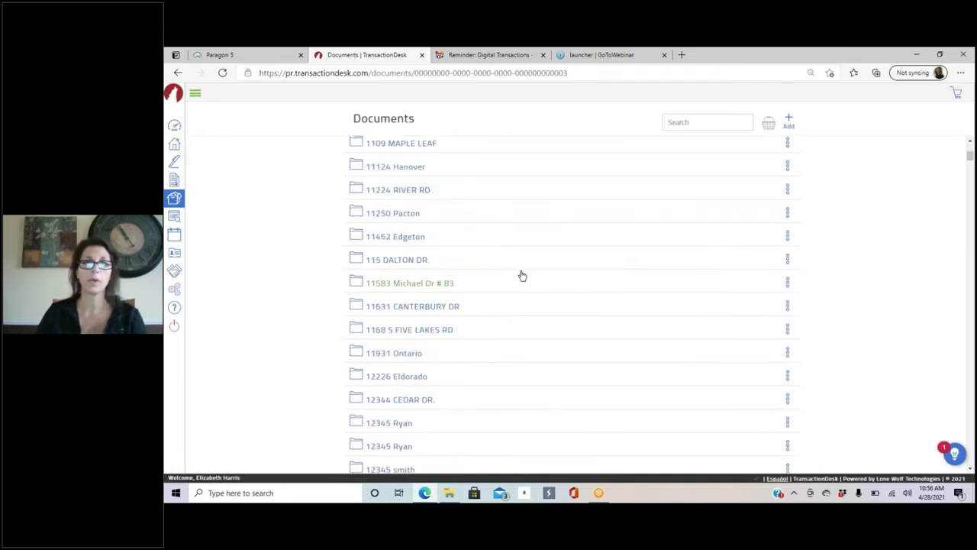
scroll(563, 298, "down", 4)
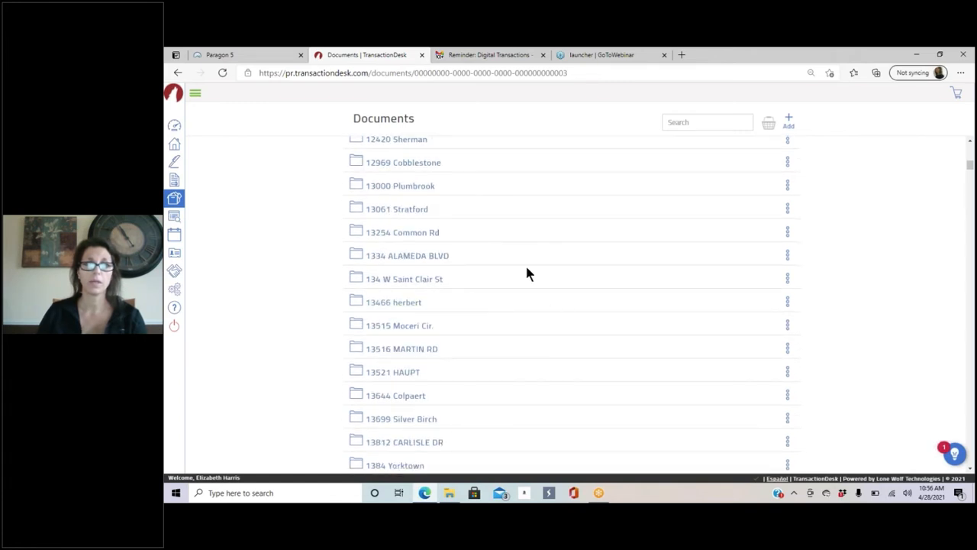
left_click(387, 327)
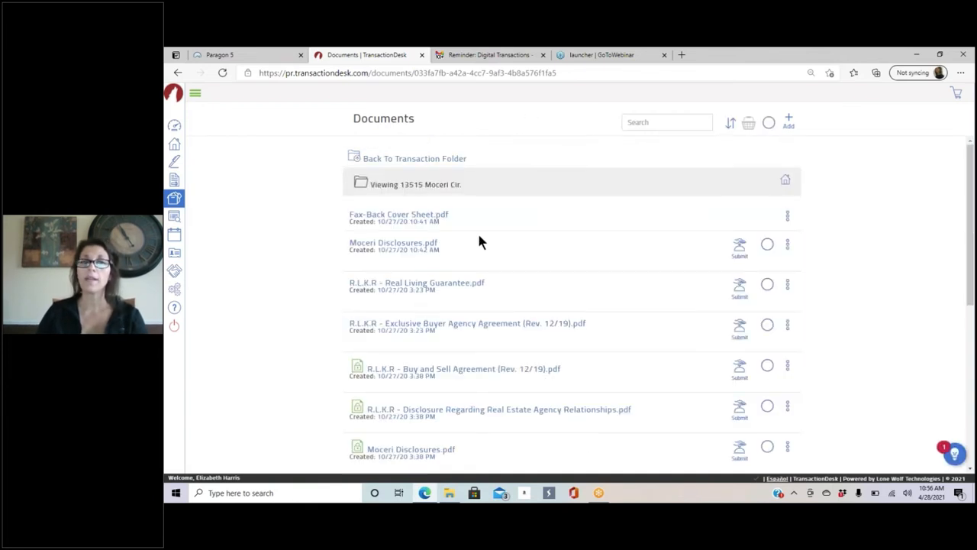
Step: Review the Moceri documents, then return to the list of transaction folders
scroll(501, 217, "down", 2)
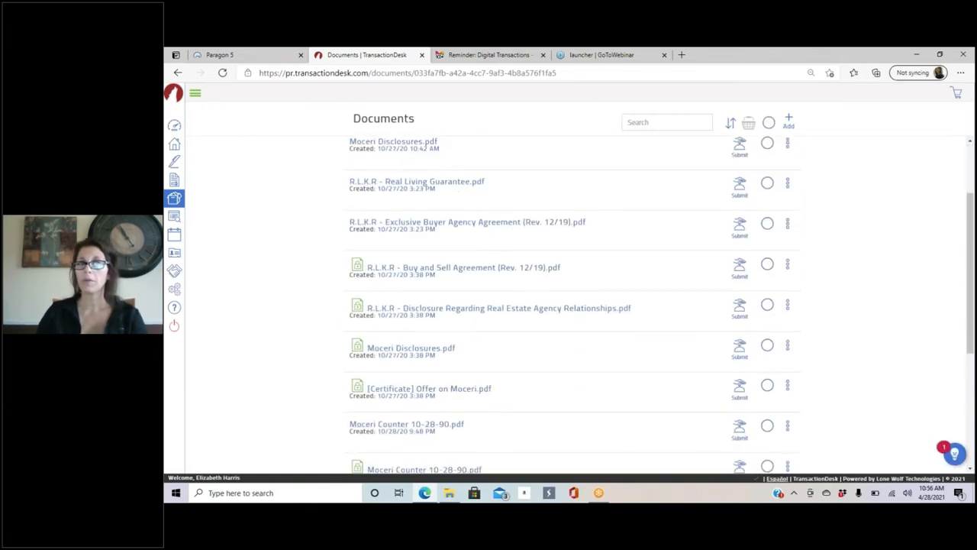
scroll(443, 323, "down", 2)
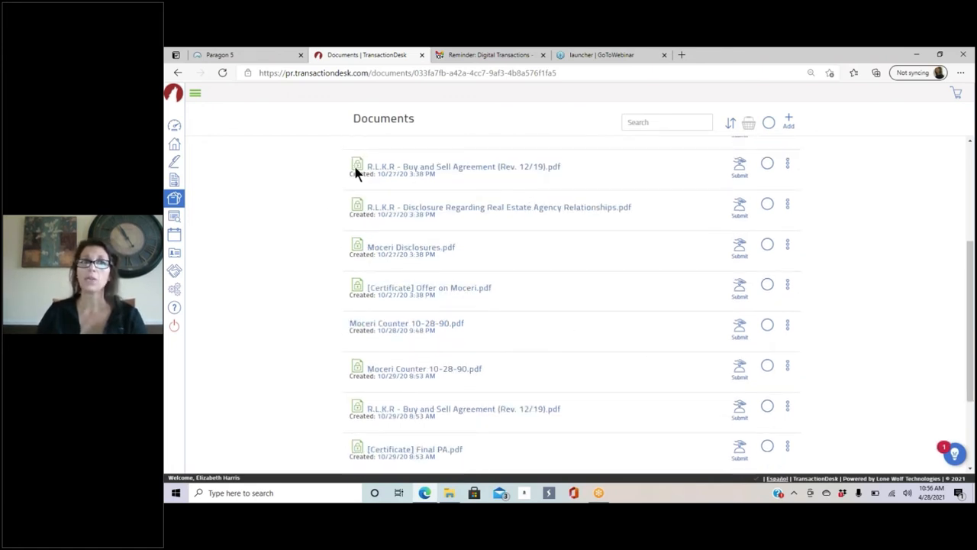
mouse_move(356, 171)
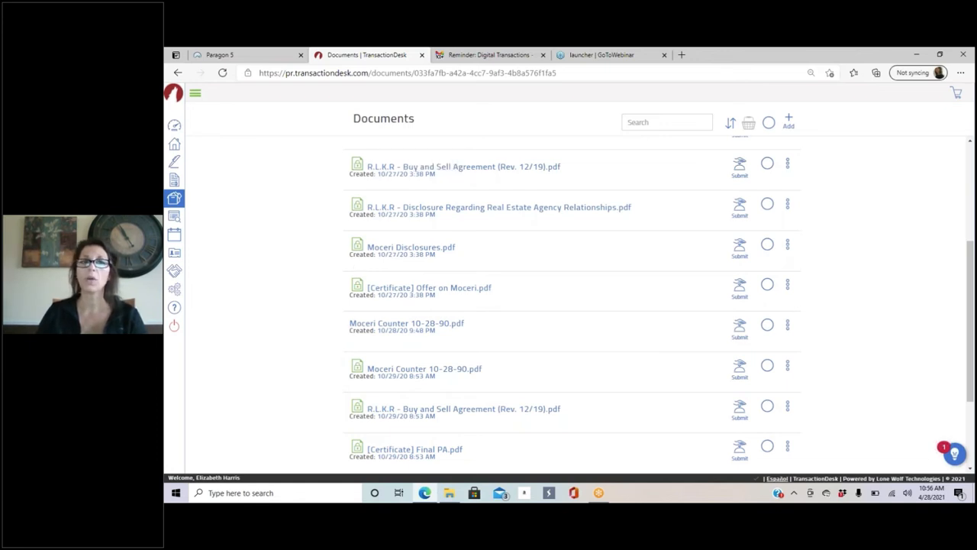
scroll(497, 283, "down", 3)
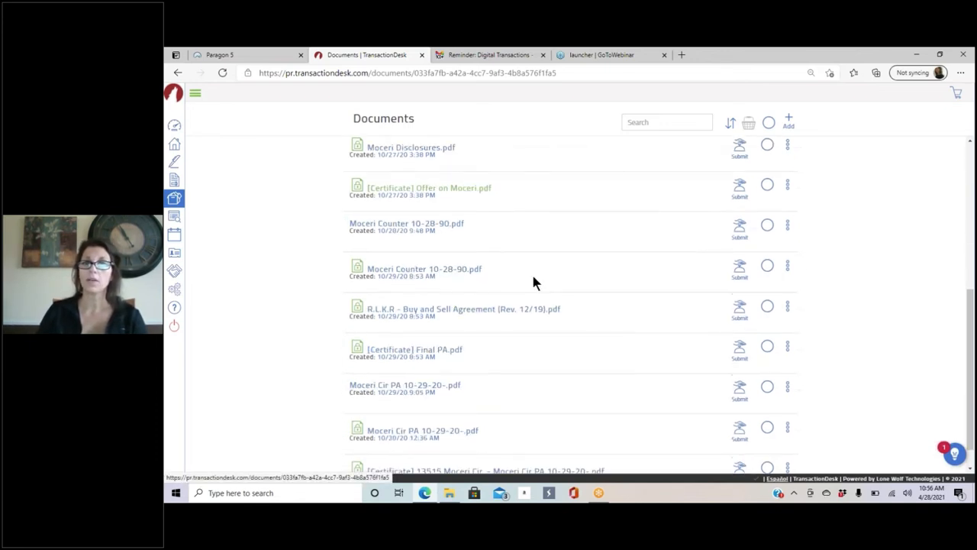
scroll(514, 365, "up", 10)
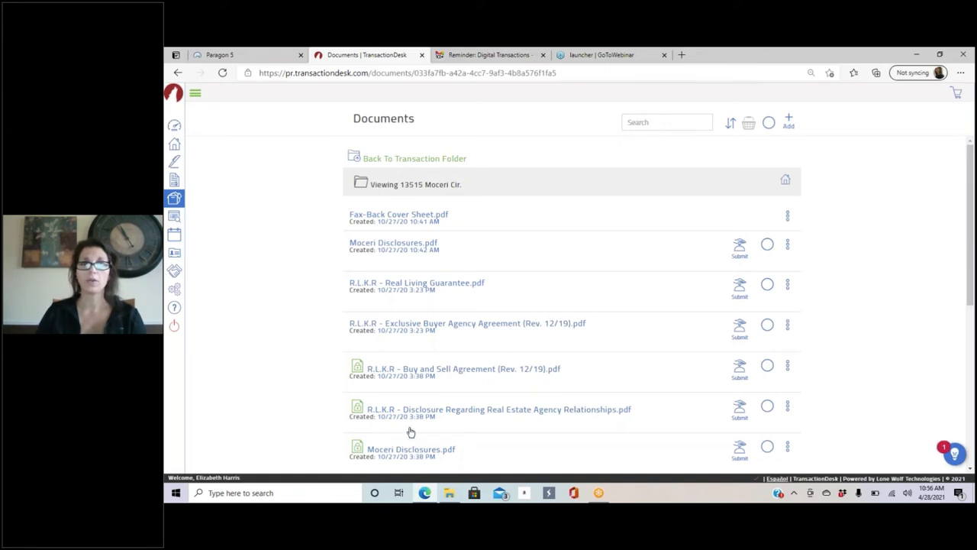
left_click(175, 199)
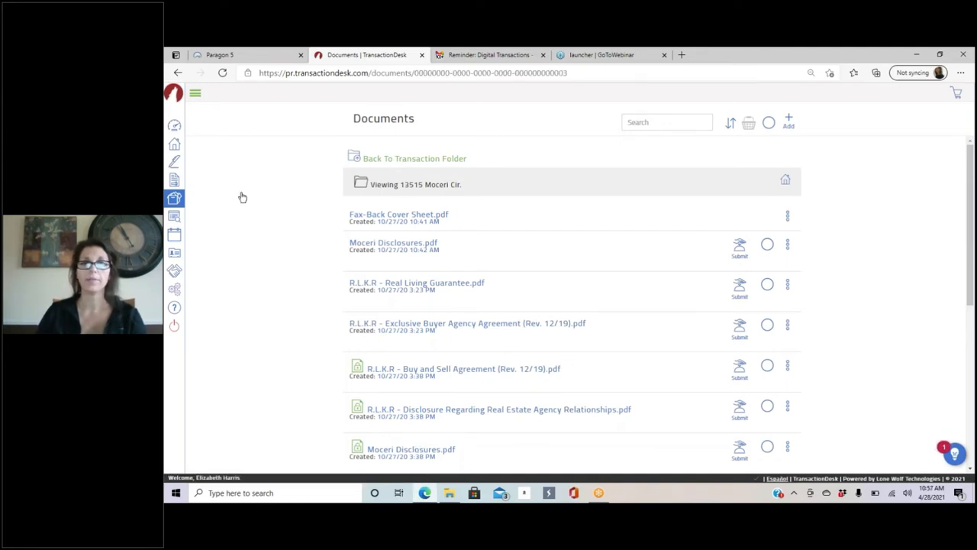
left_click(788, 208)
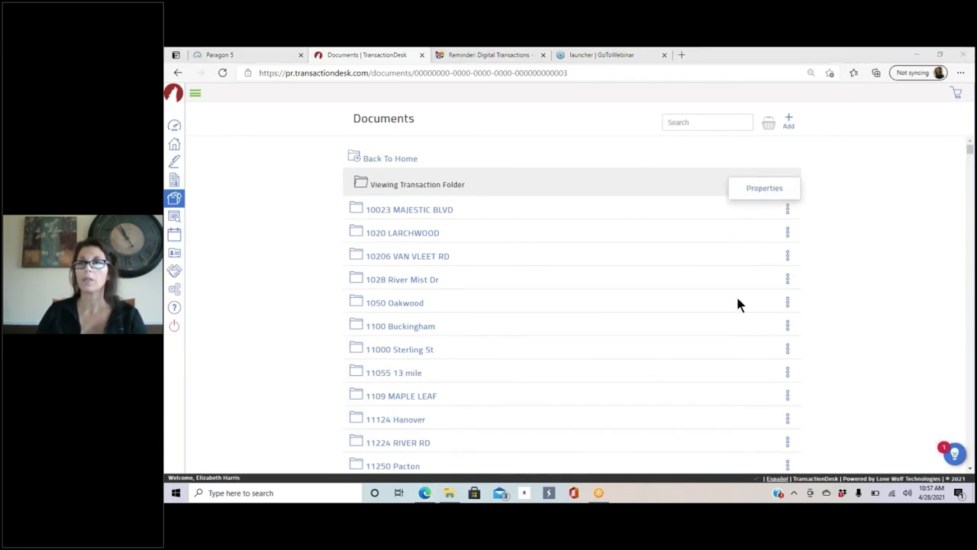
left_click(787, 210)
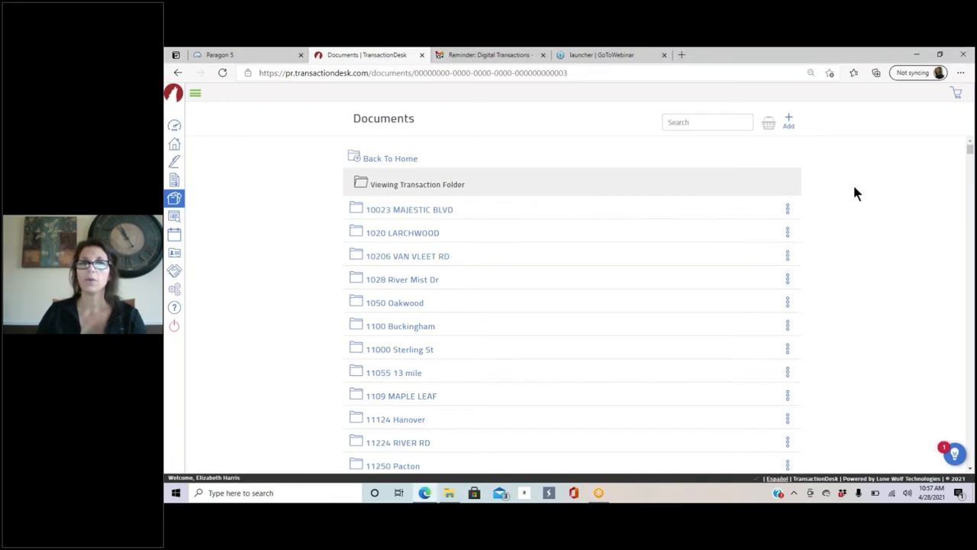
left_click(788, 210)
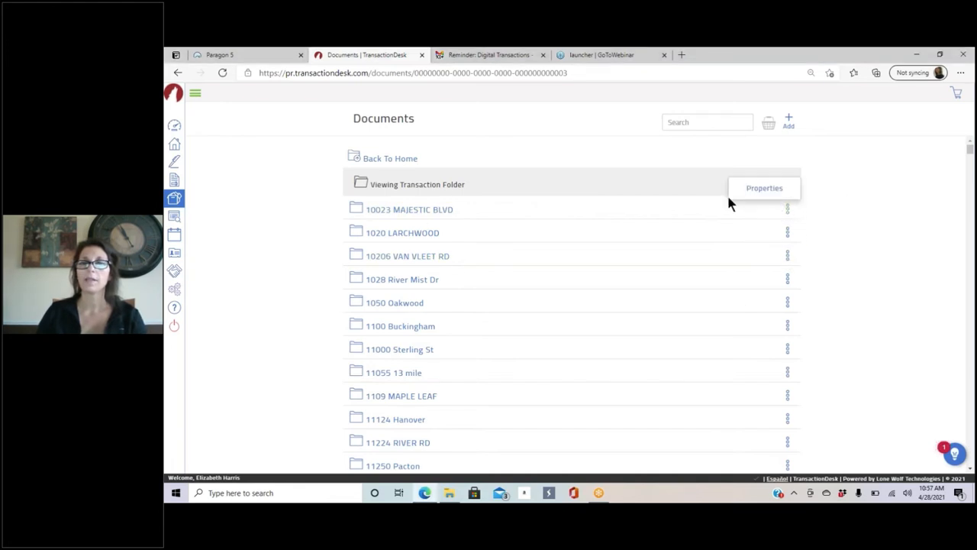
left_click(406, 213)
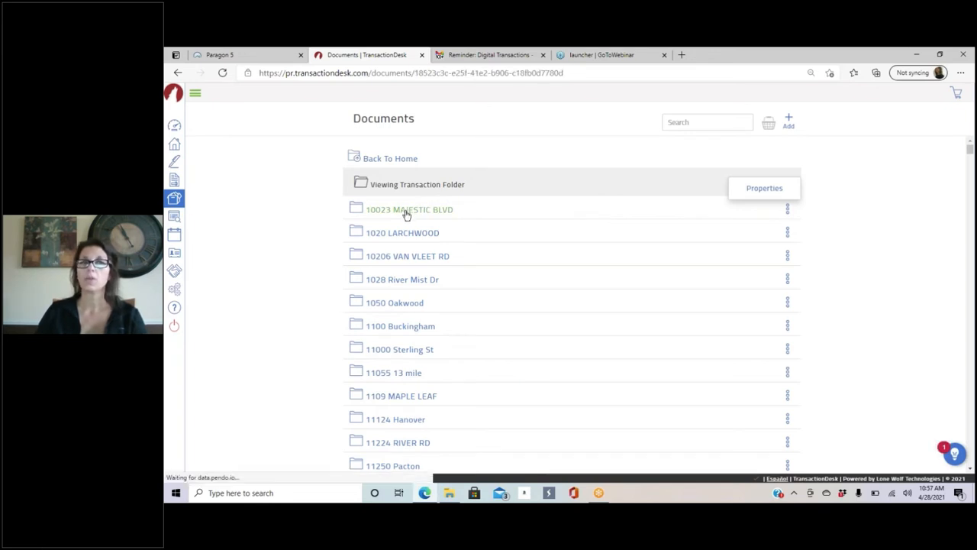
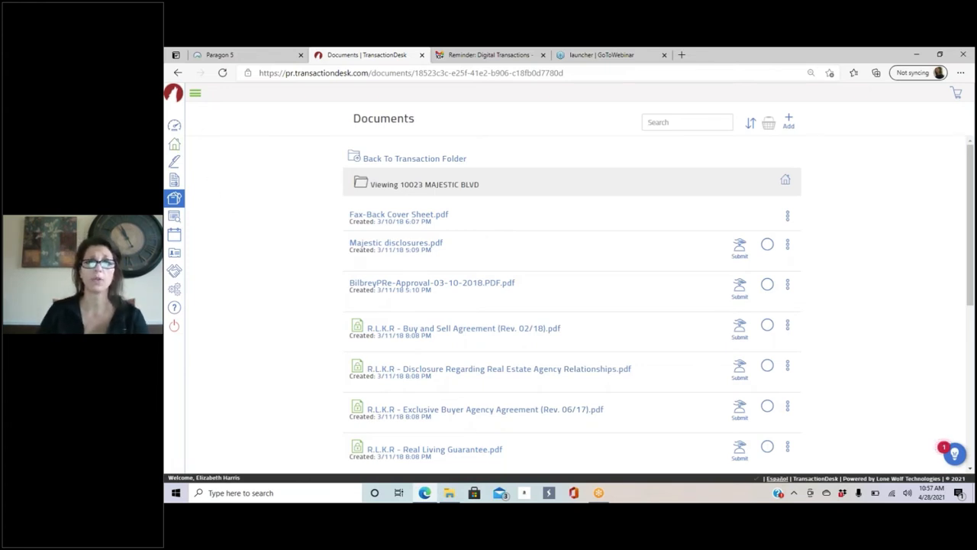
Step: Return to the transaction folder list, expand the sidebar, and view the empty Tasks page
left_click(175, 204)
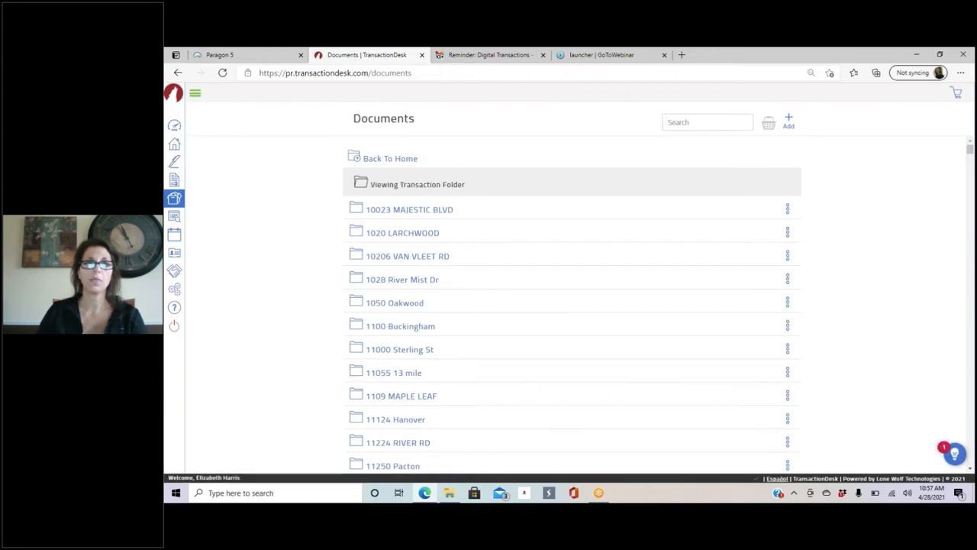
left_click(195, 93)
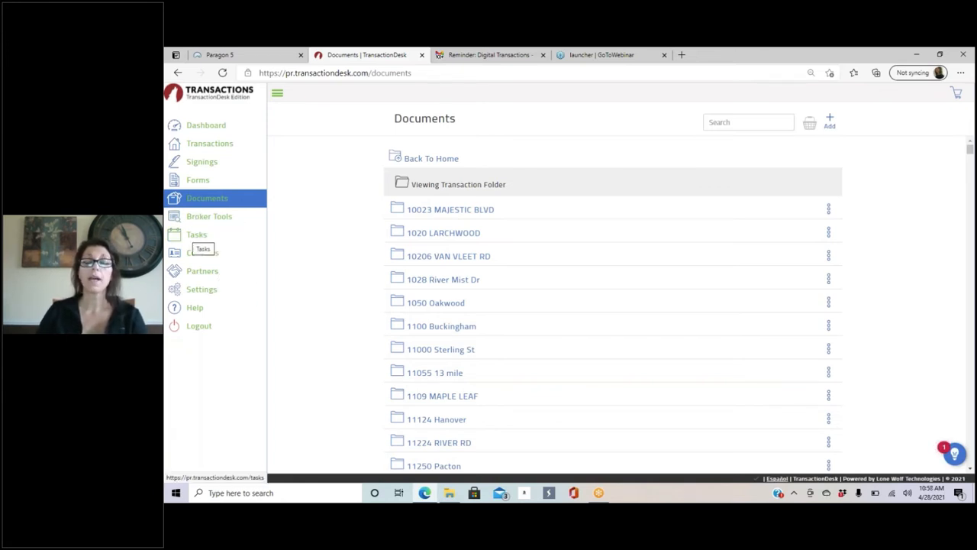
left_click(191, 235)
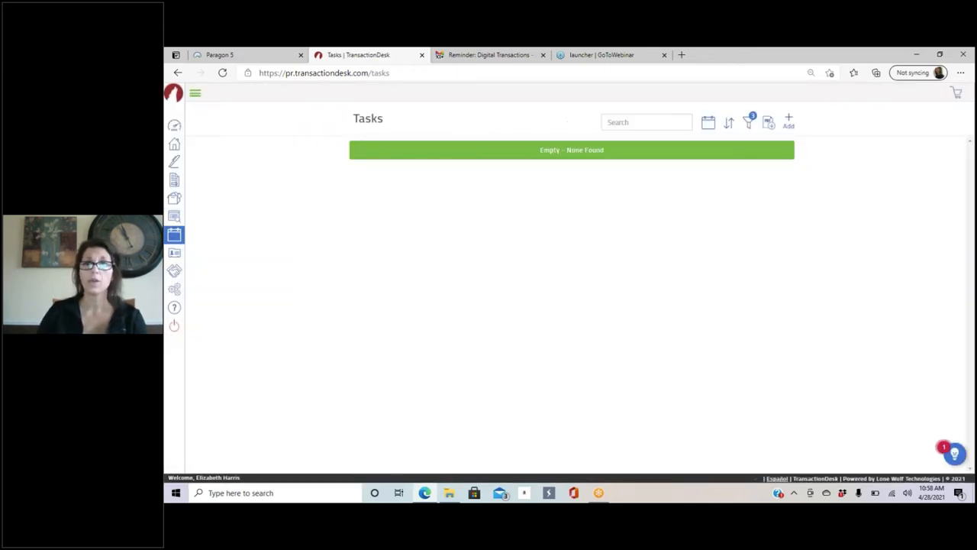
Step: Review the Contacts list and the first contact's options, then go to Partners
left_click(174, 254)
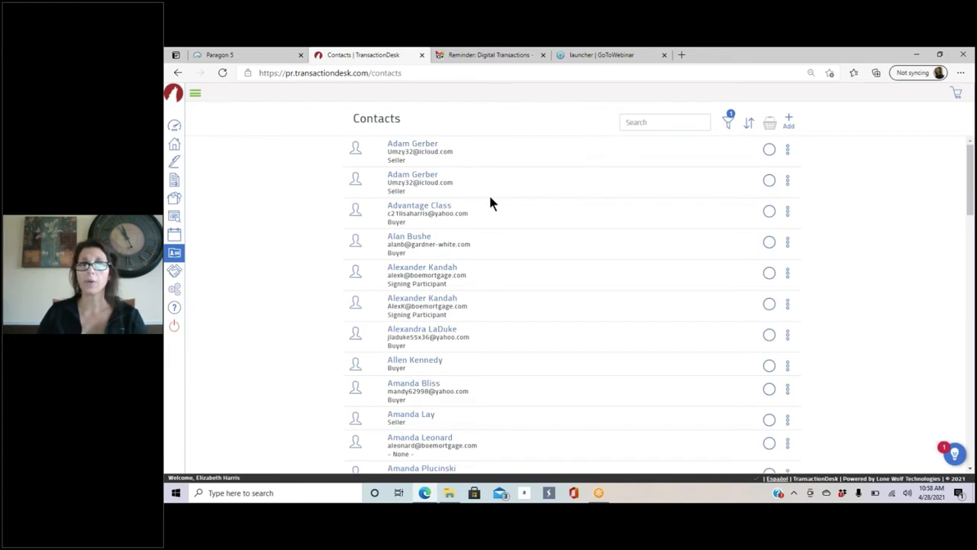
left_click(789, 149)
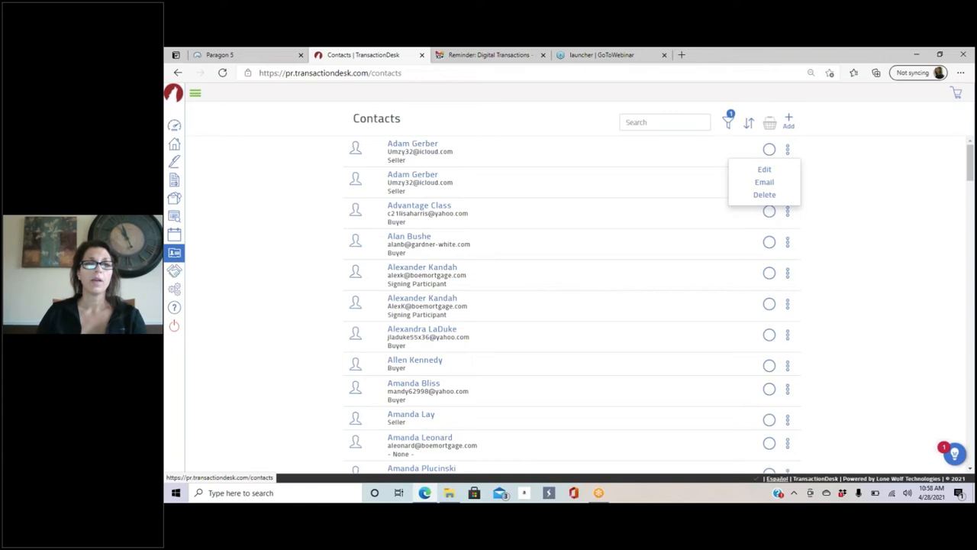
left_click(174, 279)
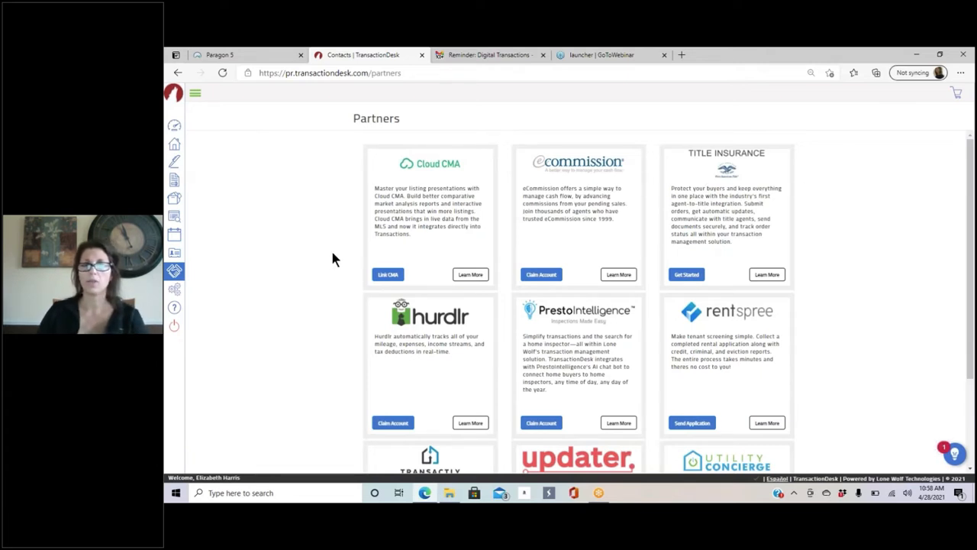
Step: Look through the partner integrations, then go to the Settings page
scroll(420, 302, "down", 2)
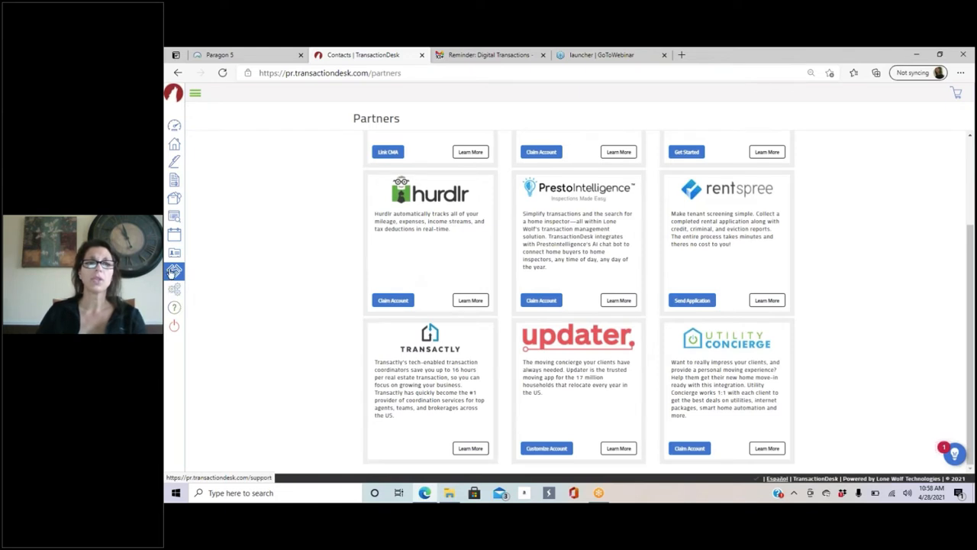
left_click(174, 294)
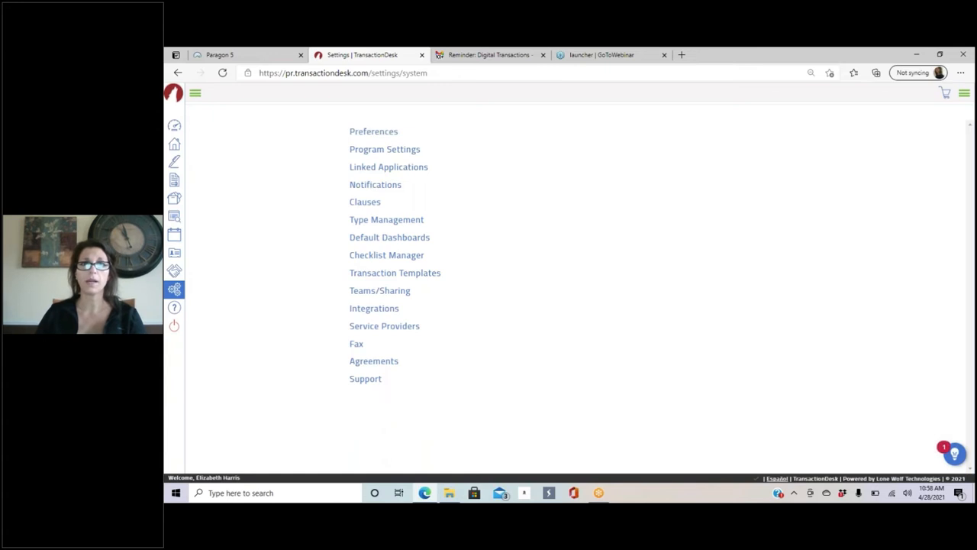
left_click(365, 201)
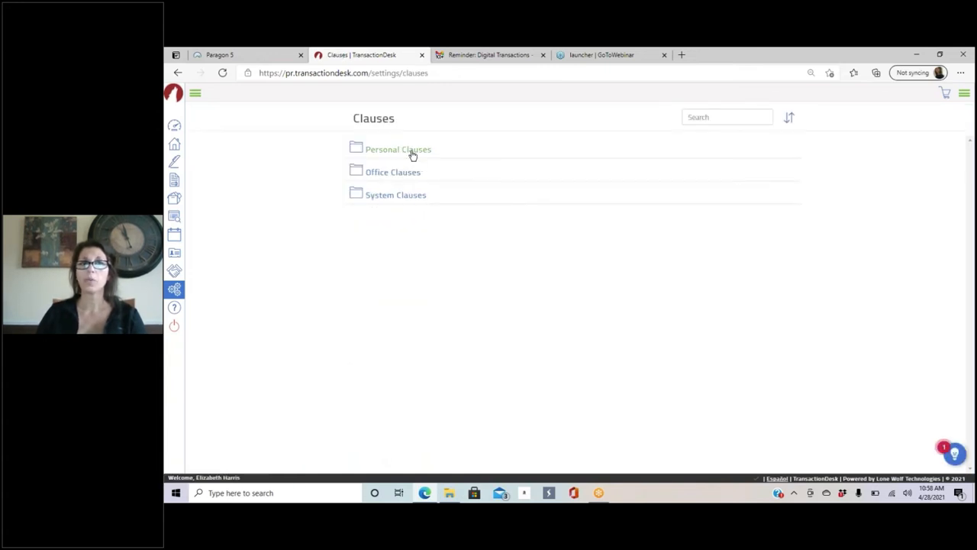
left_click(397, 149)
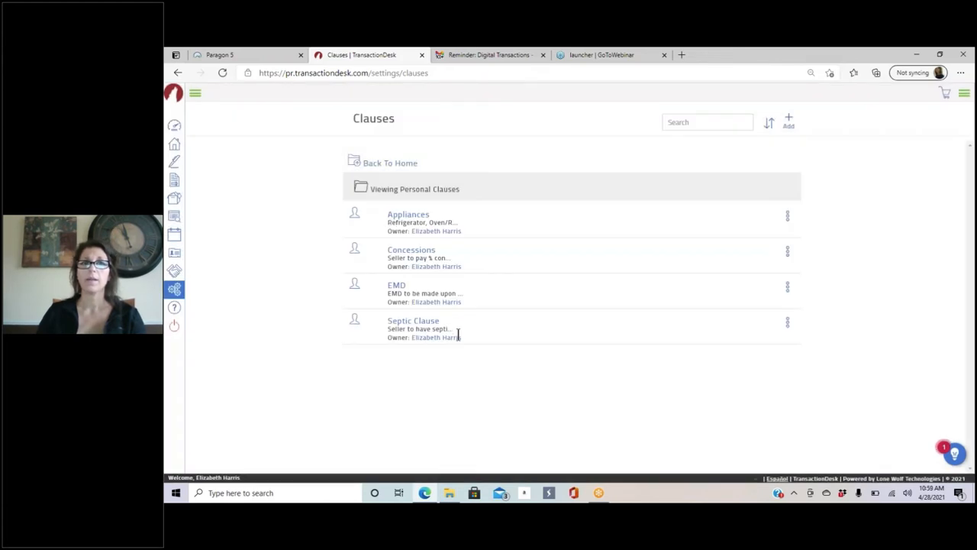
left_click(790, 123)
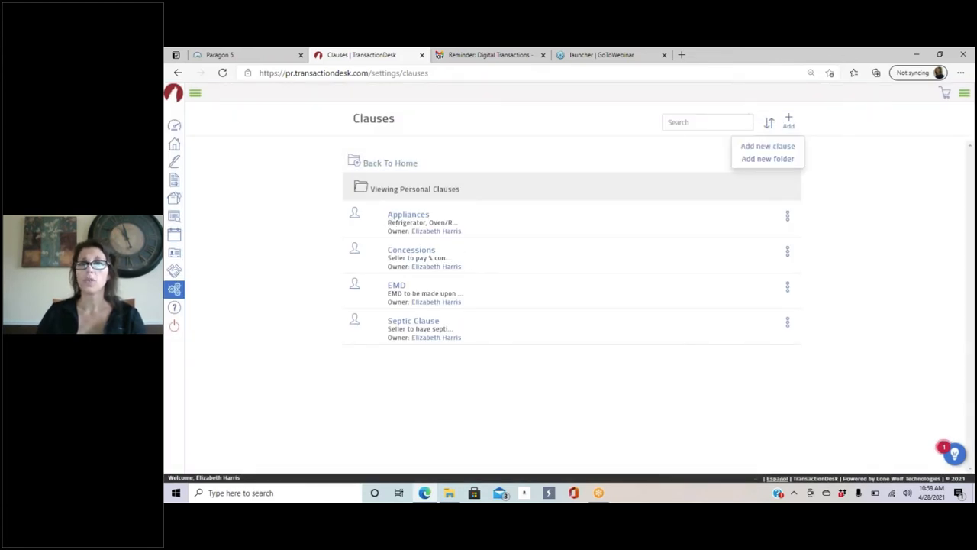
left_click(768, 145)
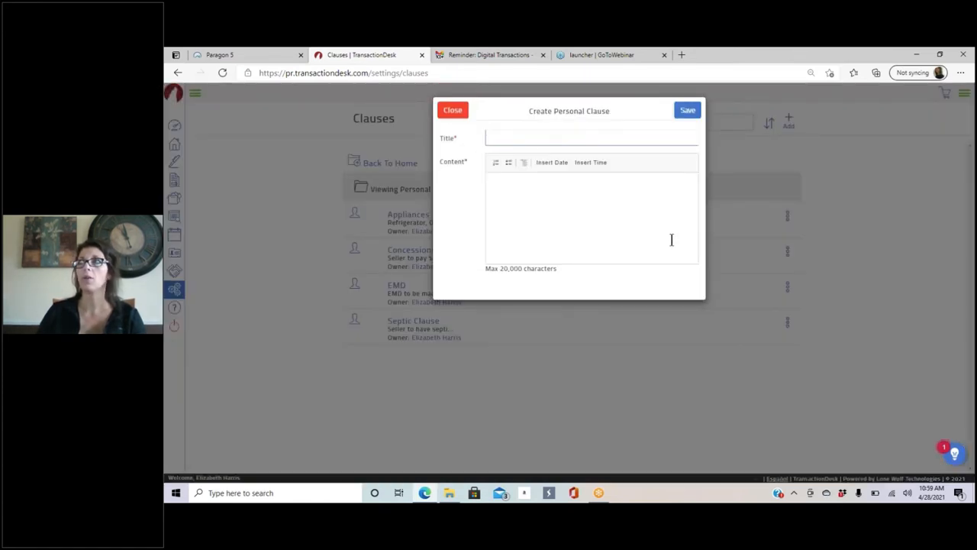
left_click(459, 109)
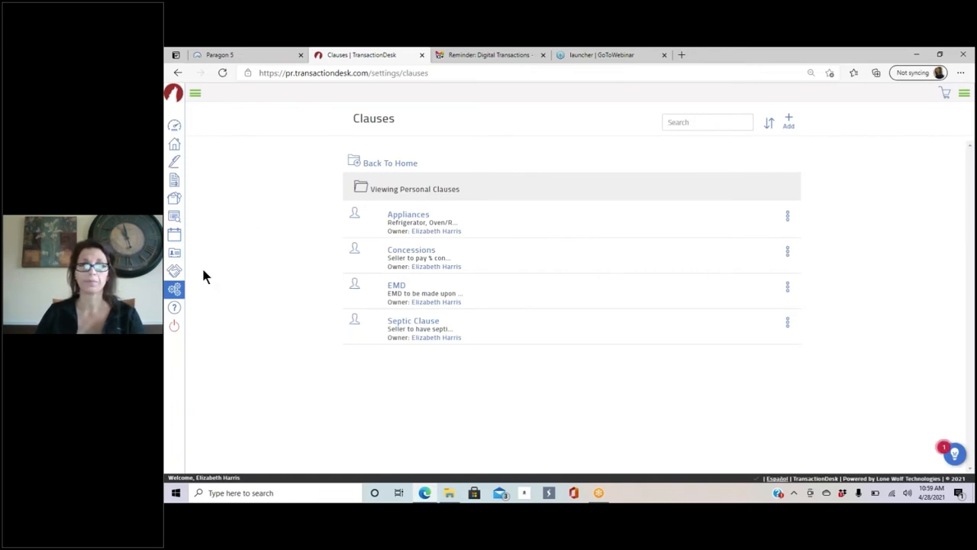
left_click(174, 291)
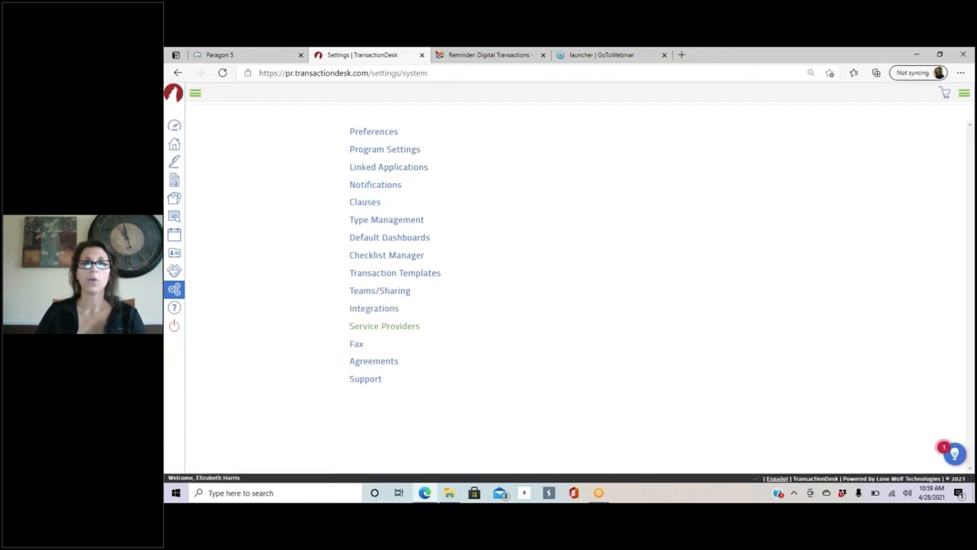
Step: Start a new transaction template, browse its Type list, and cancel without creating it
left_click(410, 278)
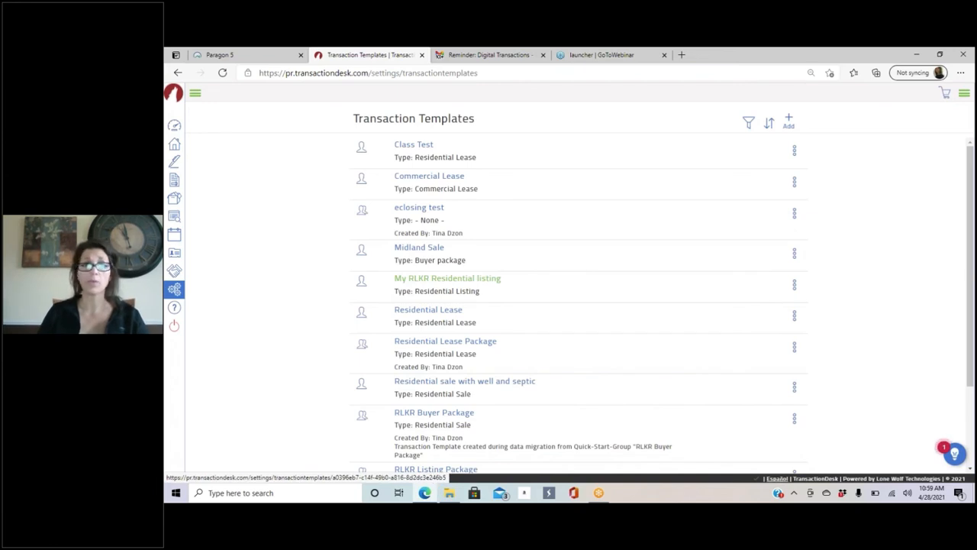
left_click(789, 121)
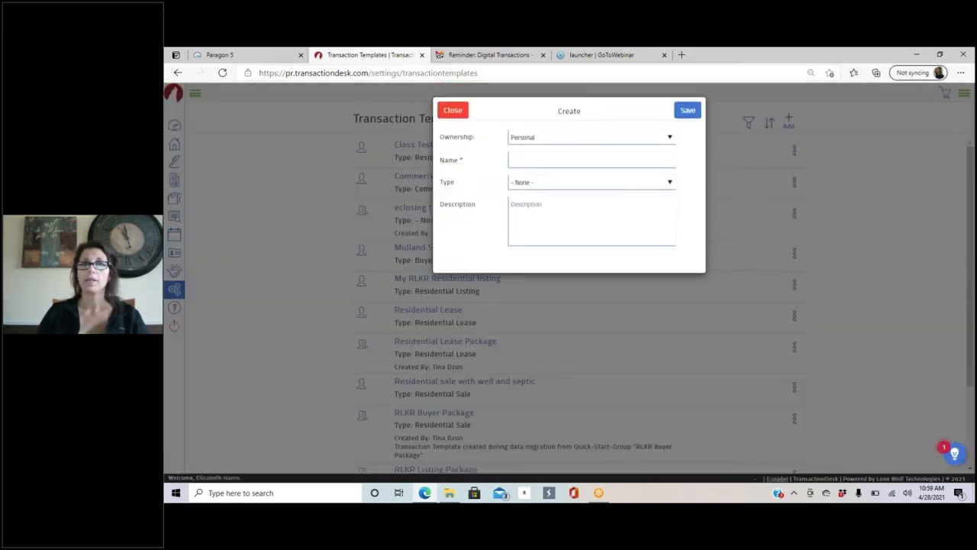
left_click(547, 183)
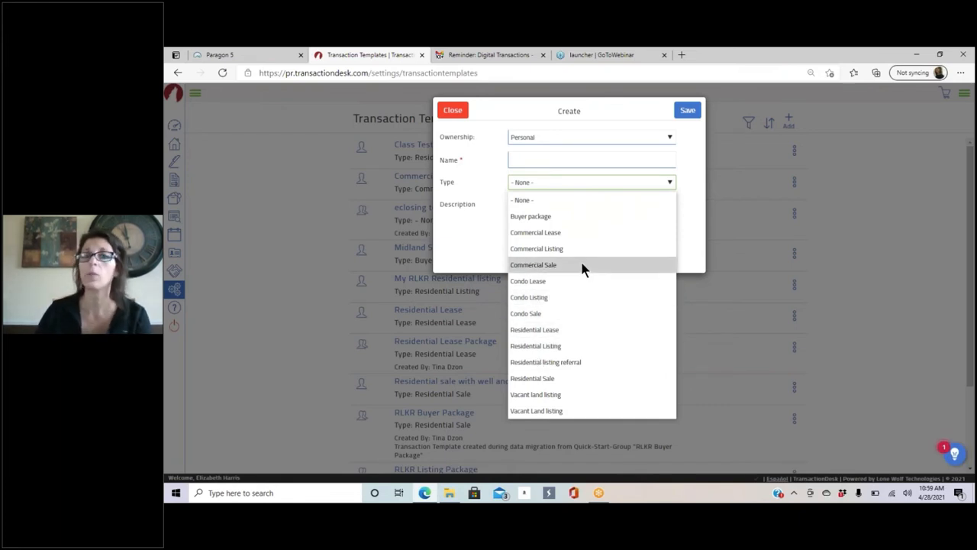
left_click(479, 184)
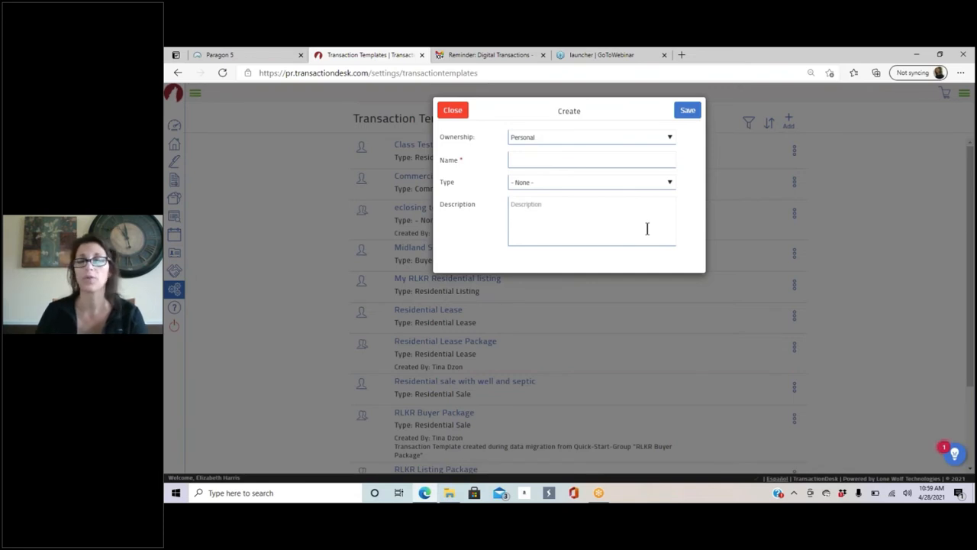
left_click(456, 111)
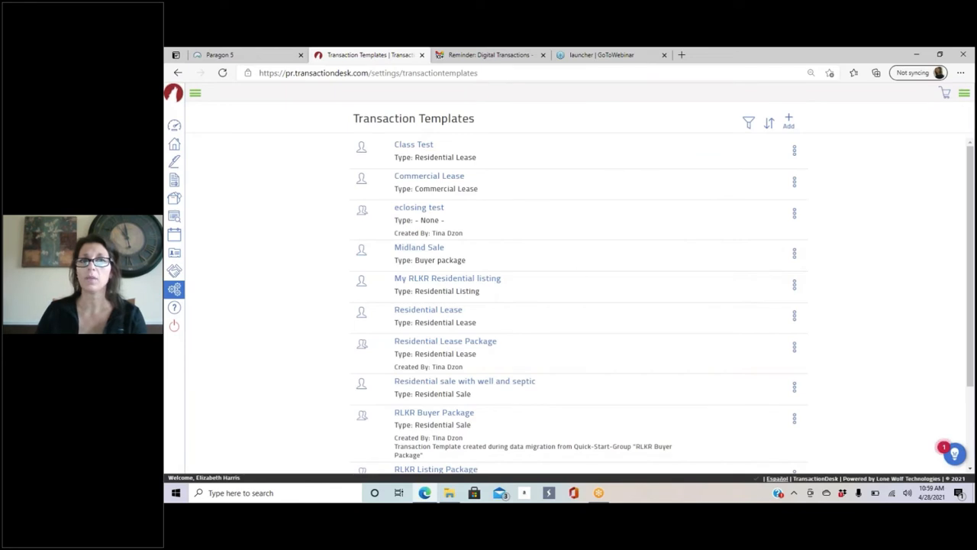
Step: Check the Residential Lease template's options, then go to the Help page
scroll(451, 321, "down", 3)
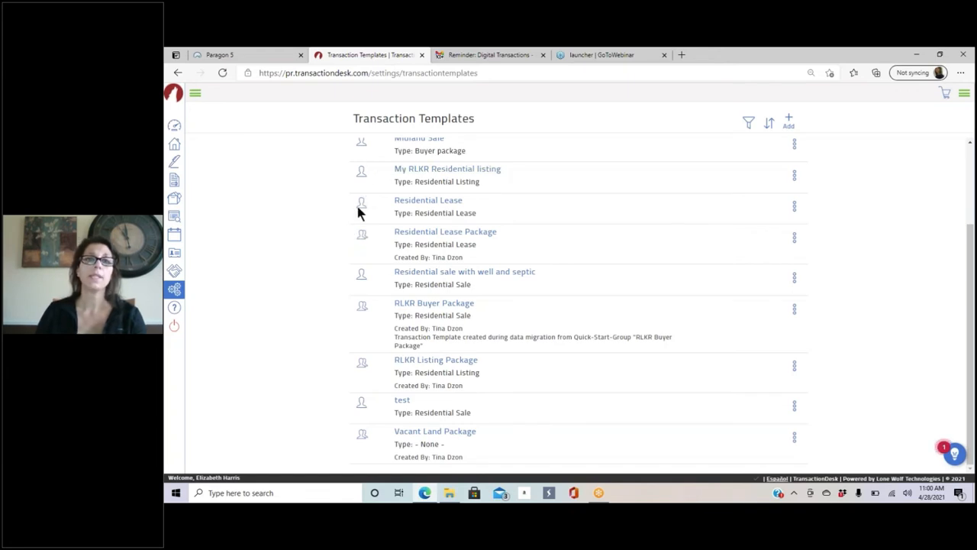
left_click(794, 206)
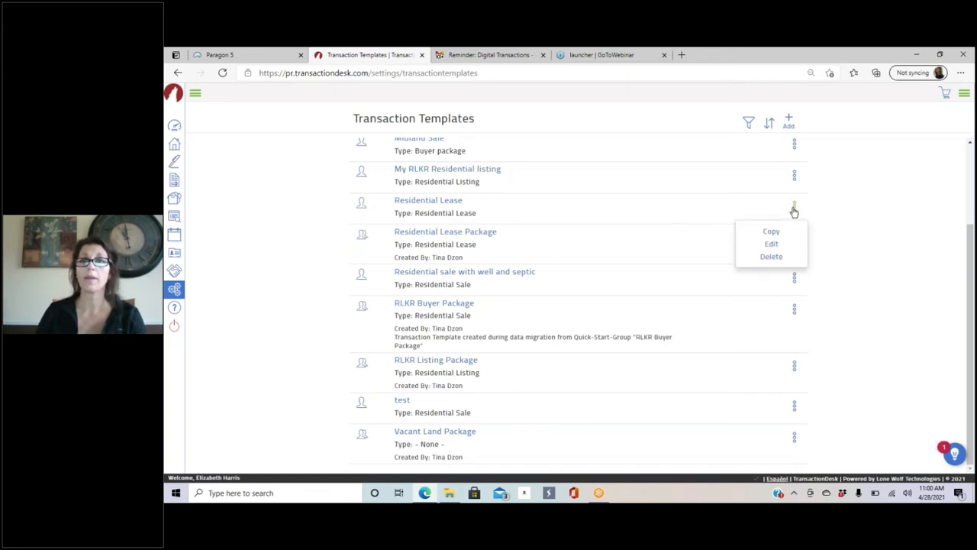
left_click(174, 312)
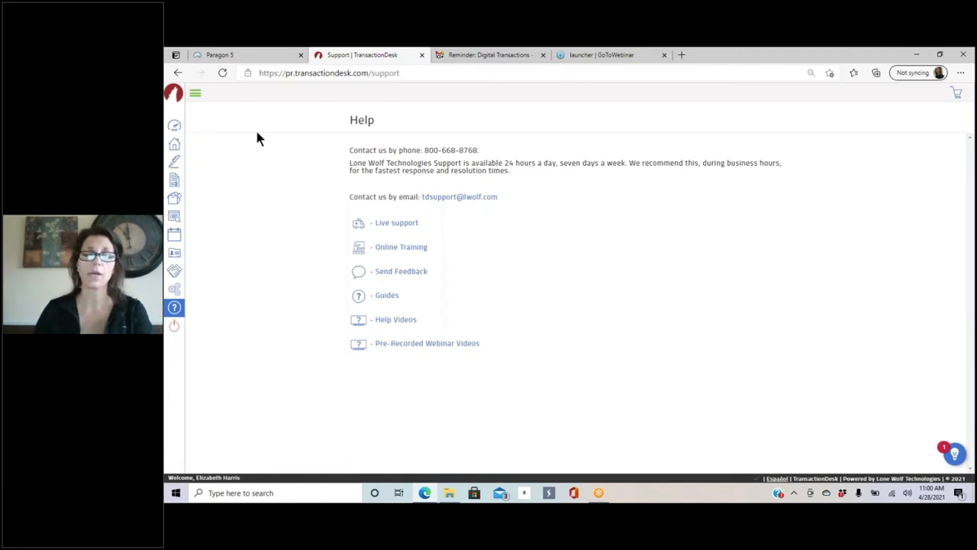
left_click(174, 127)
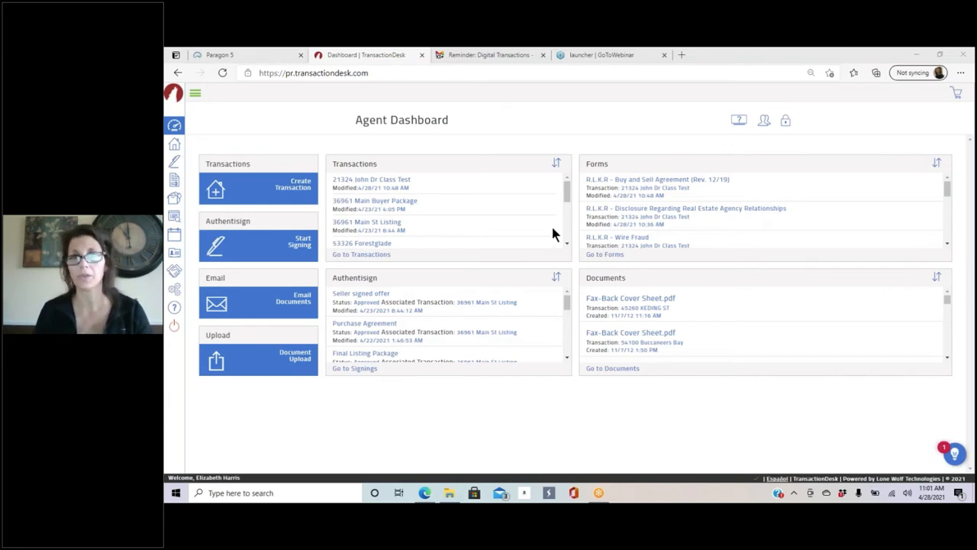
left_click(264, 52)
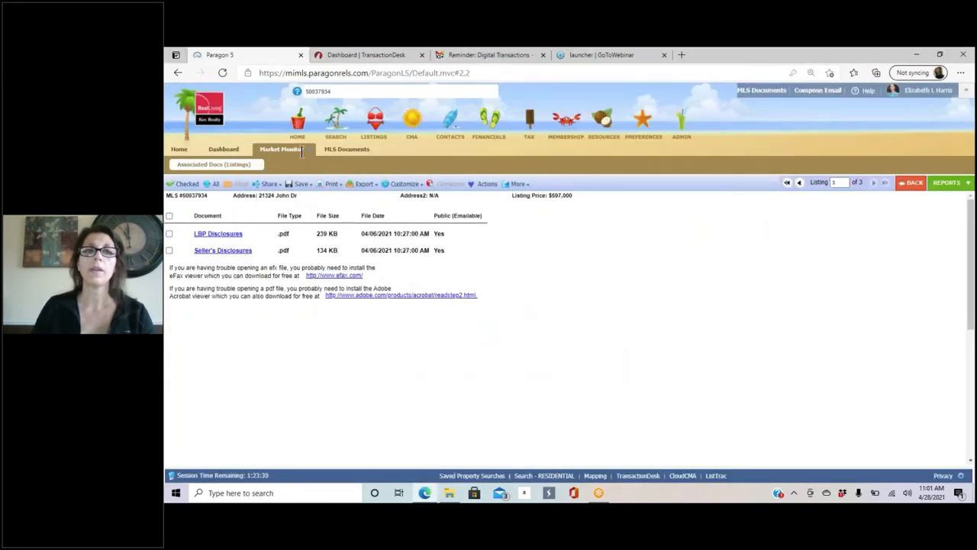
left_click(912, 184)
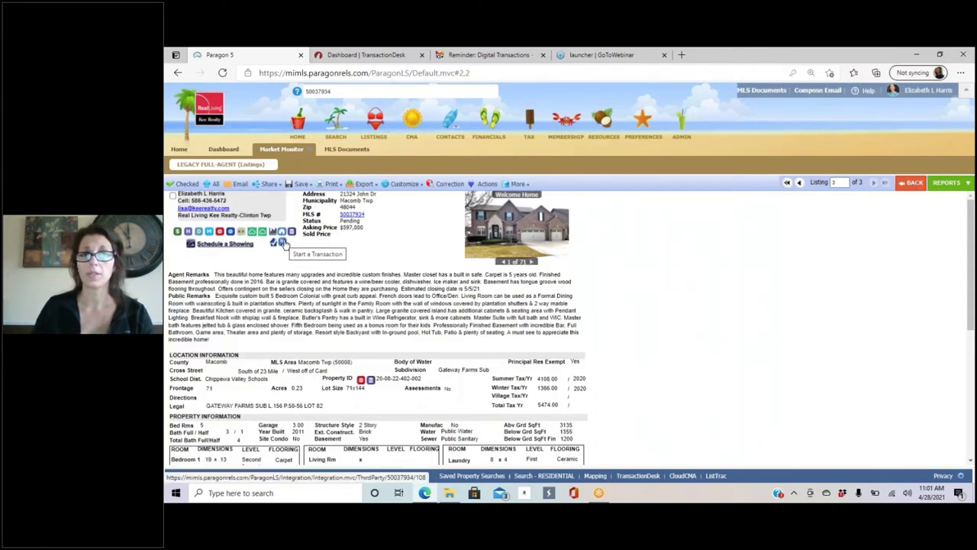
left_click(282, 243)
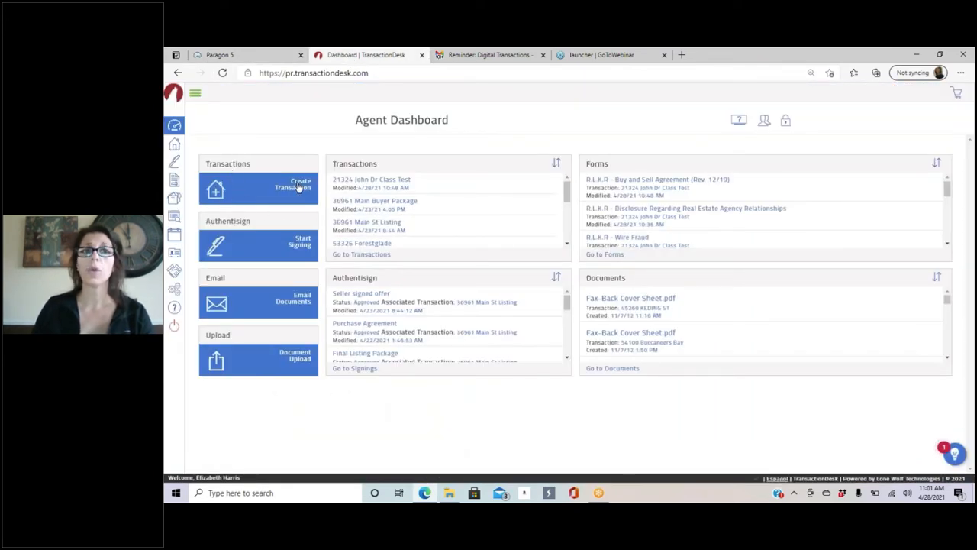
left_click(222, 60)
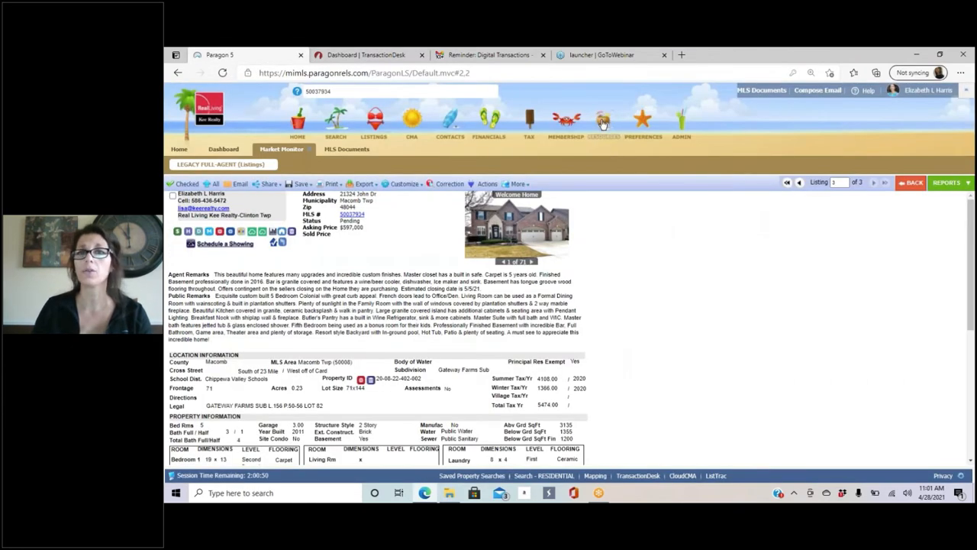
Step: Launch TransactionDesk from Paragon's Resources menu under Online Forms
mouse_move(603, 125)
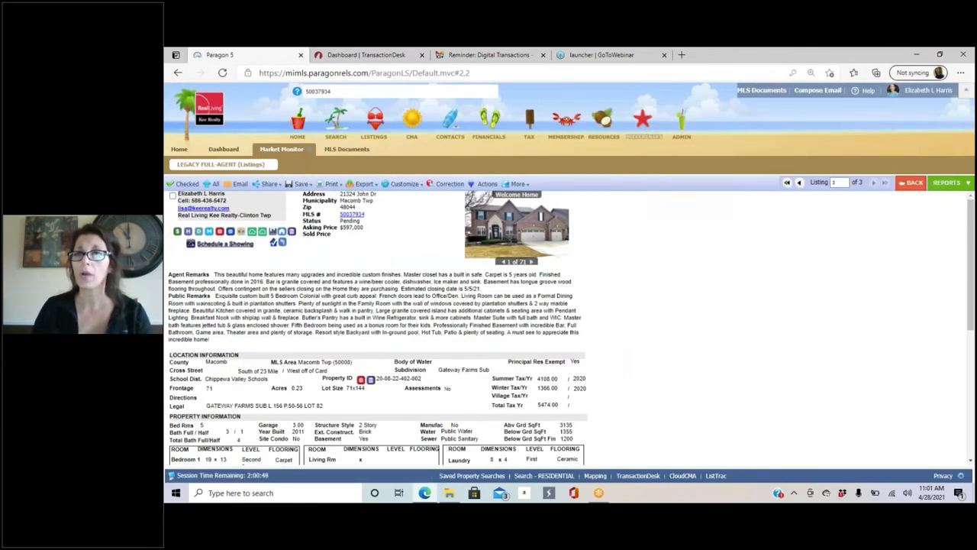
mouse_move(643, 122)
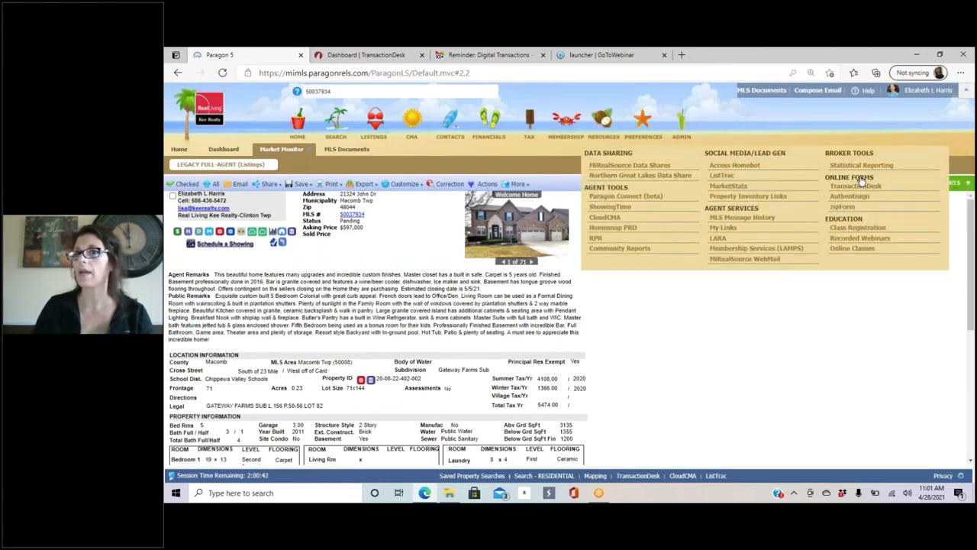
left_click(373, 57)
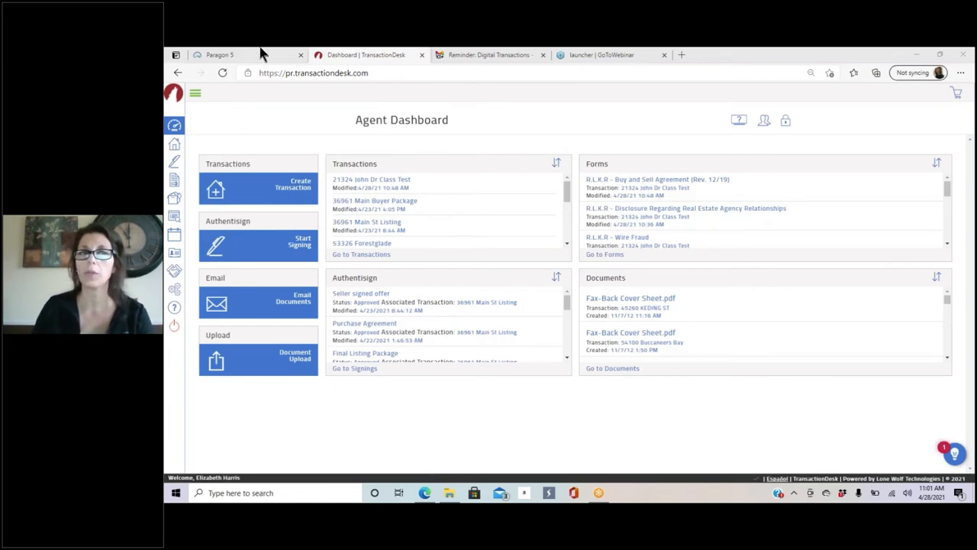
left_click(233, 55)
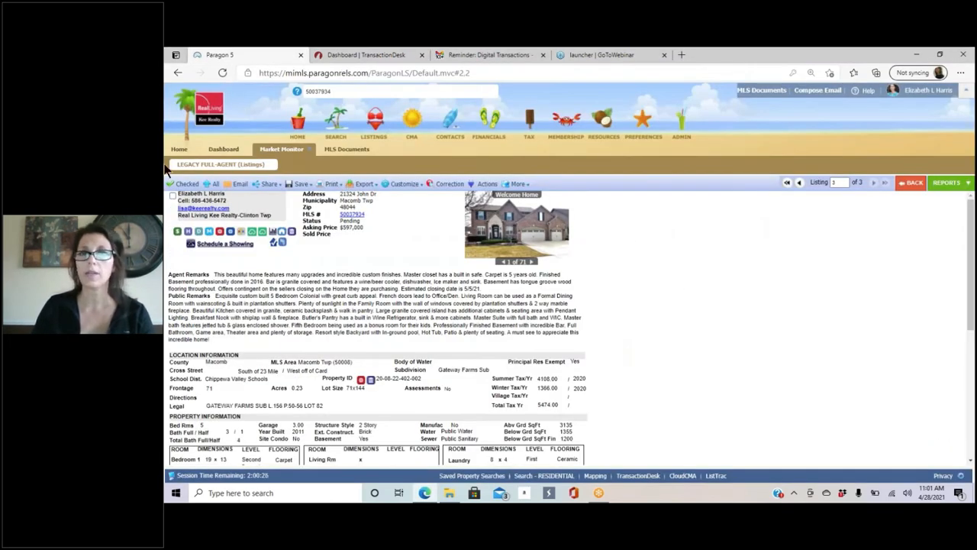
left_click(605, 126)
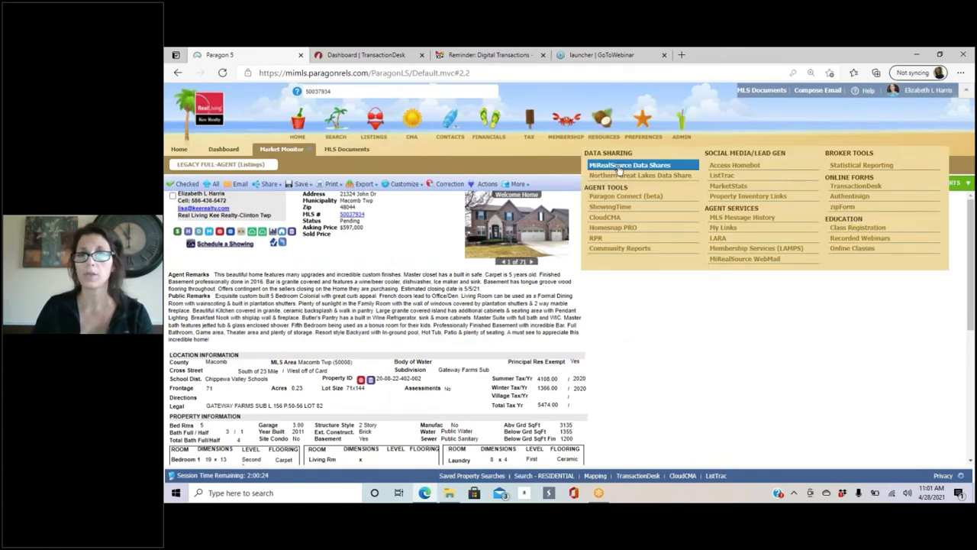
left_click(878, 186)
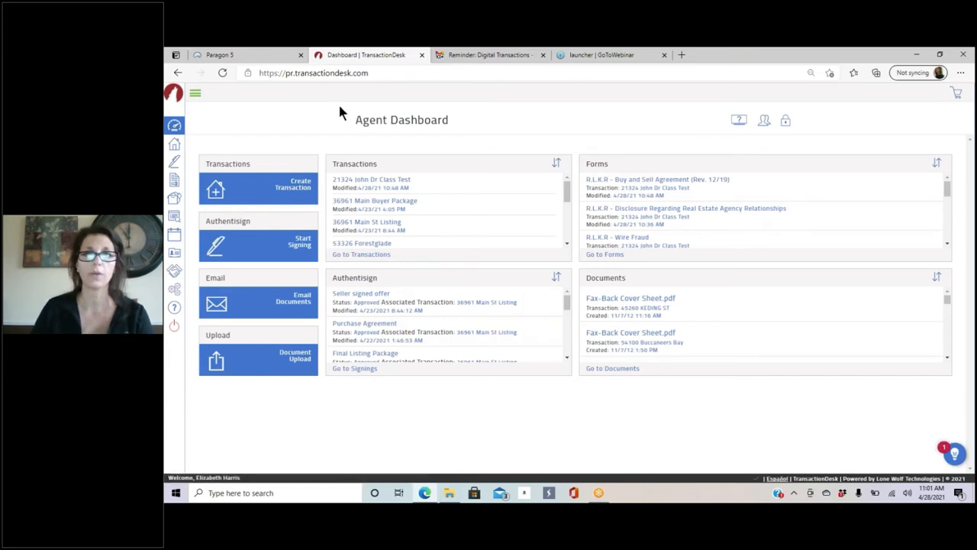
Step: Start a new transaction named 'Class Test Listing side' using the RLKR Listing Package template
left_click(303, 186)
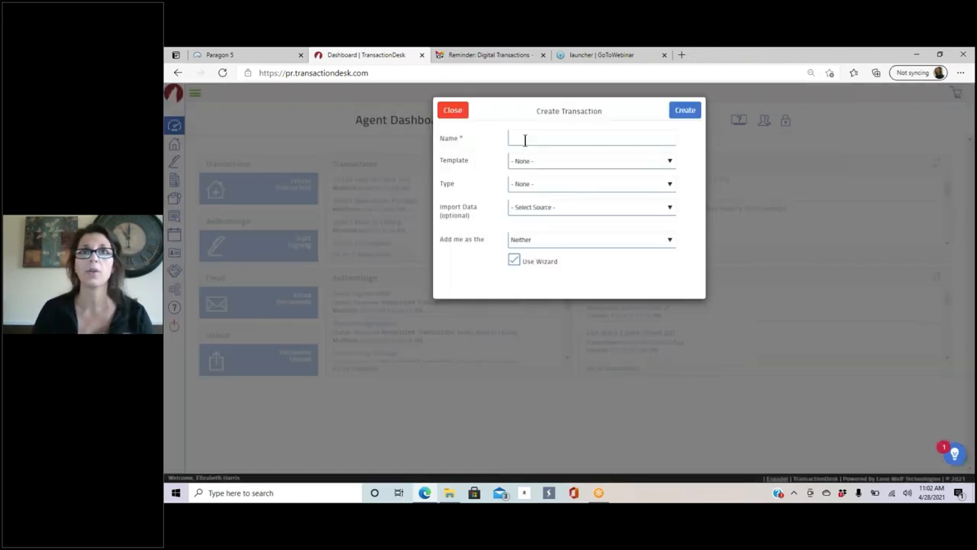
left_click(525, 140)
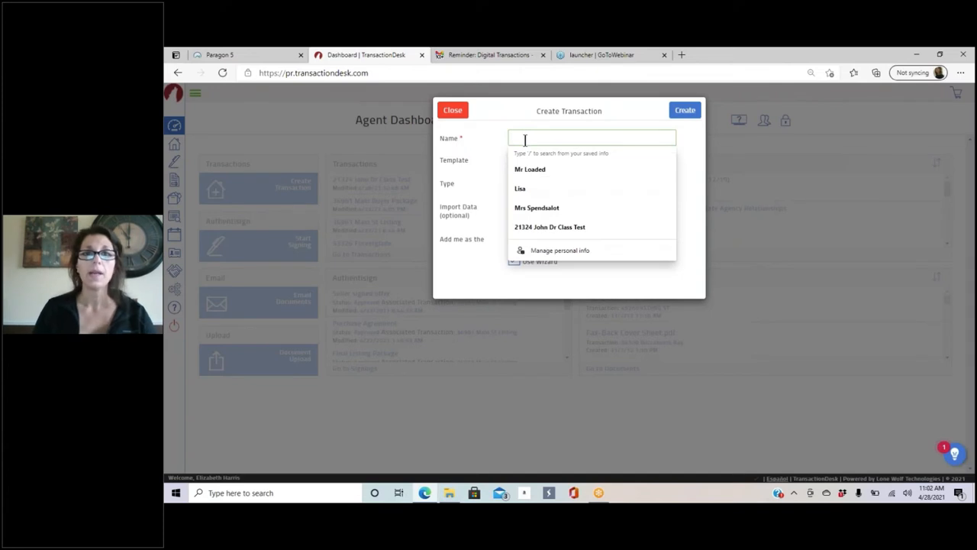
type("C")
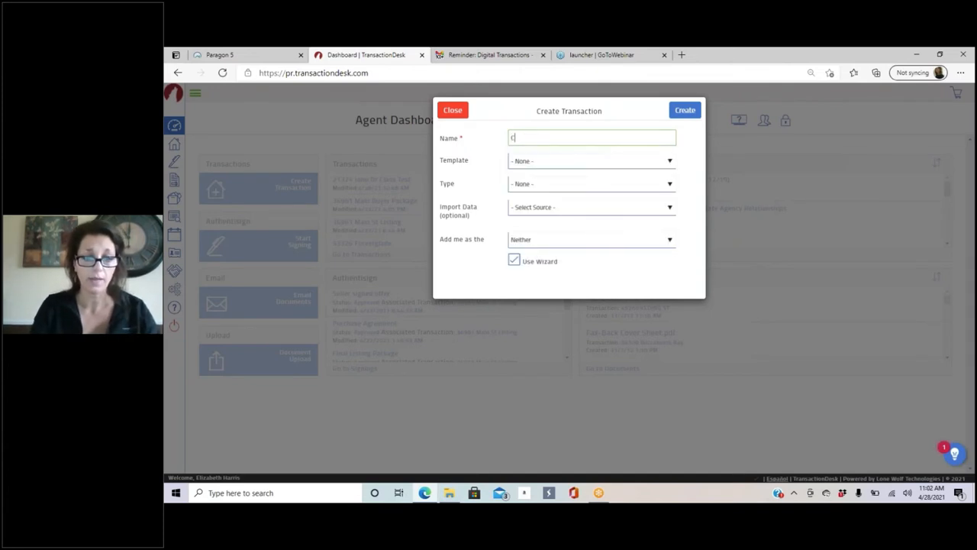
type("lass Te")
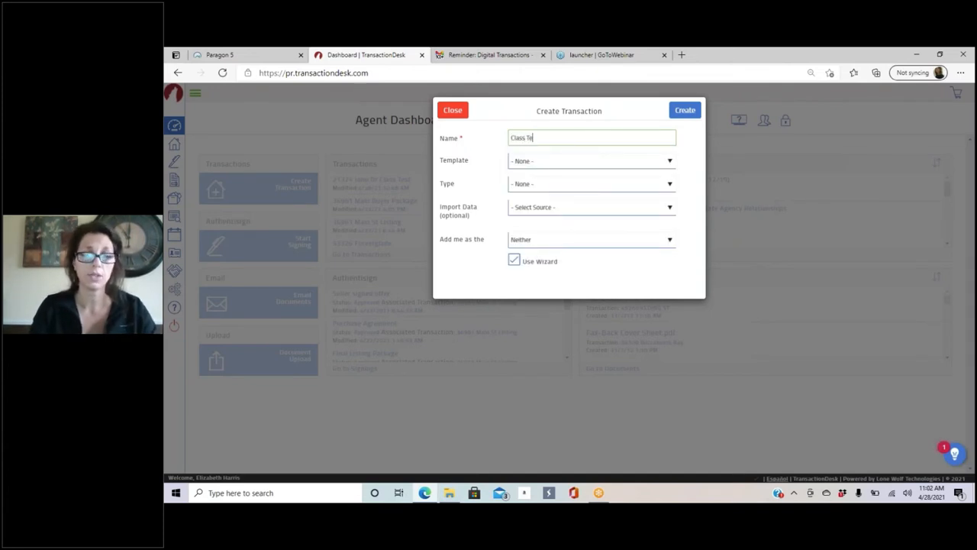
type("st")
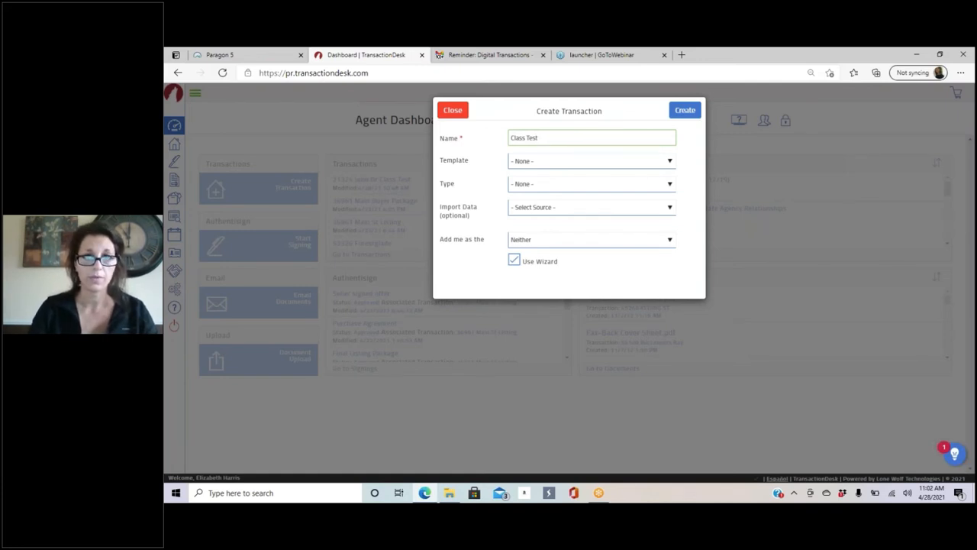
type(" Listing side")
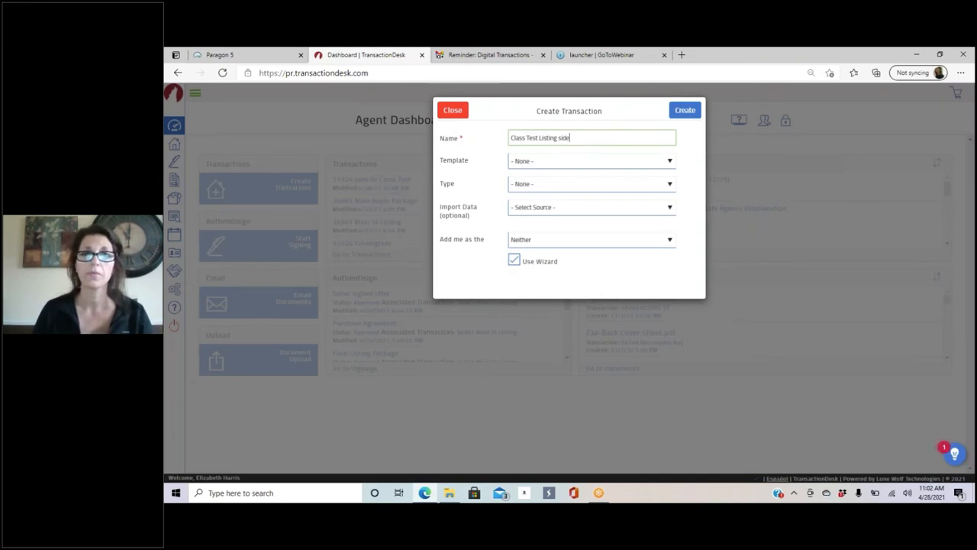
left_click(547, 167)
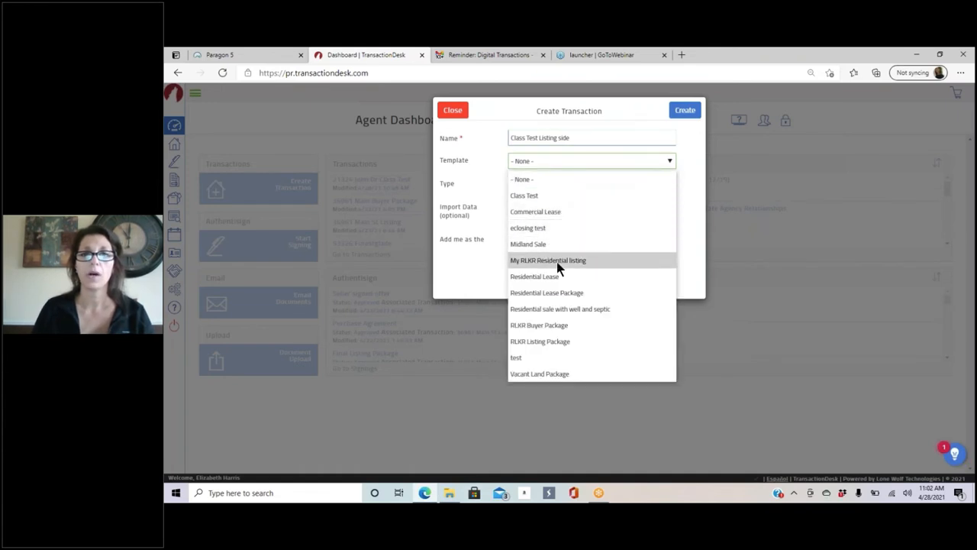
left_click(555, 347)
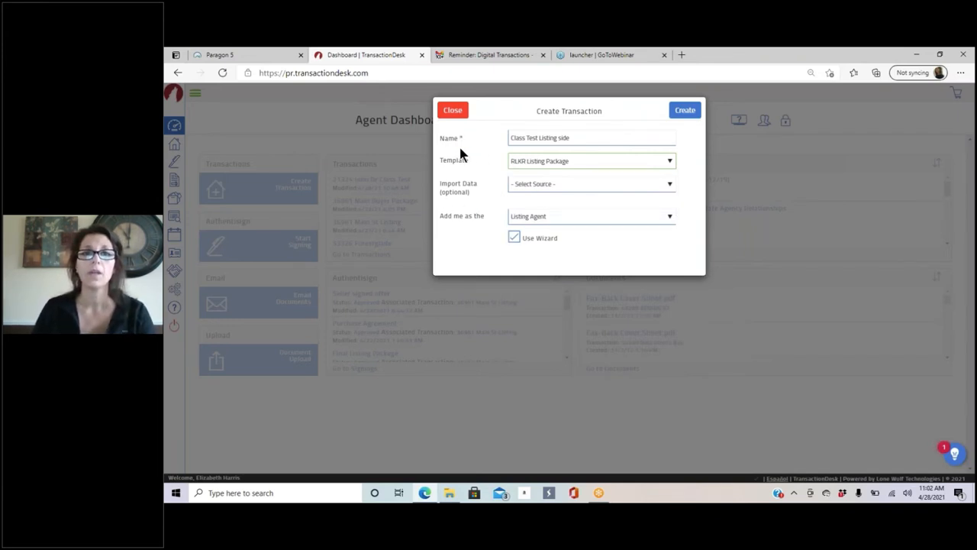
Step: Set import data to Realist (MiRealSource) with Macomb county and bring up the tax search
left_click(553, 183)
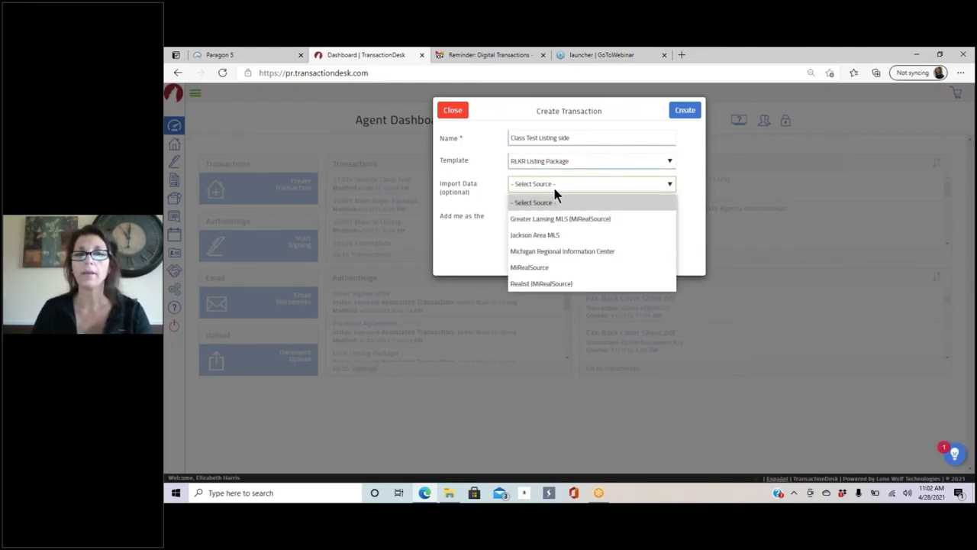
left_click(554, 283)
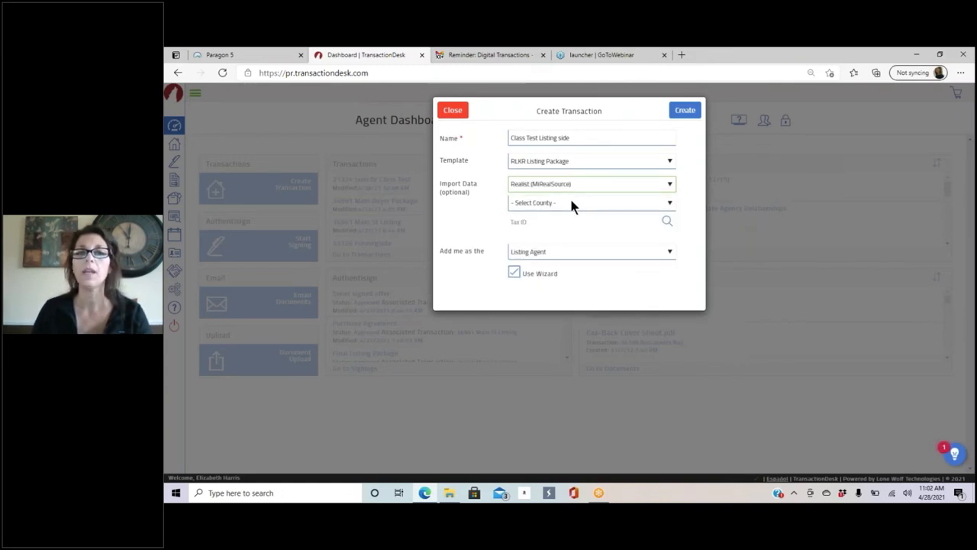
left_click(572, 203)
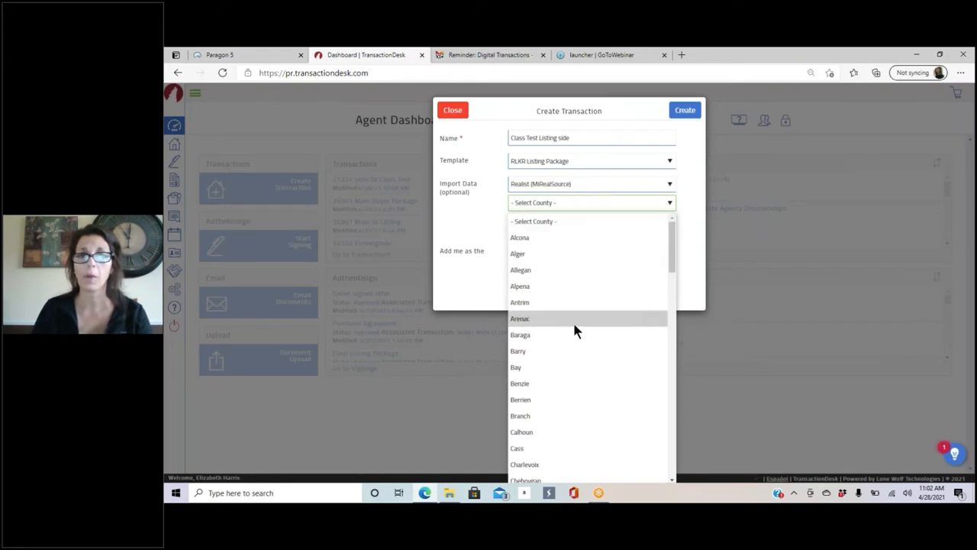
scroll(572, 327, "down", 5)
scroll(579, 282, "down", 4)
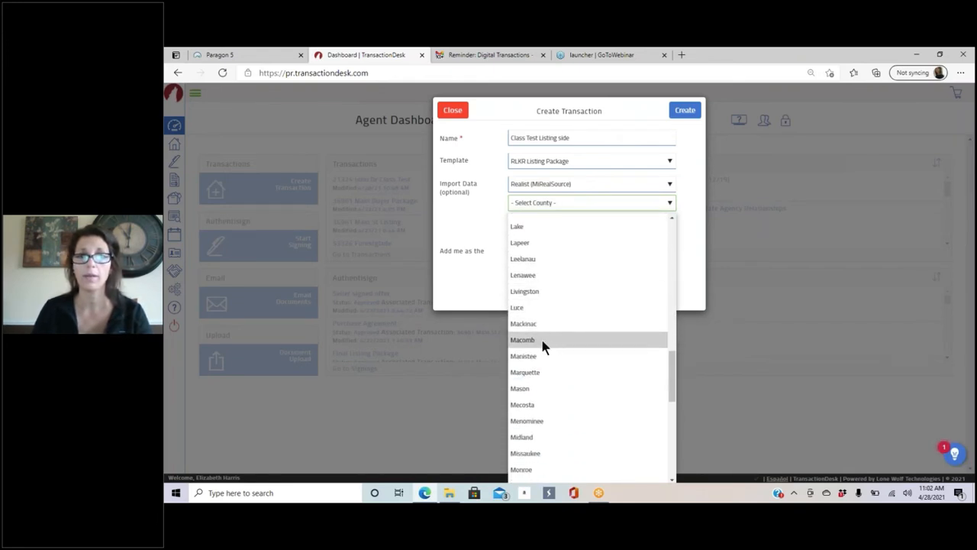
left_click(542, 342)
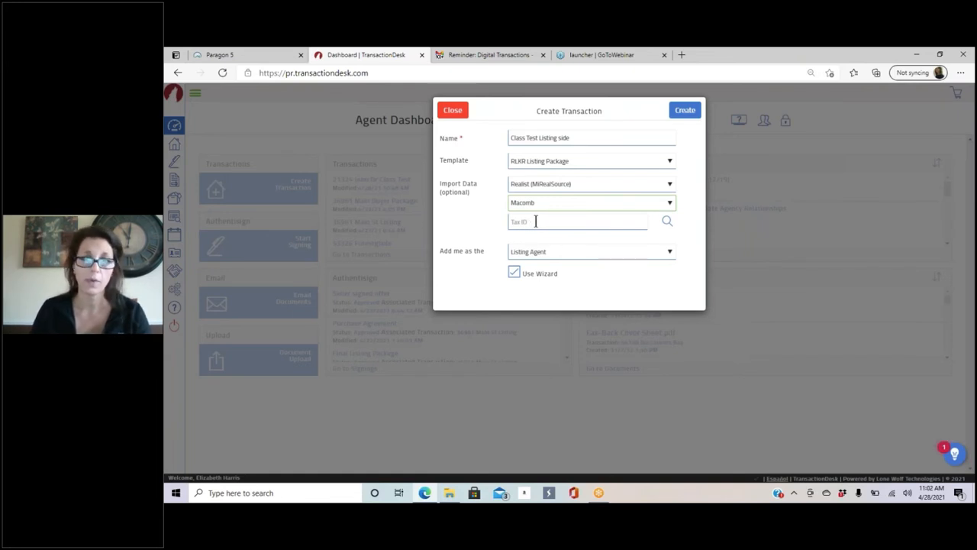
left_click(667, 223)
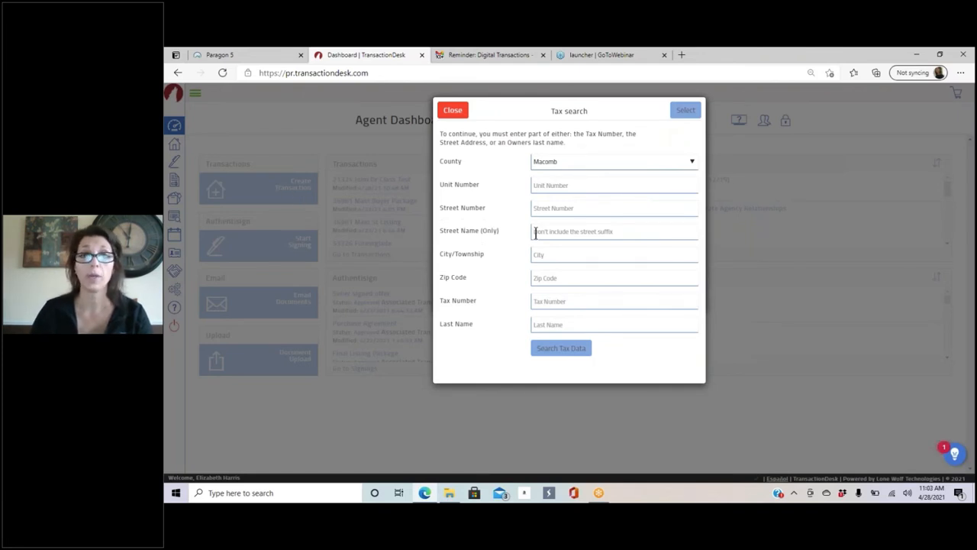
left_click(549, 209)
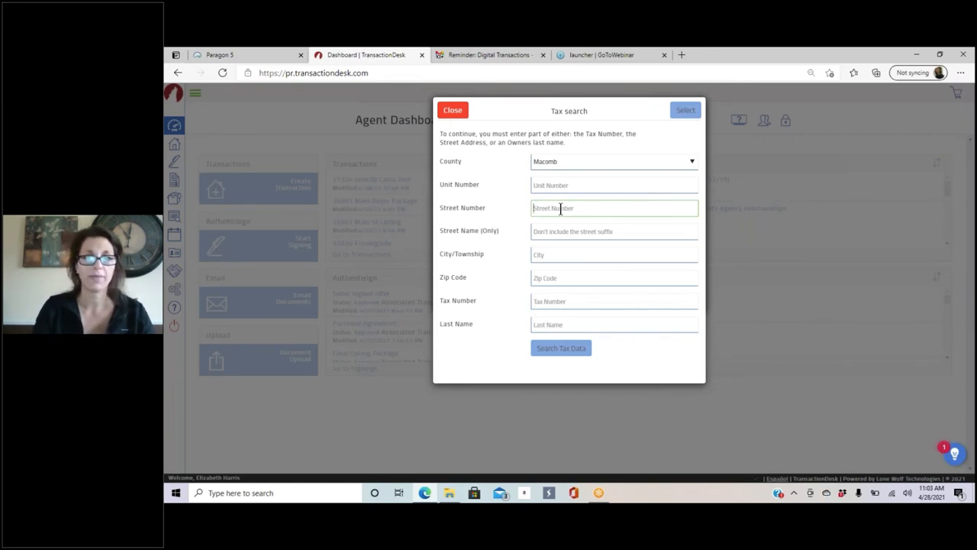
type("21")
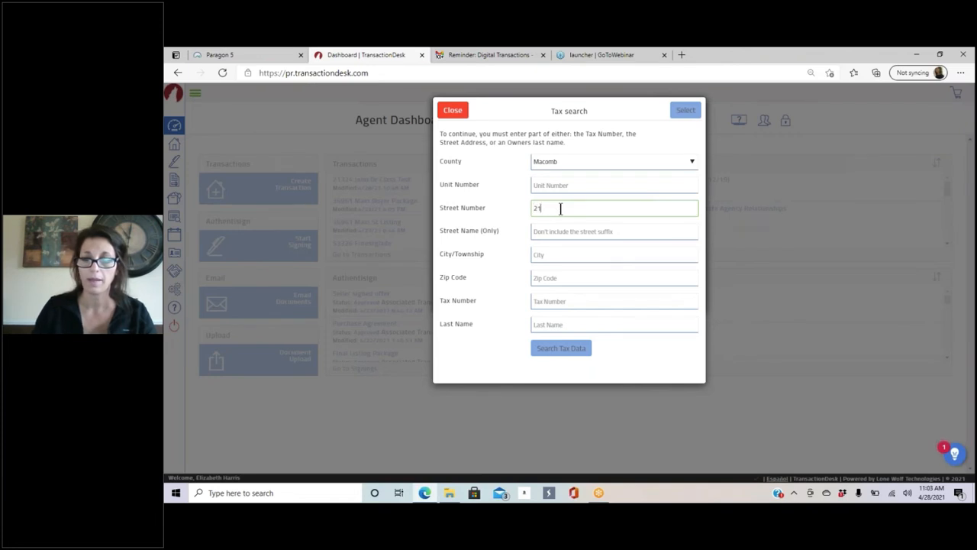
type("324")
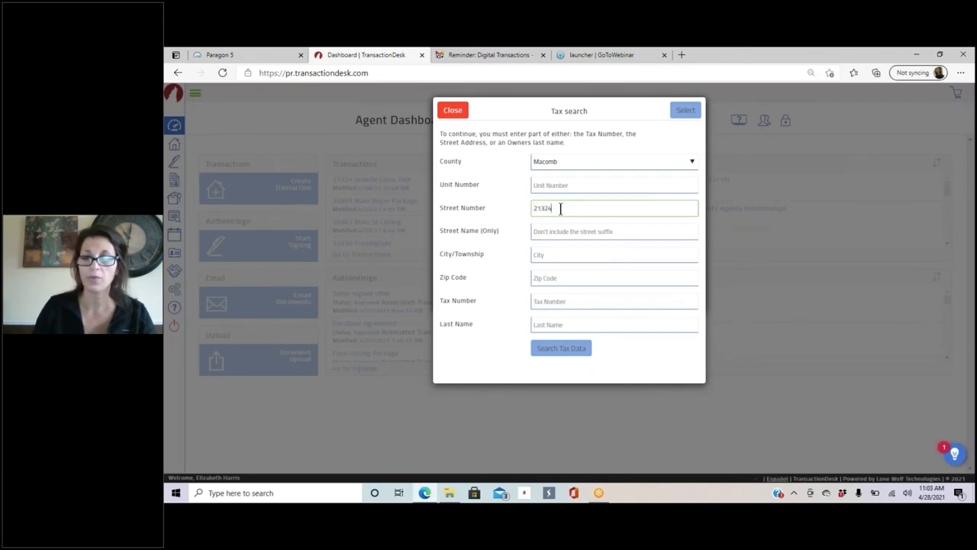
left_click(546, 234)
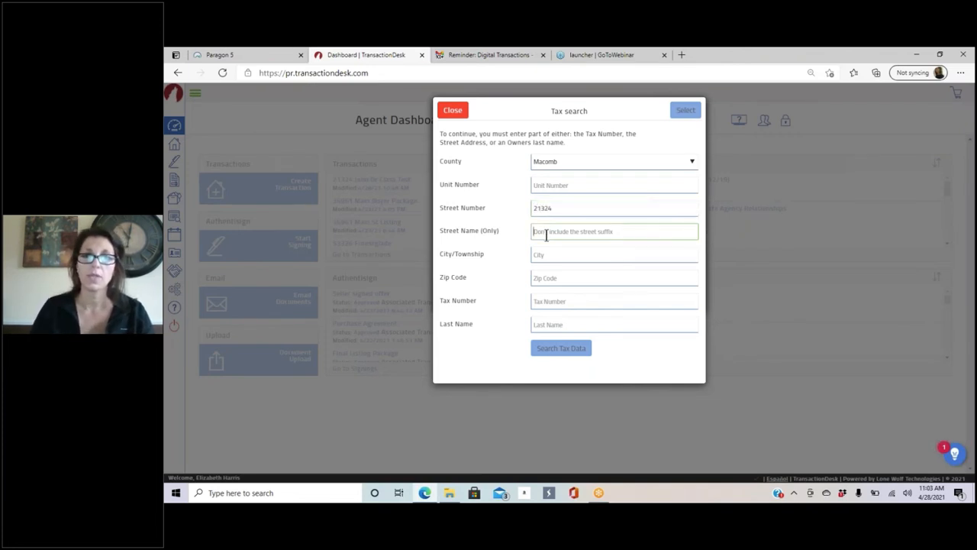
type("Jef")
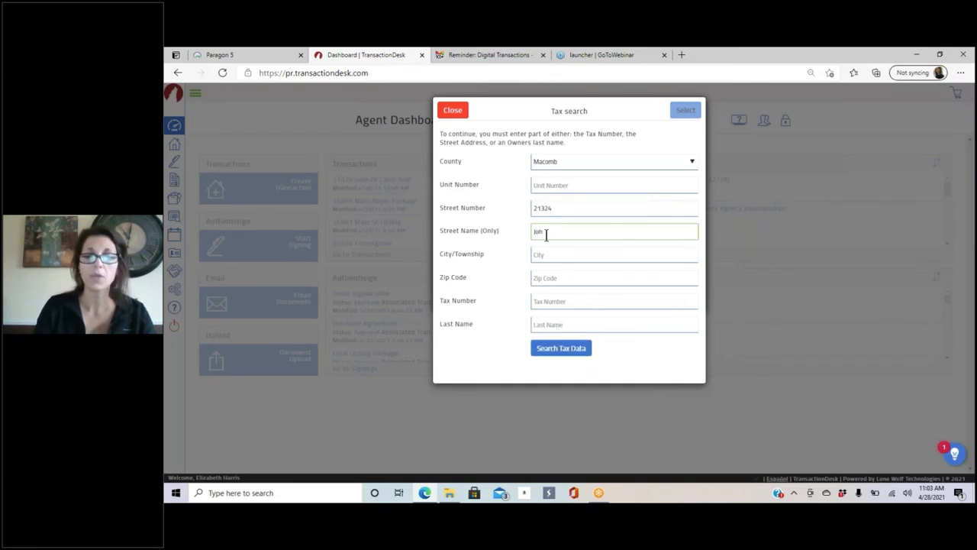
type("n")
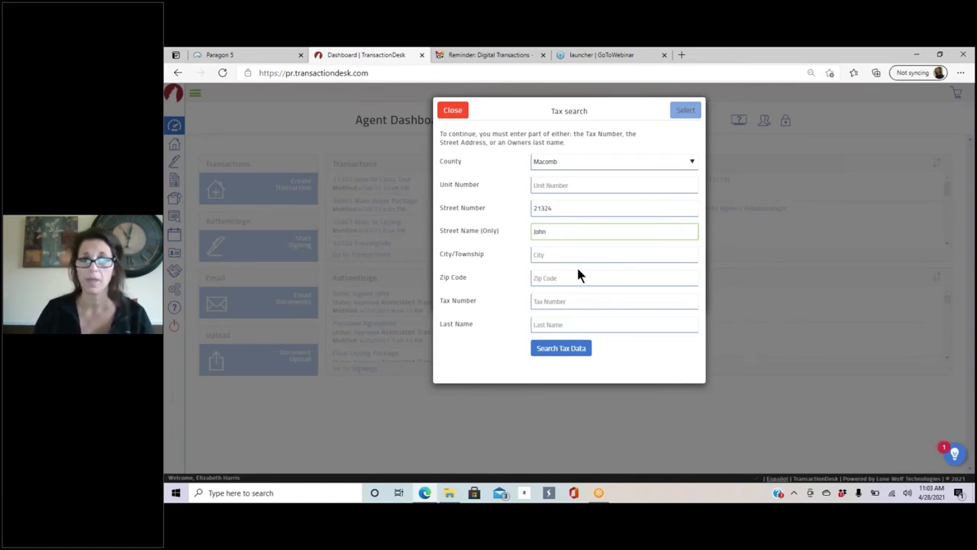
left_click(561, 349)
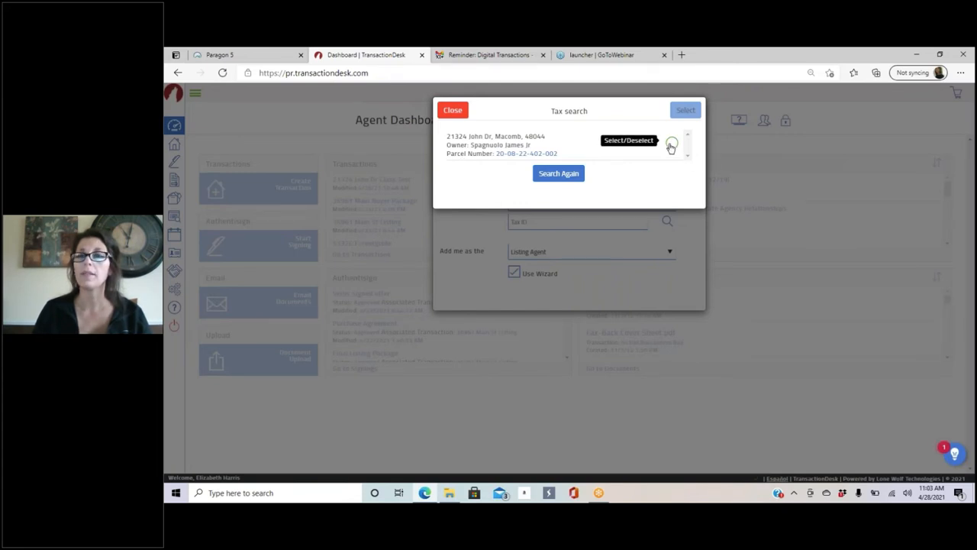
left_click(579, 175)
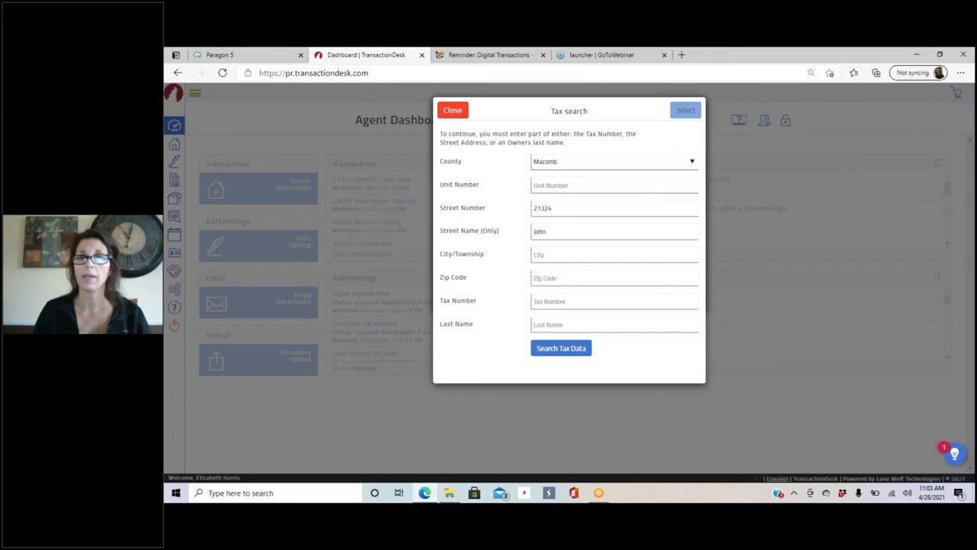
left_click(571, 349)
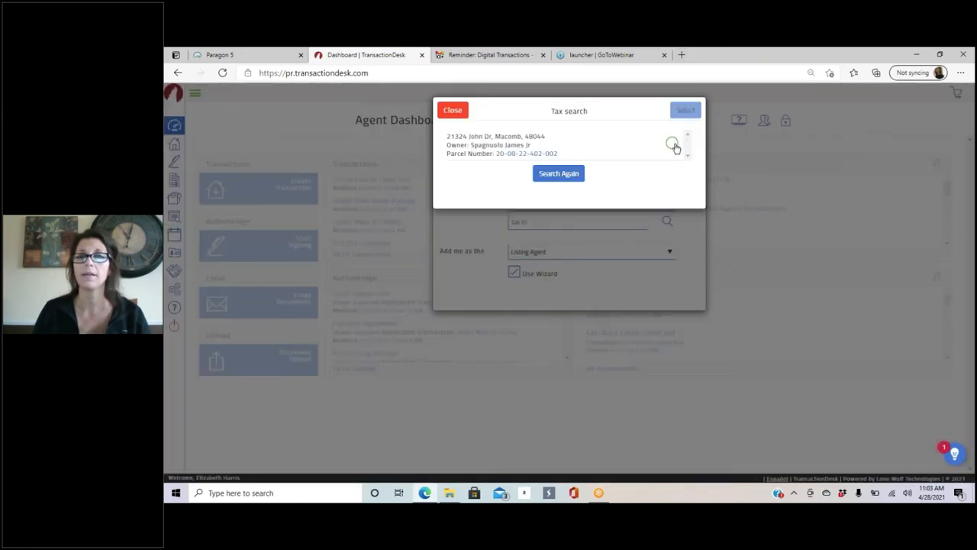
left_click(673, 144)
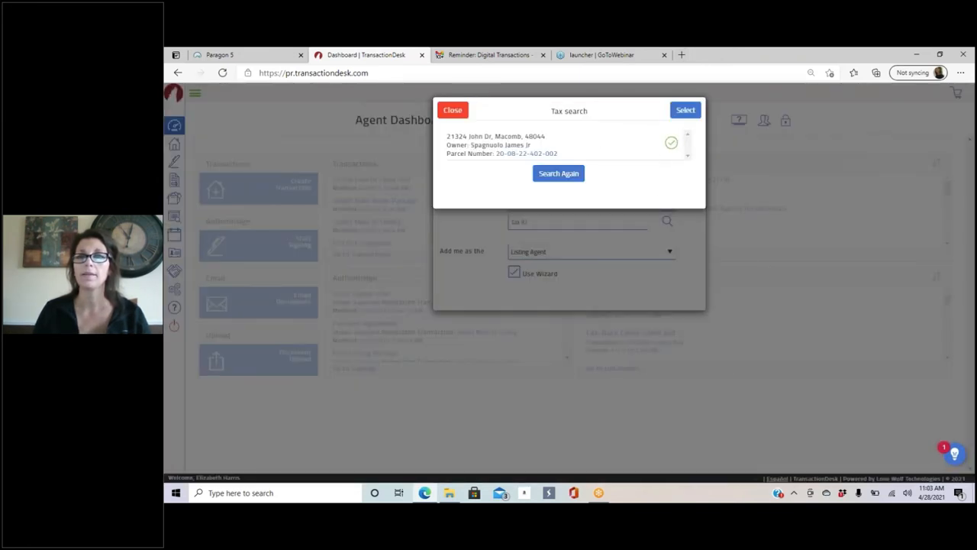
left_click(684, 112)
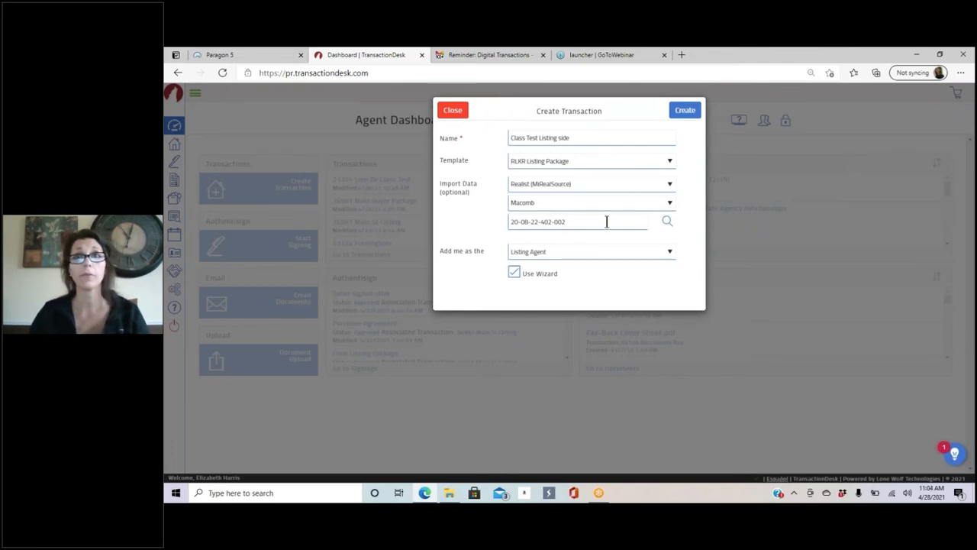
Step: Keep Listing Agent as your role and create the Class Test Listing side transaction
left_click(547, 255)
left_click(547, 255)
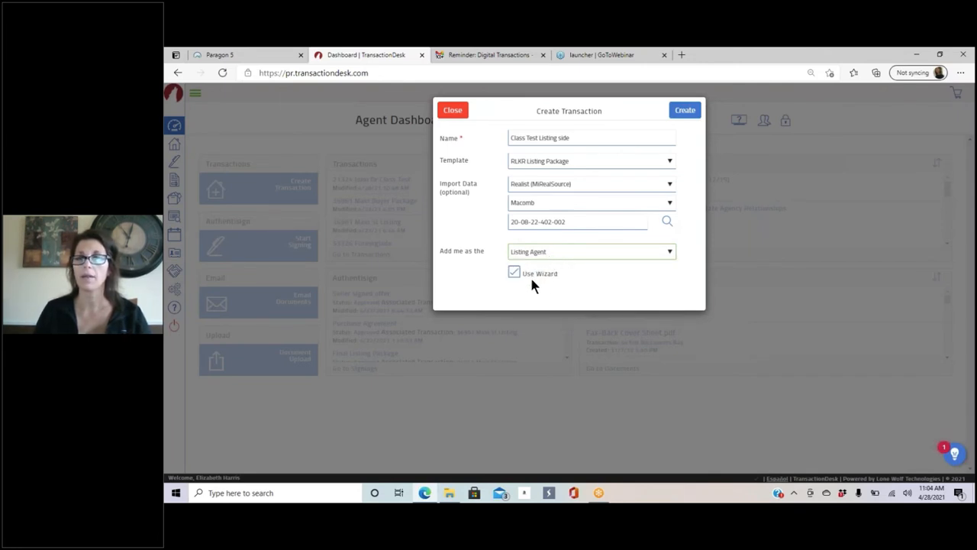
left_click(688, 113)
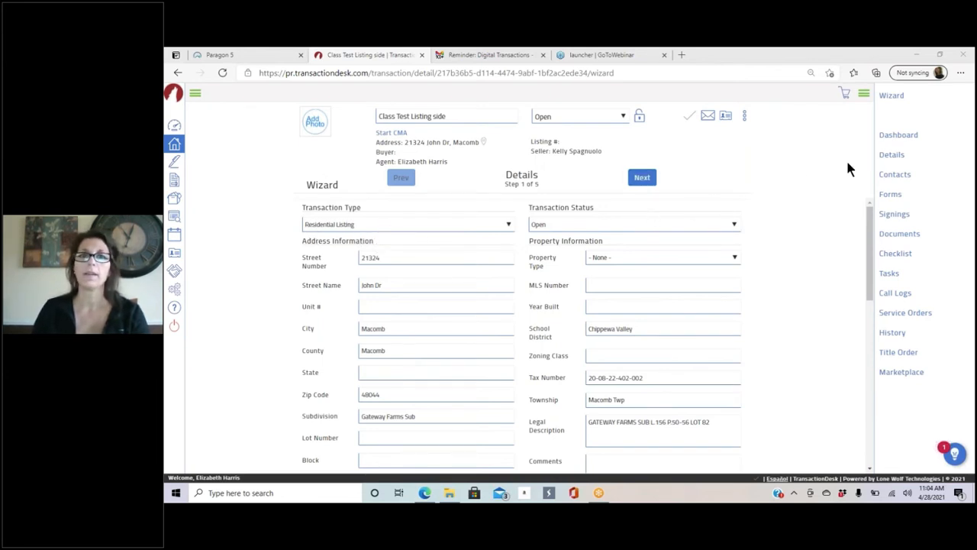
Step: Set property type Residential, year built 2001, and list price 600000
left_click(609, 257)
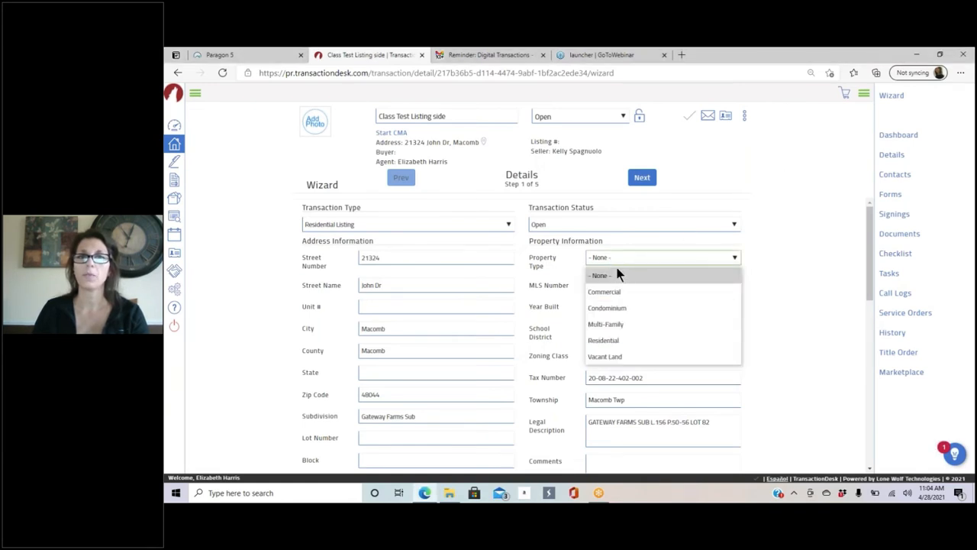
left_click(629, 340)
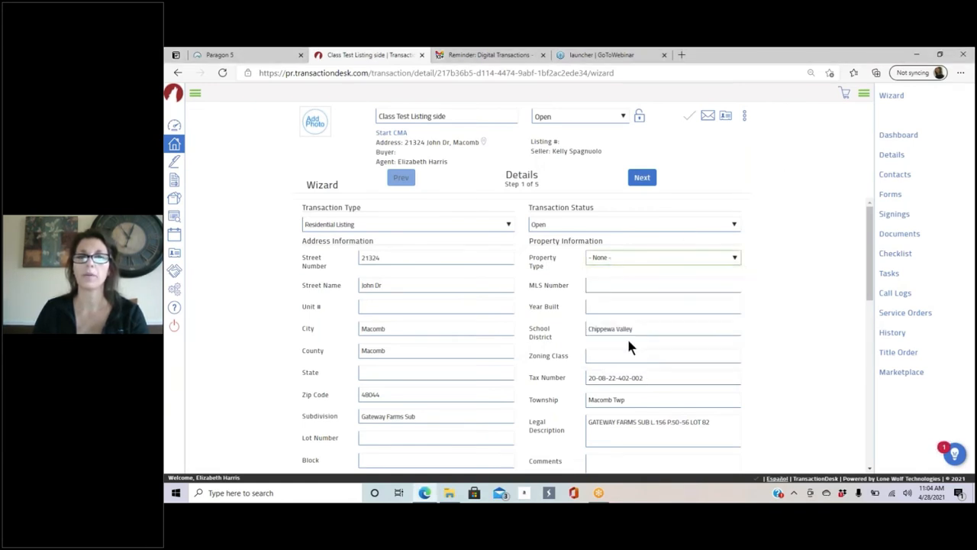
scroll(741, 230, "down", 2)
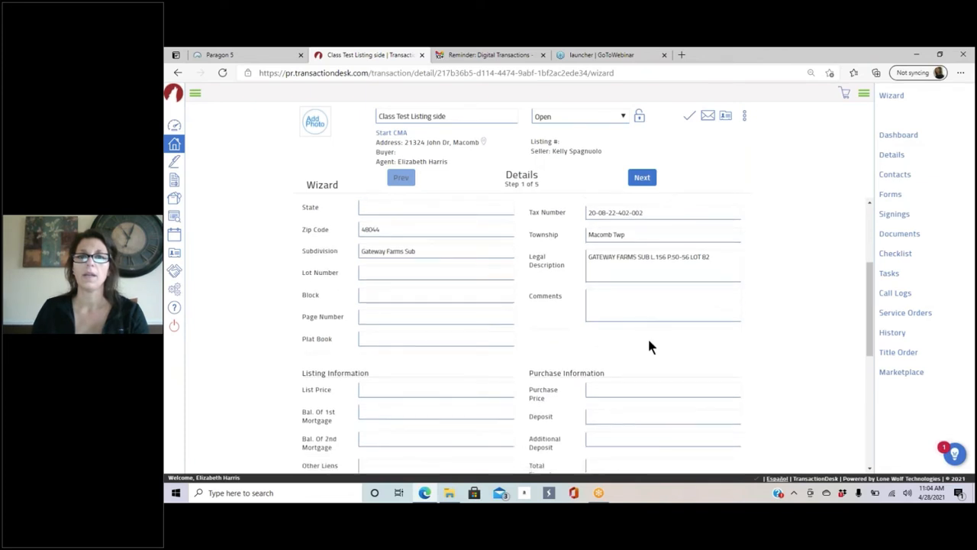
scroll(688, 278, "up", 1)
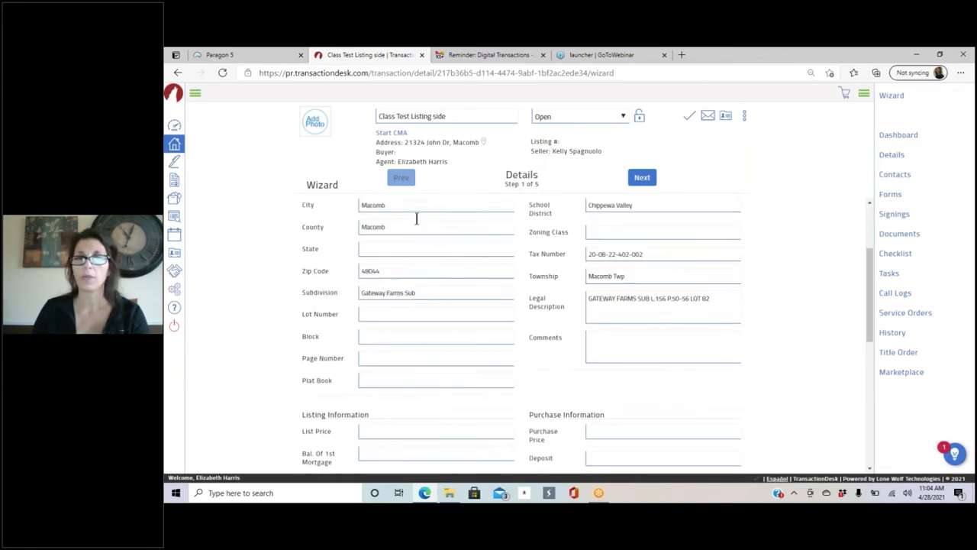
scroll(627, 275, "up", 1)
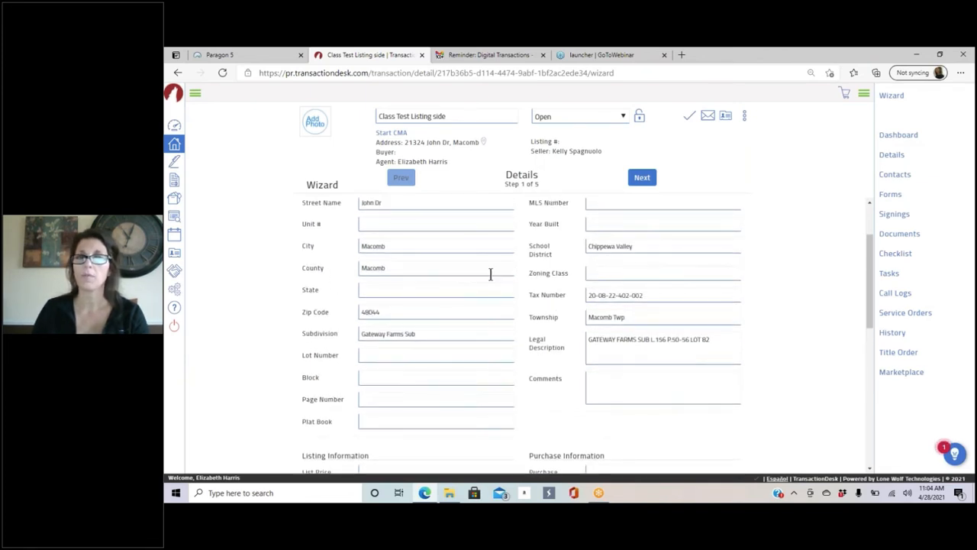
left_click(606, 224)
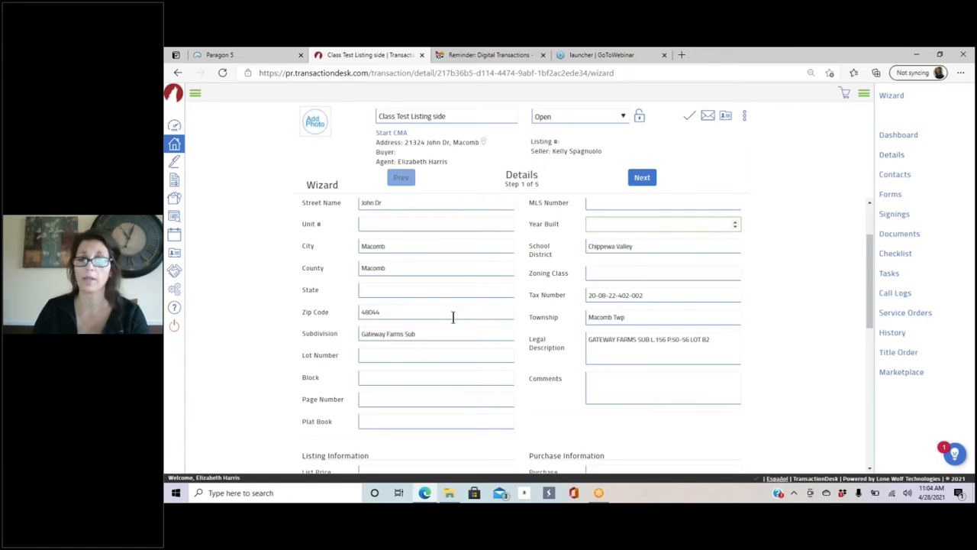
type("2001")
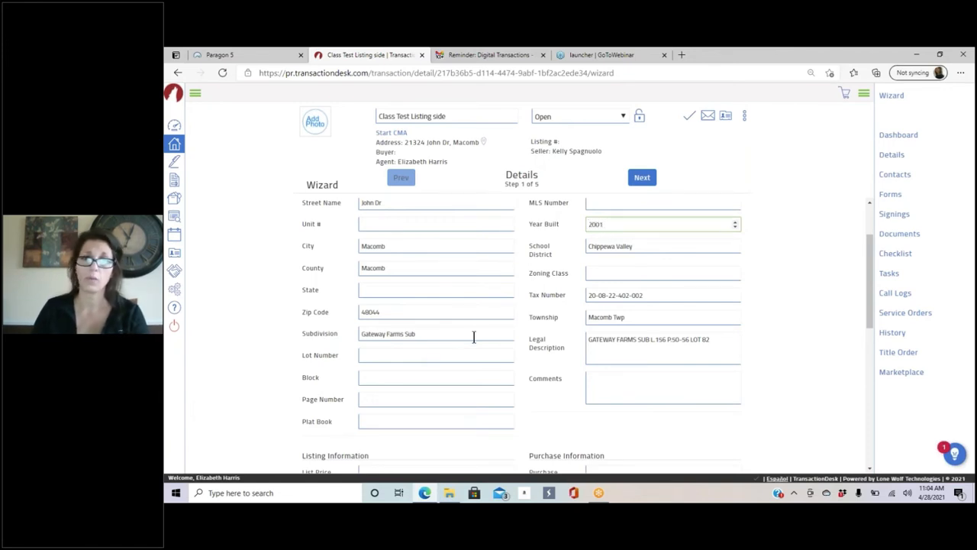
scroll(473, 336, "down", 4)
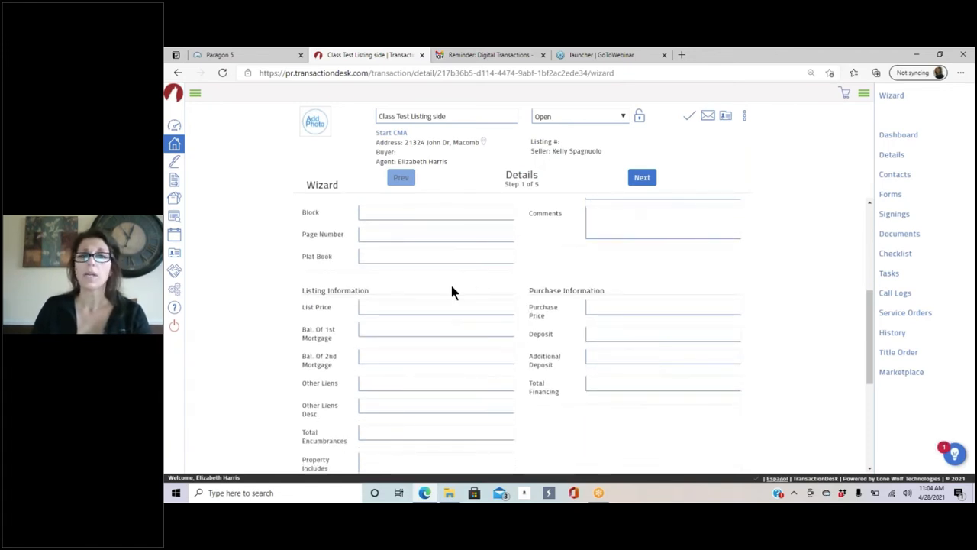
scroll(332, 292, "down", 1)
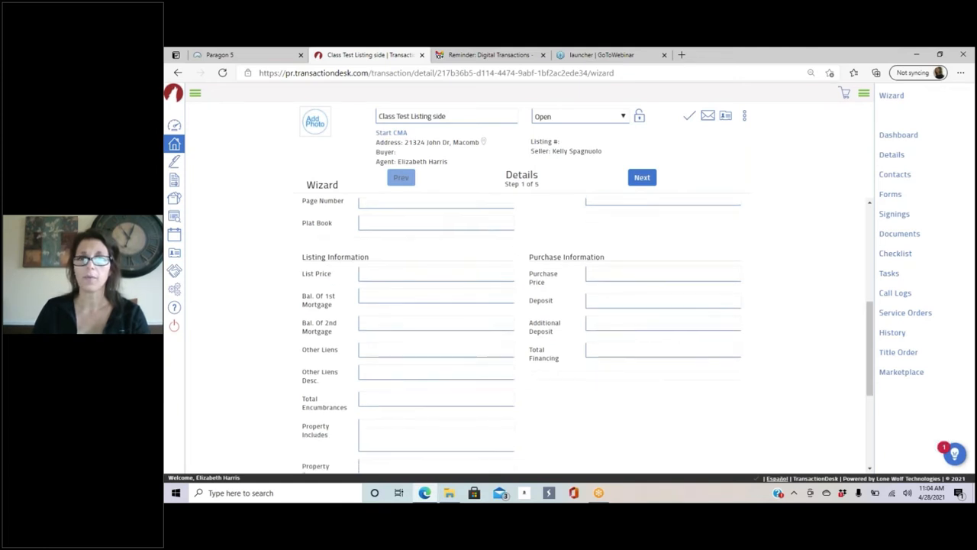
left_click(375, 269)
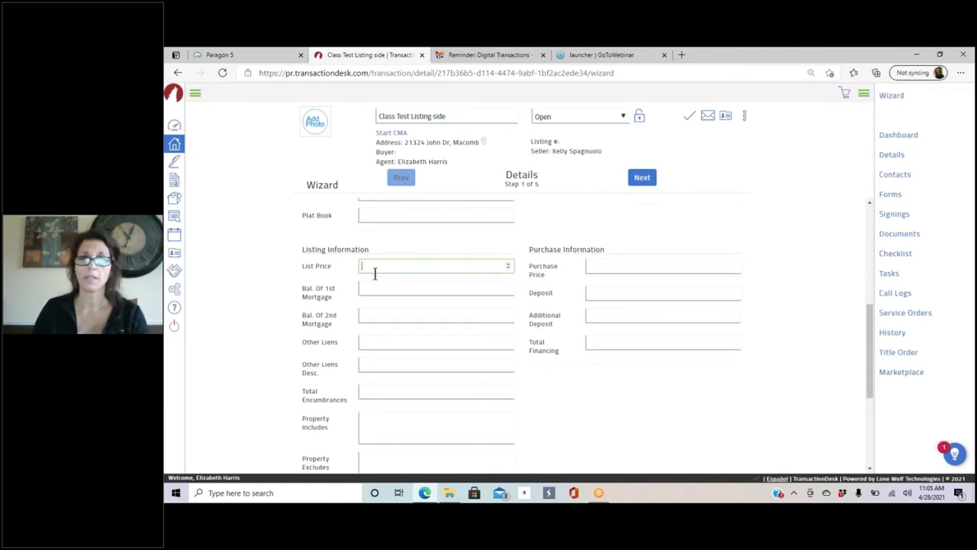
type("60")
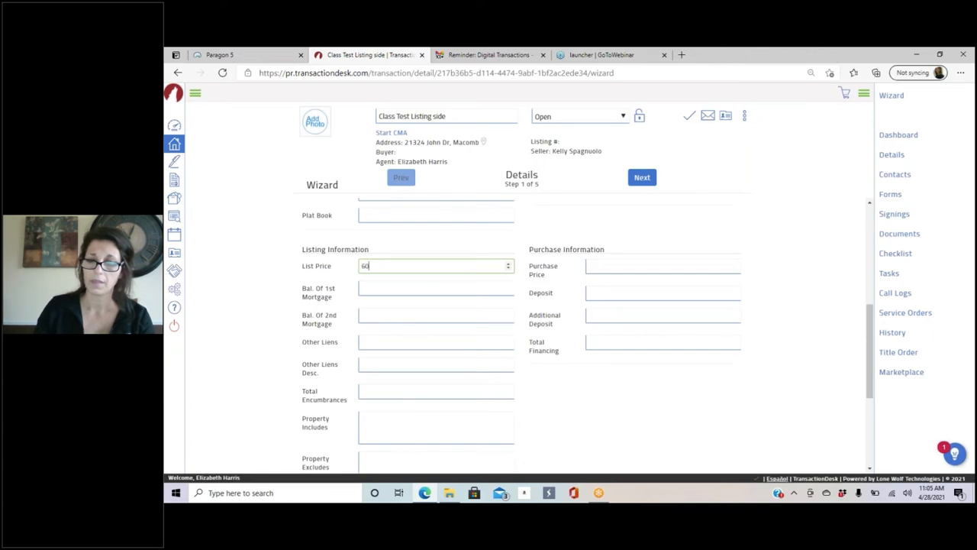
type("0000")
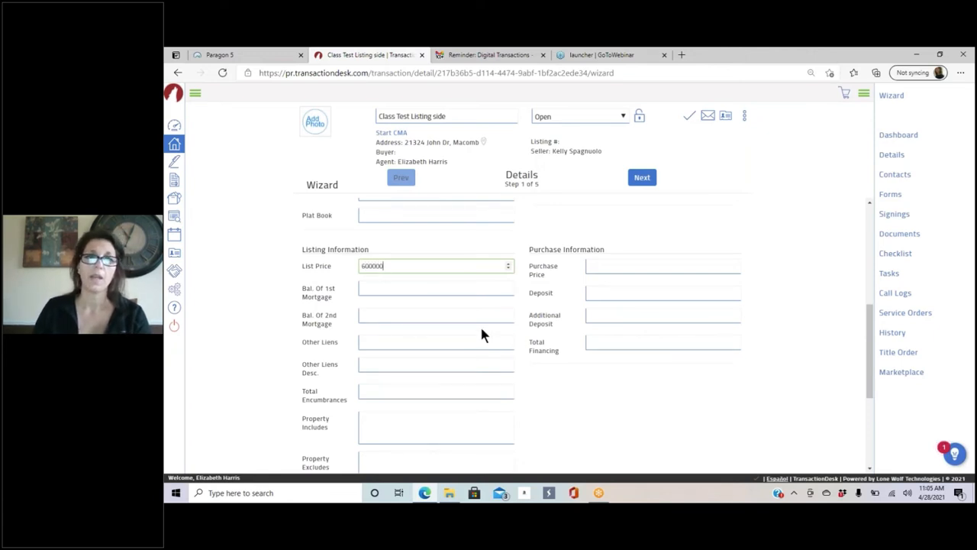
Step: Enter 'Movie Theater TV' as property excludes and advance to the Transaction Dates step
scroll(467, 314, "down", 3)
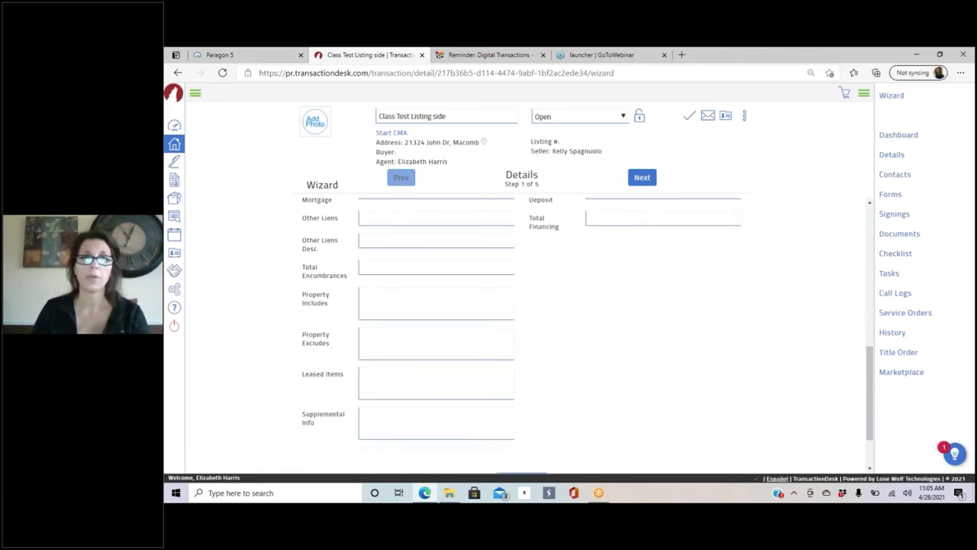
left_click(374, 343)
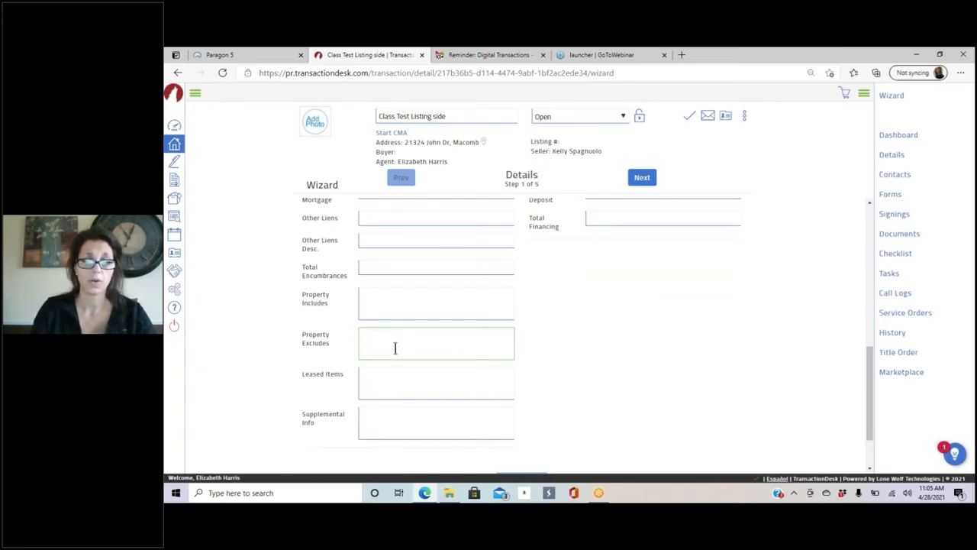
type("M")
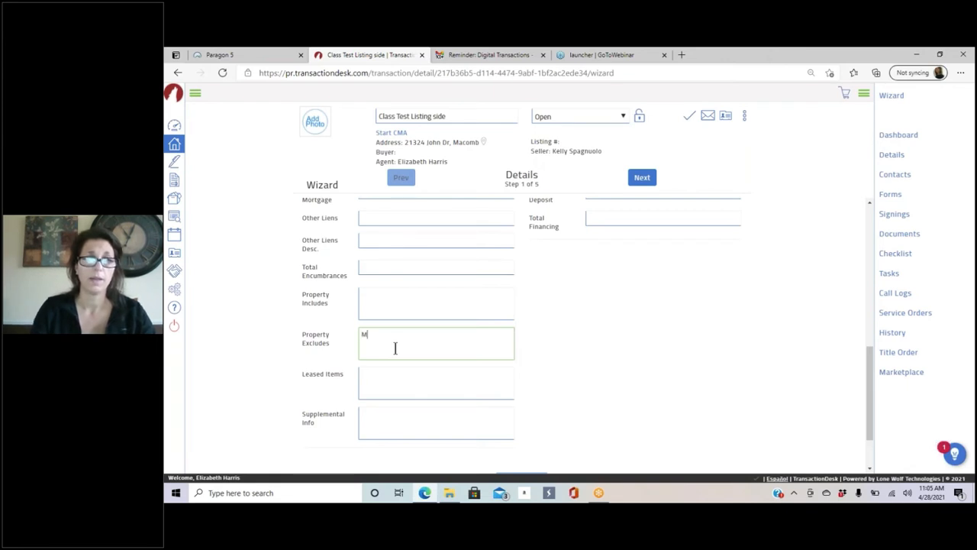
type("ovie Theater TV")
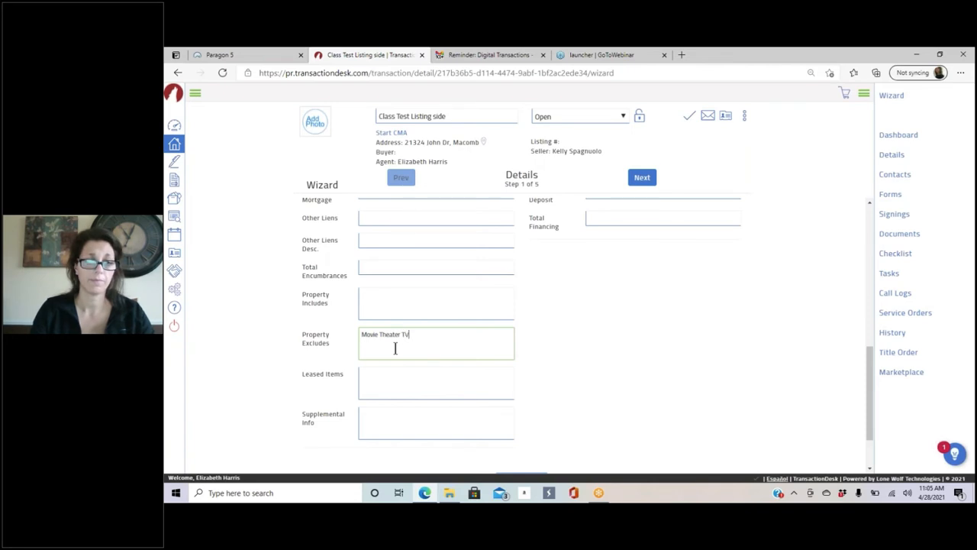
left_click(407, 386)
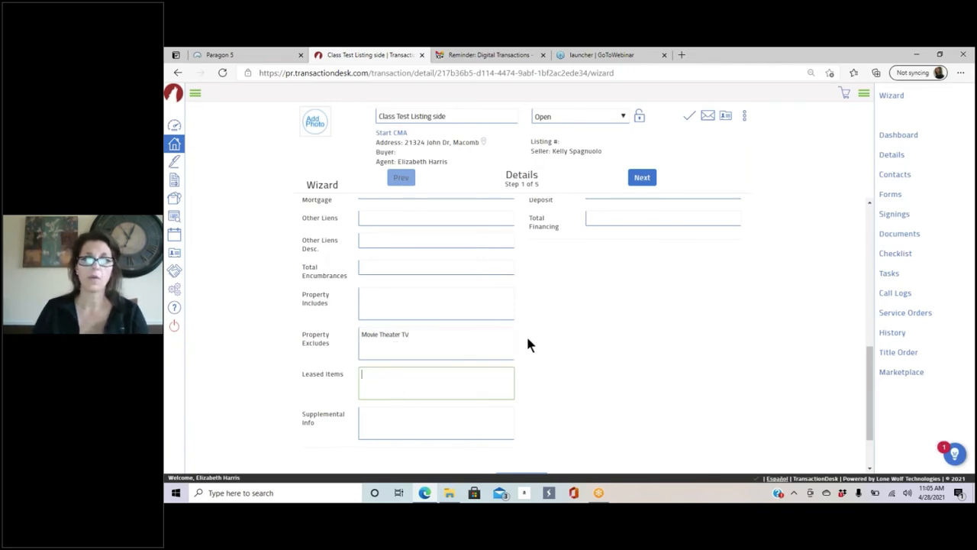
scroll(527, 336, "down", 1)
scroll(529, 344, "down", 1)
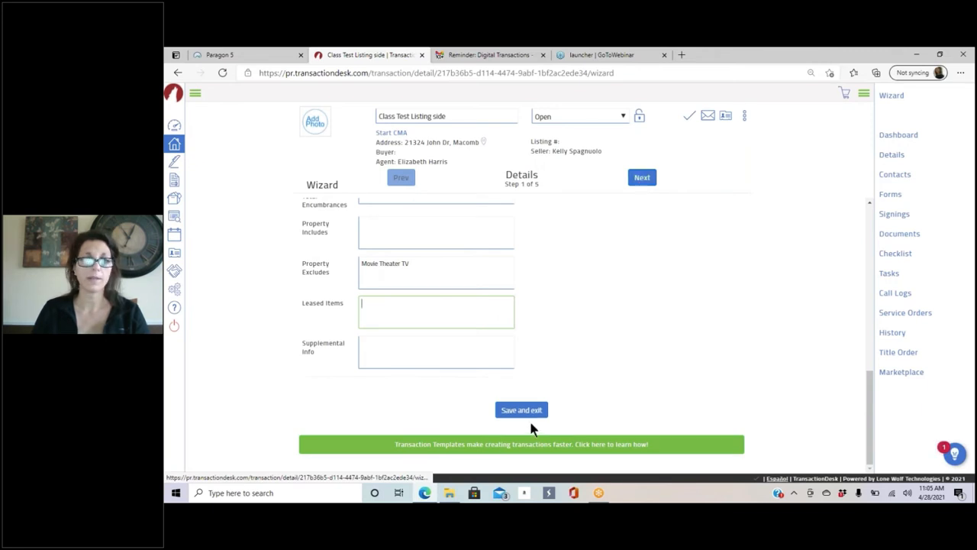
scroll(581, 343, "up", 10)
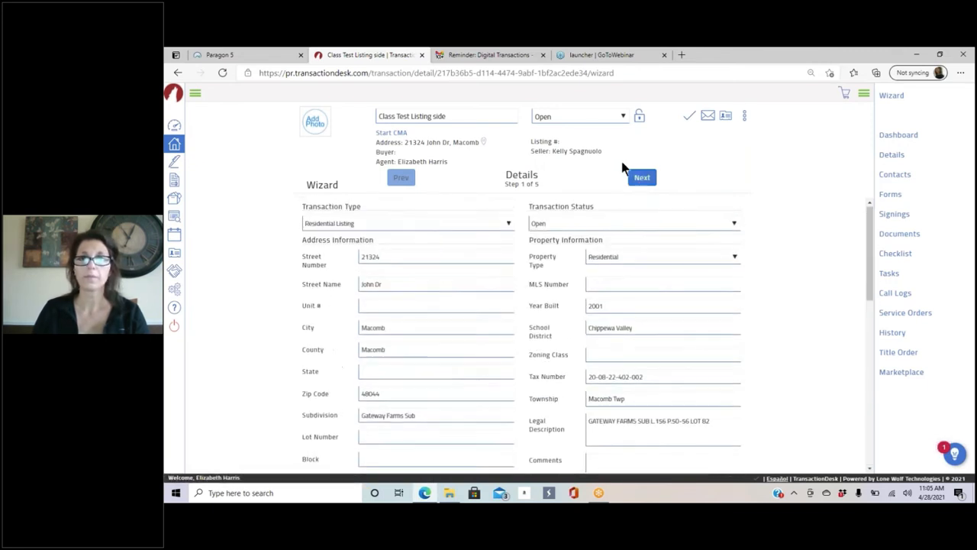
left_click(644, 179)
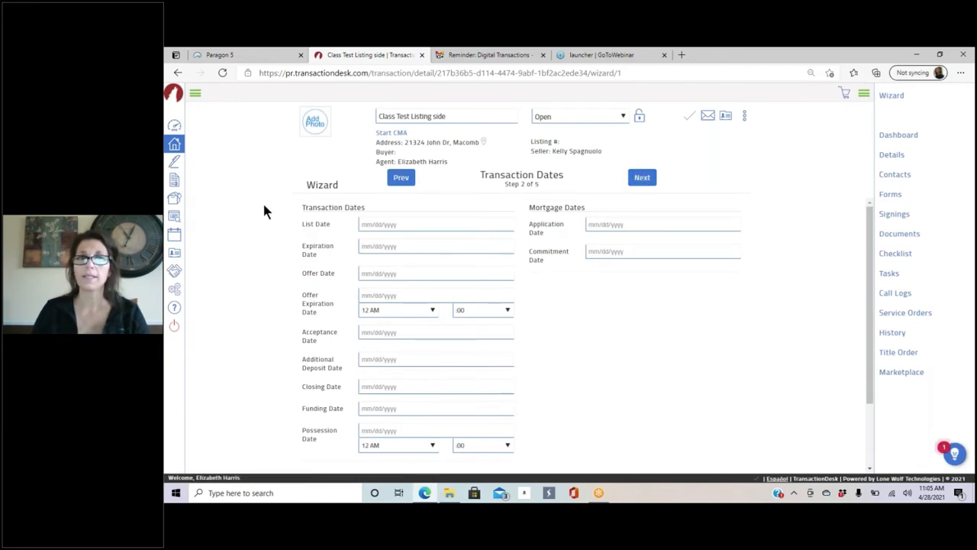
Step: Set the list date to April 30, 2021 and expiration date to July 31, 2021, then continue to Contacts
left_click(390, 224)
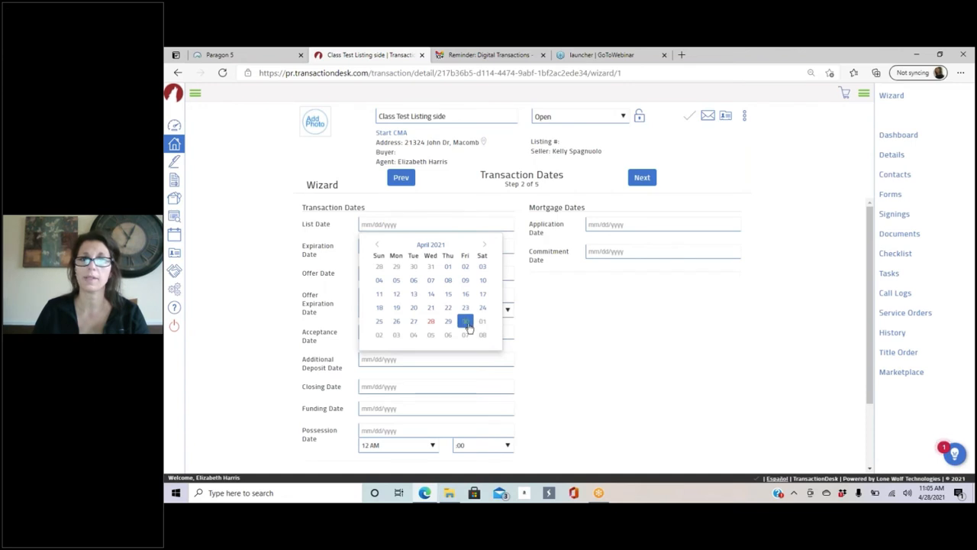
left_click(465, 322)
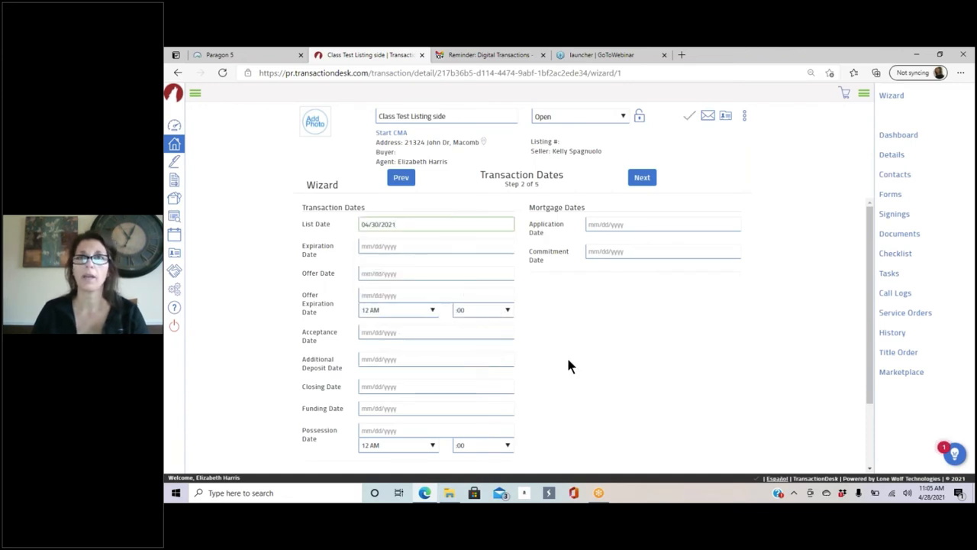
left_click(386, 247)
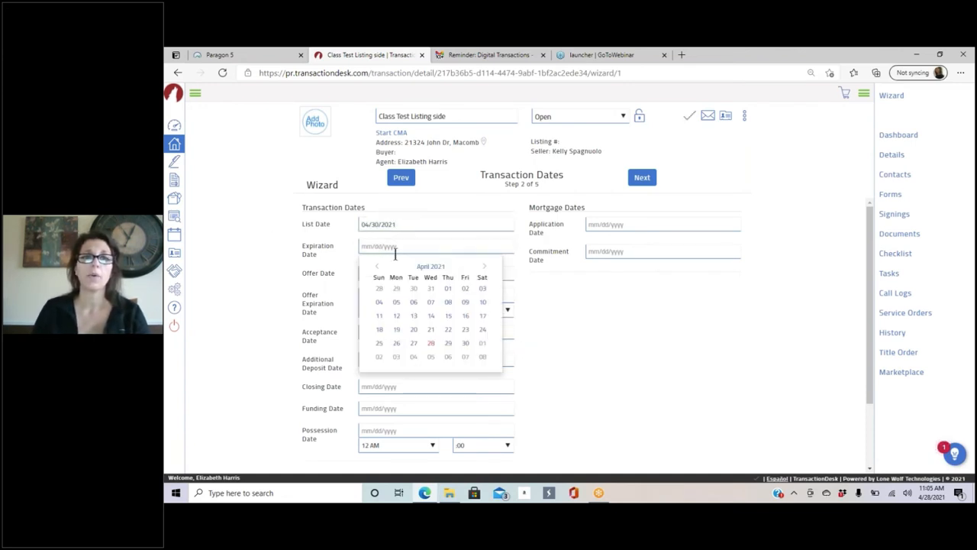
left_click(485, 265)
left_click(485, 266)
left_click(484, 266)
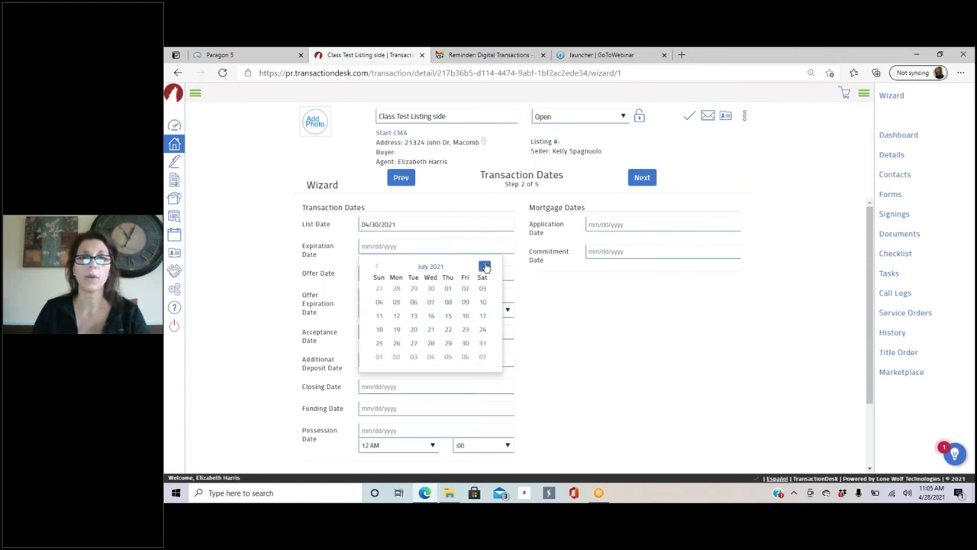
left_click(482, 344)
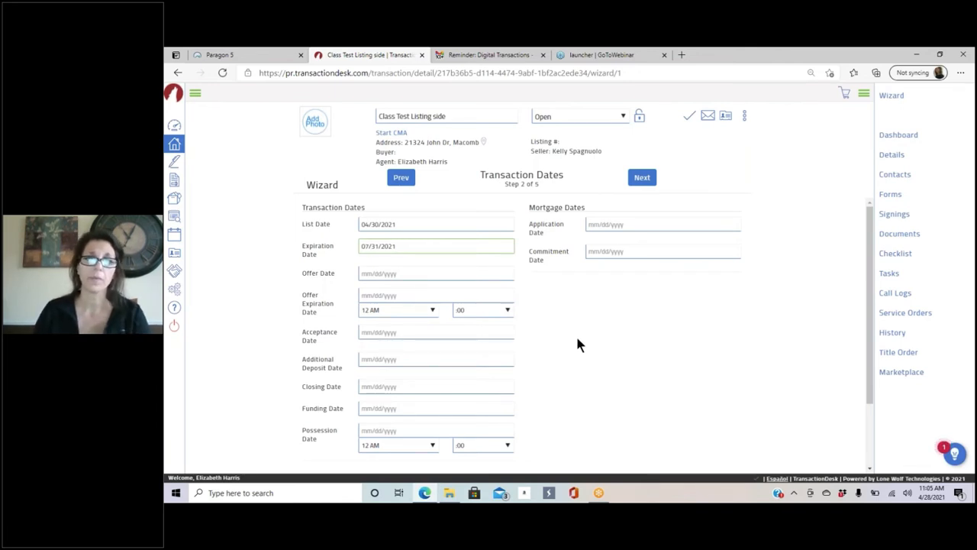
scroll(489, 389, "down", 1)
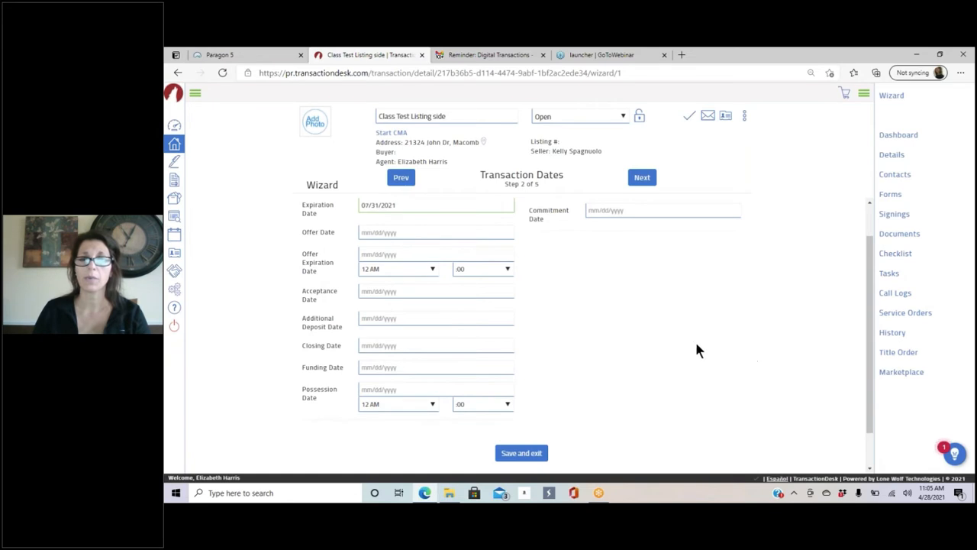
scroll(695, 344, "up", 1)
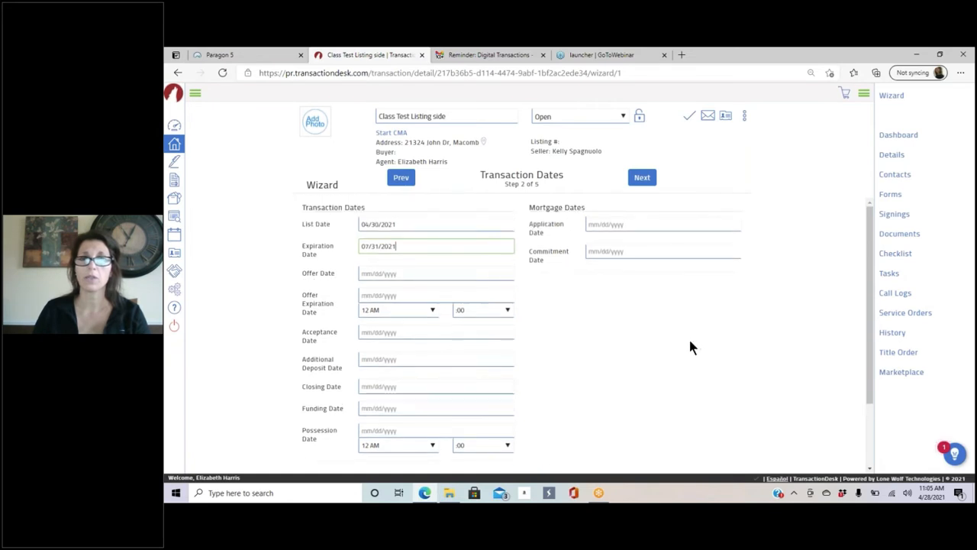
left_click(646, 180)
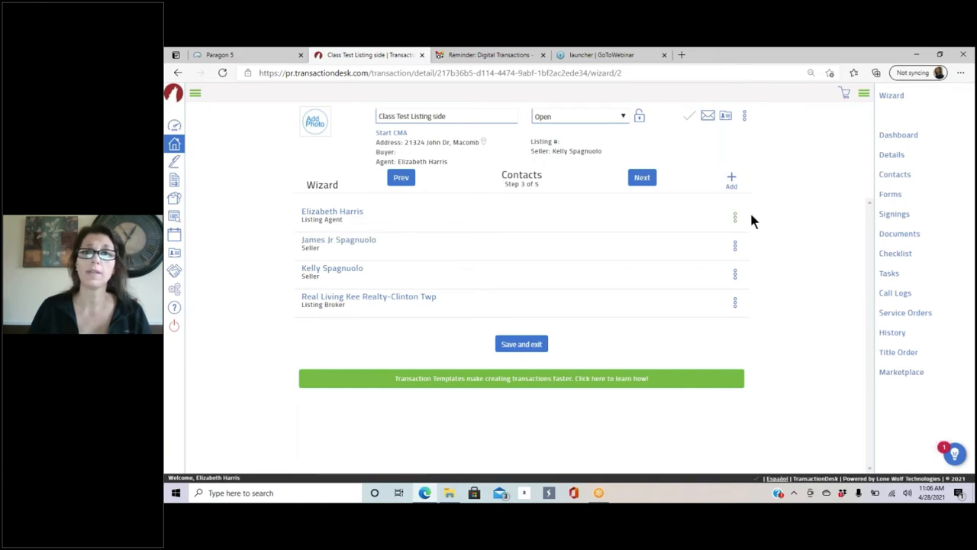
left_click(337, 246)
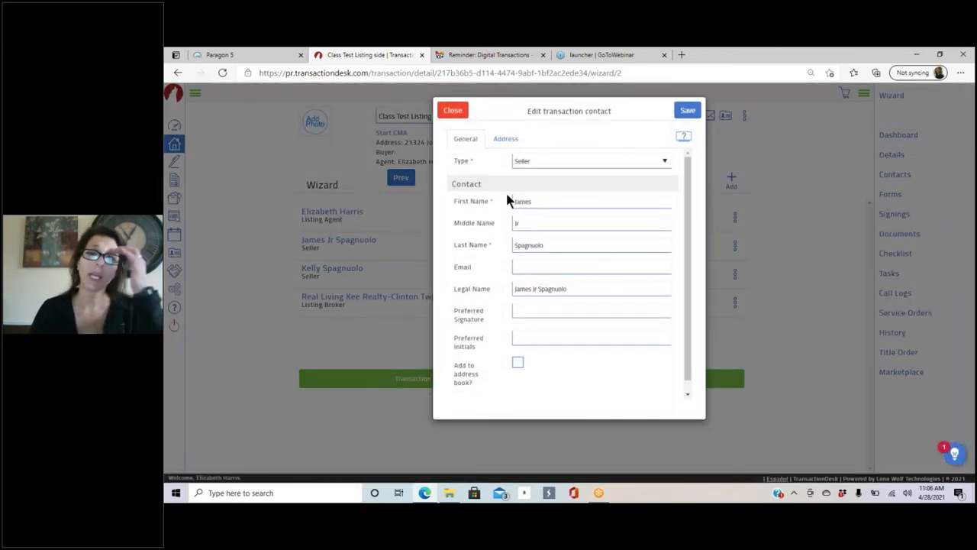
left_click(514, 289)
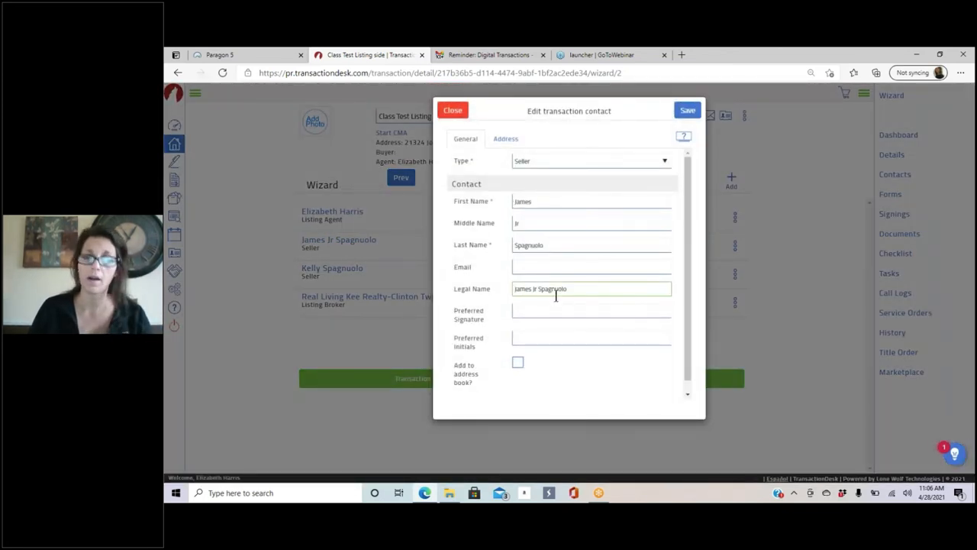
type("Estate of")
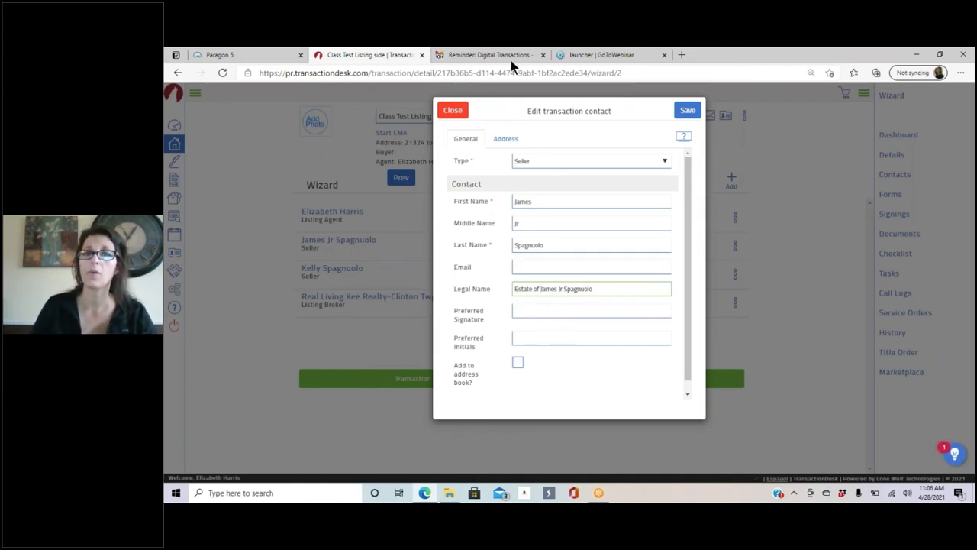
left_click(451, 113)
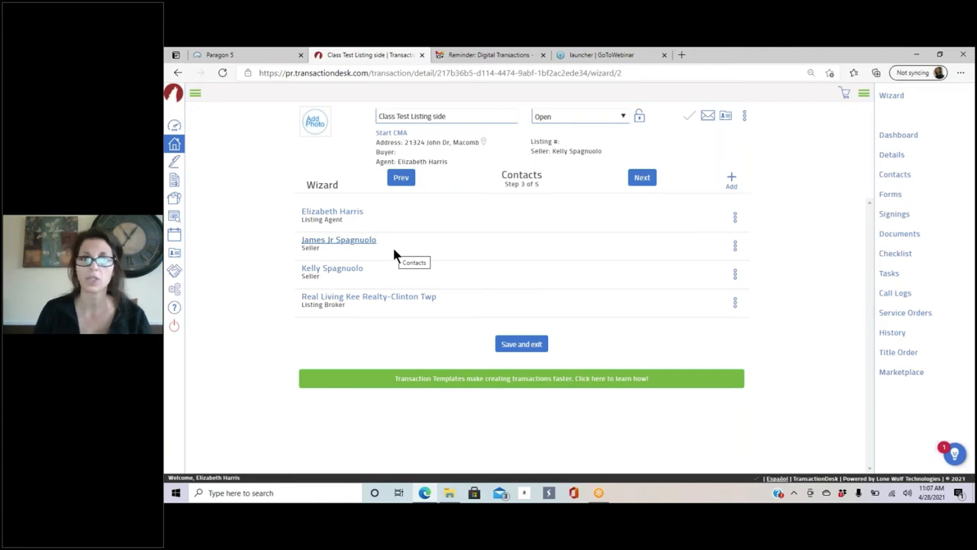
Step: Fill the second seller's e-mail from a saved address suggestion and save the contact
left_click(362, 245)
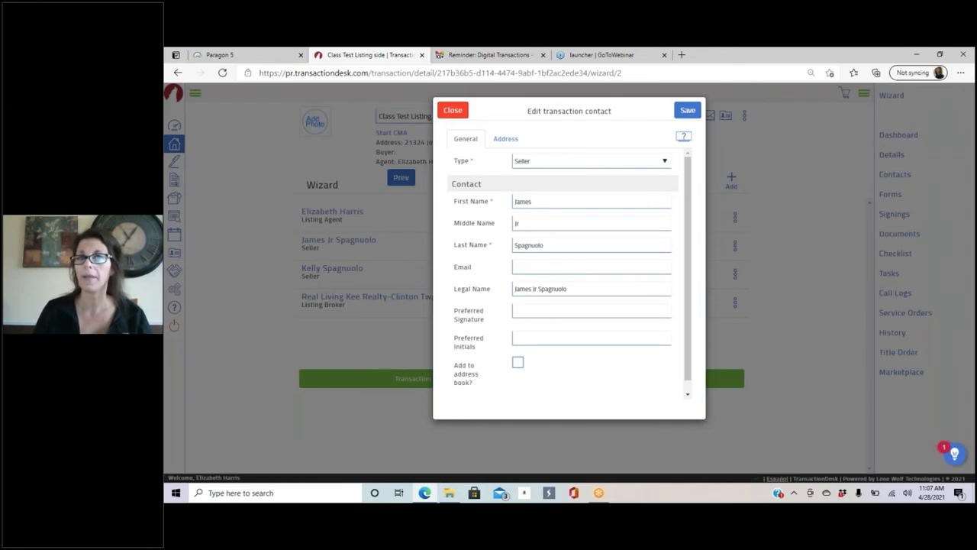
left_click(529, 269)
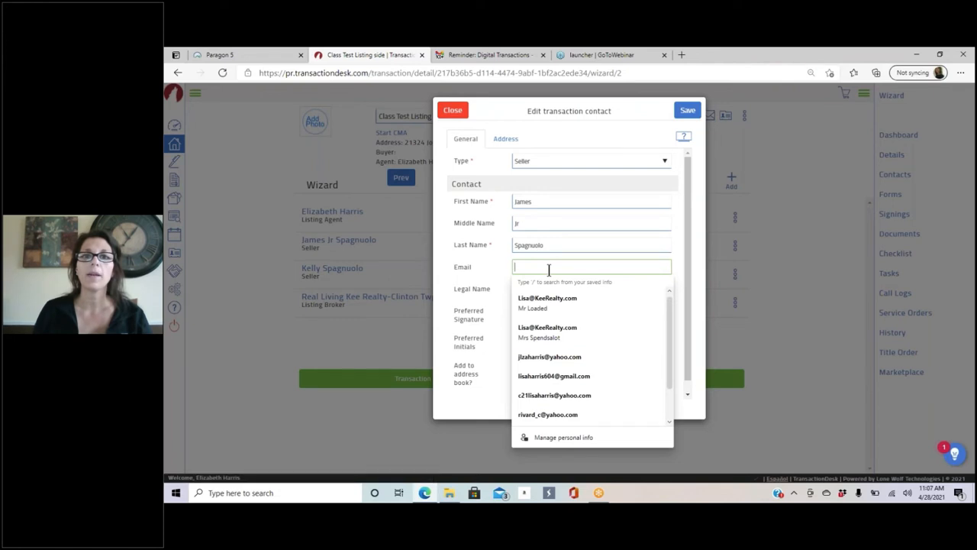
type("l")
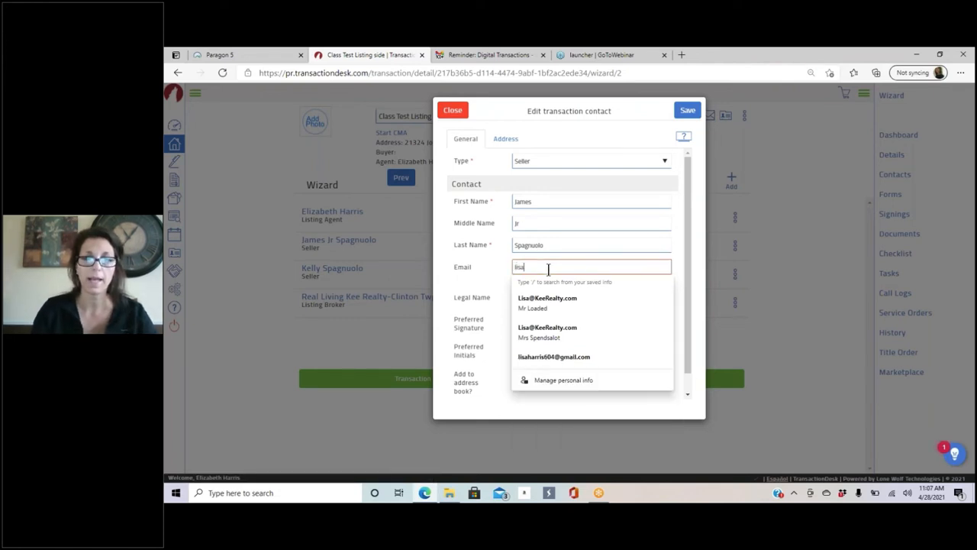
type("isa")
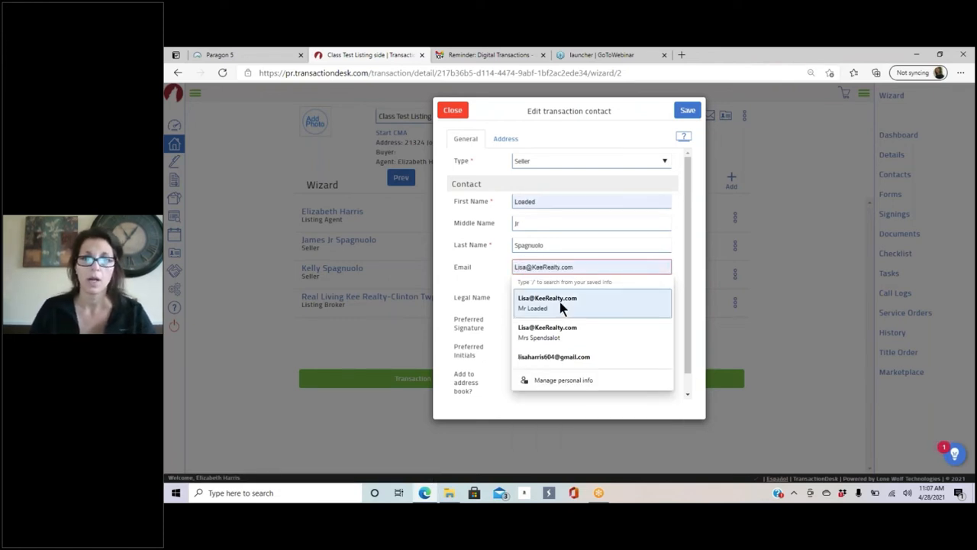
left_click(560, 302)
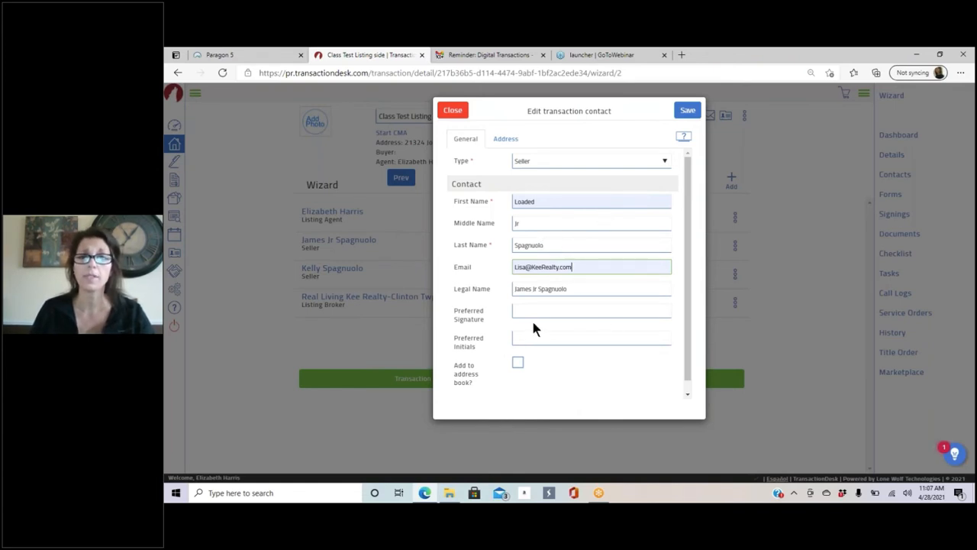
left_click(690, 112)
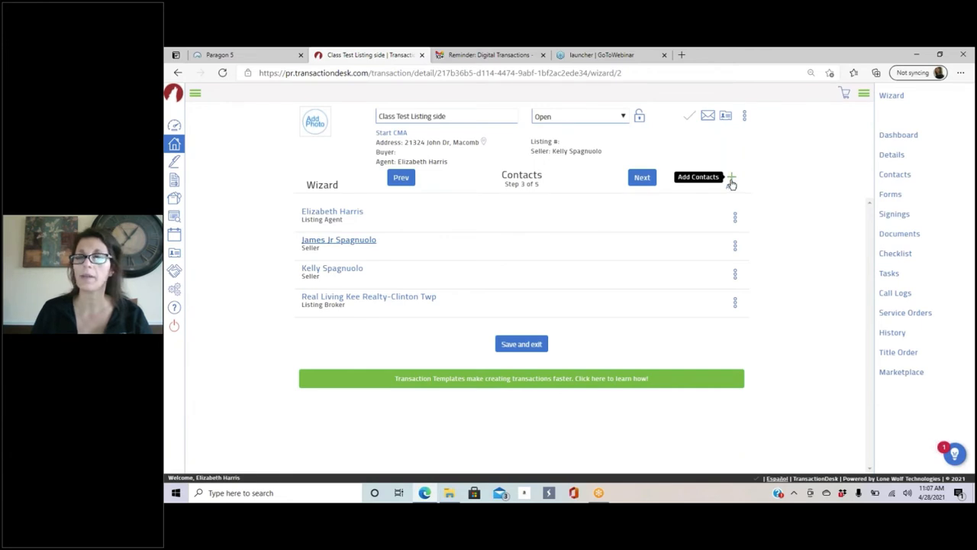
Step: Advance to the Forms step (4 of 5) and open the Add forms to transaction library
left_click(642, 178)
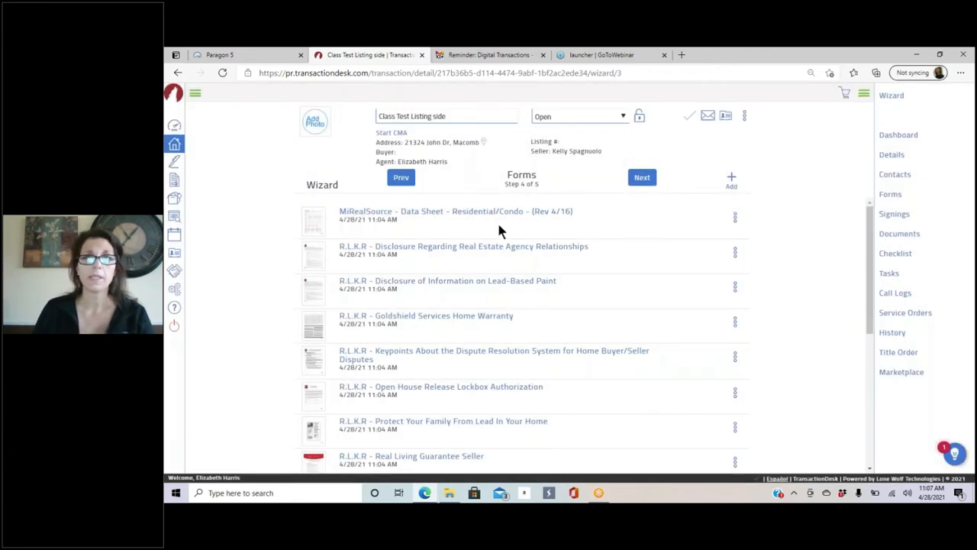
scroll(507, 225, "down", 1)
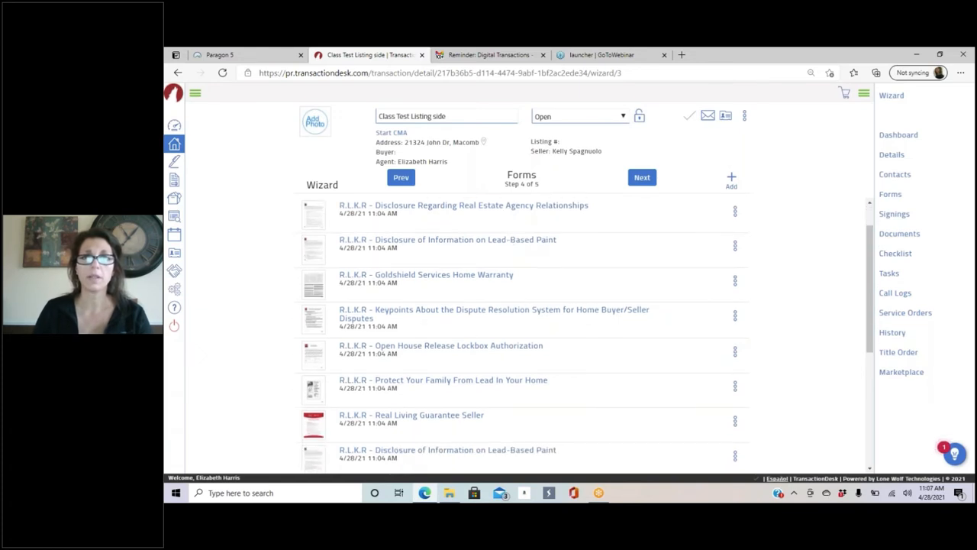
scroll(497, 244, "down", 5)
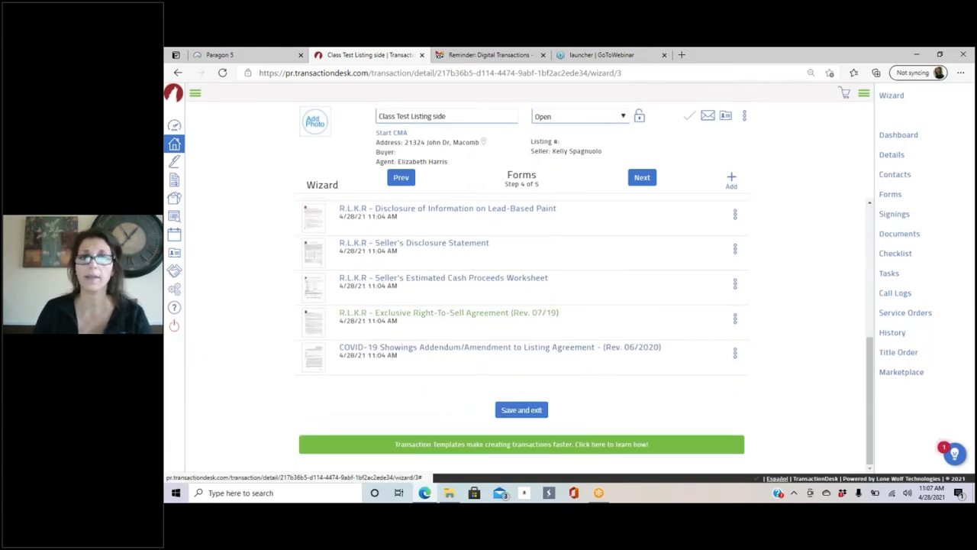
scroll(489, 313, "up", 6)
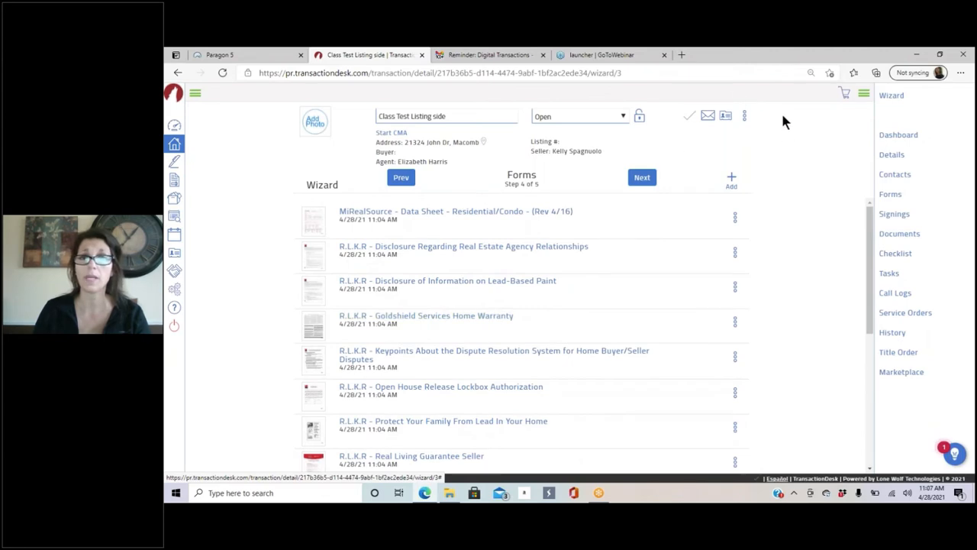
left_click(731, 179)
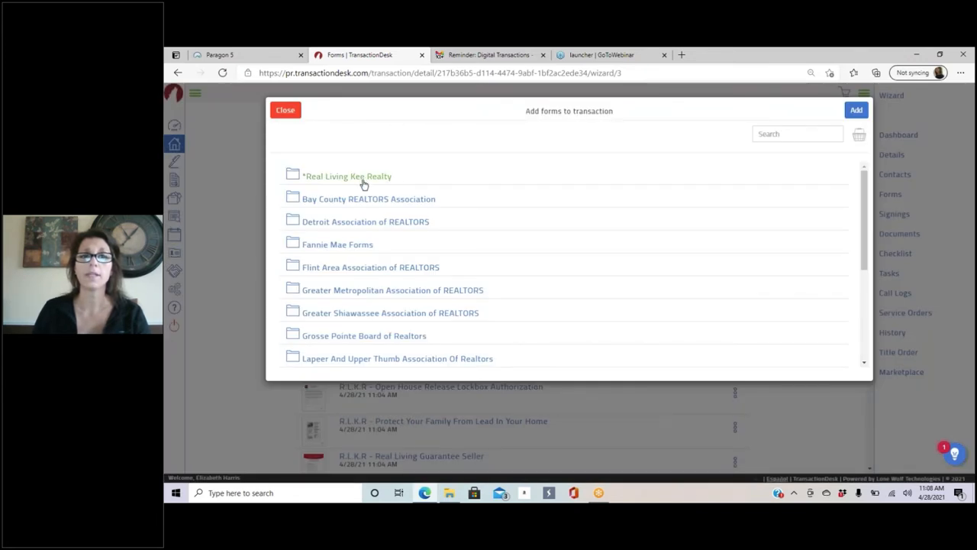
Step: Select the MiRealSource Residential/Condo data sheet and Residential/Condo/Vacant right-to-sell listing agreement
left_click(364, 184)
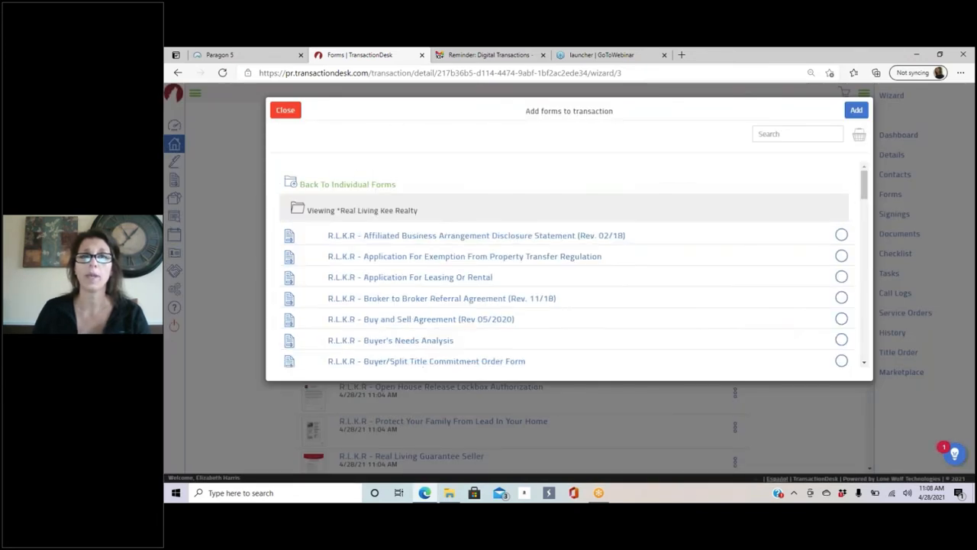
left_click(348, 184)
scroll(512, 306, "down", 1)
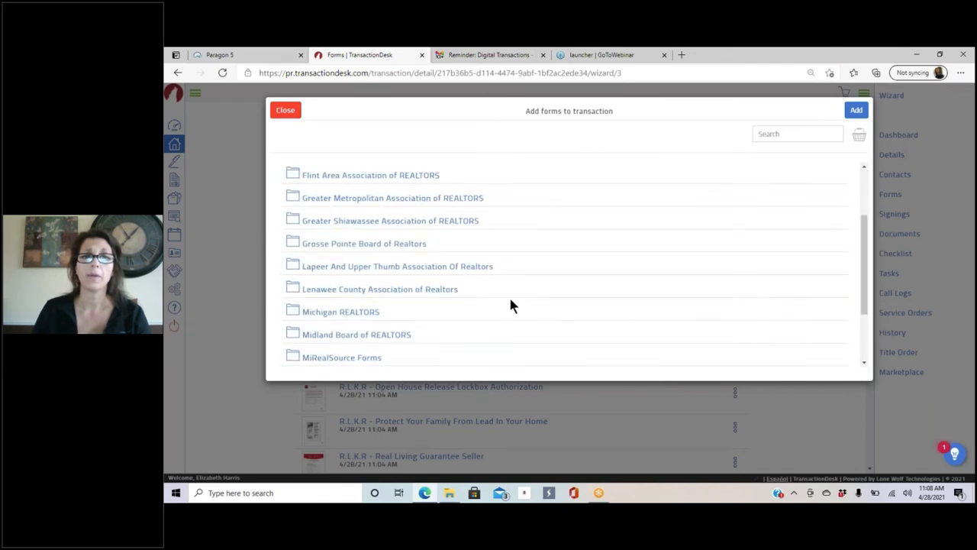
scroll(483, 282, "down", 1)
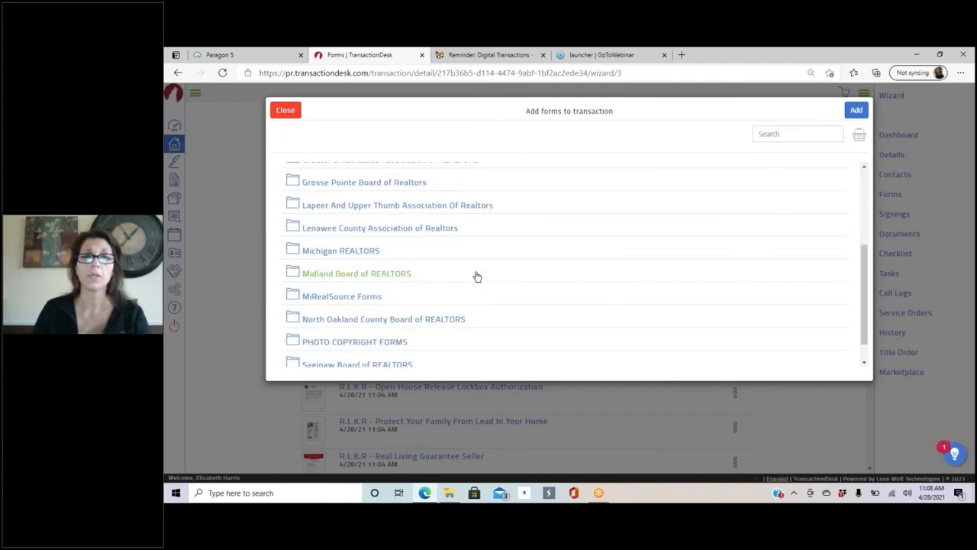
left_click(356, 295)
scroll(489, 267, "down", 2)
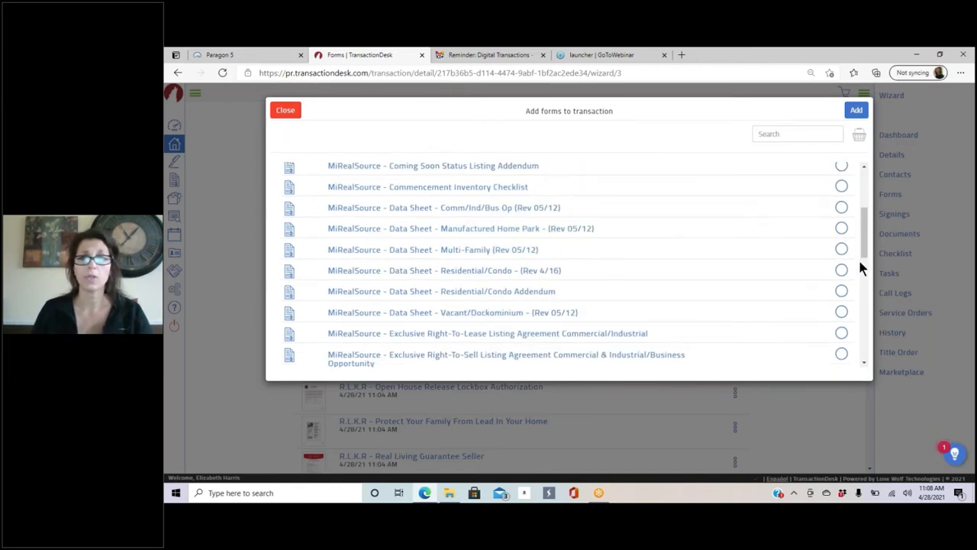
left_click(842, 271)
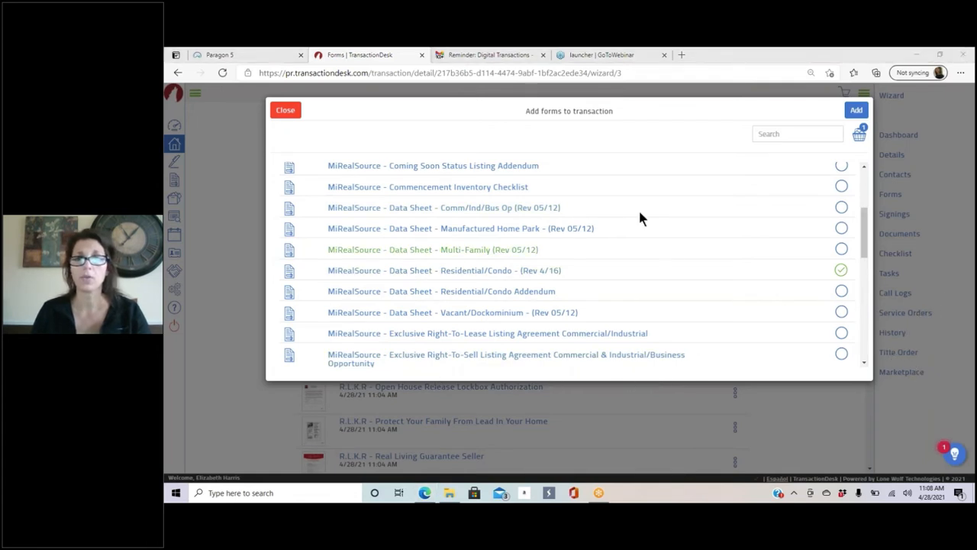
scroll(619, 251, "down", 2)
scroll(604, 336, "down", 1)
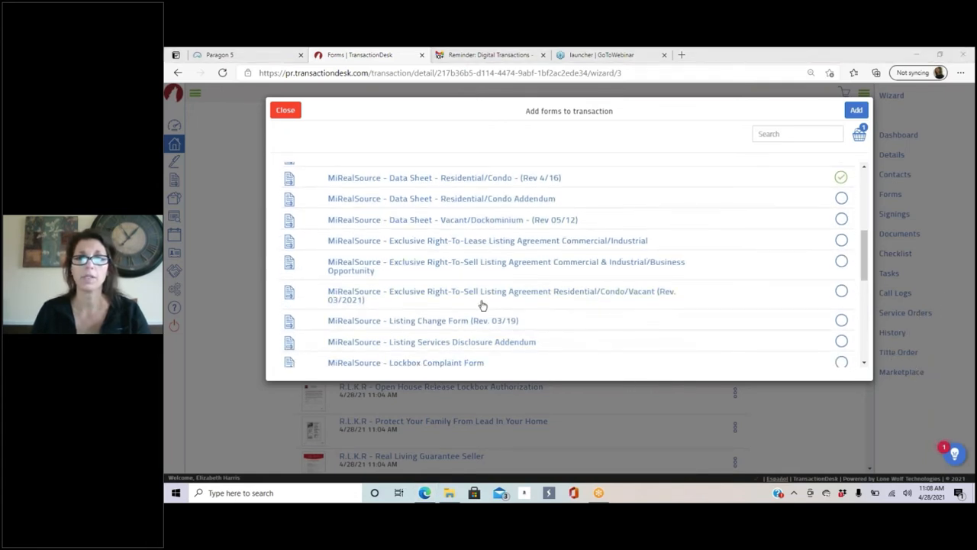
left_click(841, 294)
scroll(617, 272, "up", 1)
scroll(569, 265, "up", 3)
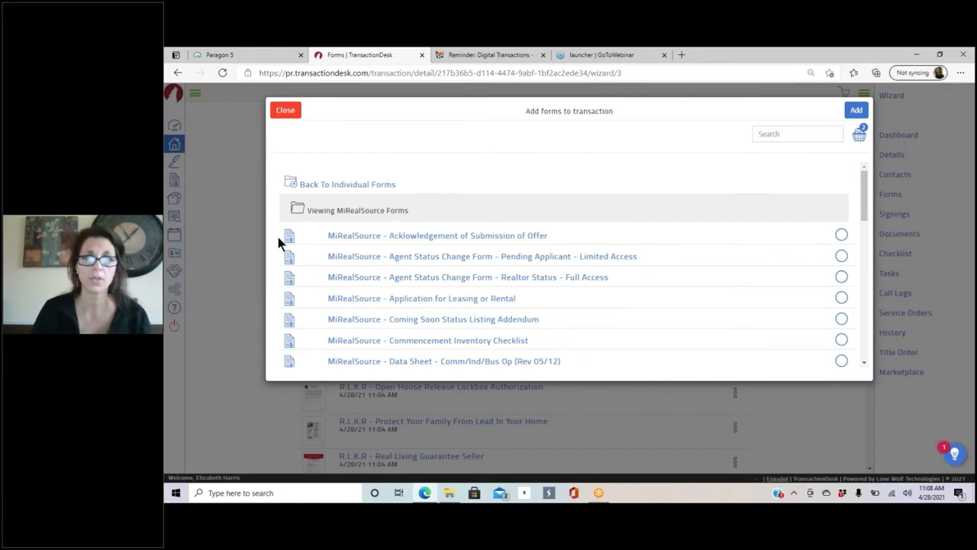
Step: Select the R.L.K.R Seller's Disclosure Statement and add all three forms to the transaction
left_click(324, 188)
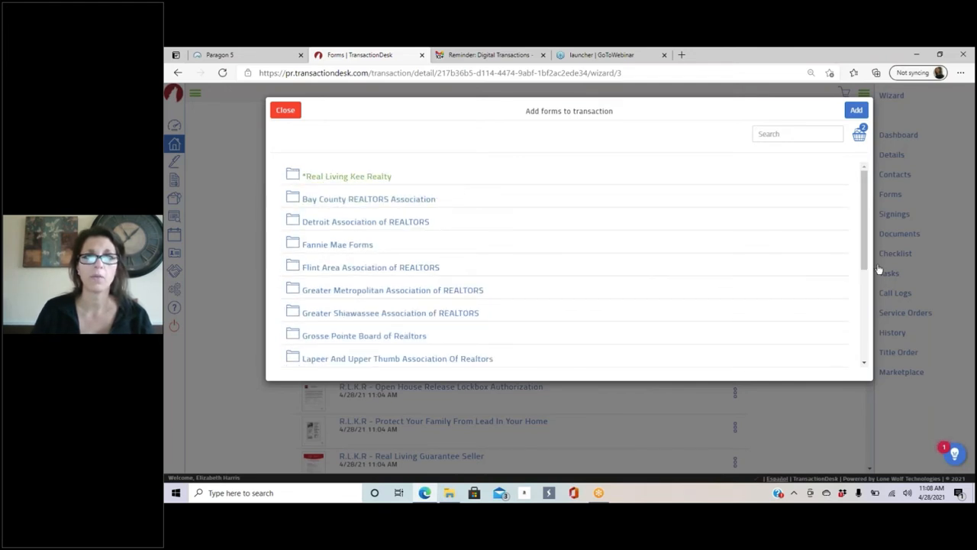
left_click(543, 180)
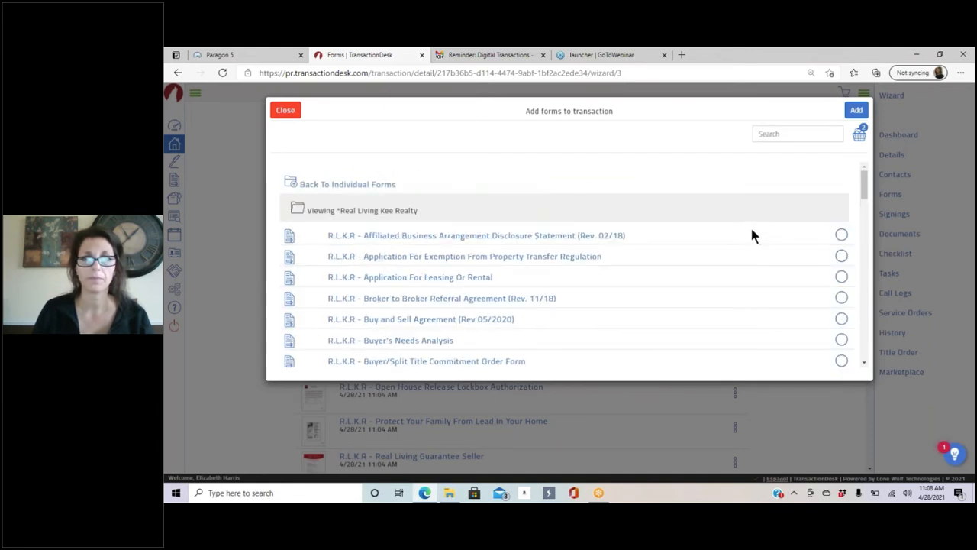
scroll(646, 227, "down", 3)
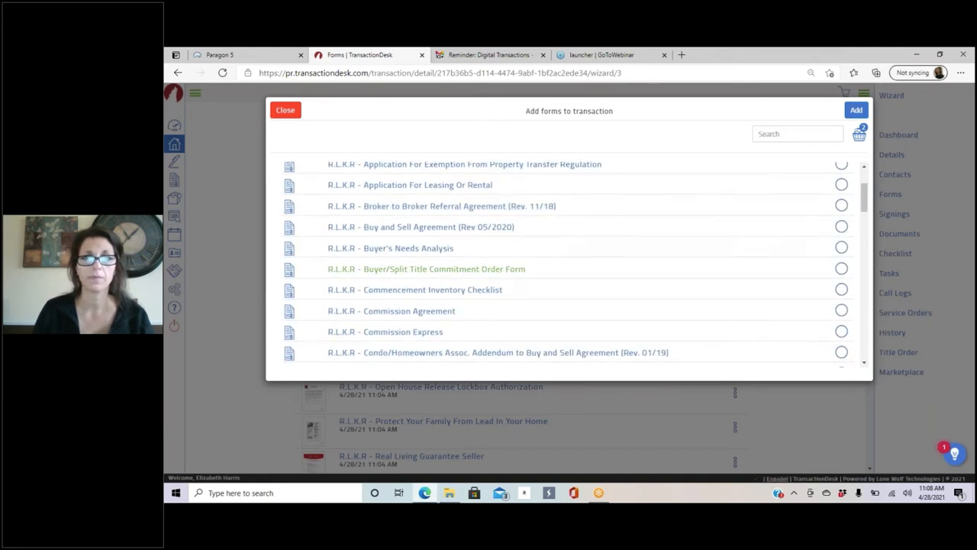
scroll(575, 267, "down", 20)
scroll(574, 267, "down", 10)
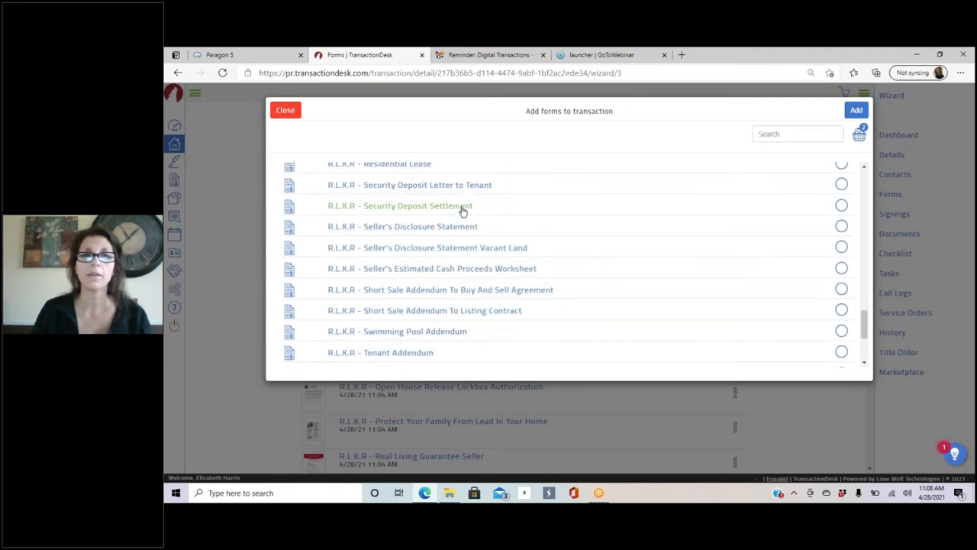
left_click(841, 228)
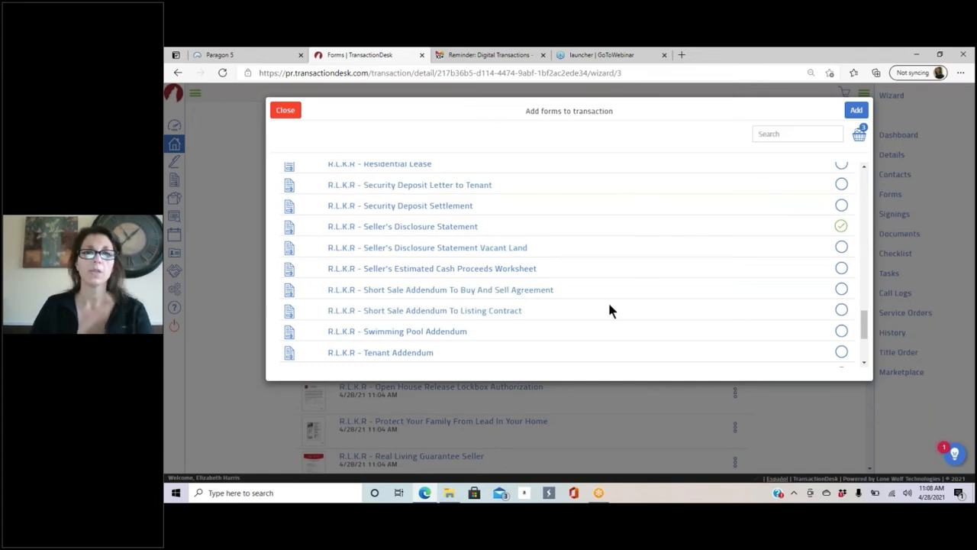
left_click(856, 110)
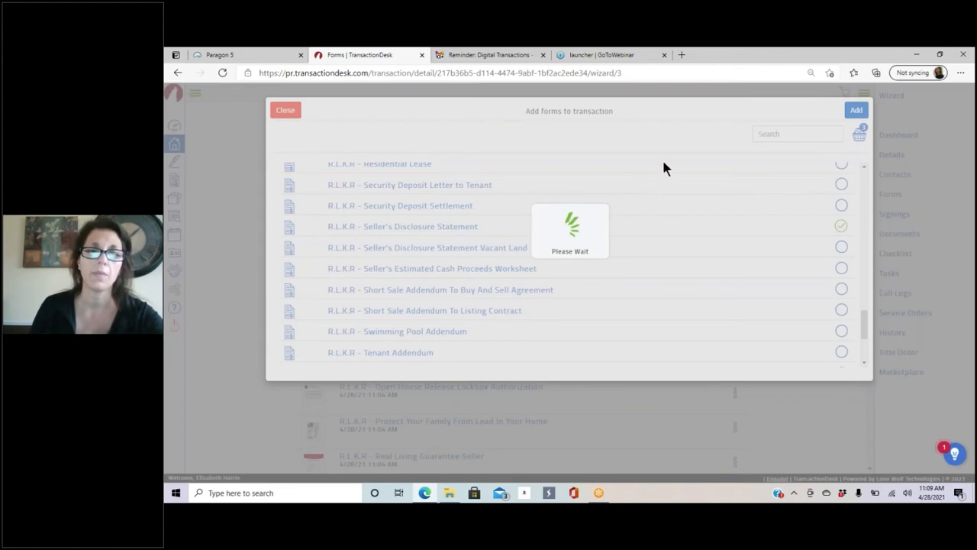
scroll(552, 304, "down", 10)
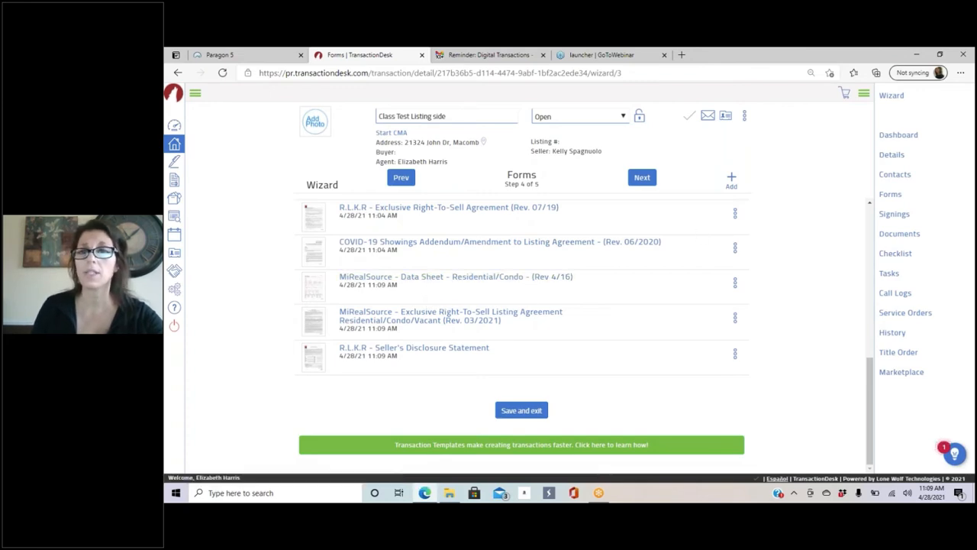
left_click(731, 180)
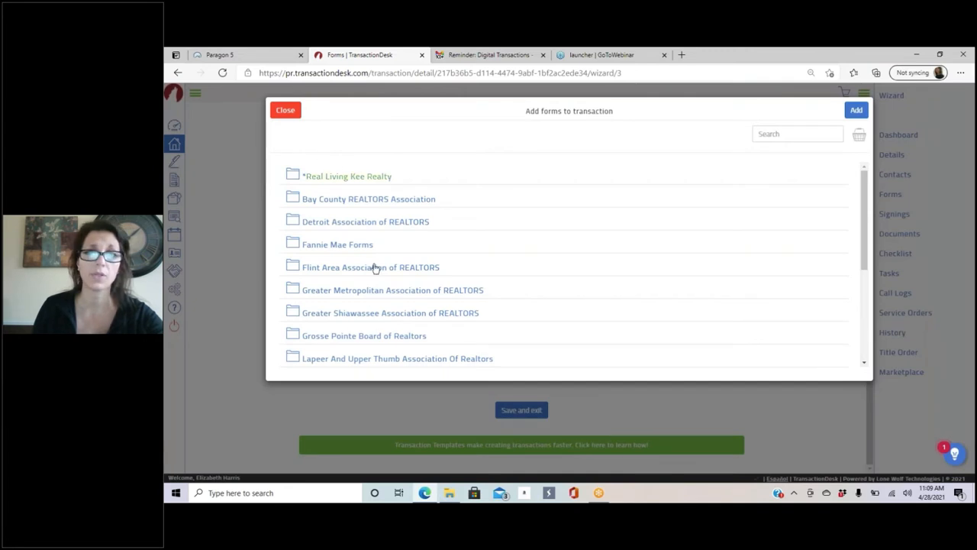
scroll(362, 233, "down", 3)
scroll(362, 233, "down", 1)
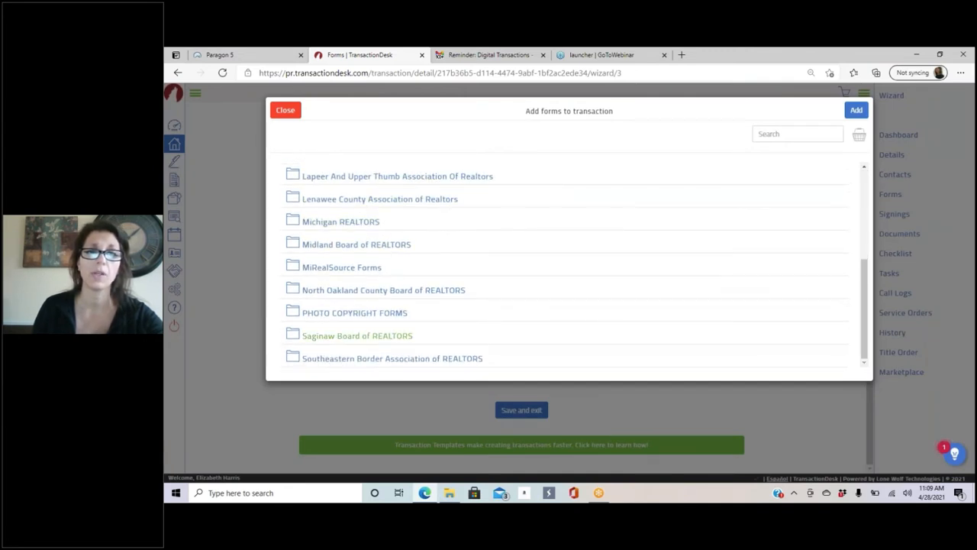
left_click(348, 271)
scroll(655, 280, "down", 4)
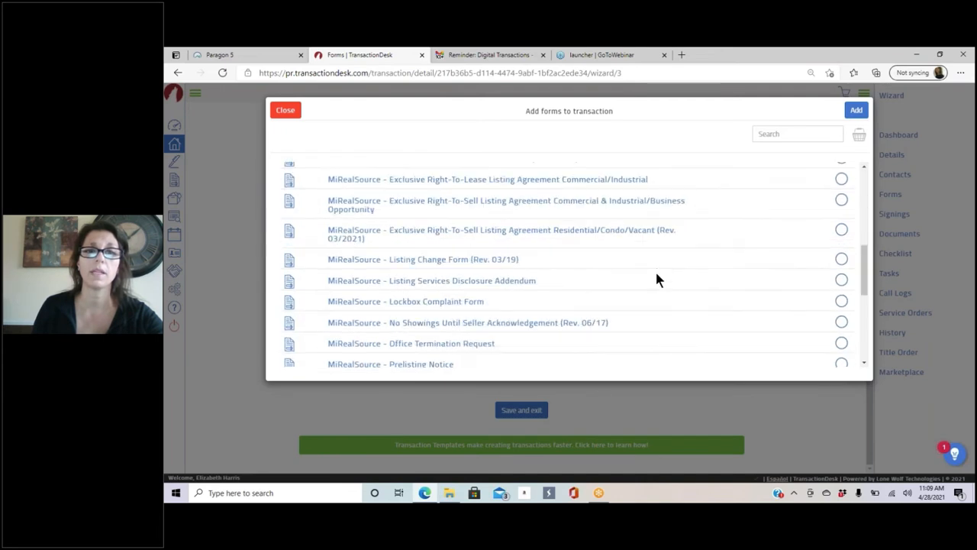
scroll(649, 267, "up", 3)
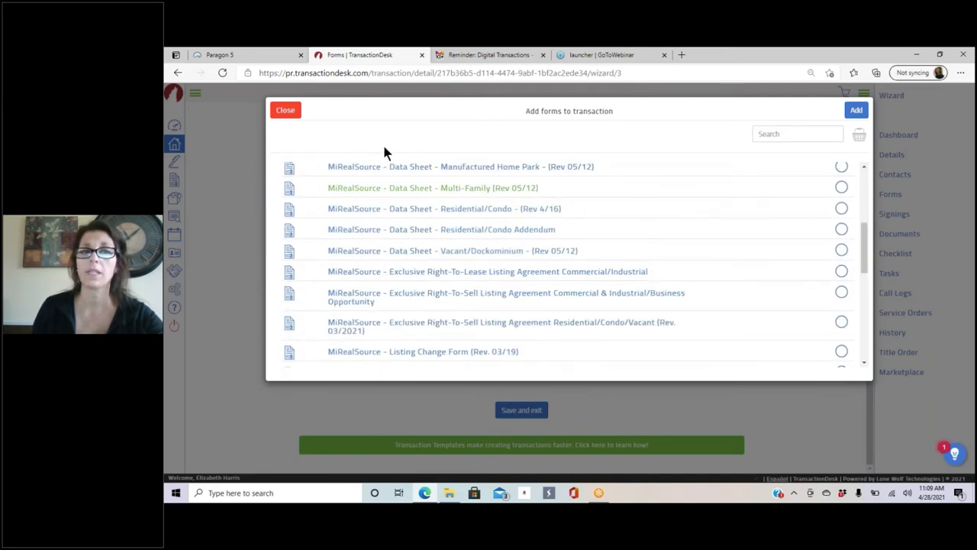
left_click(285, 109)
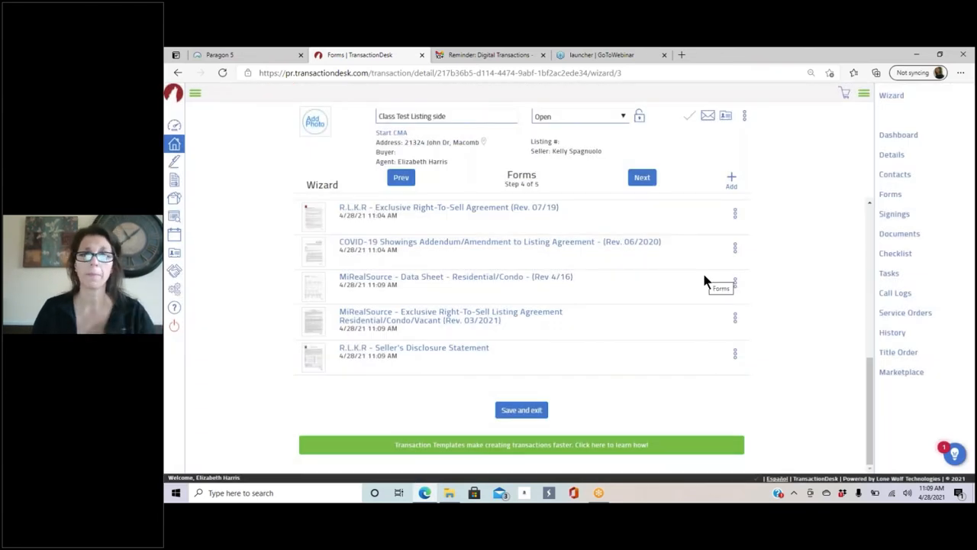
Step: Pass the Documents step and finish the wizard to reach the Class Test Listing side dashboard
left_click(641, 178)
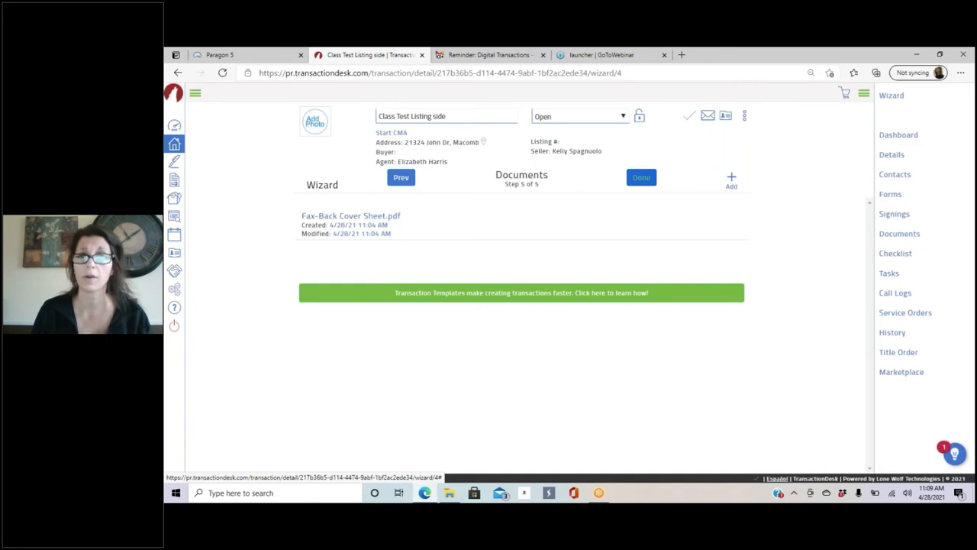
left_click(642, 177)
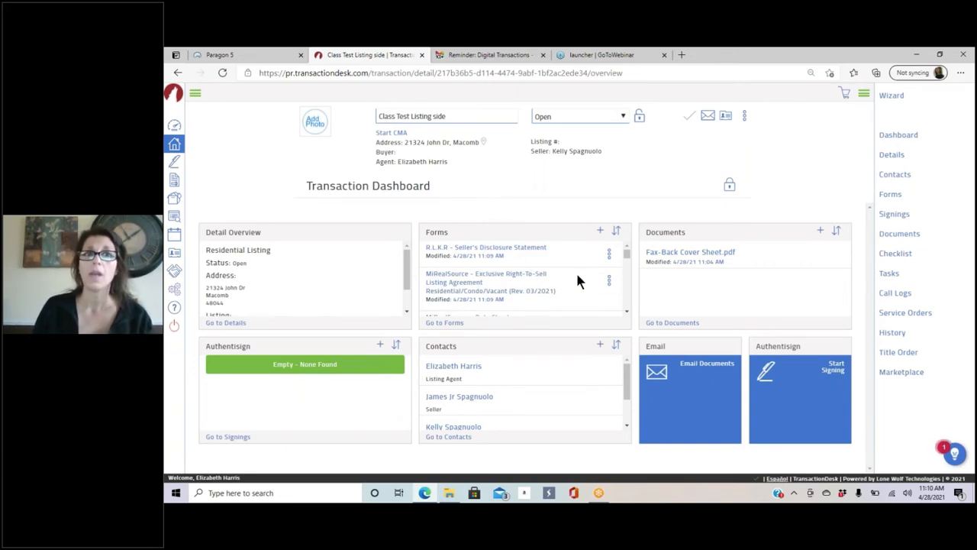
Step: Open the MiRealSource Data Sheet - Residential/Condo from the dashboard's Forms panel
scroll(519, 283, "down", 2)
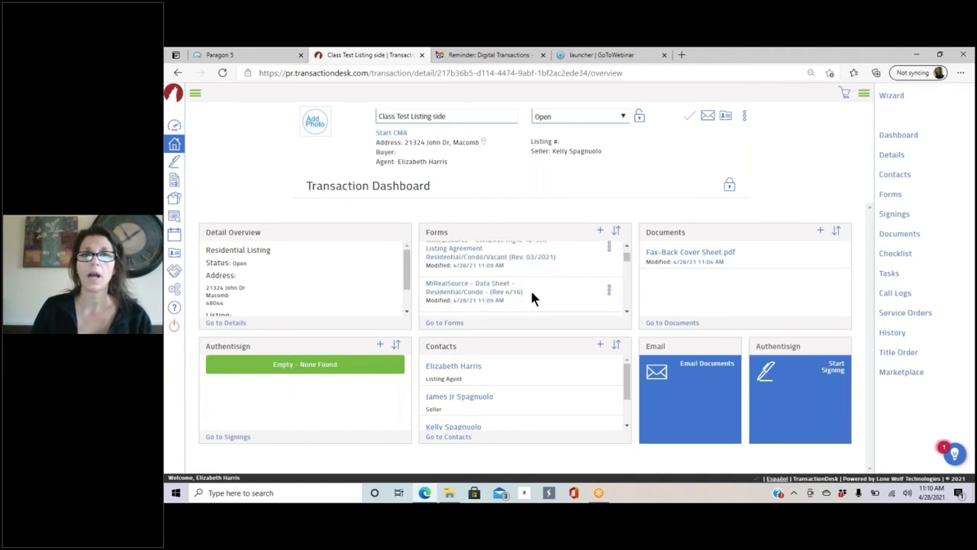
left_click(482, 286)
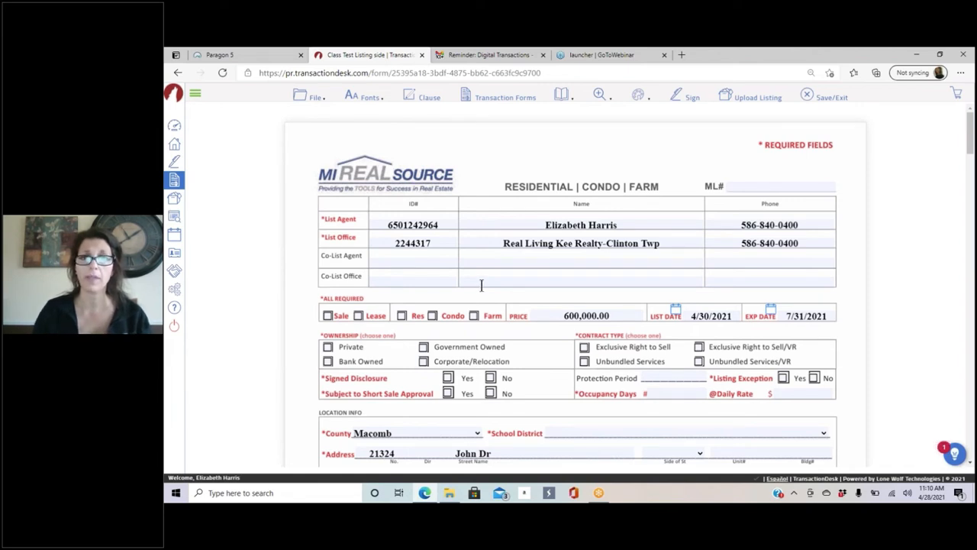
Step: Tick Sale, Res, Exclusive Right to Sell and Private on the data sheet
scroll(688, 222, "down", 3)
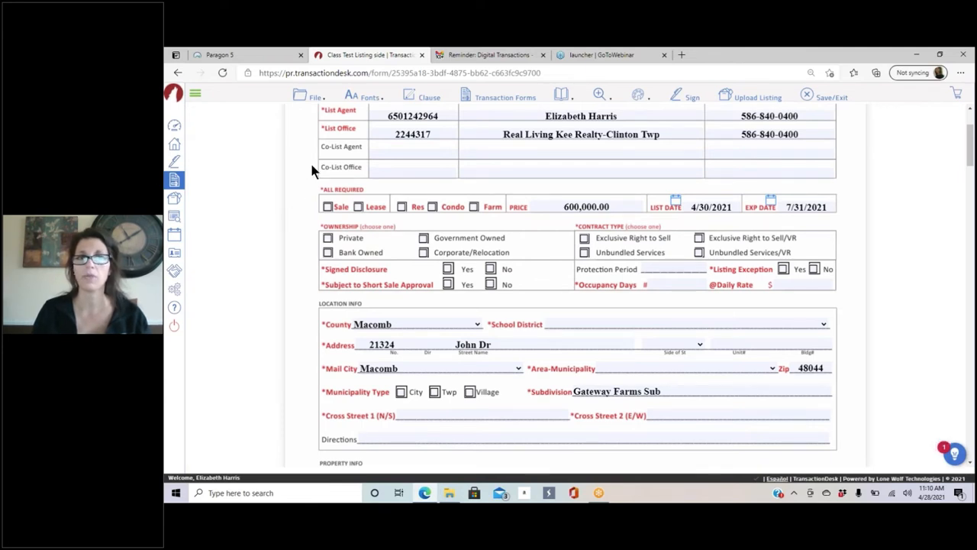
left_click(328, 207)
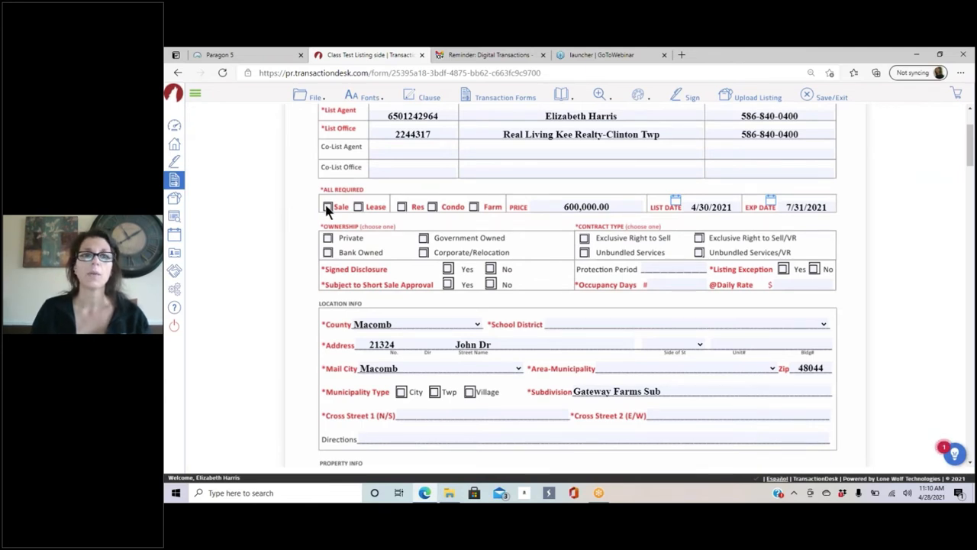
left_click(401, 207)
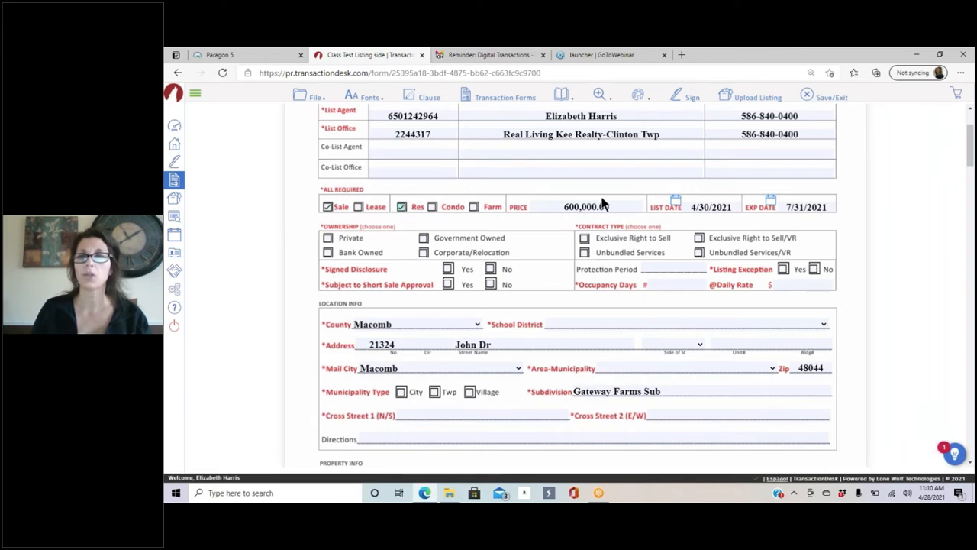
left_click(585, 238)
left_click(329, 239)
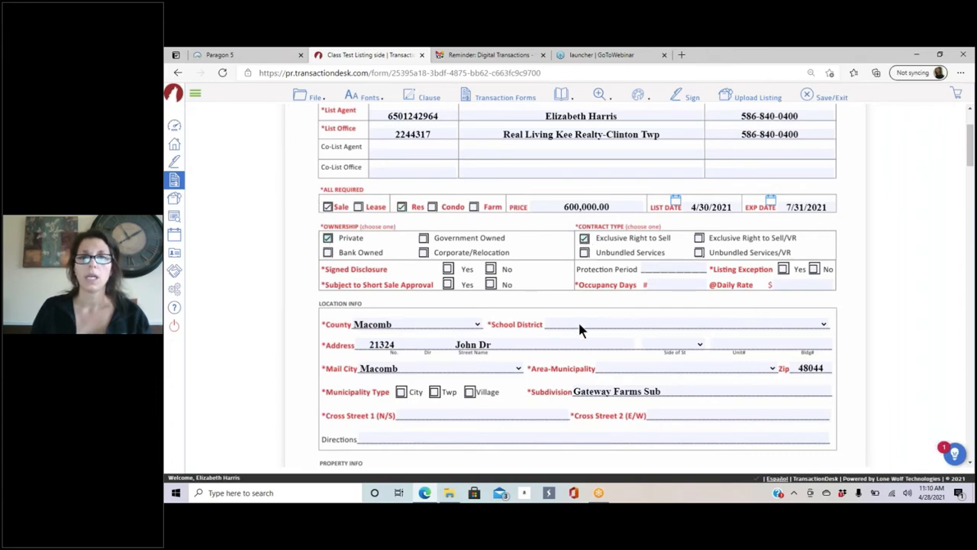
Step: Choose Utica Community Schools and Macomb Twp (50008), and tick municipality type Twp
scroll(586, 292, "down", 3)
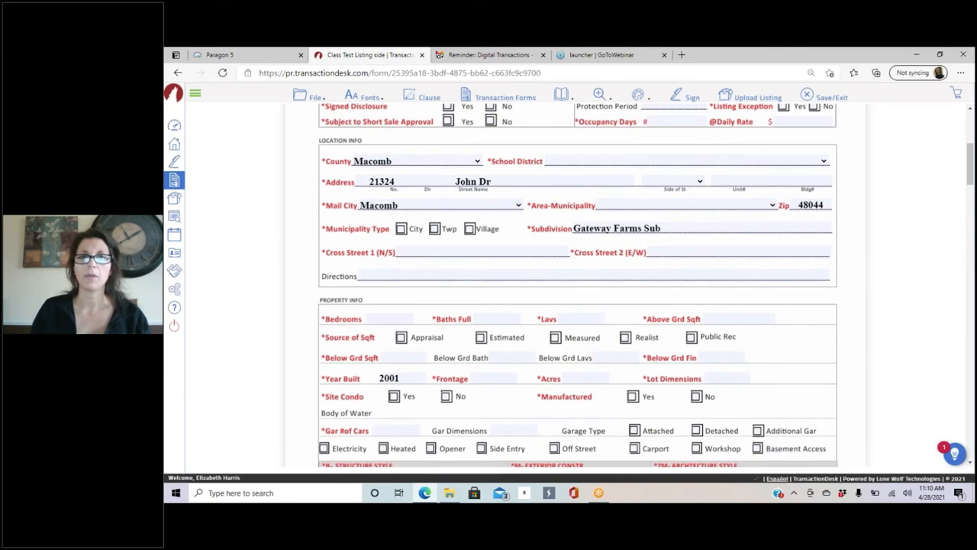
left_click(571, 161)
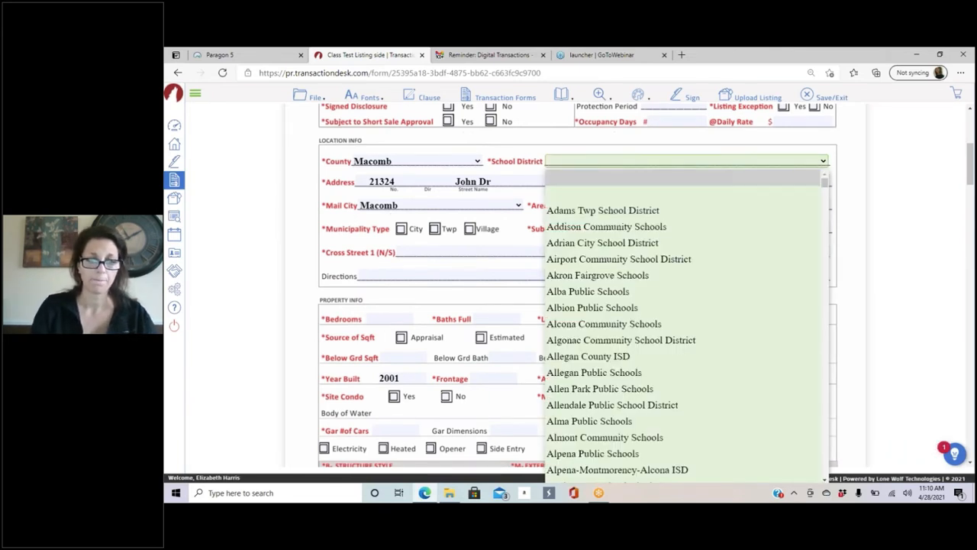
type("ut")
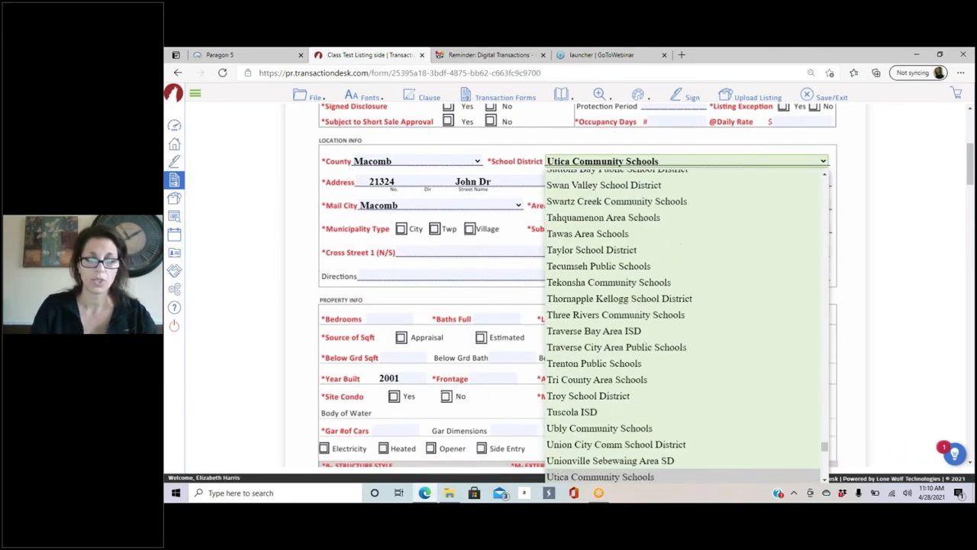
left_click(575, 170)
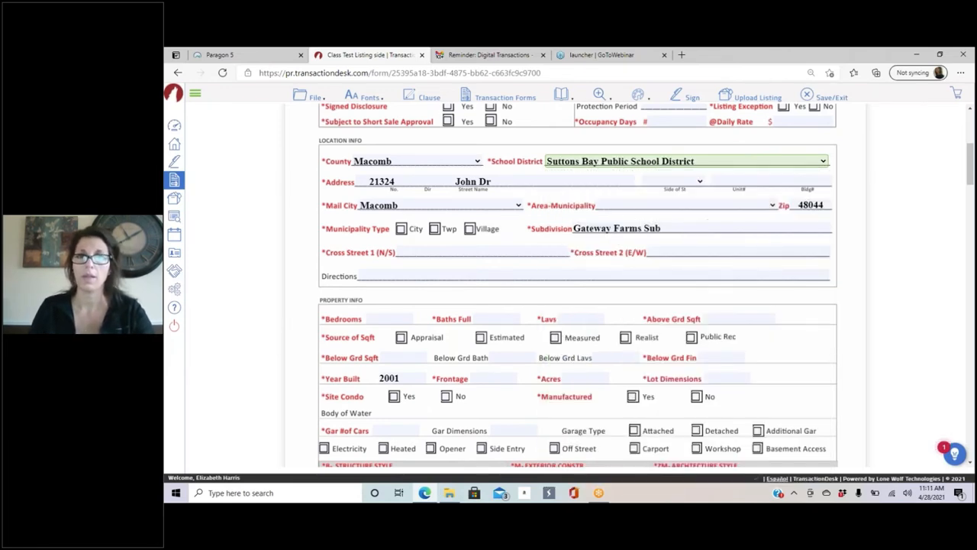
left_click(614, 167)
scroll(604, 291, "down", 2)
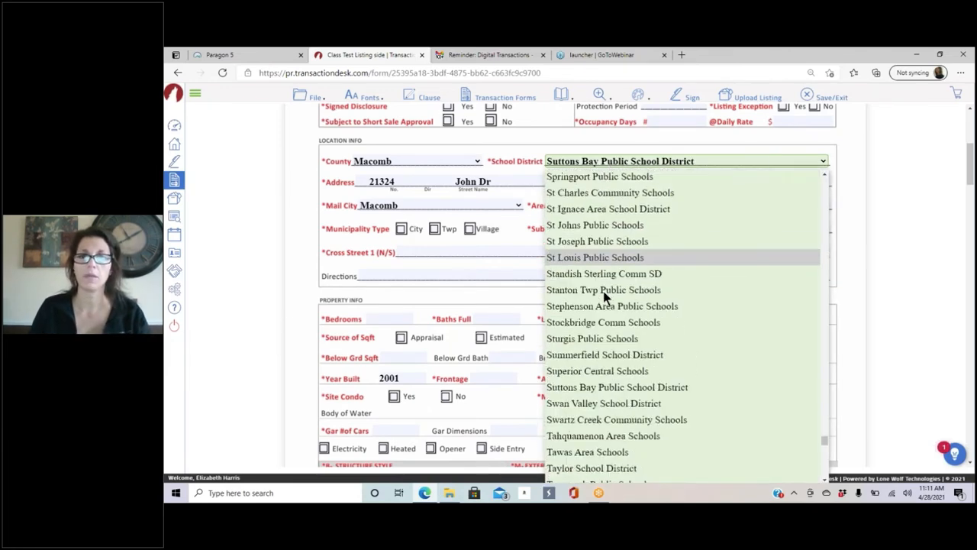
scroll(603, 291, "down", 5)
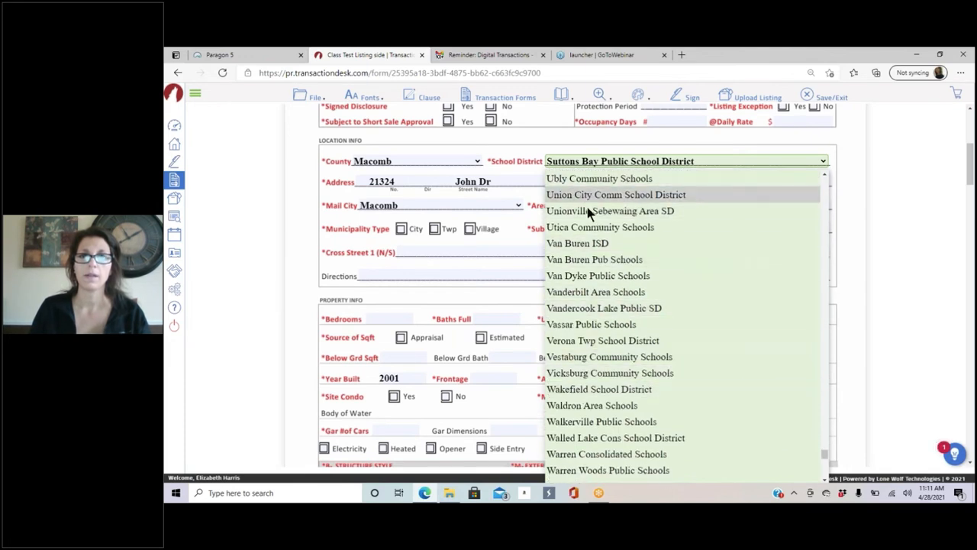
left_click(594, 225)
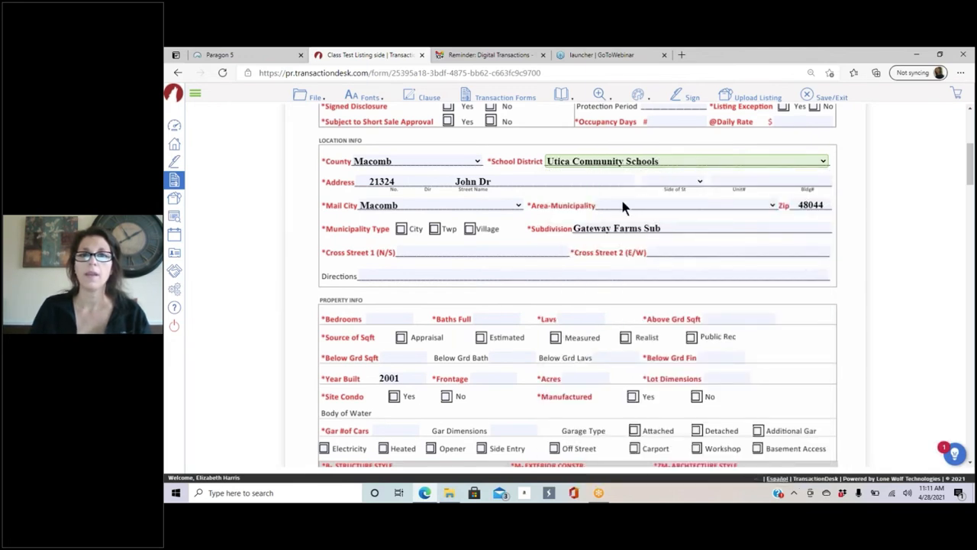
left_click(622, 205)
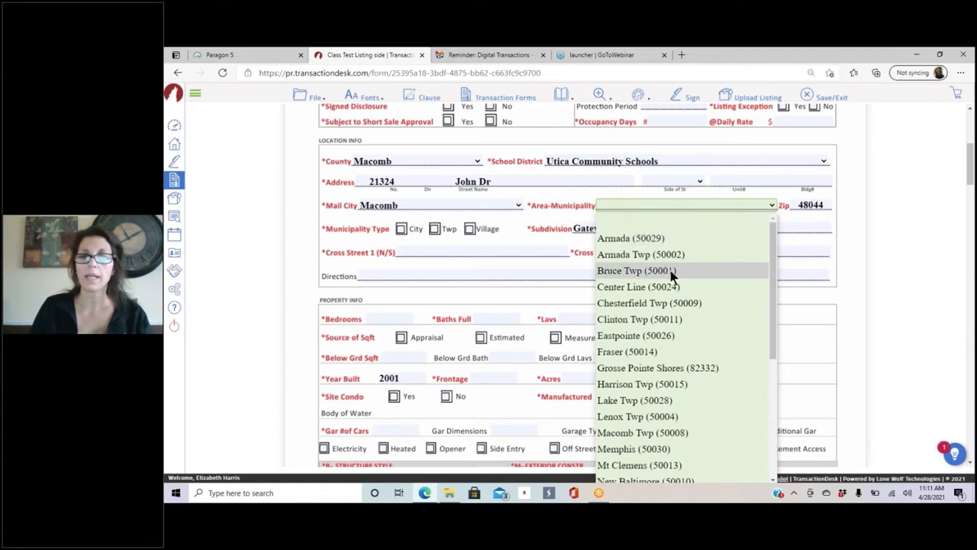
scroll(671, 270, "down", 2)
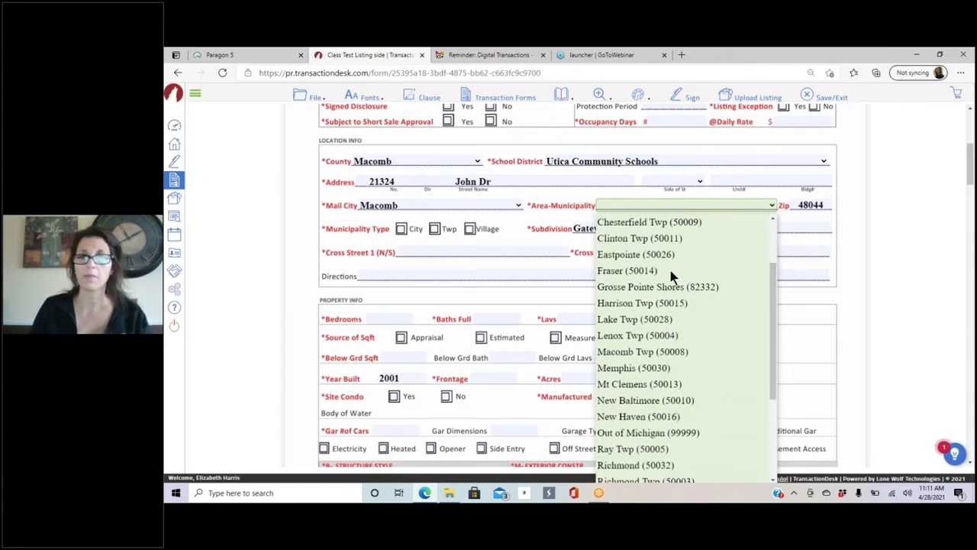
left_click(642, 352)
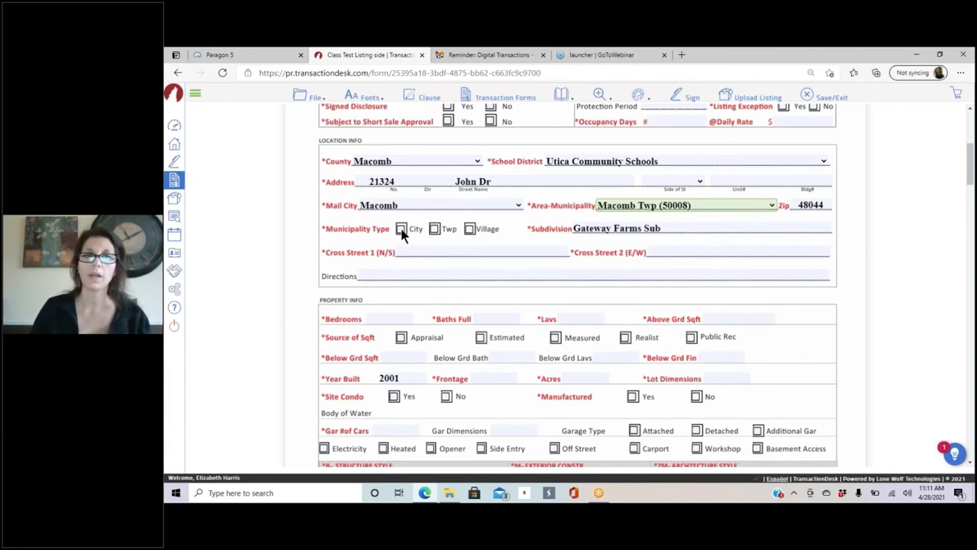
left_click(434, 229)
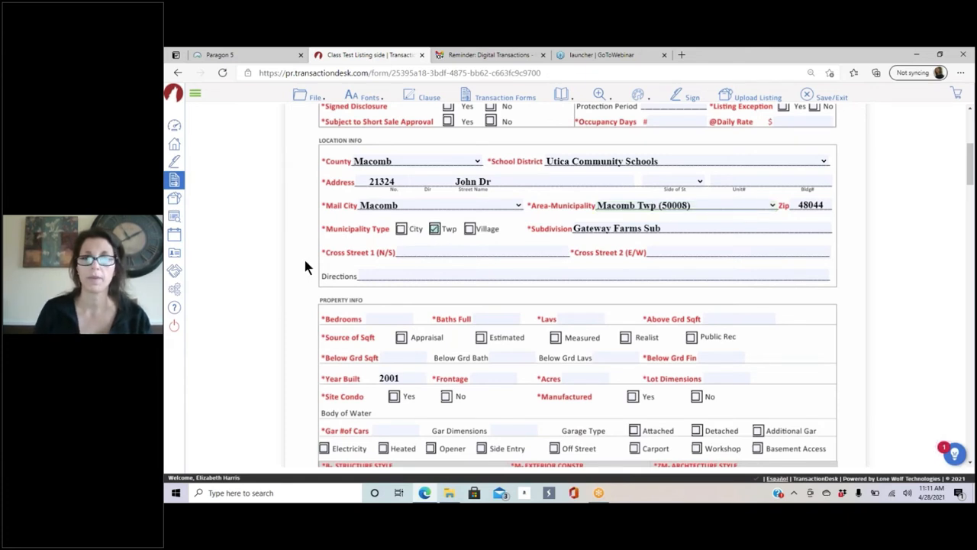
Step: Review the completed data sheet and upload the listing to the MLS
scroll(391, 233, "up", 3)
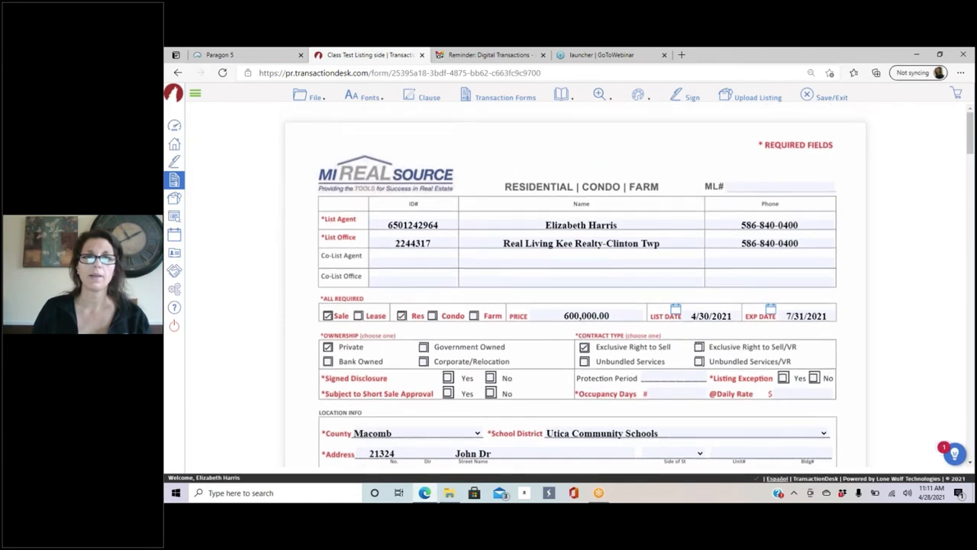
scroll(392, 233, "down", 1)
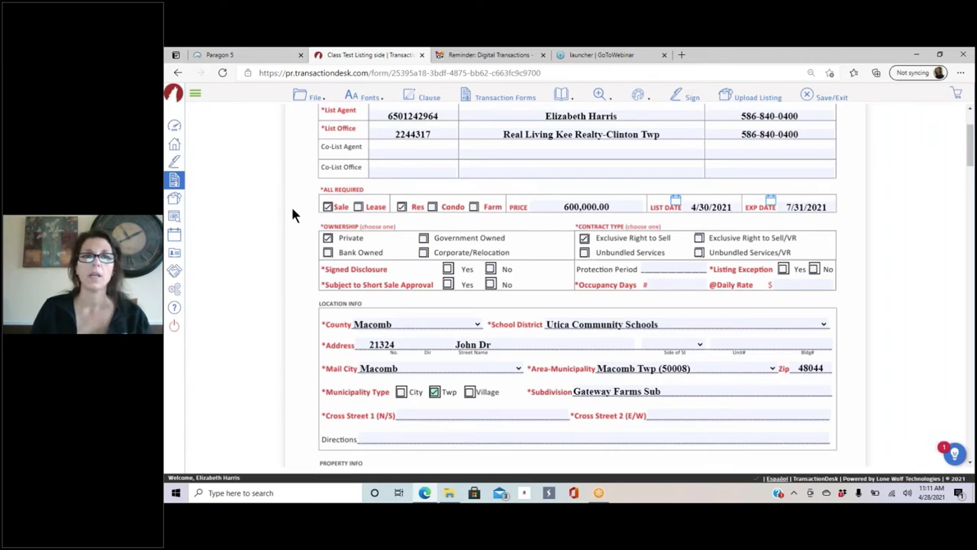
scroll(530, 246, "down", 2)
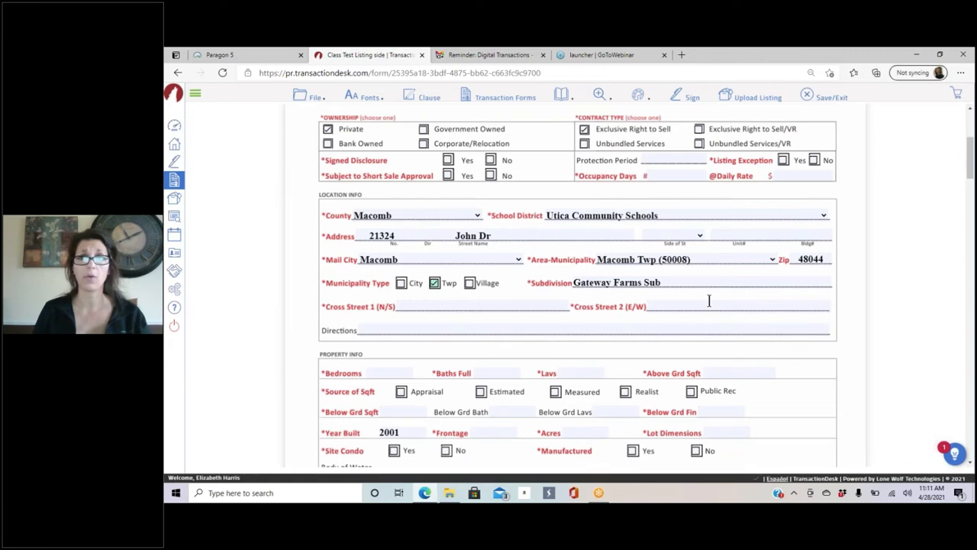
scroll(709, 300, "down", 15)
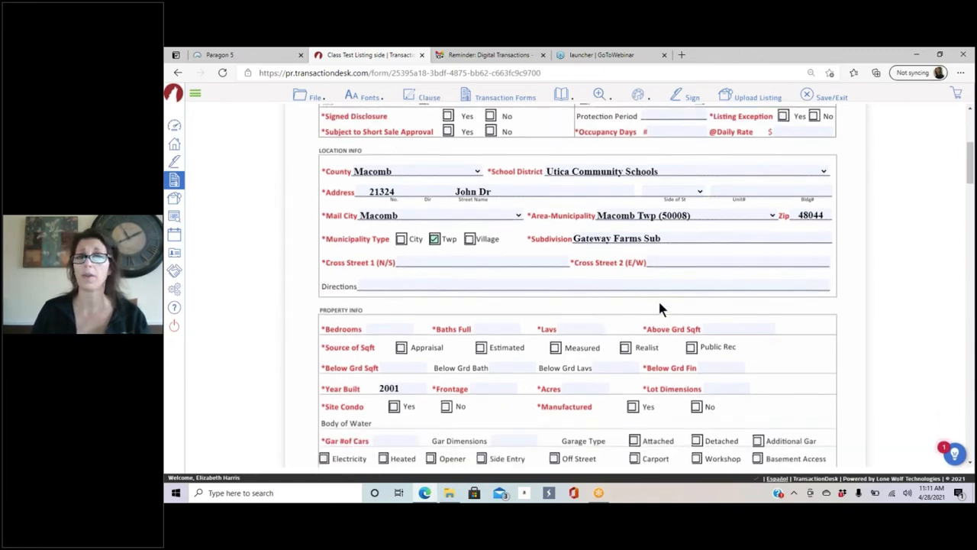
scroll(654, 299, "down", 20)
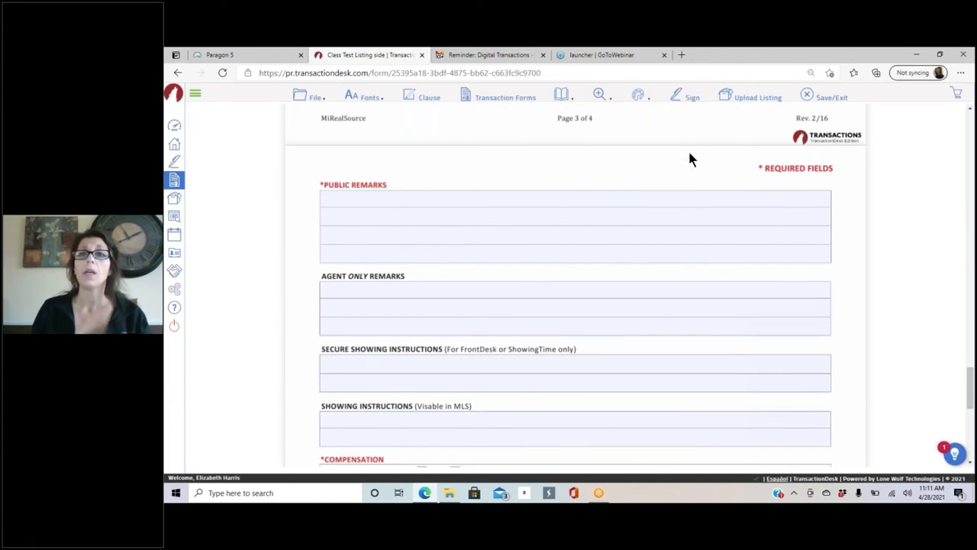
left_click(740, 104)
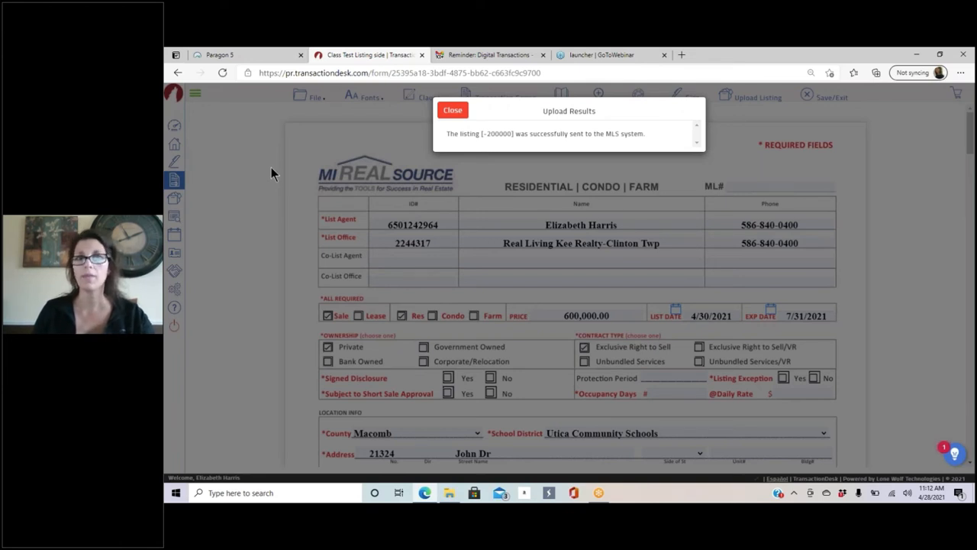
Step: In Paragon 5, search Listings > Partials limited to My Listings
left_click(230, 57)
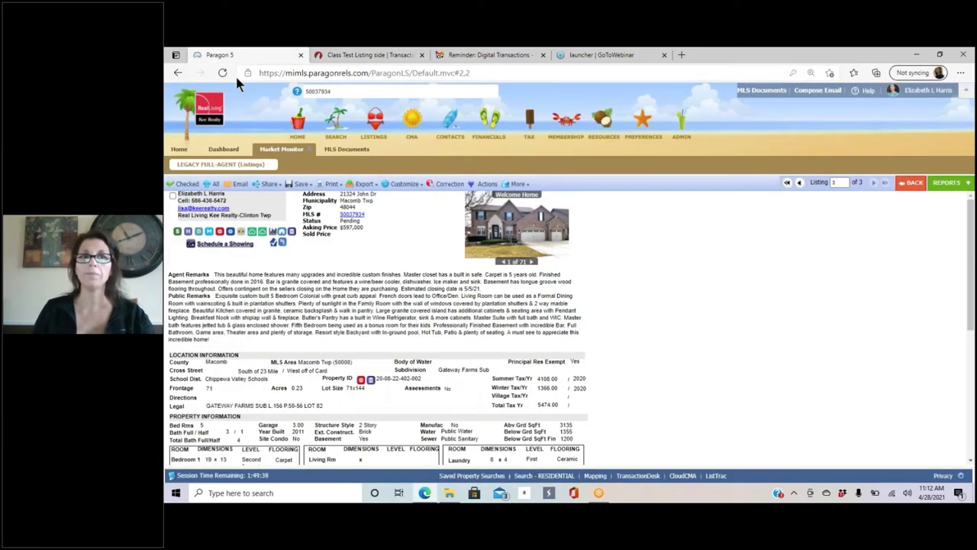
left_click(373, 128)
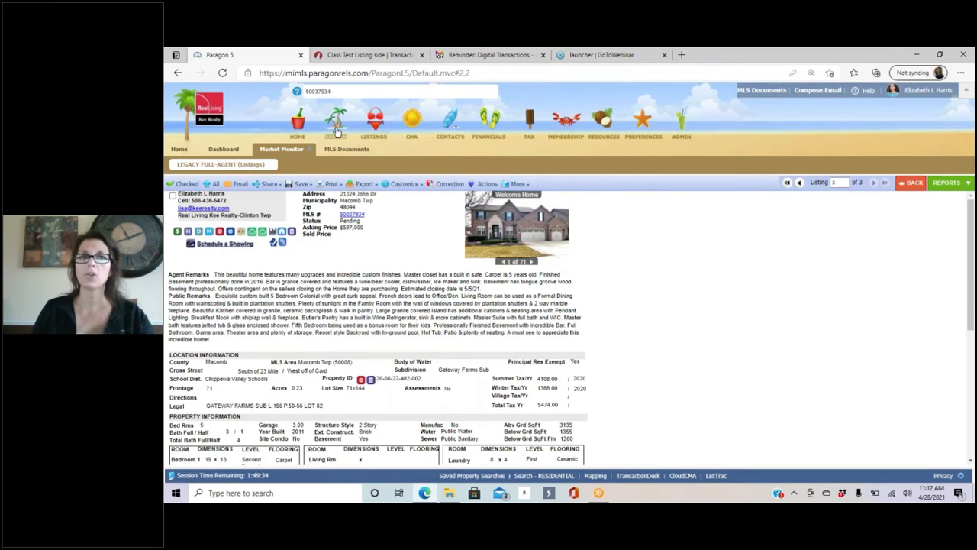
mouse_move(374, 126)
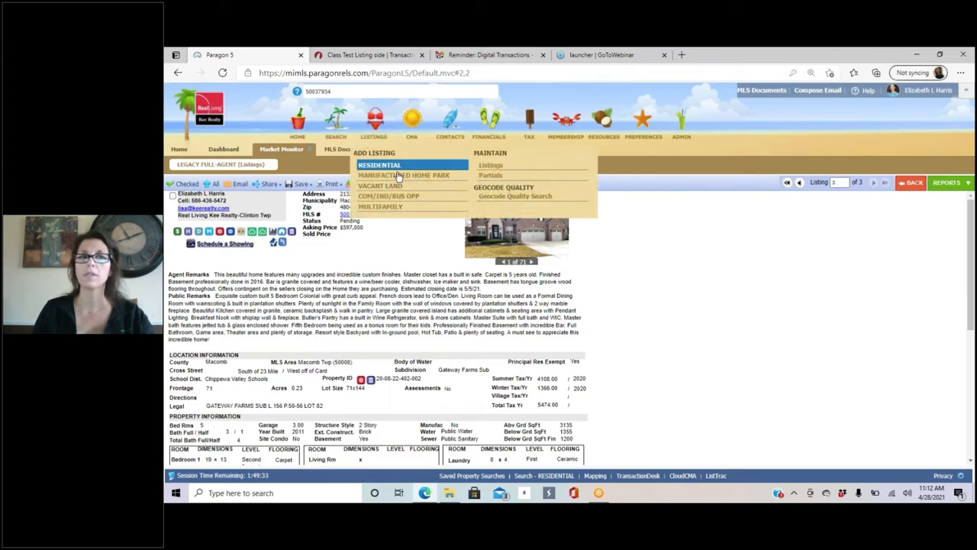
left_click(492, 176)
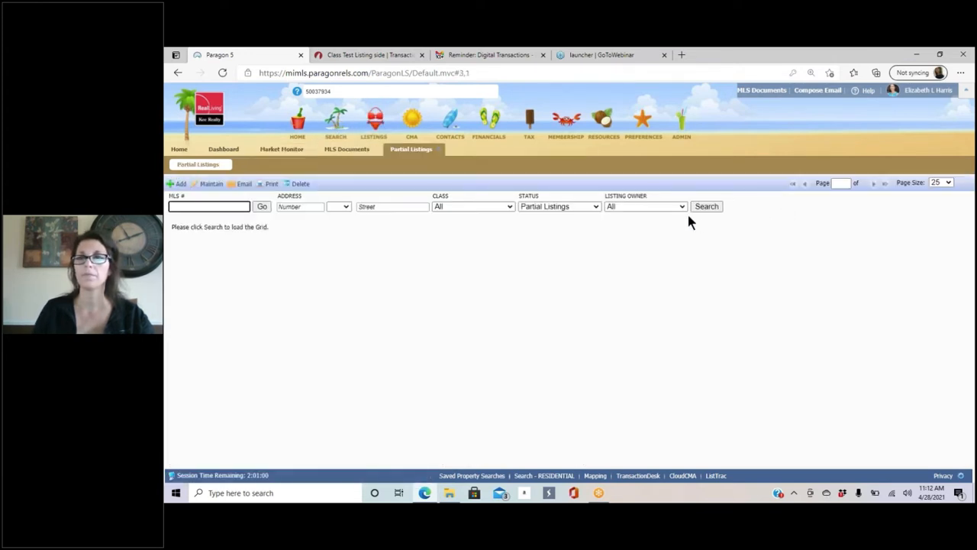
left_click(656, 205)
left_click(637, 238)
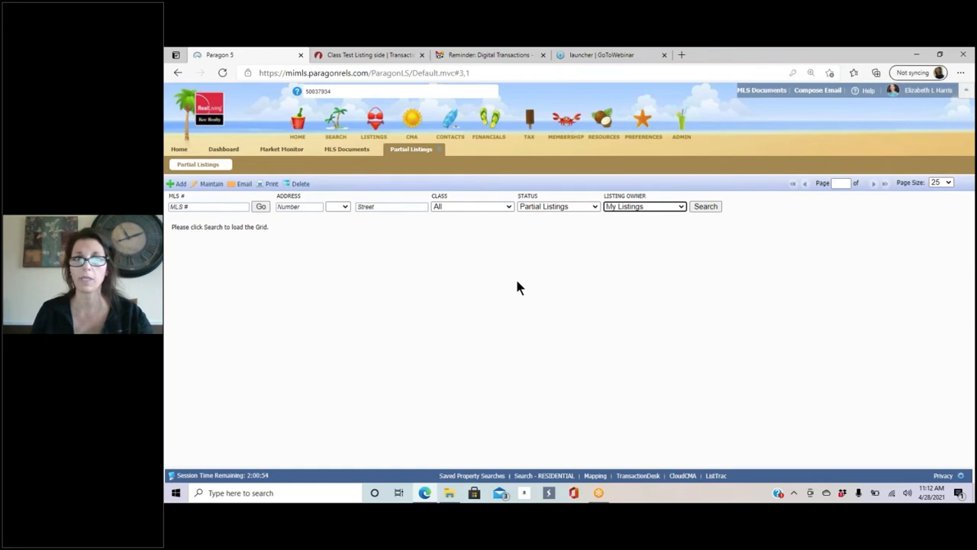
left_click(704, 207)
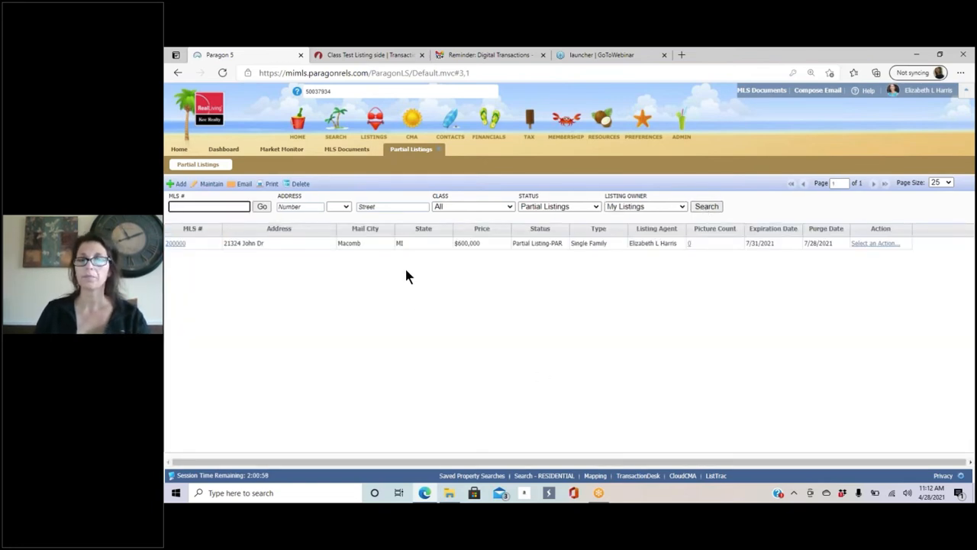
left_click(875, 245)
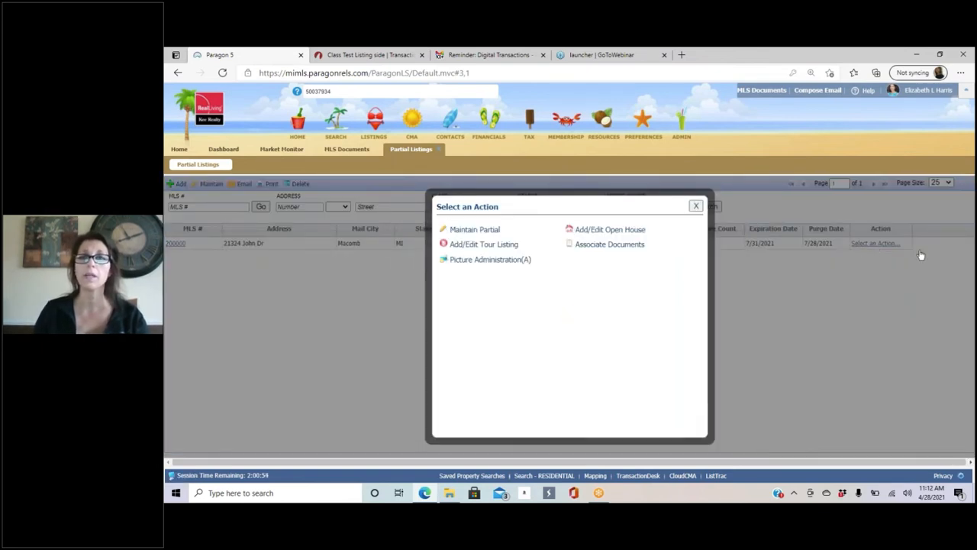
left_click(471, 231)
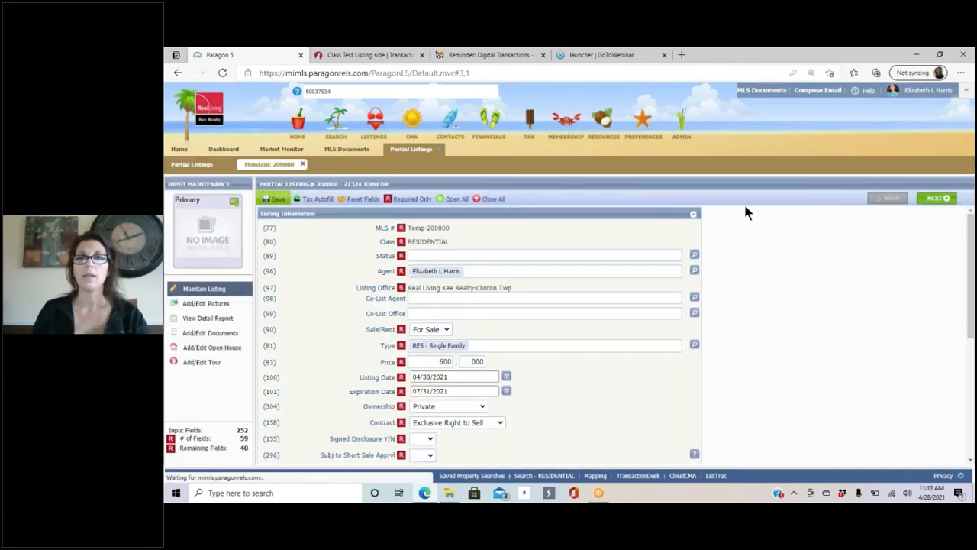
scroll(524, 321, "down", 3)
scroll(522, 315, "down", 2)
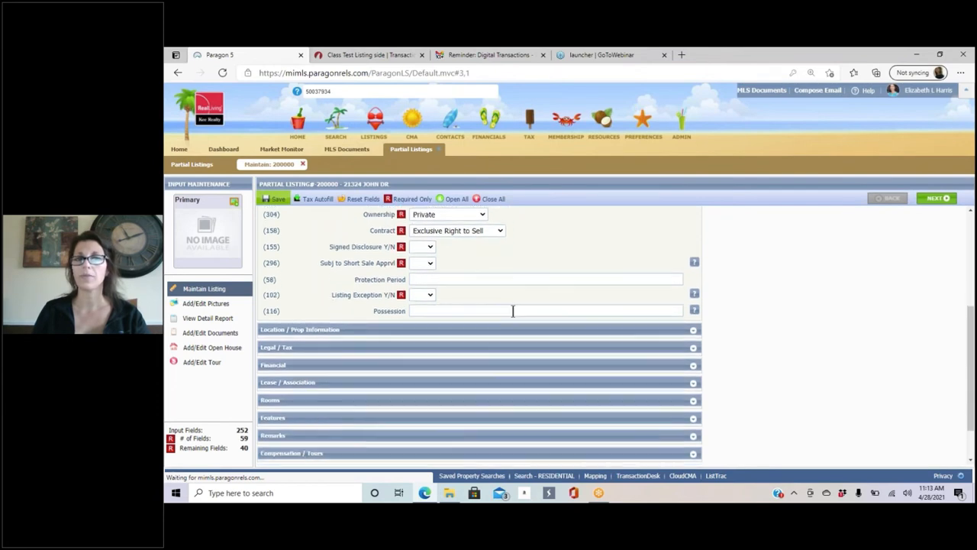
left_click(374, 325)
scroll(553, 269, "down", 2)
scroll(553, 269, "down", 5)
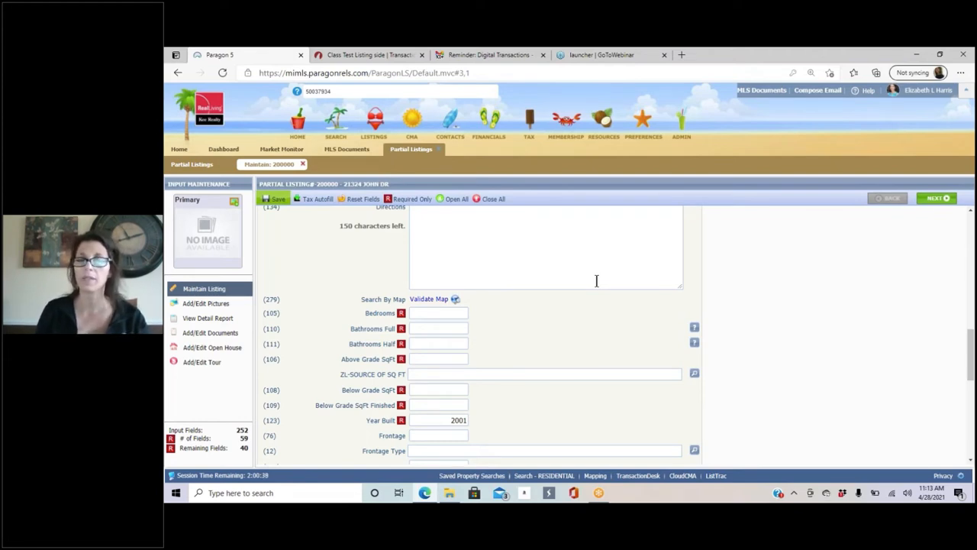
Step: Back in TransactionDesk, close Upload Results and save the data sheet with File > Save
left_click(350, 55)
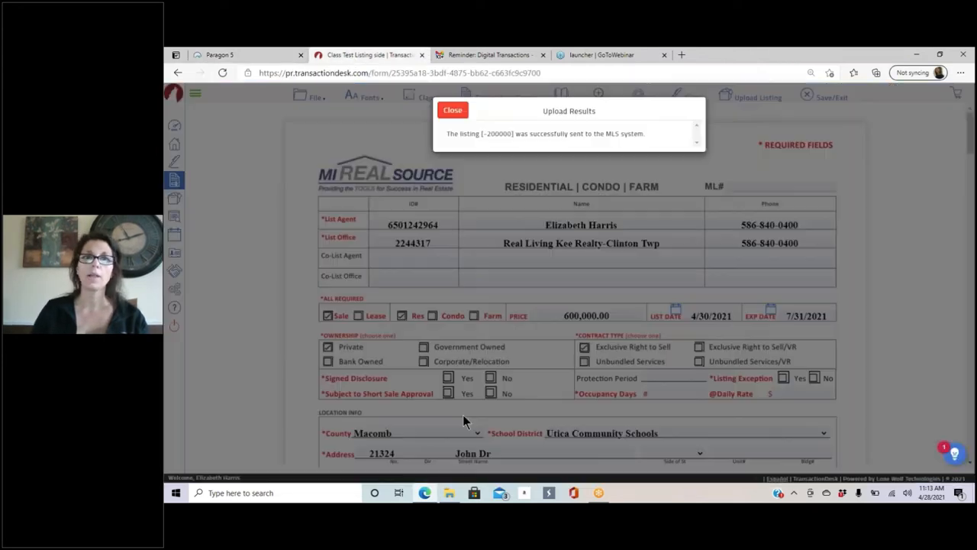
left_click(454, 109)
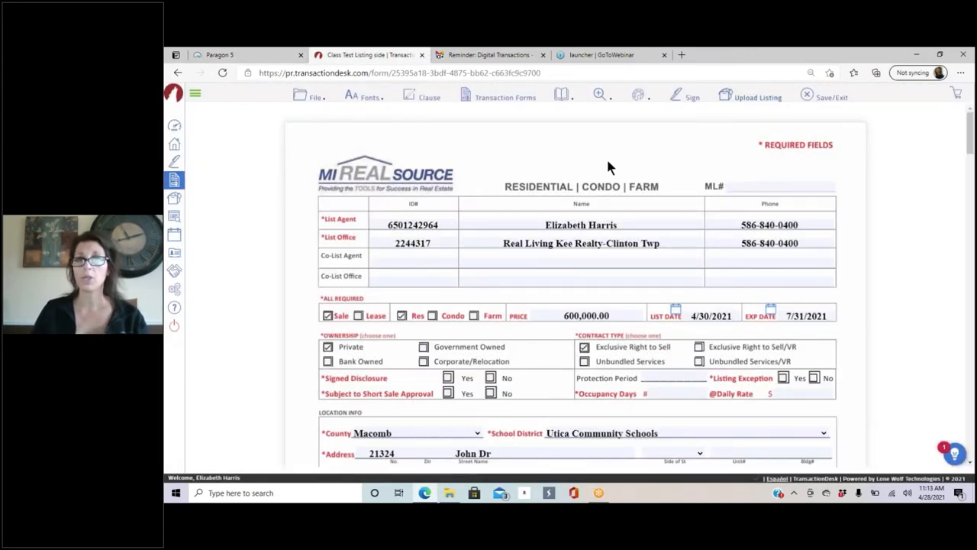
left_click(313, 97)
mouse_move(321, 166)
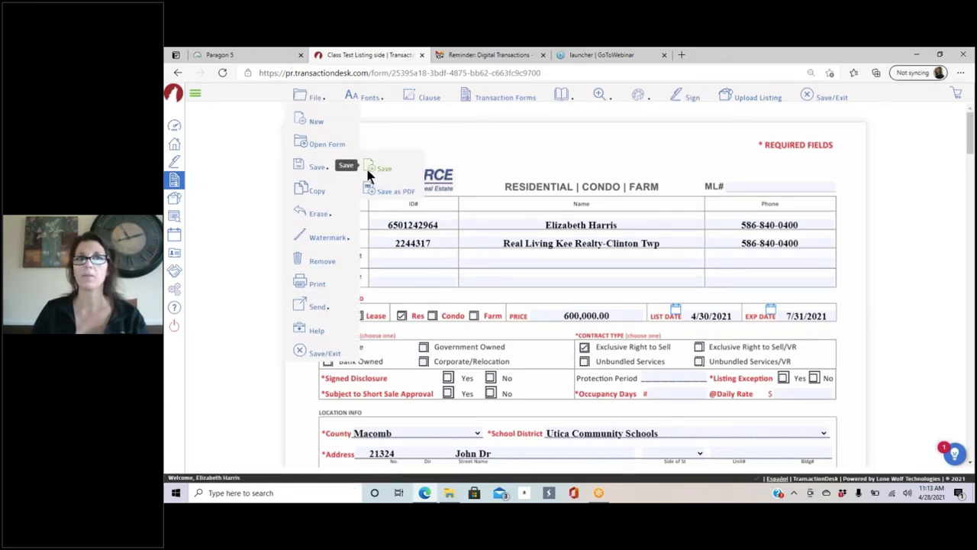
left_click(367, 171)
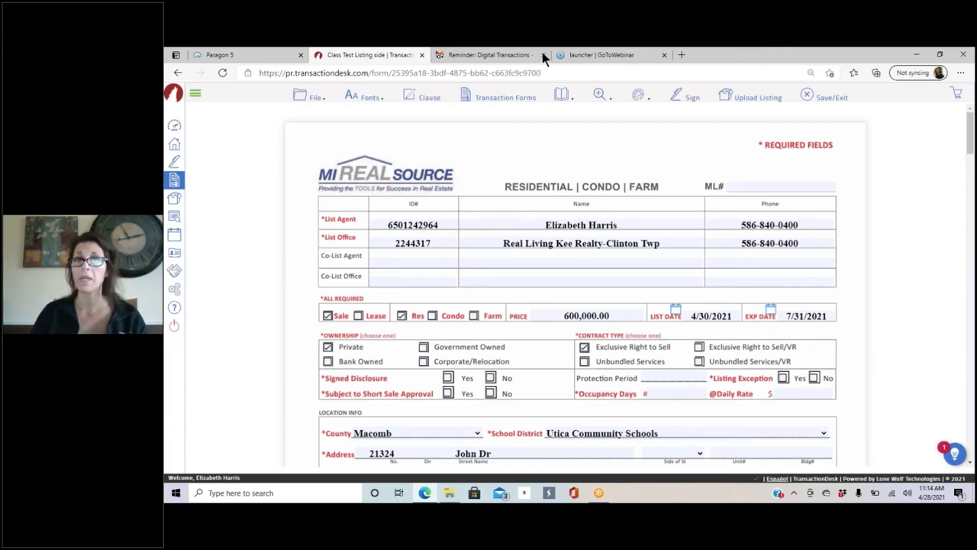
Step: Save and close the data sheet with File > Save/Exit
left_click(517, 100)
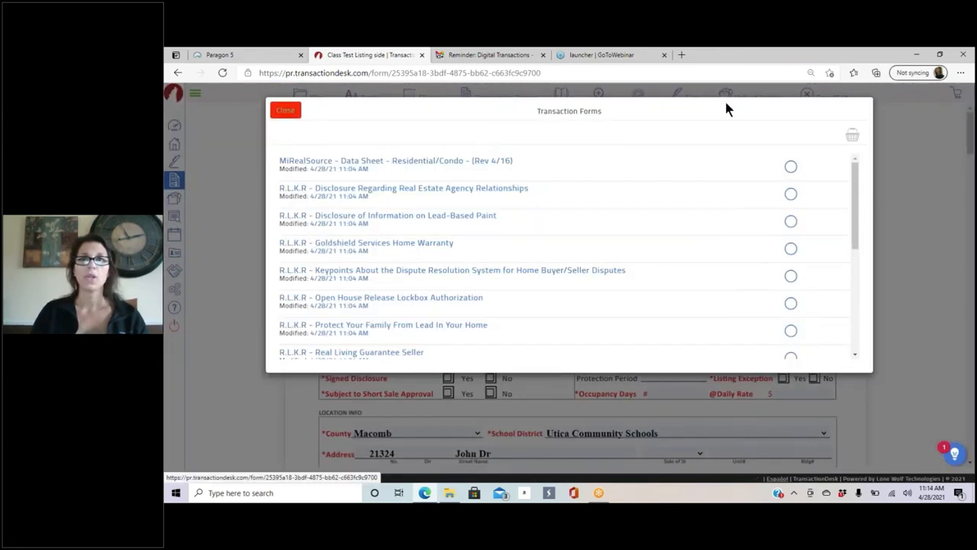
left_click(285, 110)
mouse_move(312, 97)
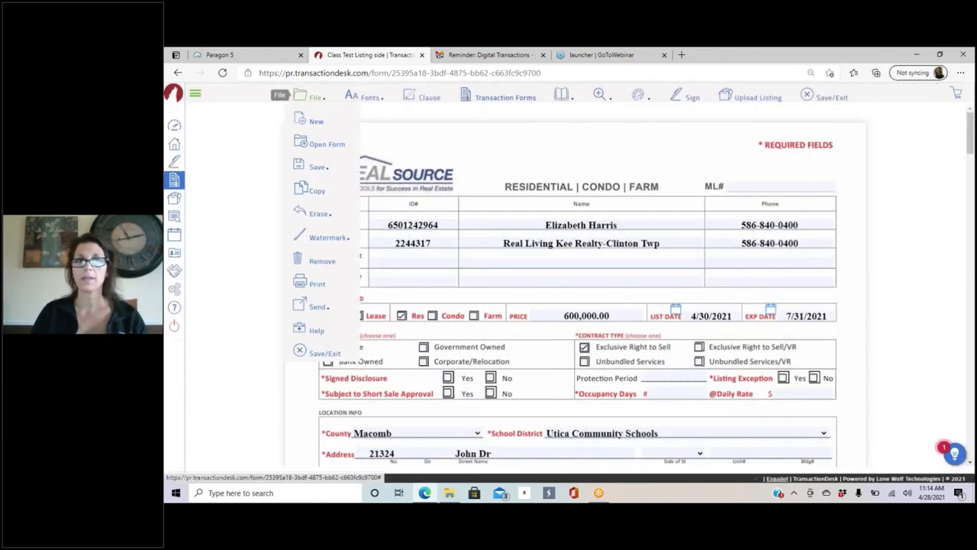
left_click(317, 355)
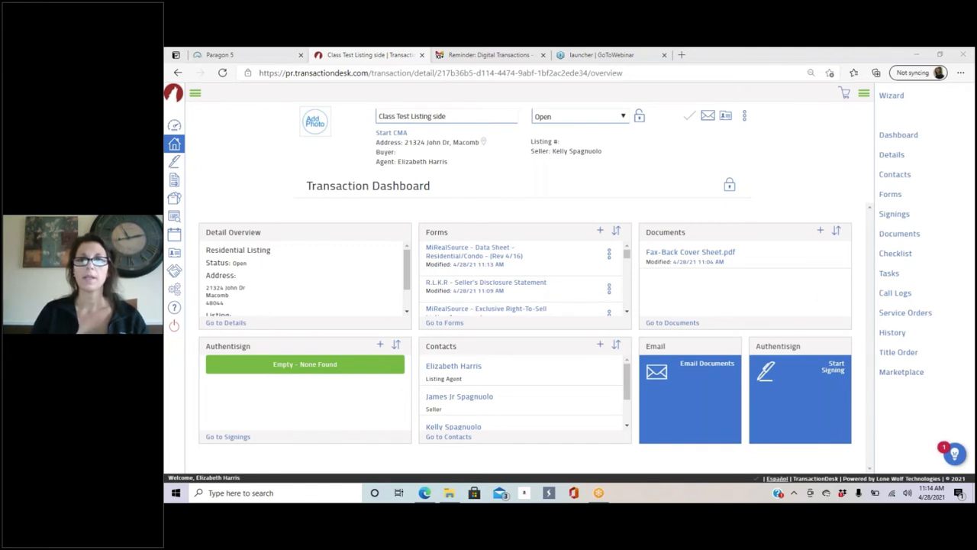
Step: Select the Seller's Disclosure Statement from the transaction's Forms list and gather it in the Transaction Forms basket
left_click(907, 240)
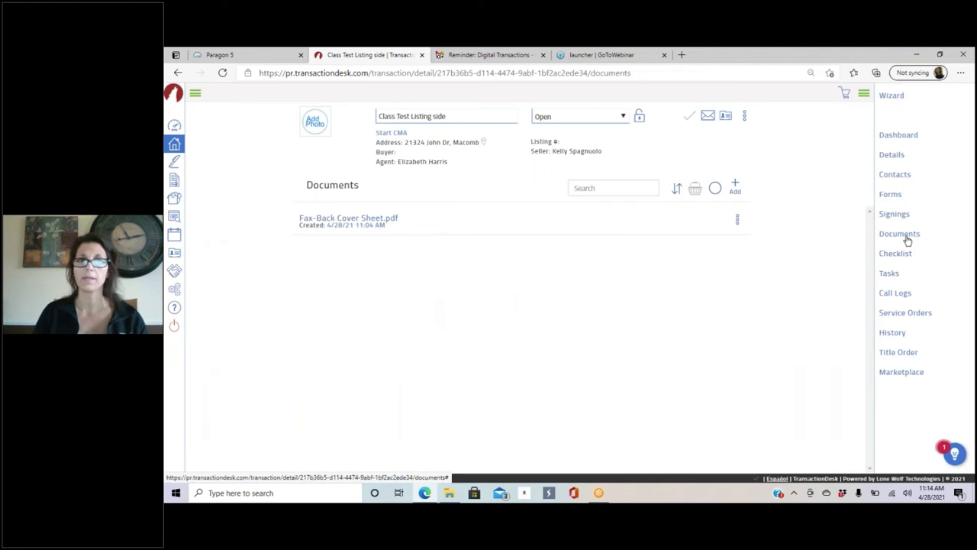
left_click(895, 215)
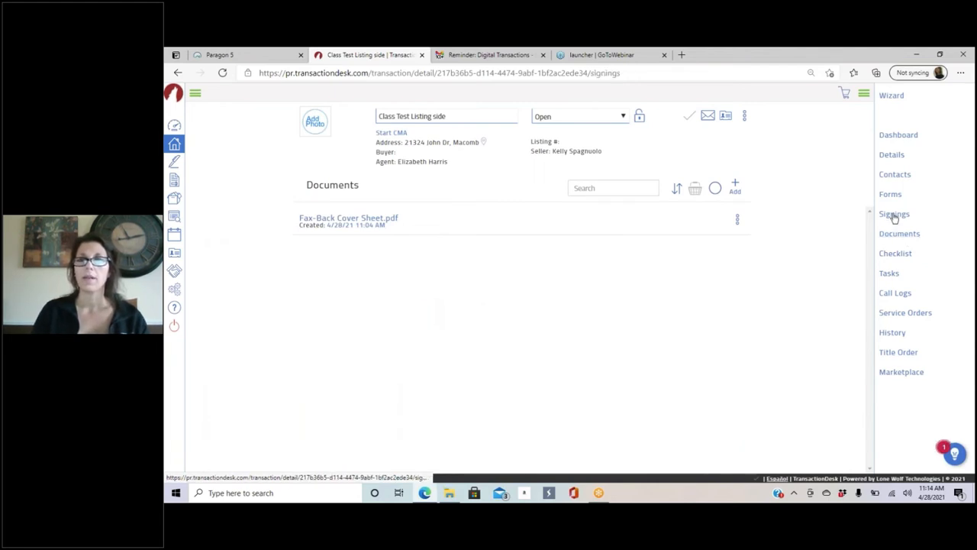
left_click(890, 195)
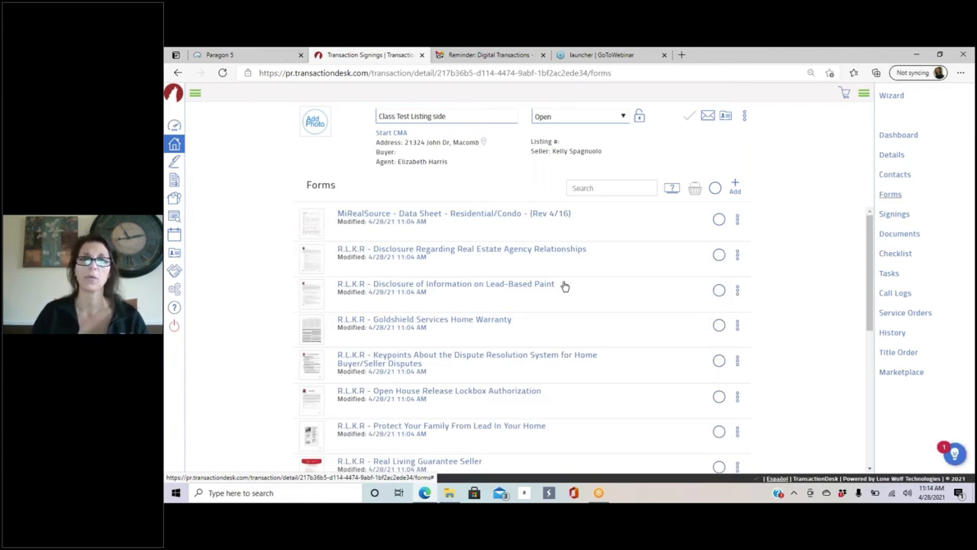
scroll(506, 274, "down", 3)
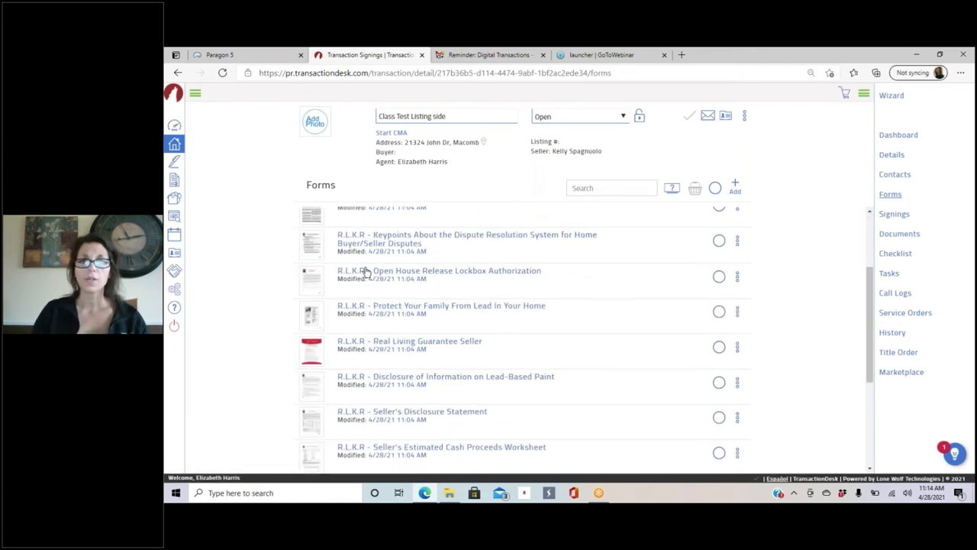
scroll(522, 296, "down", 3)
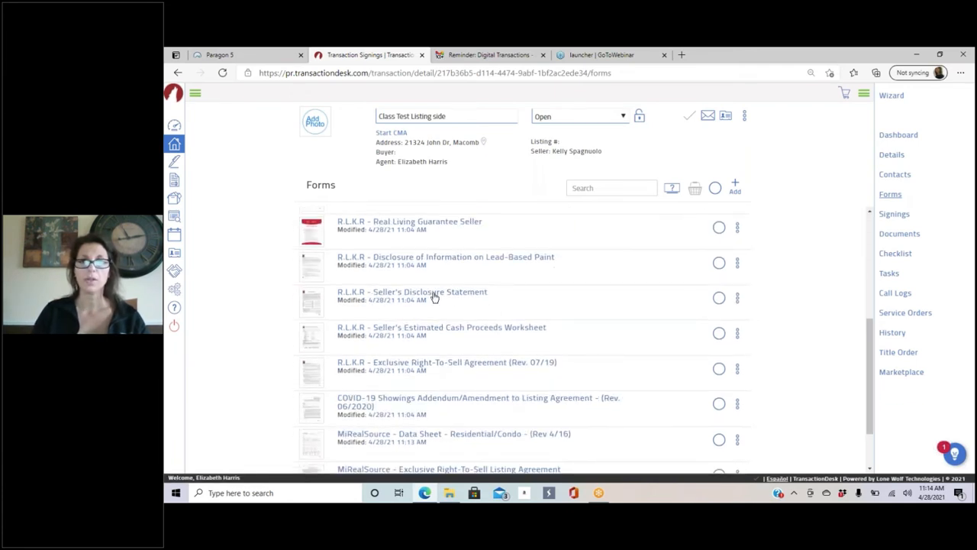
left_click(720, 299)
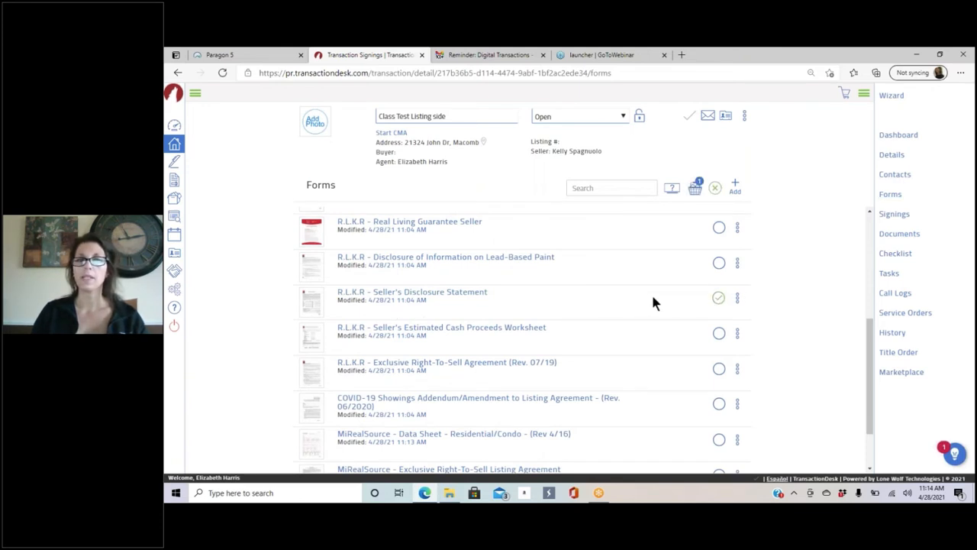
left_click(697, 188)
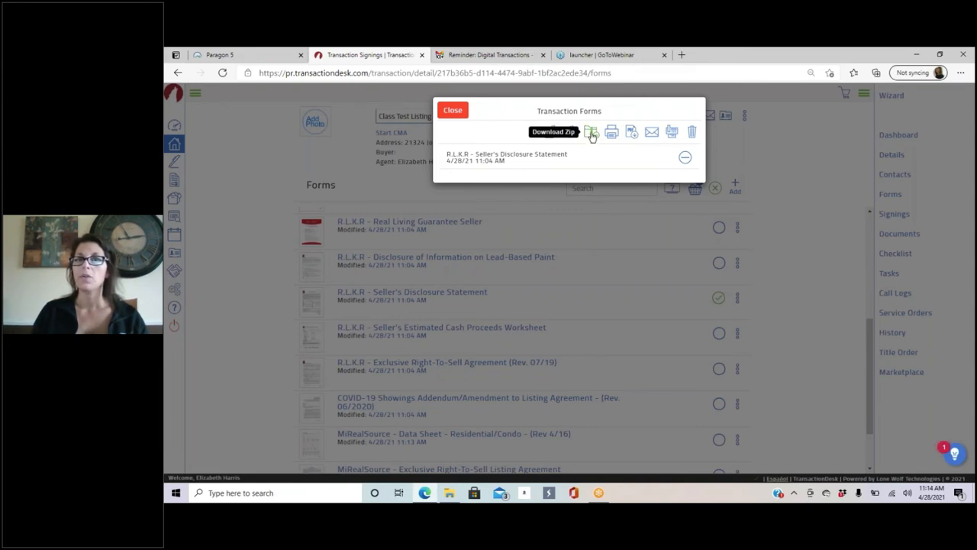
Step: Start an e-mail for the disclosure form, entering the recipient's name and their saved e-mail address
left_click(651, 134)
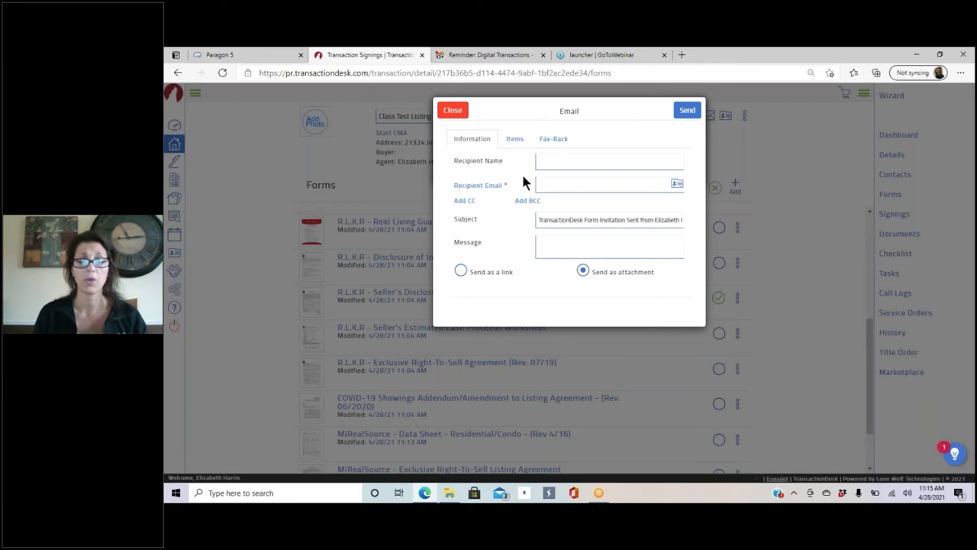
left_click(570, 162)
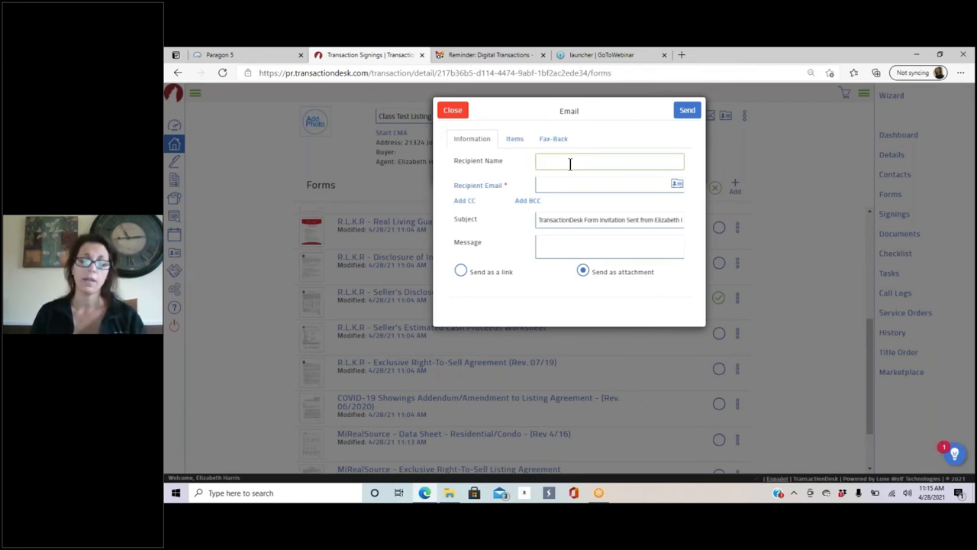
type("Lisa")
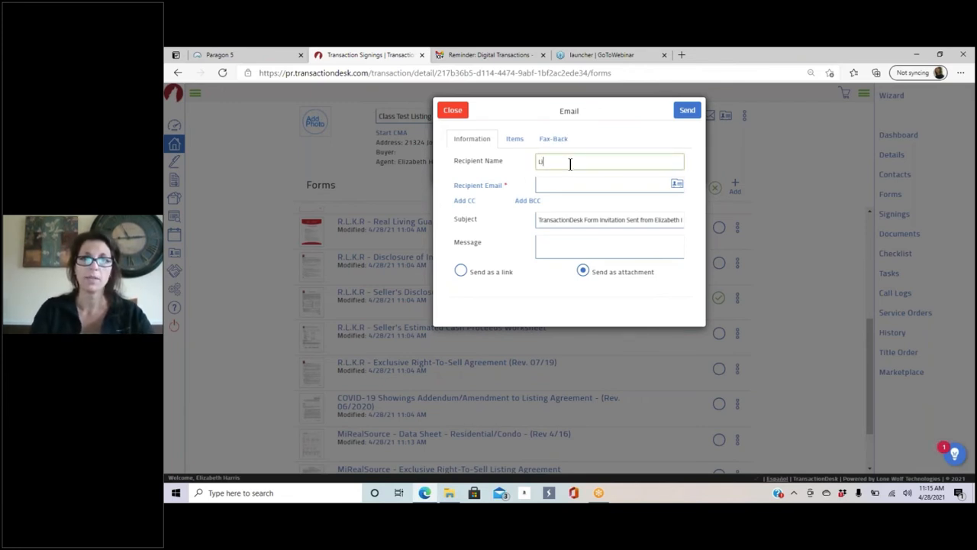
left_click(580, 188)
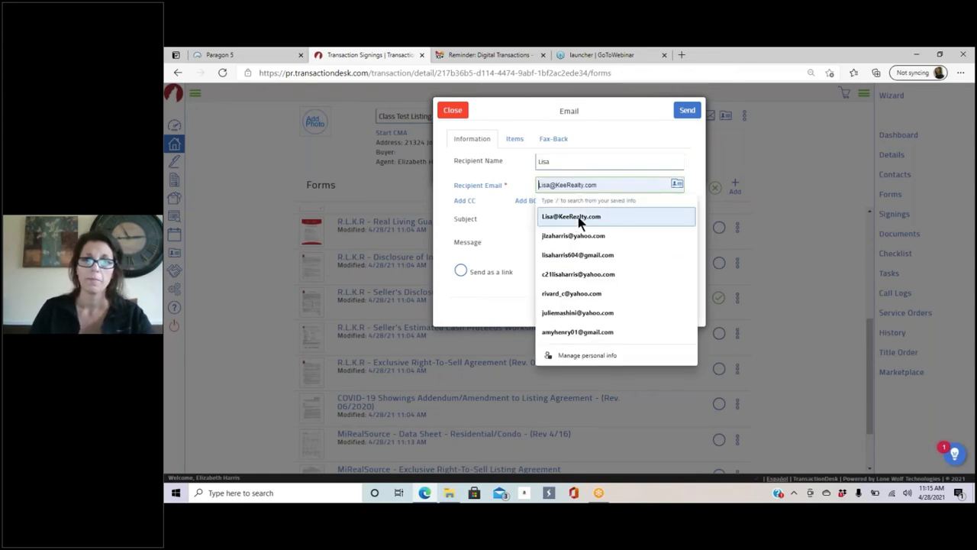
left_click(578, 218)
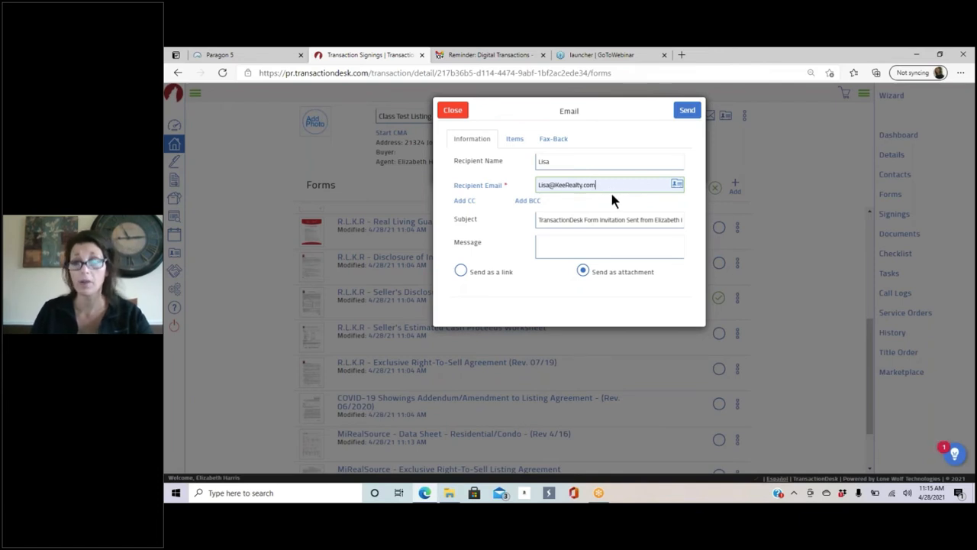
Step: Send the form as an editable link that expires on 04/30/2021
left_click(554, 241)
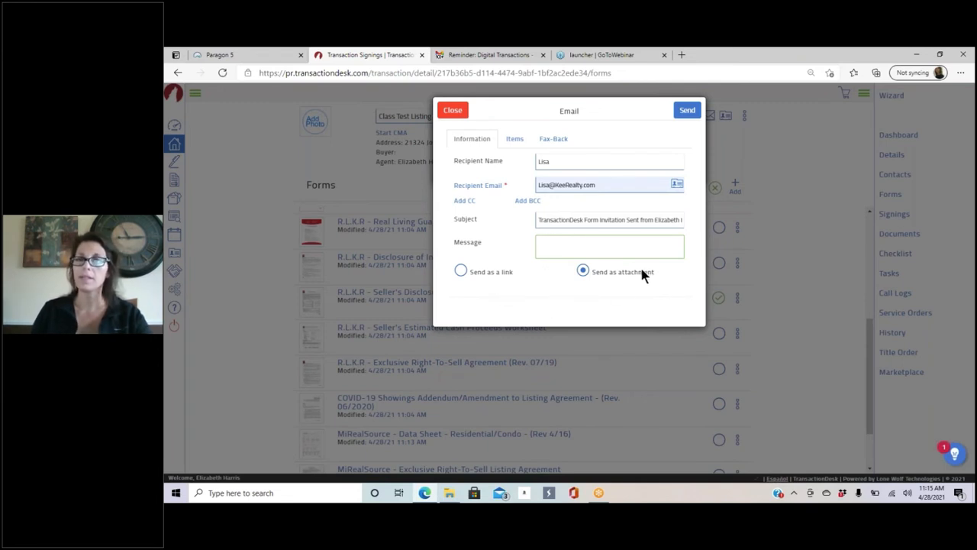
left_click(460, 267)
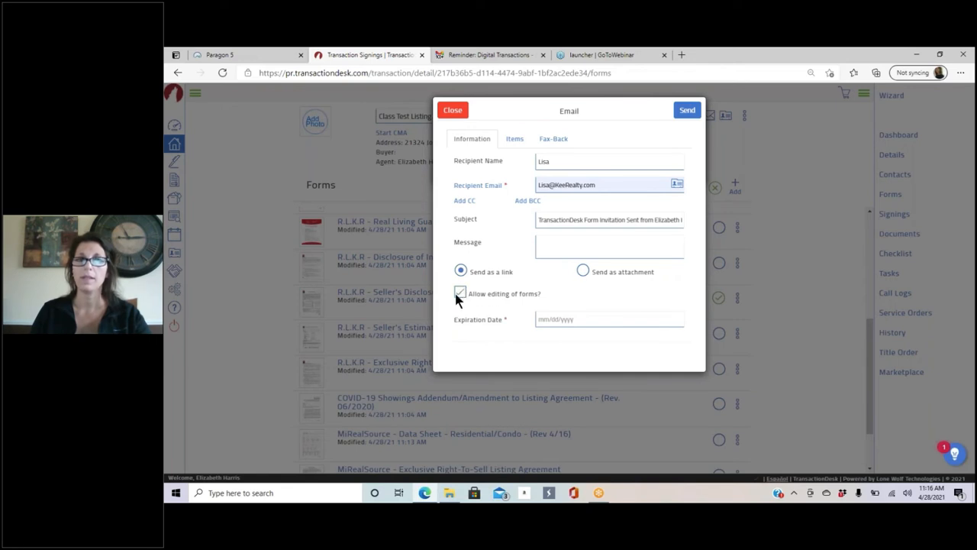
left_click(461, 293)
left_click(576, 319)
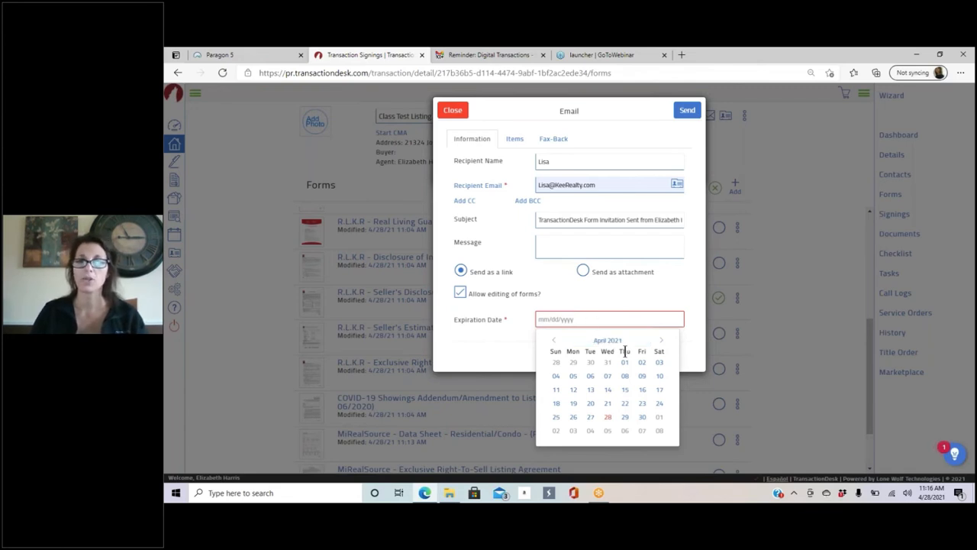
left_click(662, 340)
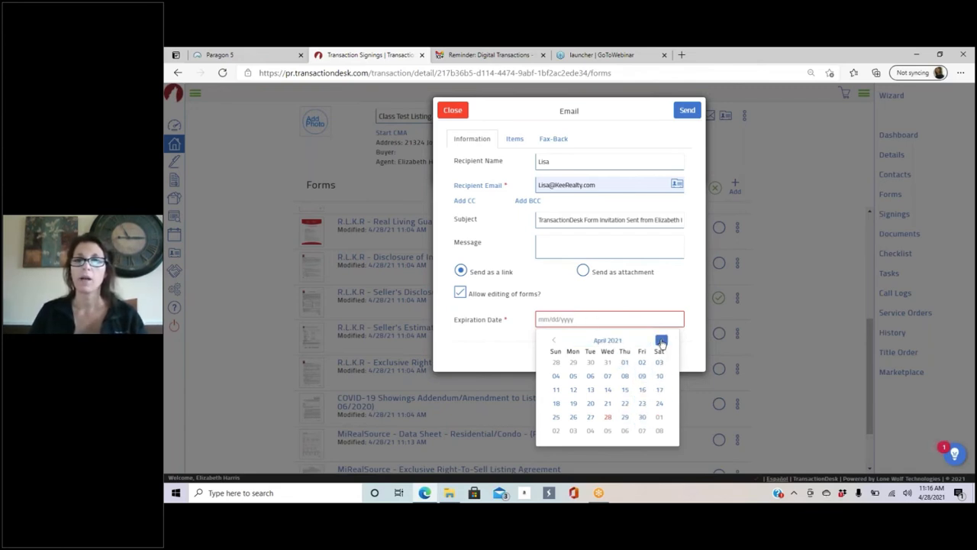
left_click(553, 345)
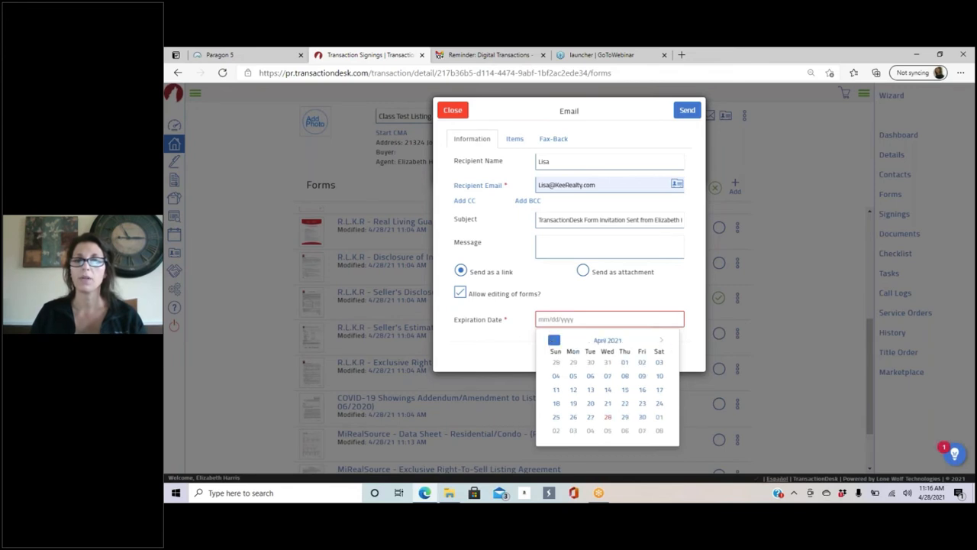
left_click(645, 414)
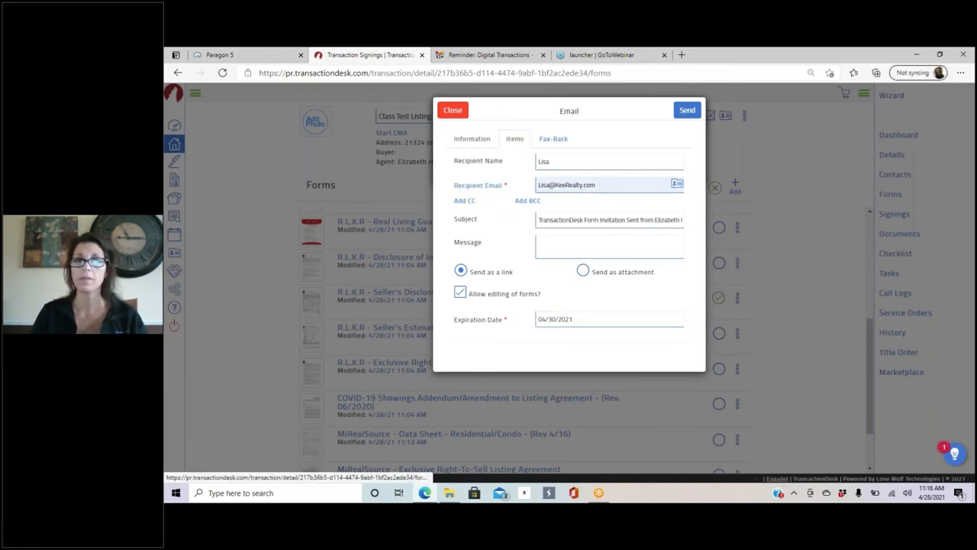
Step: Review the Items and Fax-Back tabs, then send the form-link e-mail
left_click(516, 141)
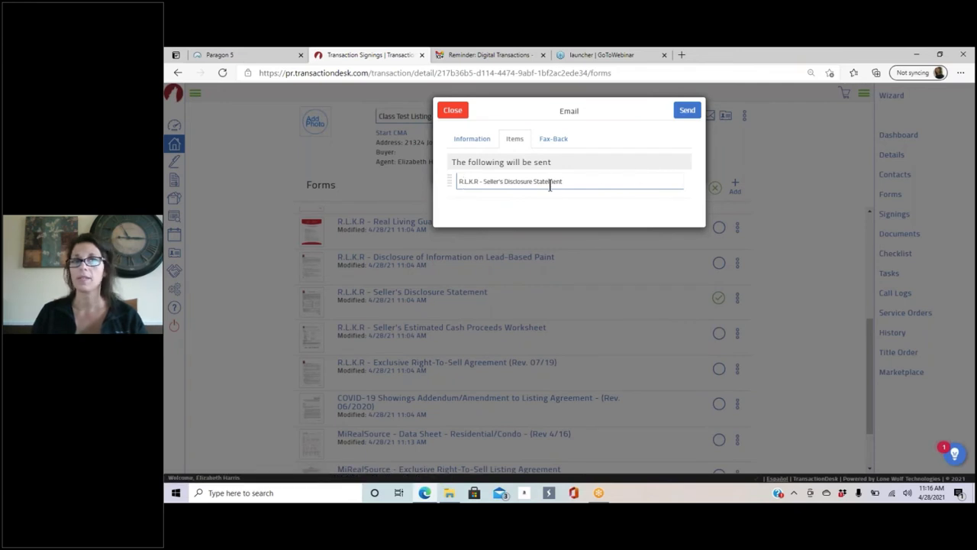
left_click(554, 138)
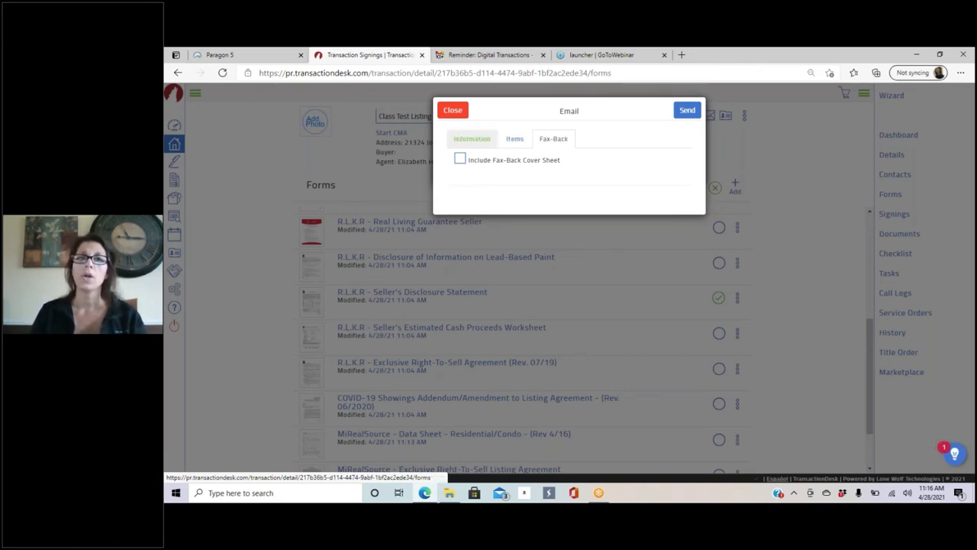
left_click(690, 111)
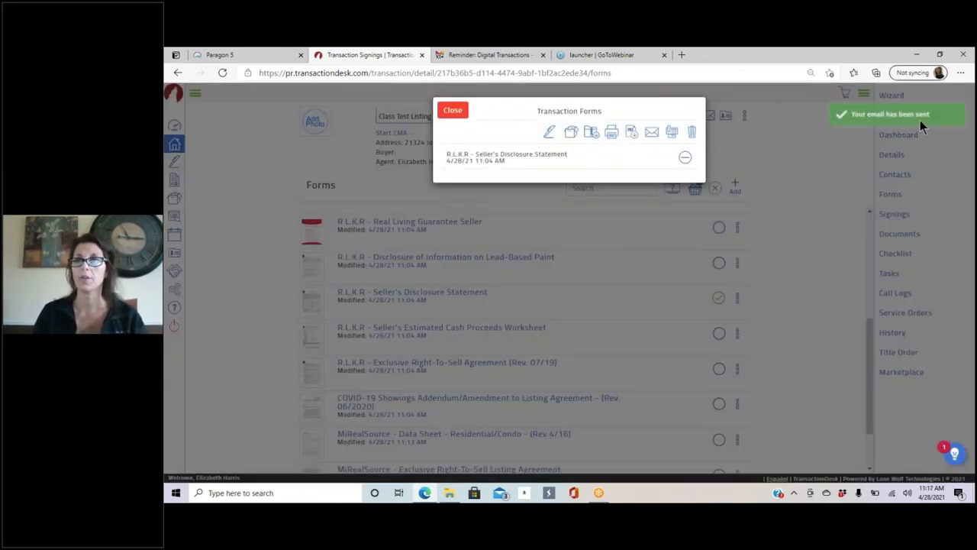
left_click(456, 57)
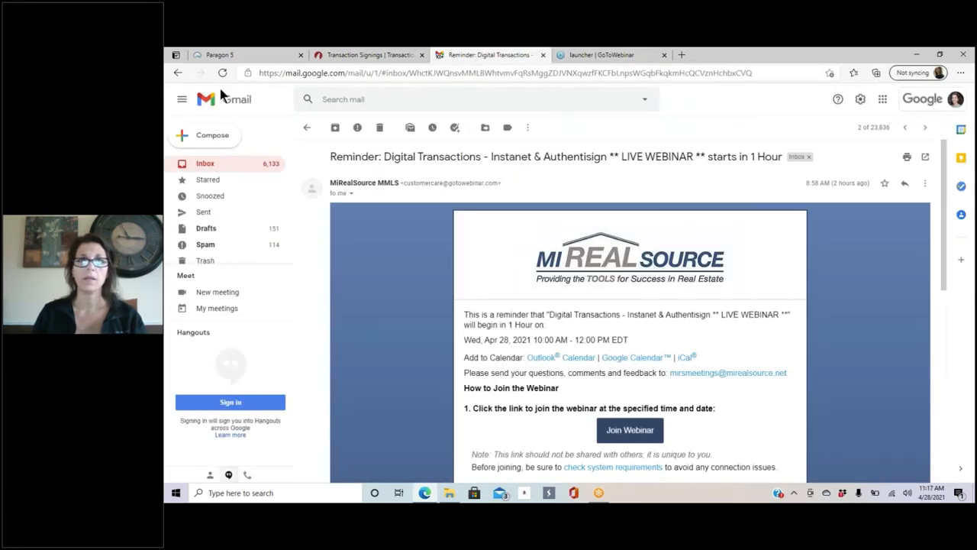
Step: Refresh the Gmail inbox, also checking Snoozed and Drafts, until the Form Invitation arrives, then open it
left_click(220, 171)
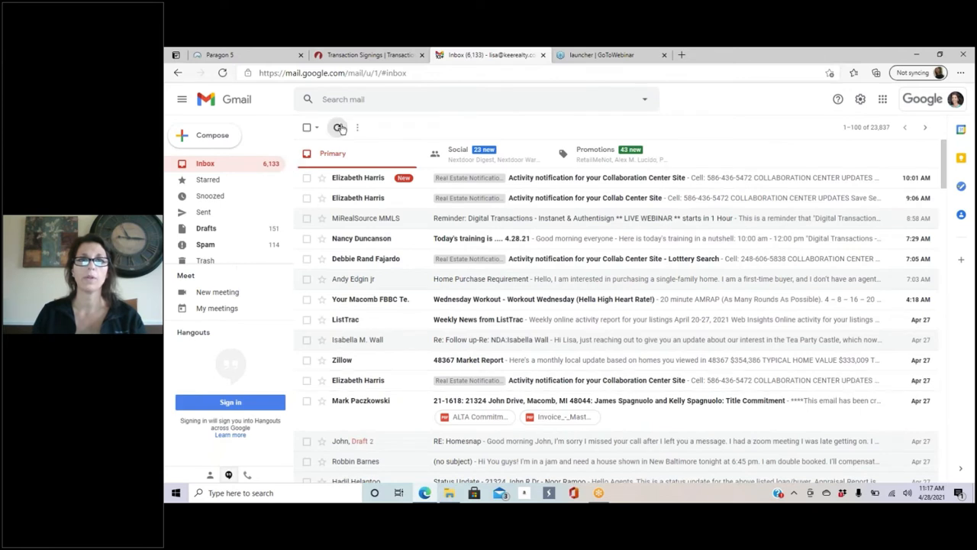
left_click(339, 128)
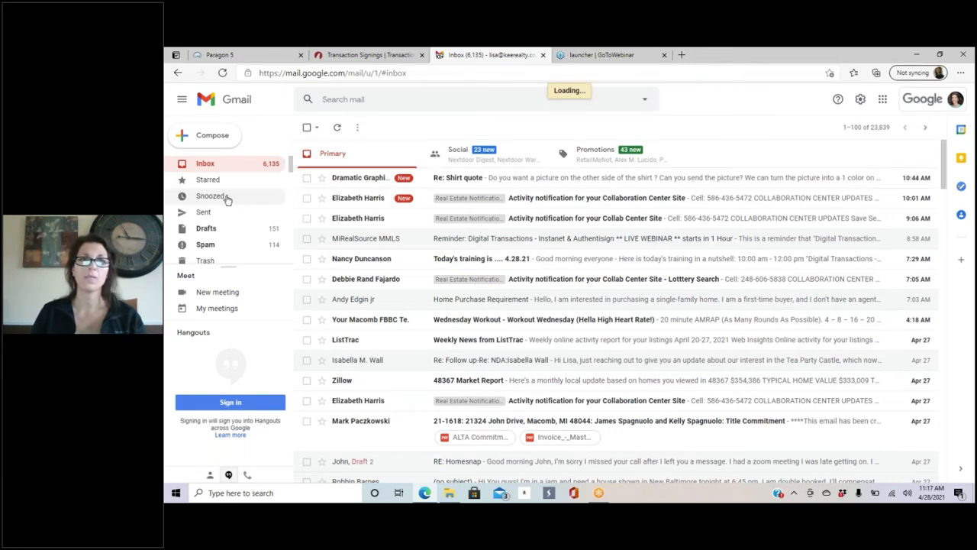
left_click(226, 197)
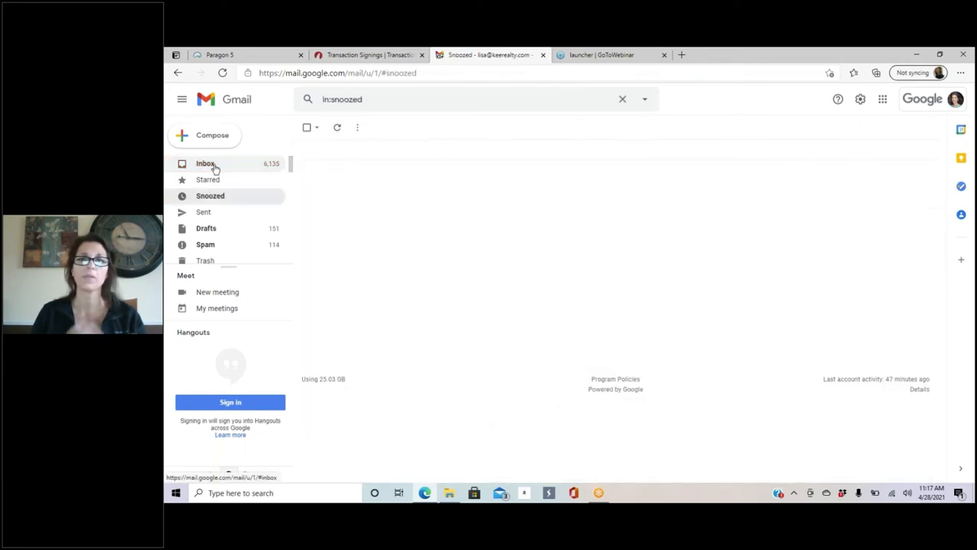
left_click(215, 168)
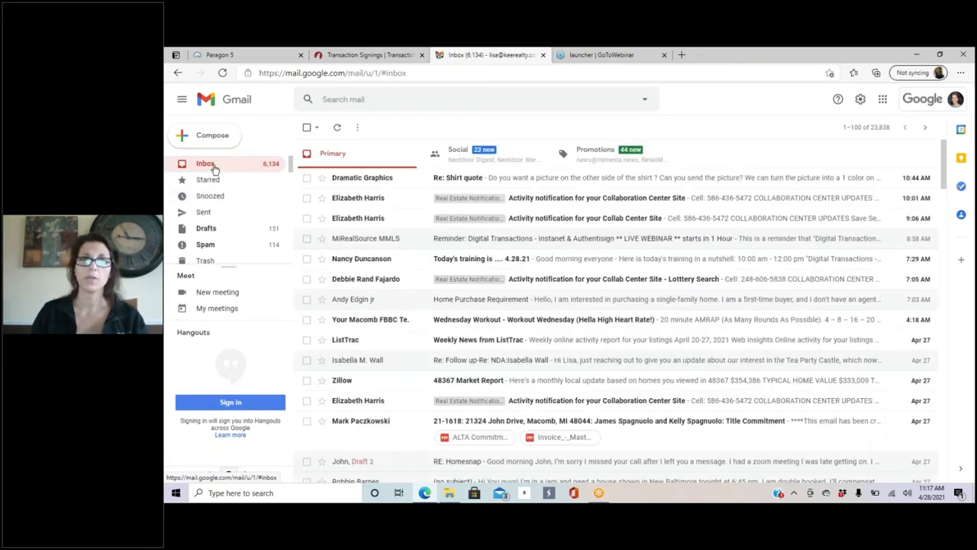
left_click(337, 127)
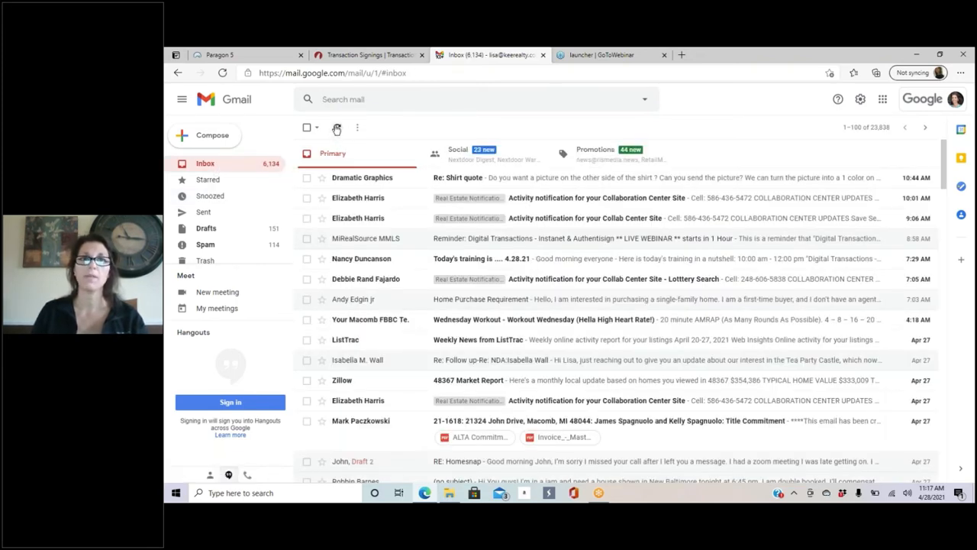
left_click(337, 129)
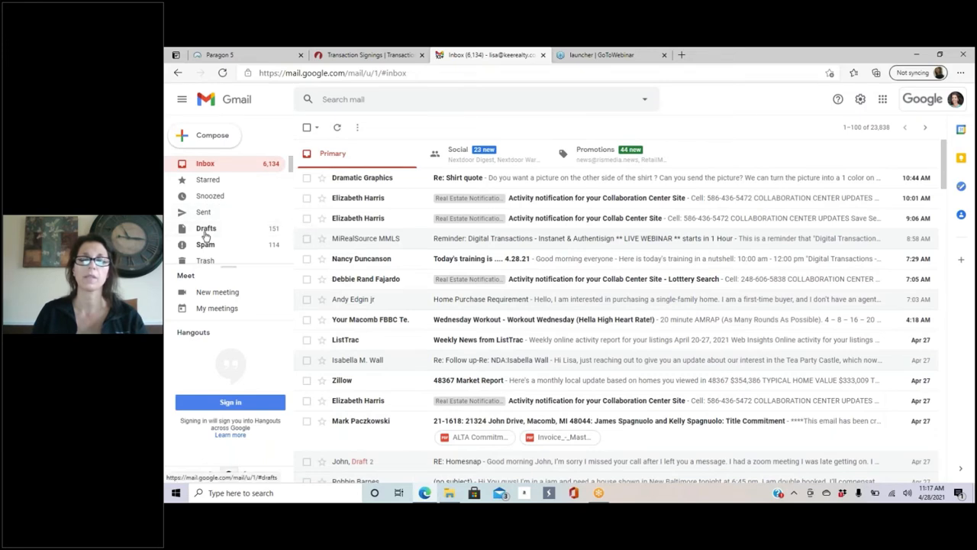
left_click(205, 231)
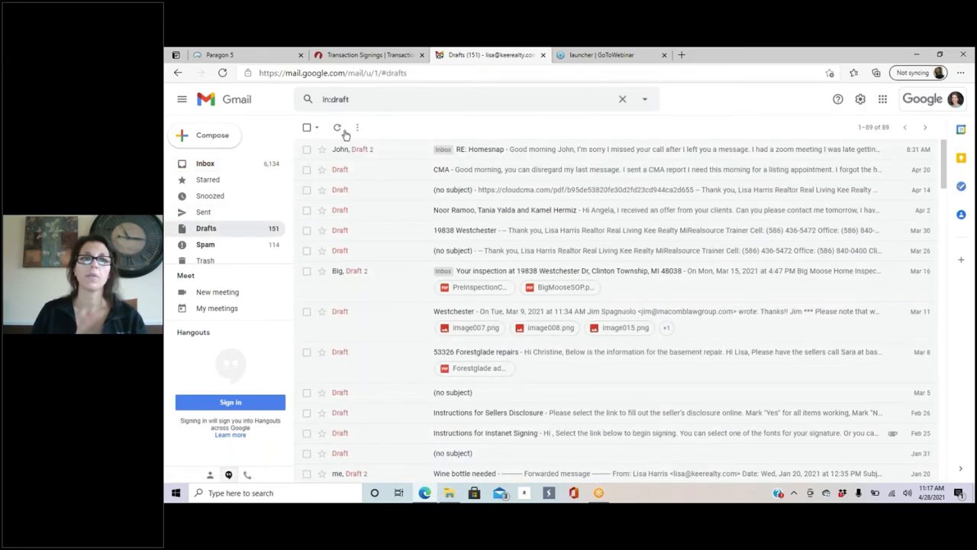
left_click(205, 163)
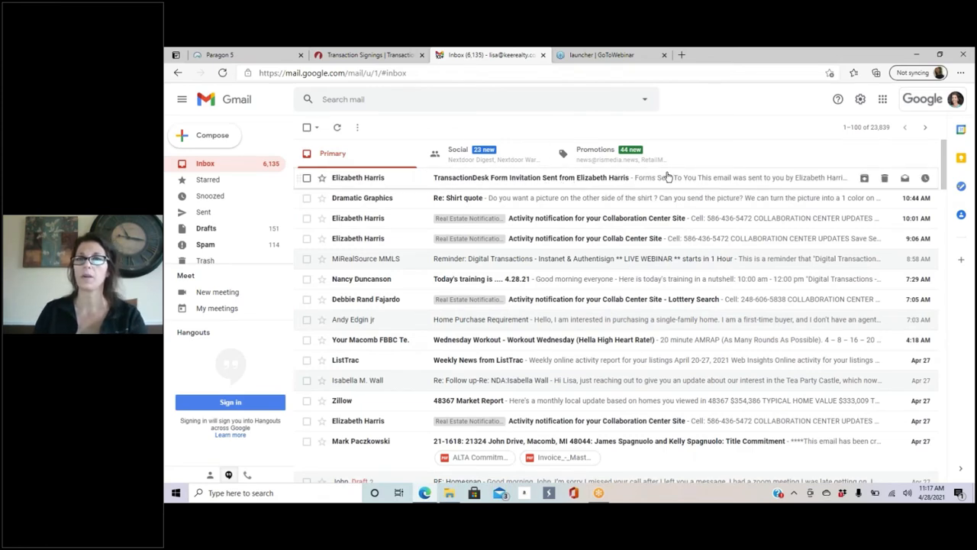
left_click(655, 179)
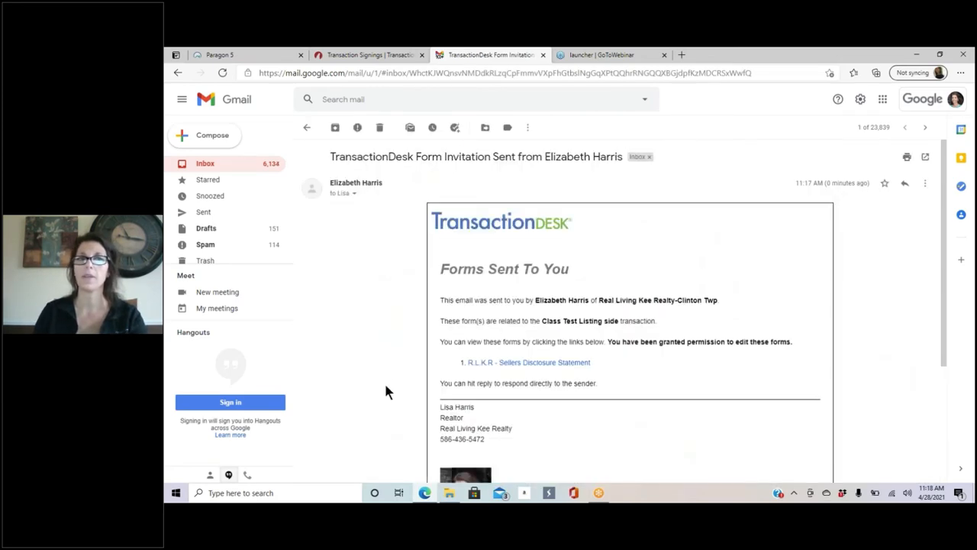
scroll(536, 387, "down", 2)
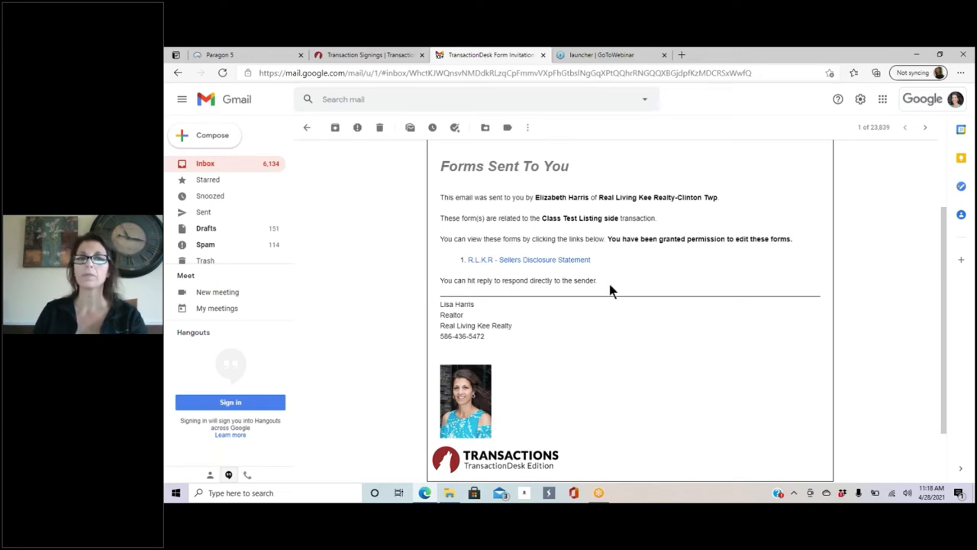
left_click(538, 260)
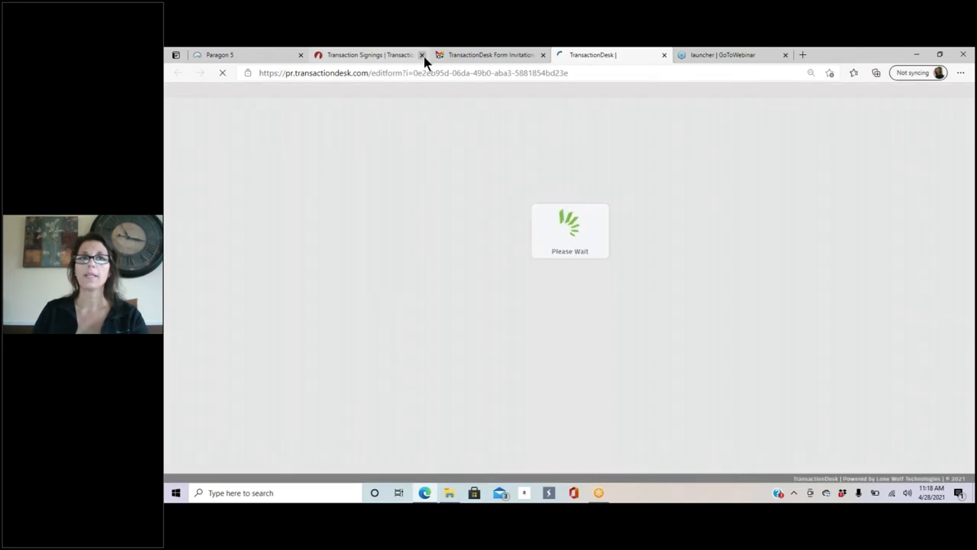
left_click(422, 55)
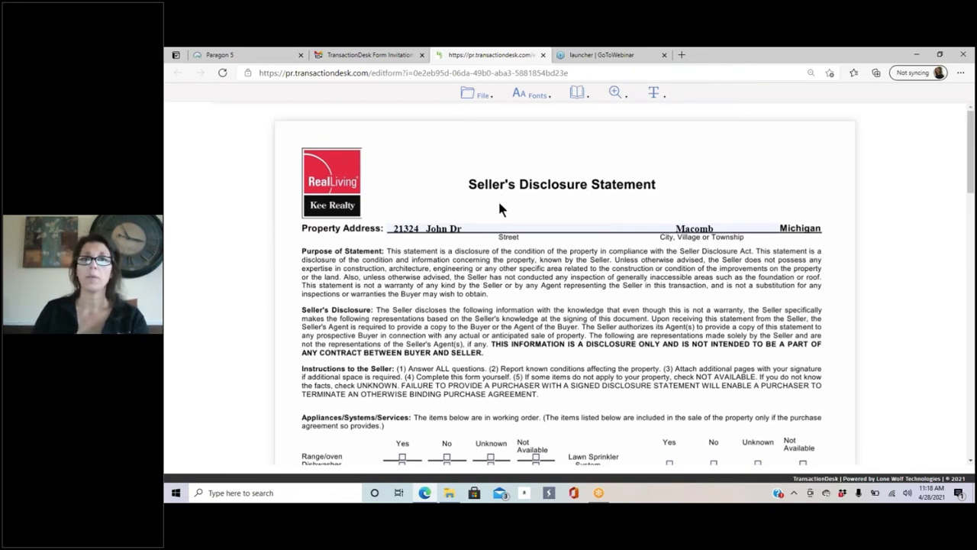
left_click(479, 93)
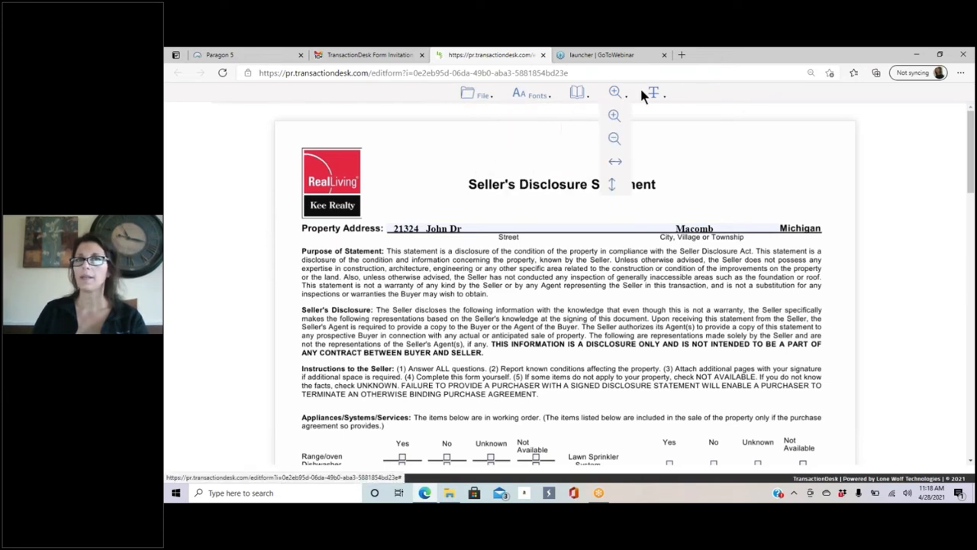
mouse_move(481, 97)
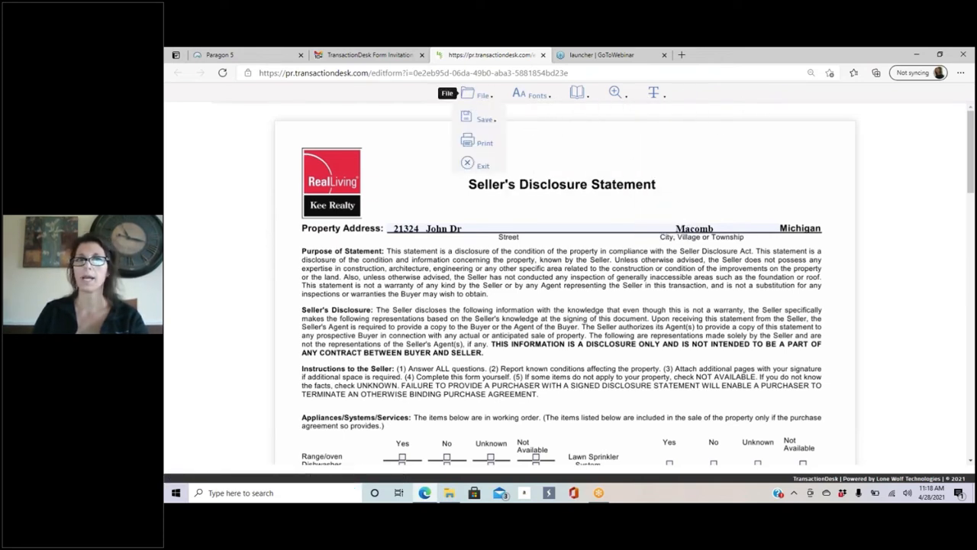
mouse_move(471, 119)
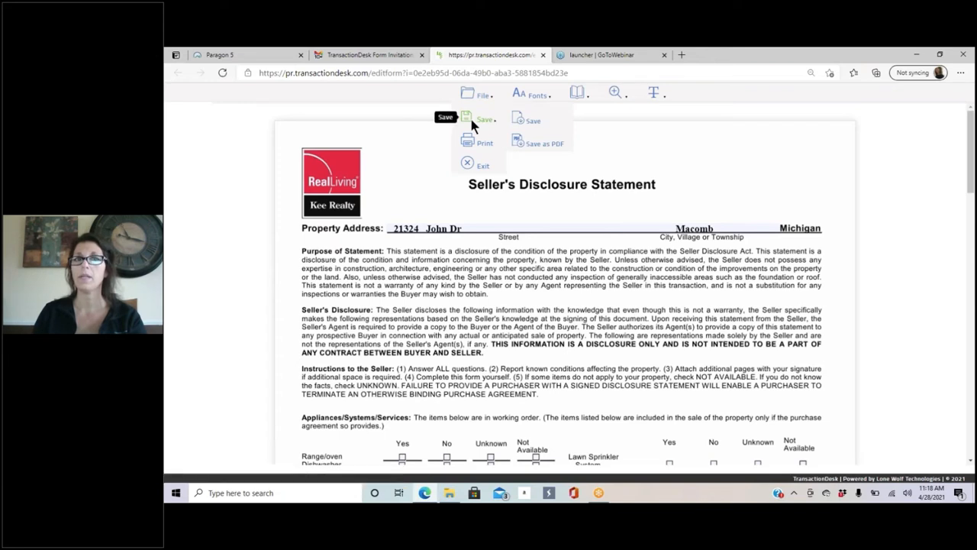
mouse_move(530, 95)
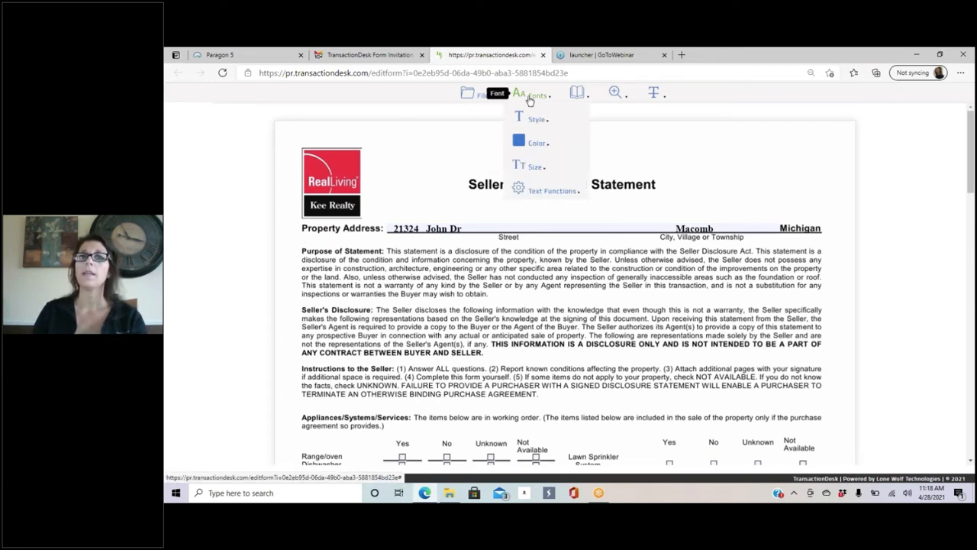
mouse_move(586, 98)
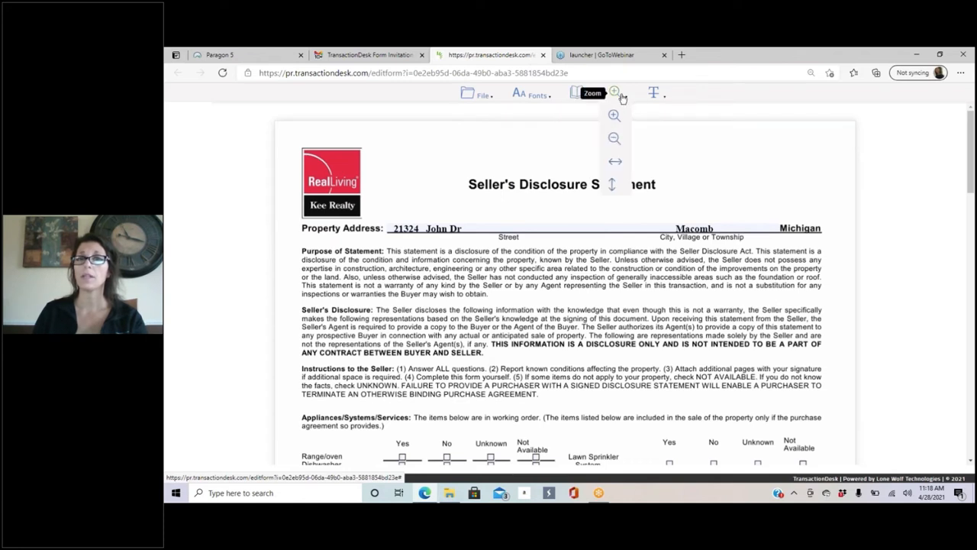
mouse_move(660, 100)
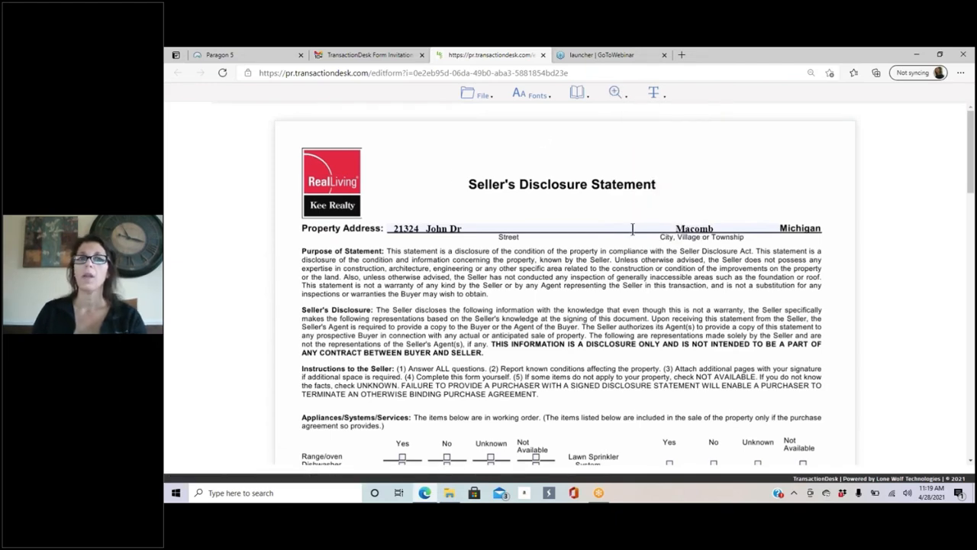
Step: Mark Yes for range/oven, dishwasher, refrigerator, garage opener, sprinkler, water heater, plumbing, sump pump, and central heating
scroll(633, 229, "down", 4)
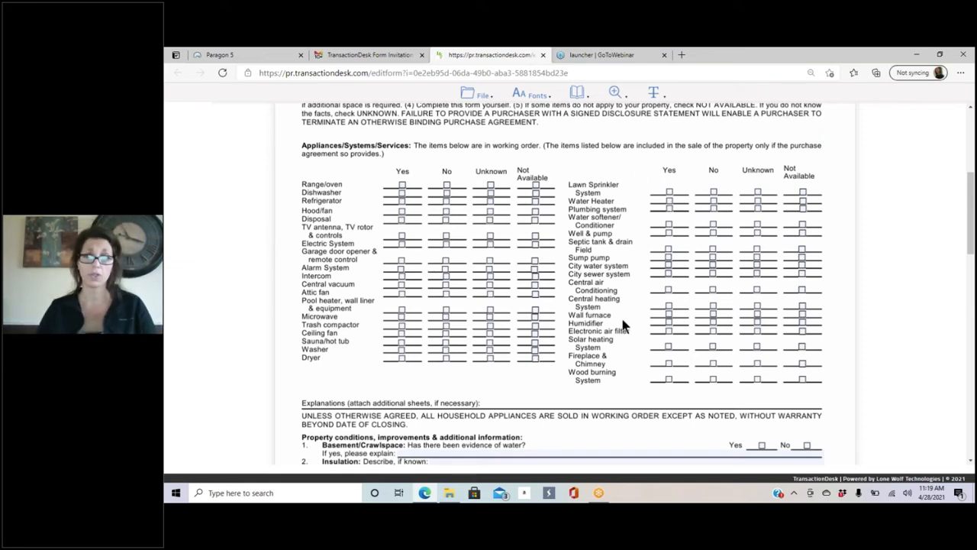
left_click(401, 185)
left_click(402, 193)
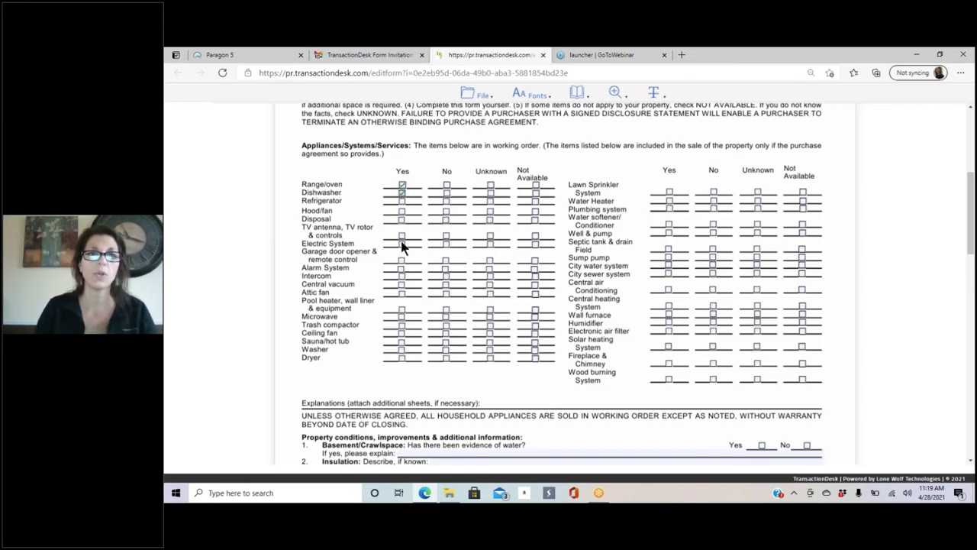
left_click(402, 201)
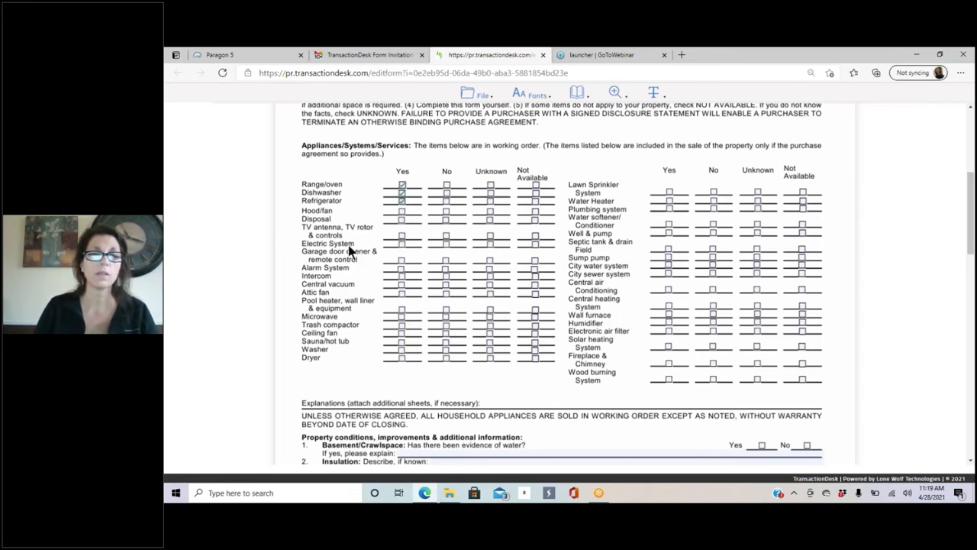
left_click(402, 262)
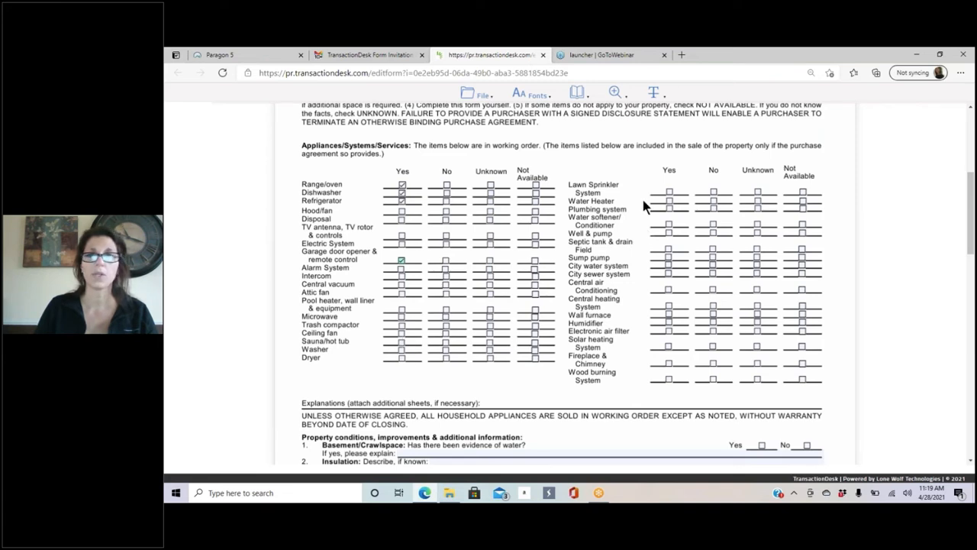
left_click(669, 193)
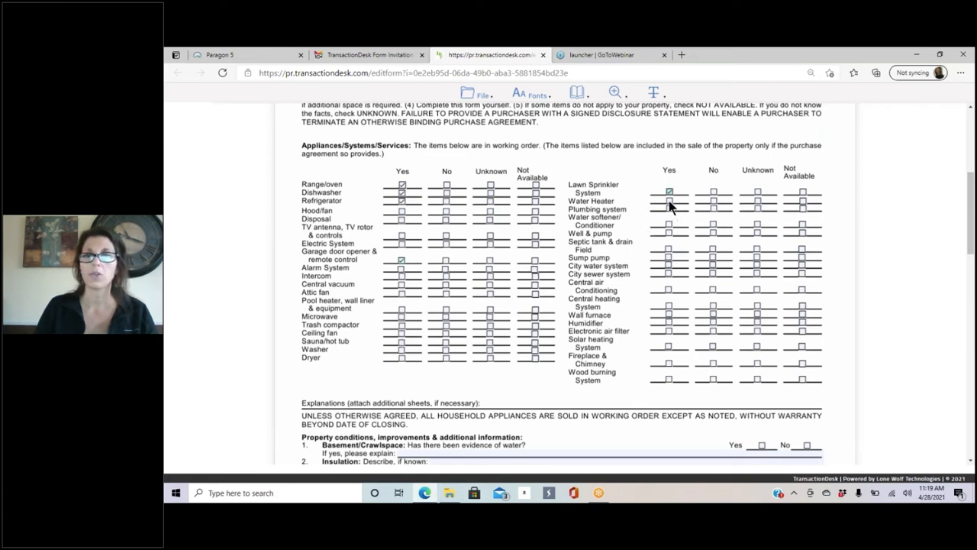
left_click(669, 201)
left_click(669, 209)
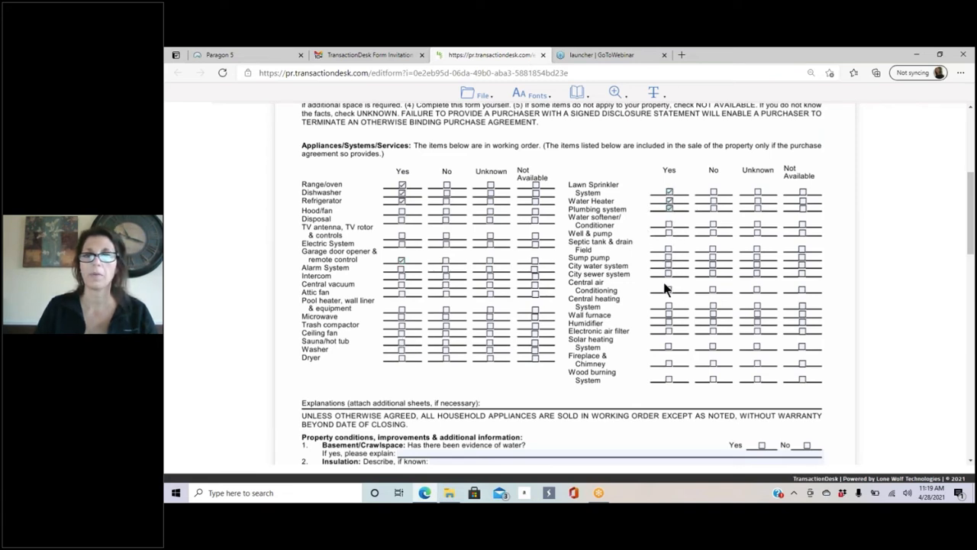
left_click(669, 258)
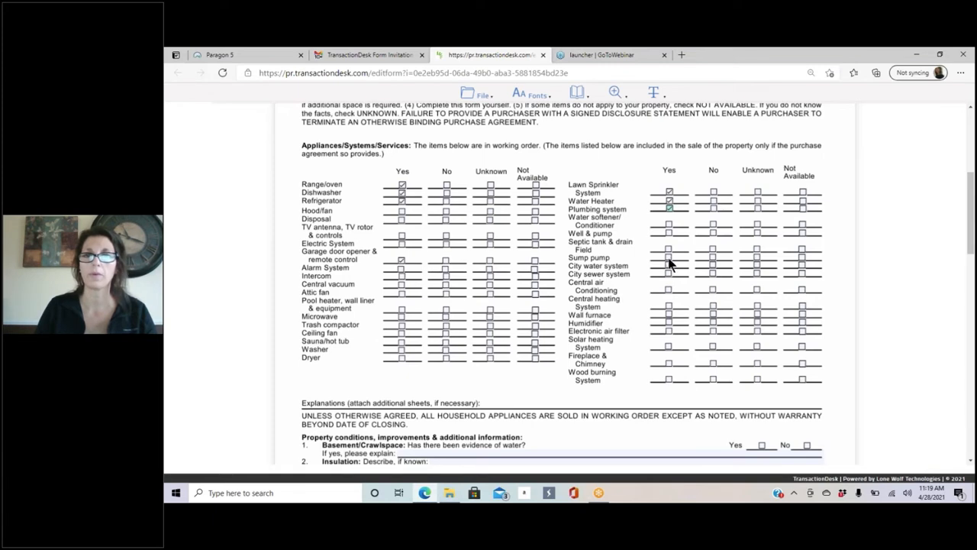
left_click(669, 307)
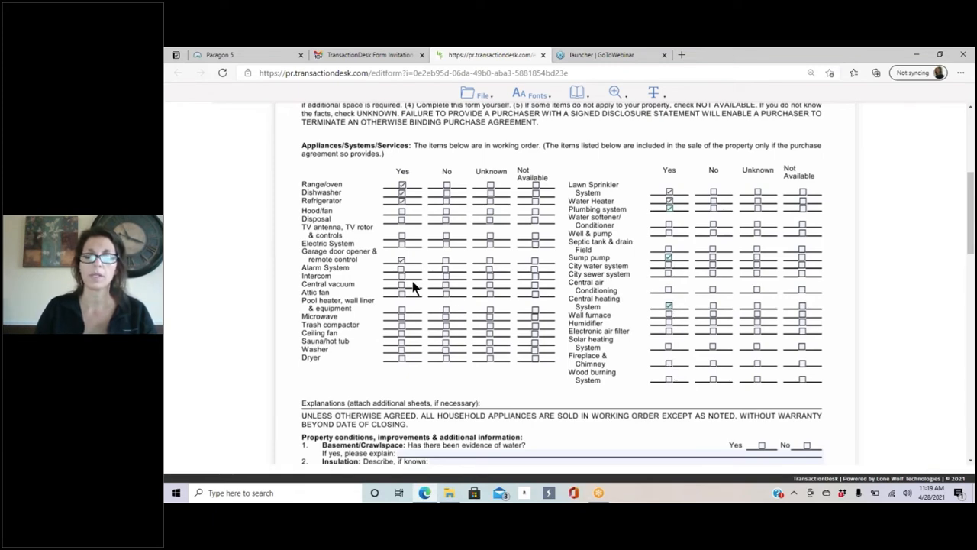
Step: Answer Yes to basement water with 'Grading issue repaired' and enter roof age '5 years old'
scroll(416, 286, "down", 3)
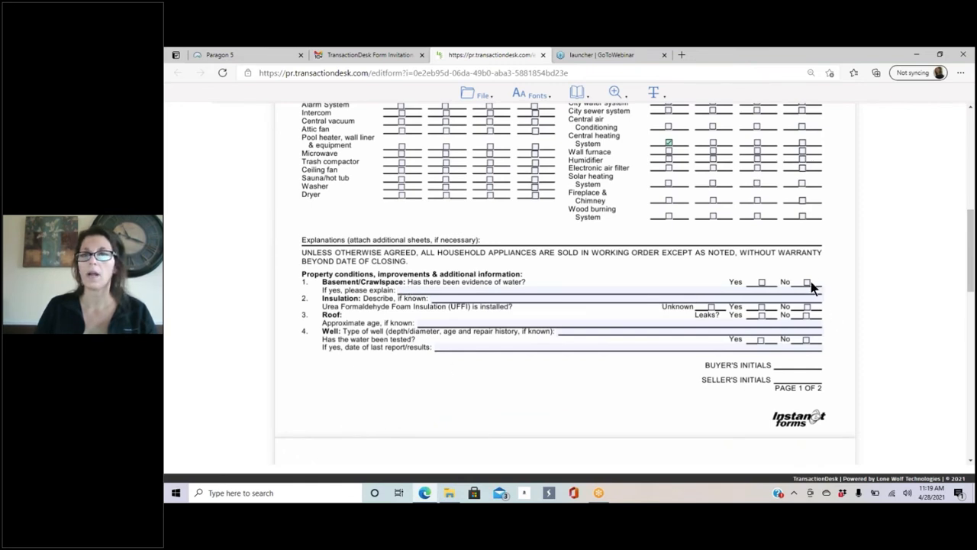
left_click(762, 283)
left_click(550, 290)
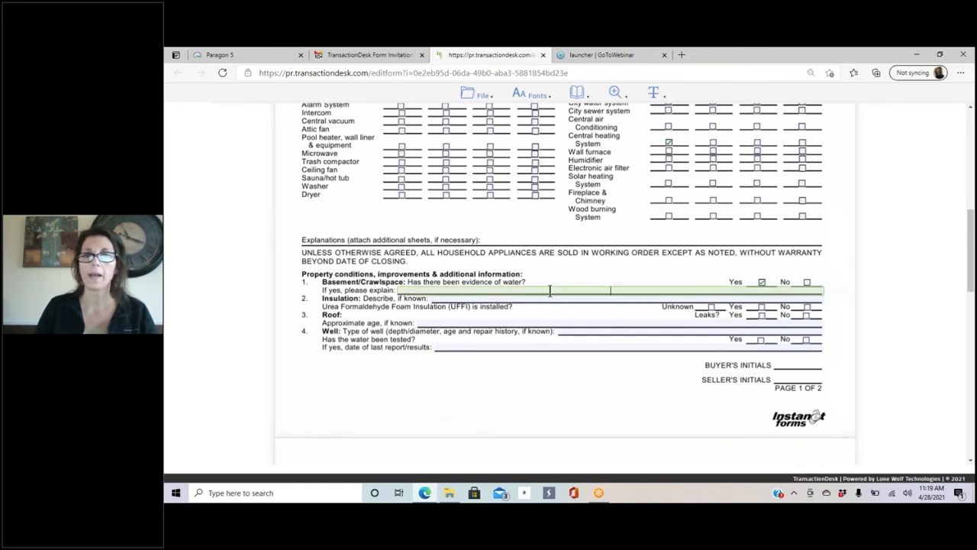
type("Gra")
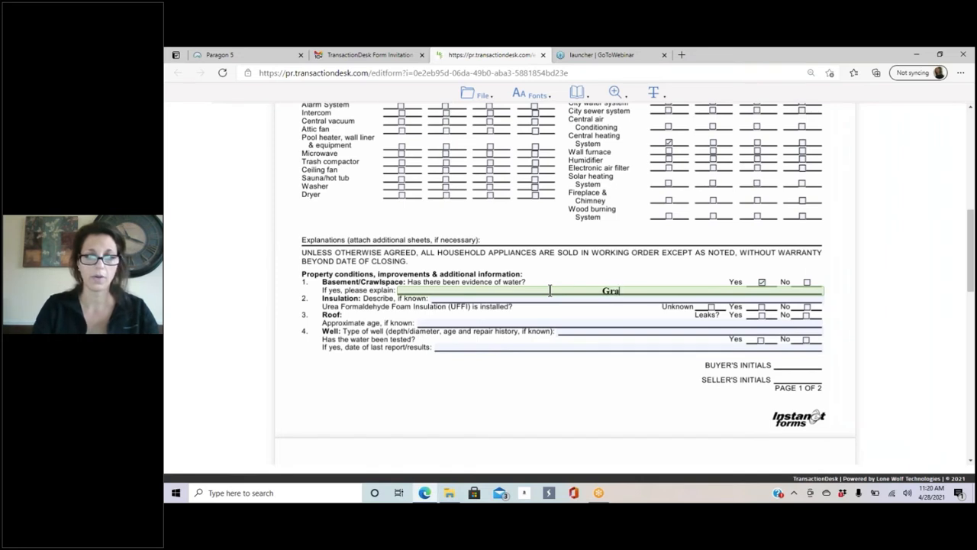
type("ding issue repaired")
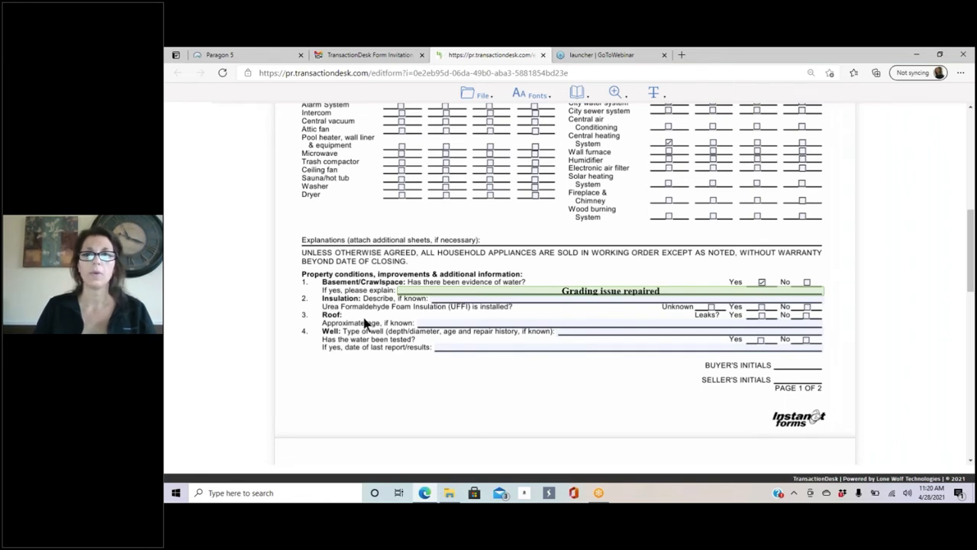
left_click(449, 323)
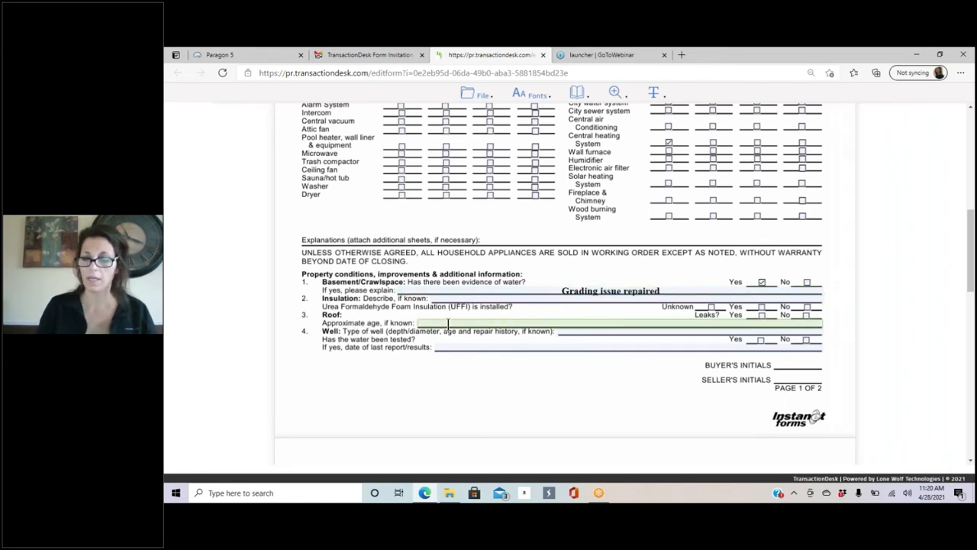
type("5 ye")
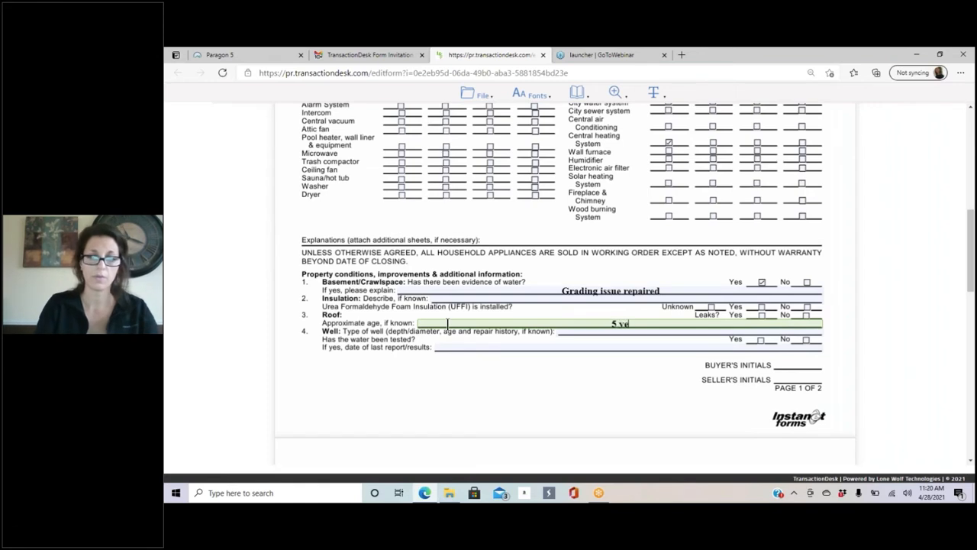
type("ars old")
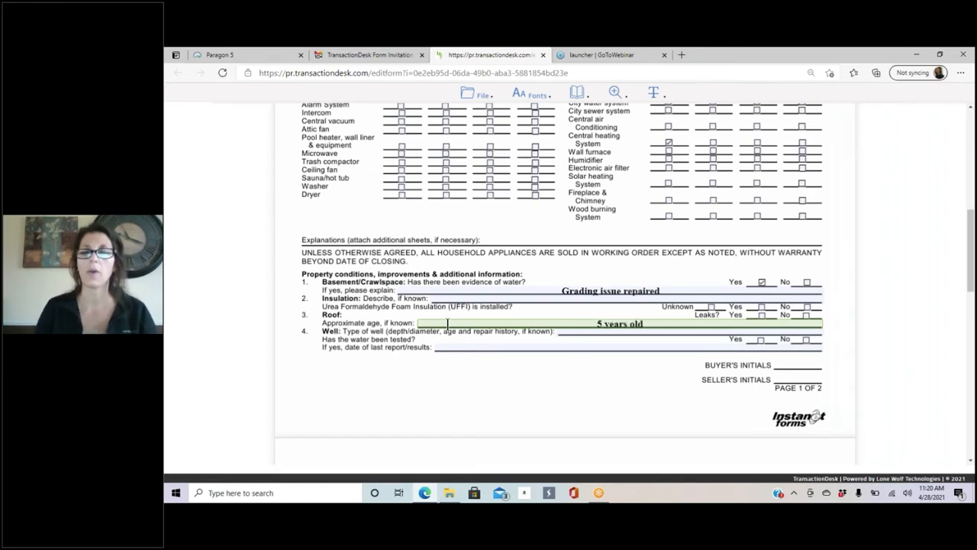
left_click(481, 96)
Step: Save the filled disclosure form, exit and log out, and close its browser tab
mouse_move(480, 119)
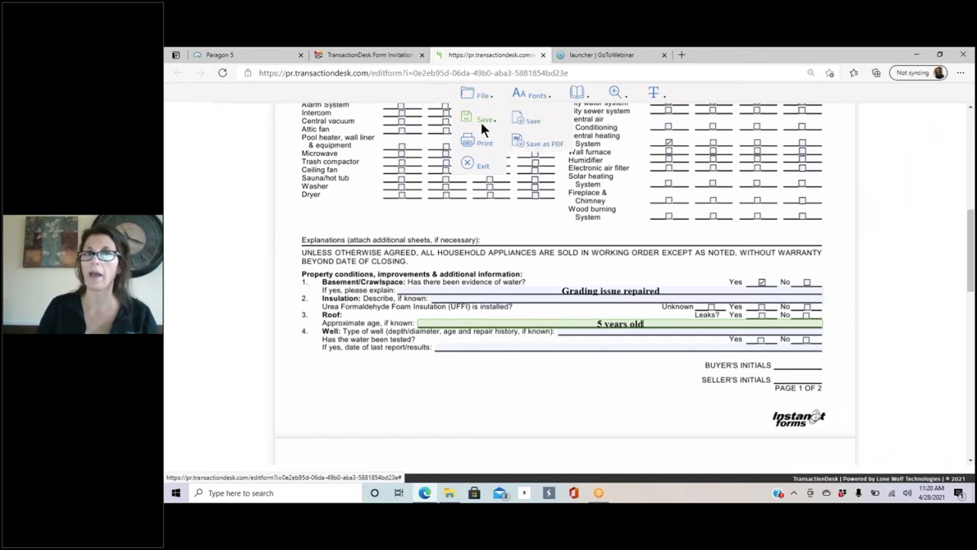
left_click(520, 122)
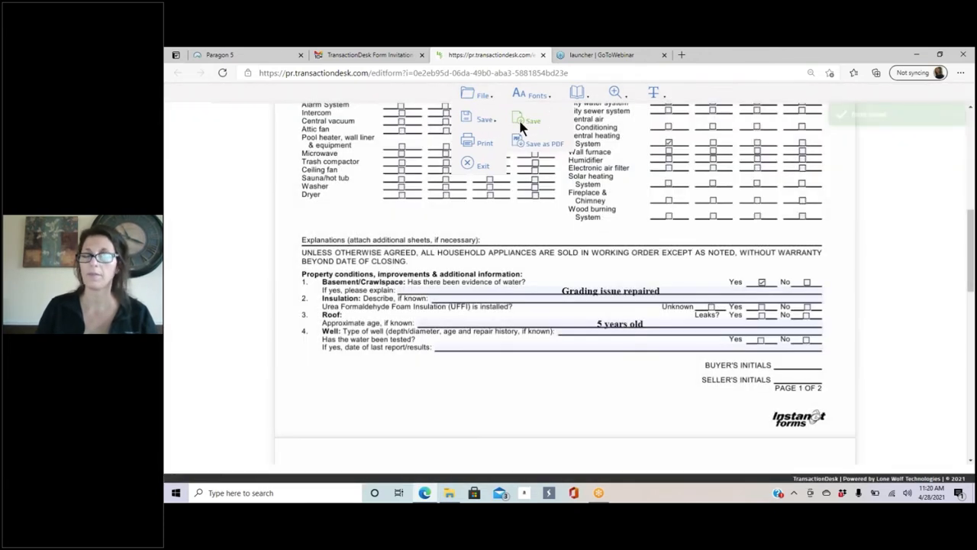
mouse_move(473, 112)
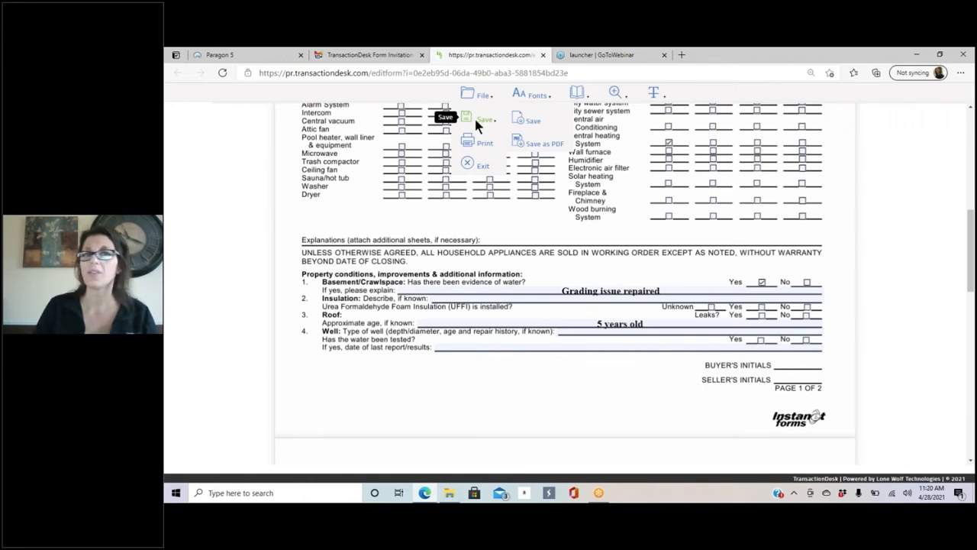
left_click(483, 168)
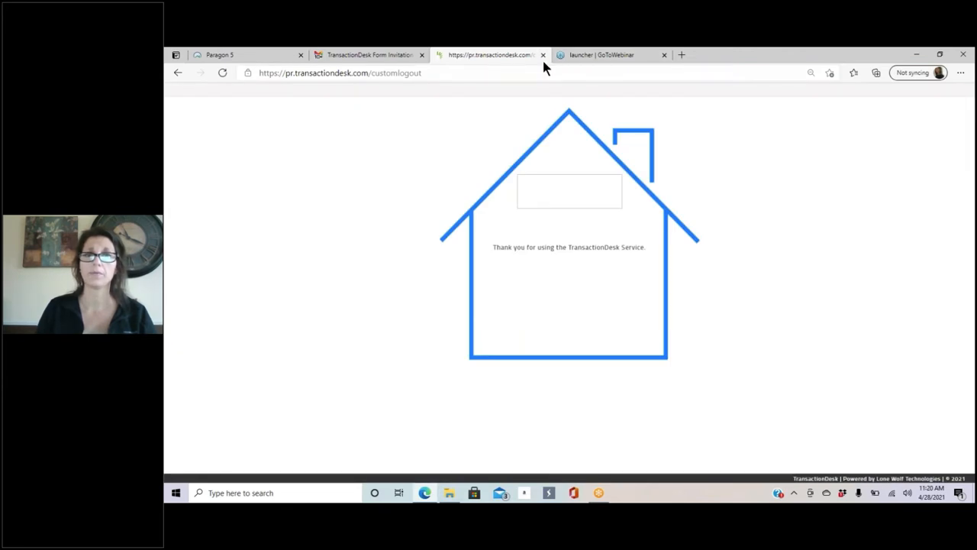
left_click(543, 55)
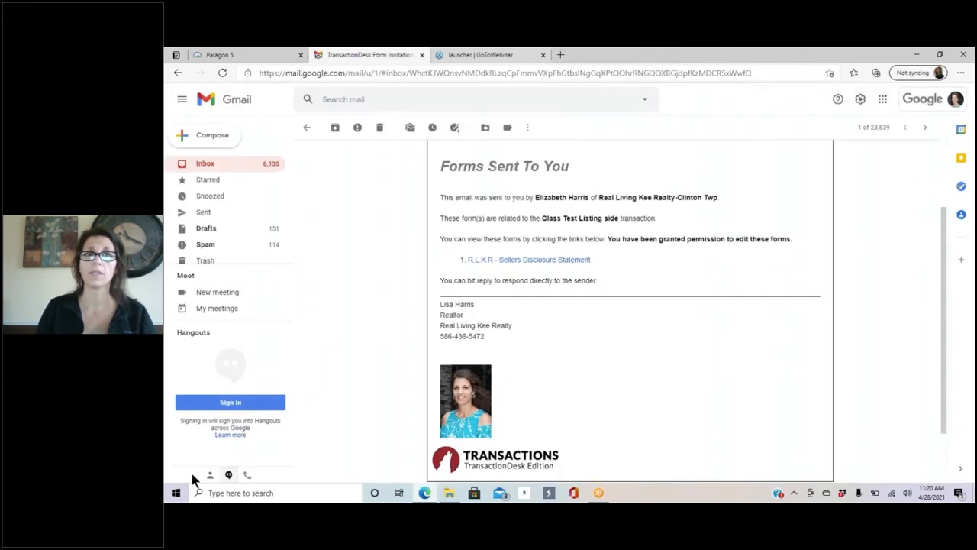
Step: Read the TransactionDesk 'Form Opened' notification e-mail, then return to the inbox and refresh it
left_click(203, 167)
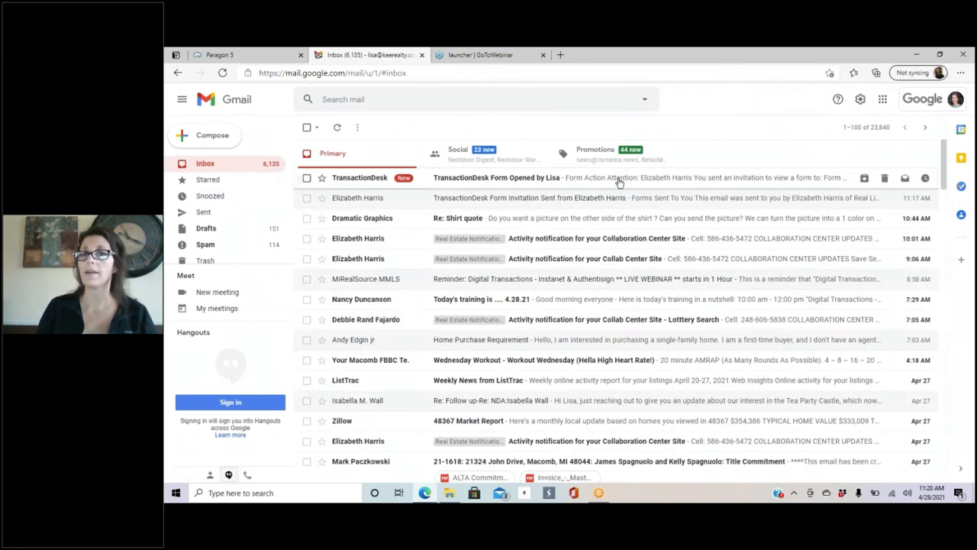
left_click(619, 179)
scroll(691, 325, "down", 3)
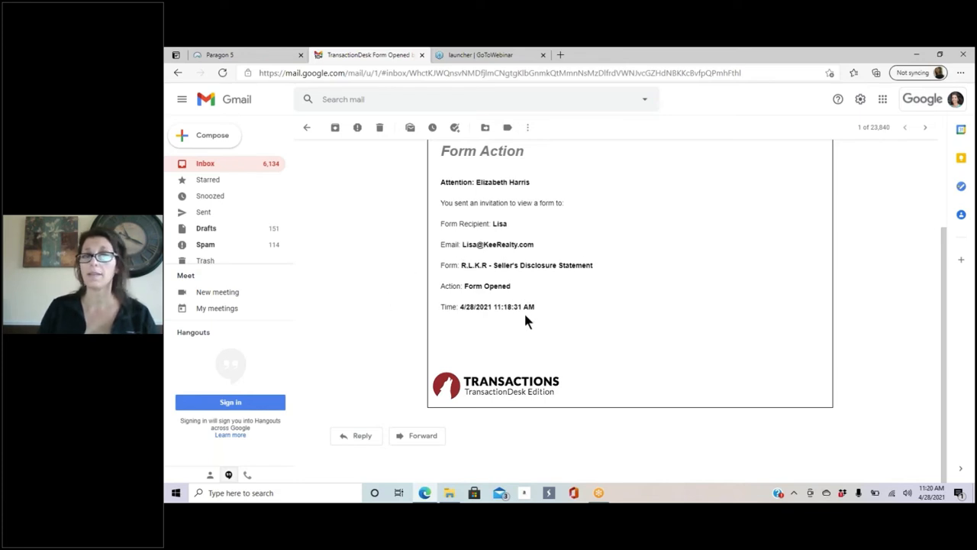
scroll(539, 313, "up", 3)
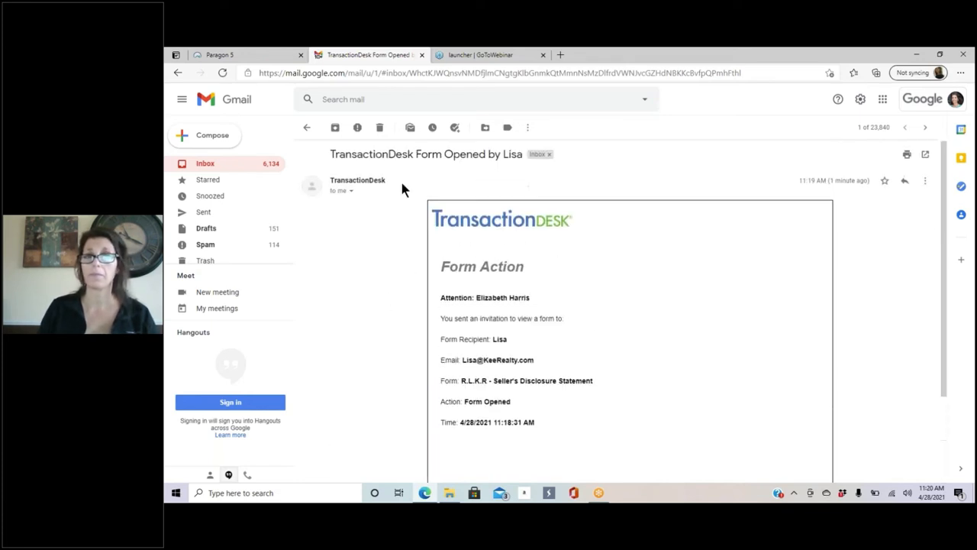
left_click(208, 165)
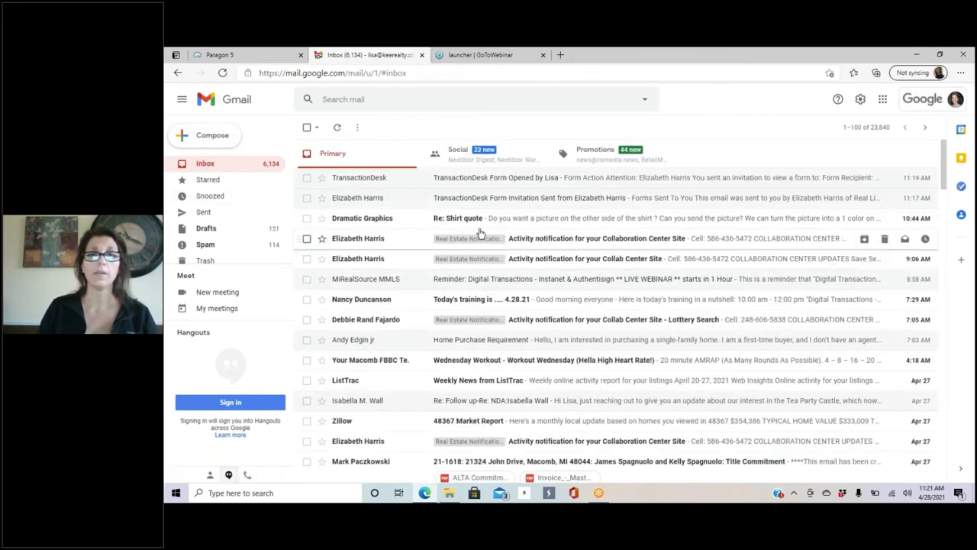
left_click(336, 128)
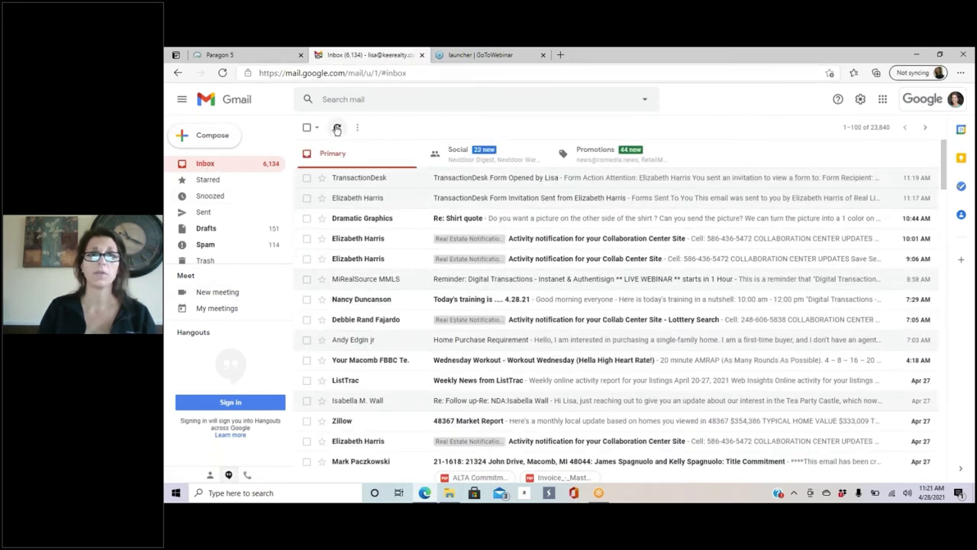
Step: From the agent dashboard, open the Class Test Listing side transaction and its R.L.K.R - Seller's Disclosure Statement
left_click(222, 56)
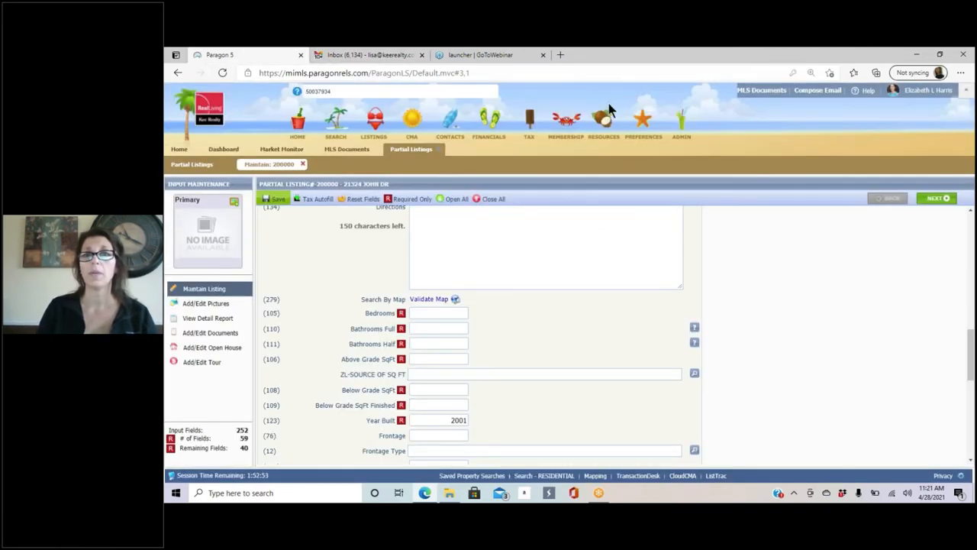
mouse_move(601, 127)
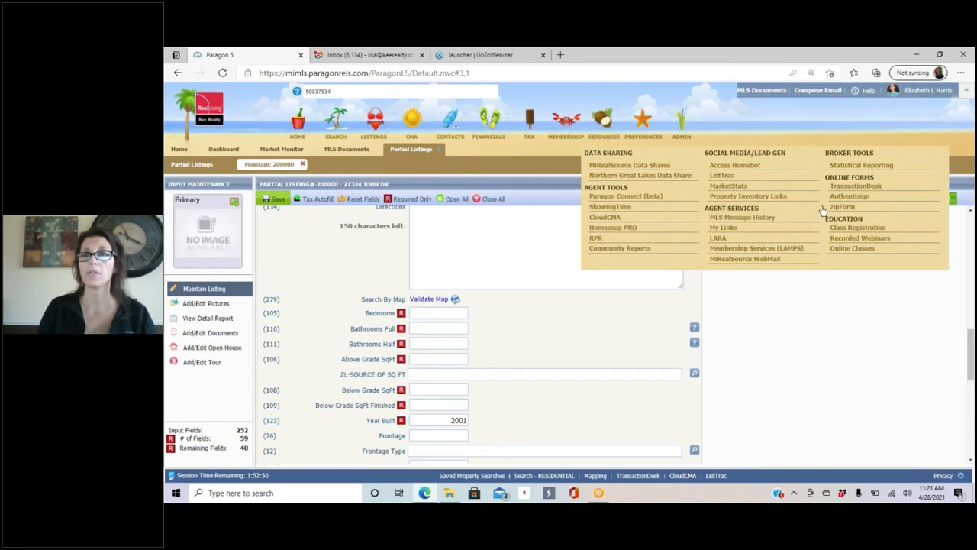
left_click(856, 186)
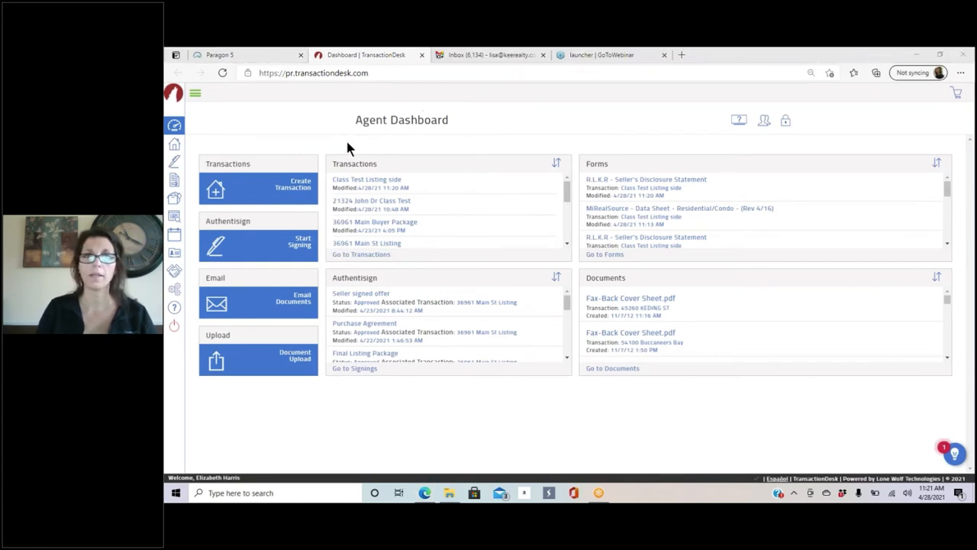
left_click(363, 180)
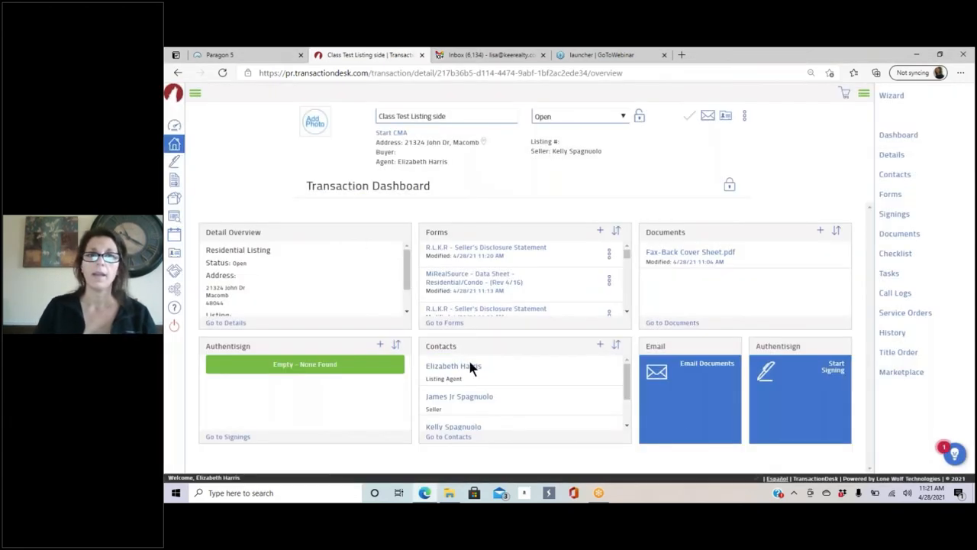
left_click(447, 324)
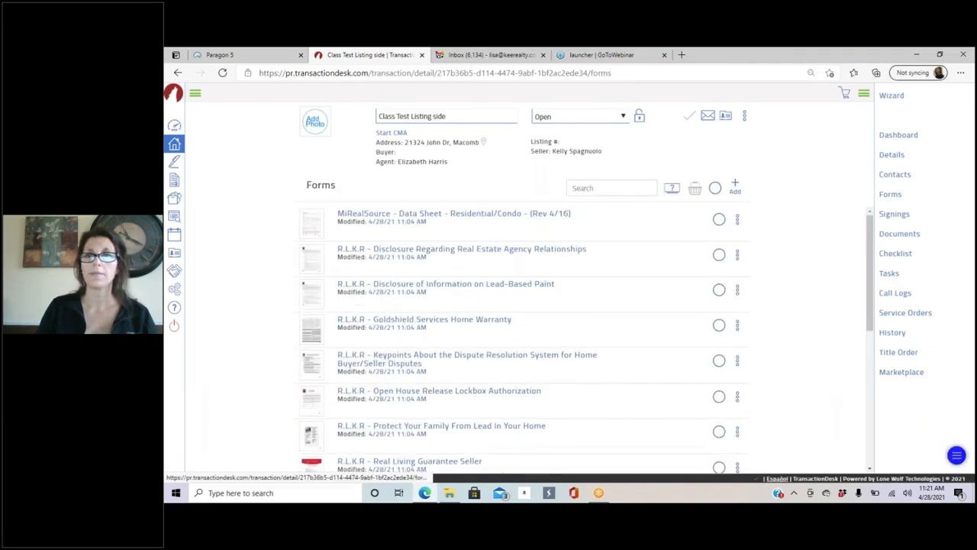
scroll(447, 260, "down", 8)
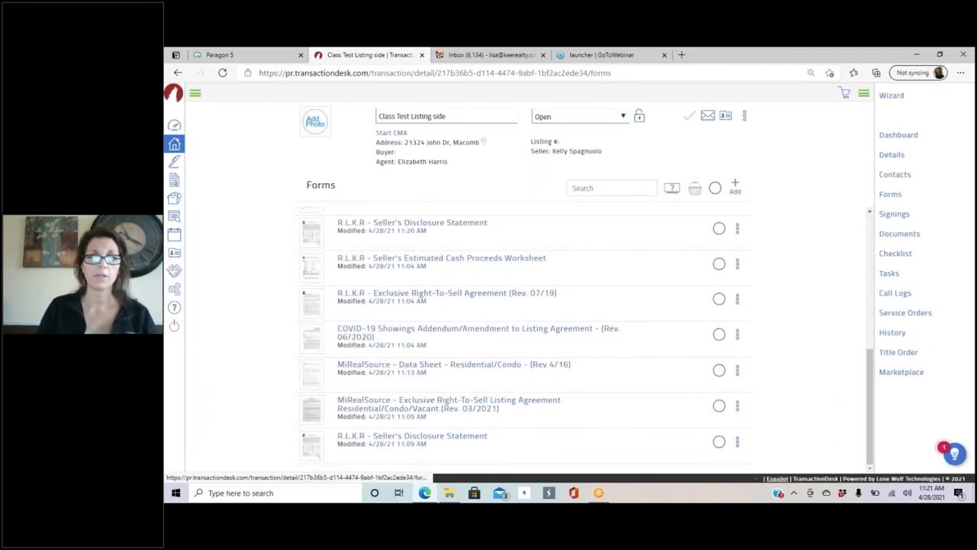
left_click(448, 224)
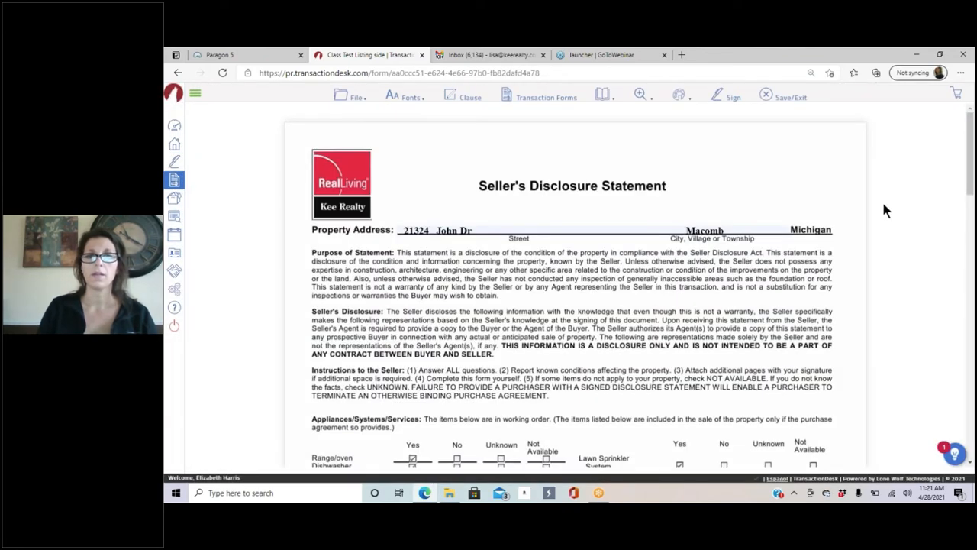
scroll(882, 199, "down", 1)
scroll(730, 258, "down", 2)
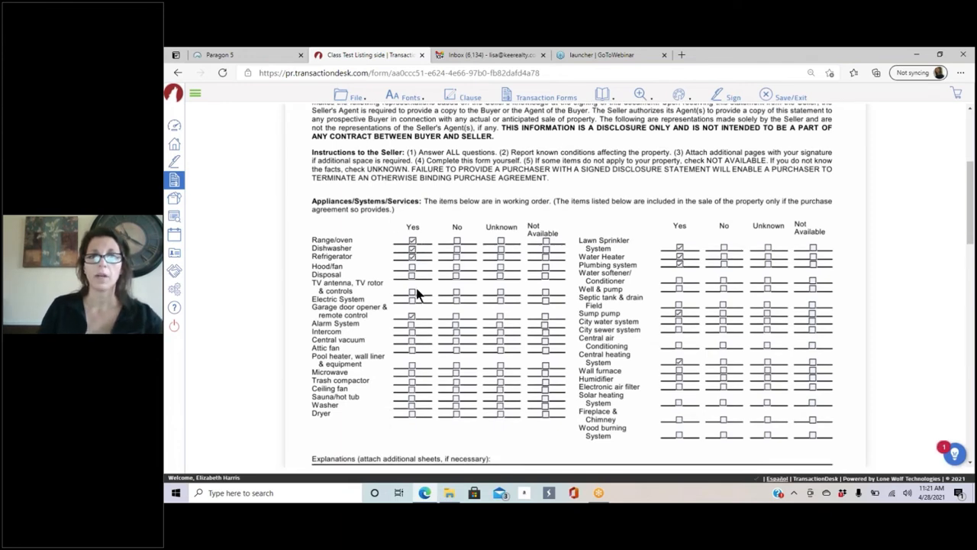
scroll(687, 306, "down", 3)
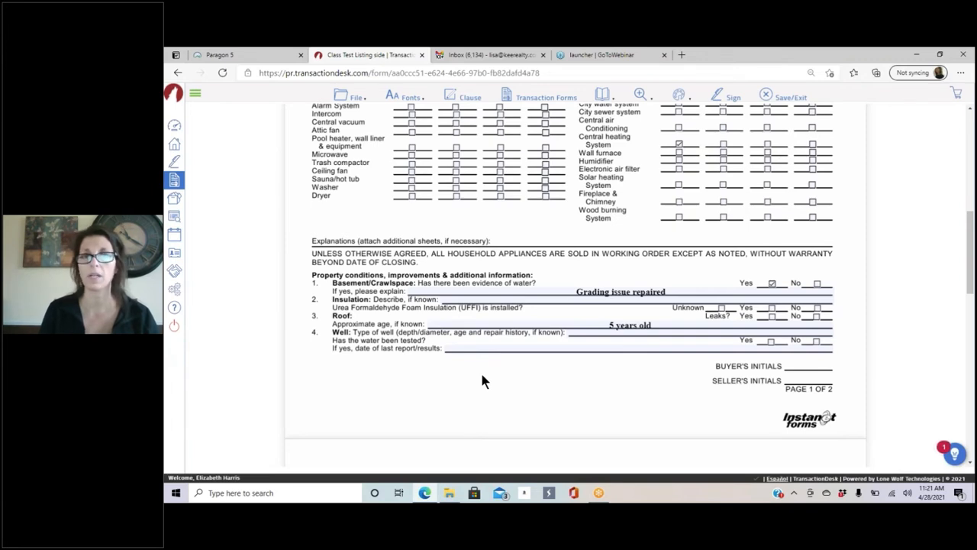
scroll(546, 336, "down", 3)
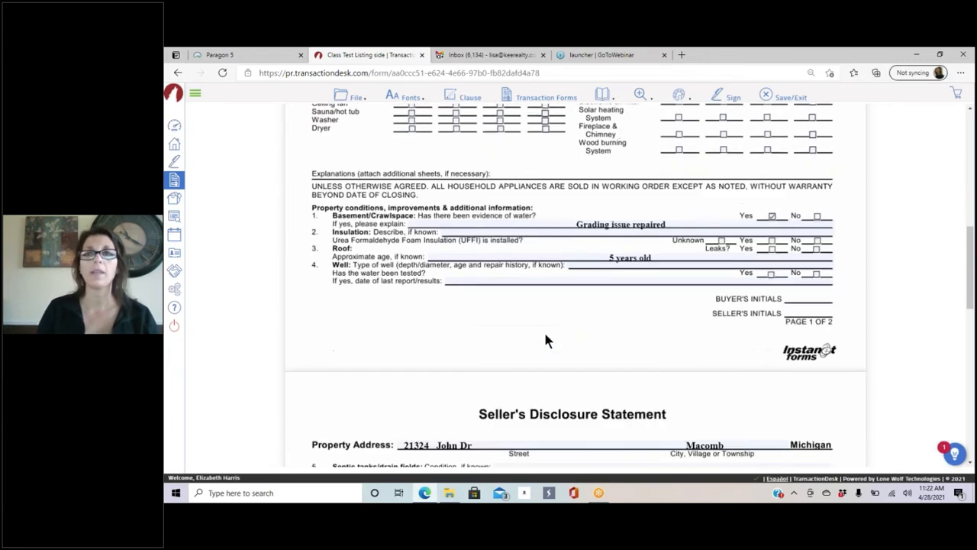
scroll(546, 336, "down", 8)
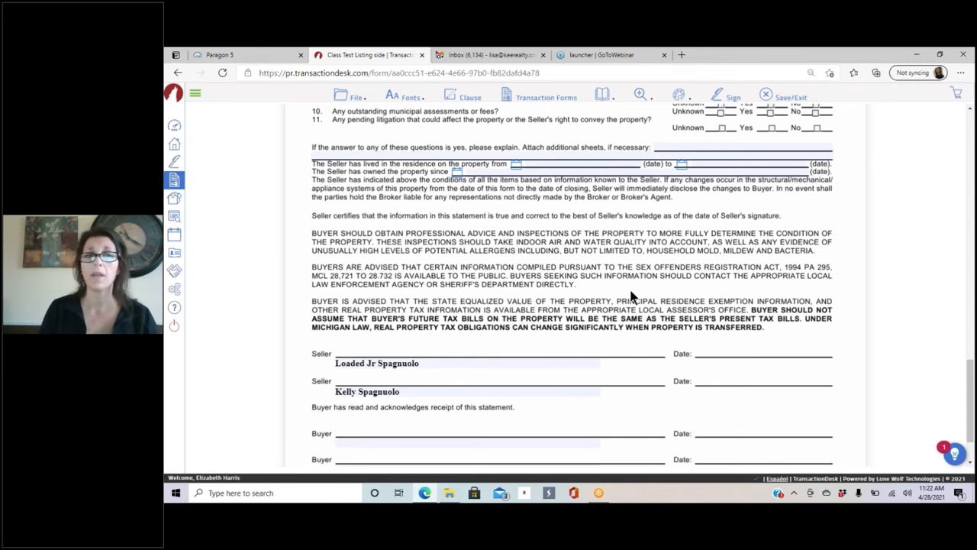
scroll(645, 256, "up", 2)
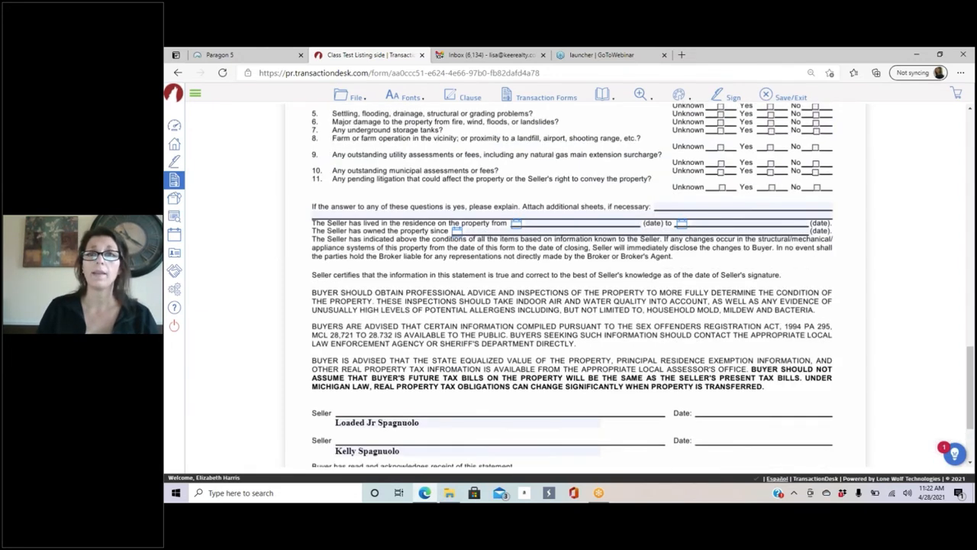
scroll(638, 245, "up", 20)
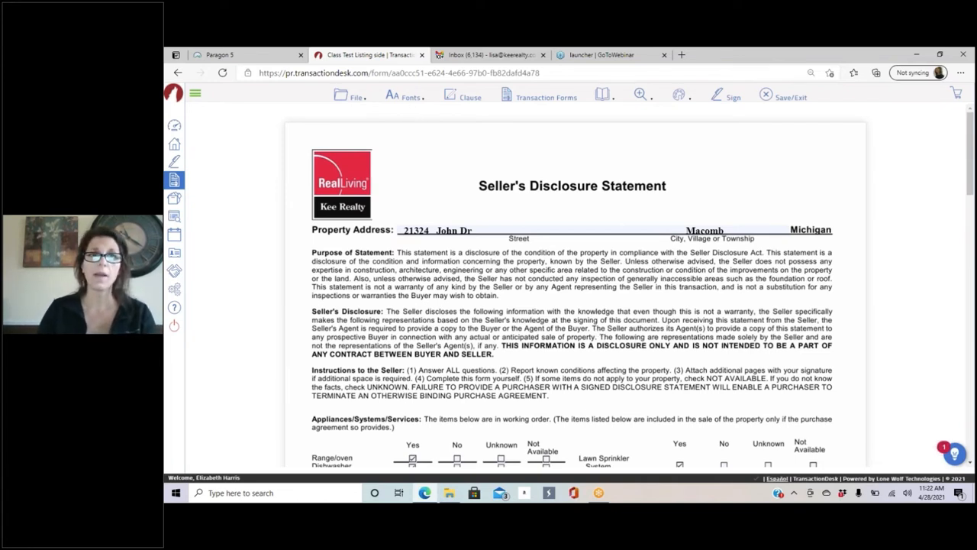
left_click(355, 96)
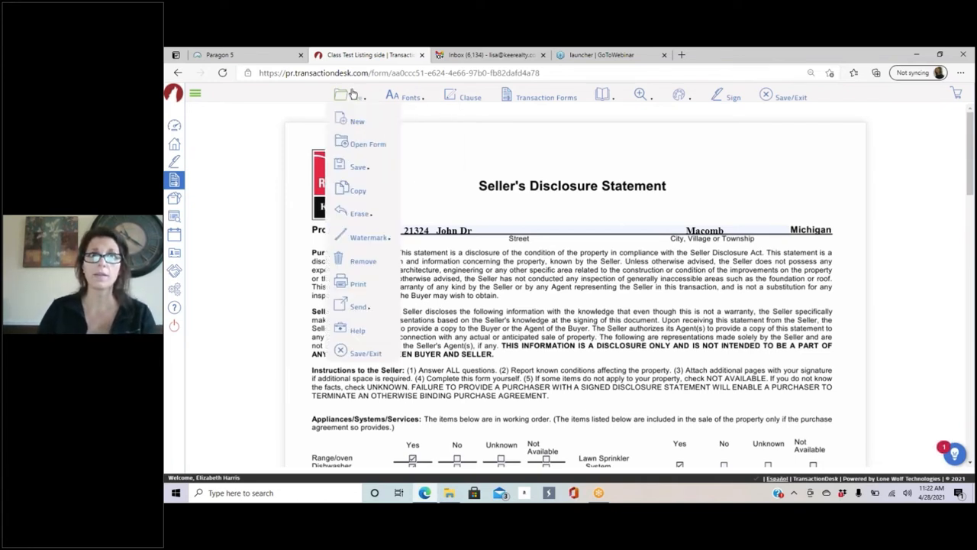
left_click(356, 354)
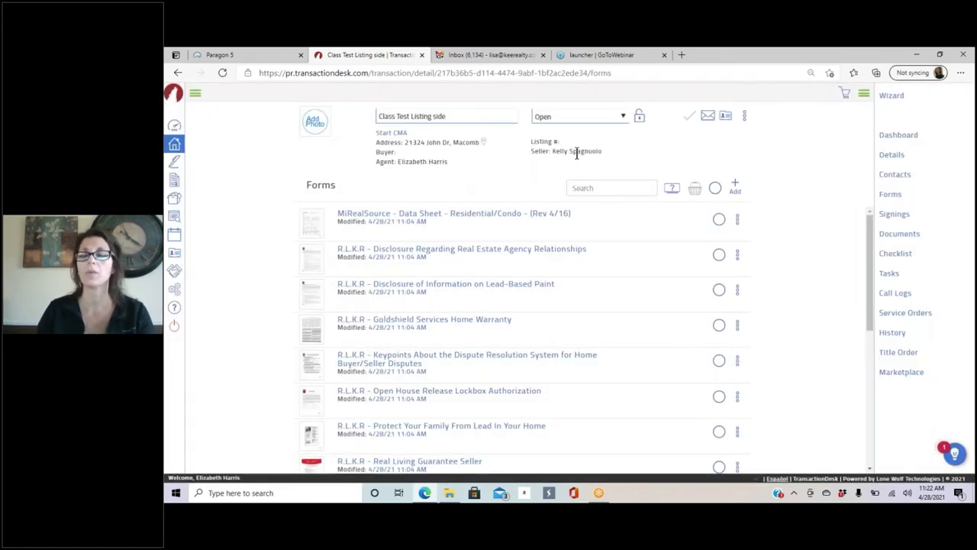
Step: Return to the Agent Dashboard with the Seller's Disclosure Statement listed, then switch to Paragon 5
left_click(905, 136)
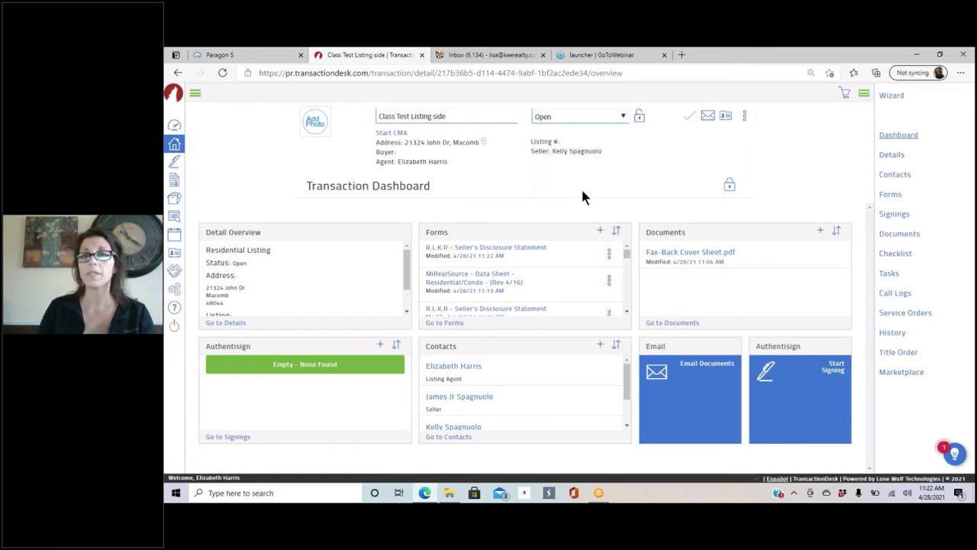
left_click(174, 125)
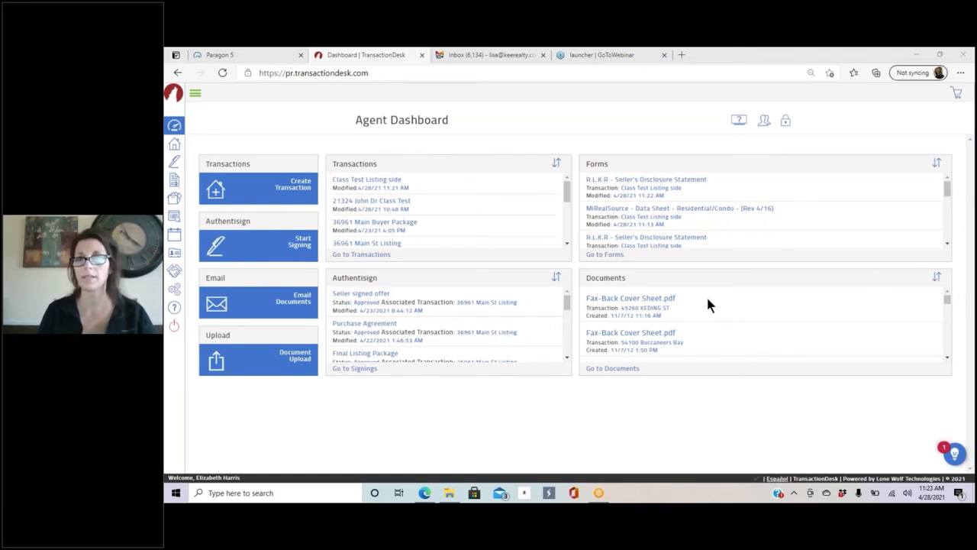
left_click(244, 50)
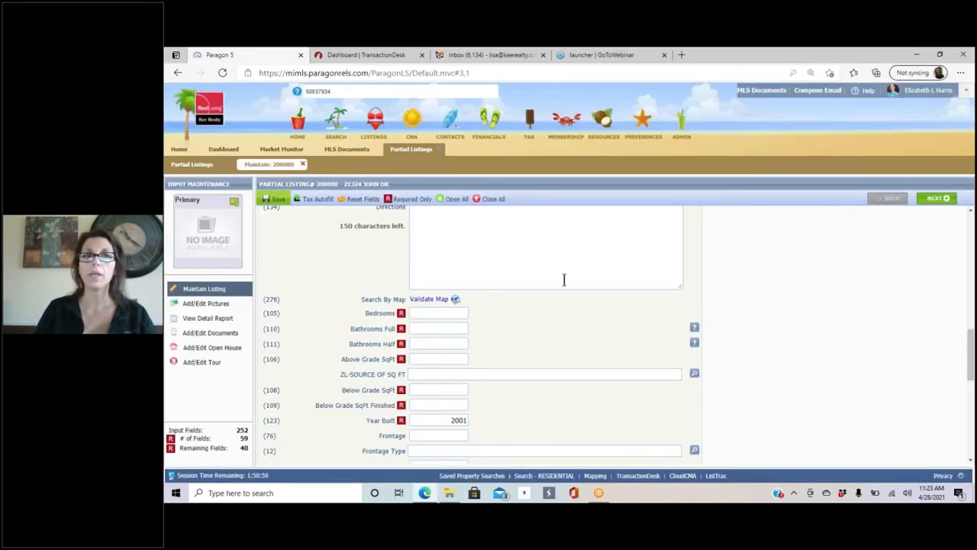
left_click(343, 151)
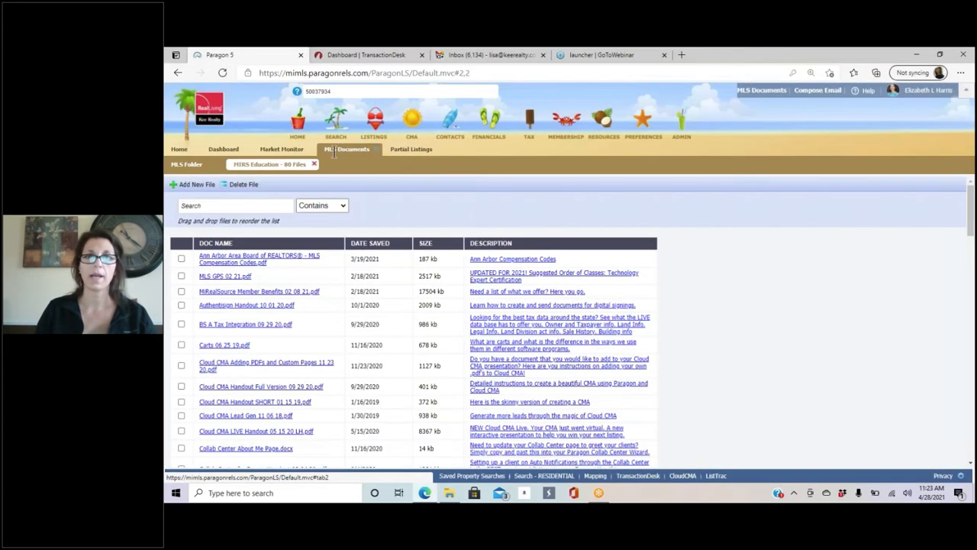
left_click(281, 150)
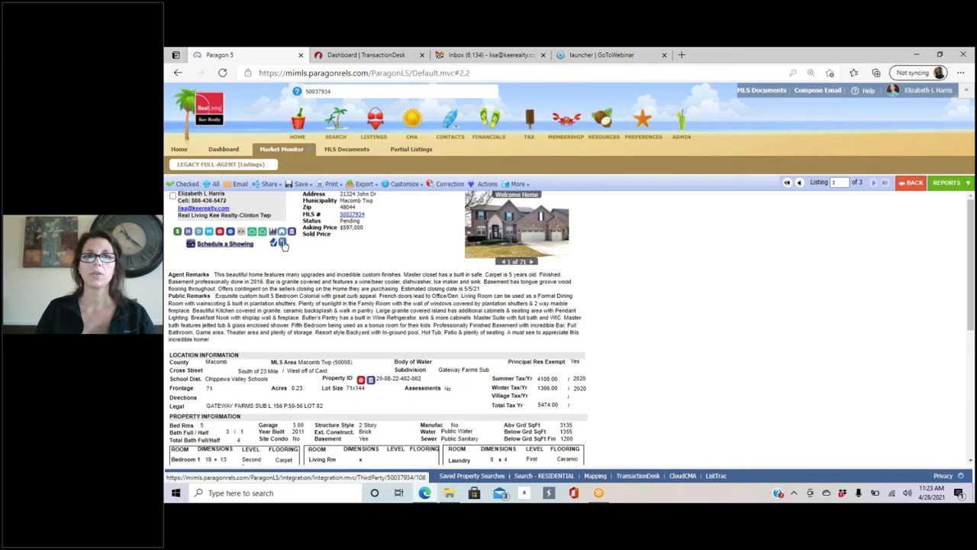
left_click(347, 54)
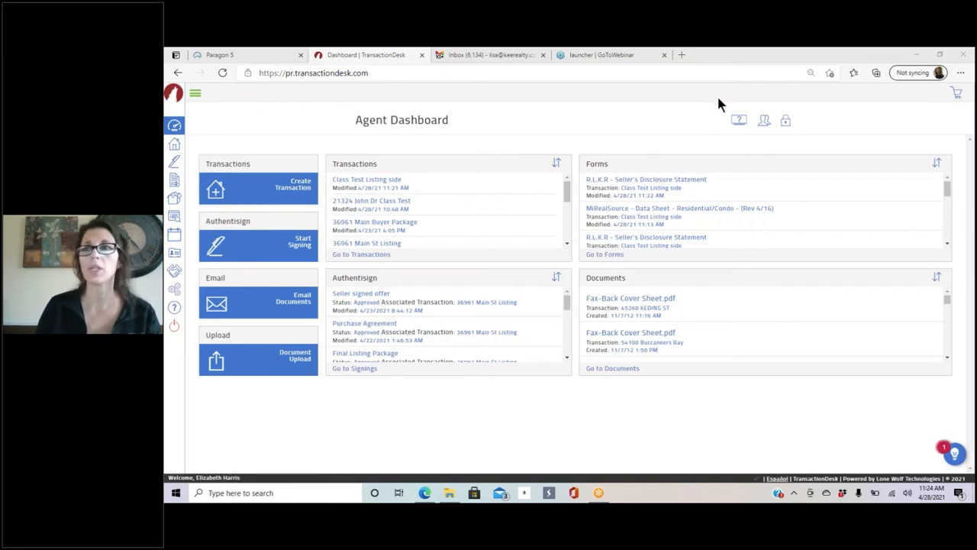
left_click(173, 149)
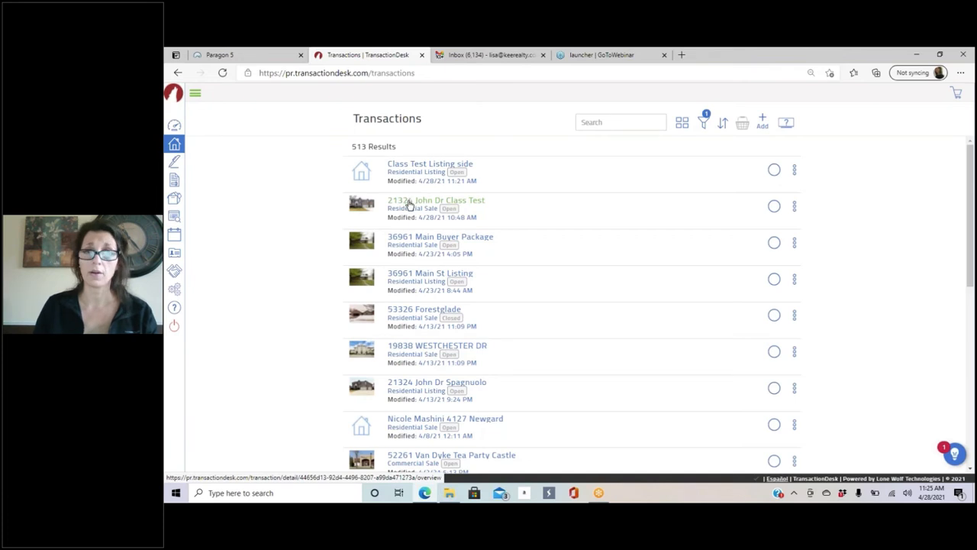
left_click(436, 200)
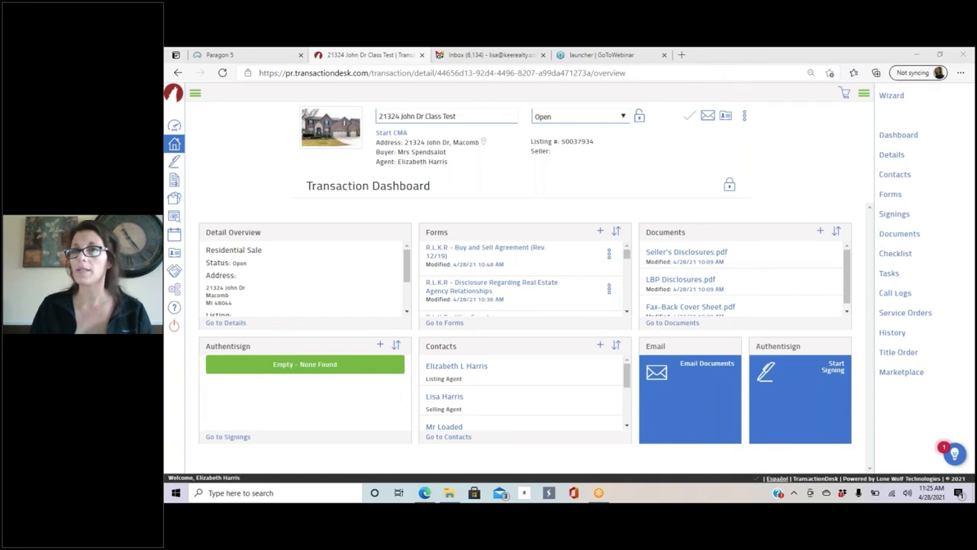
left_click(892, 214)
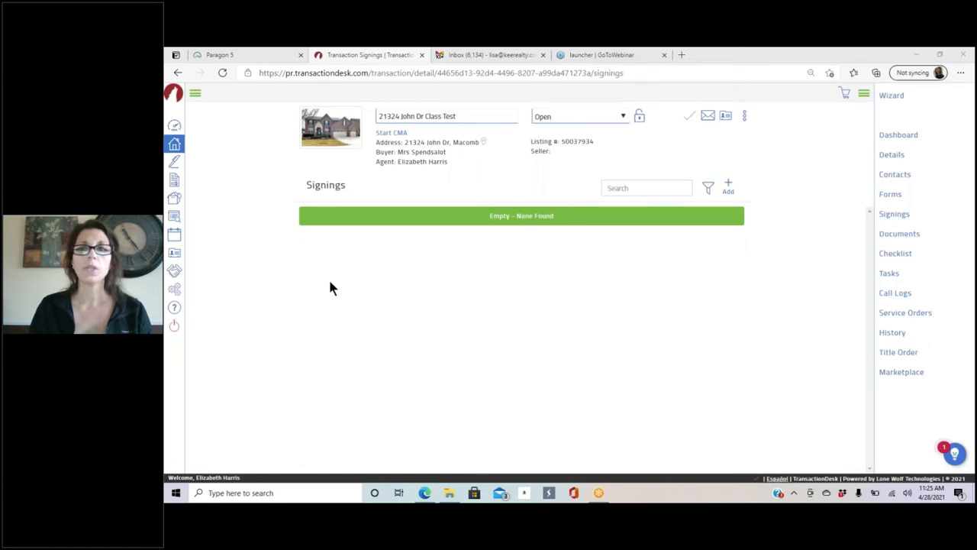
Step: Create a new Authentisign signing named 'Offer Package John Dr' and open it
left_click(729, 187)
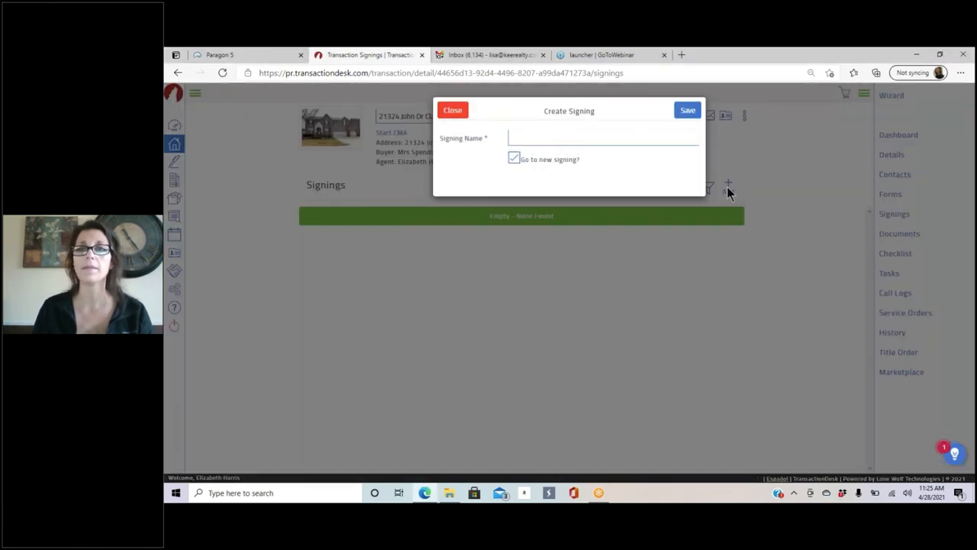
left_click(534, 137)
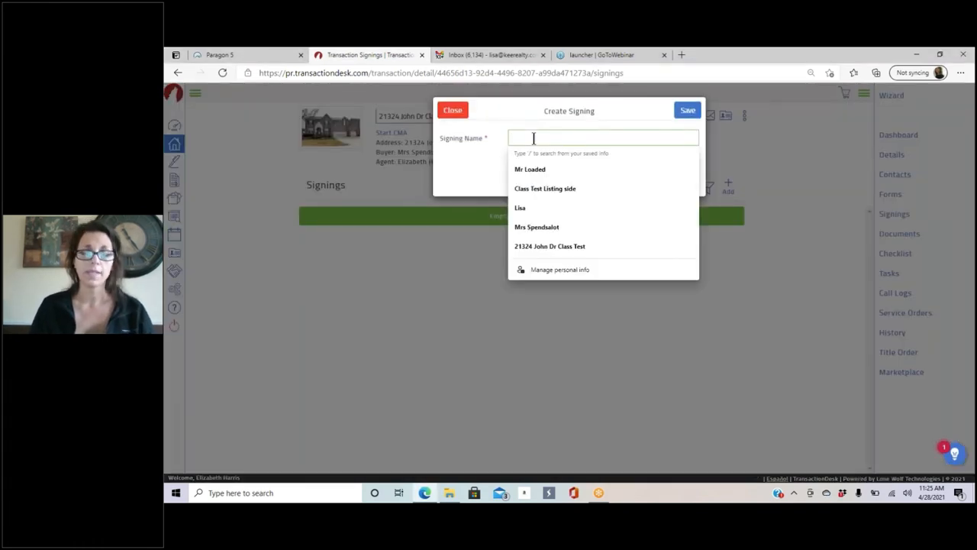
type("O")
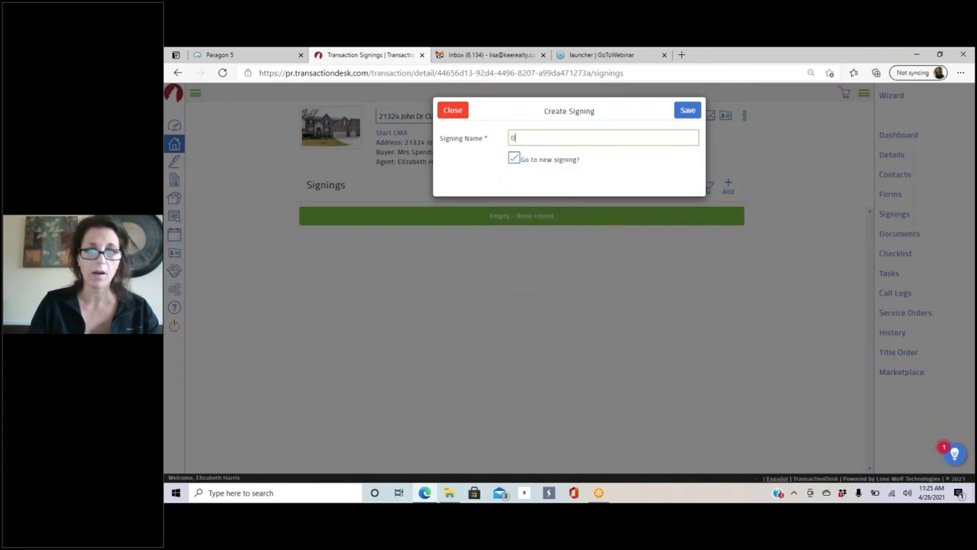
type("ffer Package")
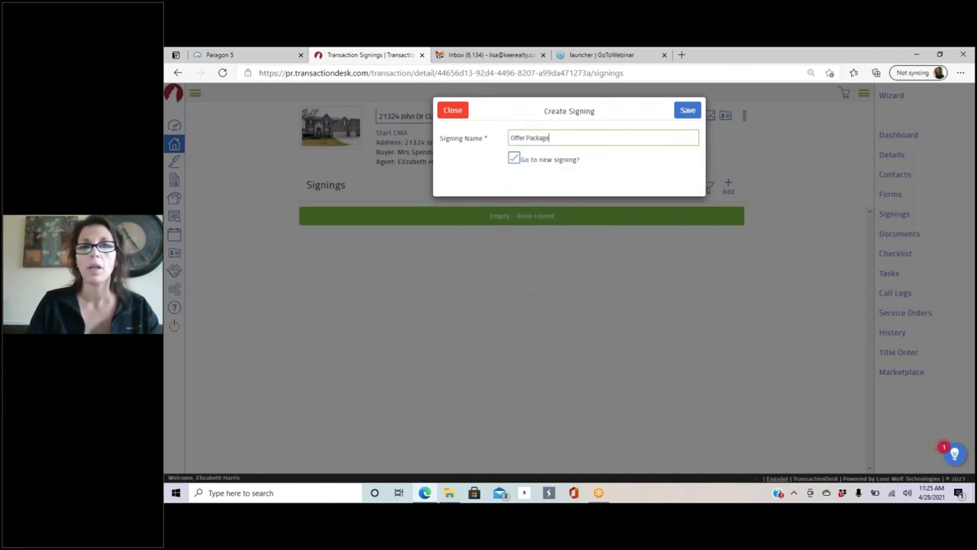
type(" John Dr")
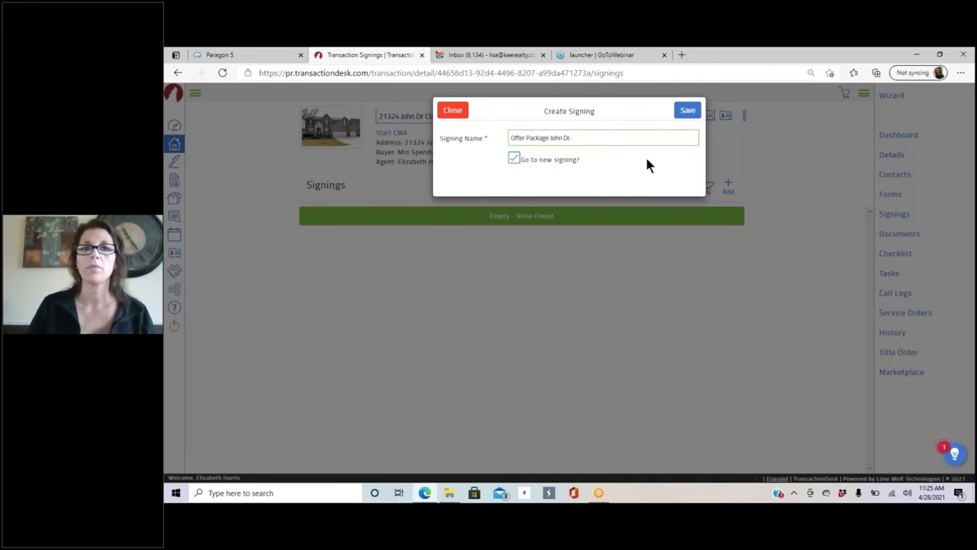
left_click(688, 112)
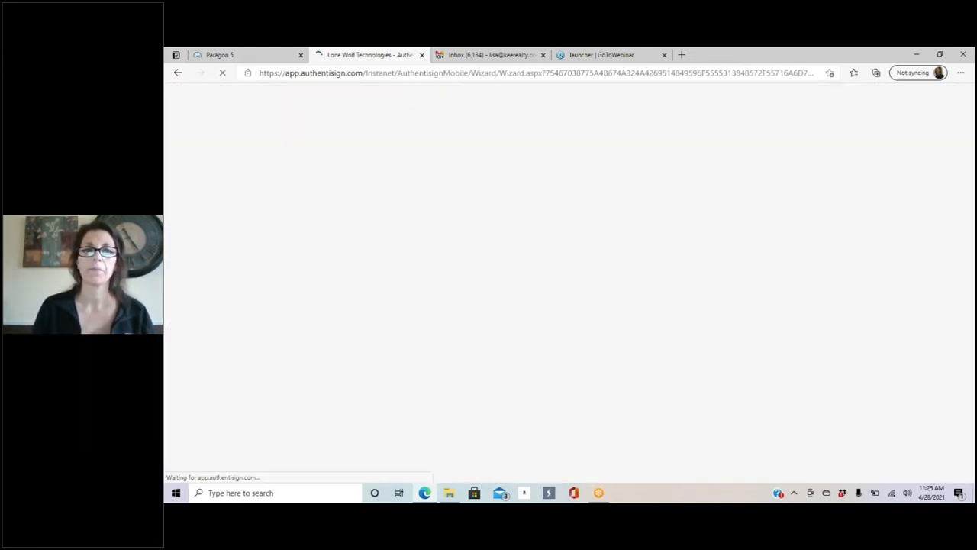
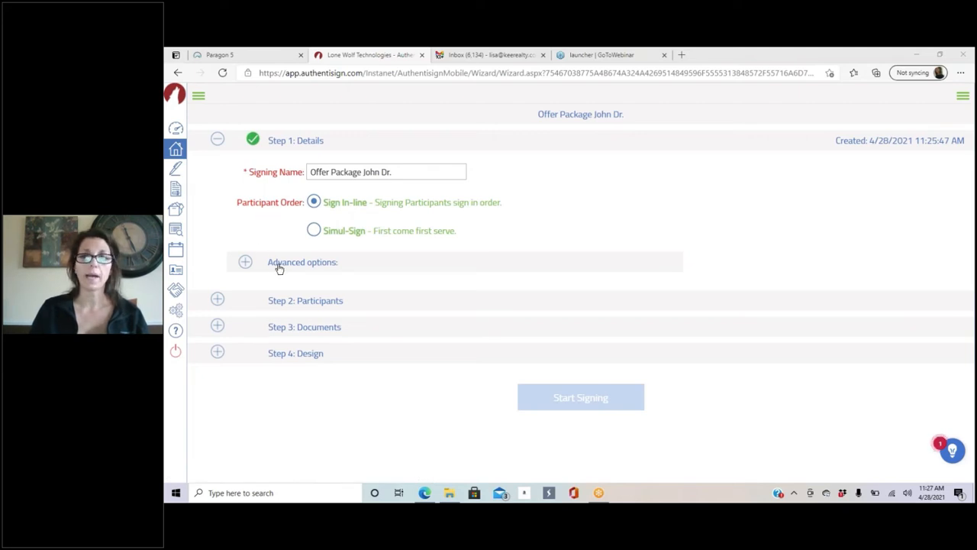
Step: Under Advanced options, turn on signer reminders sent after 4 hours and repeating every 4 hours
left_click(246, 264)
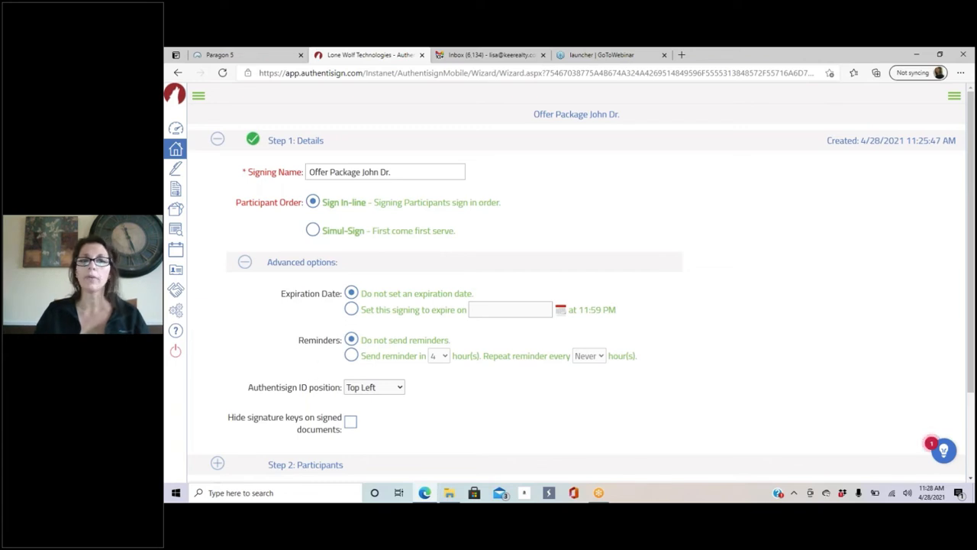
scroll(492, 323, "down", 2)
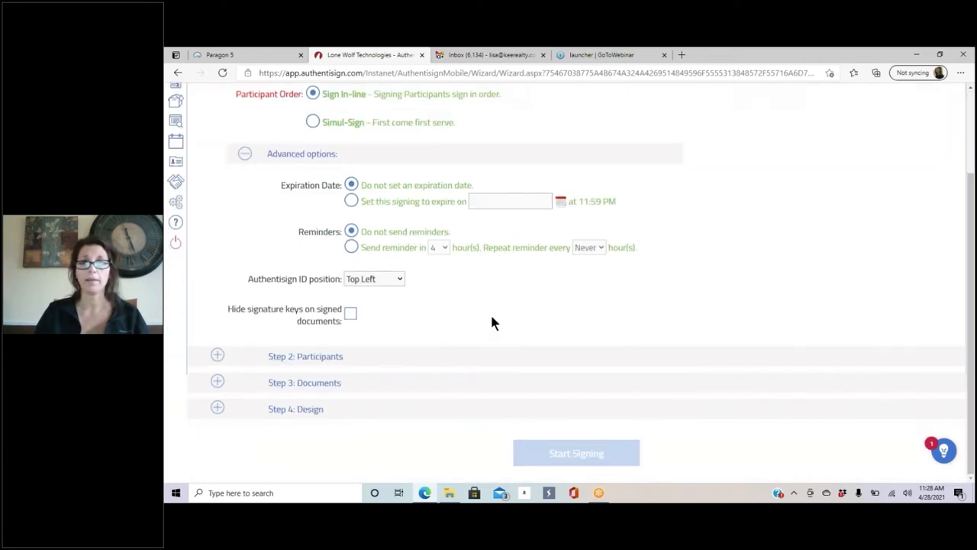
left_click(351, 248)
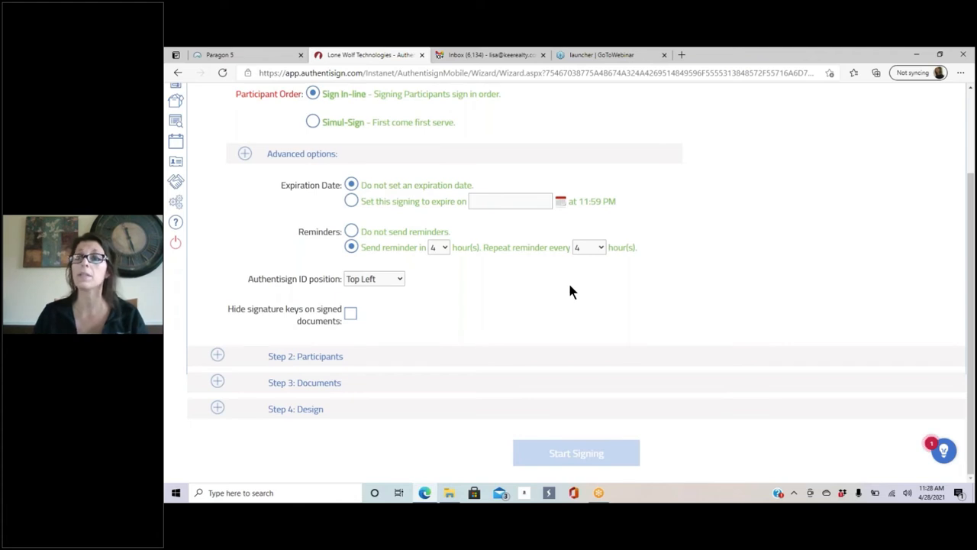
Step: Keep both reminder intervals at 4 hours and set the Authentisign ID position to Bottom Left
left_click(445, 249)
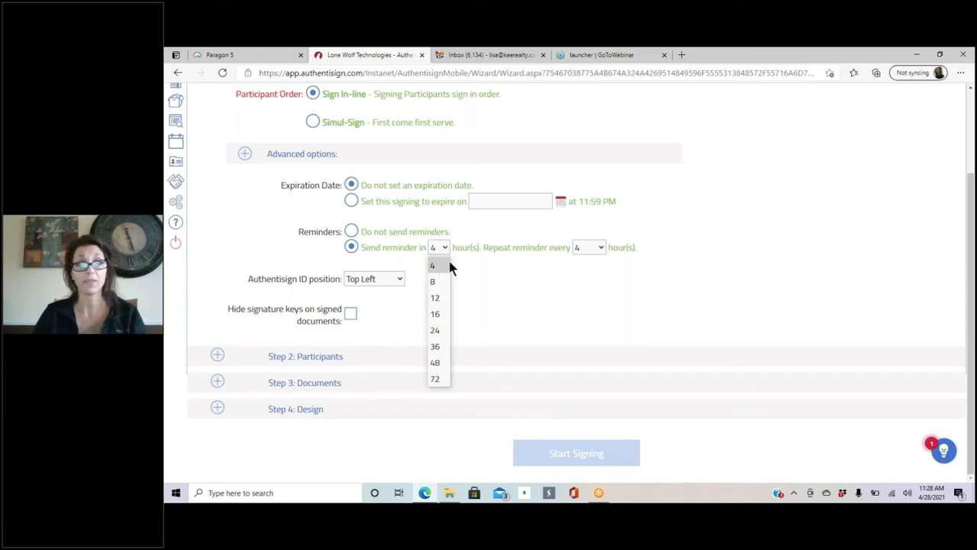
left_click(523, 265)
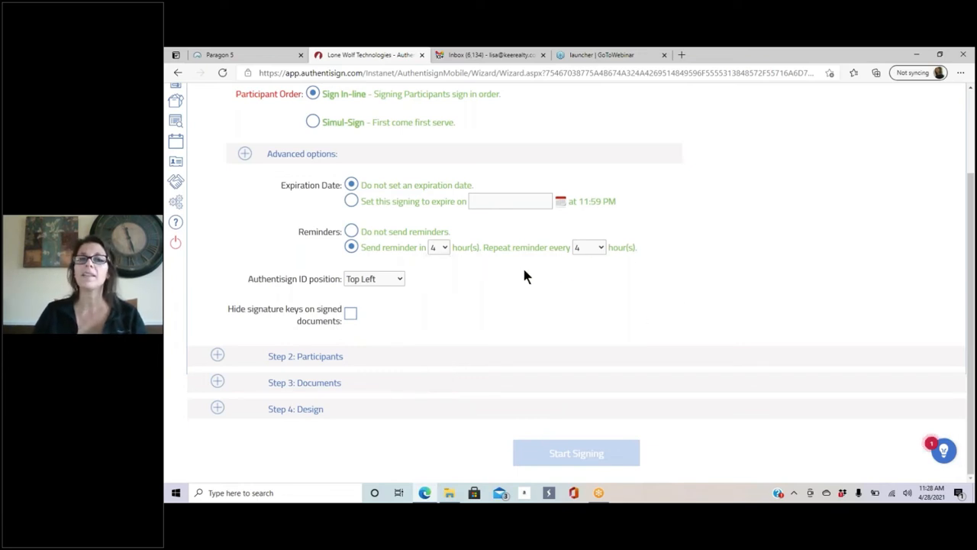
left_click(592, 243)
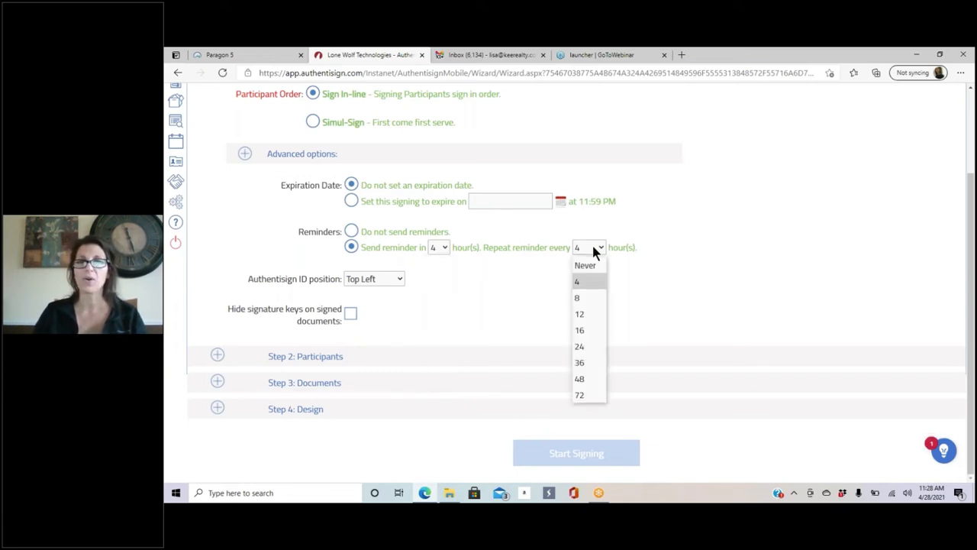
left_click(598, 282)
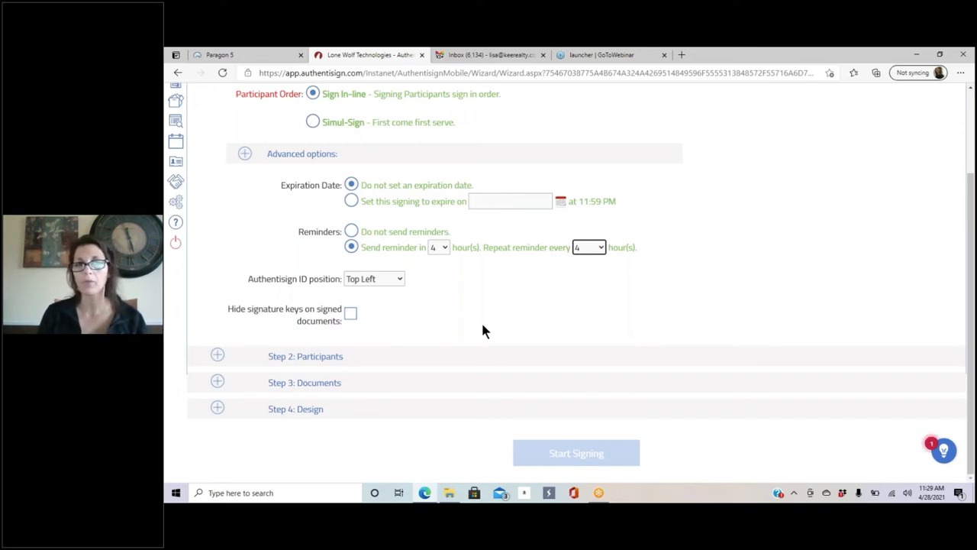
left_click(371, 281)
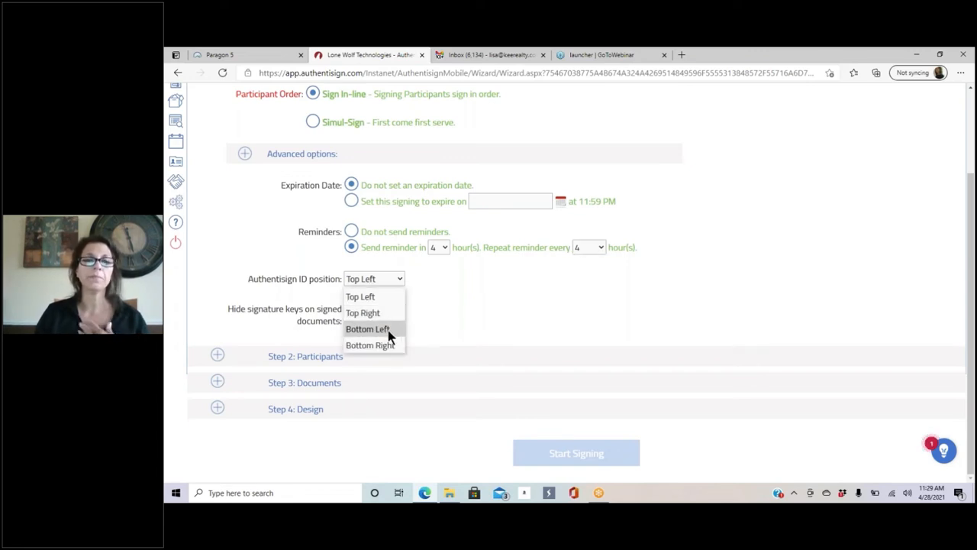
left_click(369, 328)
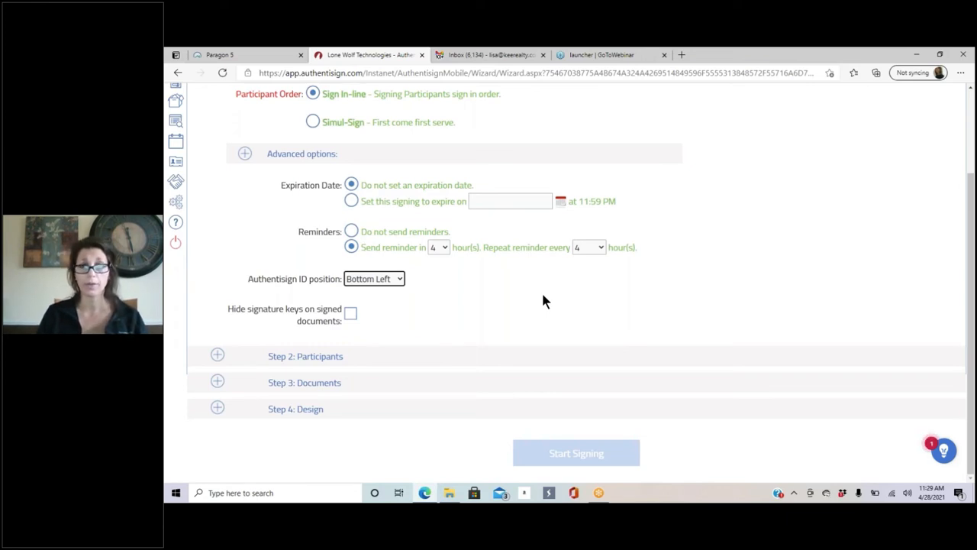
Step: Expand Step 2: Participants and tick the first buyer as a Remote Signer
left_click(217, 356)
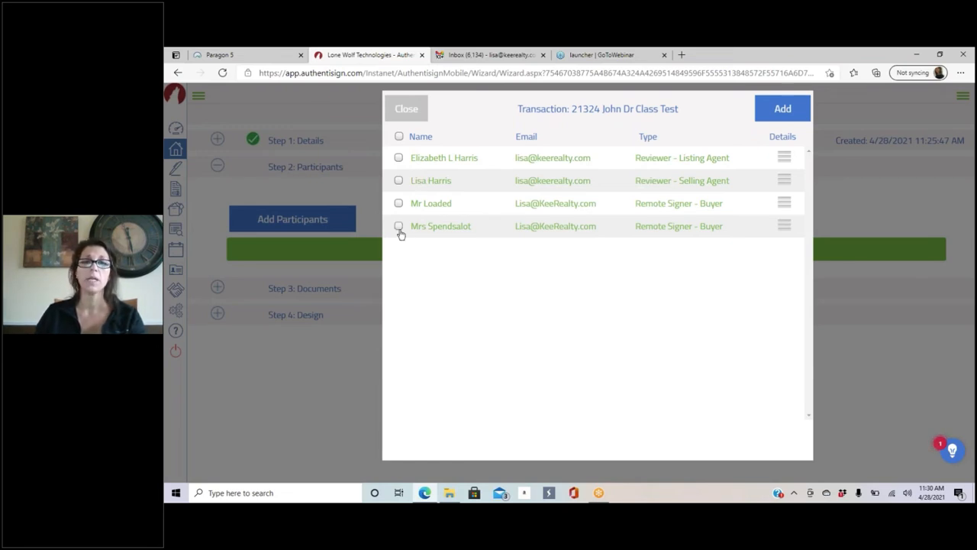
left_click(398, 204)
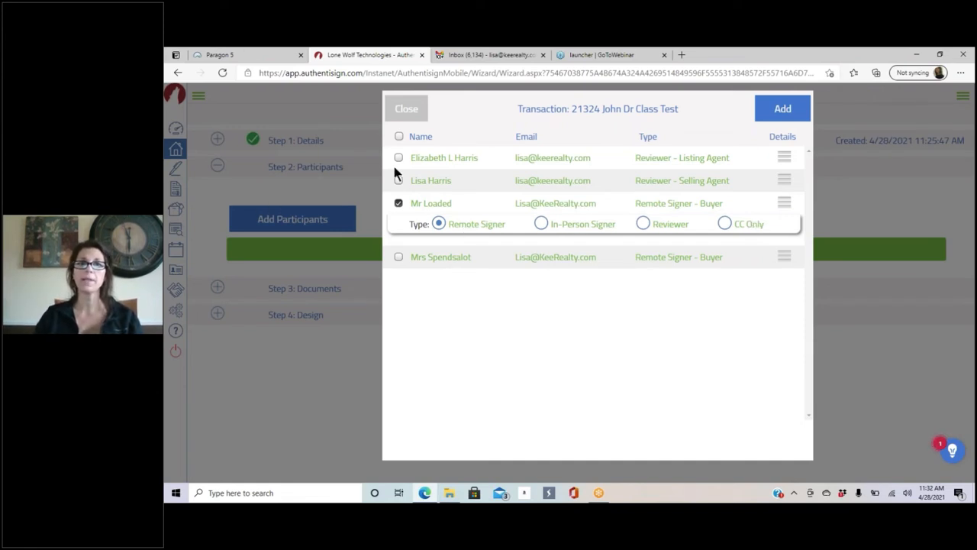
Step: Add the second buyer and the selling agent as Remote Signers, leaving out the listing agent
left_click(398, 257)
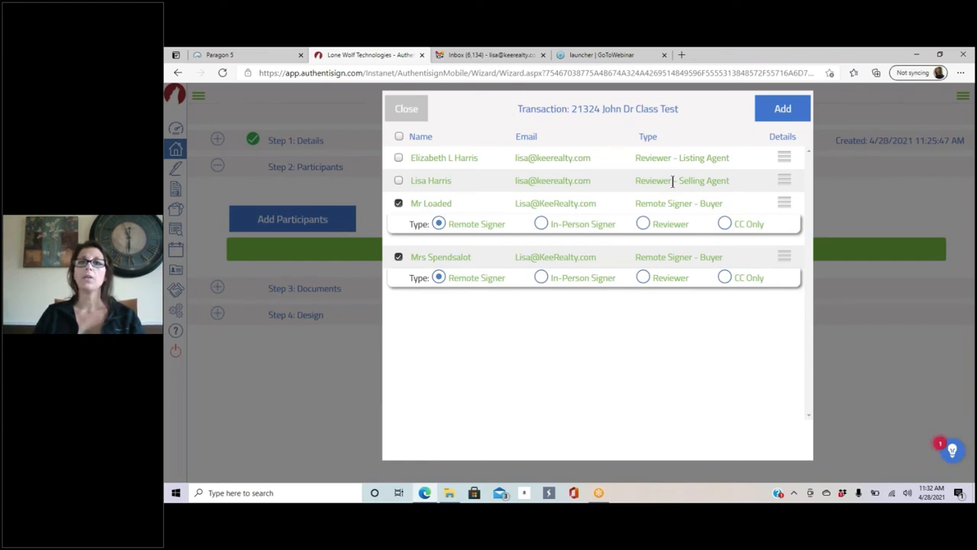
left_click(398, 181)
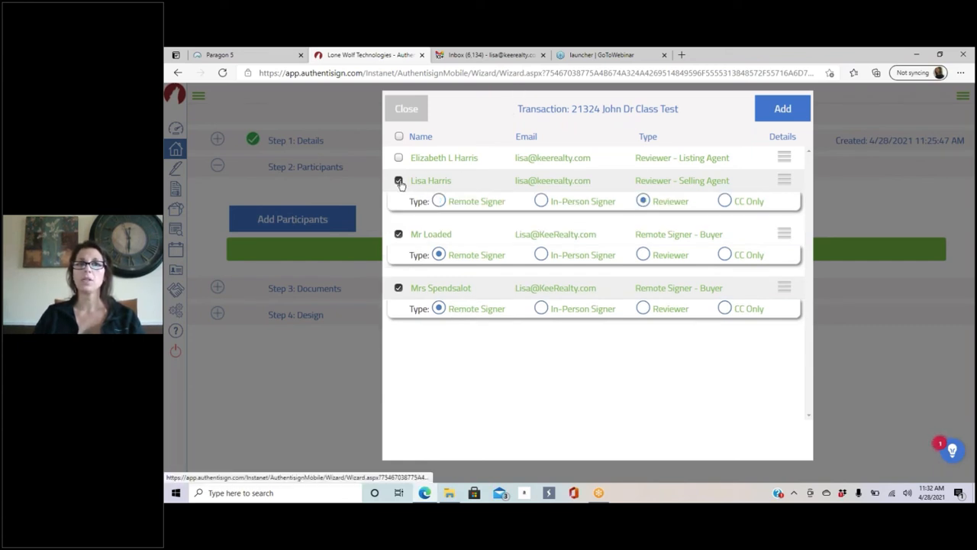
left_click(439, 201)
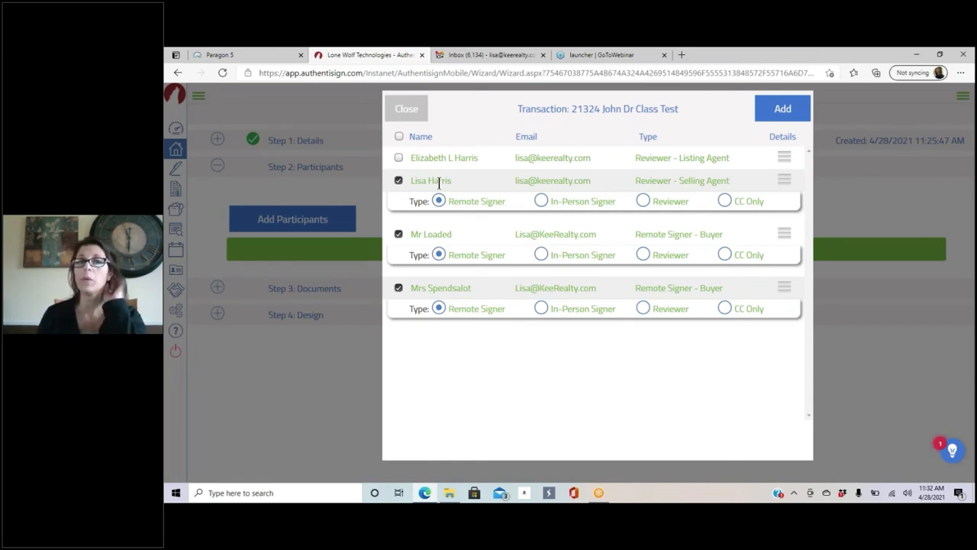
left_click(399, 157)
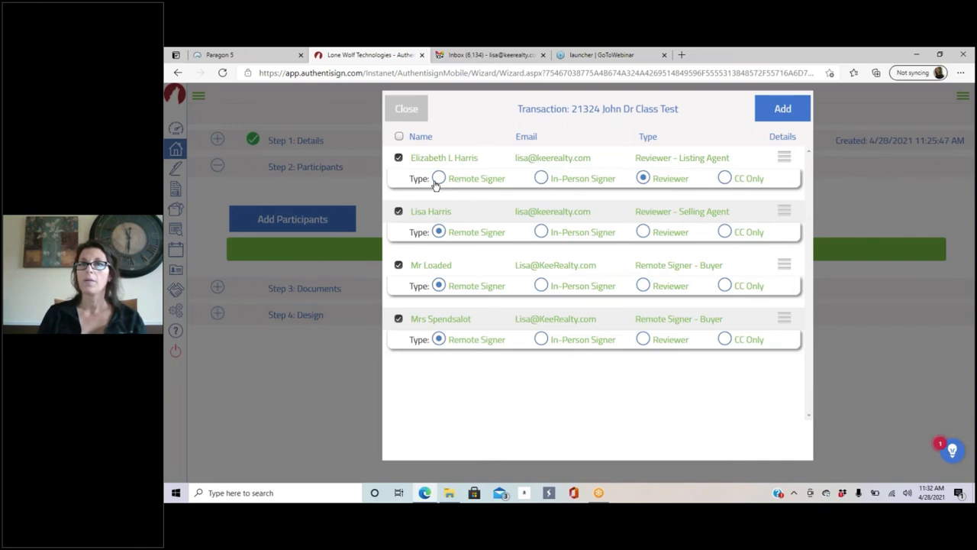
left_click(399, 159)
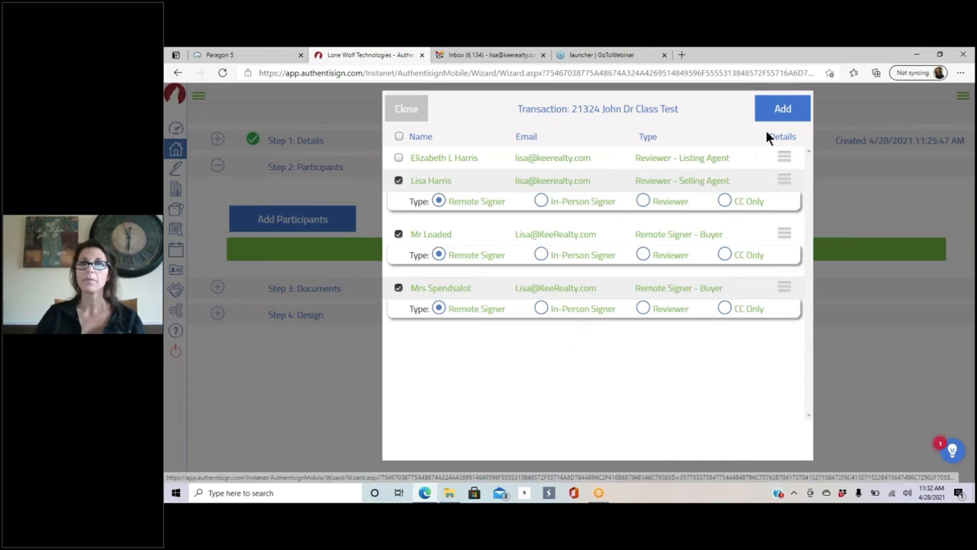
left_click(778, 111)
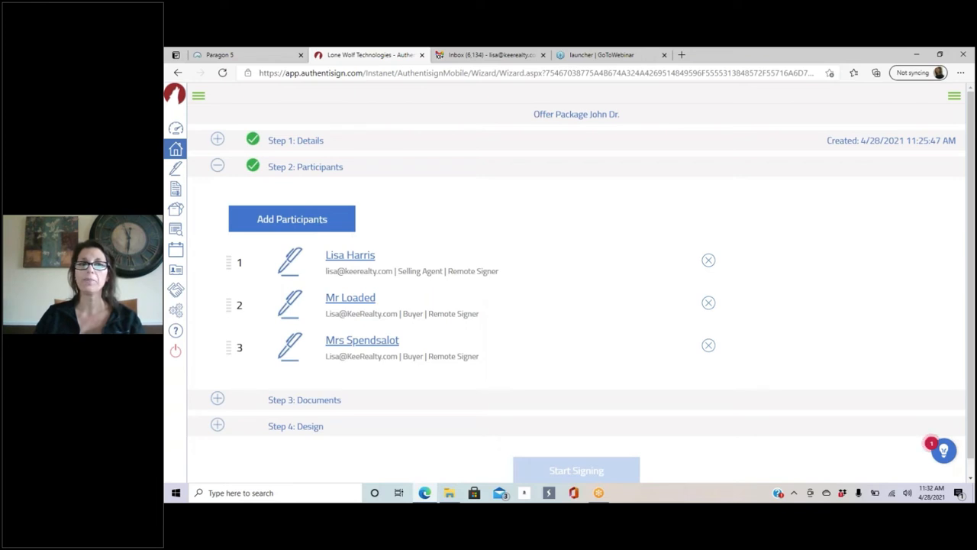
left_click(354, 260)
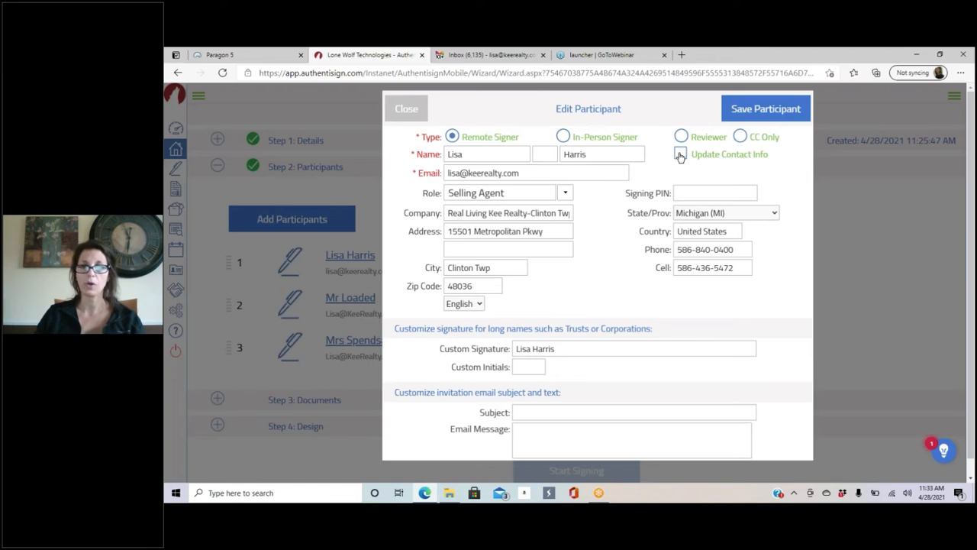
left_click(405, 108)
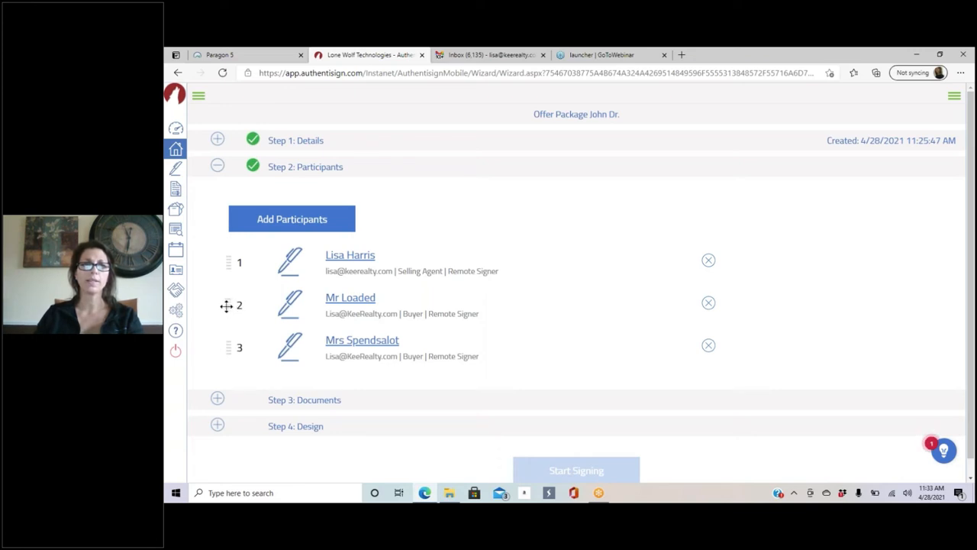
Step: Reorder signers so both buyers precede the selling agent, then start adding documents in Step 3
left_click_drag(226, 305, 234, 255)
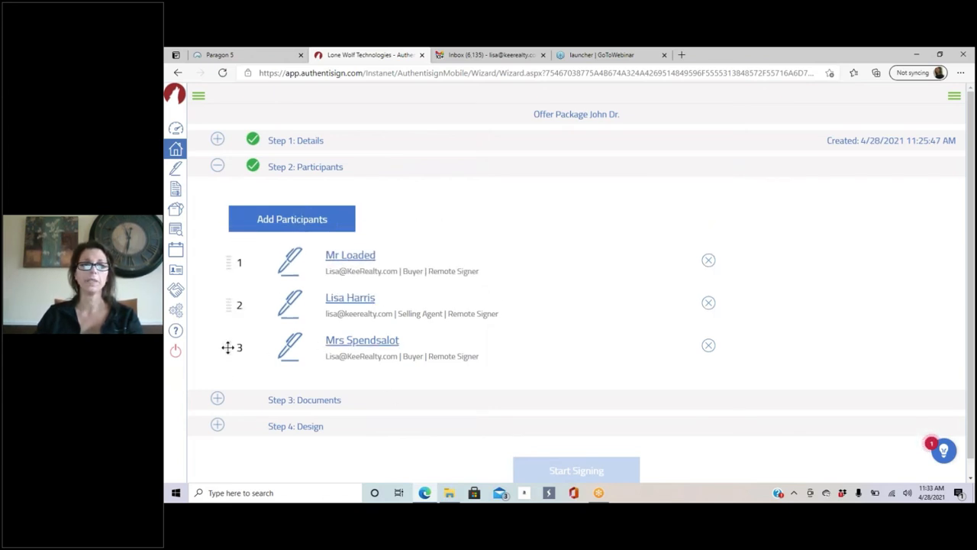
left_click_drag(227, 347, 227, 305)
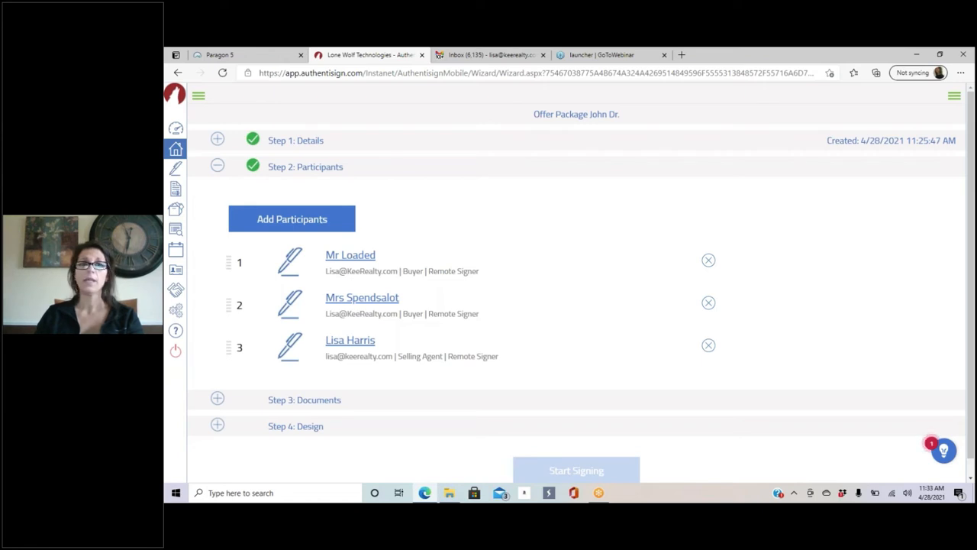
left_click(303, 220)
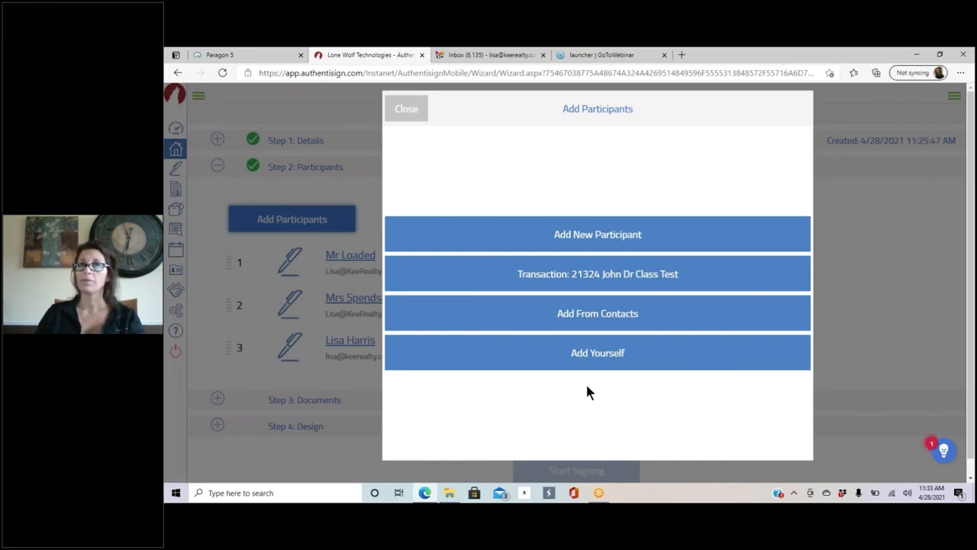
left_click(411, 111)
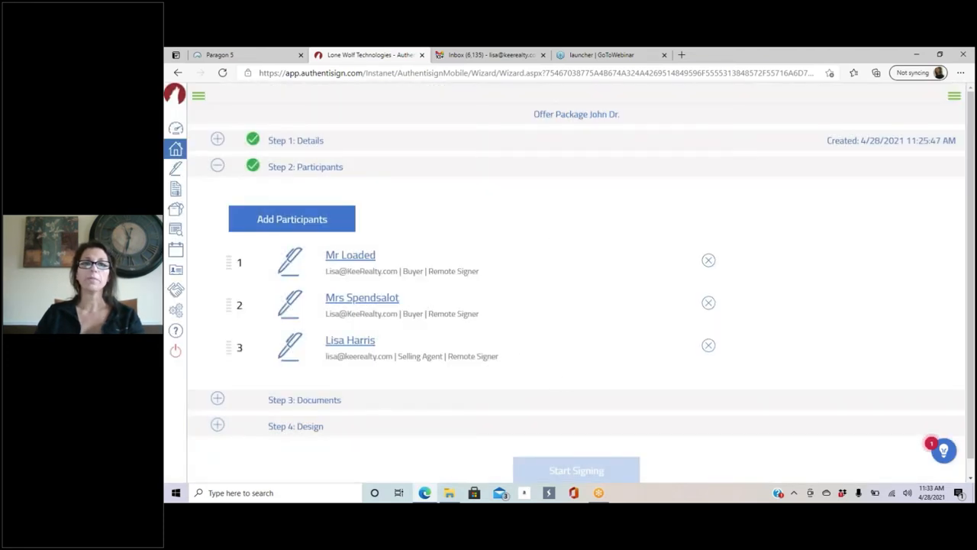
left_click(218, 399)
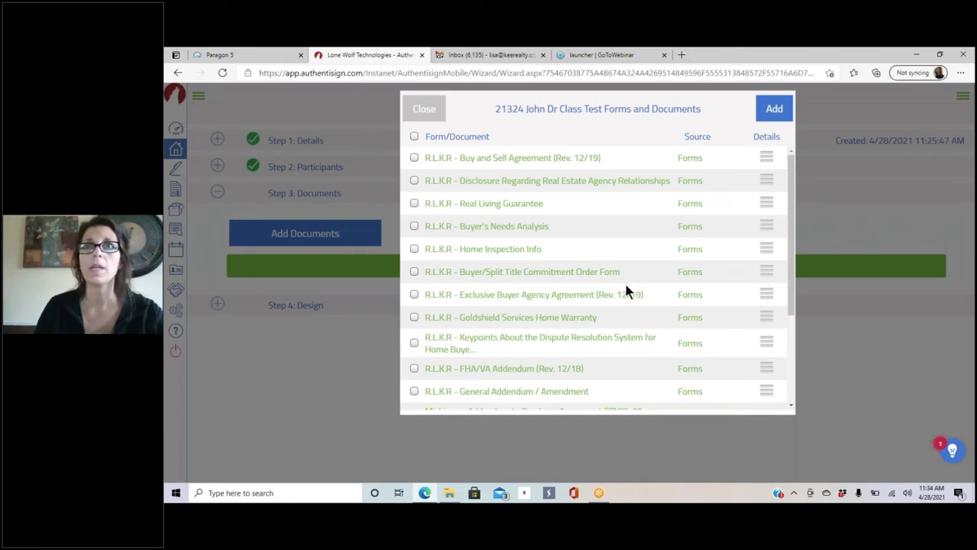
scroll(627, 284, "down", 3)
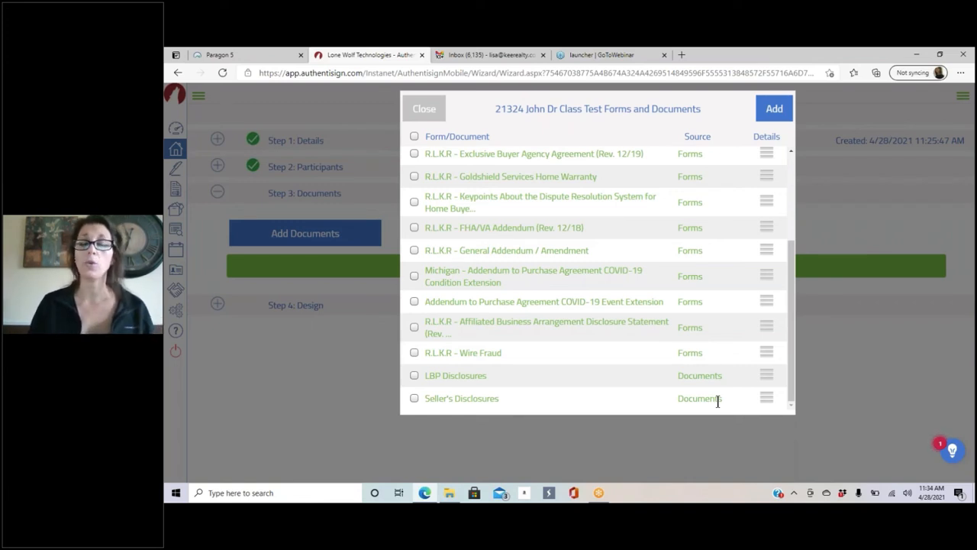
scroll(565, 244, "up", 1)
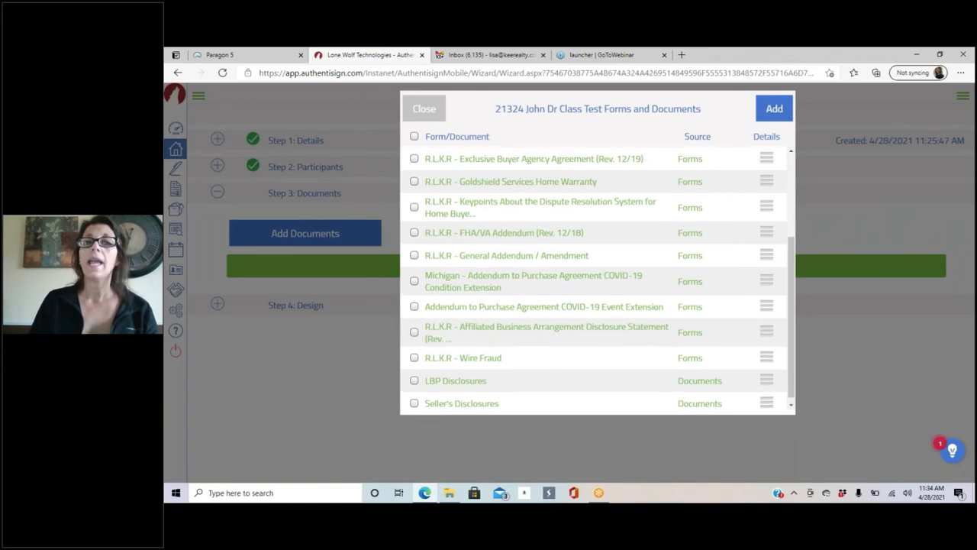
scroll(562, 196, "up", 3)
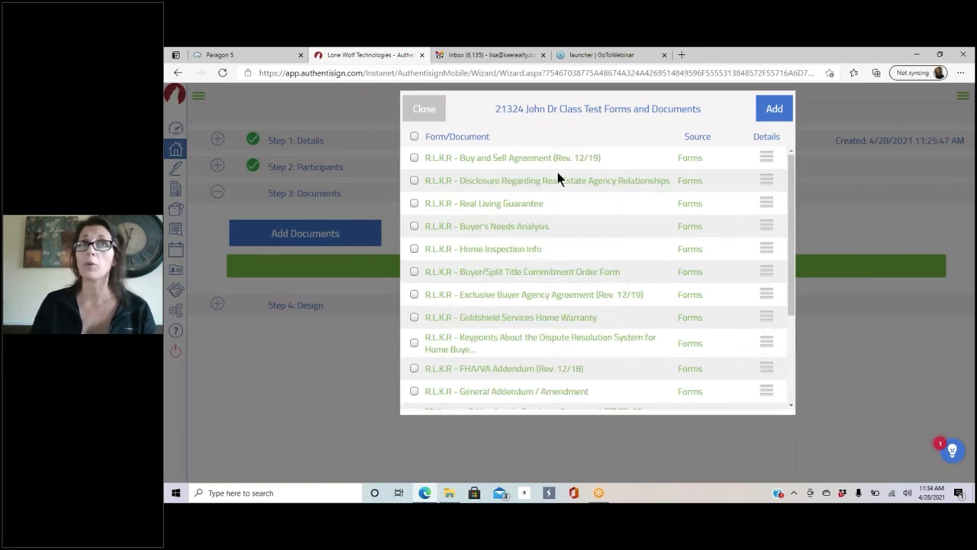
scroll(558, 172, "down", 3)
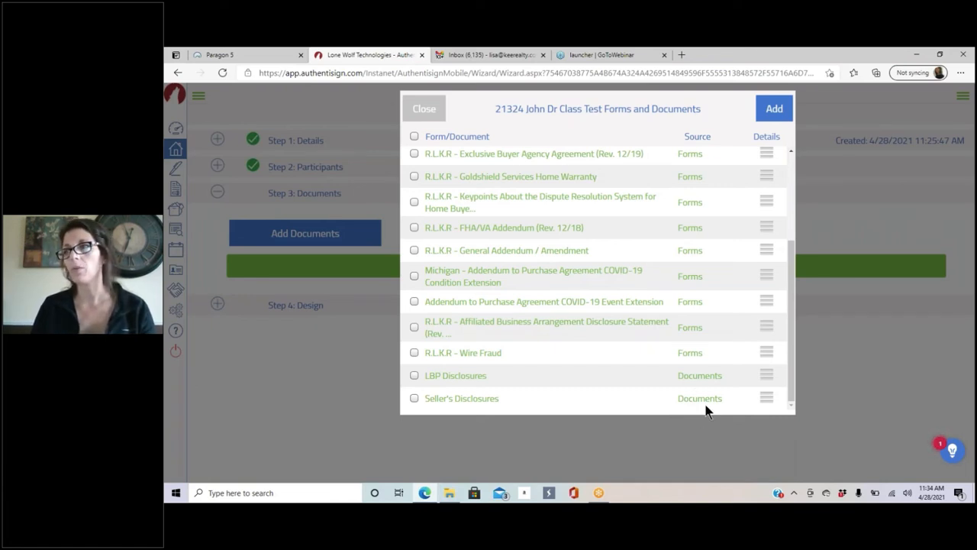
scroll(672, 369, "up", 3)
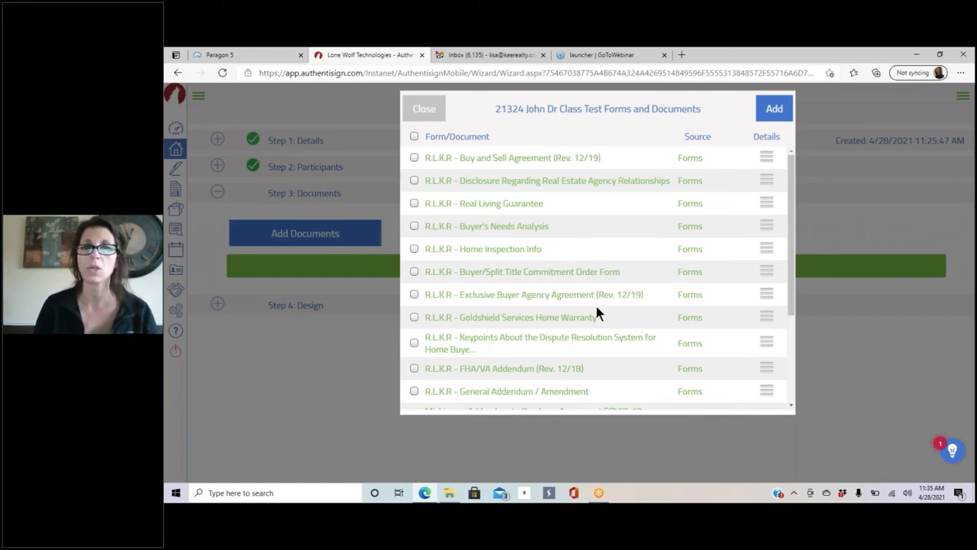
scroll(522, 283, "down", 1)
scroll(523, 282, "up", 1)
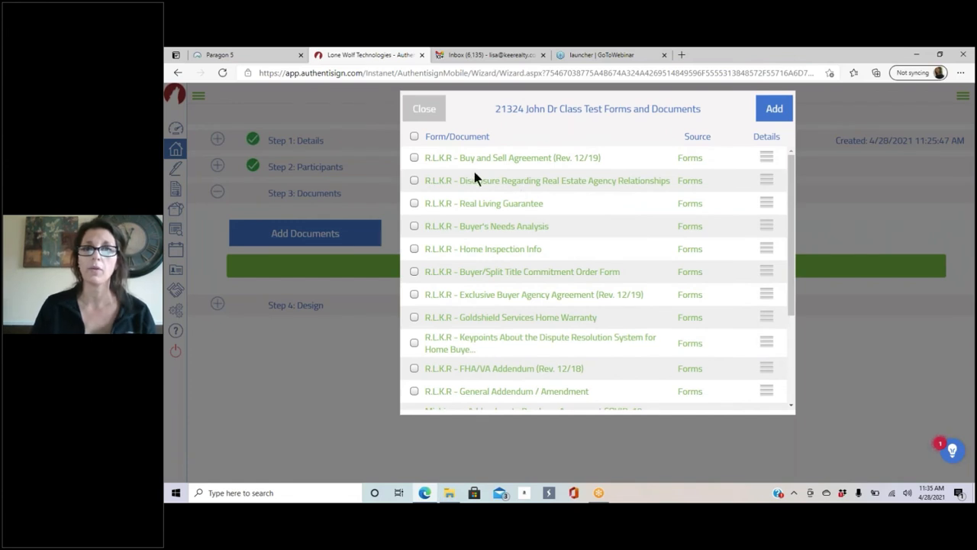
Step: Add Buy and Sell Agreement, agency disclosure, Real Living Guarantee, Wire Fraud, COVID-19 addendum, LBP and Seller's Disclosures
left_click(414, 158)
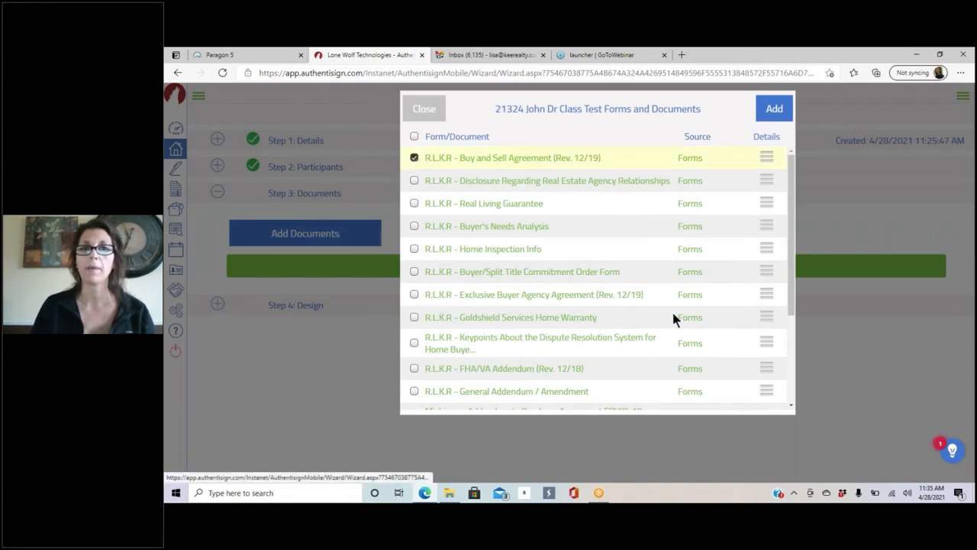
left_click(414, 180)
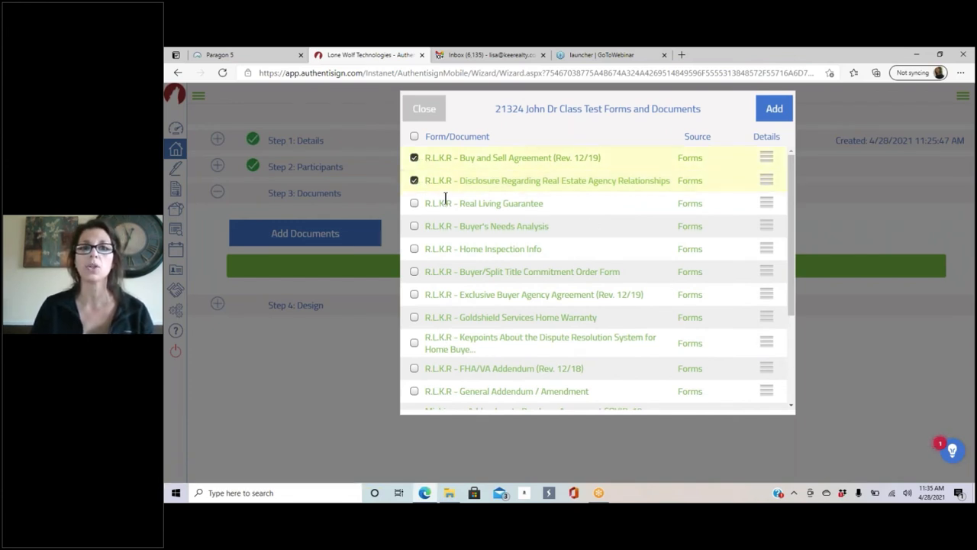
left_click(414, 204)
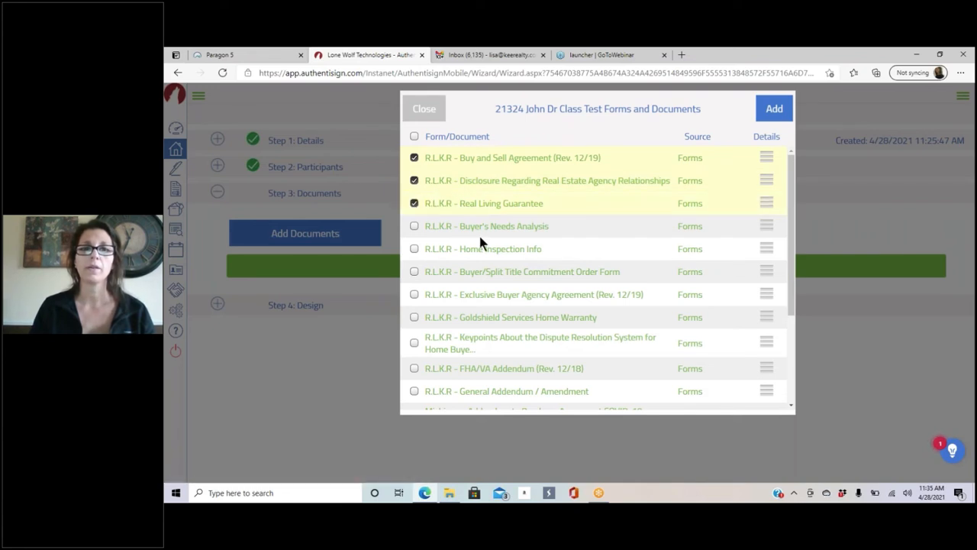
scroll(466, 256, "down", 5)
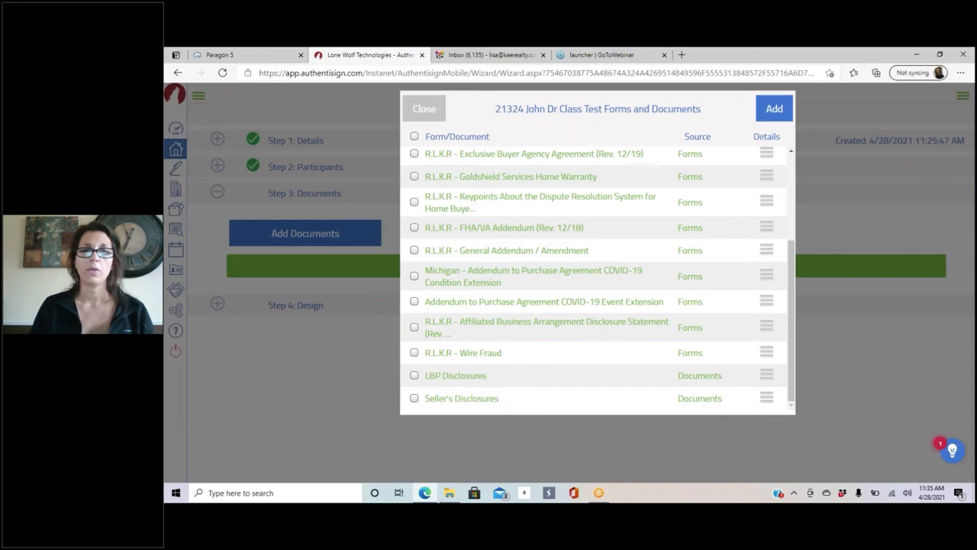
left_click(414, 353)
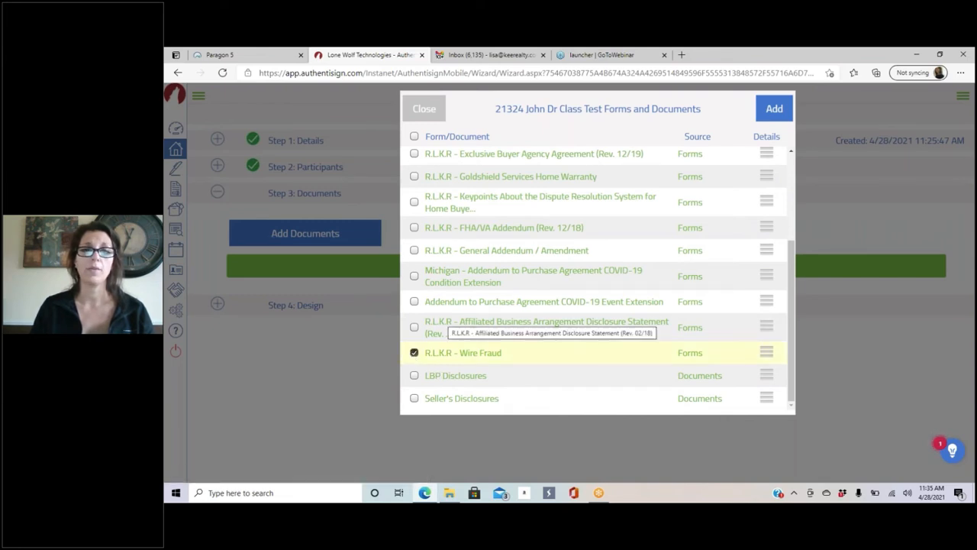
left_click(414, 302)
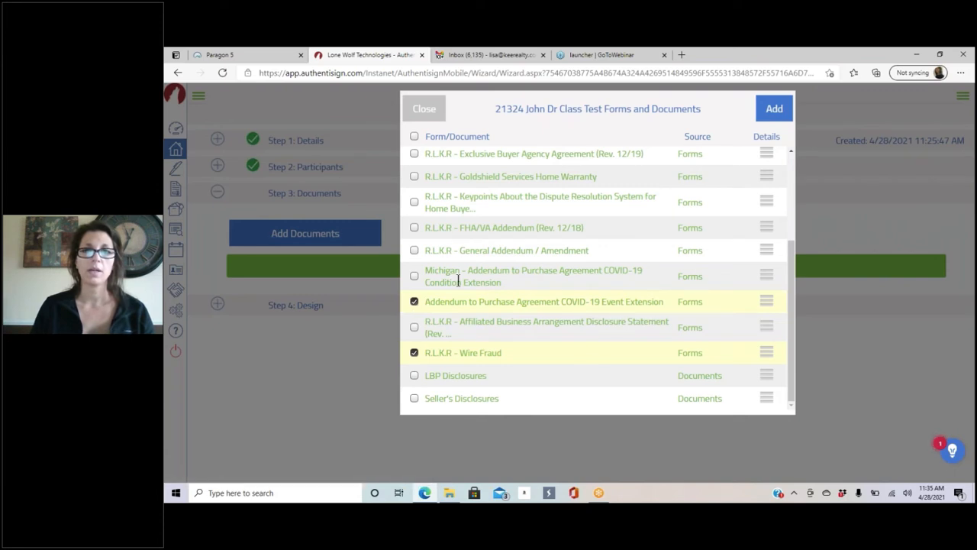
left_click(415, 376)
left_click(415, 399)
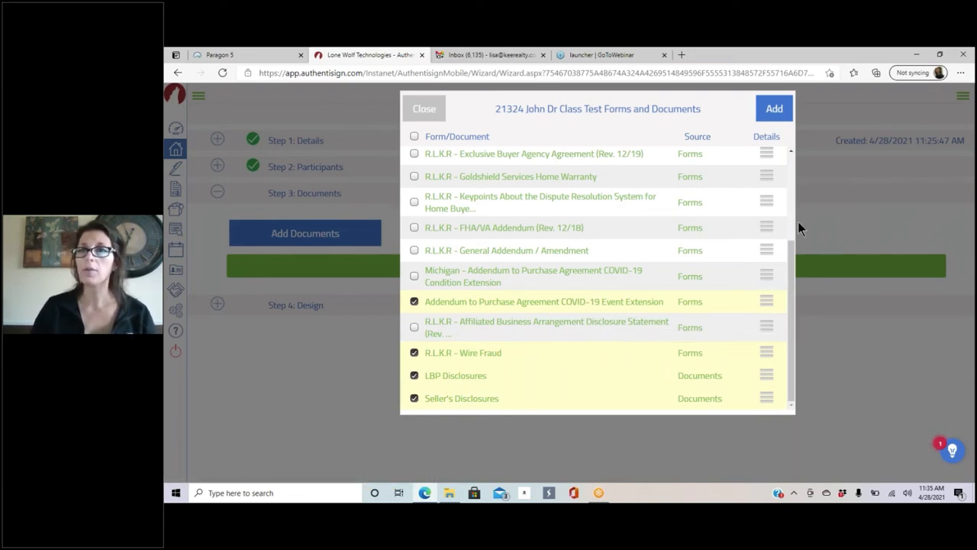
left_click(775, 110)
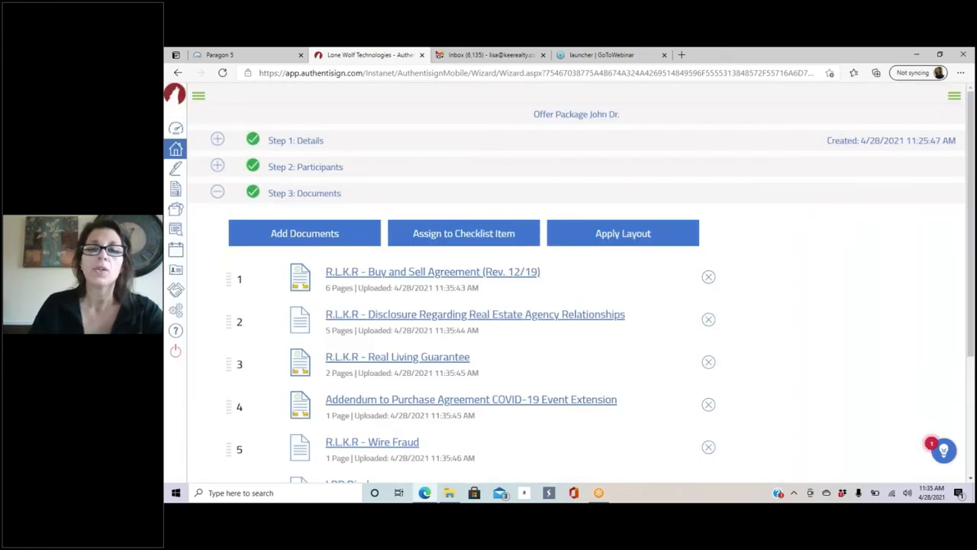
Step: Scroll down the documents step and open Apply Layout to list the package's seven documents
scroll(754, 207, "down", 3)
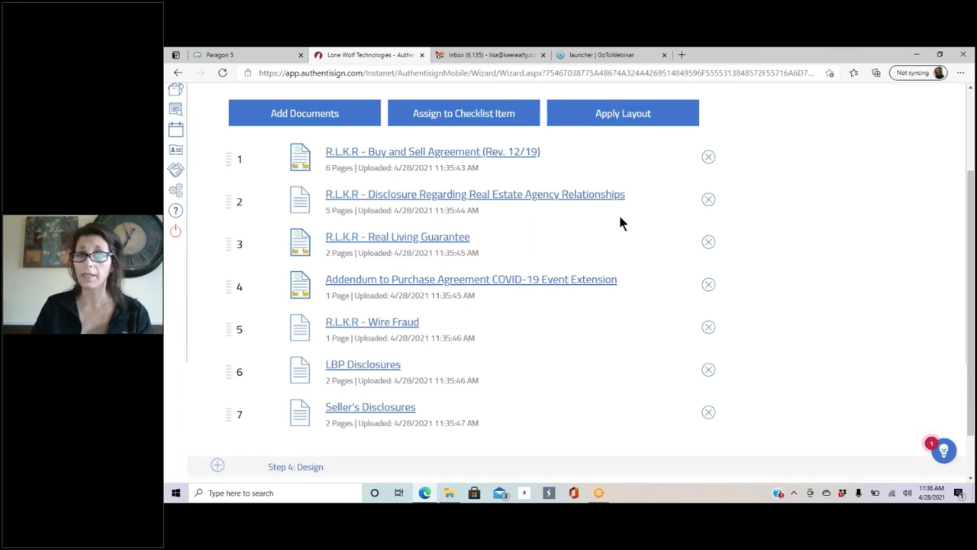
left_click(632, 116)
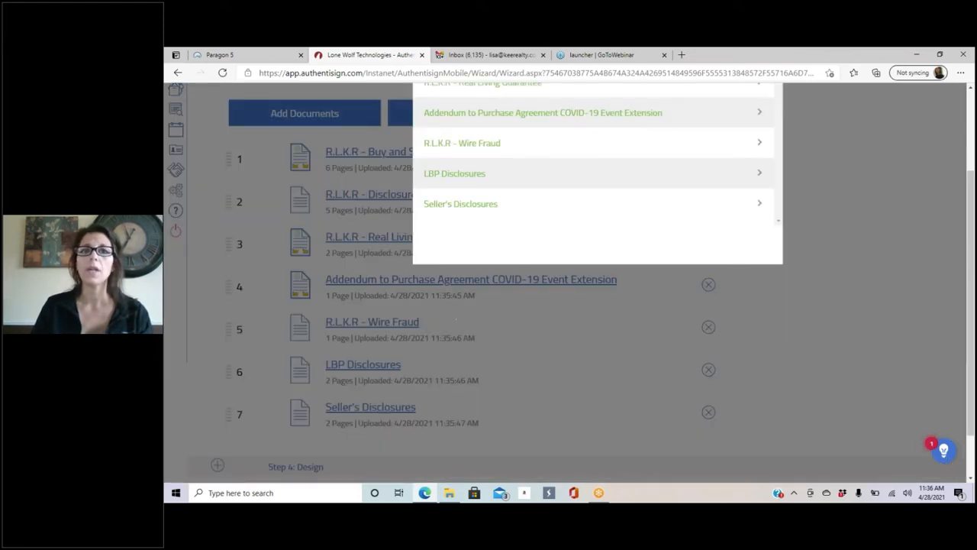
Step: Apply the R.L.K.R - Buyer Disclosure agency relationships layout to the agency disclosure, keeping the existing signer mappings
scroll(598, 211, "up", 3)
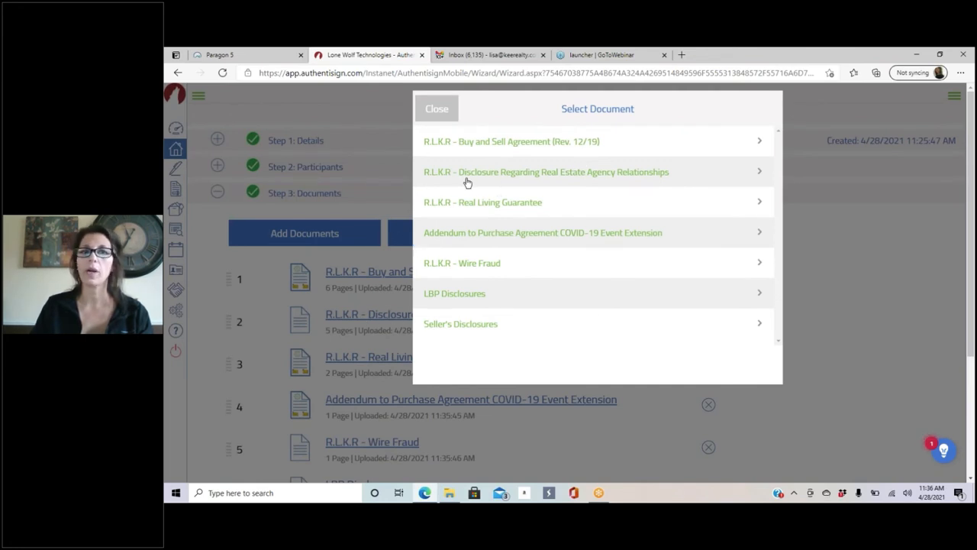
left_click(528, 173)
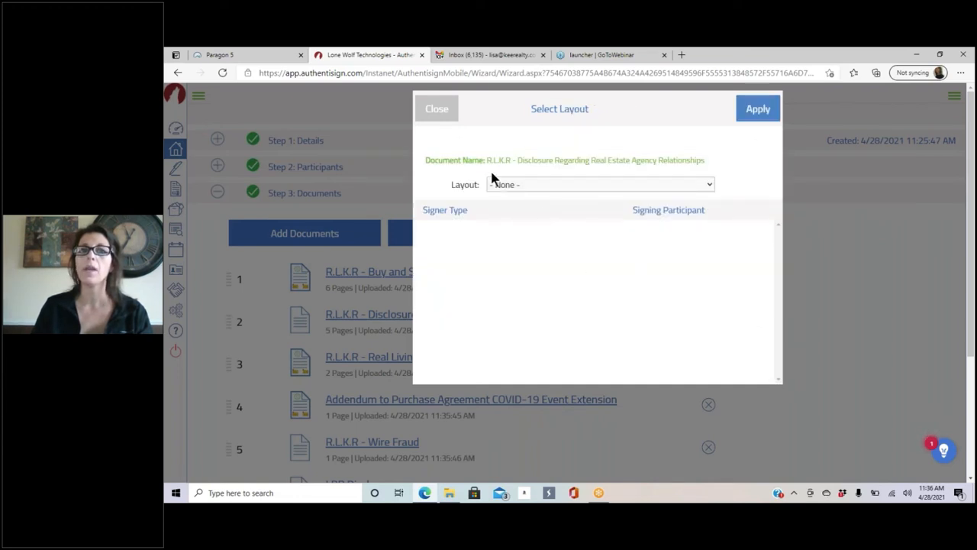
left_click(574, 185)
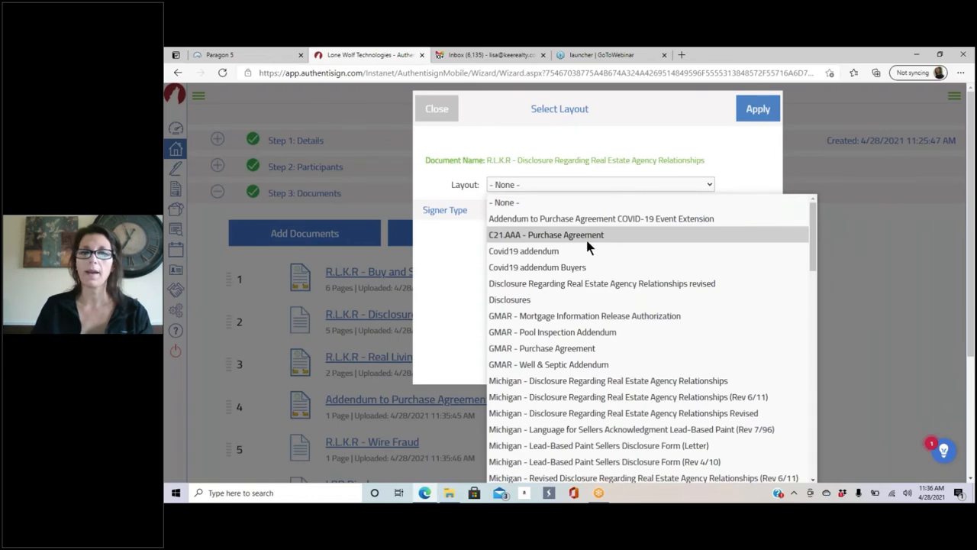
scroll(586, 238, "down", 6)
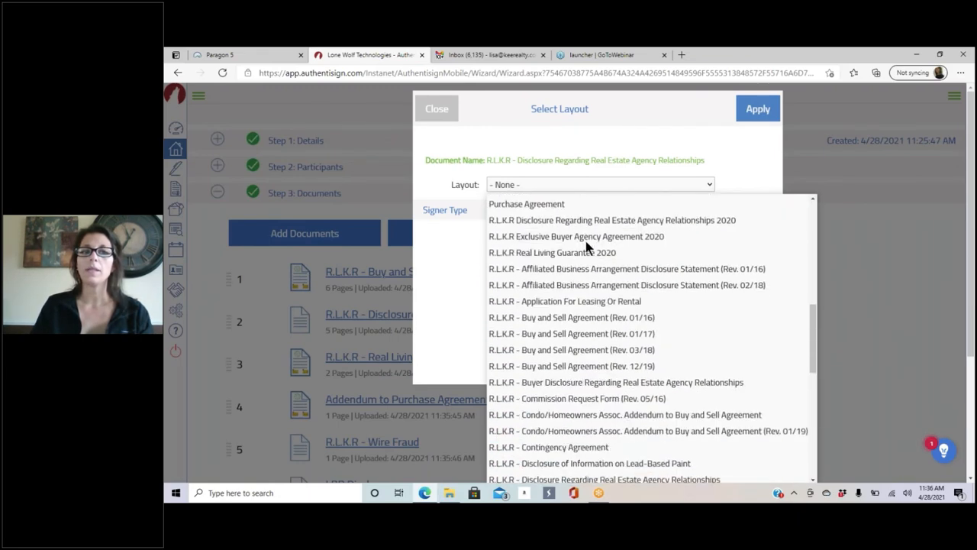
scroll(586, 242, "down", 3)
scroll(691, 275, "up", 4)
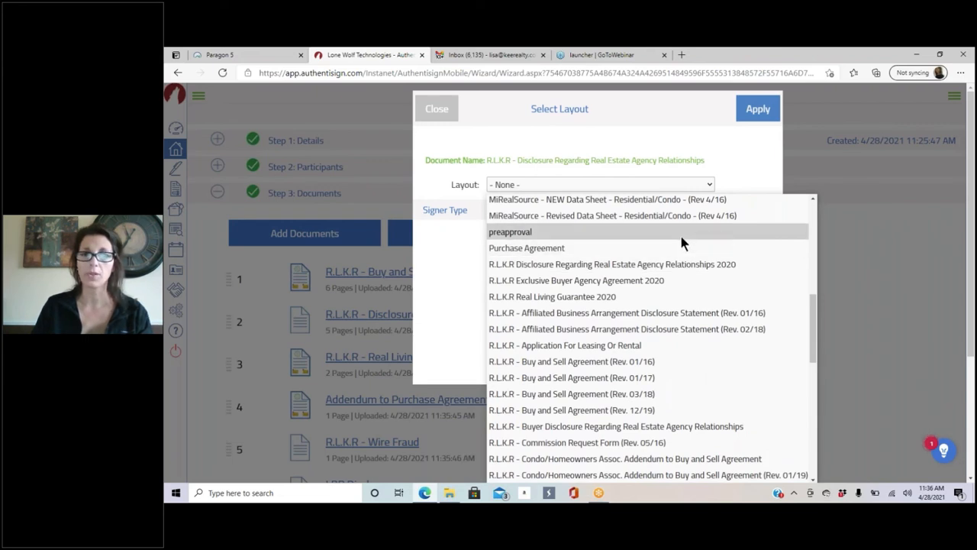
scroll(682, 242, "down", 1)
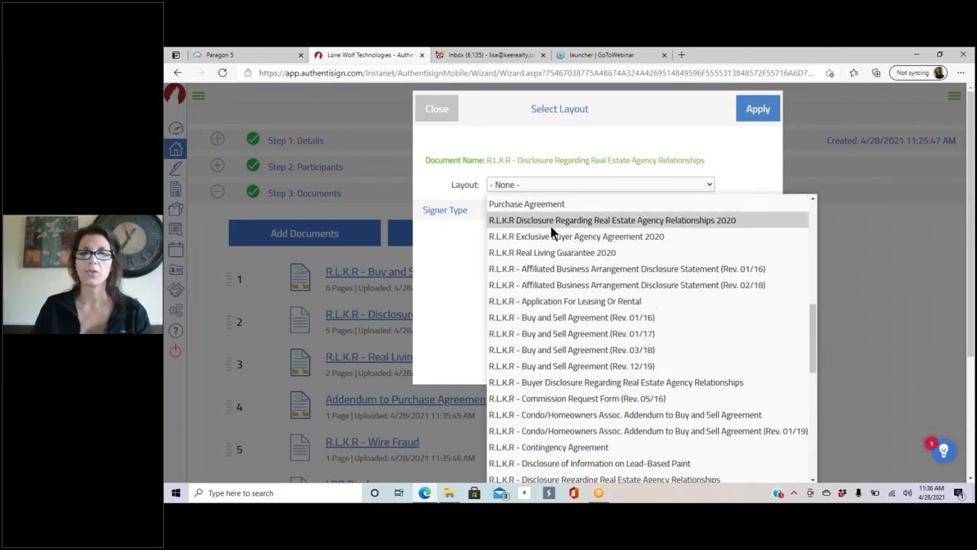
scroll(549, 228, "down", 2)
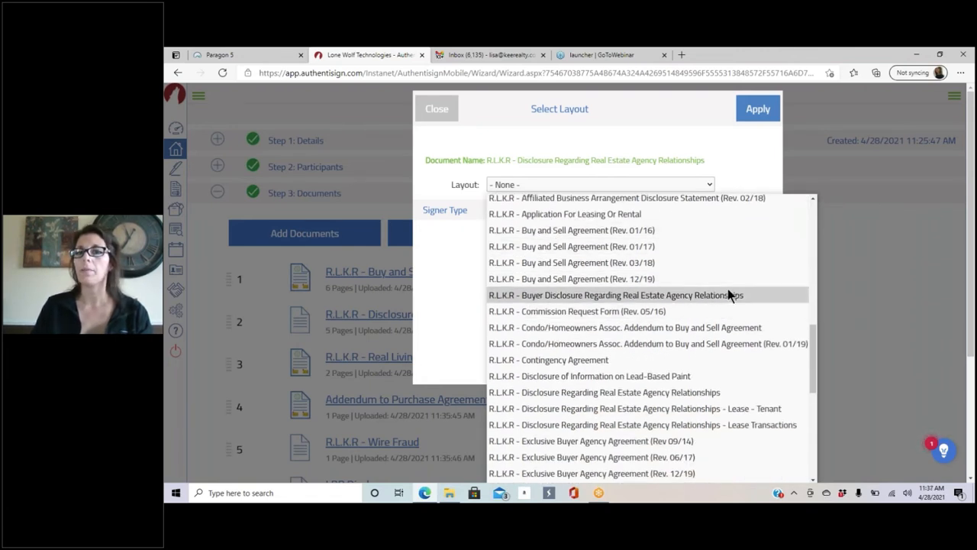
left_click(545, 298)
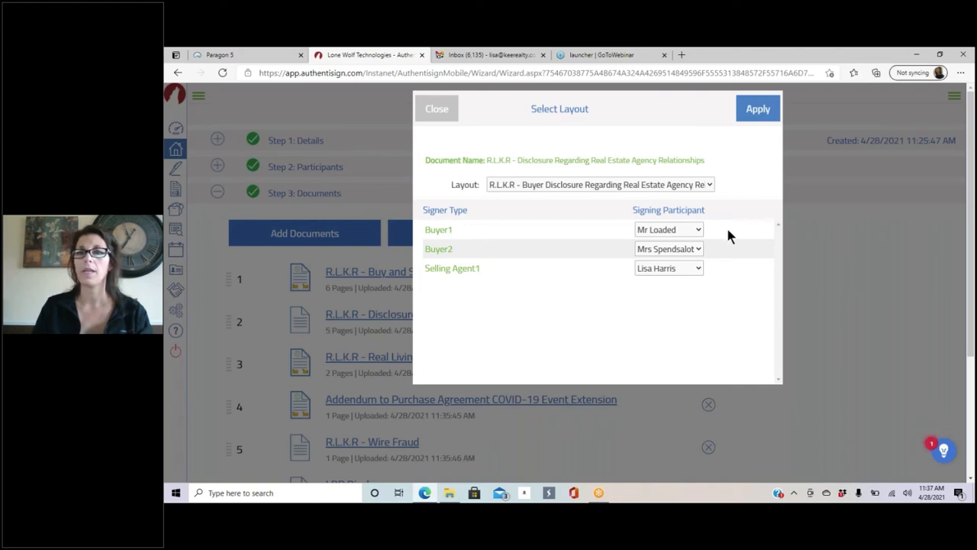
left_click(699, 230)
left_click(698, 228)
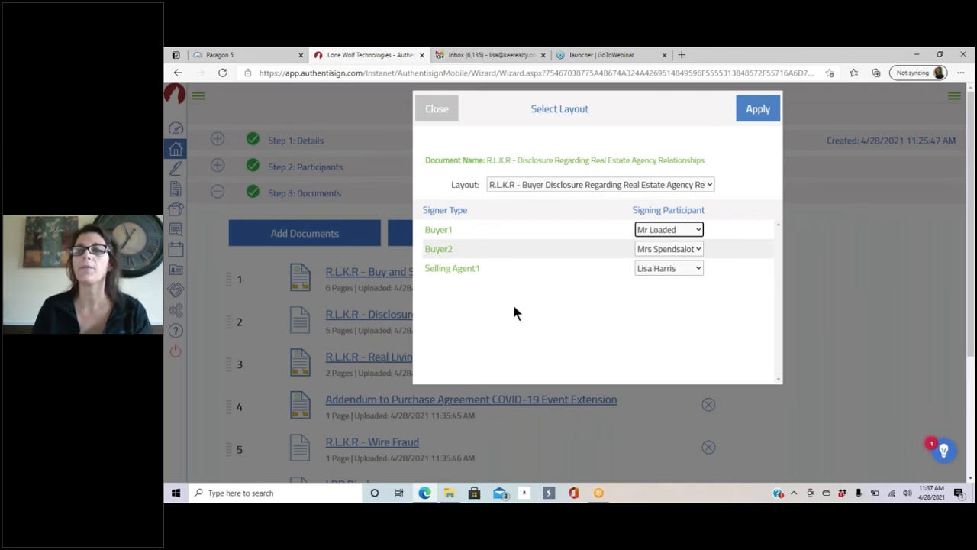
left_click(756, 108)
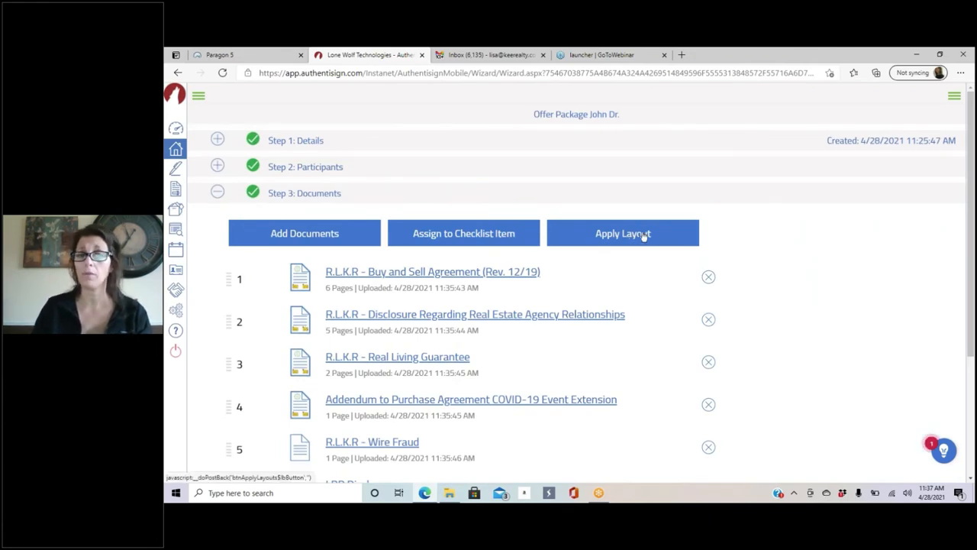
Step: Move Real Living Guarantee down to fifth place, below the COVID-19 addendum and Wire Fraud
scroll(684, 277, "down", 3)
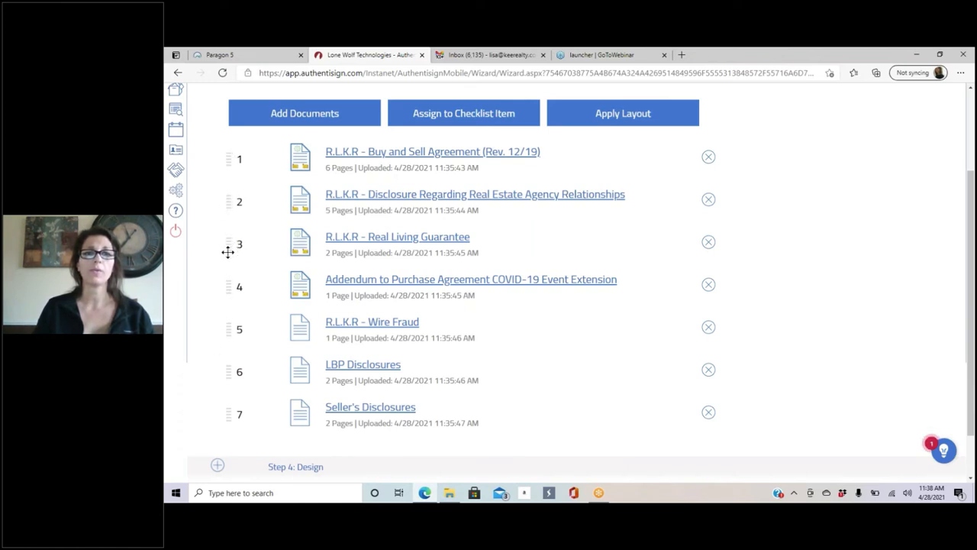
left_click_drag(227, 250, 233, 324)
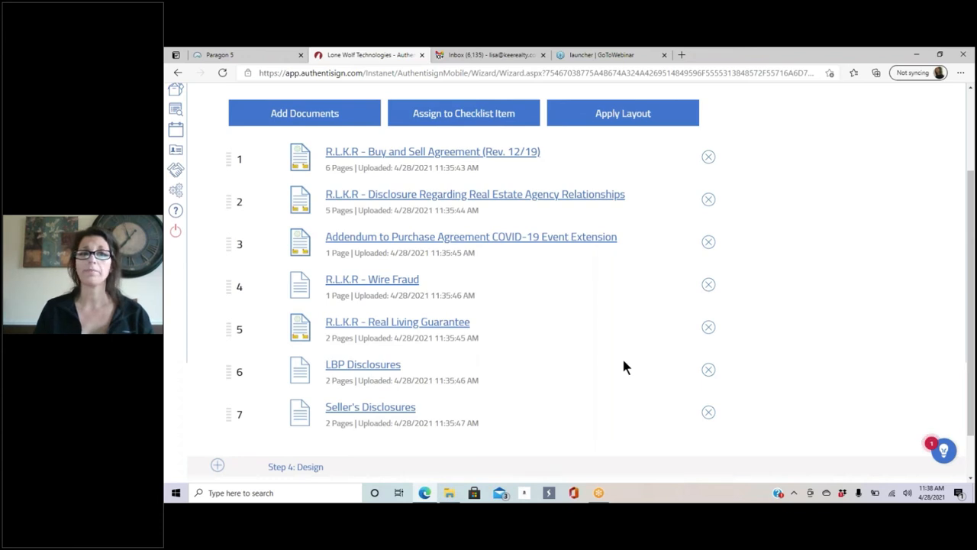
scroll(355, 237, "down", 1)
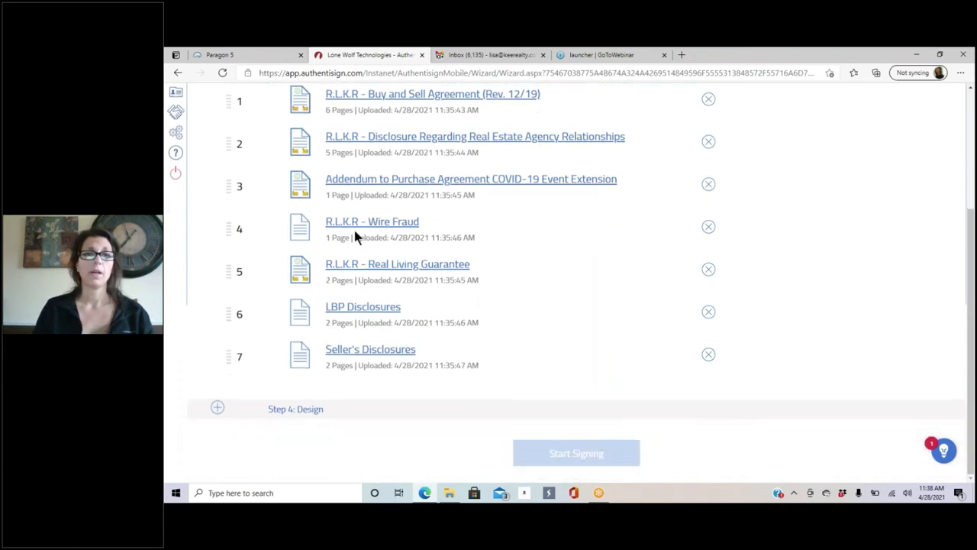
left_click(217, 409)
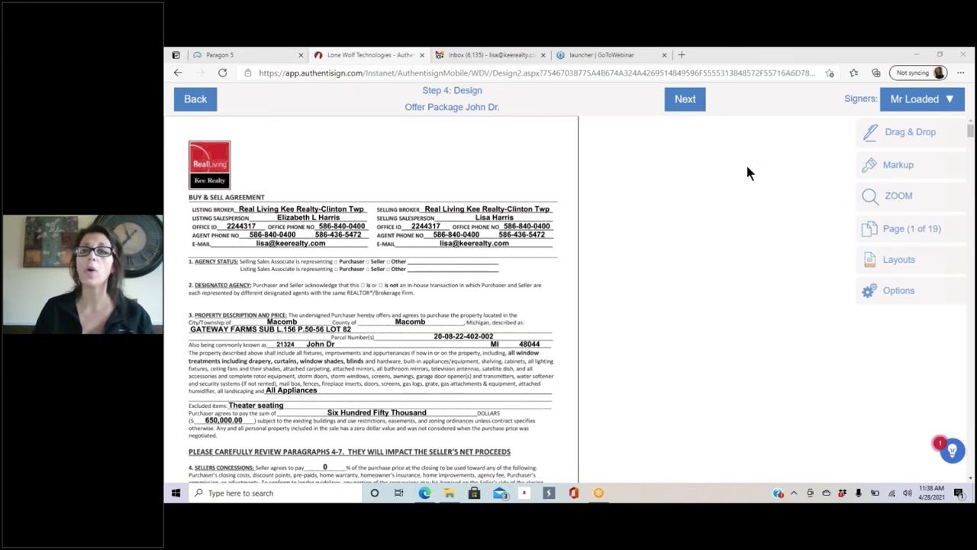
left_click(195, 100)
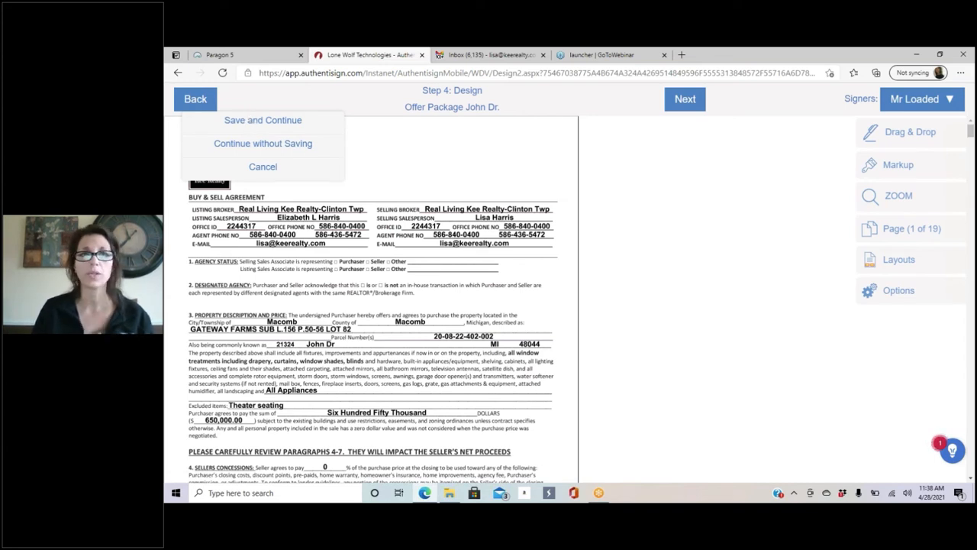
left_click(251, 121)
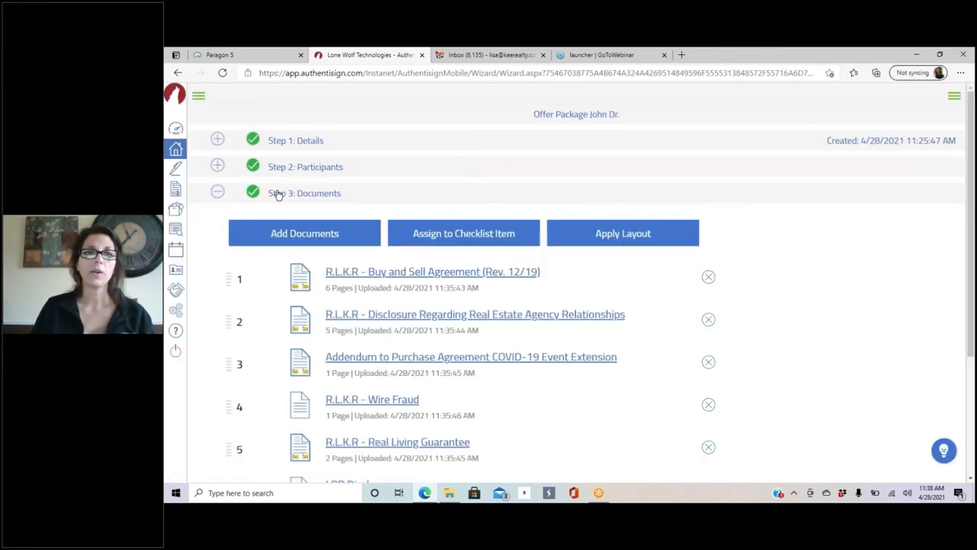
Step: Look through the transaction's forms list, add nothing, and return to the Add Documents choices
left_click(301, 236)
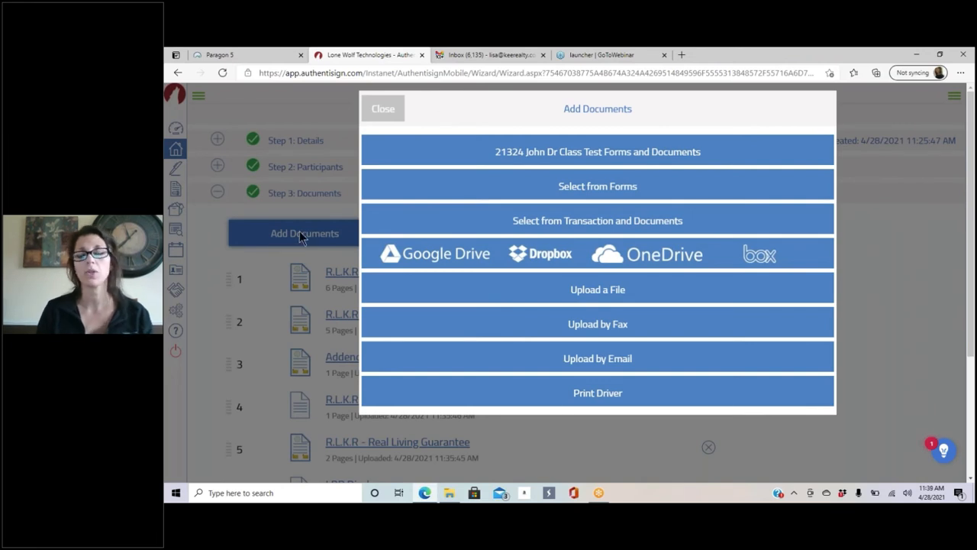
left_click(583, 153)
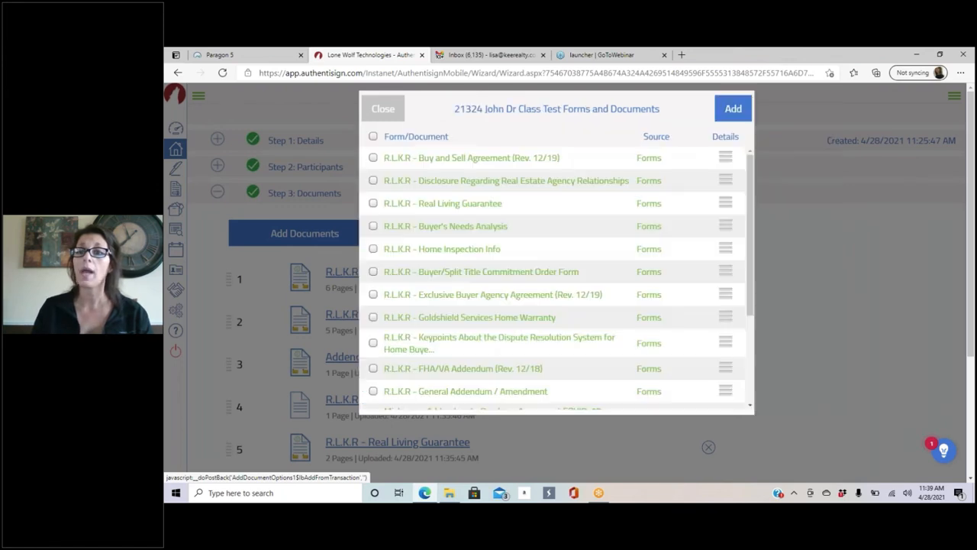
scroll(565, 200, "down", 10)
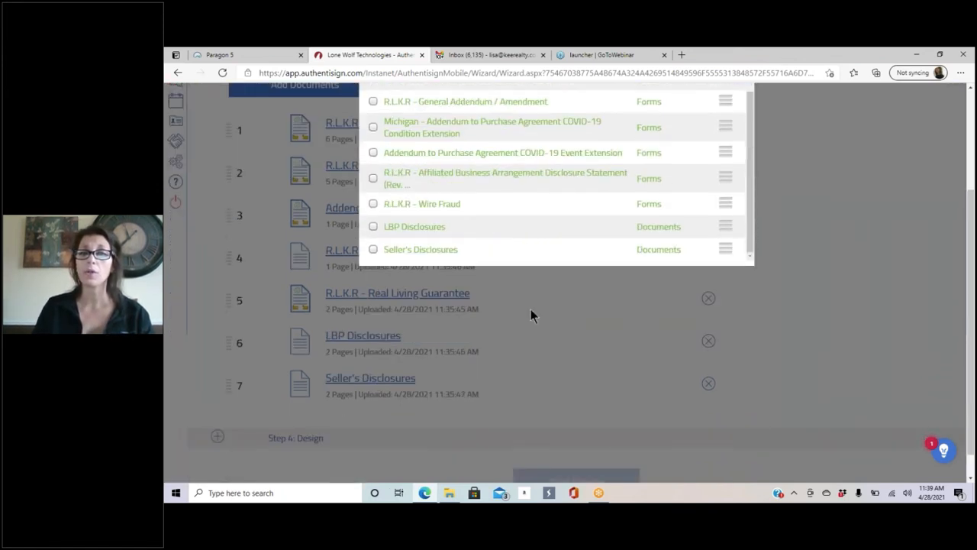
scroll(689, 203, "up", 10)
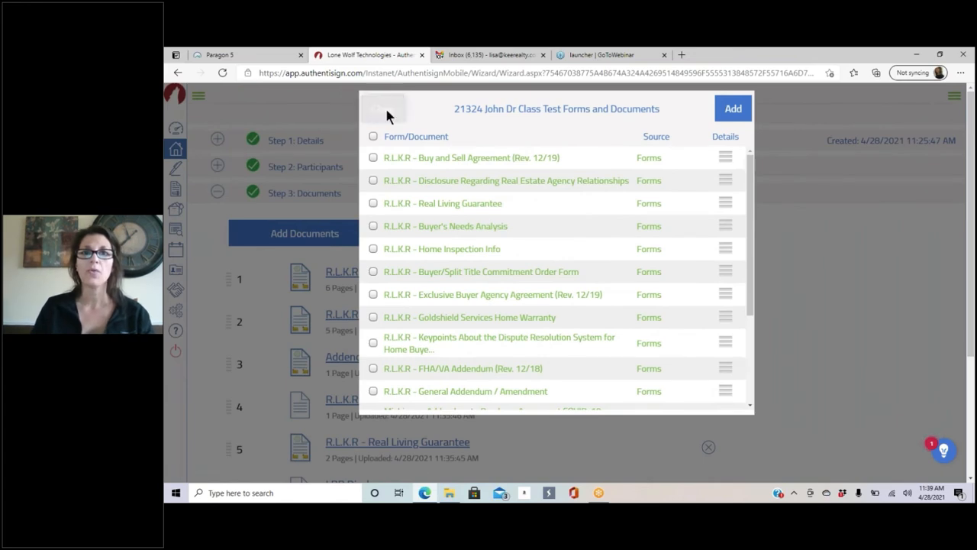
left_click(388, 110)
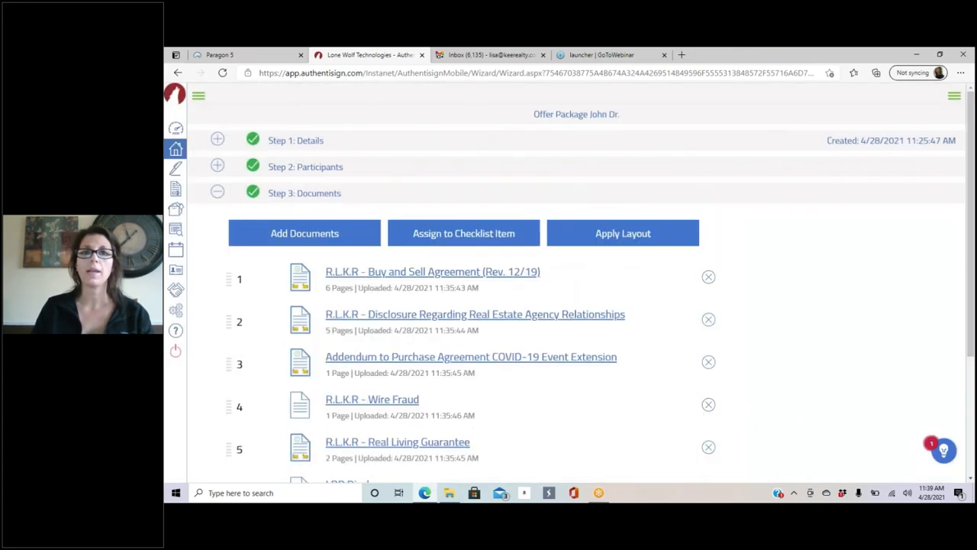
left_click(314, 233)
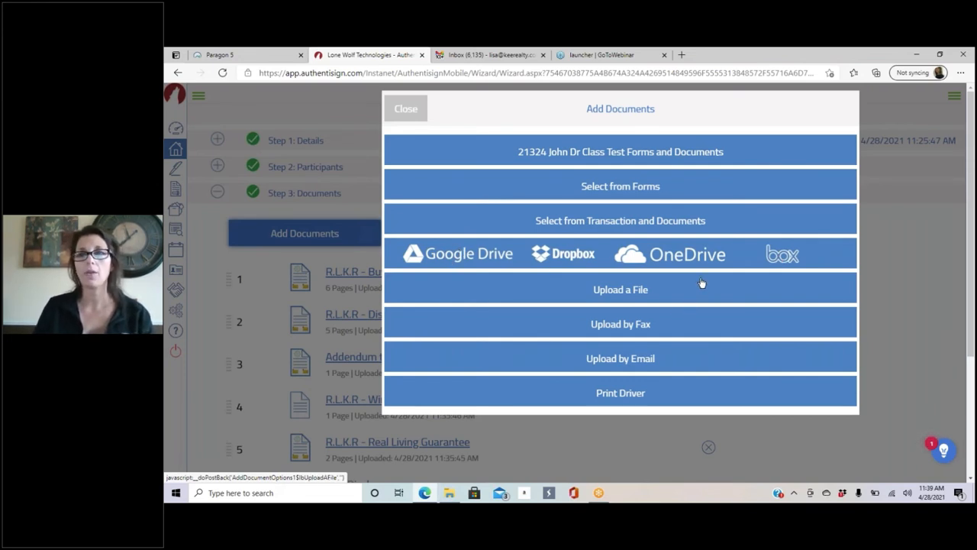
Step: Search the Downloads folder for 'preapp' and show the results as large icons
left_click(643, 291)
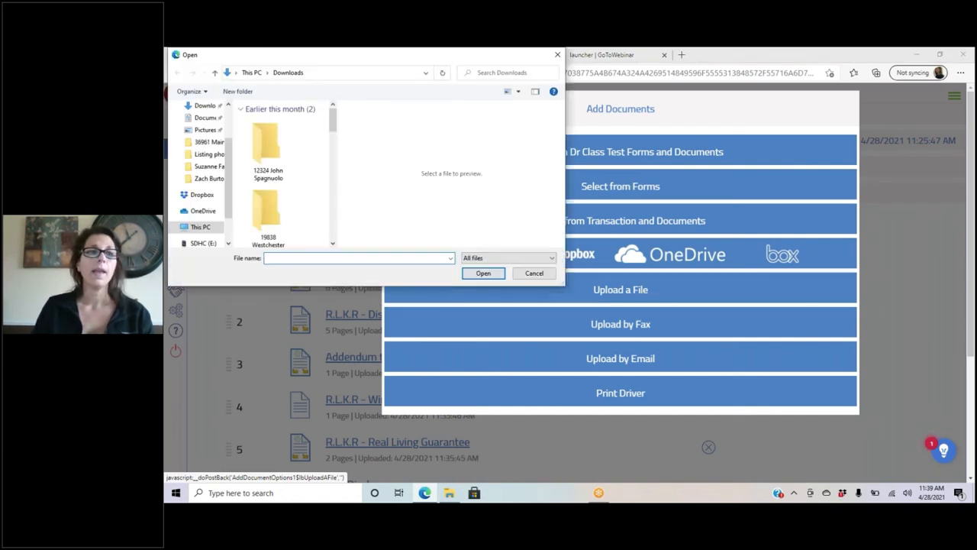
scroll(217, 142, "up", 1)
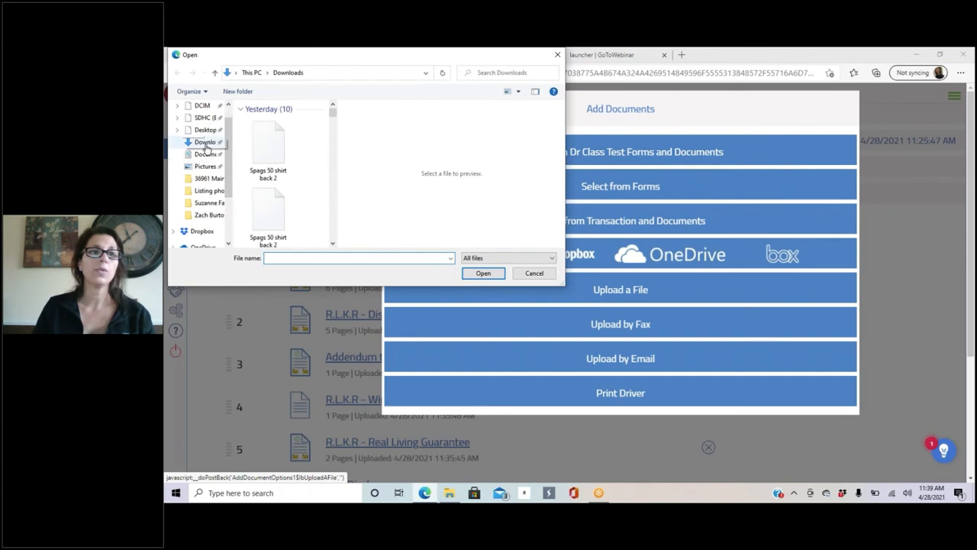
left_click(212, 143)
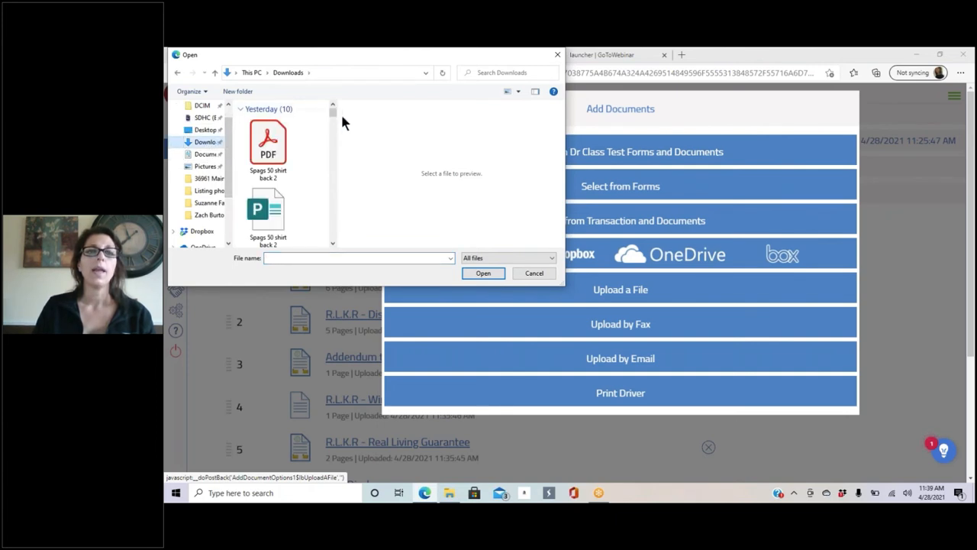
left_click(492, 72)
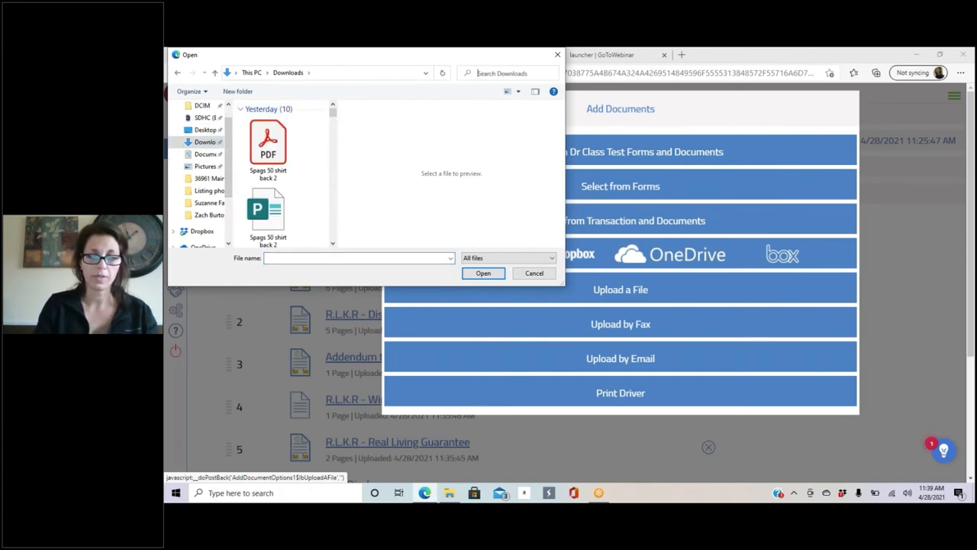
type("prea")
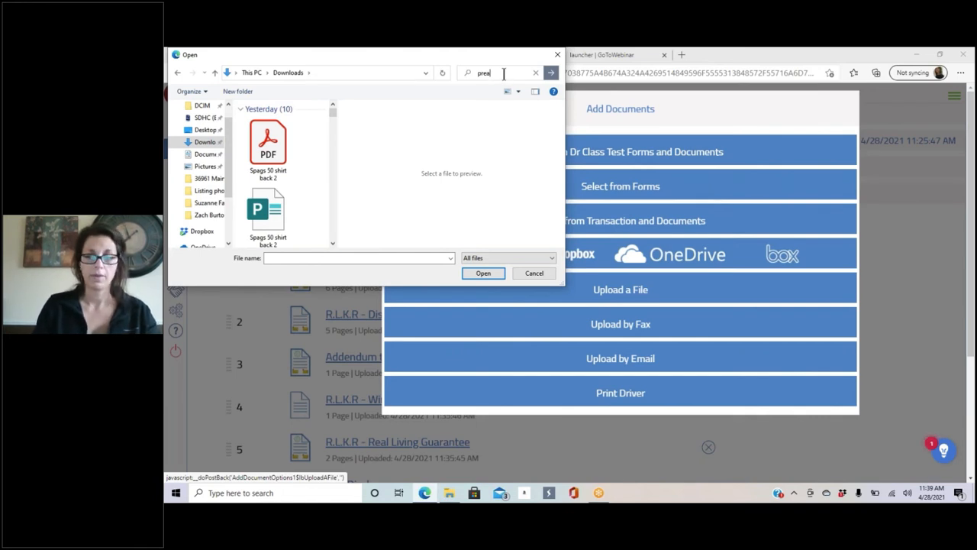
type("pp")
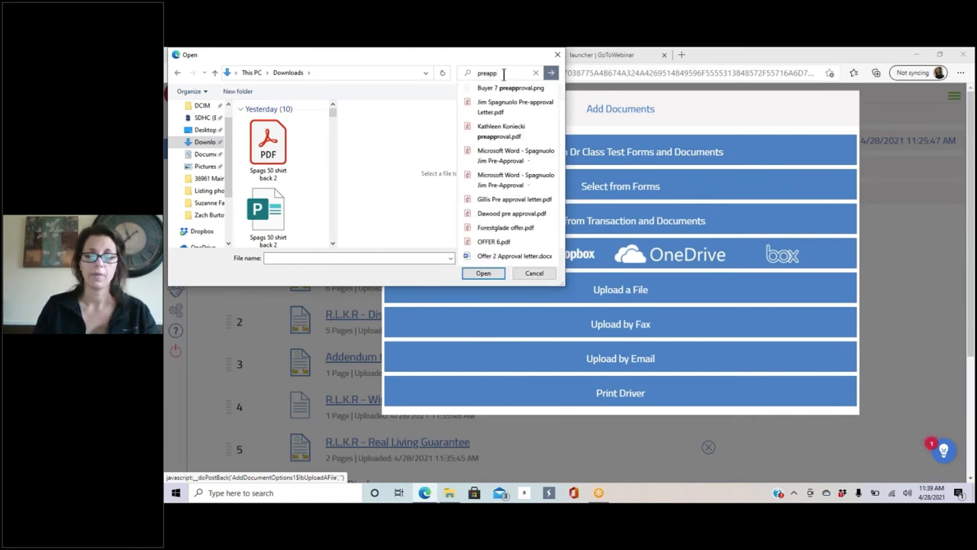
key("Tab")
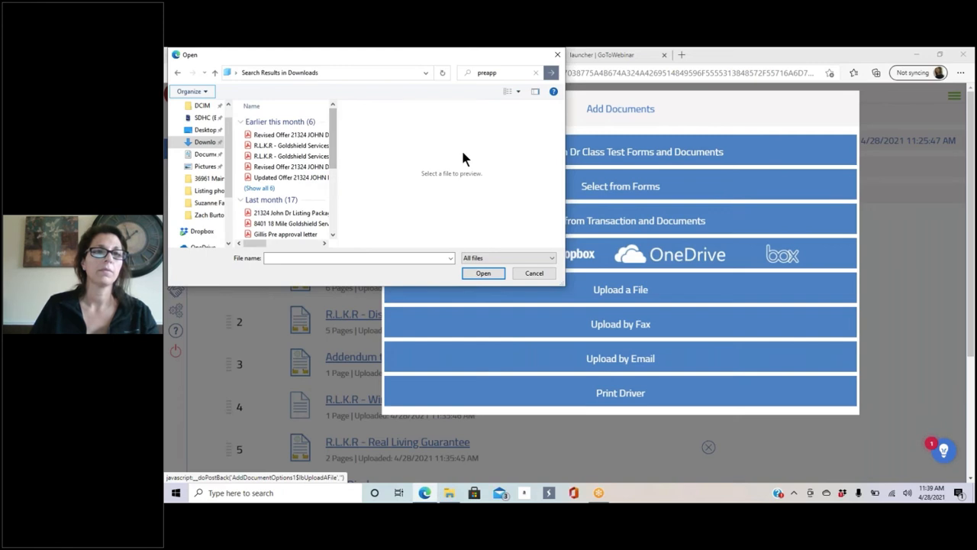
left_click(517, 90)
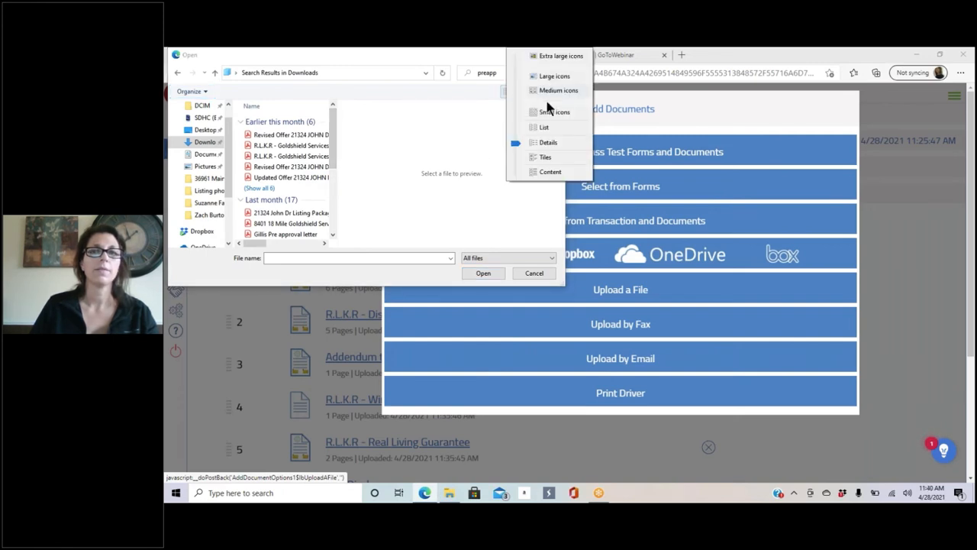
left_click(548, 143)
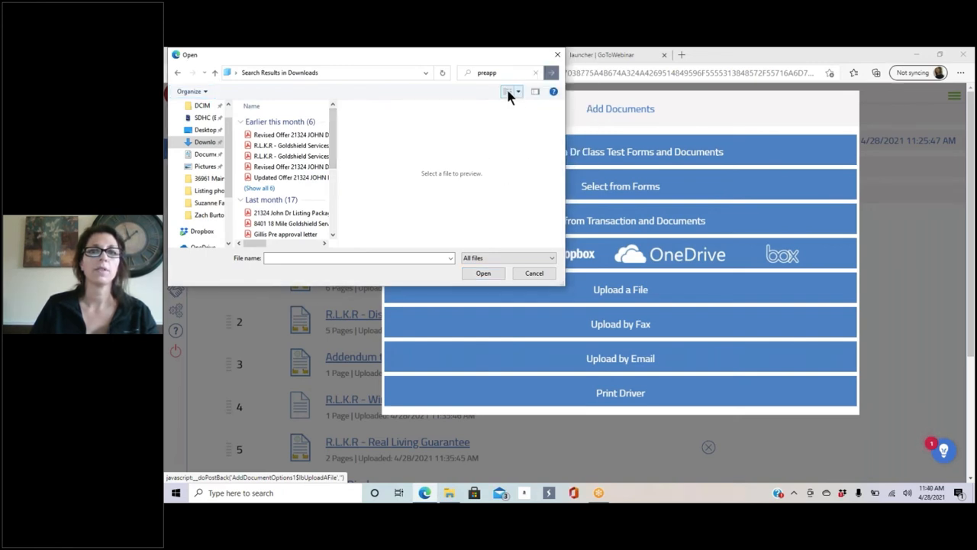
left_click(514, 91)
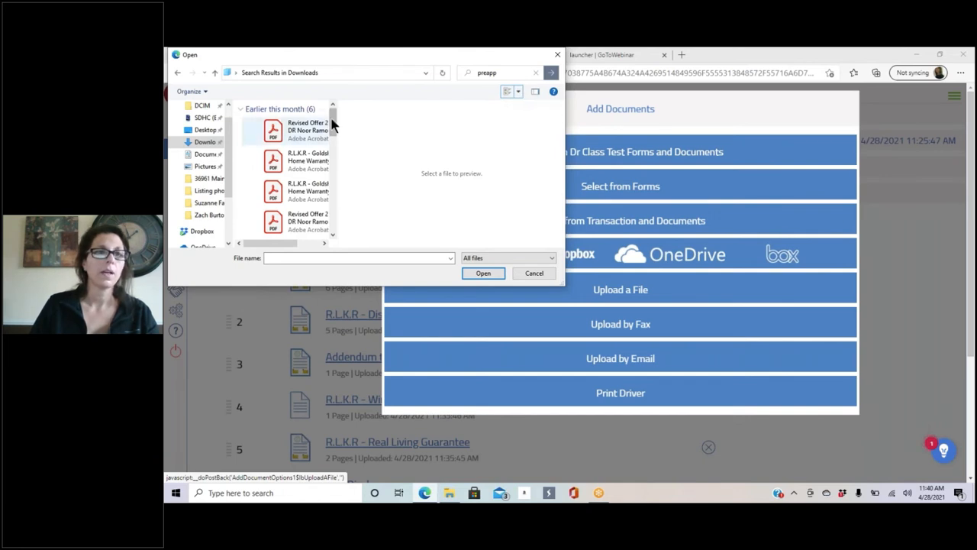
Step: Refine the search to 'preappro' and choose the buyer's pre-approval letter PDF for upload
left_click(482, 69)
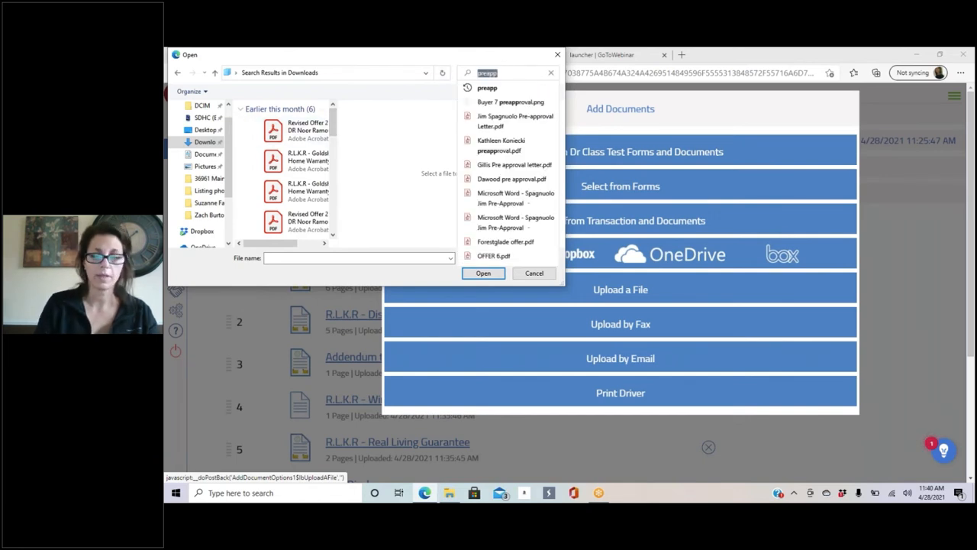
type("ro")
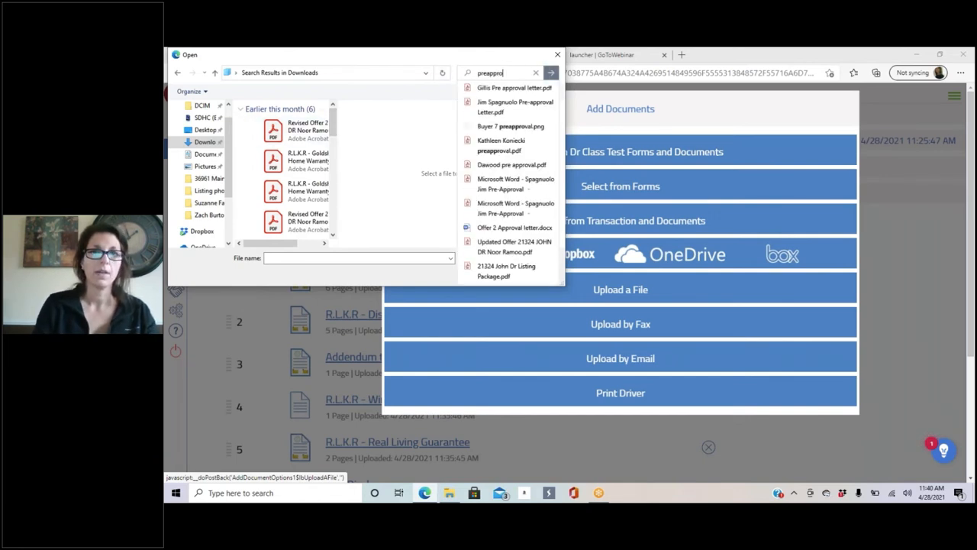
left_click(509, 89)
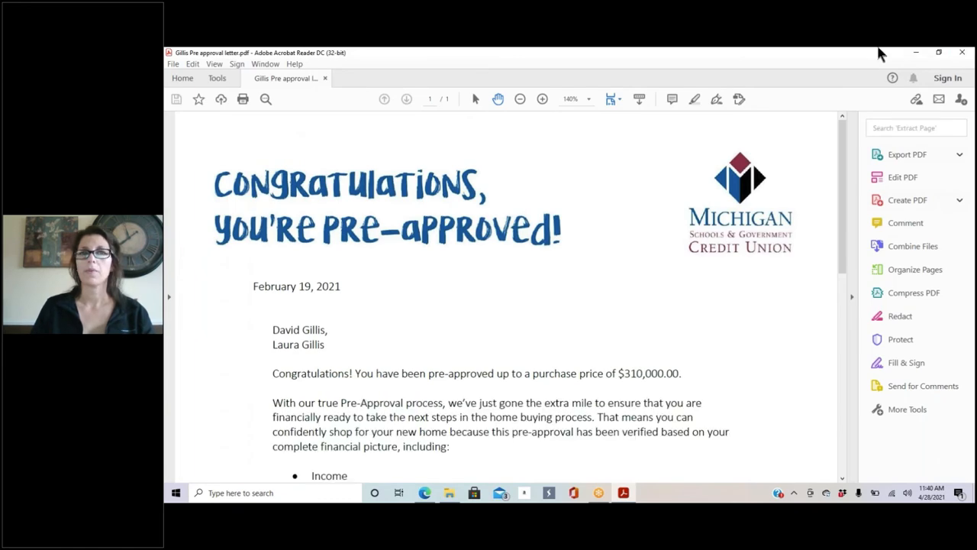
left_click(962, 52)
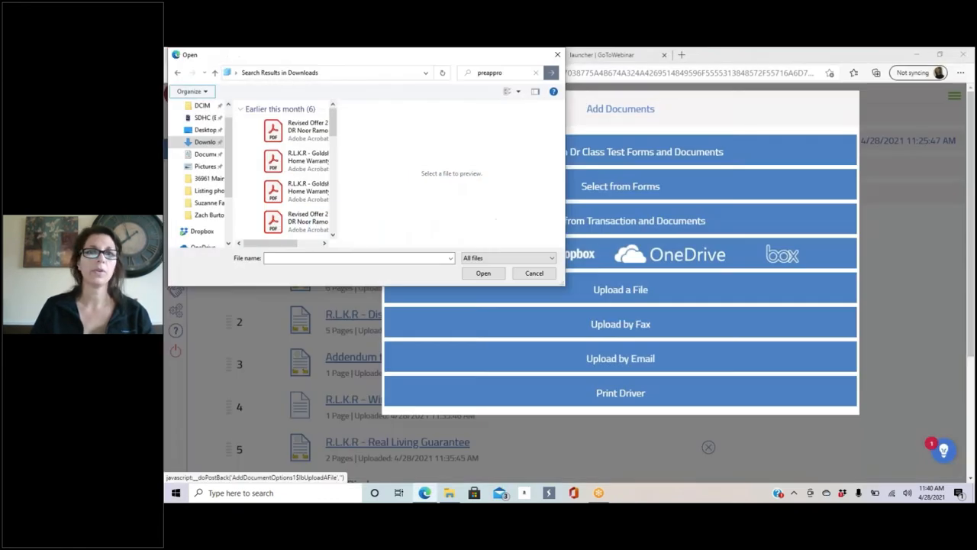
left_click_drag(333, 124, 328, 165)
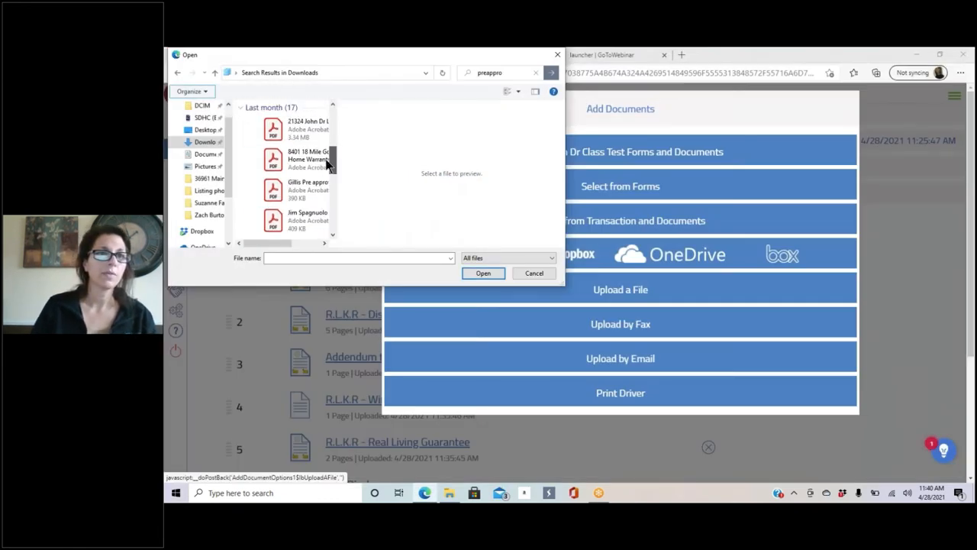
left_click(319, 190)
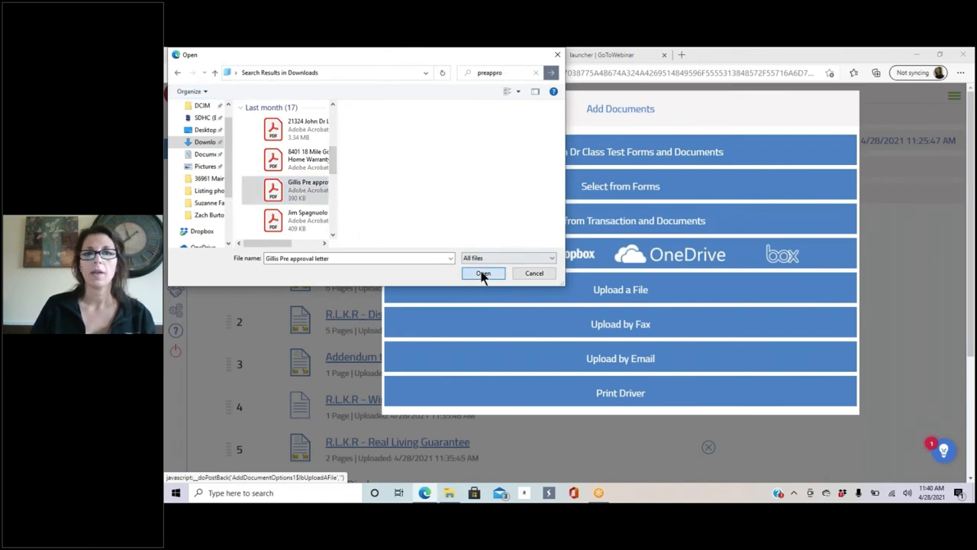
left_click(482, 273)
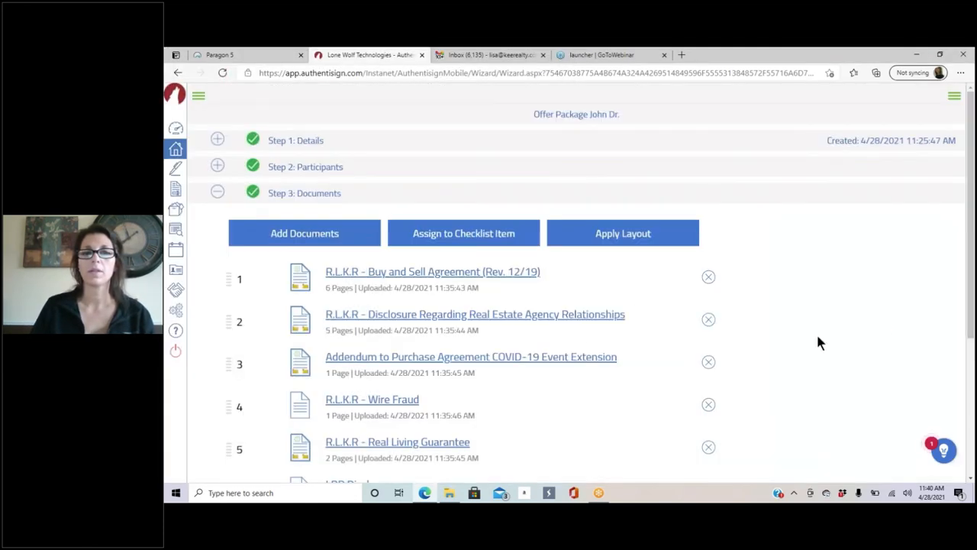
Step: Close the Add Documents window and open Step 4: Design for Offer Package John Dr
scroll(546, 271, "down", 3)
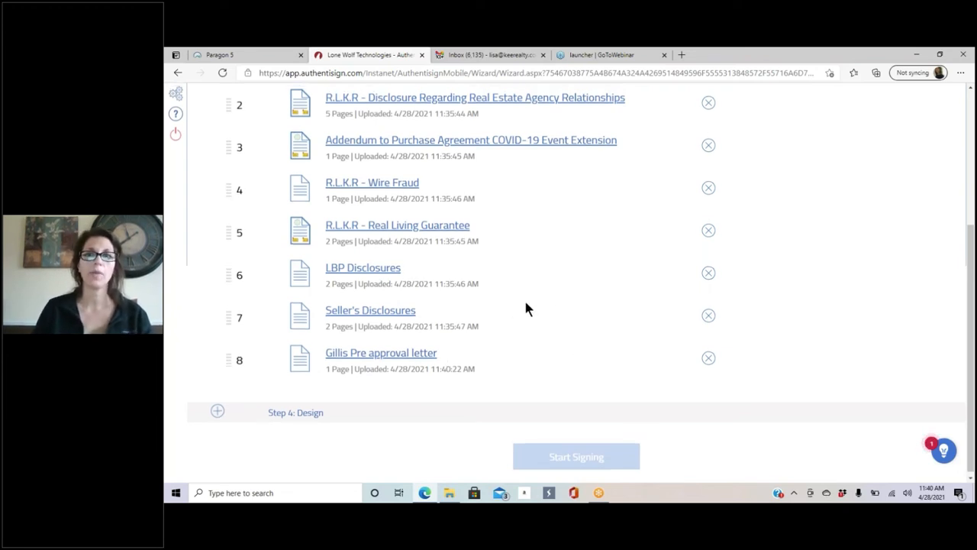
scroll(596, 332, "up", 2)
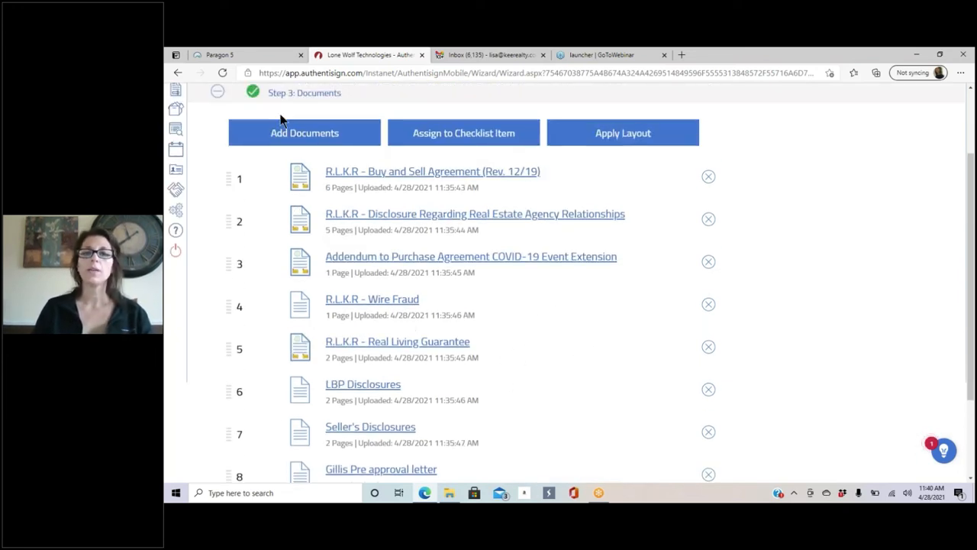
left_click(289, 137)
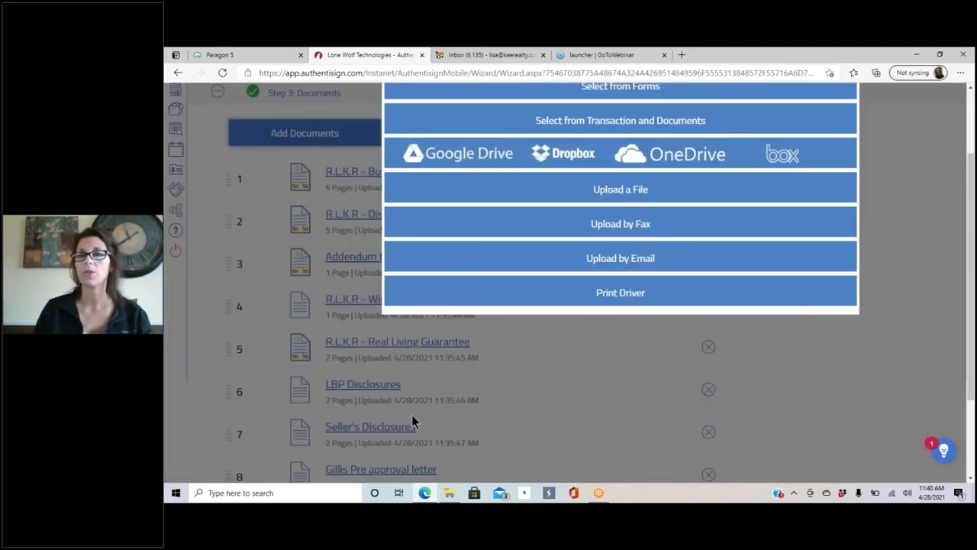
scroll(350, 184, "up", 3)
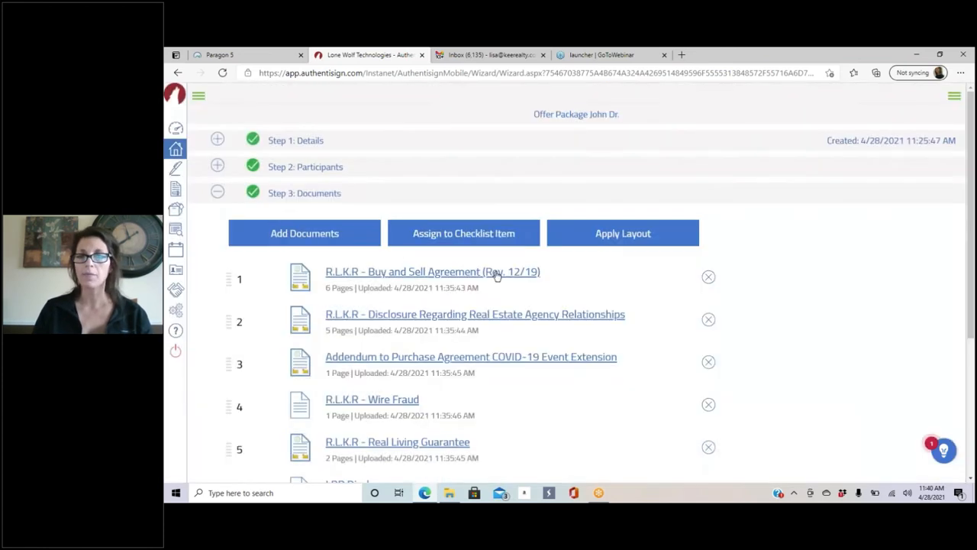
left_click(555, 476)
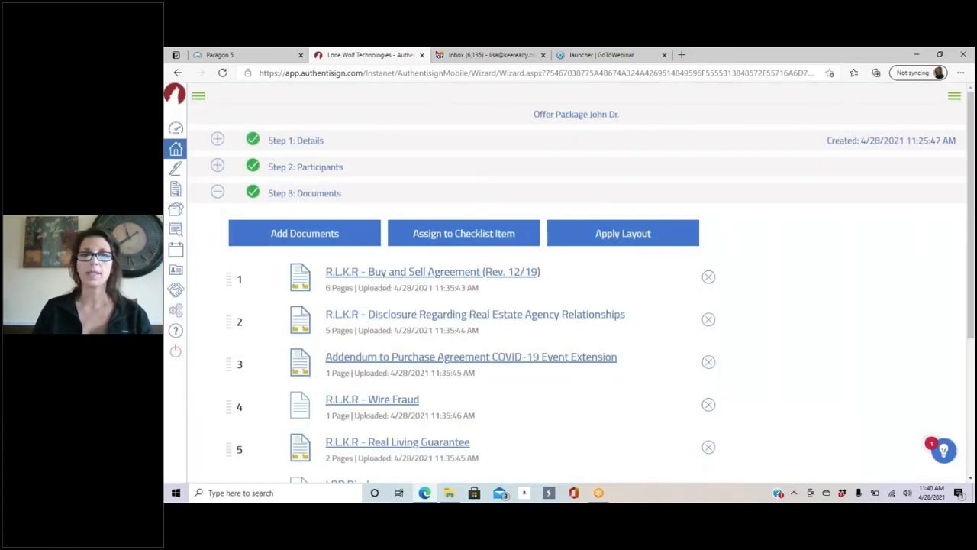
scroll(326, 308, "down", 3)
left_click(218, 409)
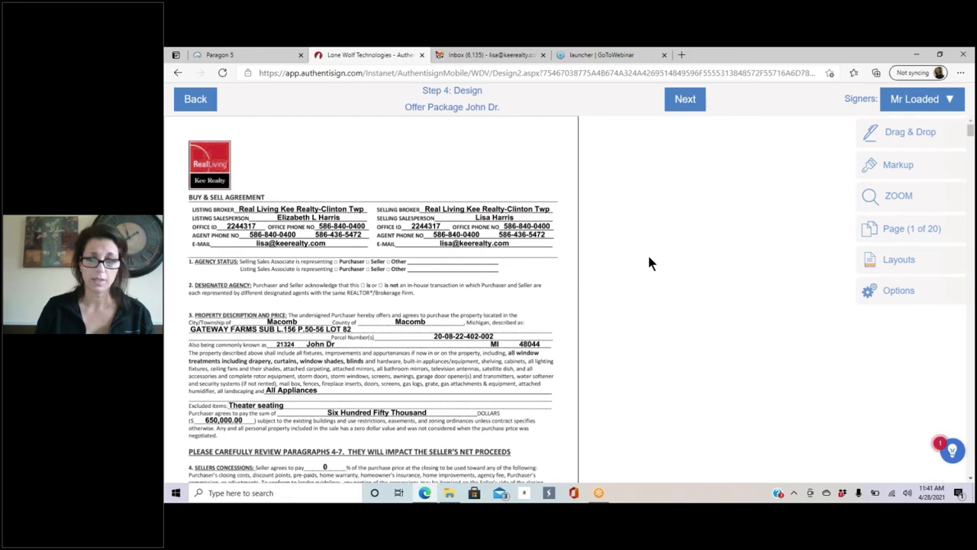
key("ctrl+plus")
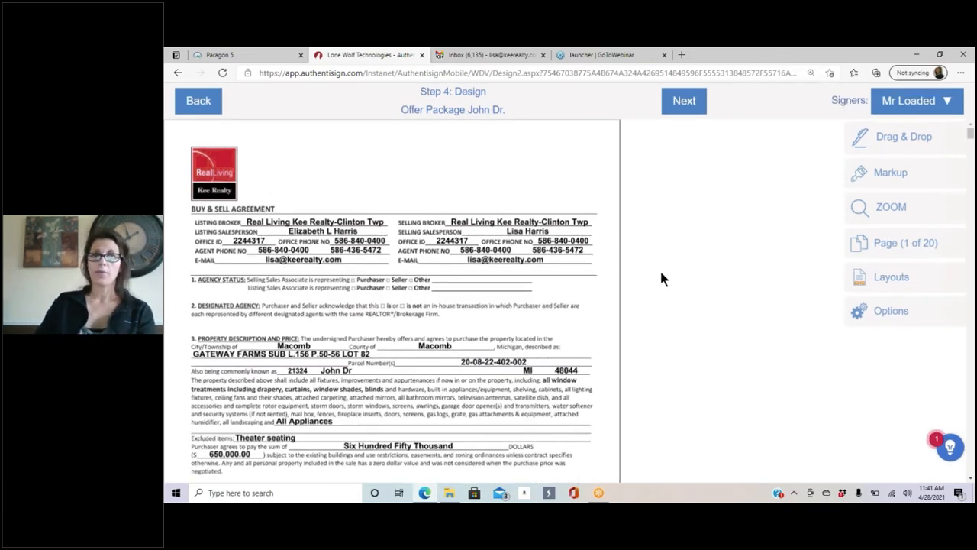
scroll(350, 308, "down", 8)
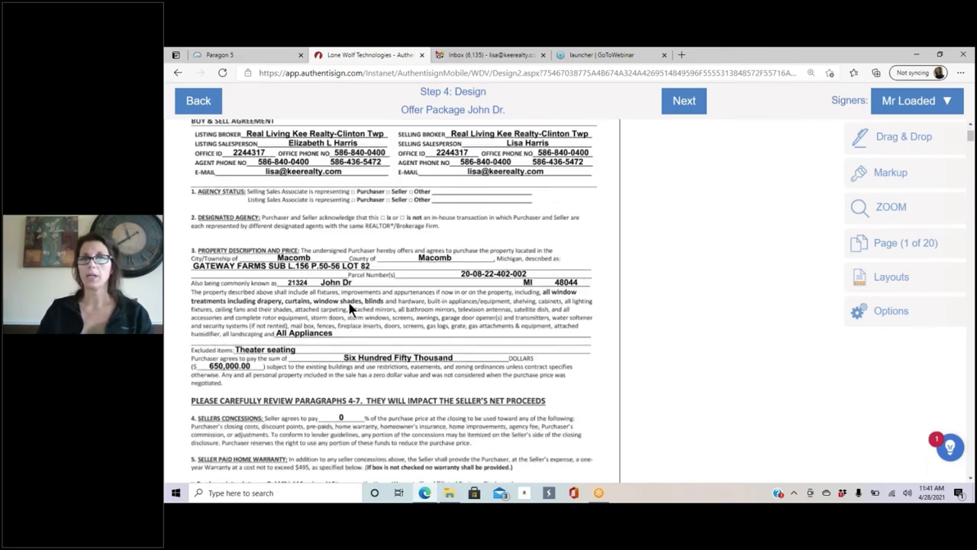
scroll(347, 299, "down", 5)
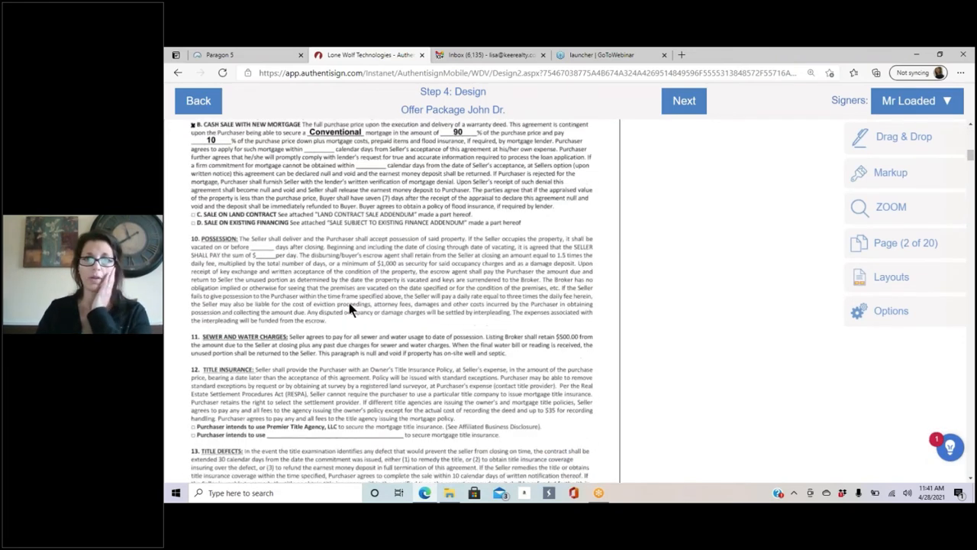
scroll(350, 298, "up", 5)
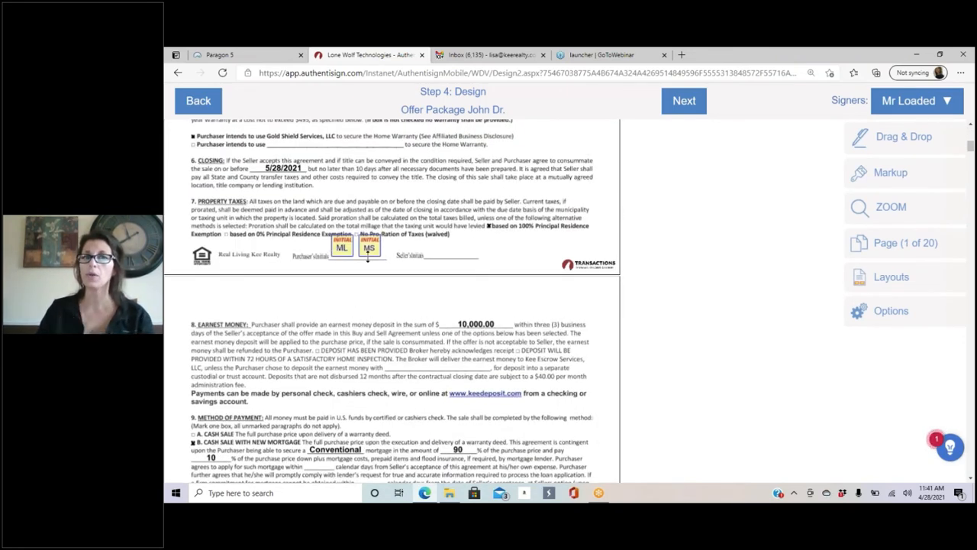
scroll(322, 333, "down", 20)
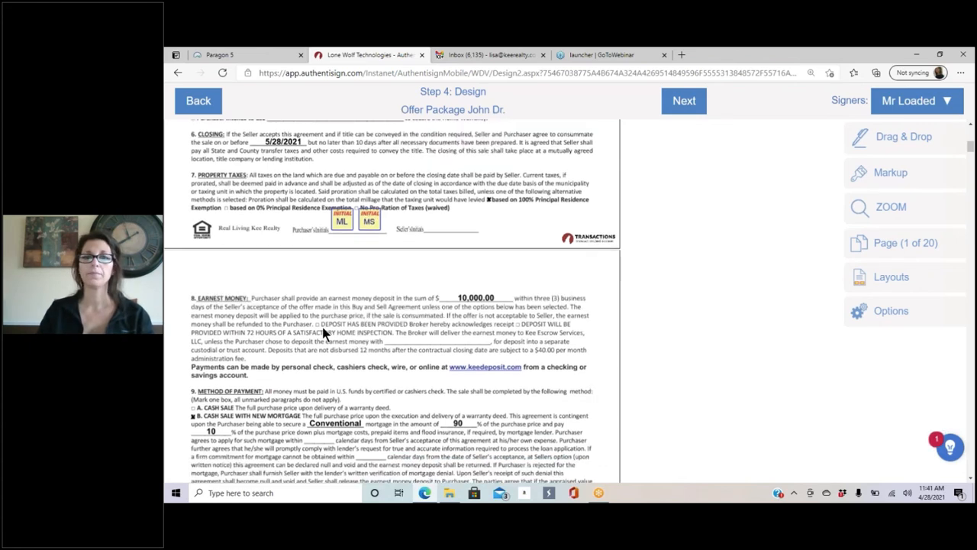
scroll(323, 325, "down", 10)
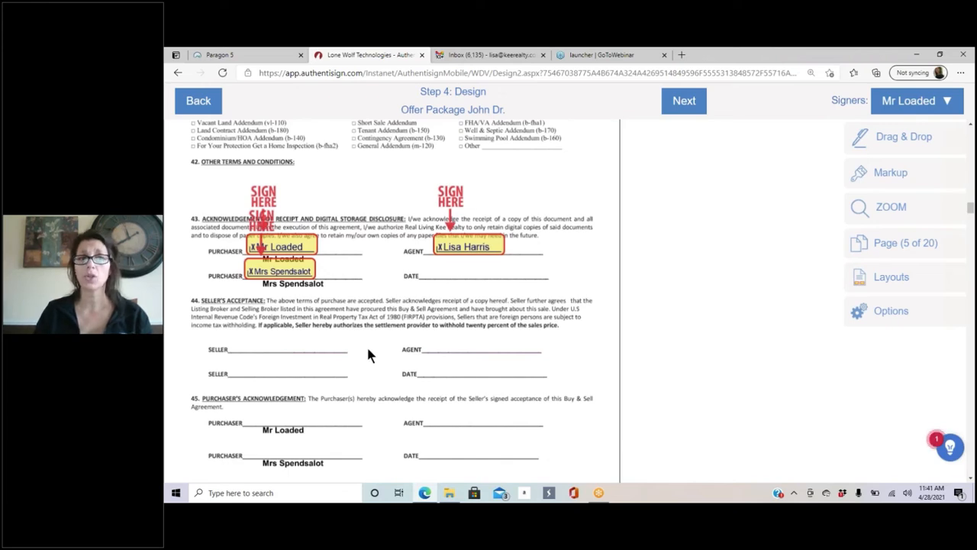
scroll(419, 314, "down", 5)
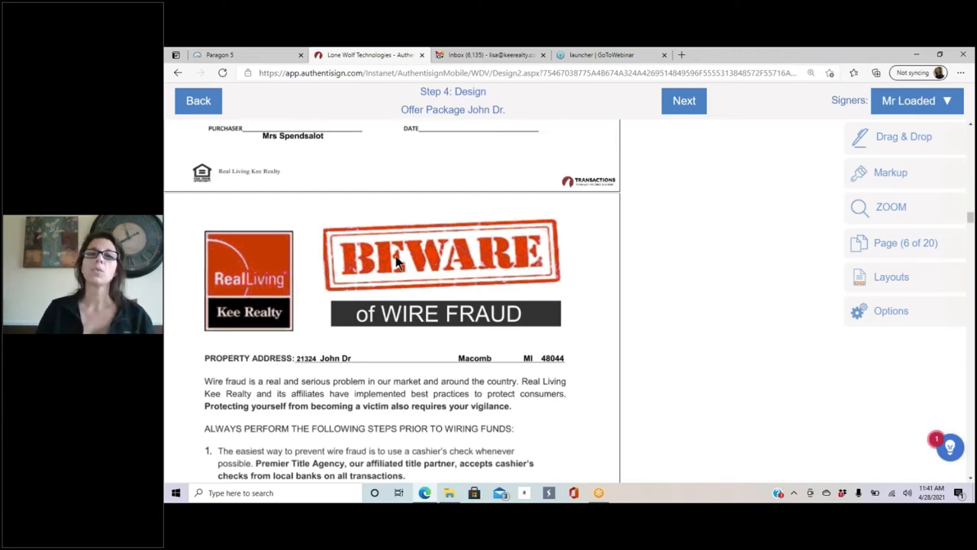
scroll(392, 253, "down", 7)
scroll(378, 316, "down", 10)
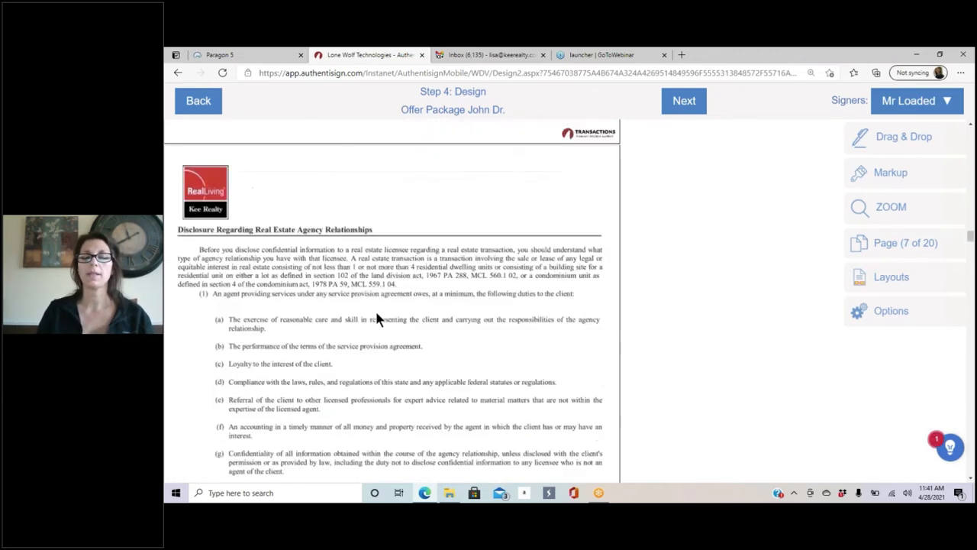
scroll(377, 318, "down", 15)
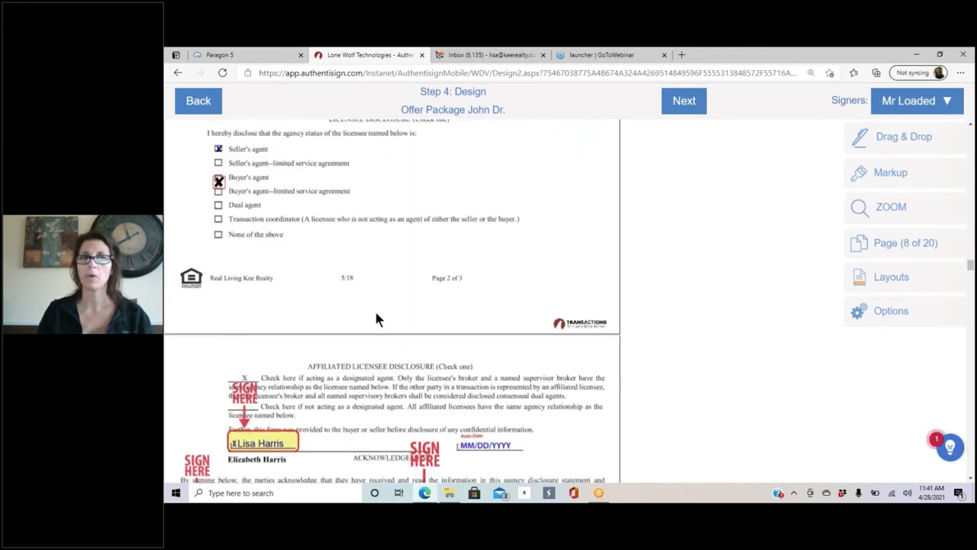
scroll(322, 242, "down", 5)
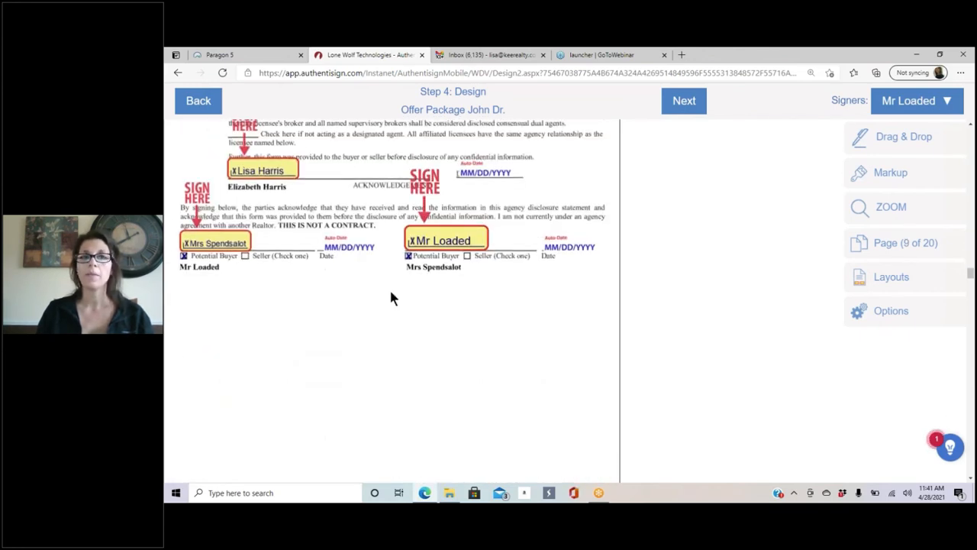
scroll(375, 357, "down", 3)
scroll(270, 288, "down", 6)
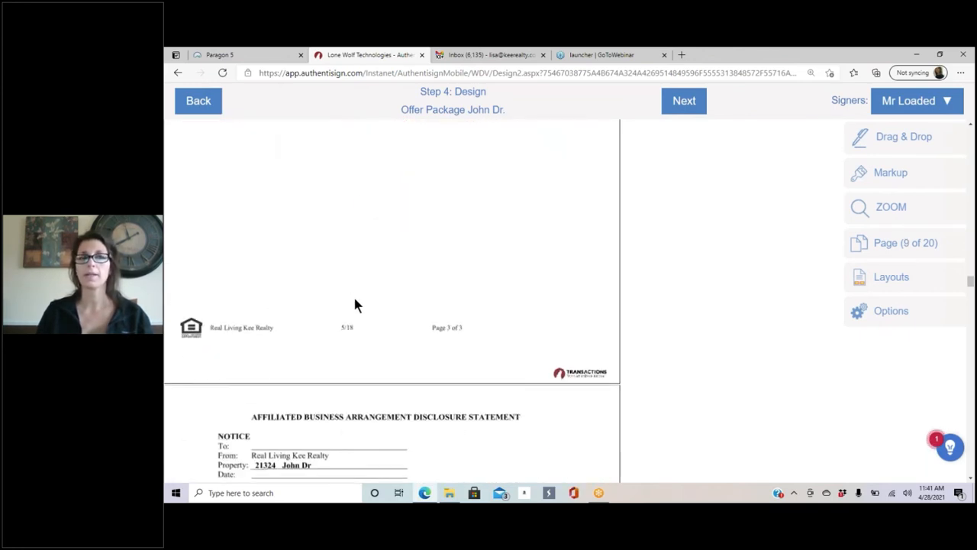
scroll(355, 301, "down", 10)
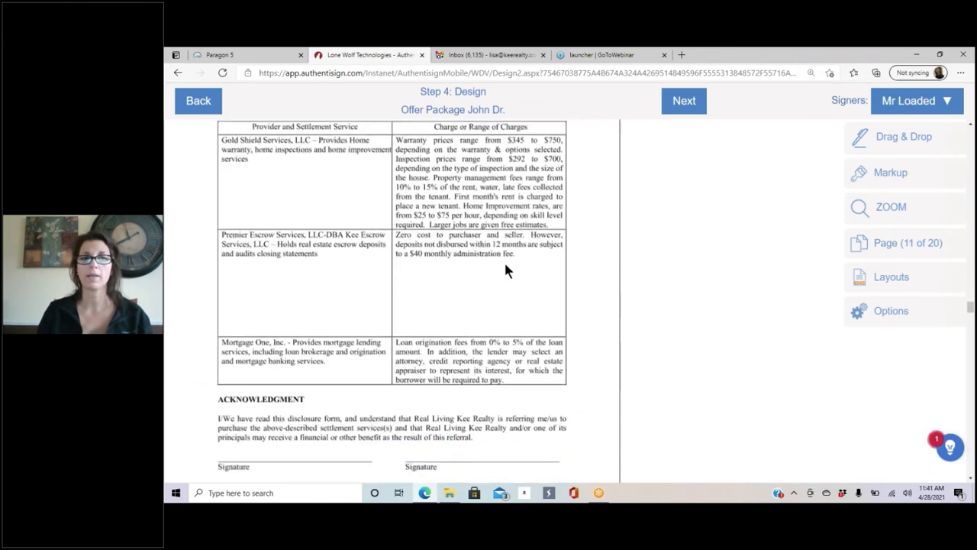
scroll(506, 269, "down", 8)
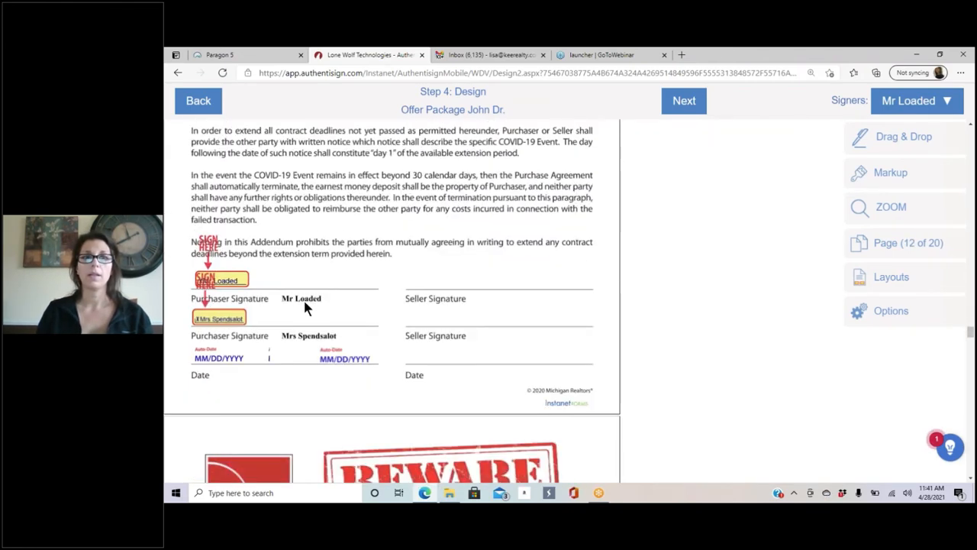
scroll(494, 277, "down", 5)
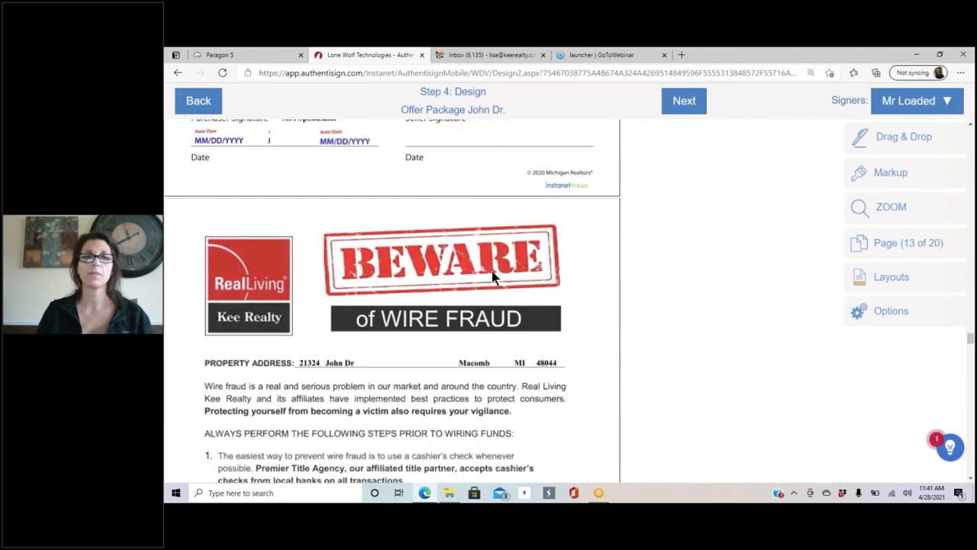
scroll(492, 276, "up", 20)
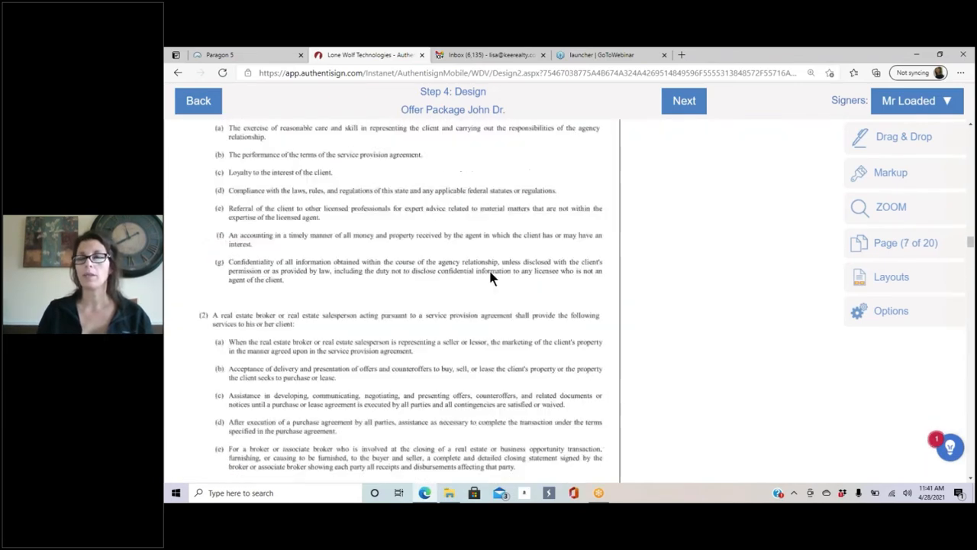
scroll(492, 276, "up", 20)
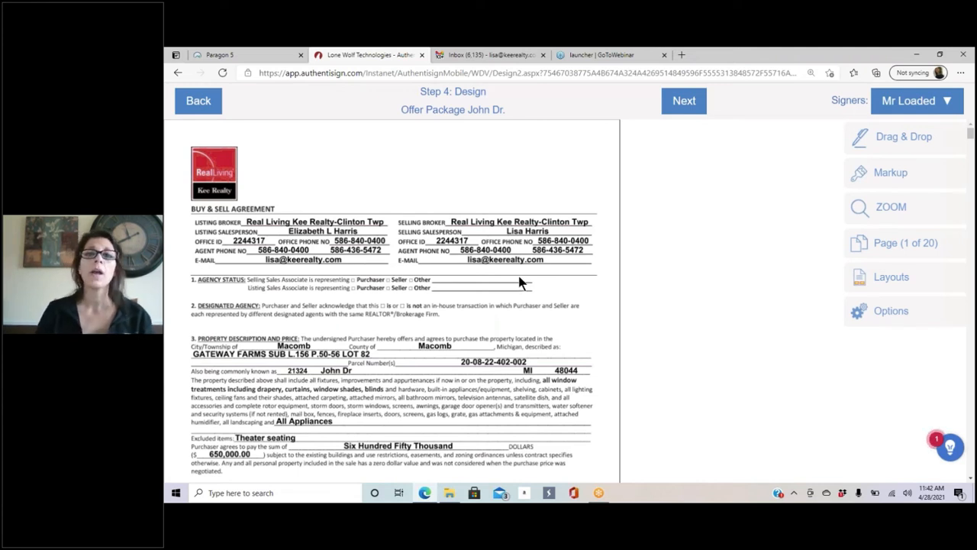
scroll(519, 282, "down", 5)
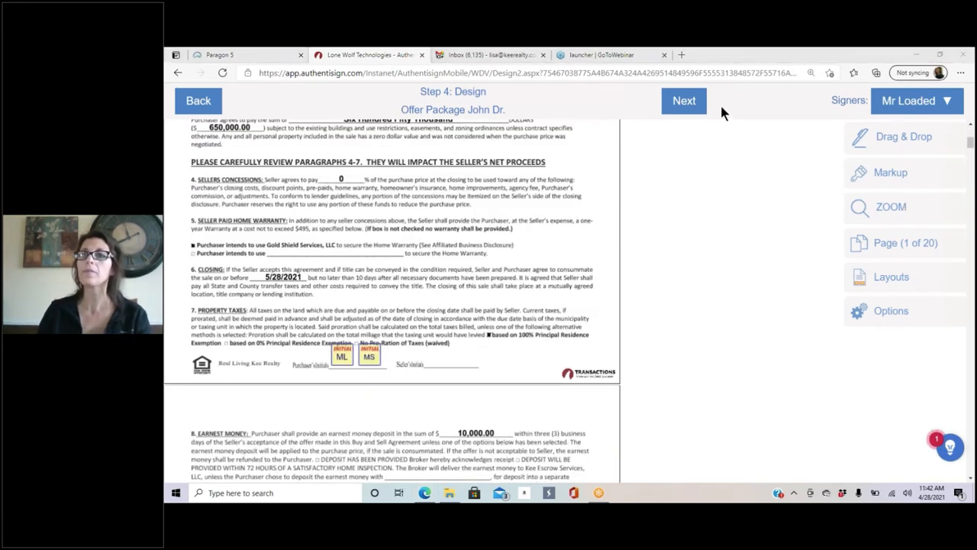
Step: Keep the first buyer as the active signer and show the Drag & Drop field icons
left_click(944, 105)
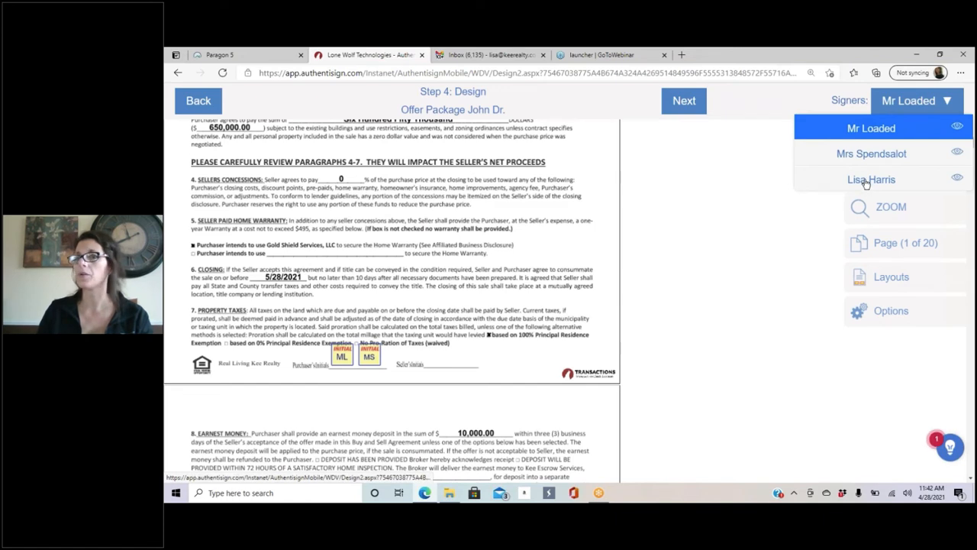
left_click(945, 100)
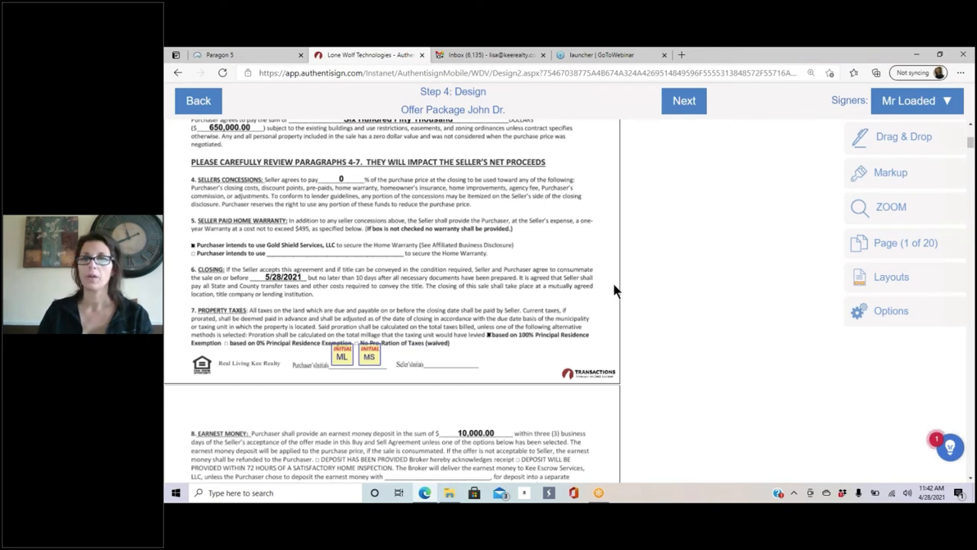
left_click(905, 139)
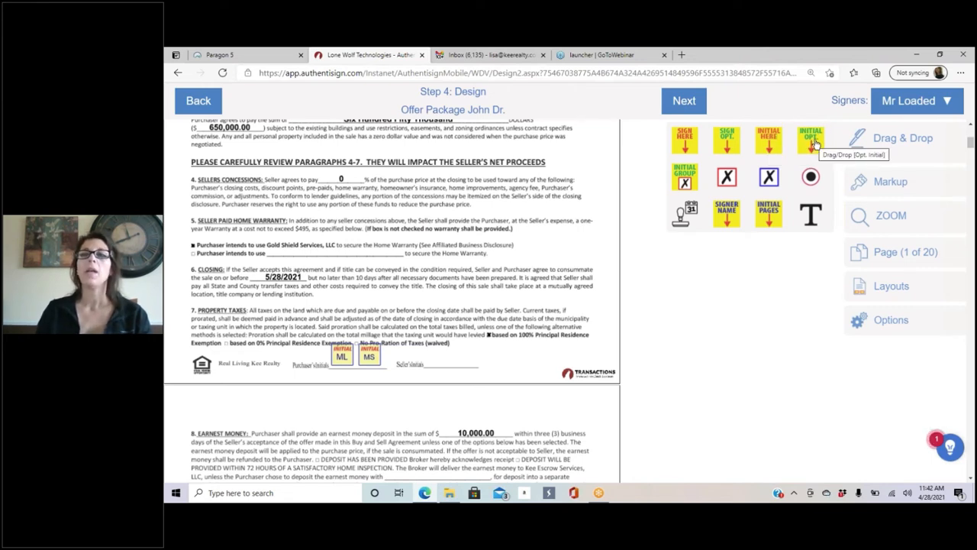
Step: Place a trial initial field beside paragraph 5, adjust its position, then delete it
left_click_drag(769, 140, 540, 251)
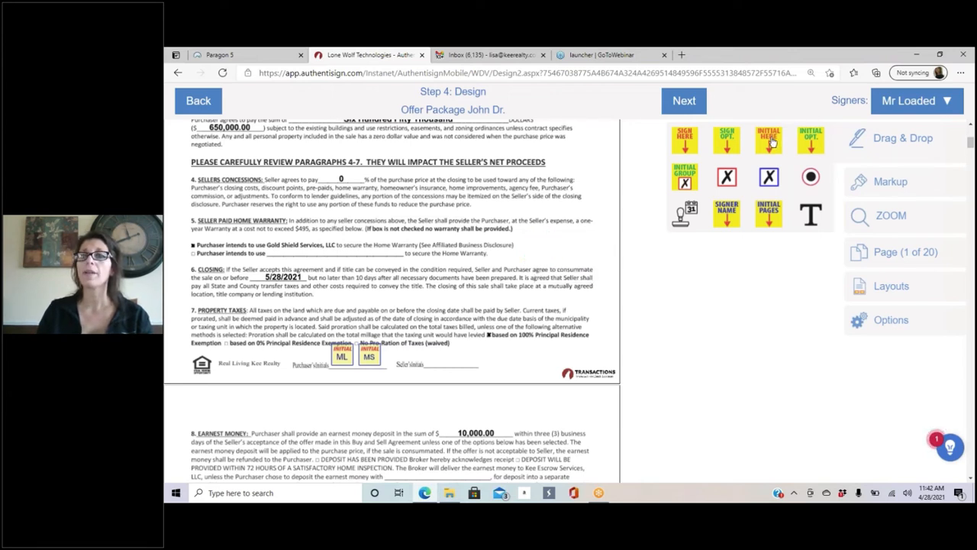
left_click_drag(548, 258, 544, 260)
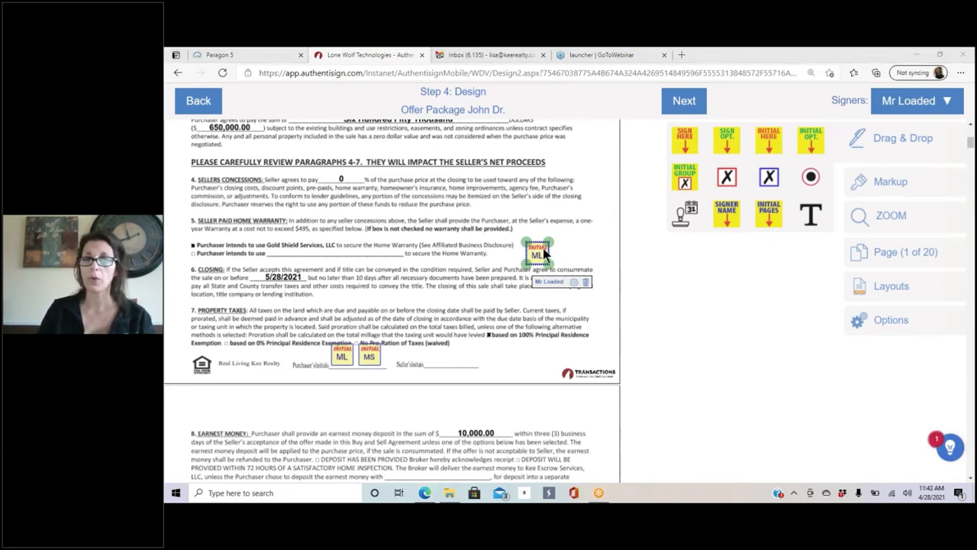
left_click_drag(544, 253, 547, 240)
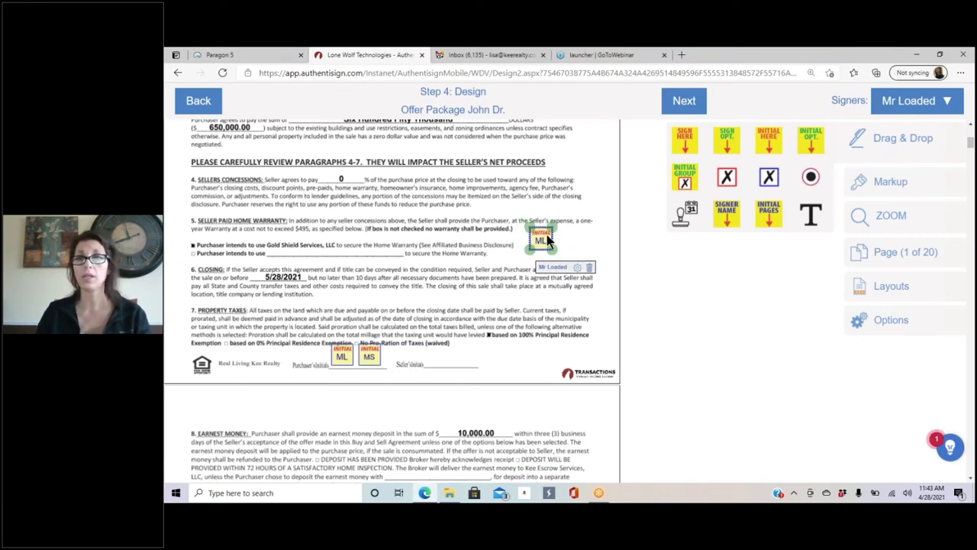
left_click(590, 268)
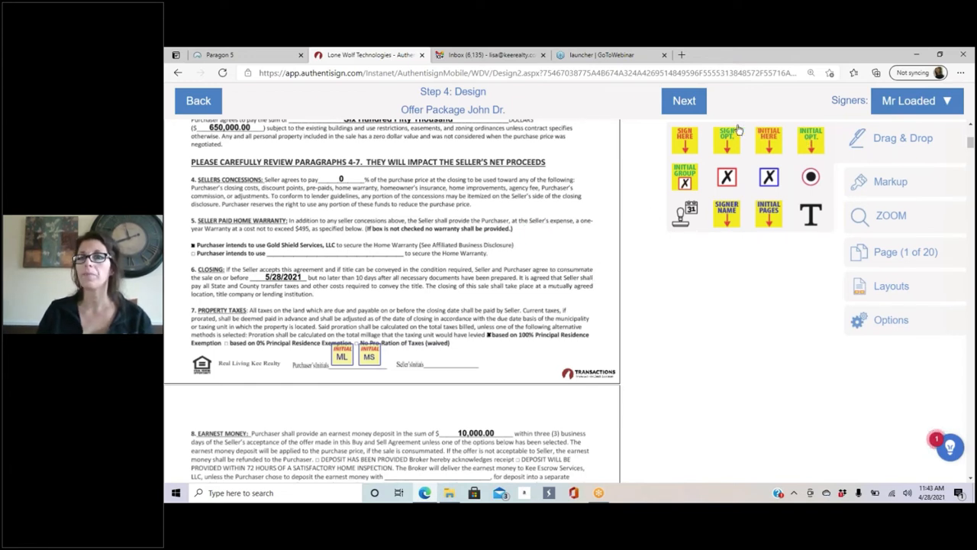
Step: Add signature and optional signature fields beside paragraphs 4–5, then delete both
left_click_drag(687, 143, 537, 207)
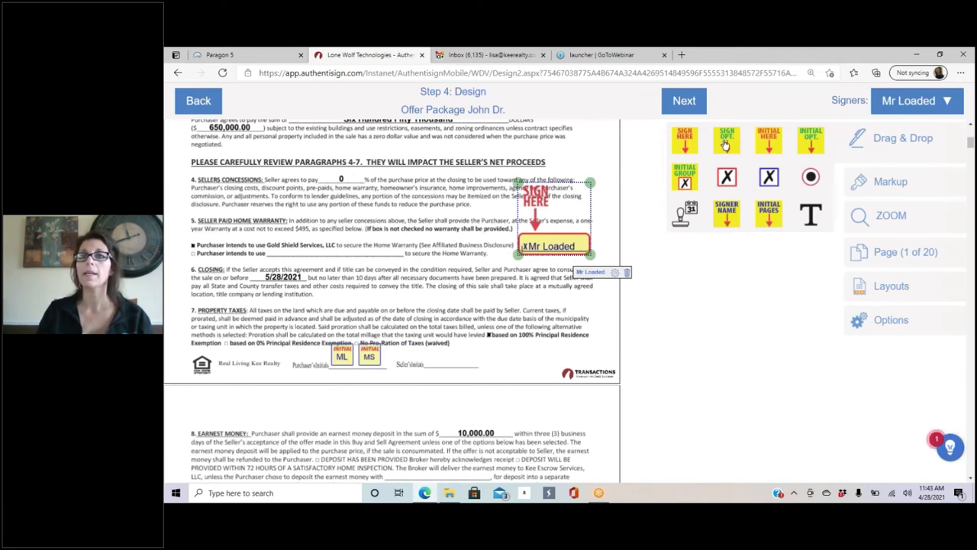
mouse_move(726, 144)
left_mouse_down()
mouse_move(555, 279)
mouse_move(539, 265)
left_mouse_up()
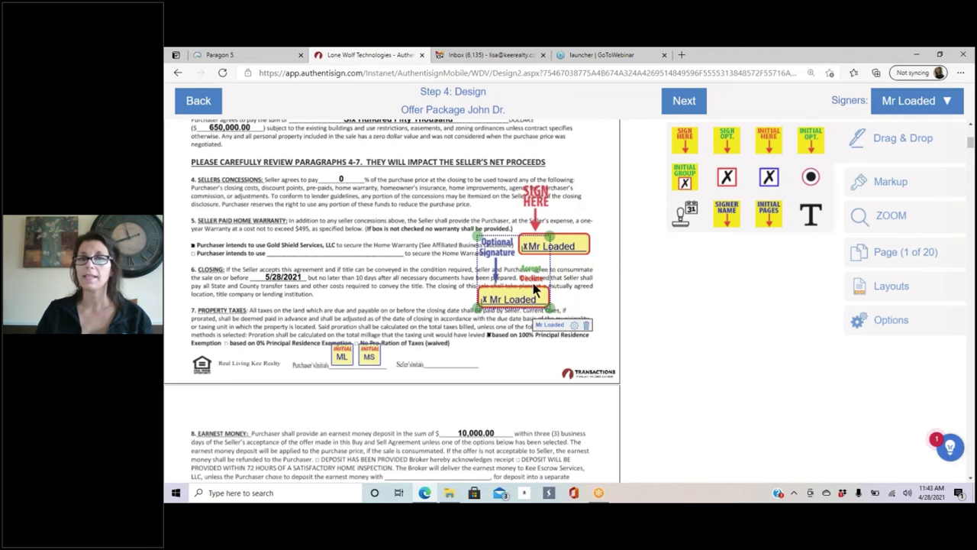
left_click(586, 325)
left_click(553, 245)
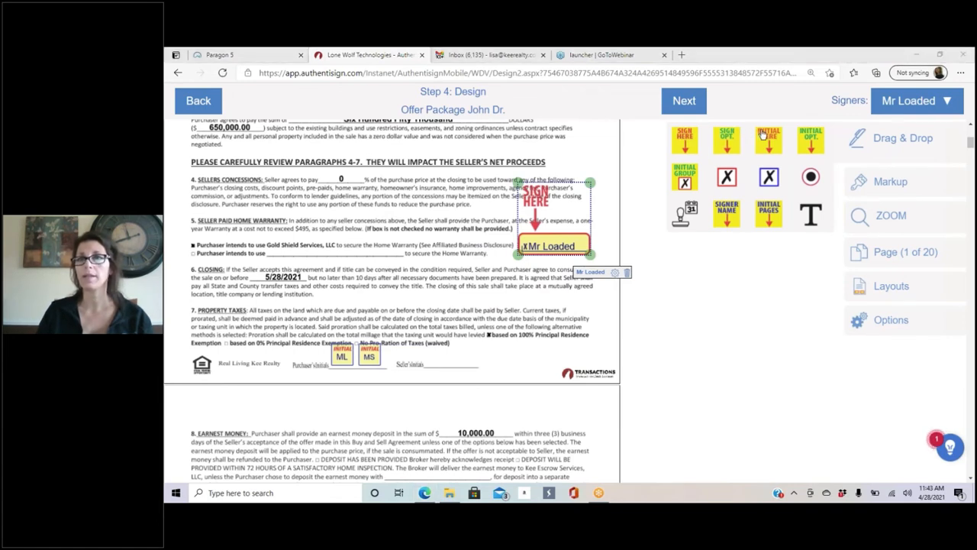
left_click(627, 274)
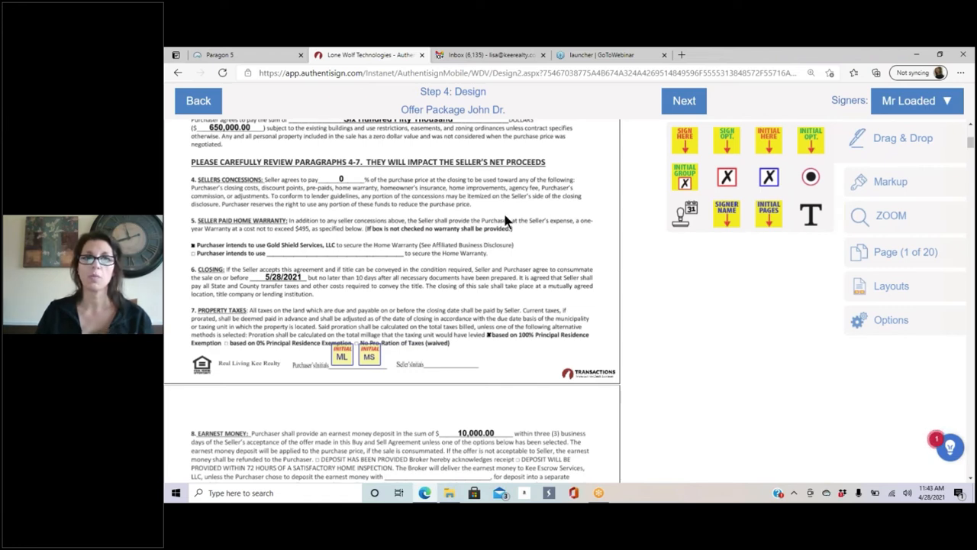
Step: Scroll the offer package to page 16's lead-based paint disclosure
scroll(505, 220, "down", 3)
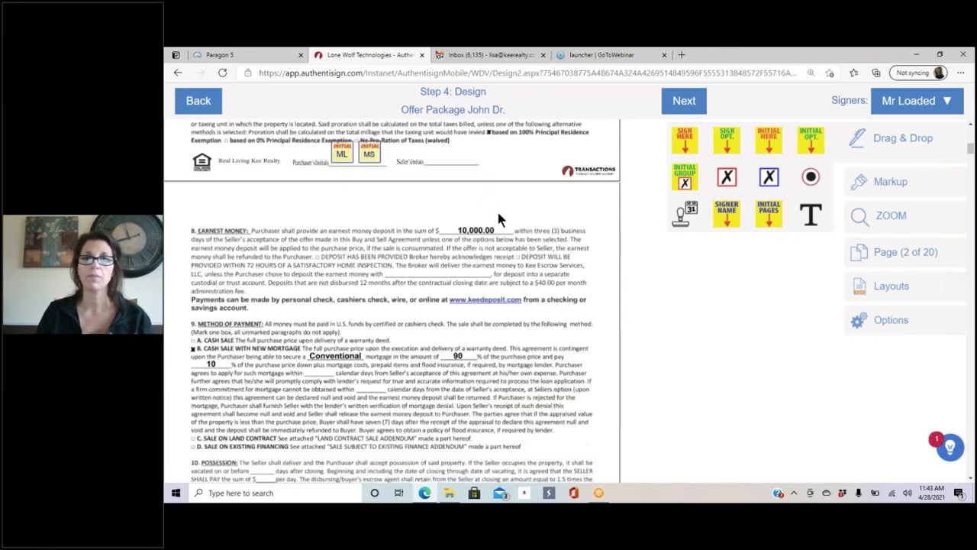
scroll(497, 218, "down", 20)
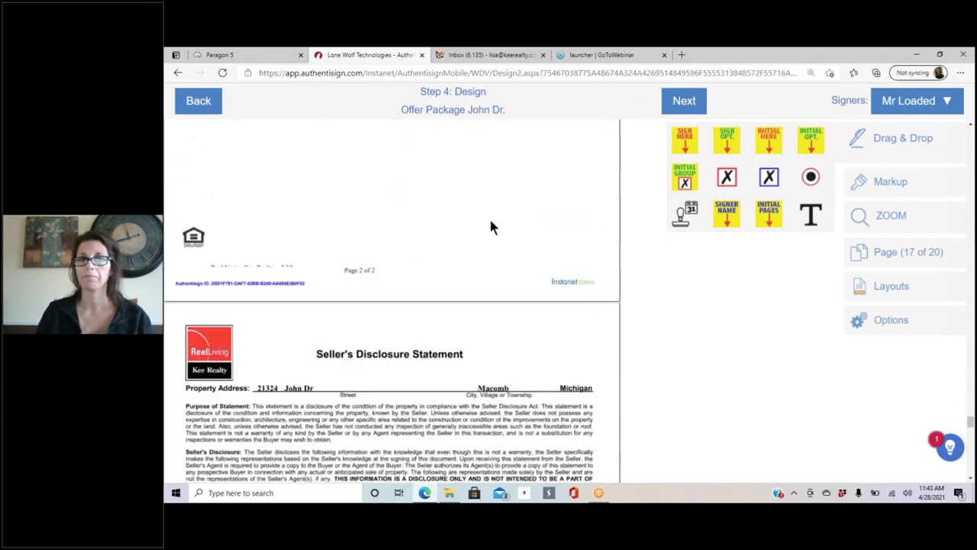
scroll(492, 227, "down", 10)
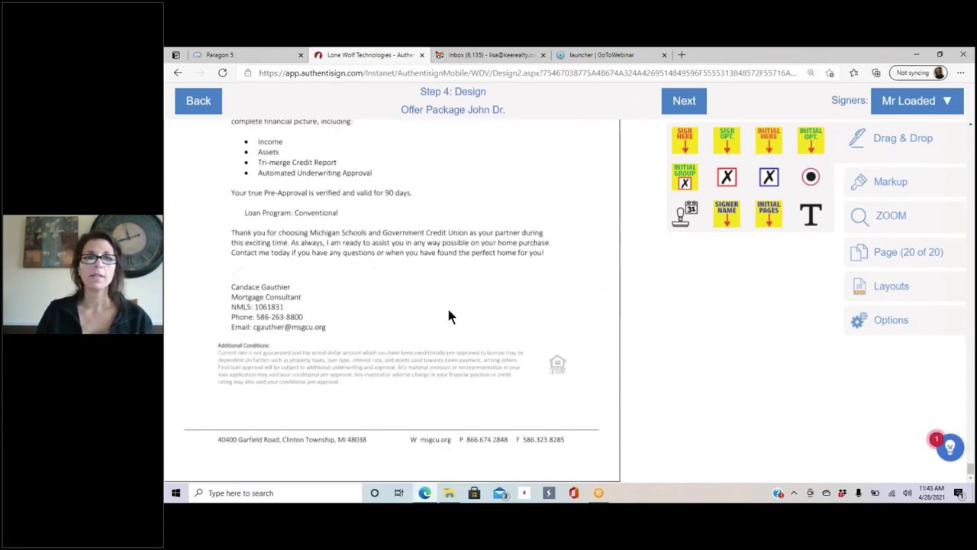
scroll(449, 316, "up", 15)
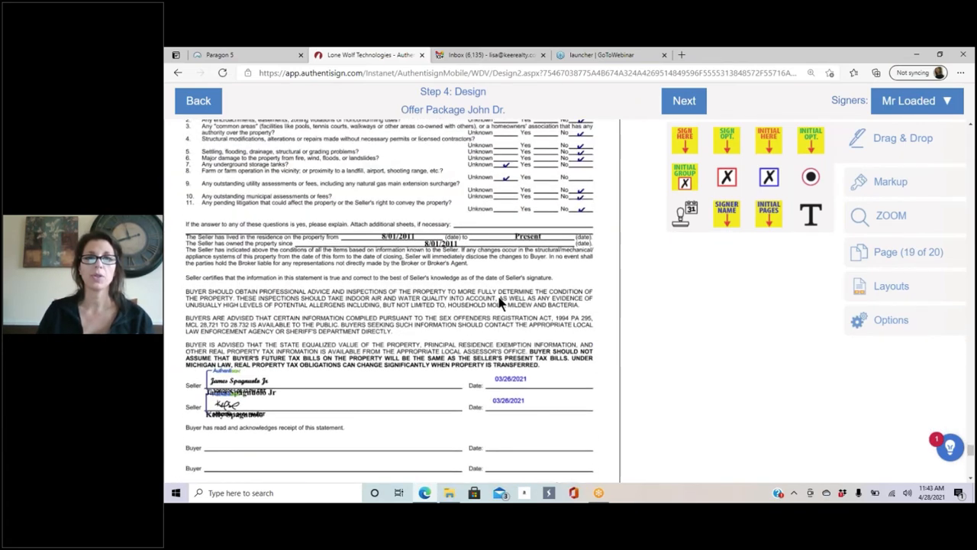
scroll(500, 303, "up", 15)
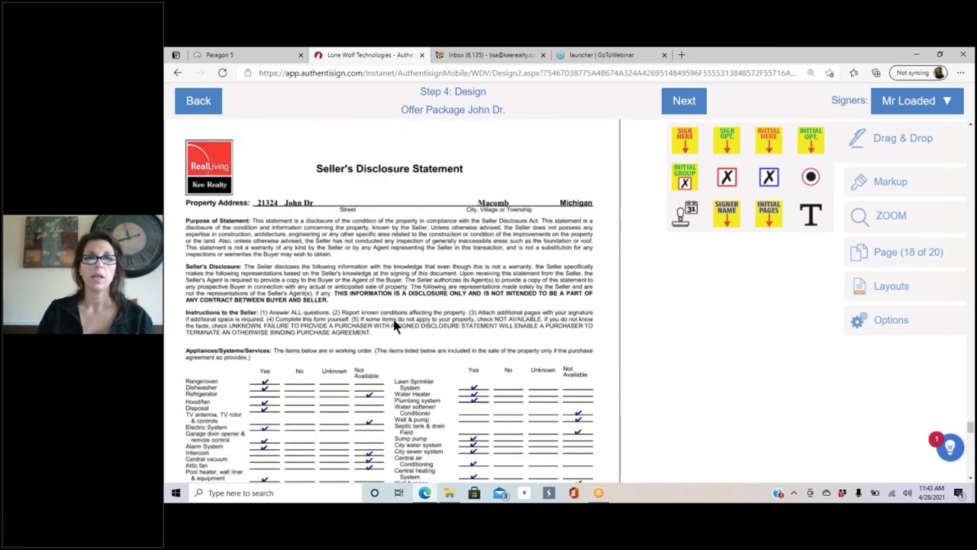
scroll(394, 326, "up", 10)
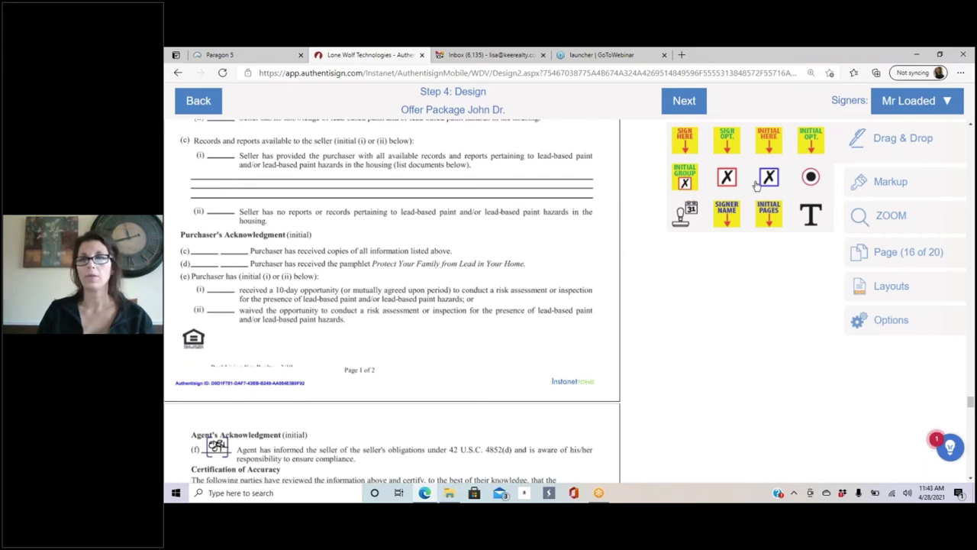
Step: Drop an ML Initial Group on line (c) and move its second box to line (d)
left_click_drag(688, 179, 219, 251)
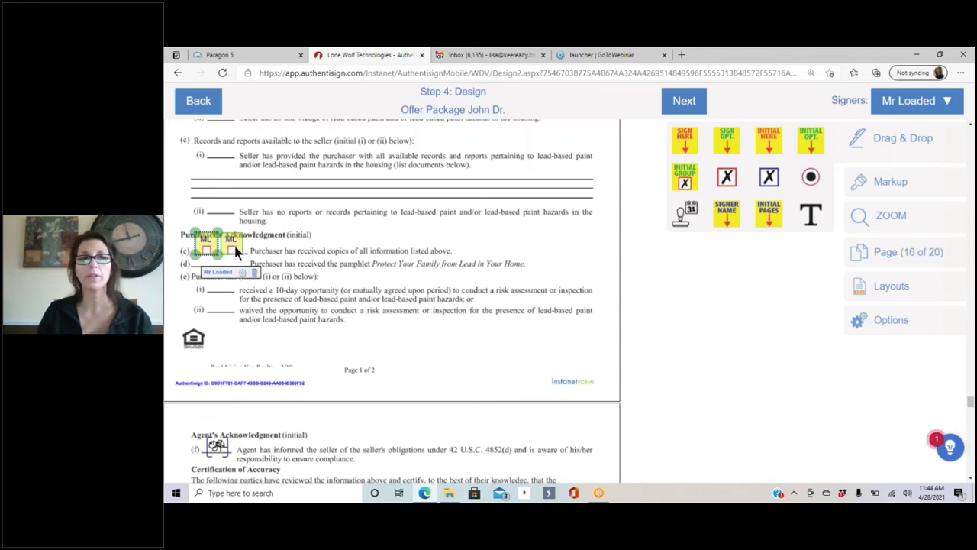
left_click_drag(232, 243, 210, 264)
left_click(283, 242)
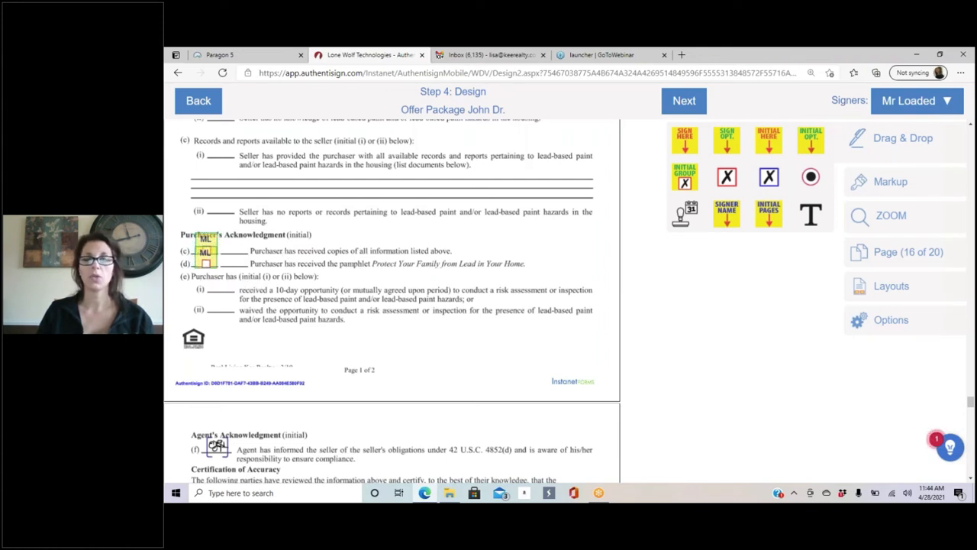
Step: Switch to the second signer and place MS initial boxes beside the ML boxes on lines (c) and (d)
left_click(944, 103)
left_click(874, 156)
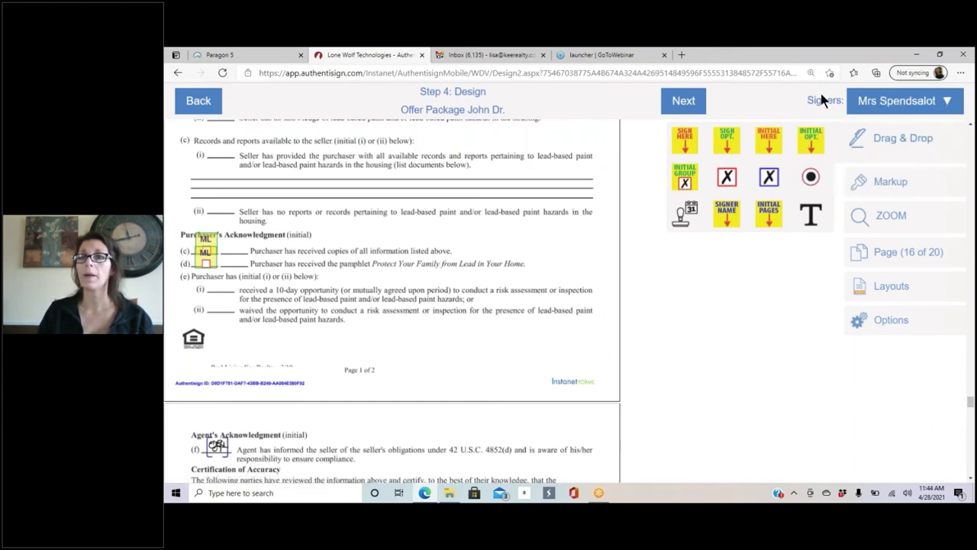
left_click_drag(680, 179, 305, 294)
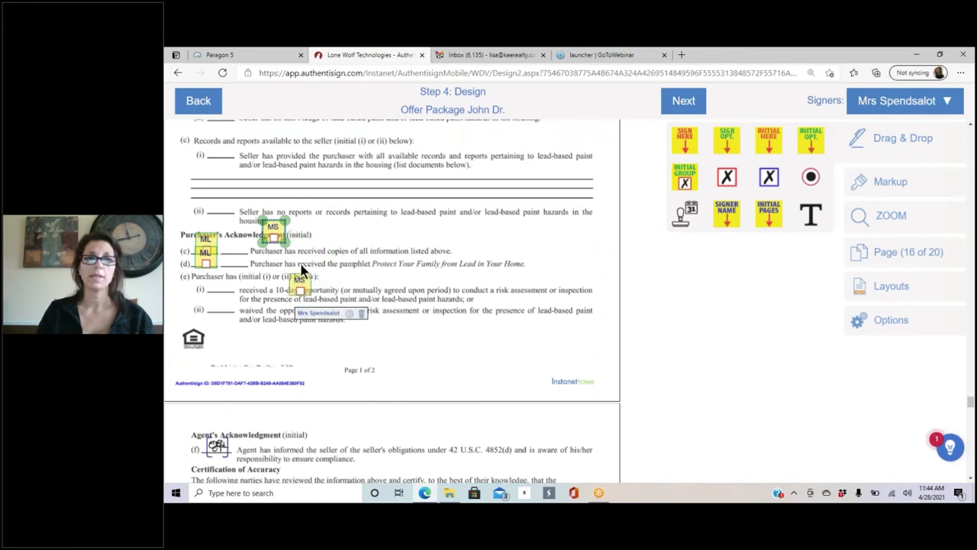
left_click_drag(264, 229, 226, 237)
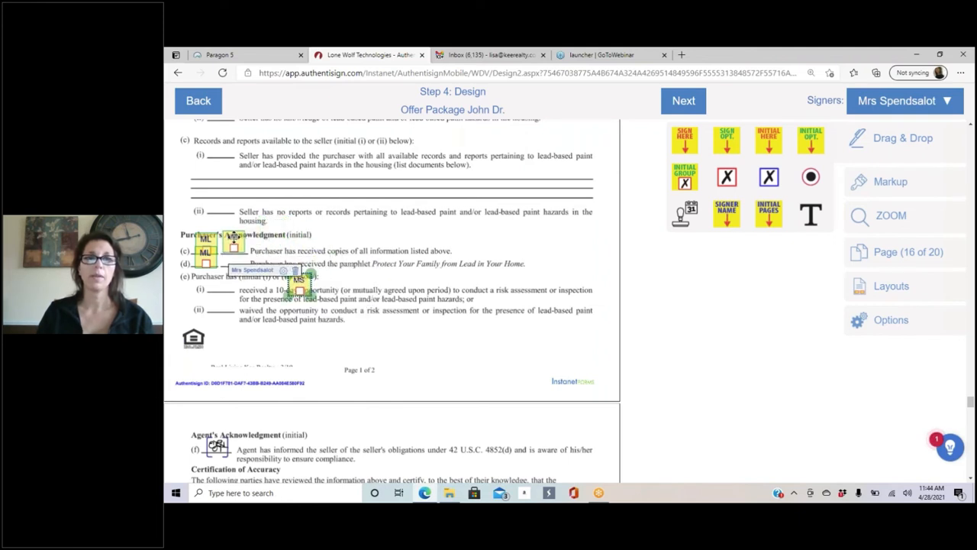
left_click_drag(302, 288, 232, 265)
left_click(394, 264)
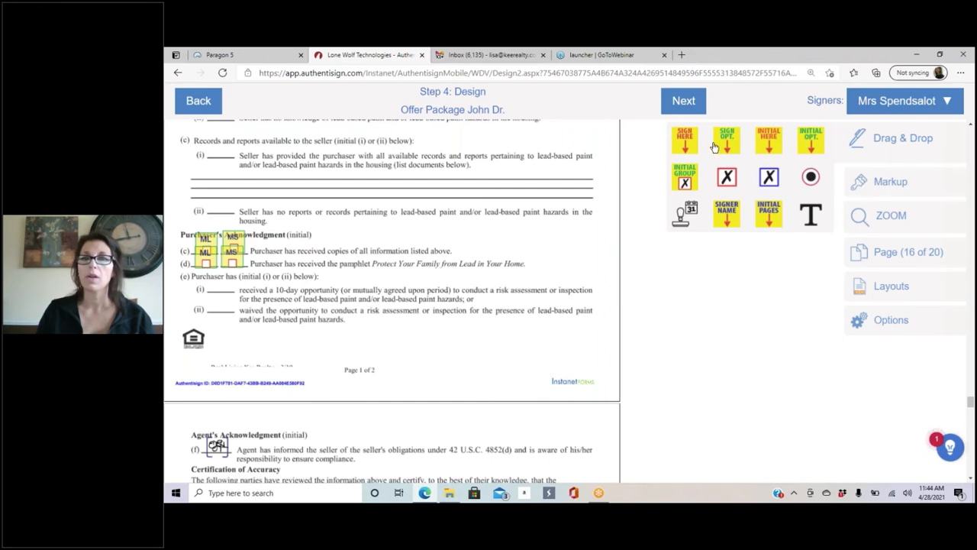
left_click_drag(823, 146, 227, 292)
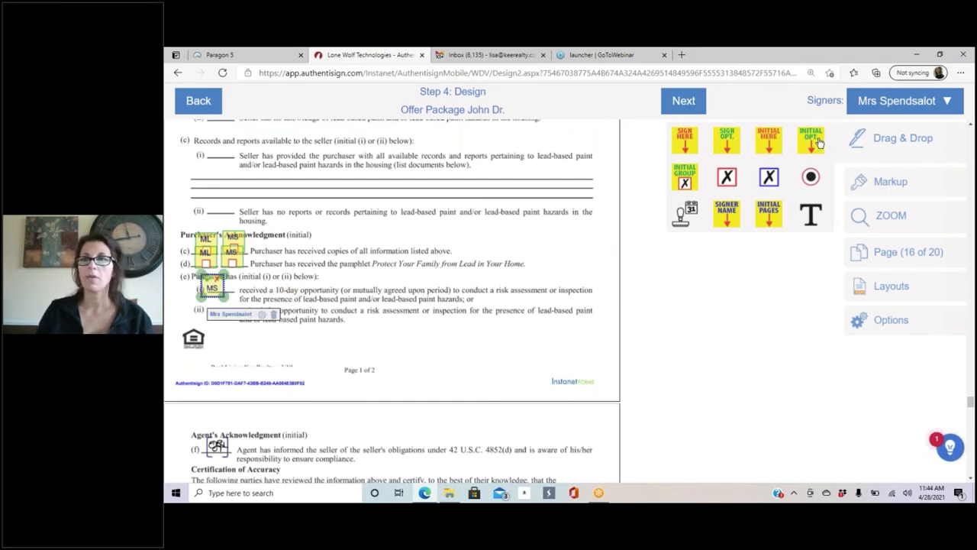
left_click_drag(820, 143, 239, 286)
left_click(305, 291)
left_click(229, 306)
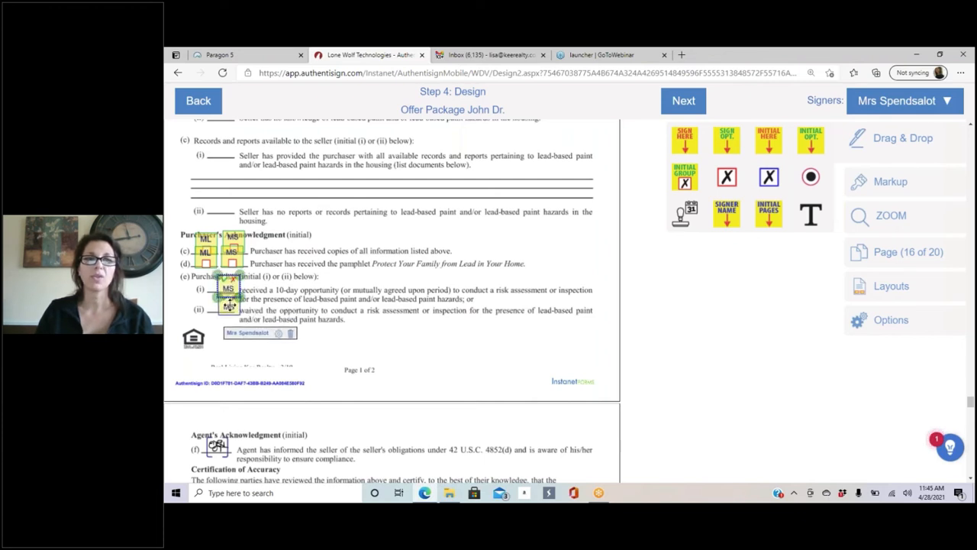
left_click(334, 277)
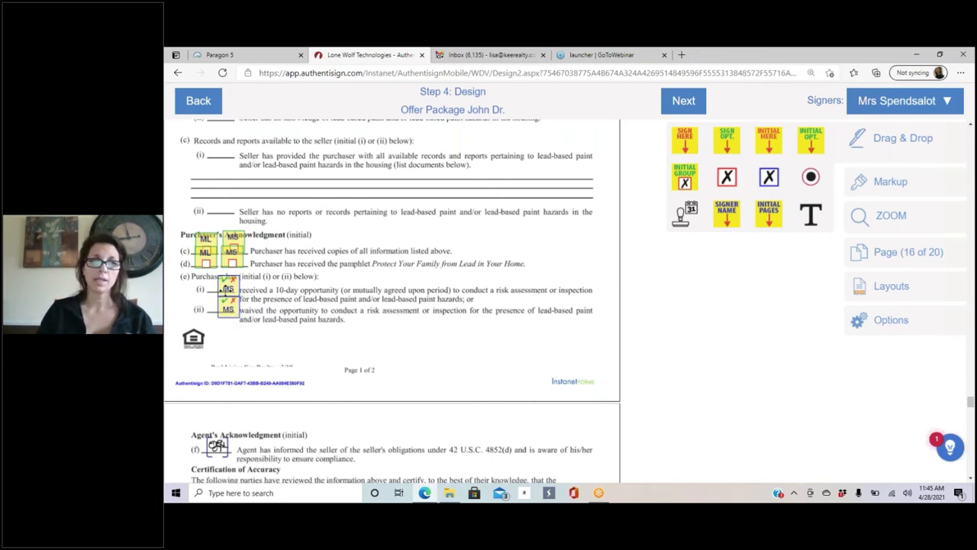
left_click(228, 309)
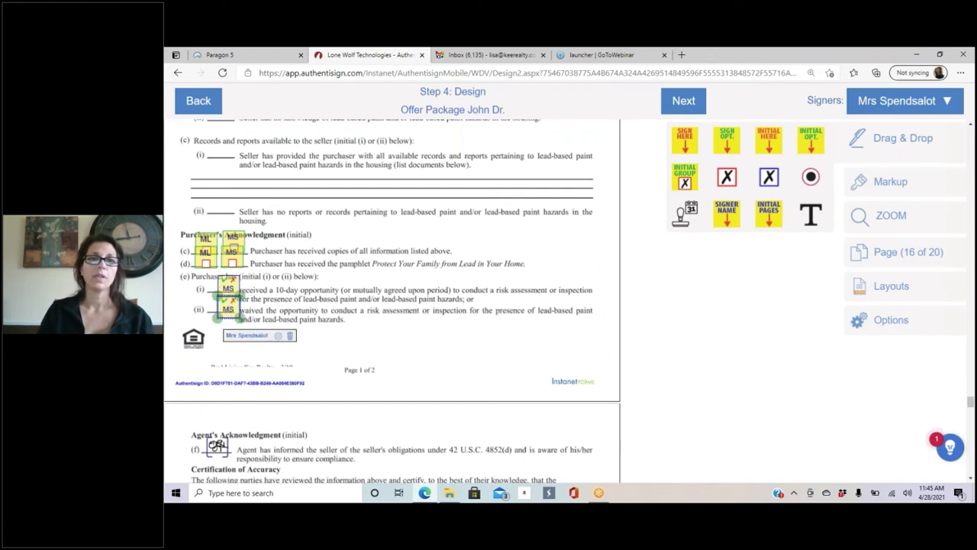
left_click(290, 335)
left_click(229, 288)
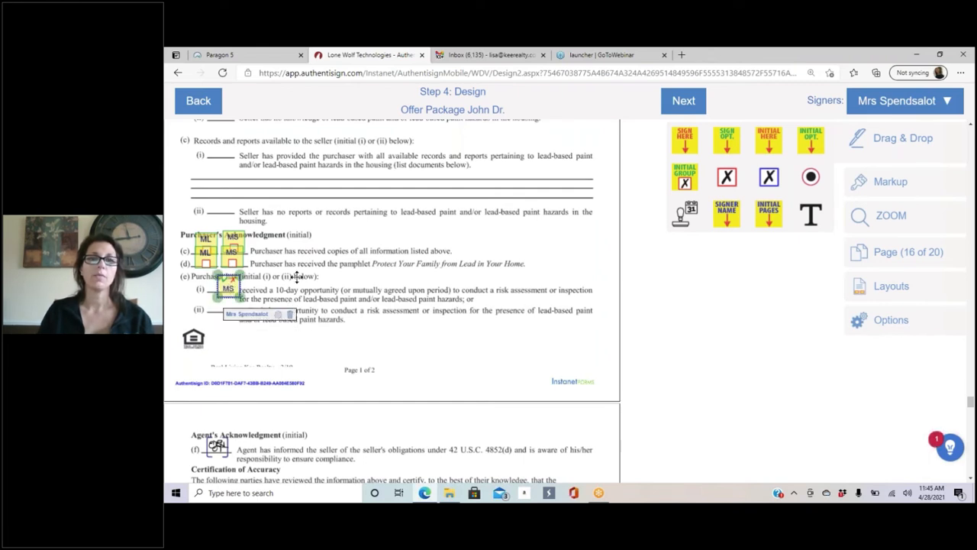
left_click(291, 317)
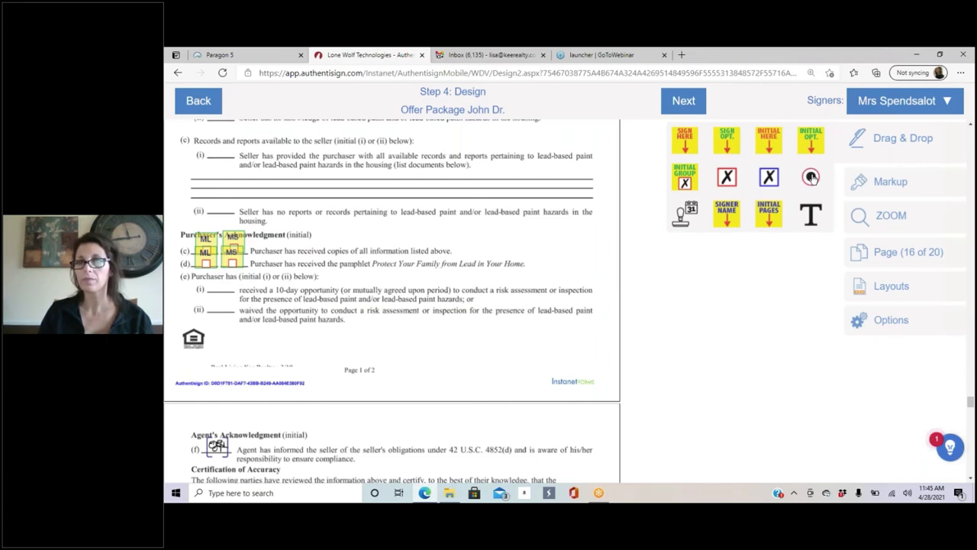
Step: Place radio choices on lines (e)(i) and (e)(ii), plus an MS initial field left of (ii)
left_click_drag(722, 215, 240, 301)
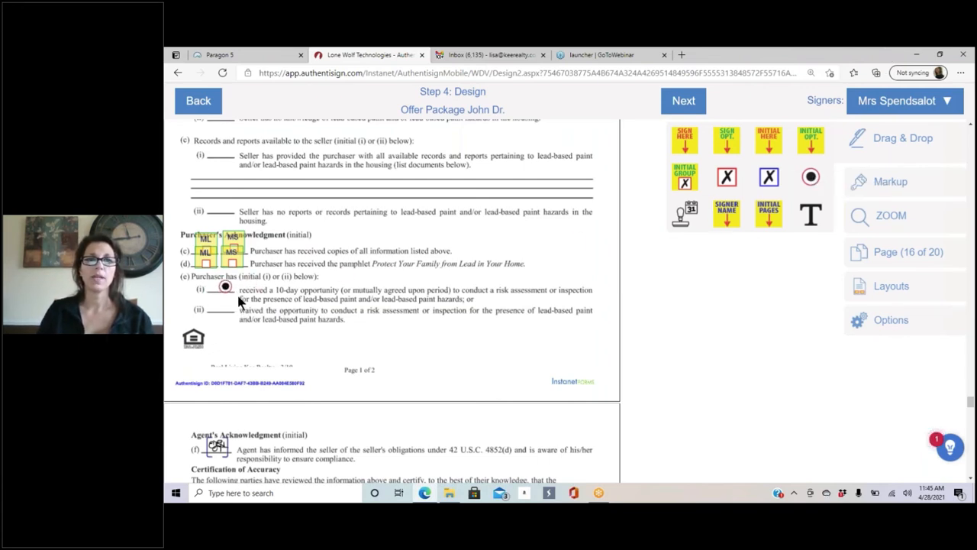
left_click(232, 298)
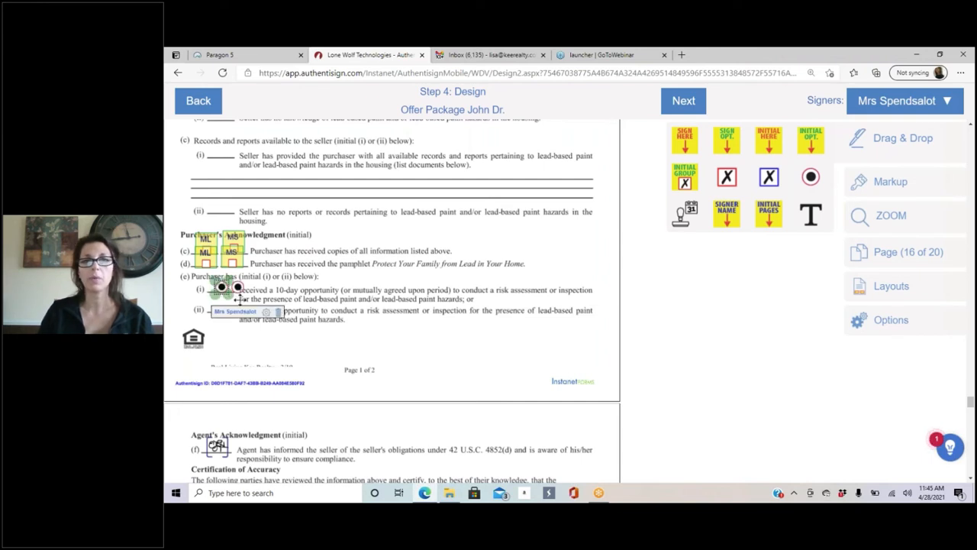
left_click(323, 298)
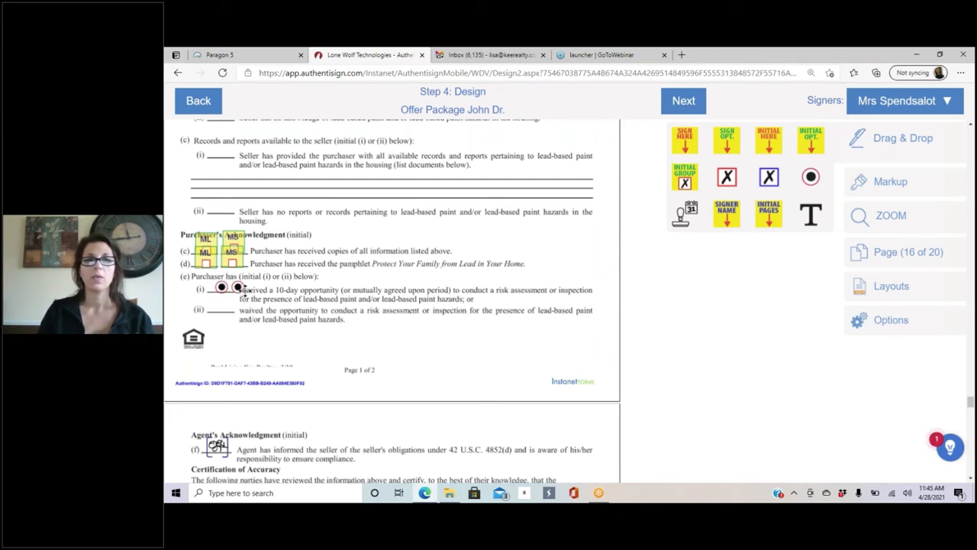
left_click_drag(242, 290, 222, 310)
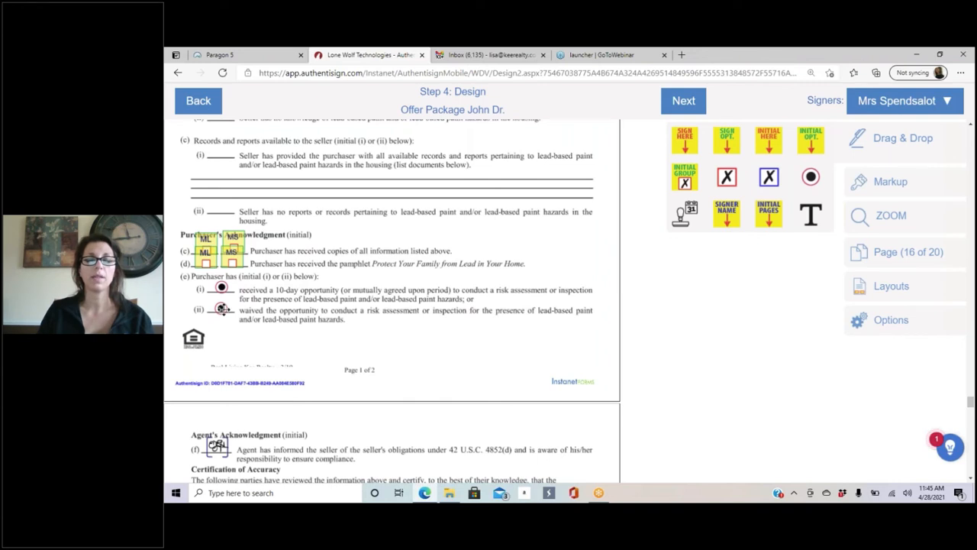
left_click(222, 308)
left_click(361, 346)
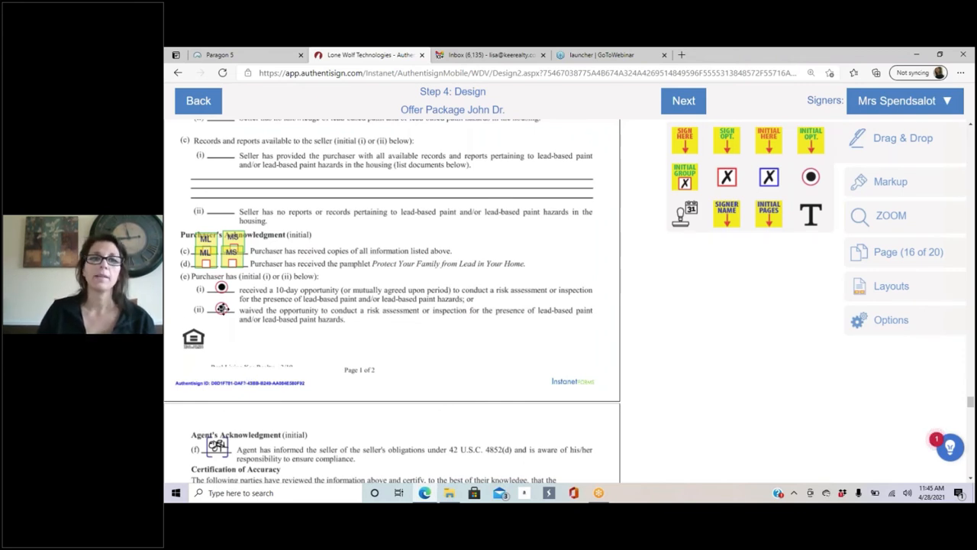
mouse_move(221, 308)
left_mouse_down()
mouse_move(236, 284)
mouse_move(237, 306)
left_mouse_up()
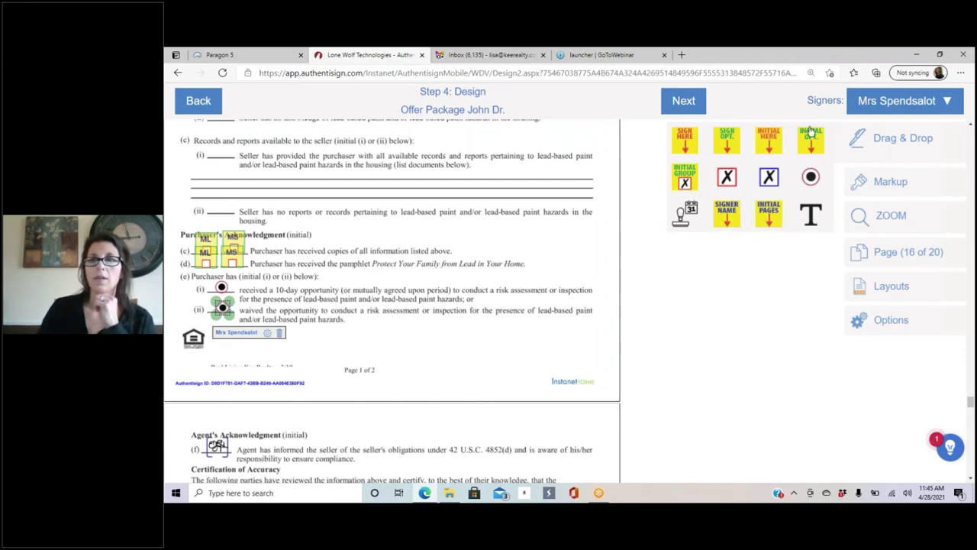
left_click_drag(773, 141, 190, 321)
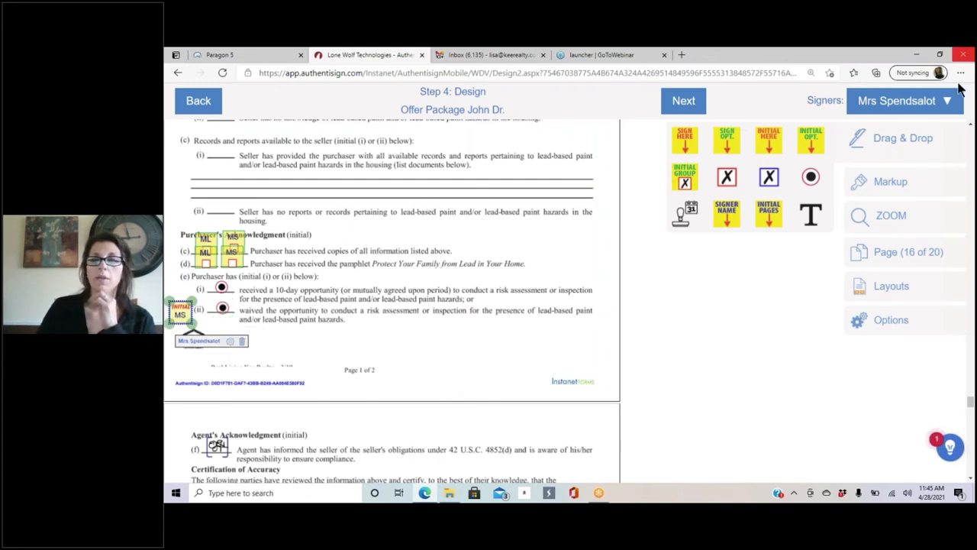
Step: Switch back to the first signer and add an ML initial field left of item (e)(i)
left_click(934, 100)
left_click(861, 129)
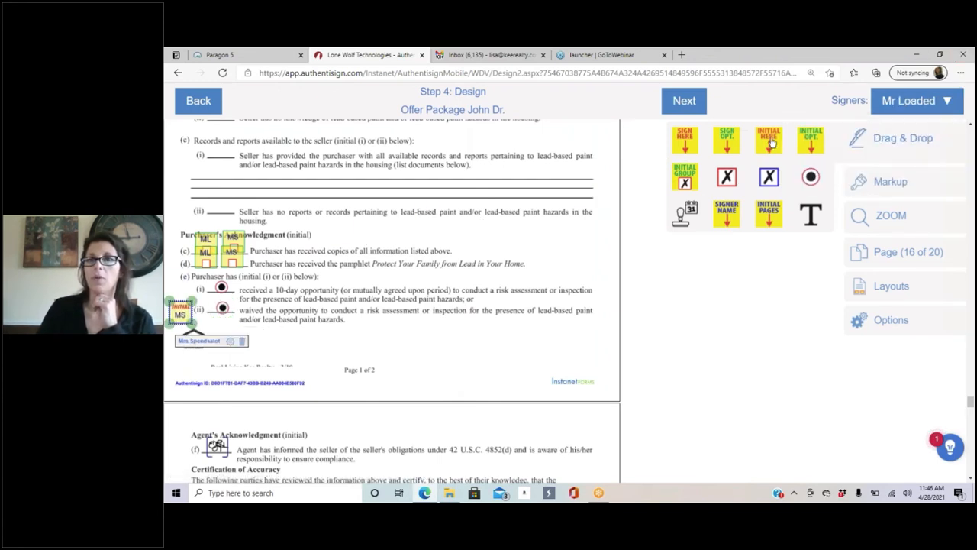
left_click_drag(773, 143, 193, 300)
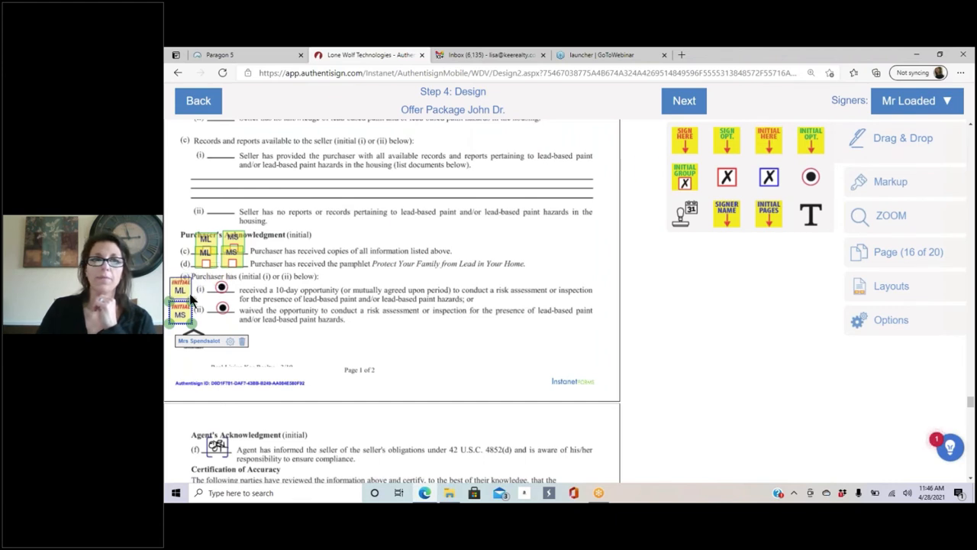
Step: Delete the stray radio buttons near line (d) and select the second buyer's initial group
left_click_drag(811, 177, 362, 282)
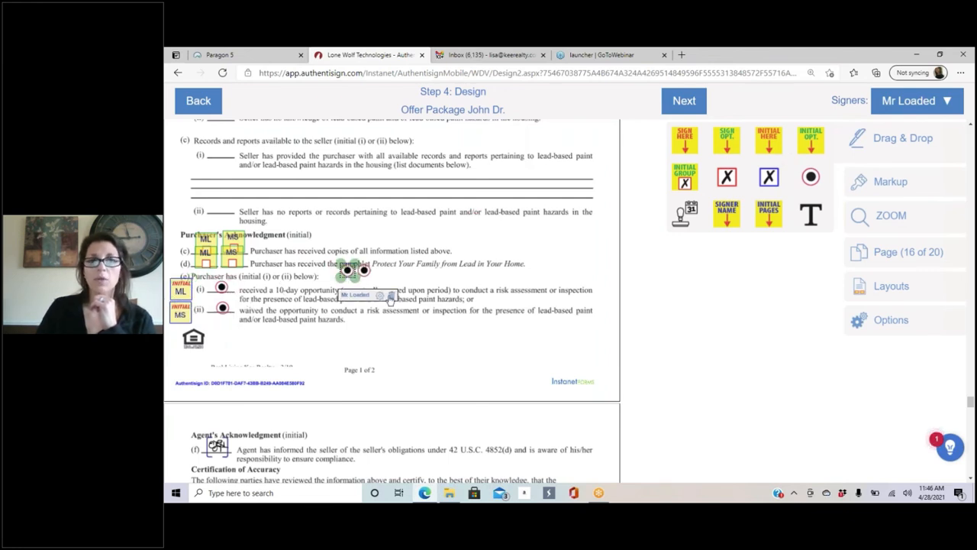
left_click(392, 296)
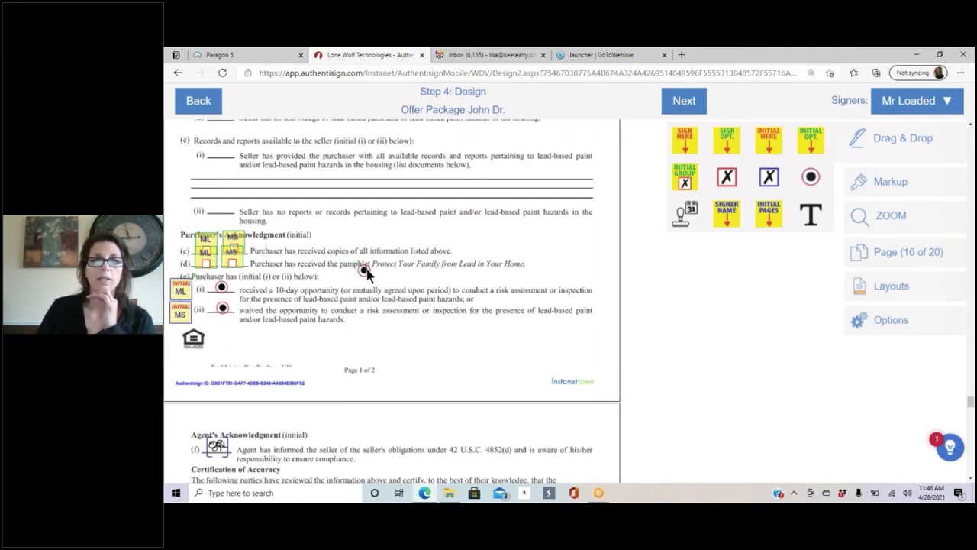
left_click(366, 271)
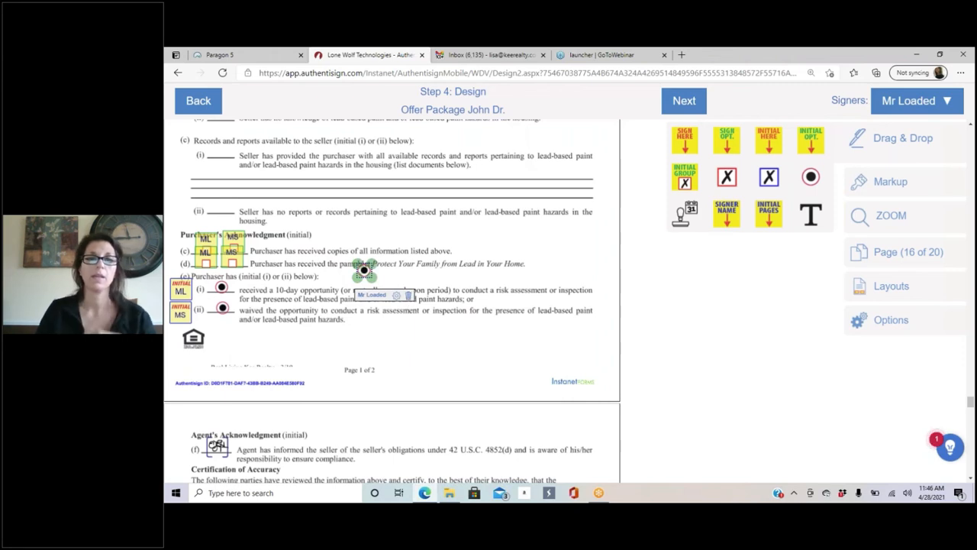
left_click(409, 296)
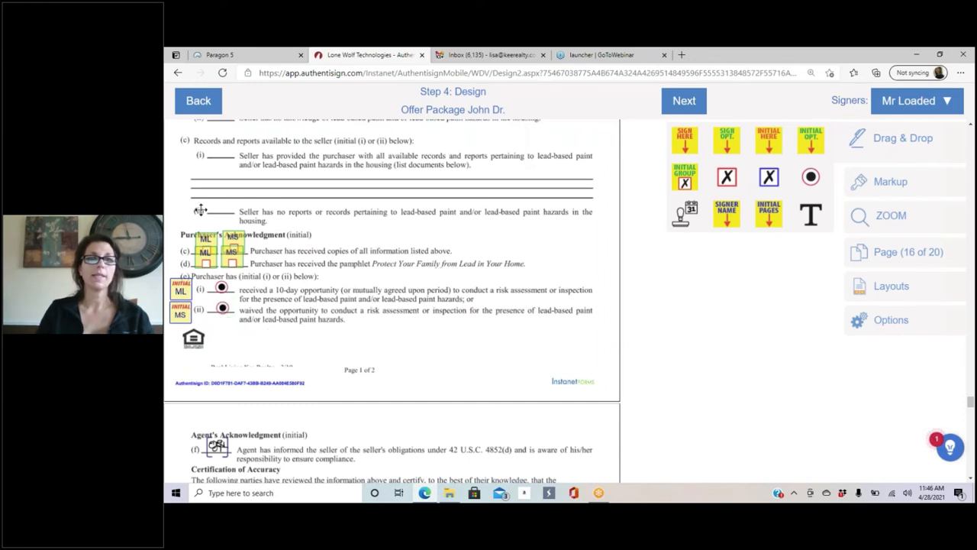
left_click(235, 261)
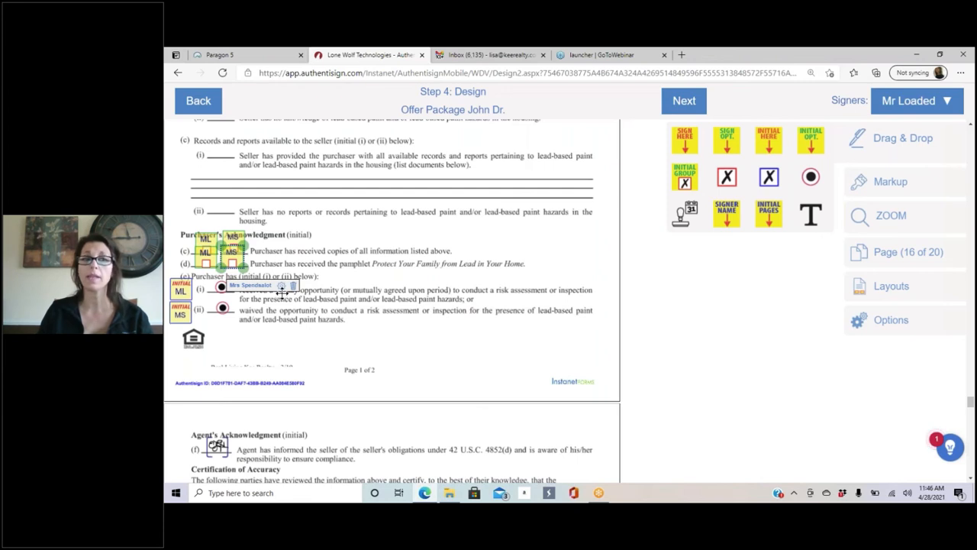
left_click(281, 285)
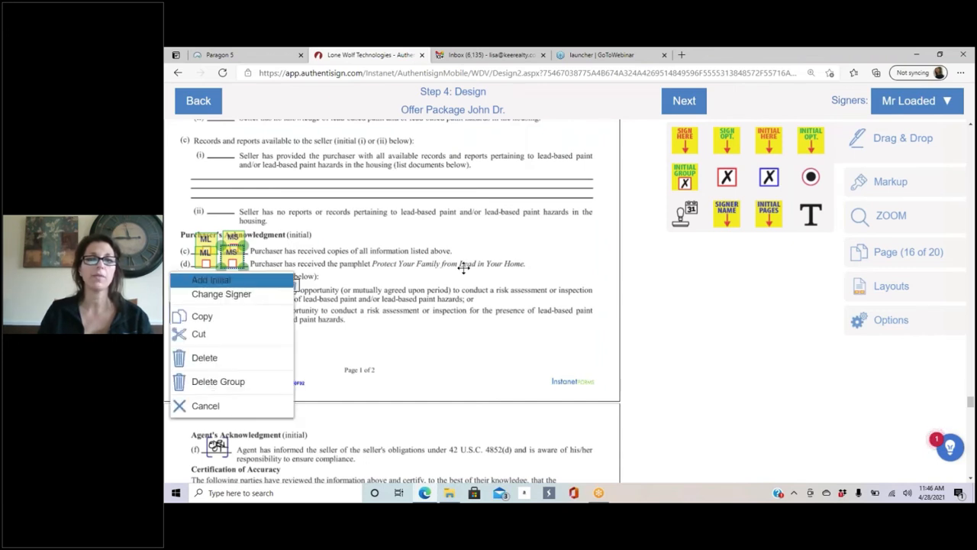
left_click(242, 295)
left_click(495, 195)
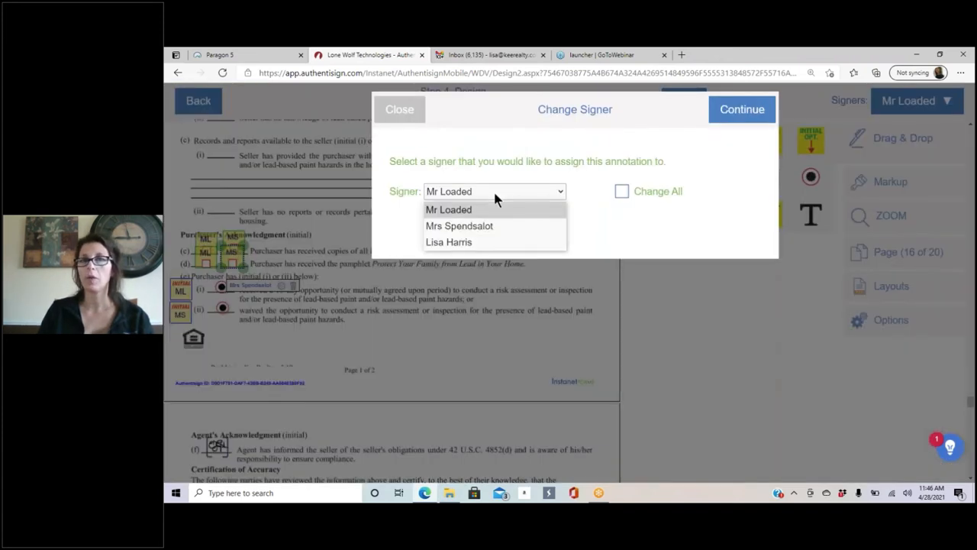
left_click(398, 110)
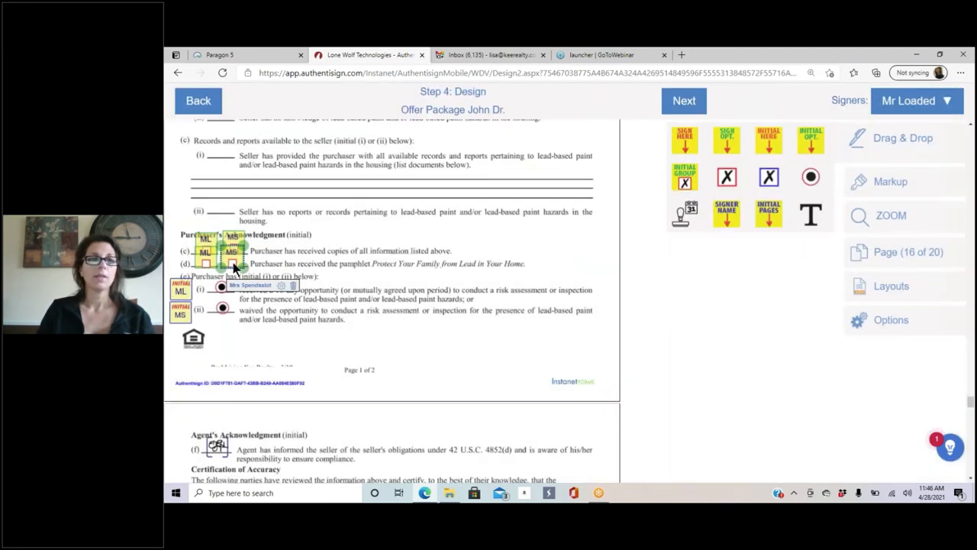
right_click(284, 286)
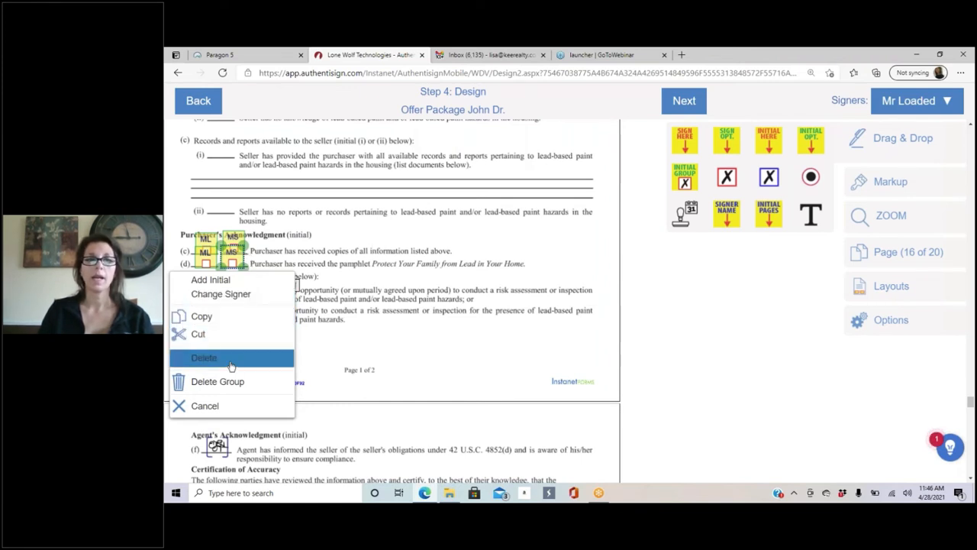
left_click(221, 405)
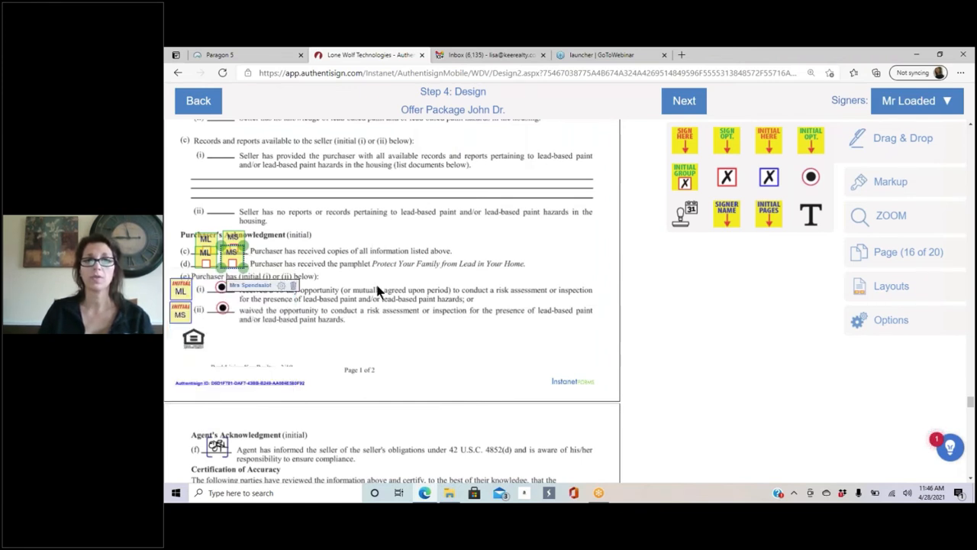
left_click(240, 258)
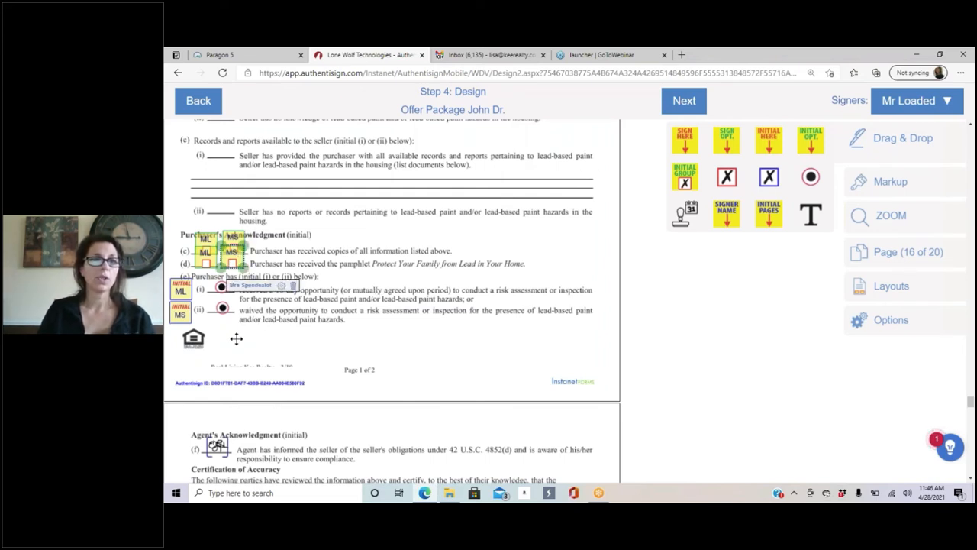
left_click(235, 338)
left_click(181, 289)
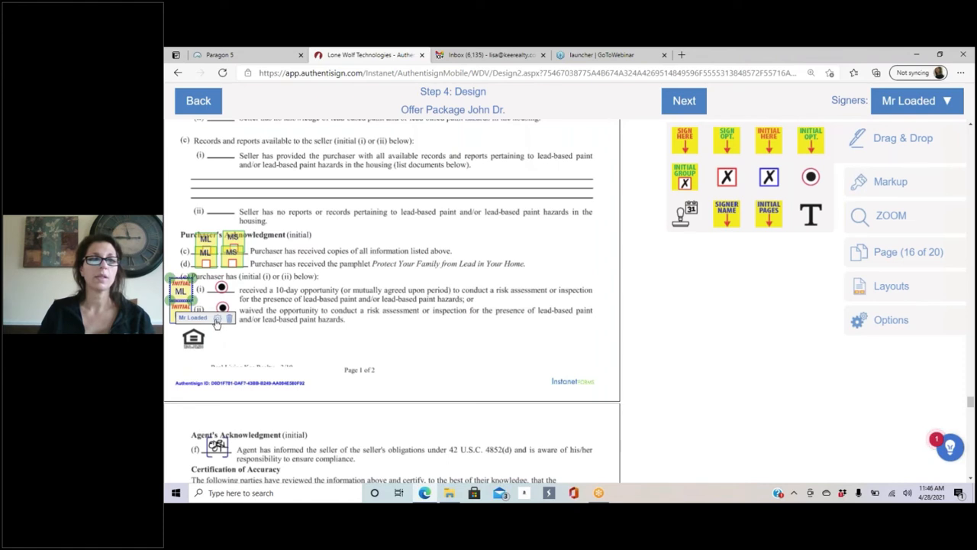
left_click(217, 320)
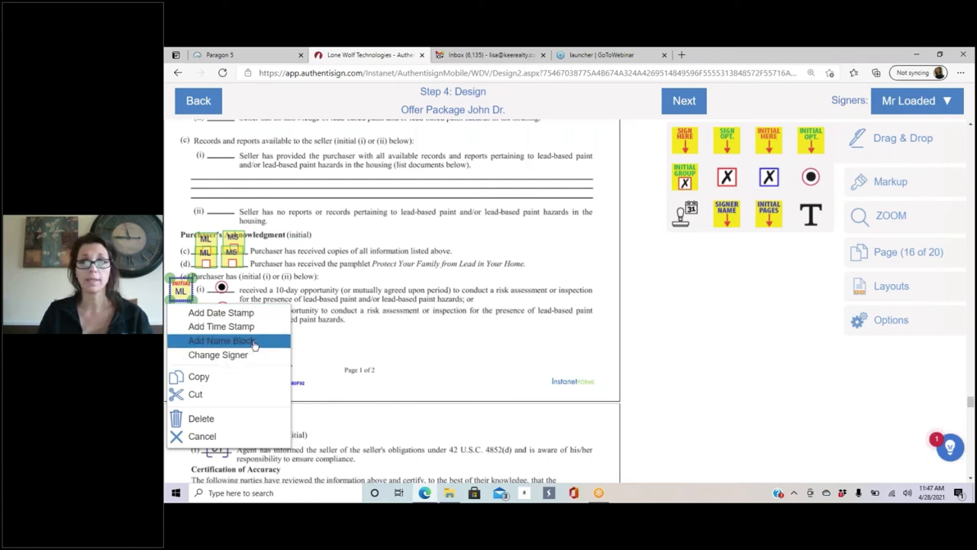
left_click(435, 327)
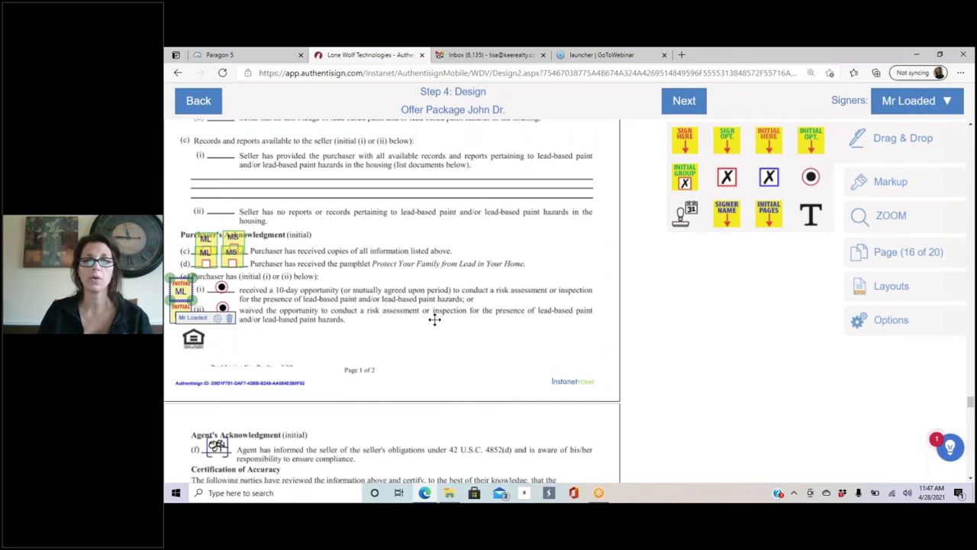
Step: Delete the duplicate second-buyer initial field on line (c) of Purchaser's Acknowledgment
scroll(410, 311, "up", 5)
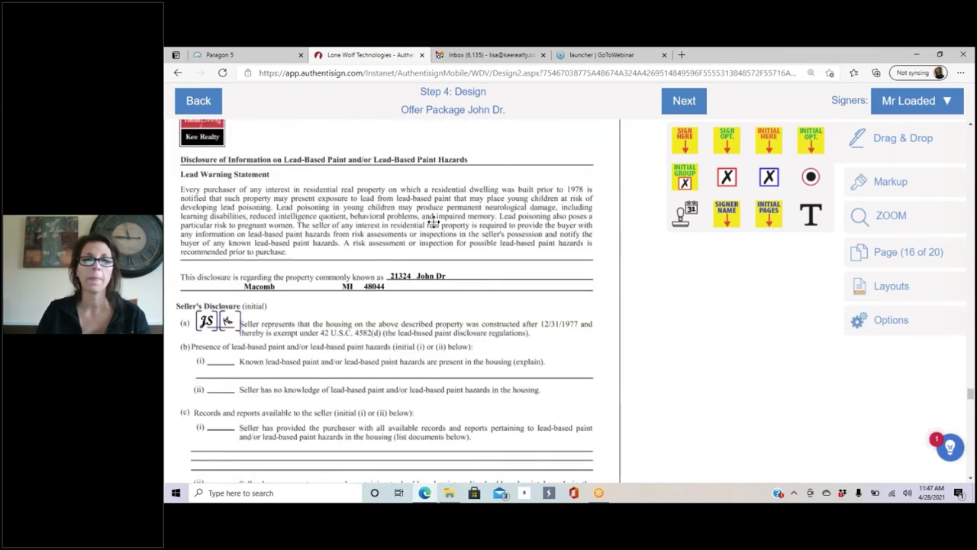
scroll(429, 221, "down", 7)
left_click(236, 181)
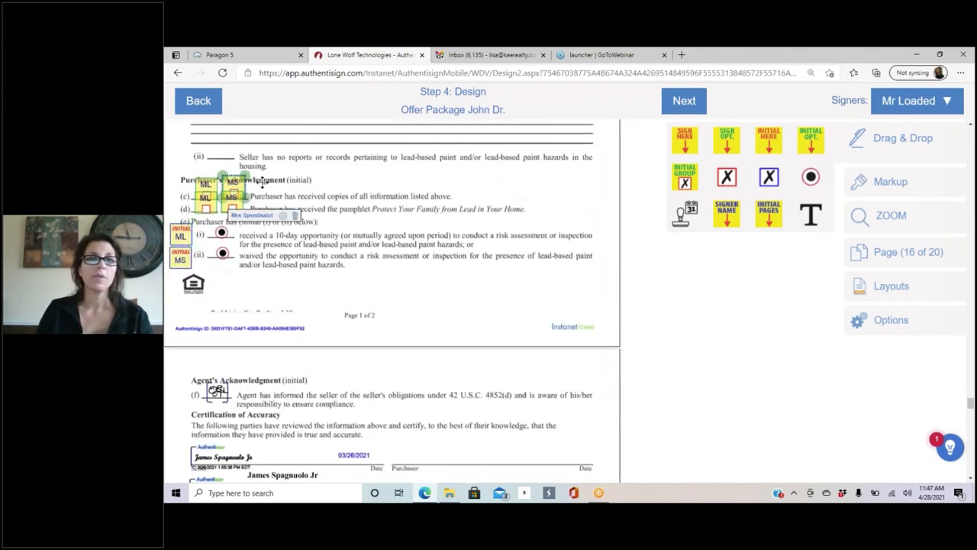
left_click(368, 200)
scroll(339, 202, "up", 3)
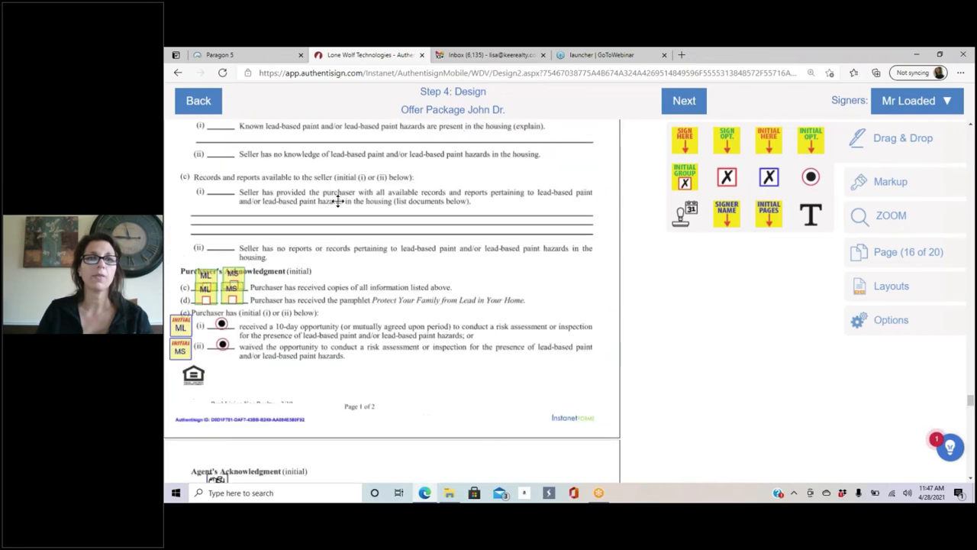
scroll(329, 207, "up", 4)
scroll(395, 320, "down", 3)
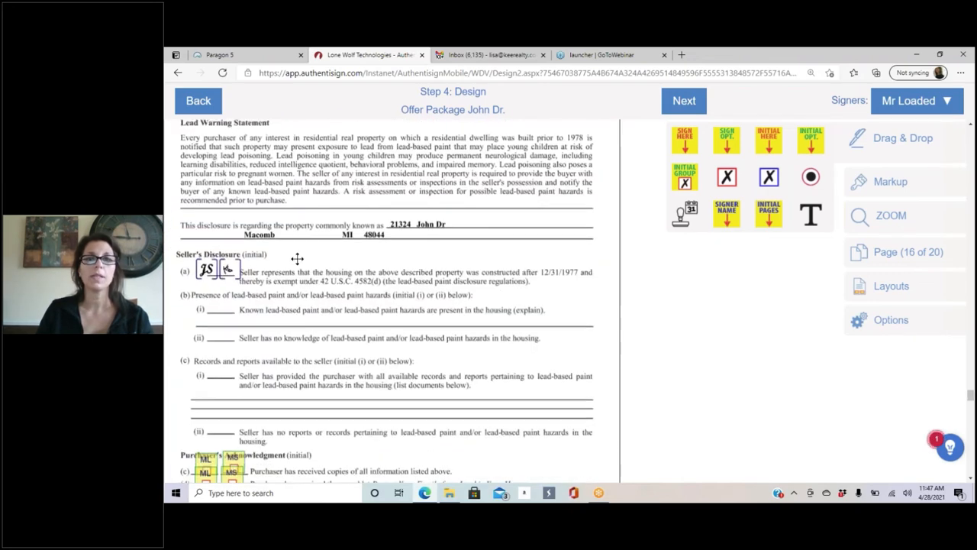
scroll(349, 227, "down", 3)
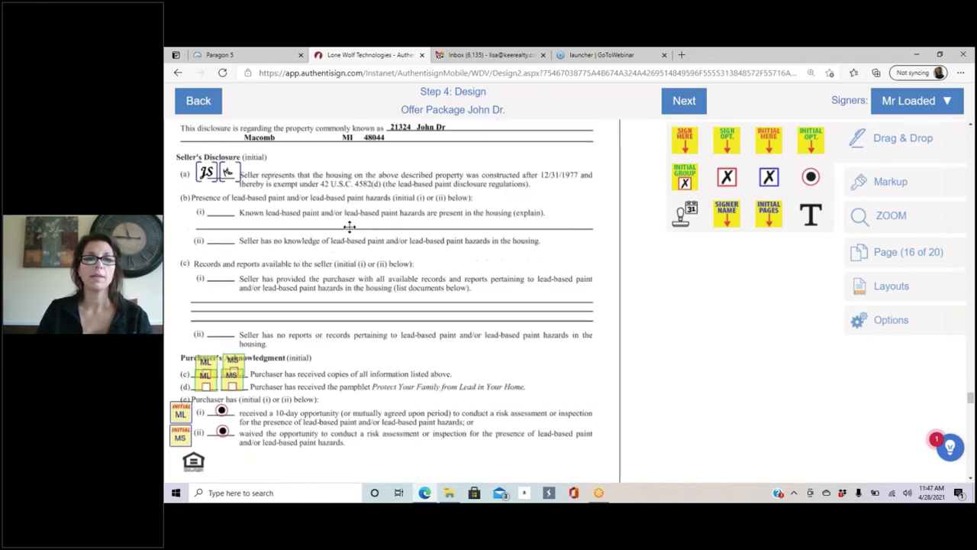
left_click(233, 240)
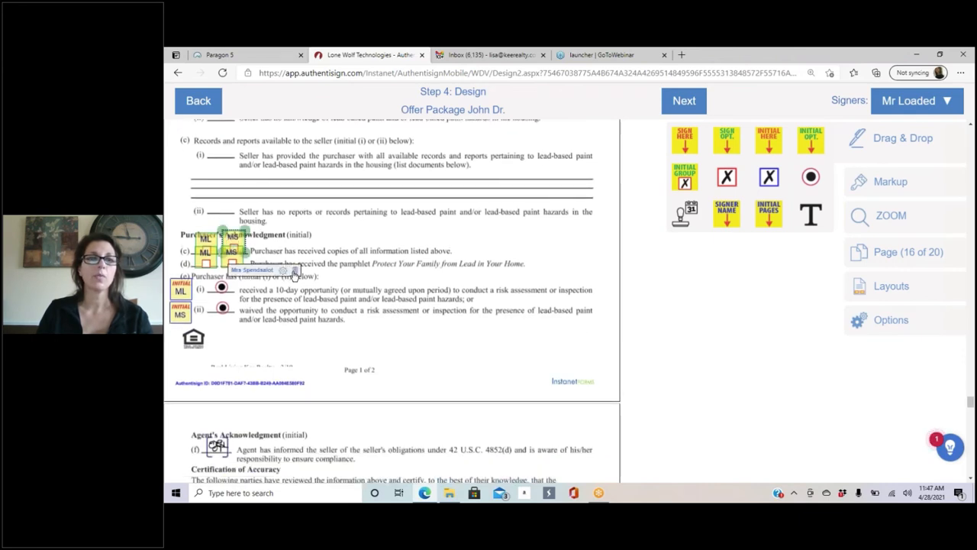
left_click(295, 271)
Step: Delete the remaining first- and second-buyer initial fields on lines (c) and (d)
left_click(208, 239)
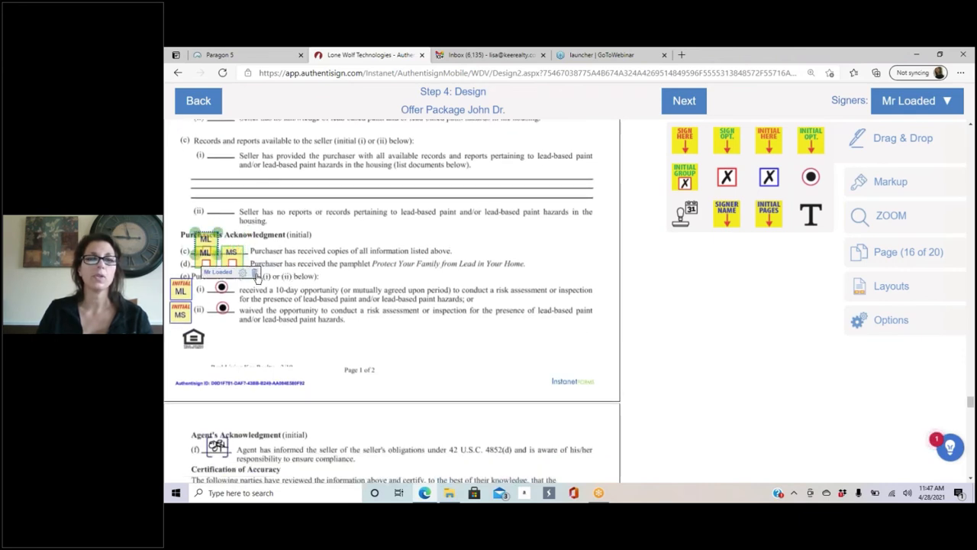
left_click(255, 271)
left_click(232, 252)
left_click(293, 282)
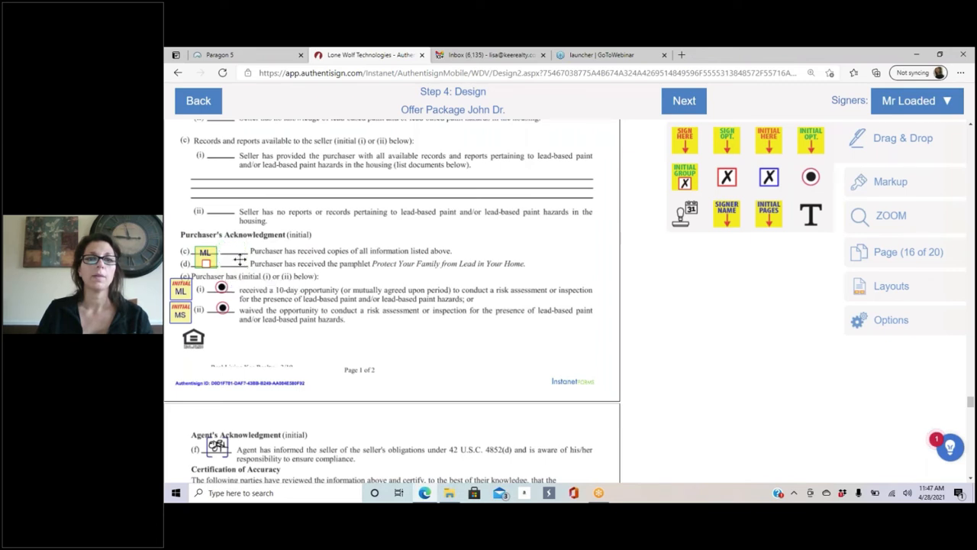
left_click(206, 260)
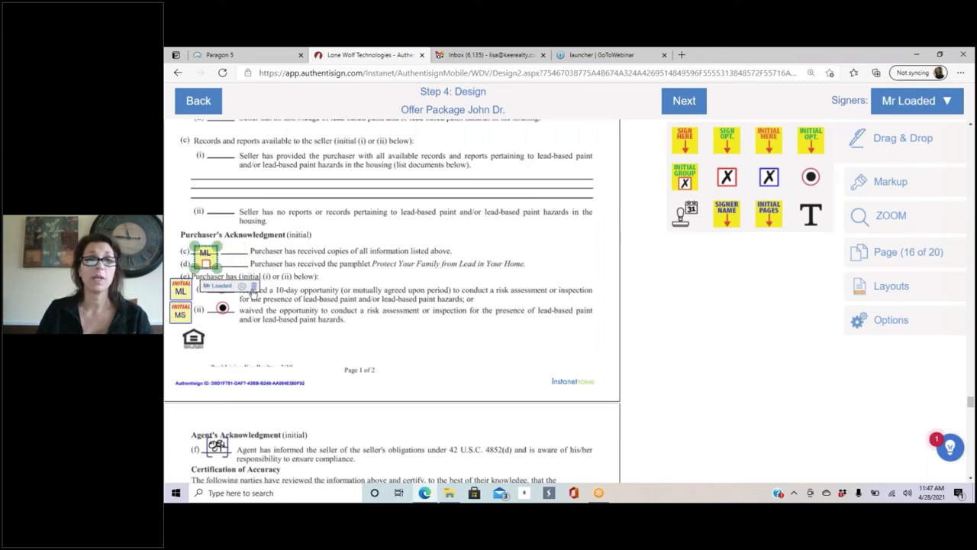
left_click(255, 286)
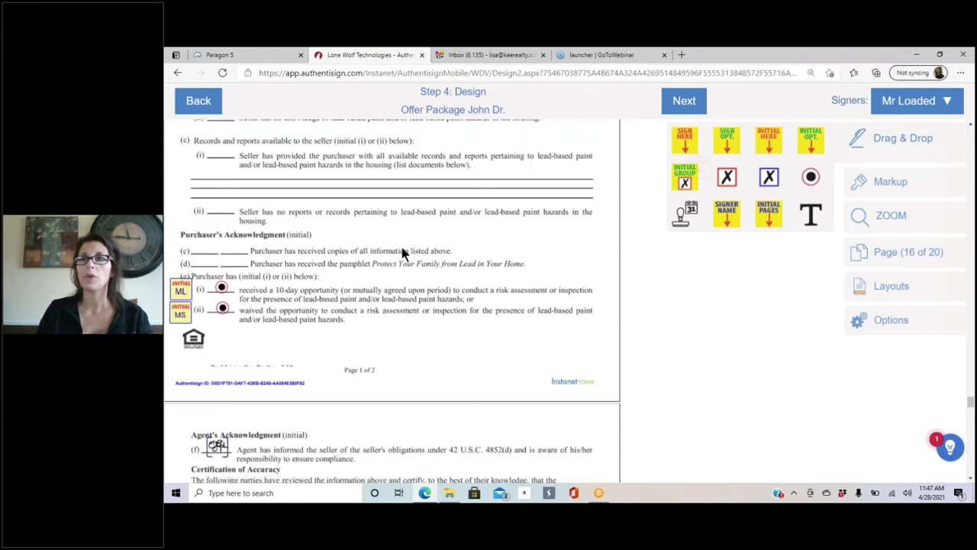
Step: Drop Initial Here fields onto lines (c) and (d) and delete the stray extra one
left_click_drag(402, 249, 203, 254)
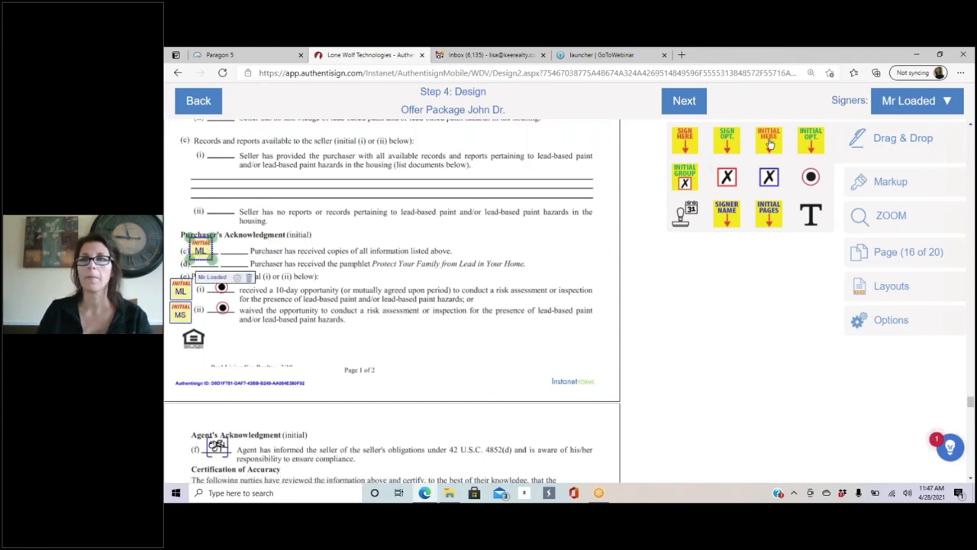
left_click_drag(515, 199, 207, 270)
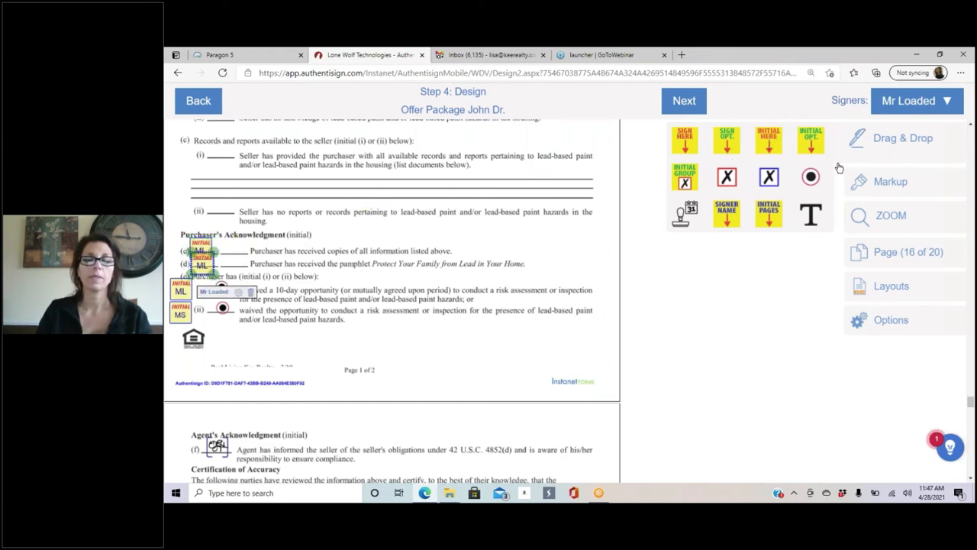
left_click(921, 107)
left_click(872, 154)
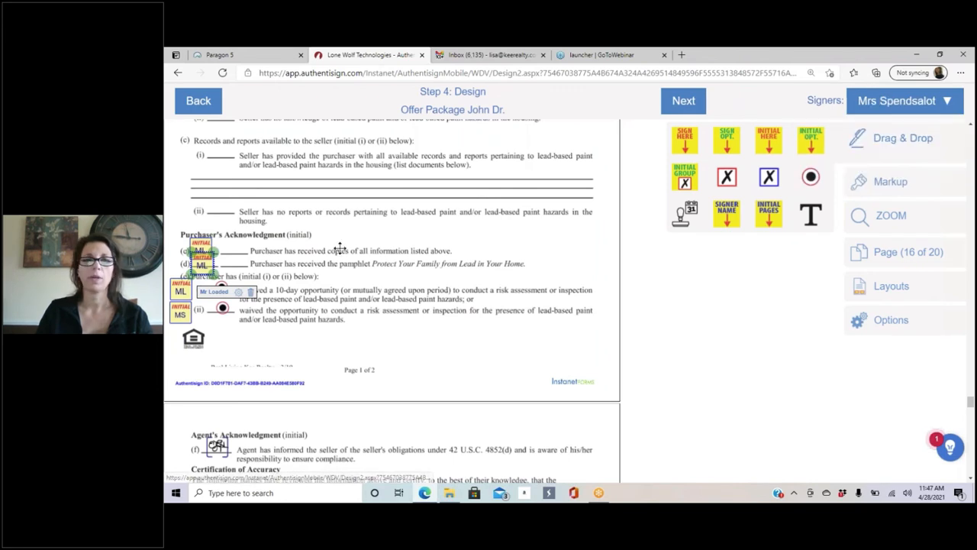
left_click_drag(202, 244, 237, 259)
left_click(285, 292)
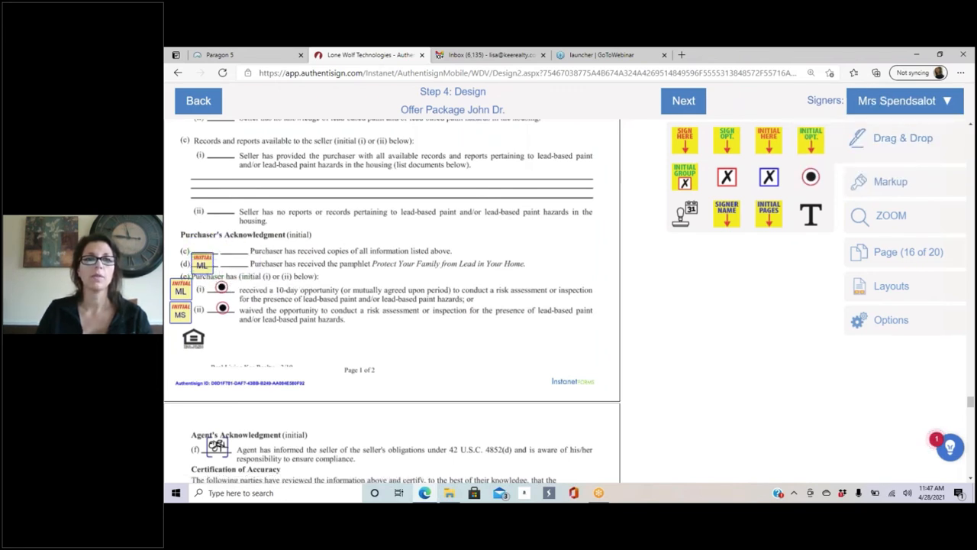
Step: Add the second buyer's initial fields beside lines (d) and (c)
left_click_drag(769, 139, 241, 267)
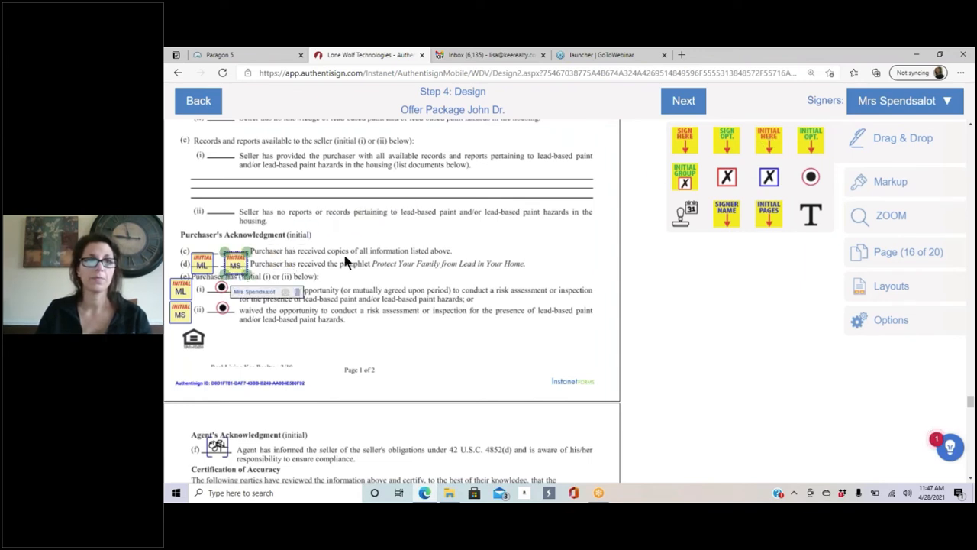
left_click(415, 290)
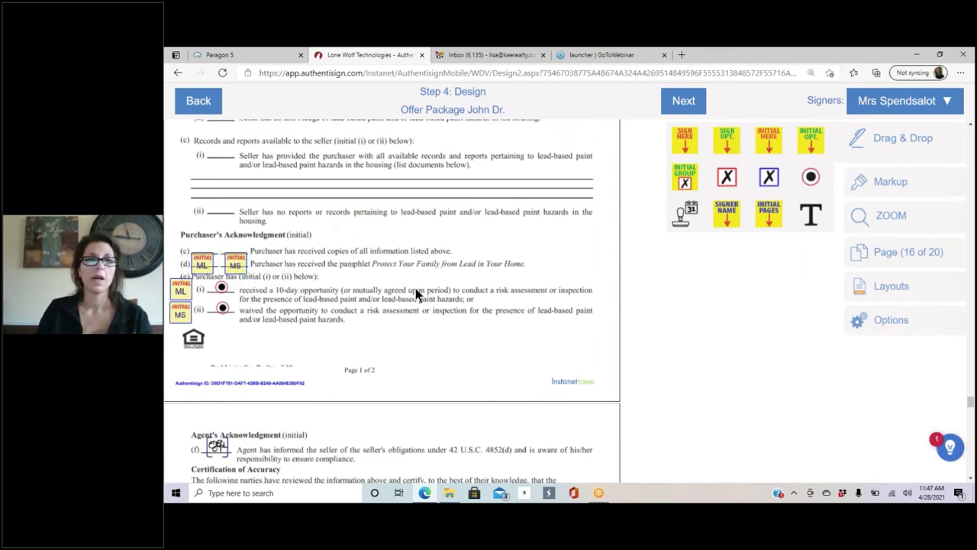
left_click(200, 267)
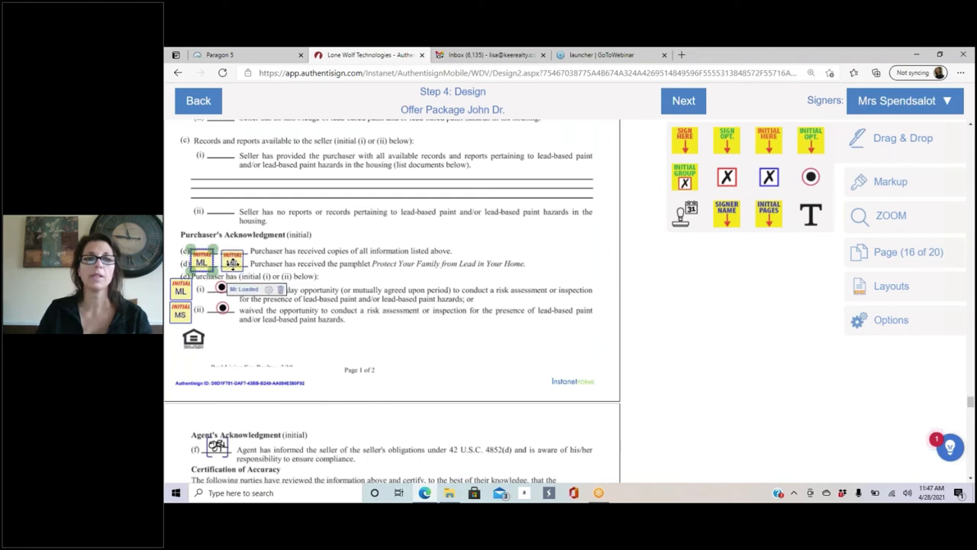
left_click(401, 236)
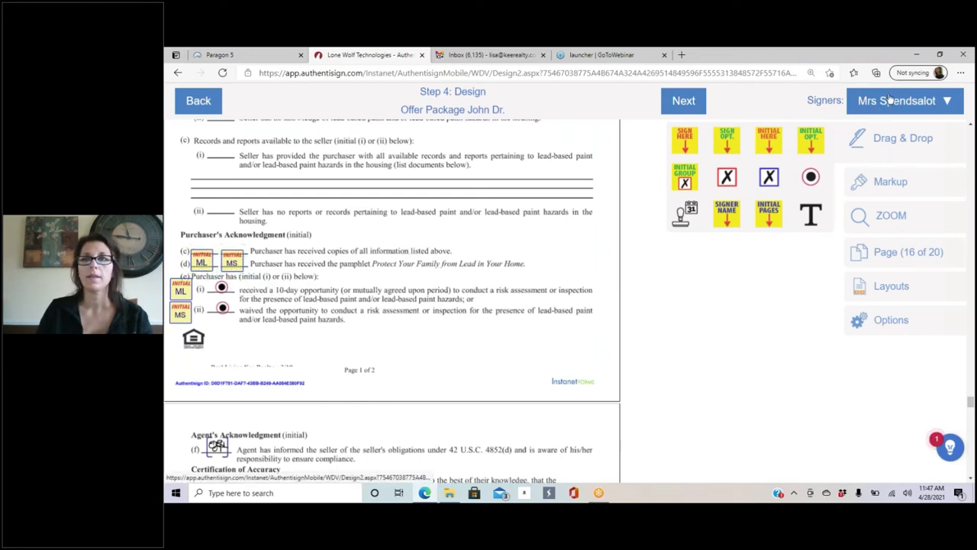
left_click_drag(764, 147, 243, 262)
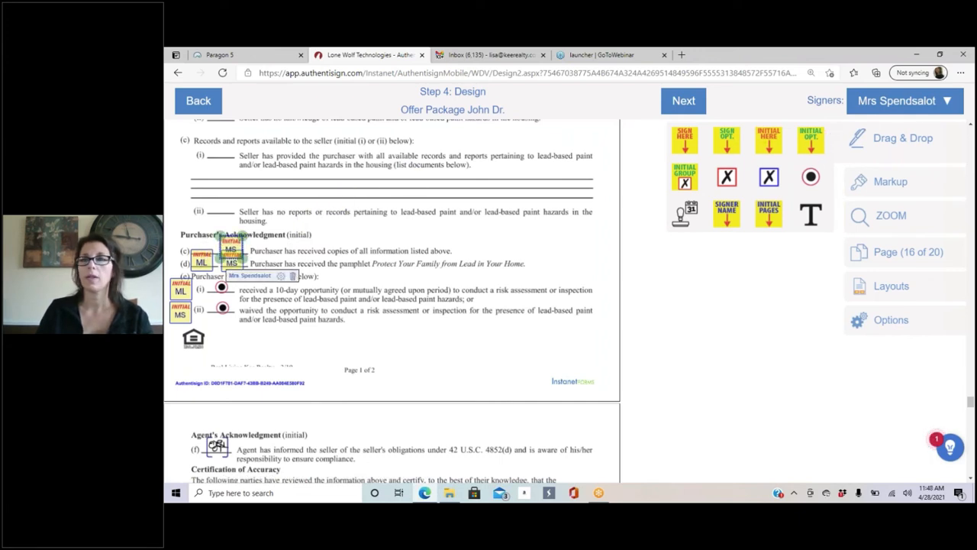
Step: Switch back to the first buyer and place their initial field beside line (c)
left_click(869, 101)
left_click(803, 129)
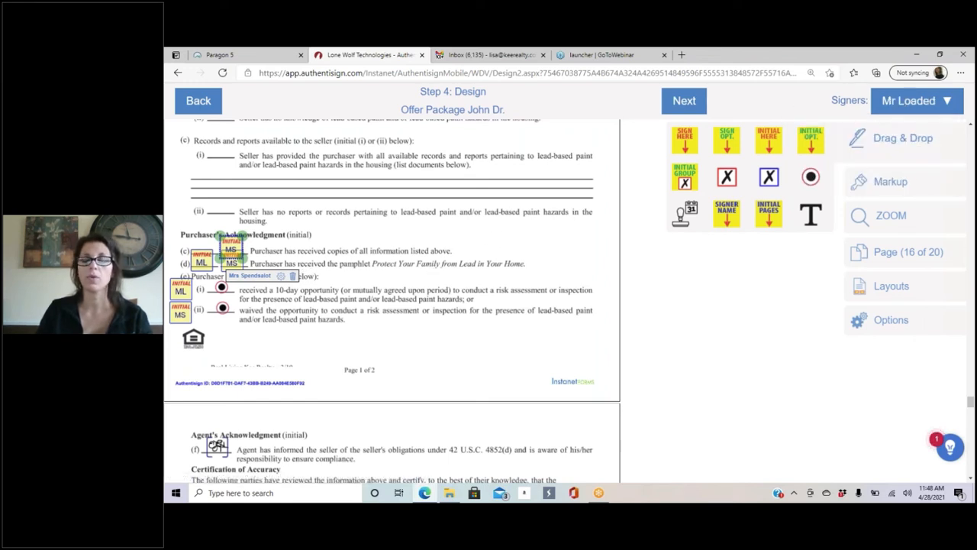
left_click_drag(770, 145, 517, 165)
left_click_drag(244, 219, 210, 255)
left_click(303, 258)
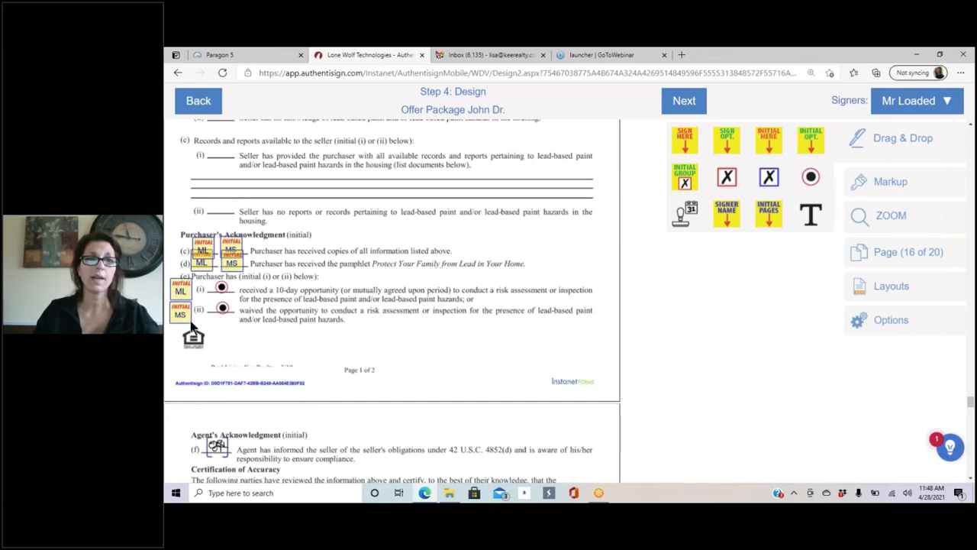
Step: Scroll back up to page 13, the Beware of Wire Fraud form's signature lines
scroll(362, 323, "down", 3)
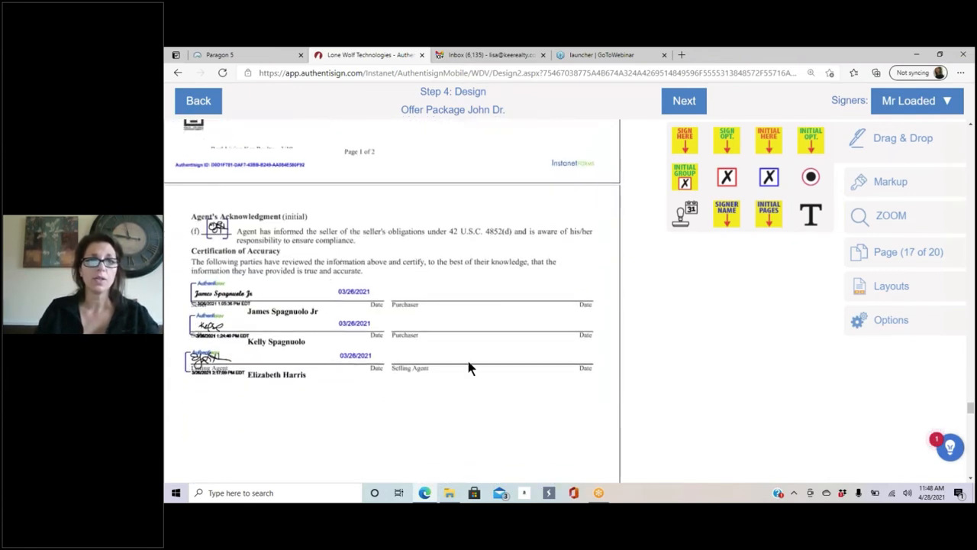
scroll(462, 355, "up", 10)
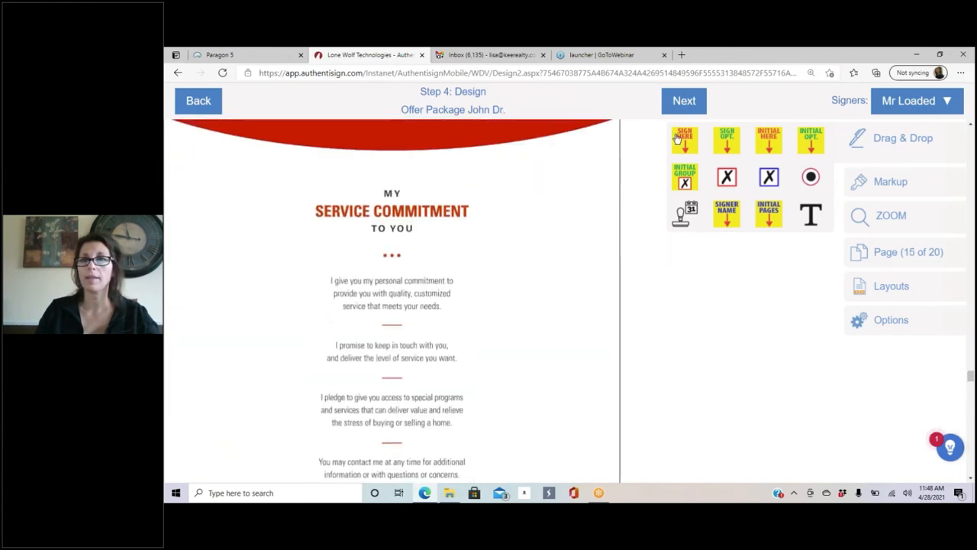
scroll(422, 252, "up", 4)
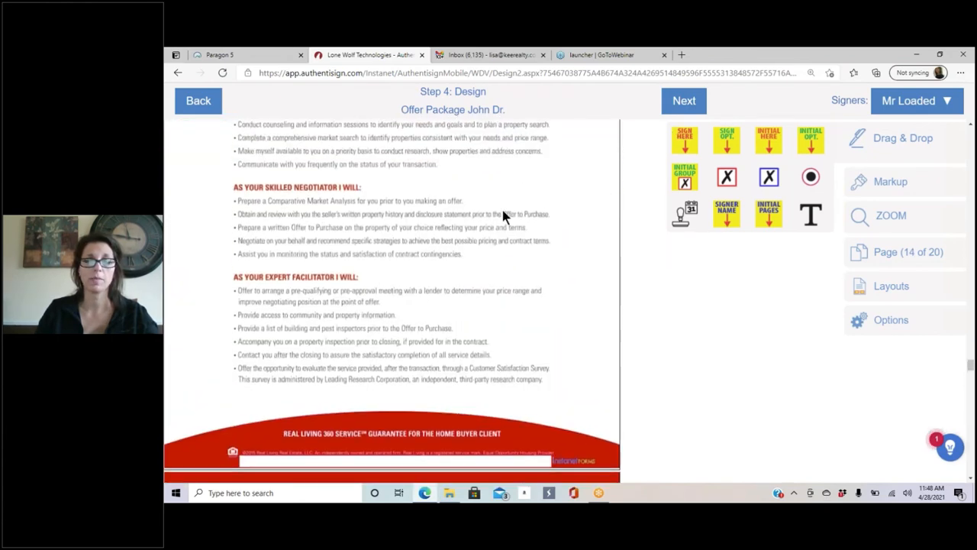
scroll(504, 216, "down", 10)
scroll(490, 226, "up", 10)
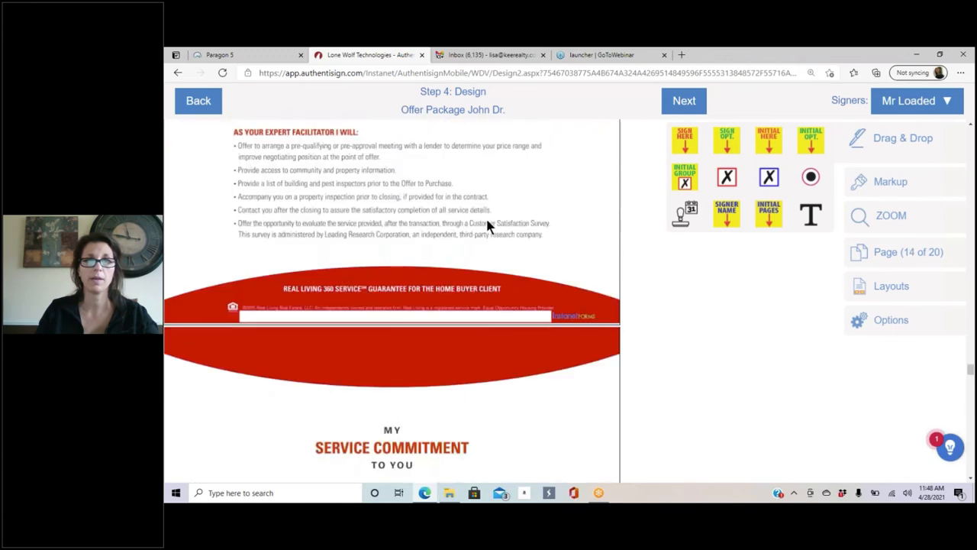
scroll(486, 223, "up", 3)
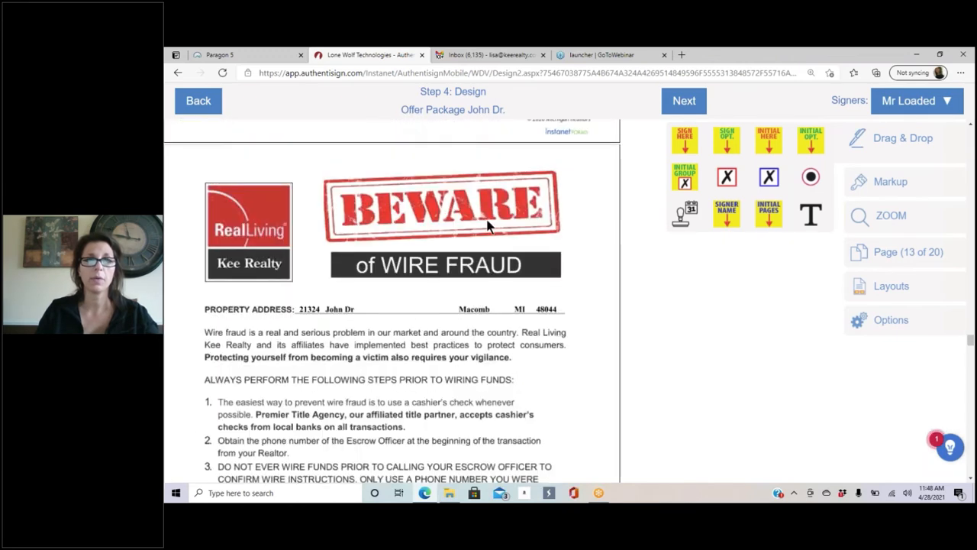
scroll(480, 338, "down", 3)
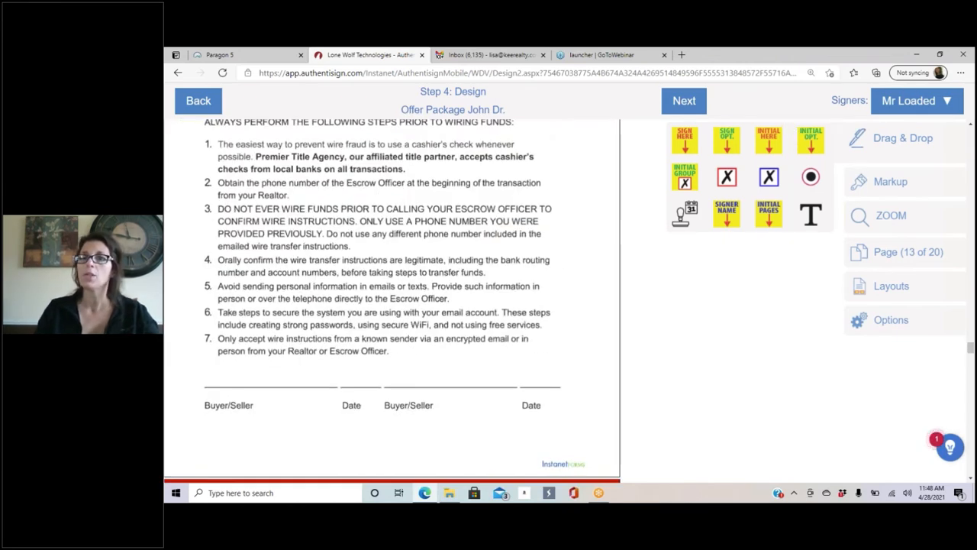
Step: Place the first buyer's Sign Here, auto-date and Signer Name fields on the first Buyer/Seller and Date lines
mouse_move(696, 154)
left_mouse_down()
mouse_move(259, 291)
mouse_move(210, 352)
mouse_move(221, 347)
left_mouse_up()
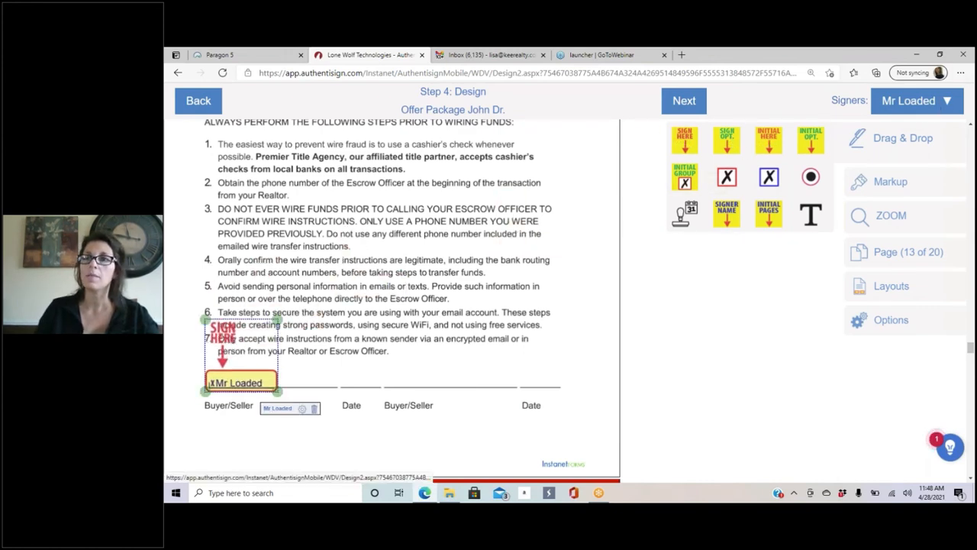
left_click(936, 104)
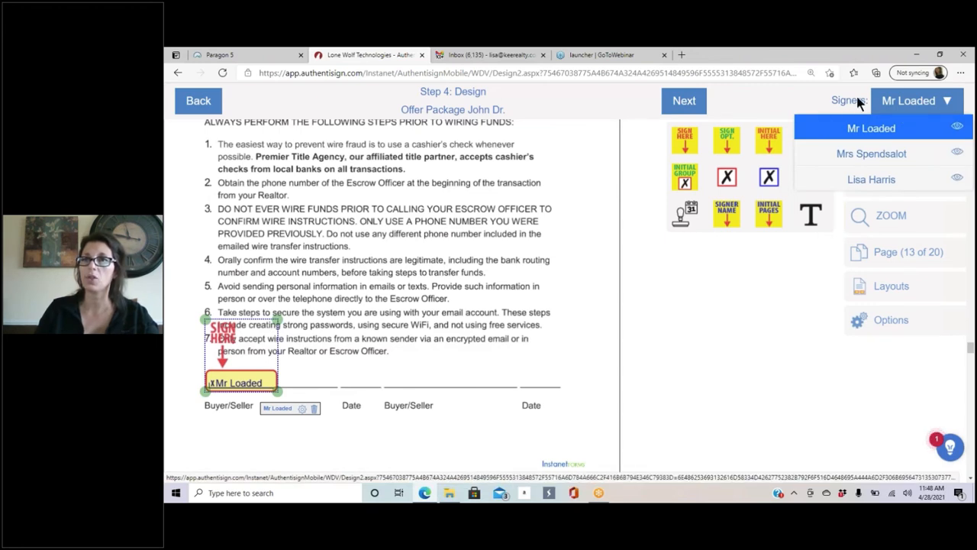
left_click(329, 369)
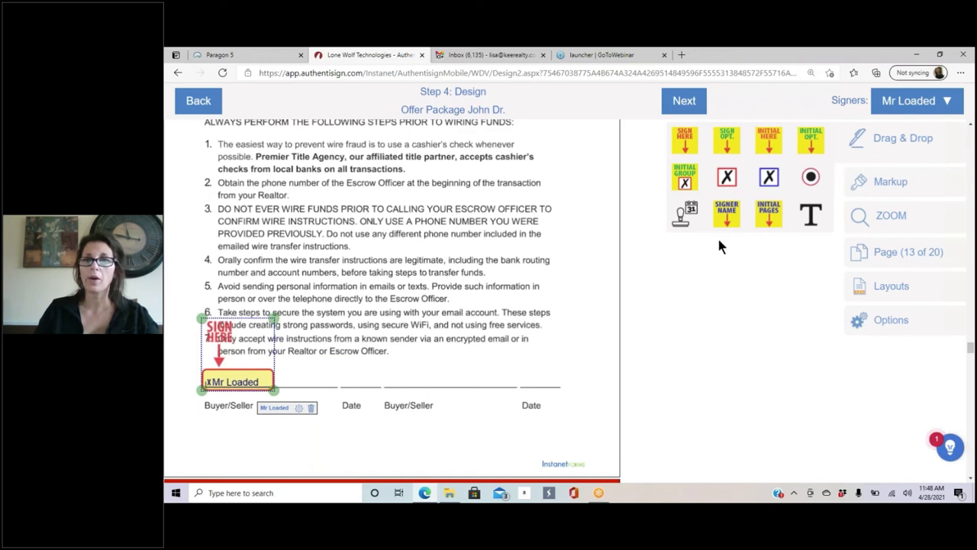
left_click_drag(686, 216, 355, 386)
left_click(326, 441)
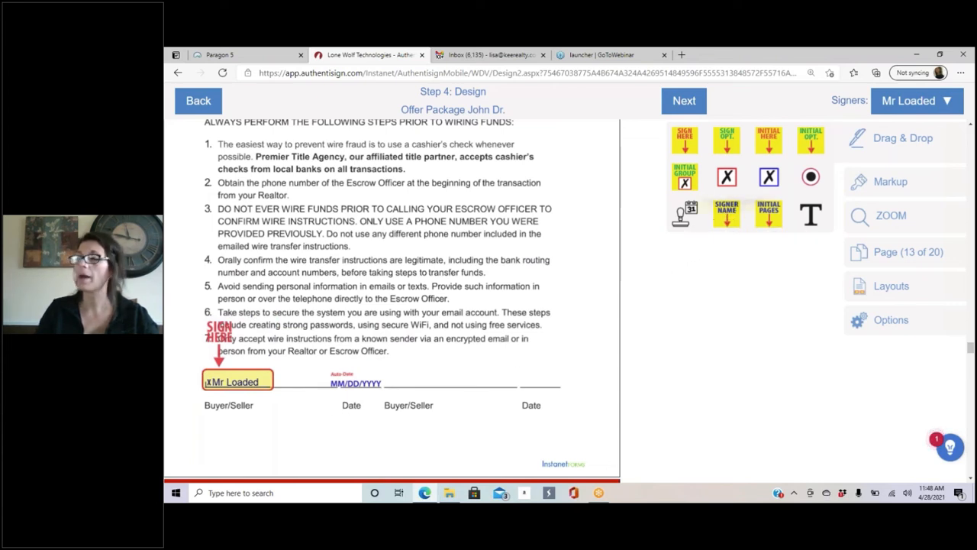
mouse_move(727, 213)
left_mouse_down()
mouse_move(451, 325)
mouse_move(293, 446)
mouse_move(341, 432)
mouse_move(340, 379)
left_mouse_up()
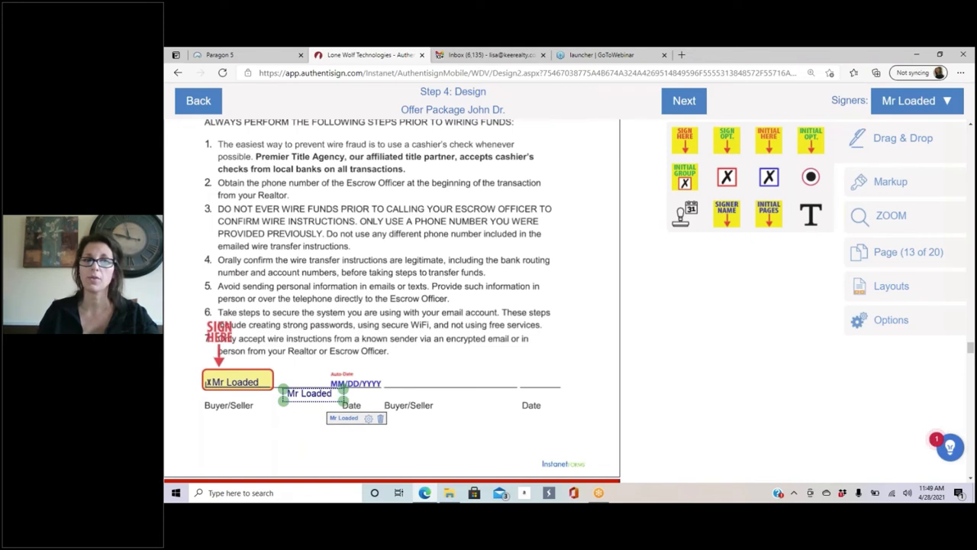
left_click(897, 102)
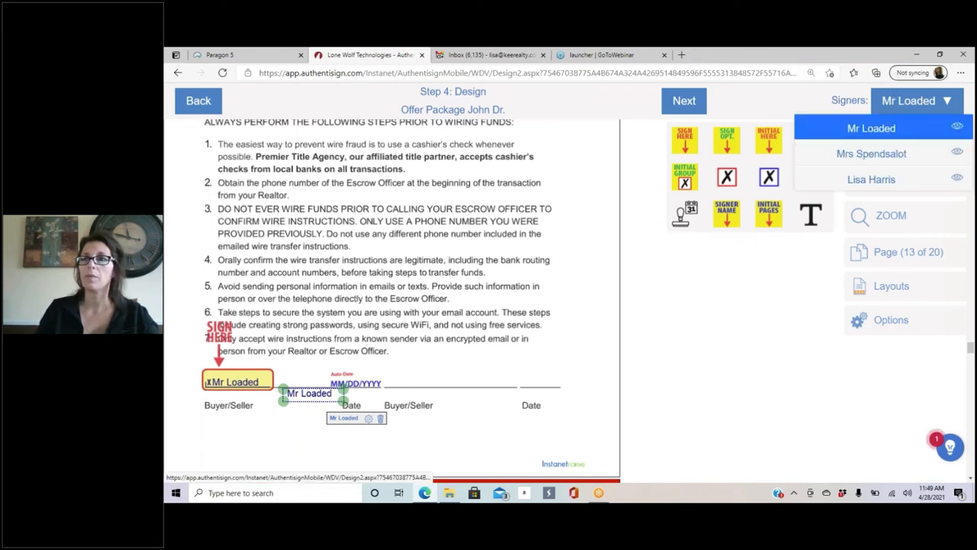
Step: As the second buyer, place Sign Here, auto-date and Signer Name fields on the second Buyer/Seller line
left_click(871, 153)
left_click_drag(685, 139, 541, 262)
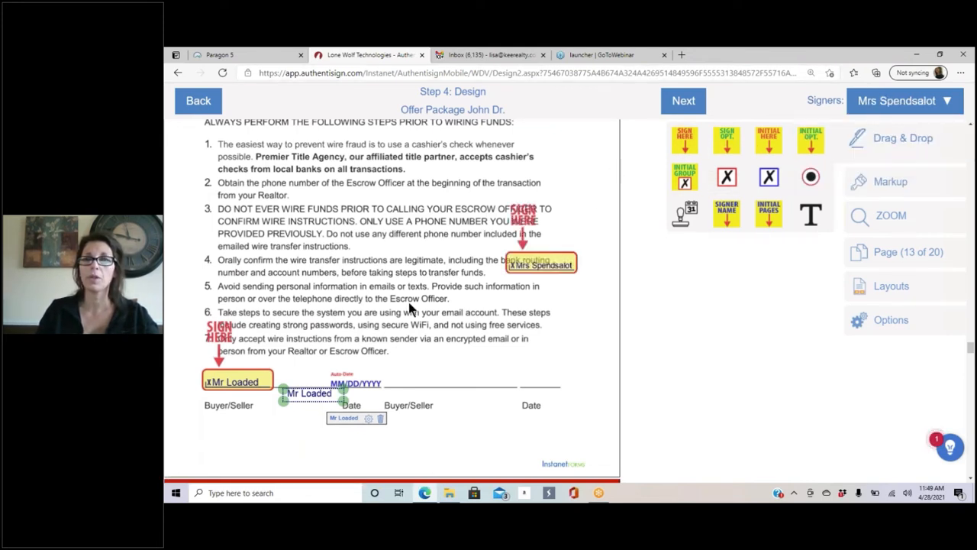
left_click_drag(410, 307, 413, 340)
left_click_drag(462, 316, 477, 306)
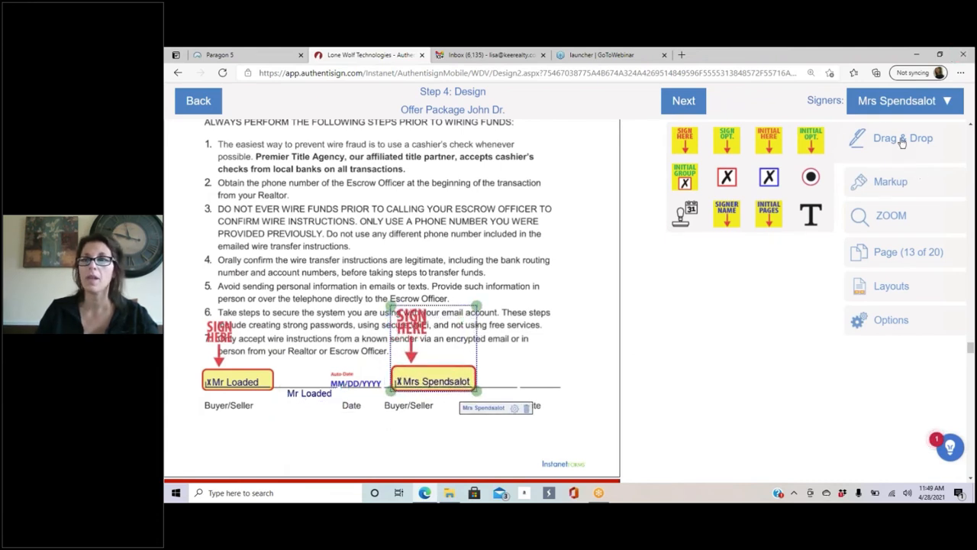
mouse_move(685, 214)
left_mouse_down()
mouse_move(542, 326)
mouse_move(535, 393)
left_mouse_up()
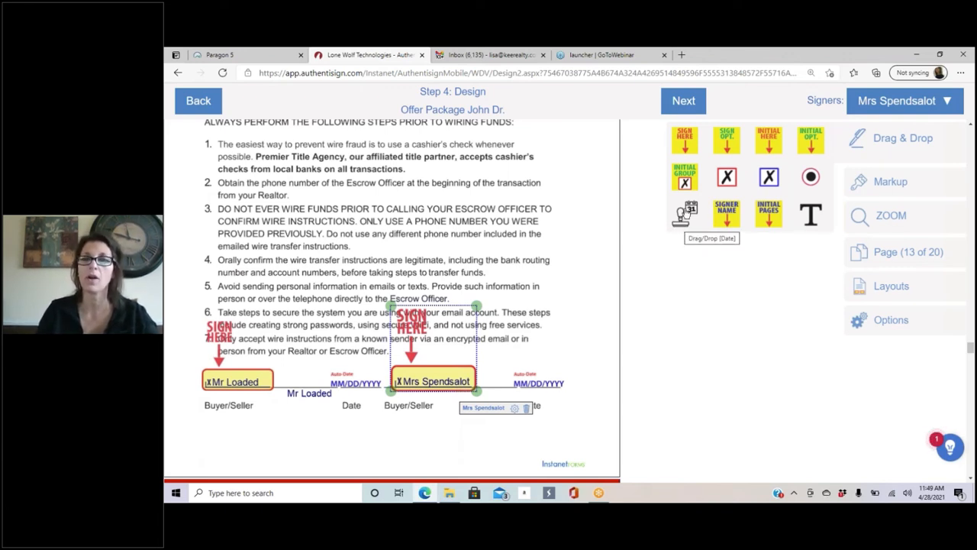
mouse_move(731, 215)
left_mouse_down()
mouse_move(496, 374)
mouse_move(423, 489)
mouse_move(397, 441)
mouse_move(403, 454)
mouse_move(441, 450)
mouse_move(428, 446)
mouse_move(466, 399)
mouse_move(504, 397)
left_mouse_up()
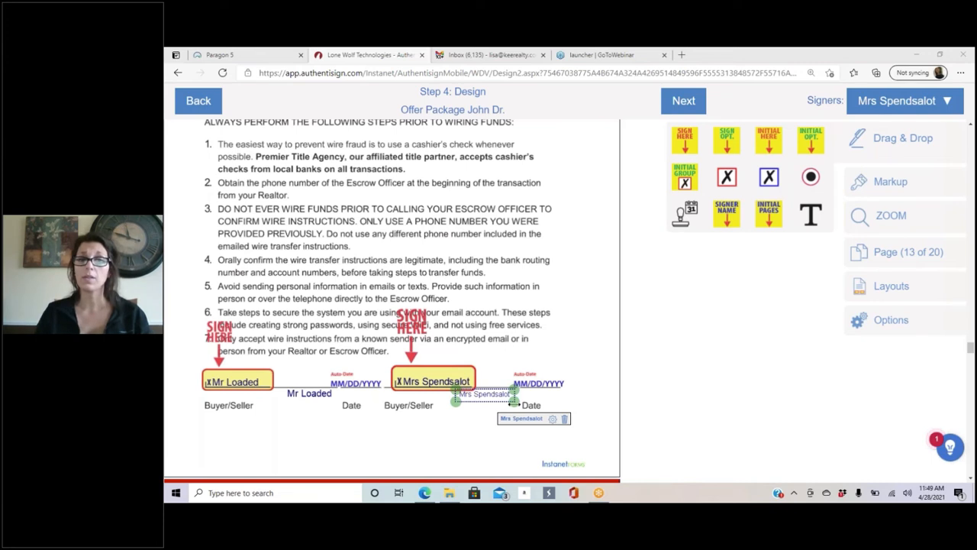
Step: Resize both buyers' printed-name and auto-date fields to fit their lines
left_click_drag(515, 404, 493, 396)
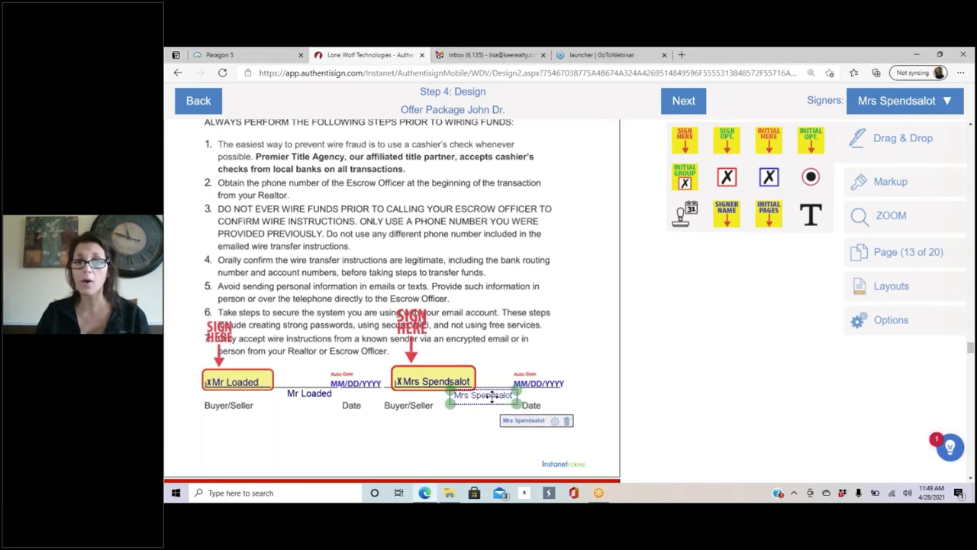
left_click(429, 432)
left_click(309, 394)
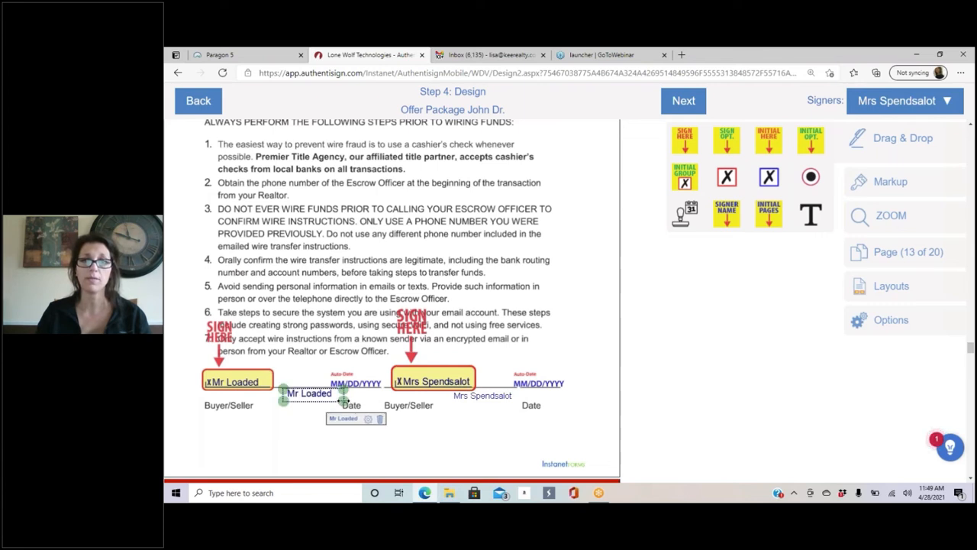
left_click_drag(344, 398, 336, 369)
left_click(272, 423)
left_click(361, 381)
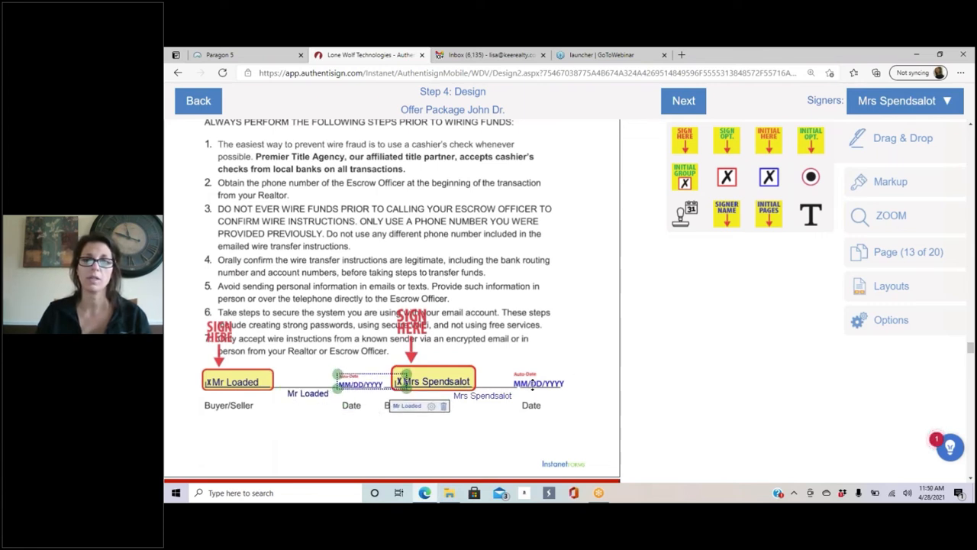
left_click(536, 382)
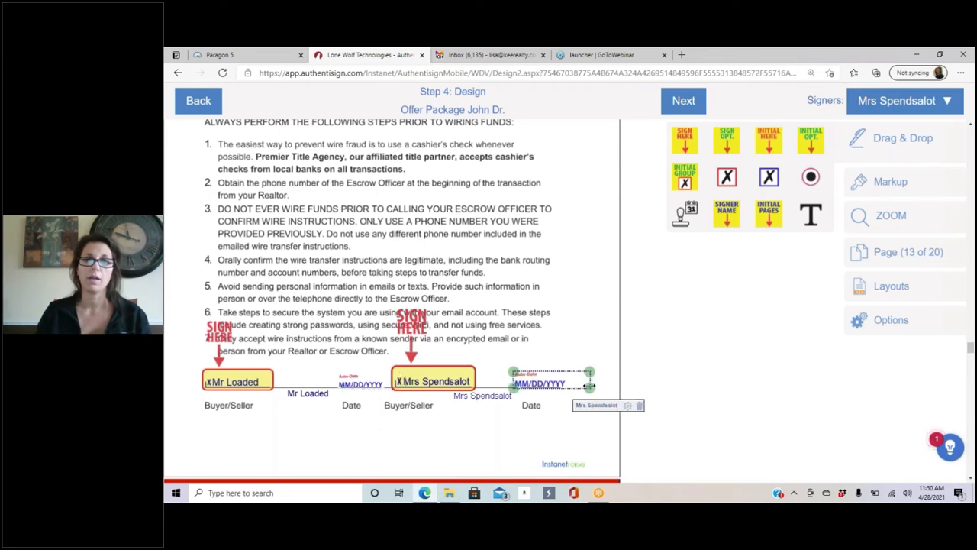
left_click_drag(589, 386, 582, 386)
left_click(510, 424)
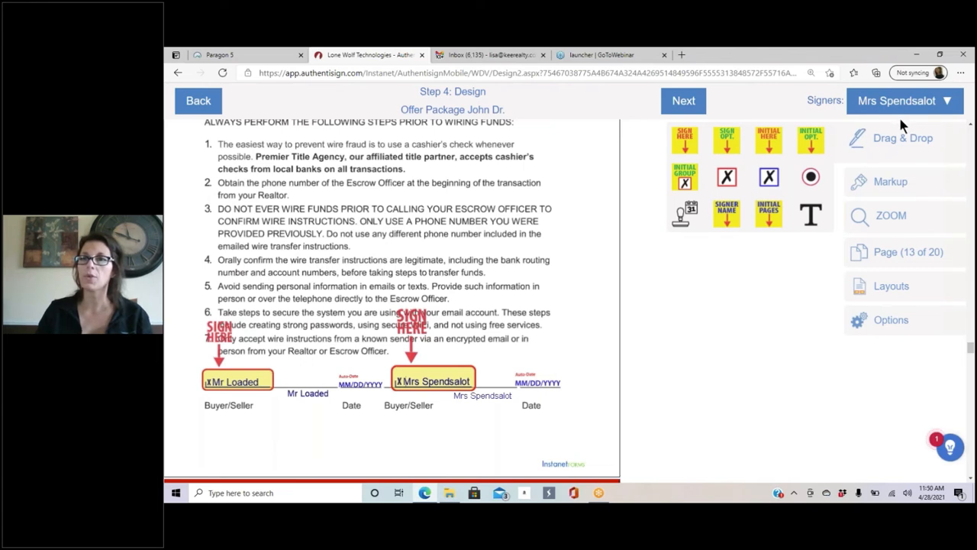
Step: Choose Save as Layout(s) from the Layouts menu in the right panel
left_click(892, 290)
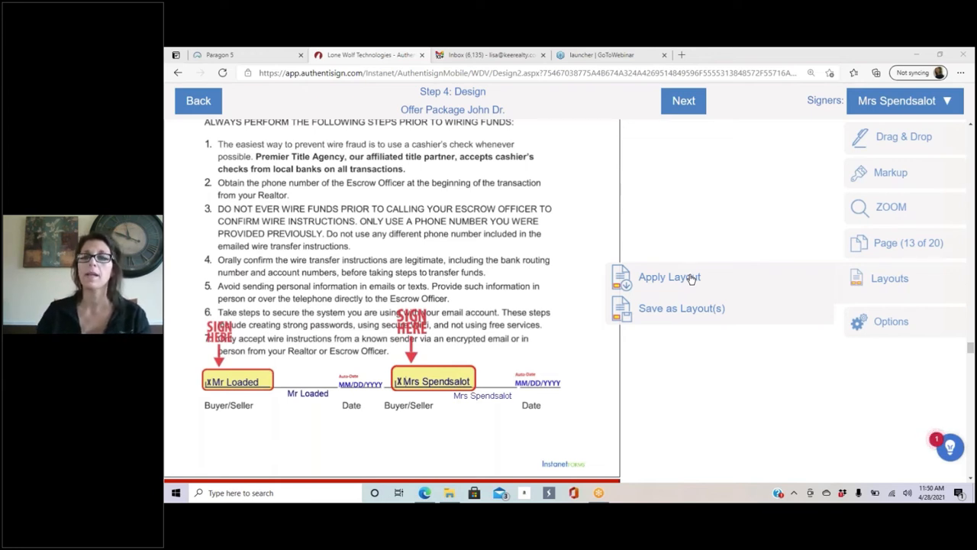
left_click(688, 309)
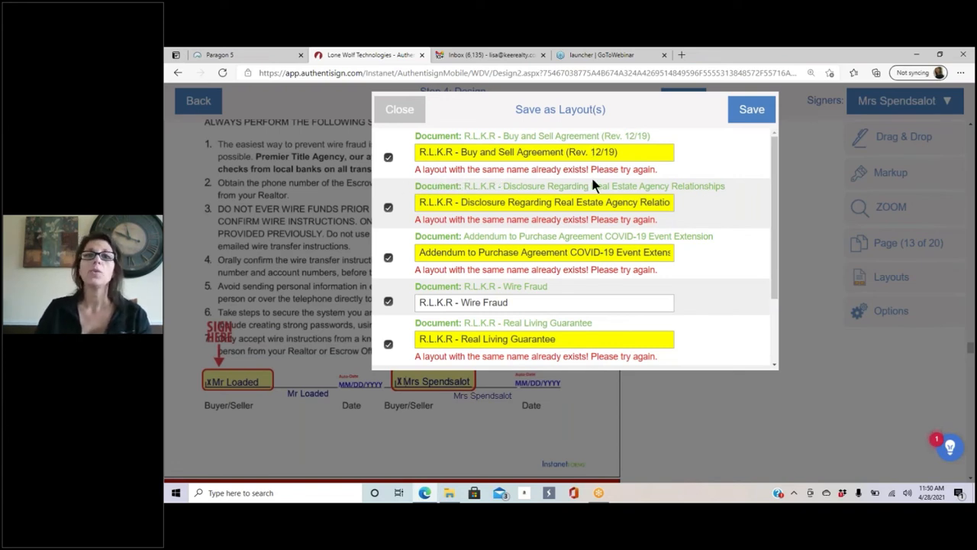
Step: Rename the Wire Fraud layout to 'R.L.K.R - Buyers Wire Fraud'
left_click(635, 150)
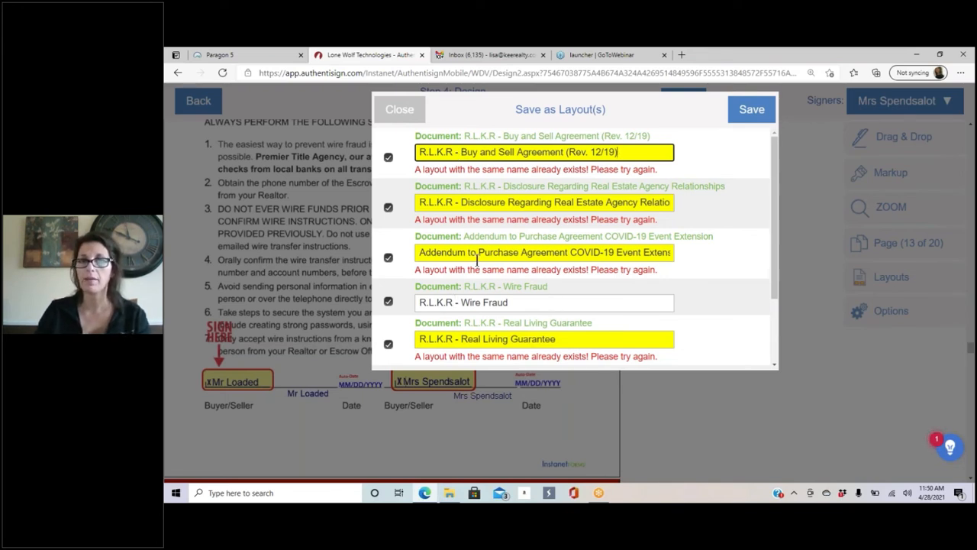
scroll(477, 261, "down", 1)
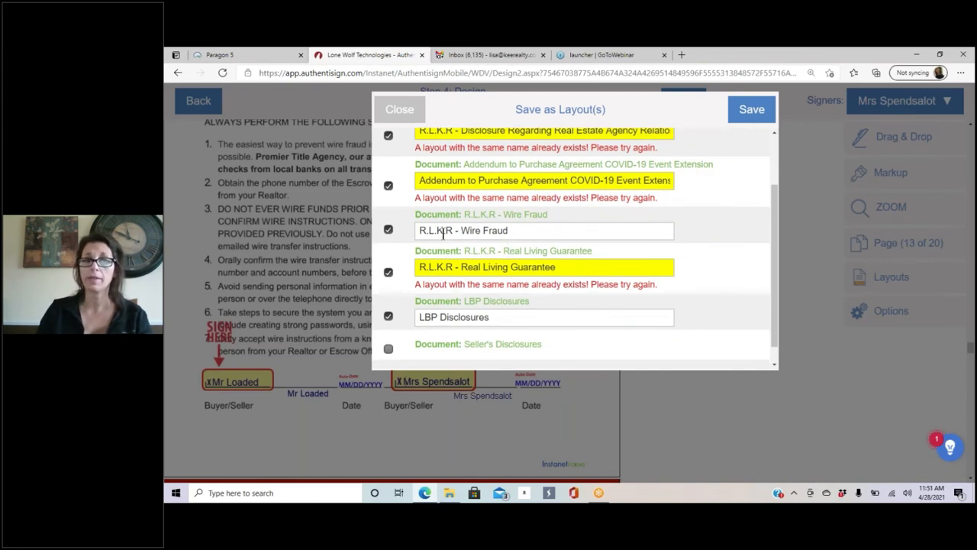
scroll(563, 233, "up", 1)
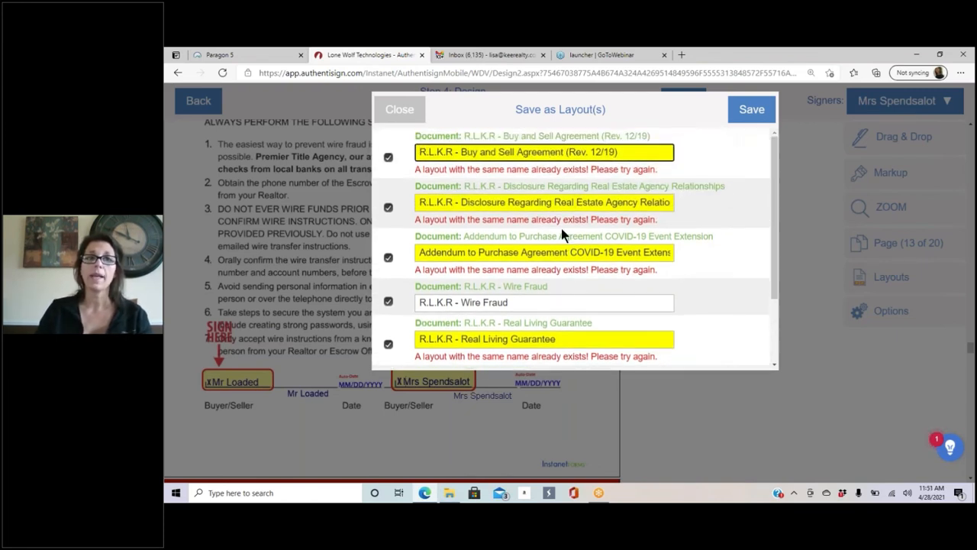
scroll(535, 241, "down", 2)
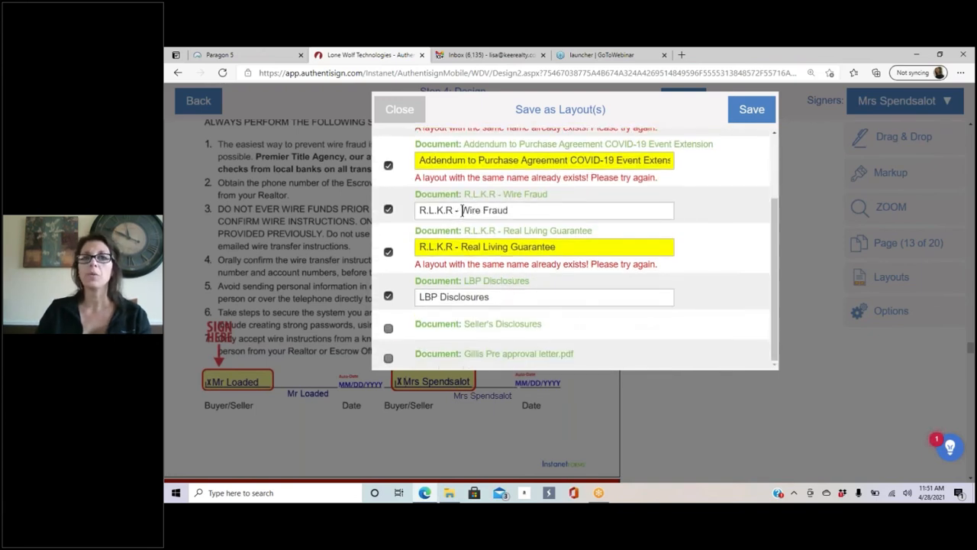
left_click(463, 210)
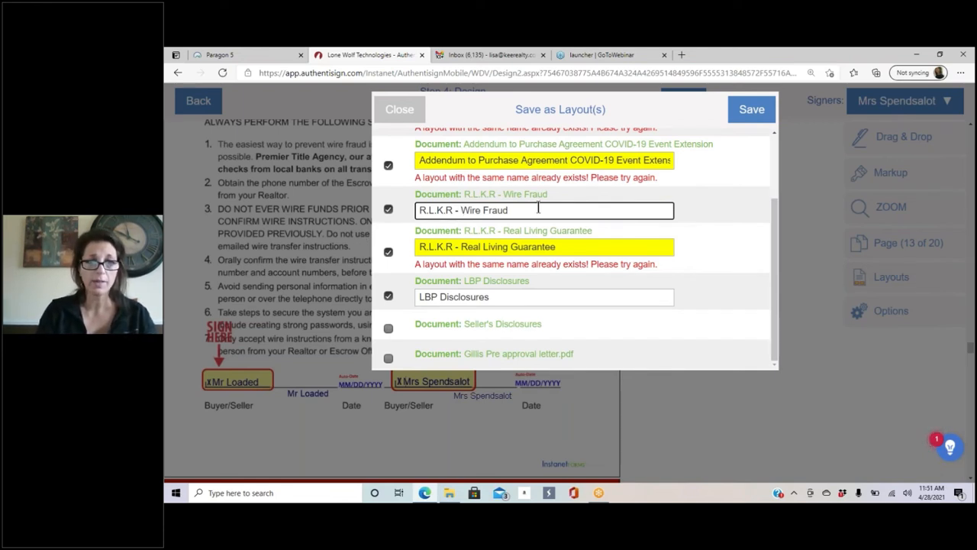
type("Buyers")
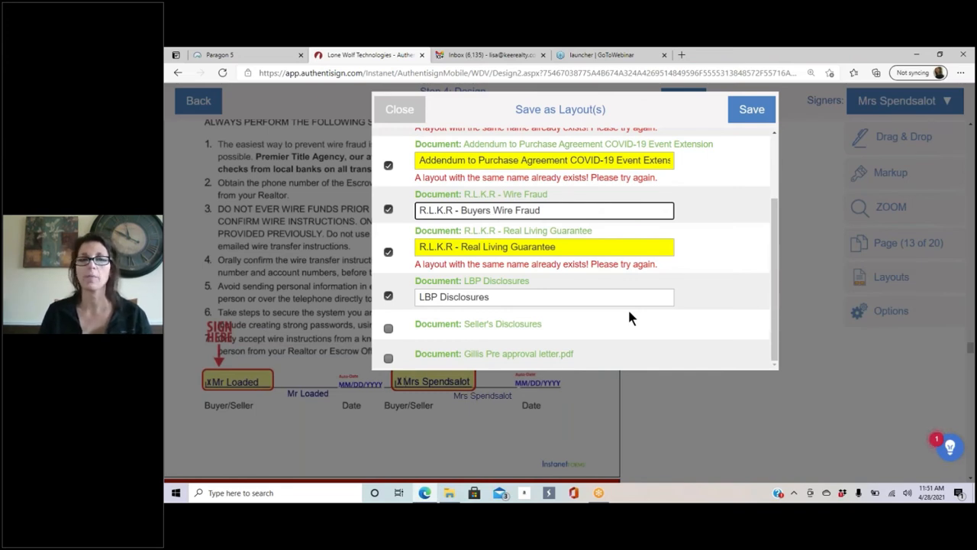
left_click(492, 210)
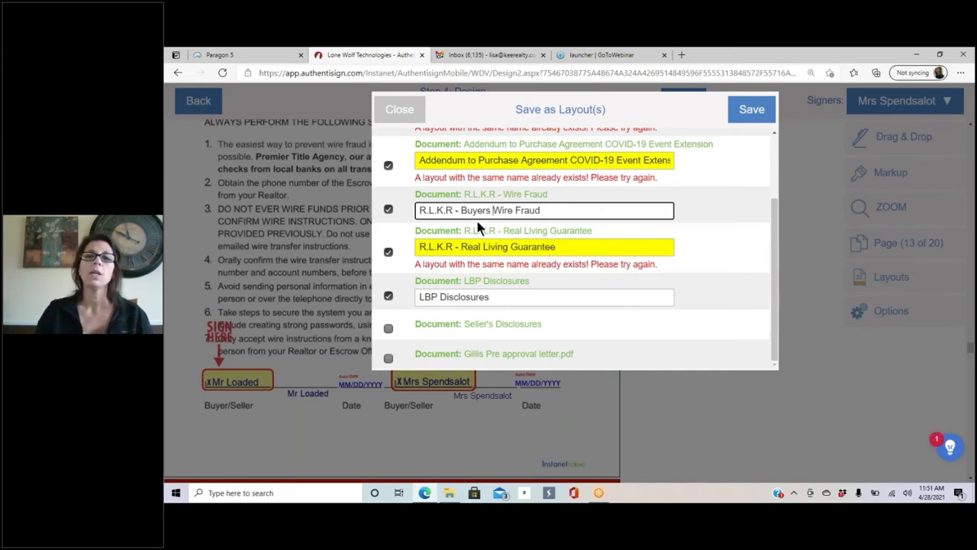
Step: Untick COVID-19 addendum, agency disclosure, Buy and Sell Agreement, Real Living Guarantee and LBP Disclosures
left_click(388, 165)
scroll(405, 183, "up", 2)
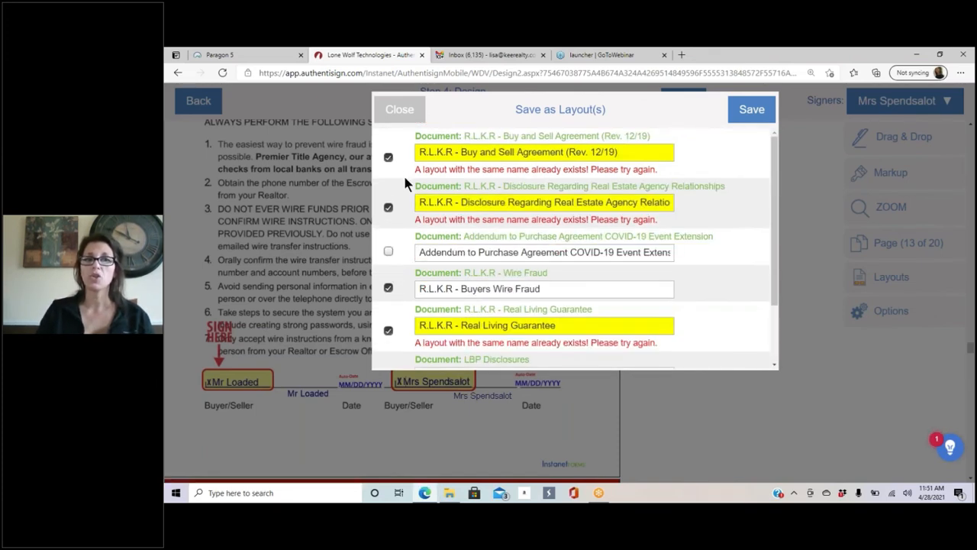
left_click(389, 209)
left_click(389, 156)
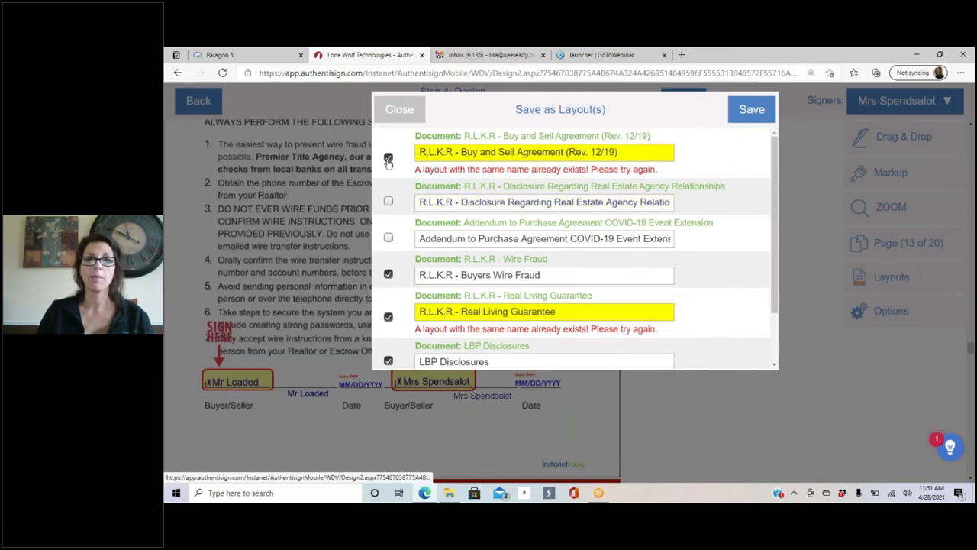
left_click(389, 304)
scroll(719, 215, "down", 1)
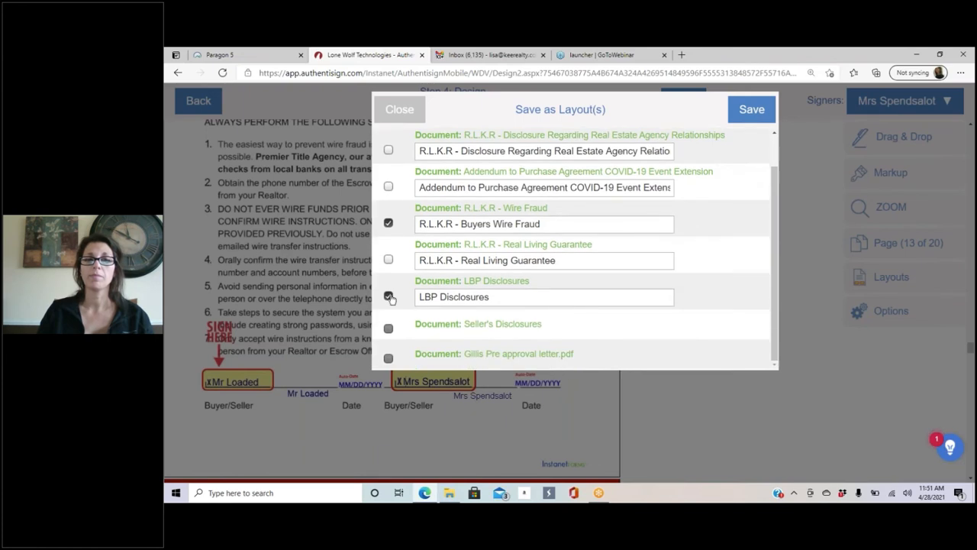
left_click(389, 298)
scroll(656, 257, "down", 1)
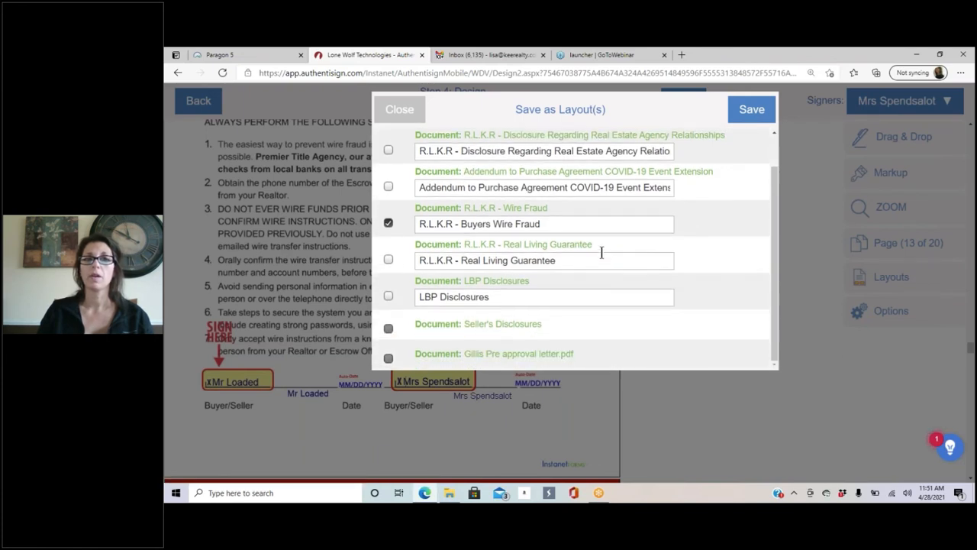
scroll(603, 229, "up", 1)
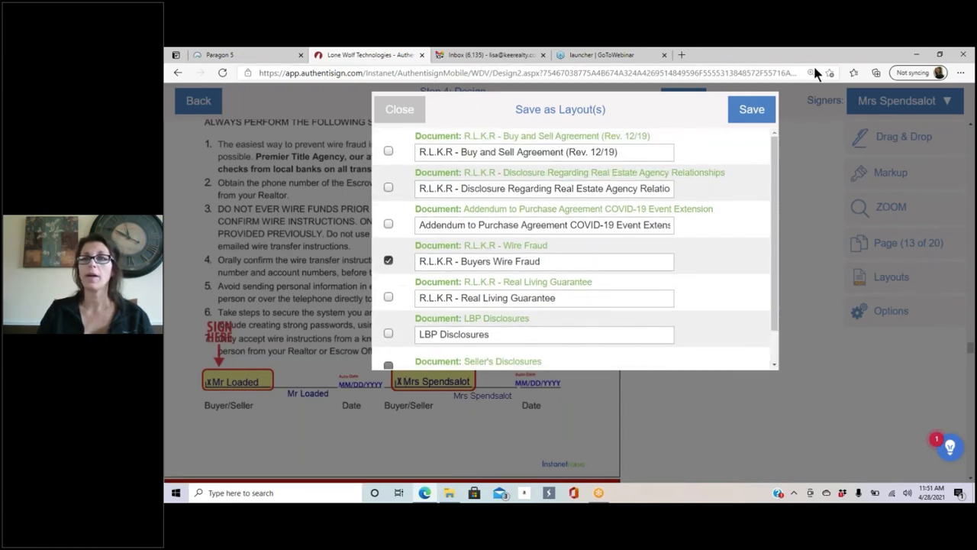
Step: Save the layout and confirm 'R.L.K.R - Buyers Wire Fraud' appears in Apply Layout's list for Wire Fraud
left_click(759, 111)
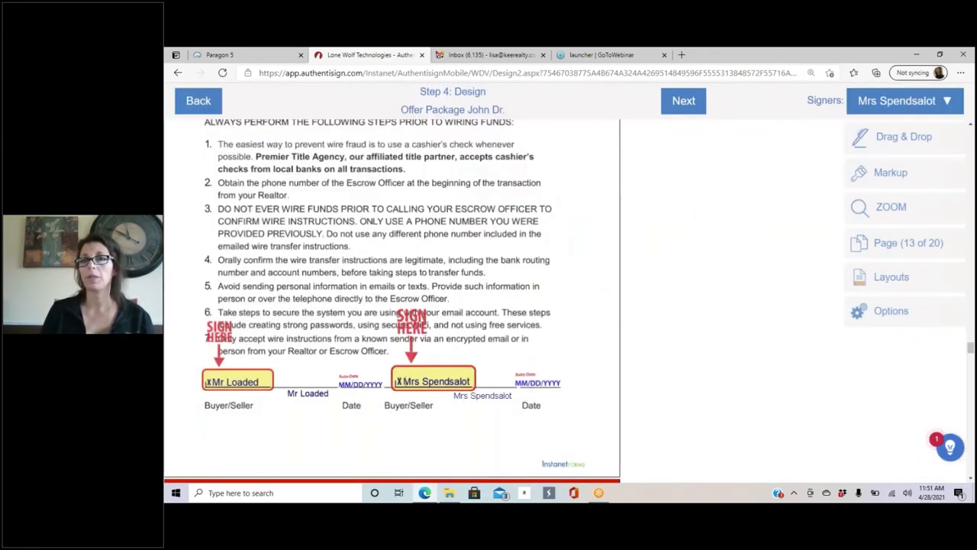
left_click(892, 280)
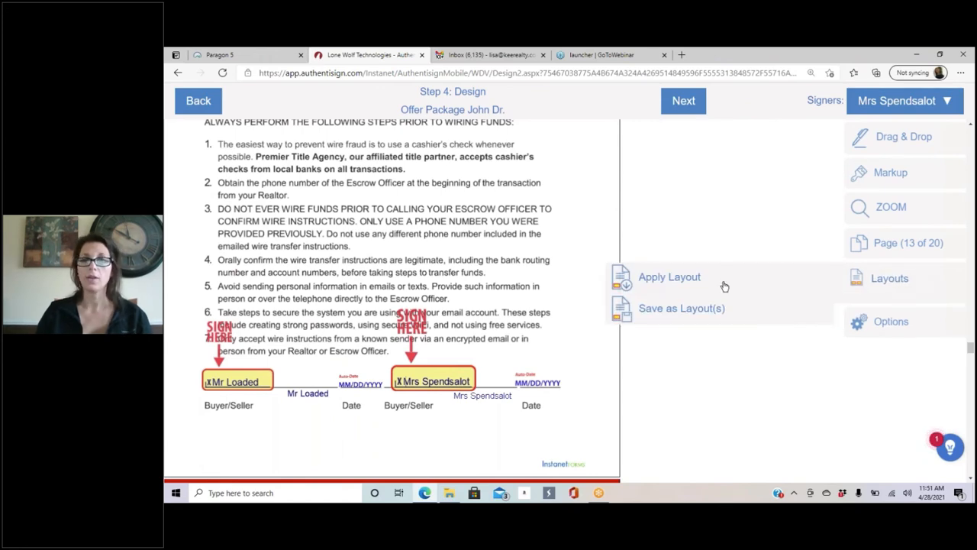
left_click(655, 280)
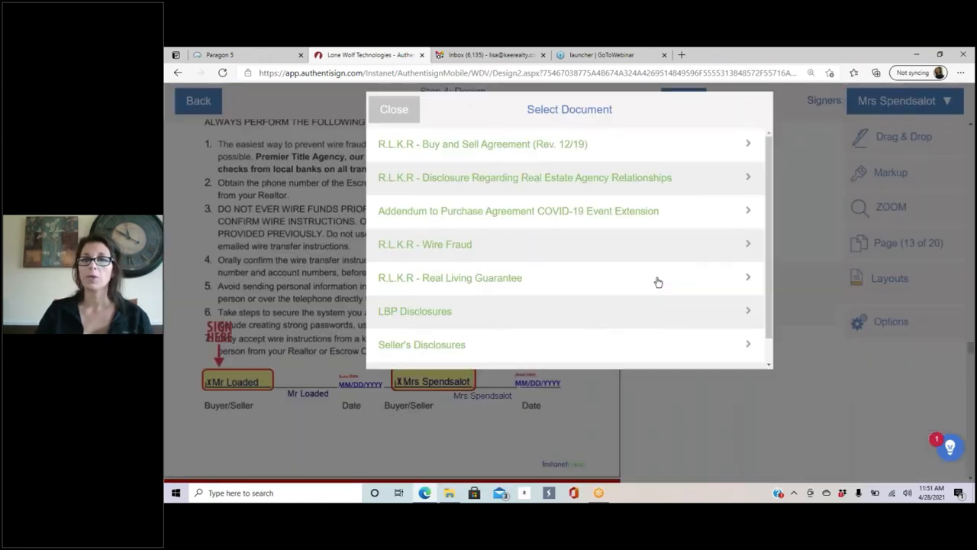
left_click(451, 245)
left_click(535, 192)
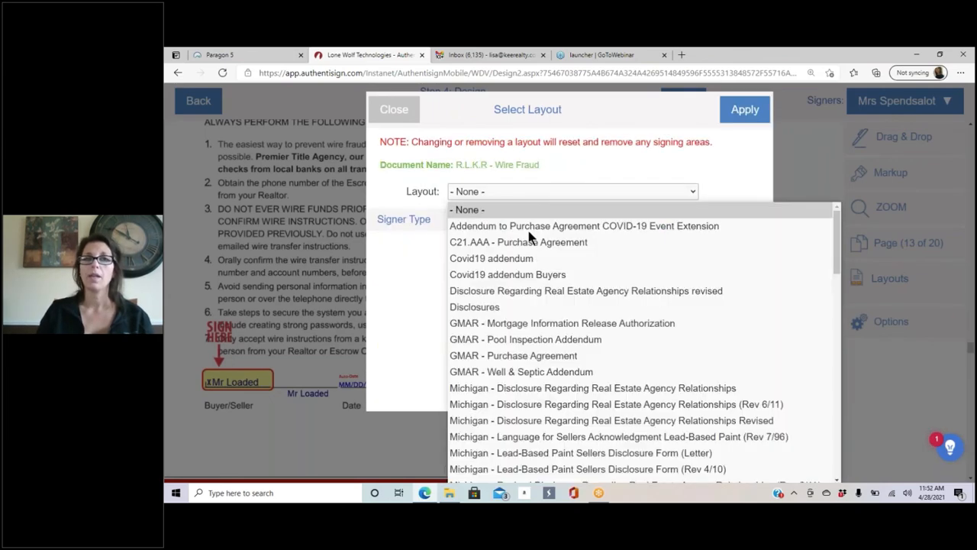
scroll(537, 262, "down", 10)
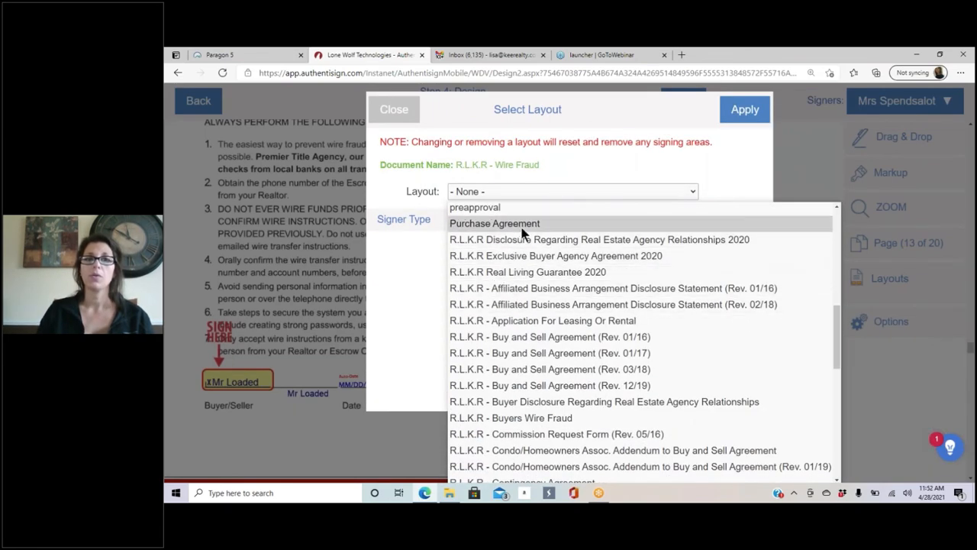
scroll(527, 306, "down", 3)
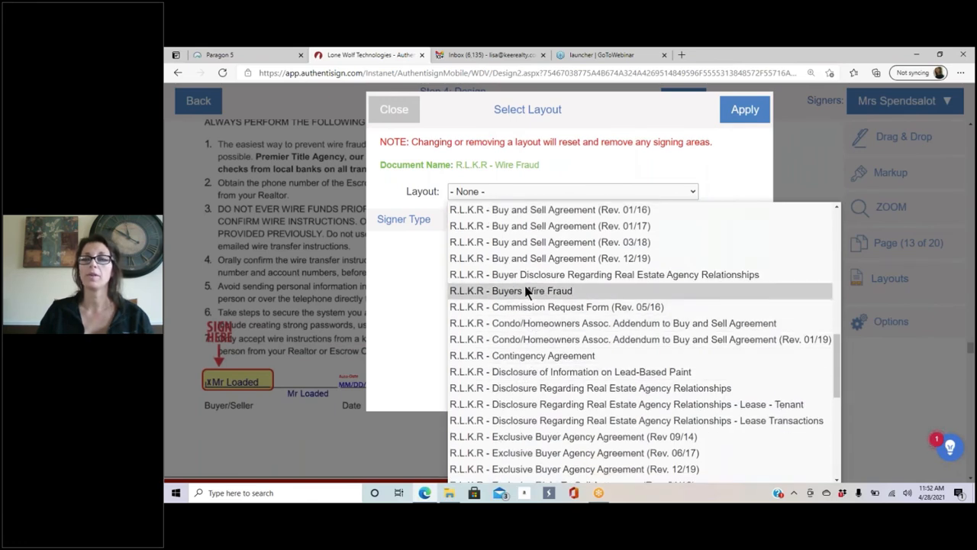
left_click(732, 162)
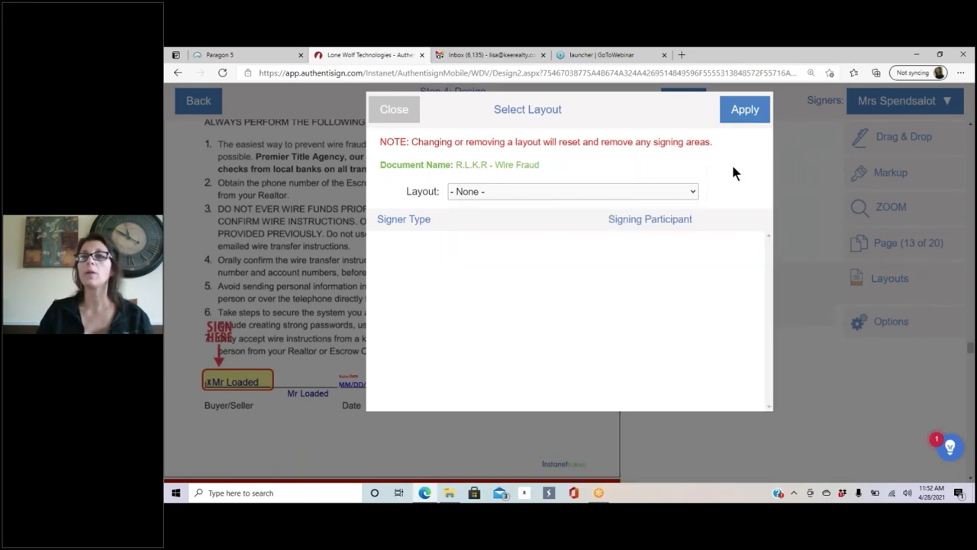
left_click(399, 112)
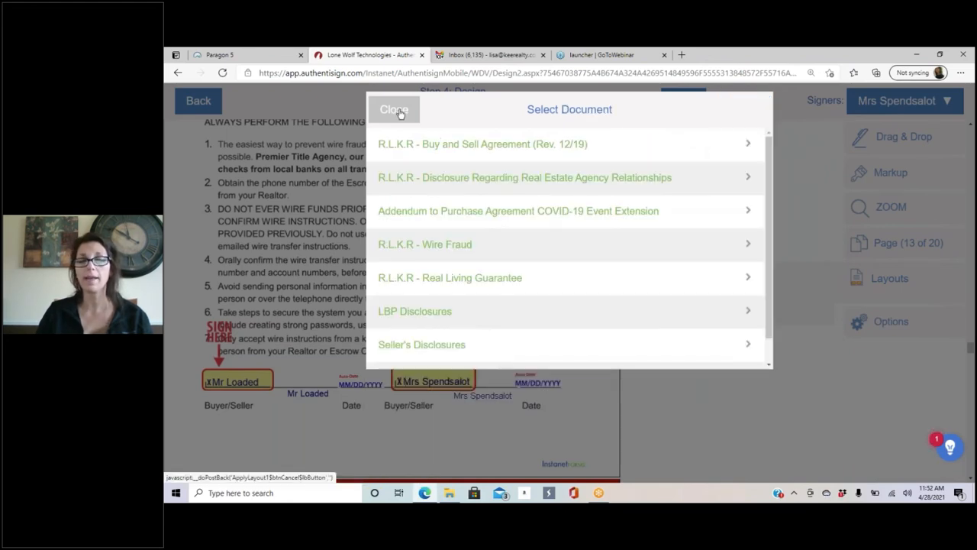
left_click(400, 111)
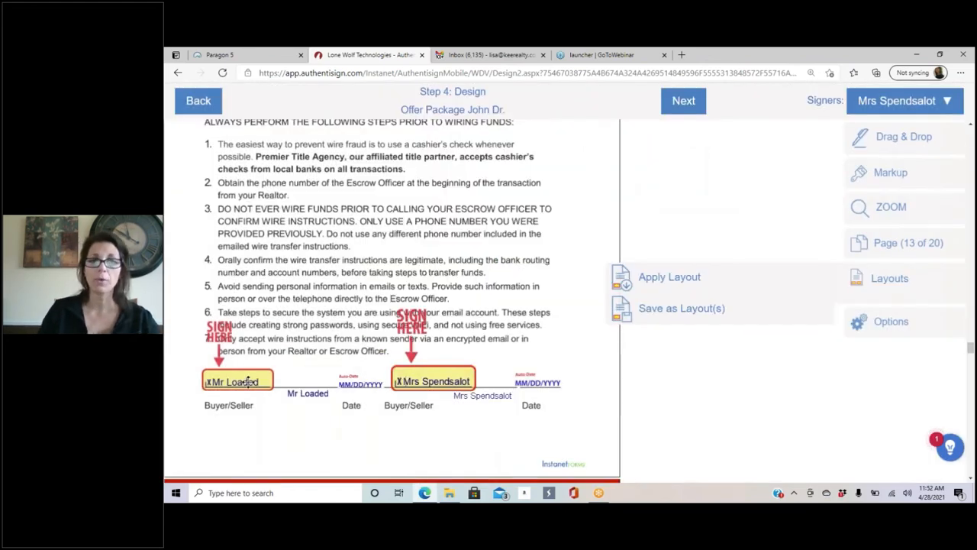
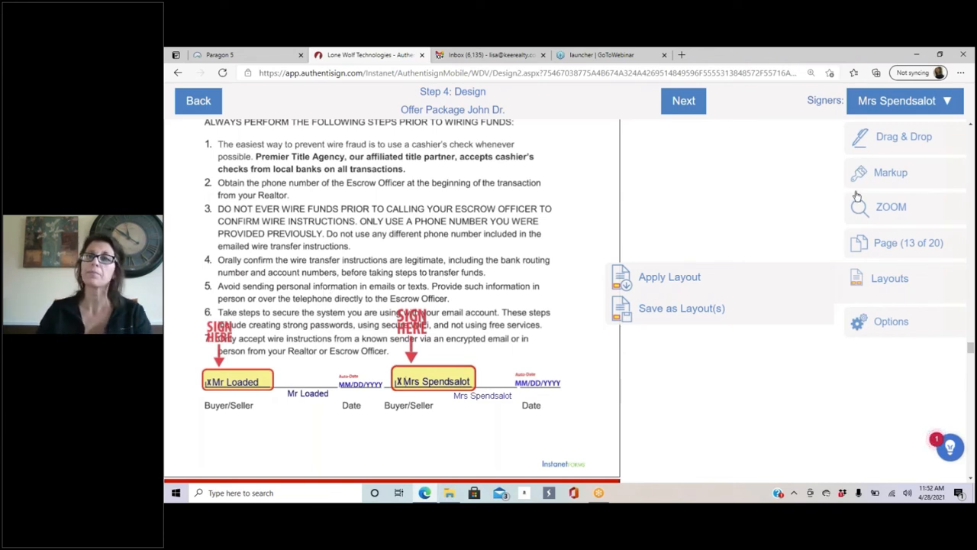
Step: Collapse the layout options, open the Drag & Drop field palette, and scroll up toward page 8
left_click(897, 280)
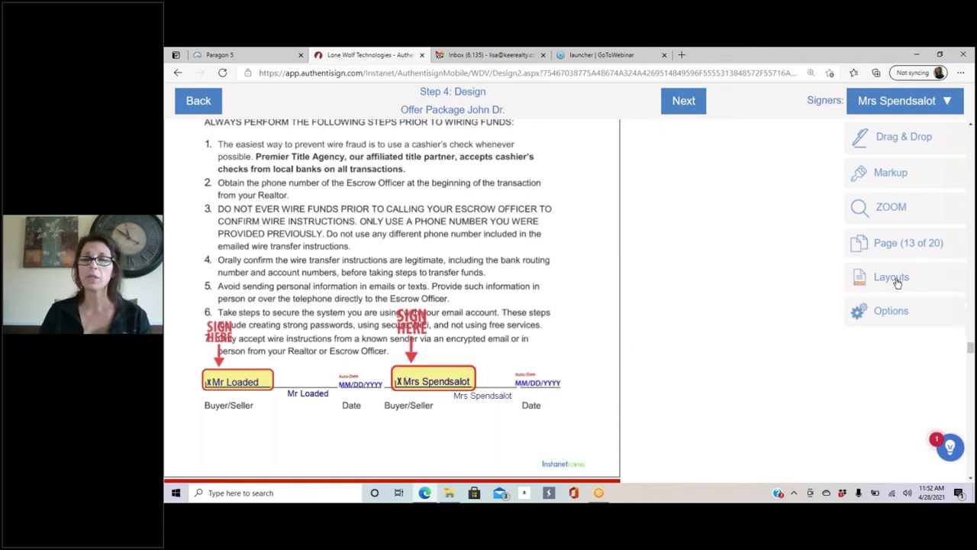
scroll(420, 252, "up", 10)
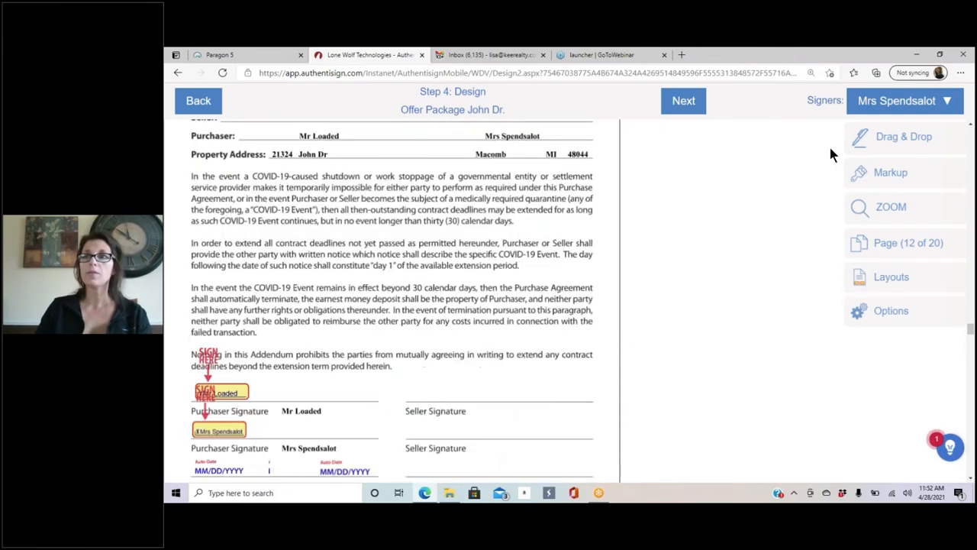
left_click(901, 137)
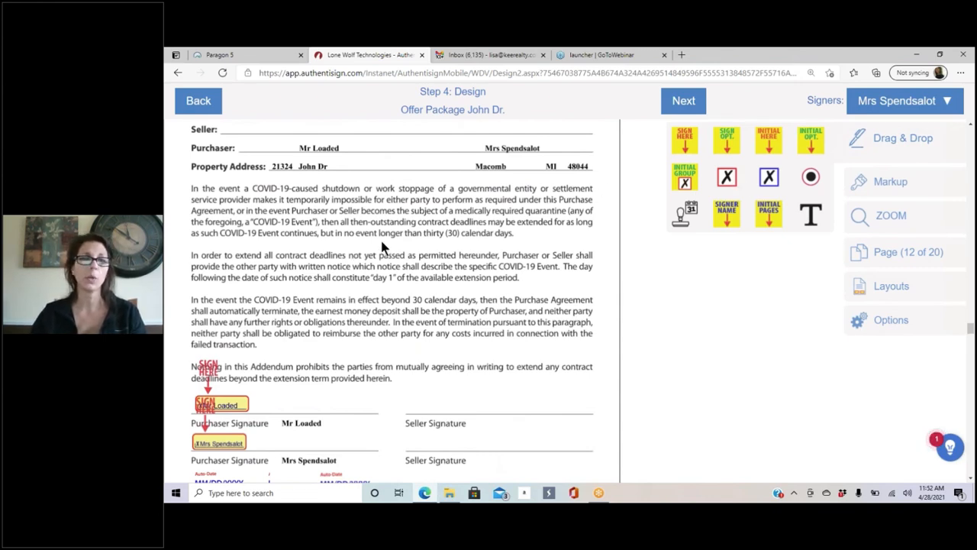
scroll(359, 229, "up", 10)
scroll(402, 259, "up", 20)
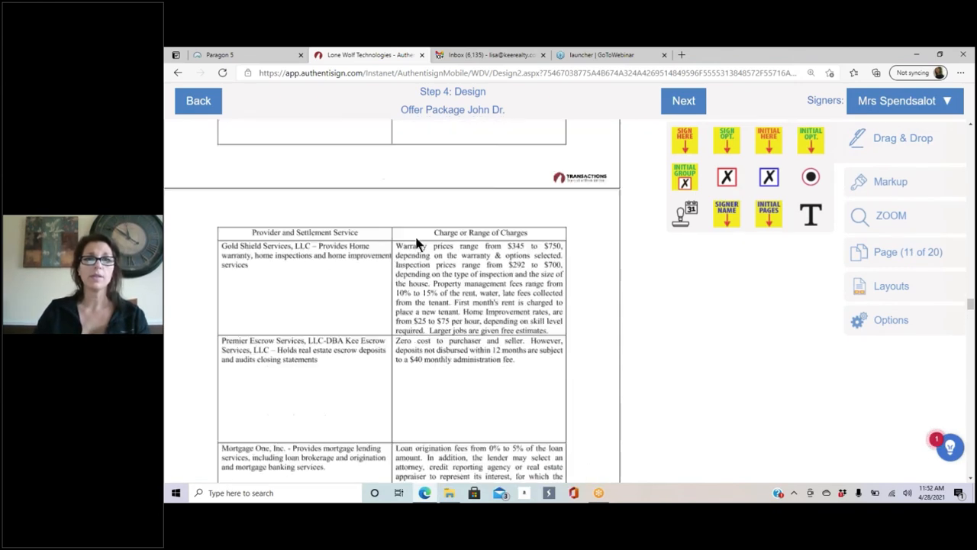
scroll(359, 237, "up", 1)
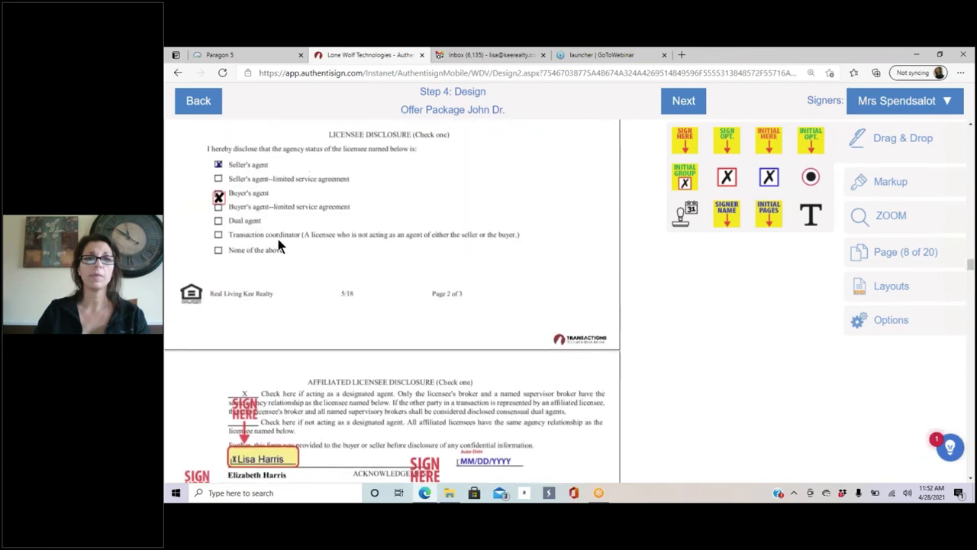
Step: Replace the agent's X field on page 8's Buyer's agent box with a checkbox for the first buyer
scroll(323, 268, "up", 2)
left_click(219, 307)
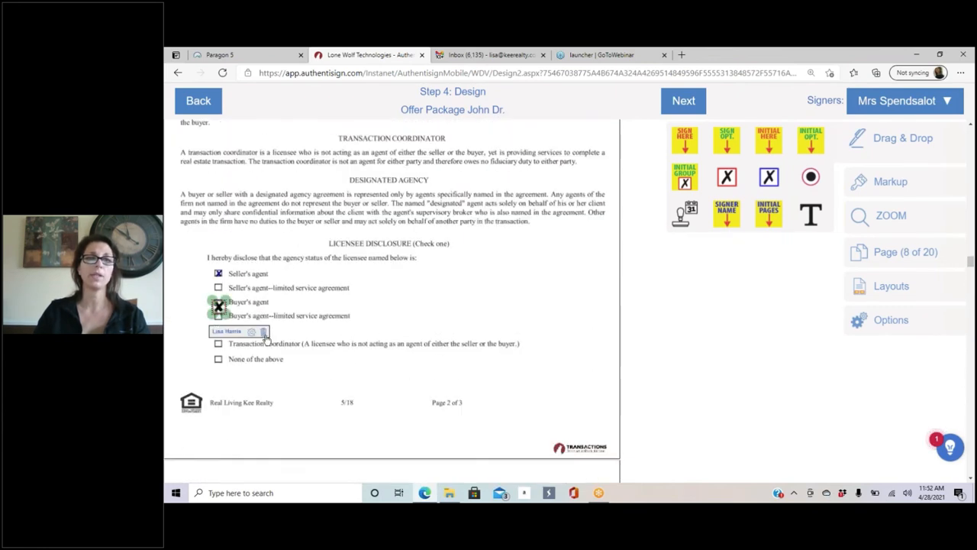
left_click(263, 332)
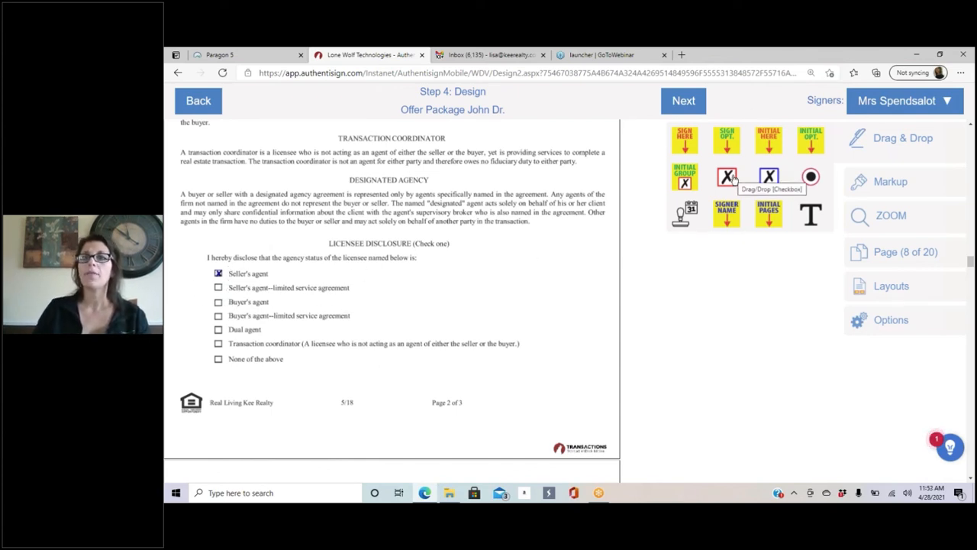
left_click(909, 104)
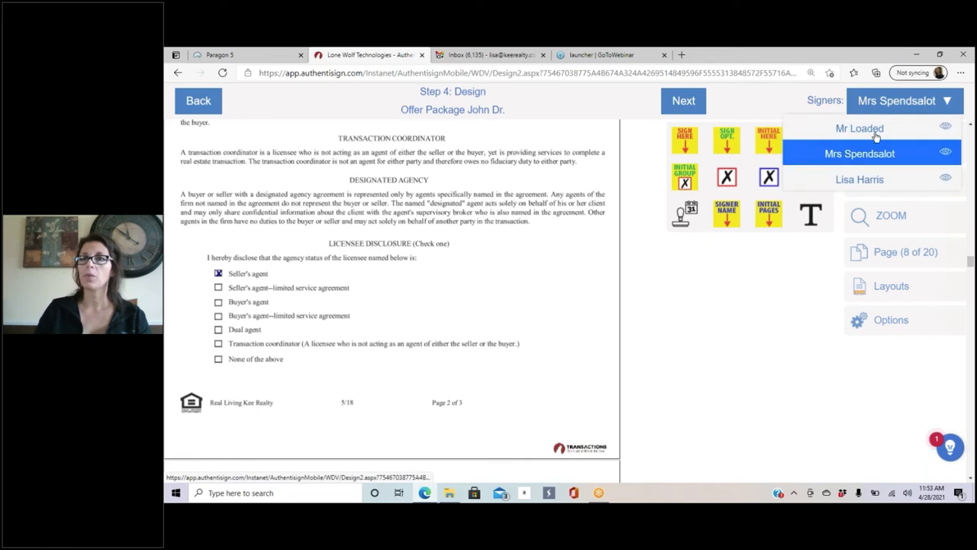
left_click(860, 128)
left_click_drag(727, 177, 225, 316)
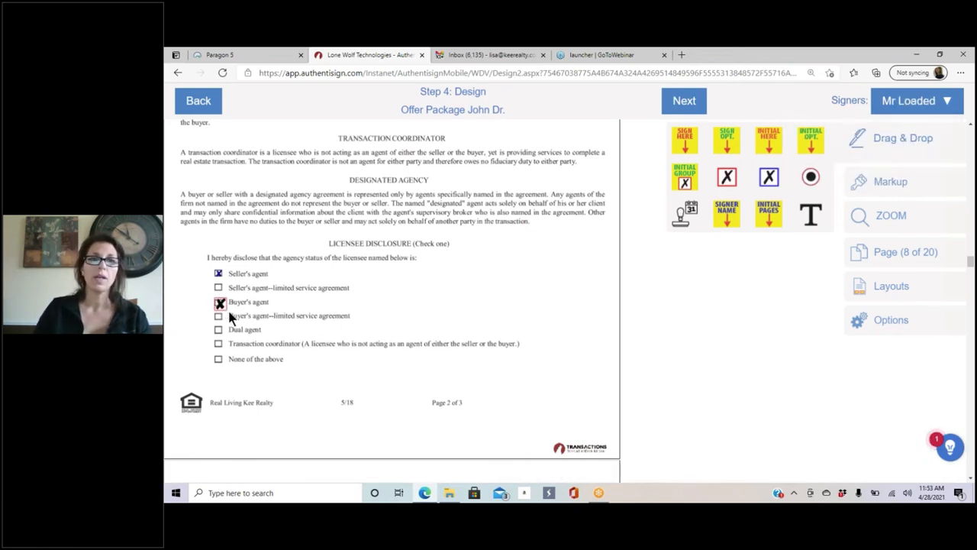
left_click(222, 305)
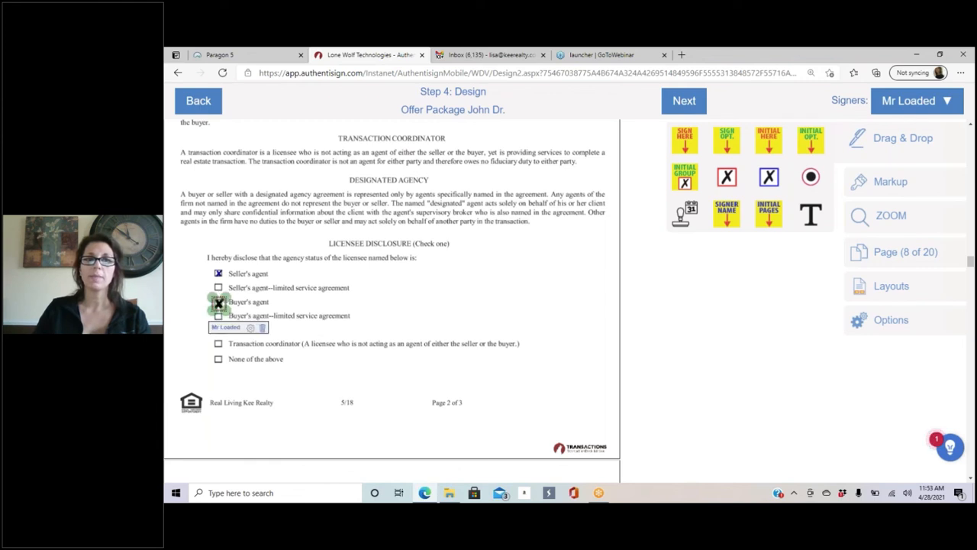
left_click(487, 253)
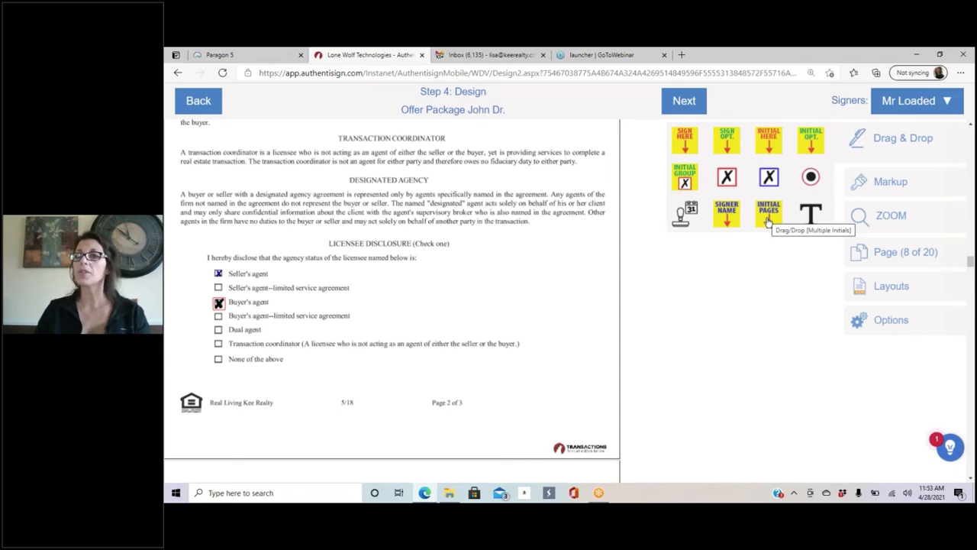
Step: Scroll back to page 1 of the Buy and Sell Agreement and open Multi-page Initials
left_click_drag(769, 220, 420, 262)
scroll(420, 262, "up", 15)
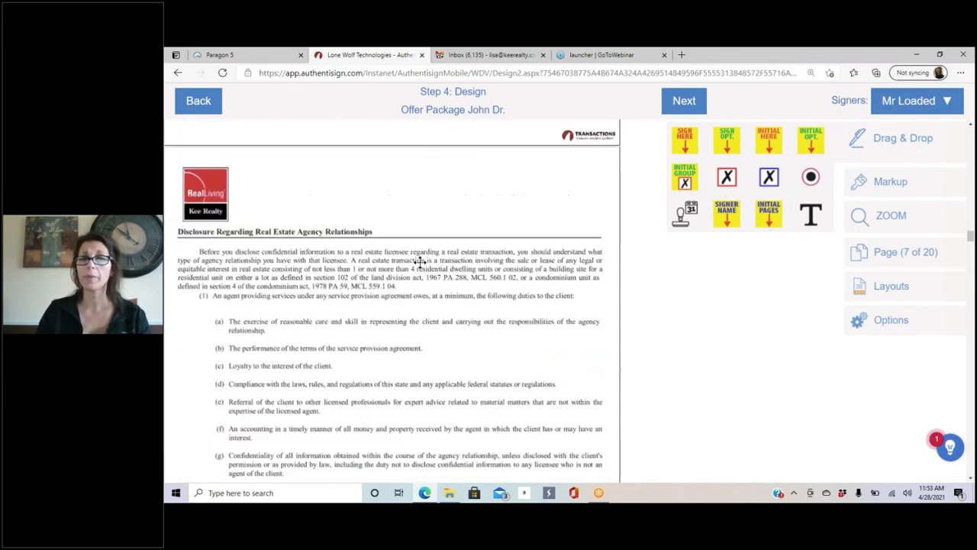
scroll(420, 261, "up", 8)
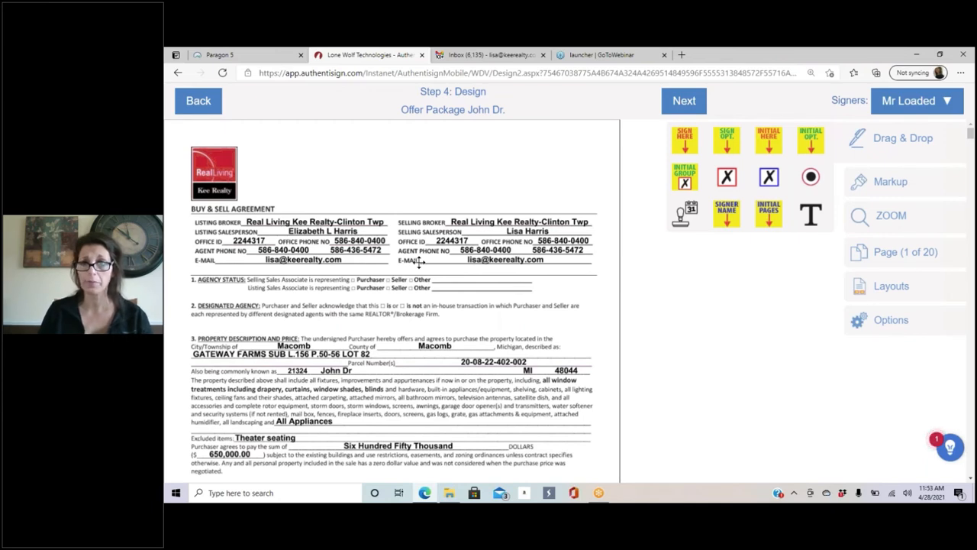
scroll(420, 261, "down", 3)
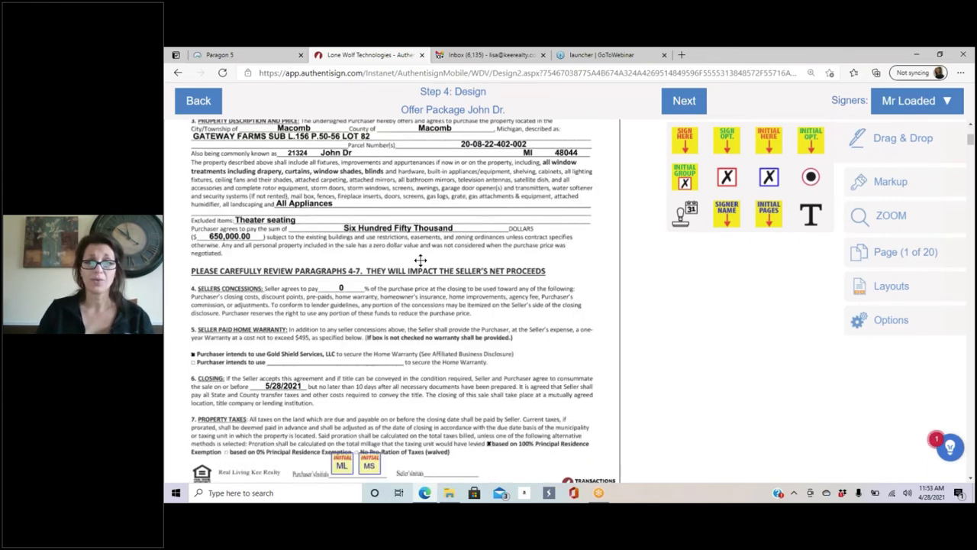
scroll(420, 260, "down", 3)
scroll(427, 257, "up", 1)
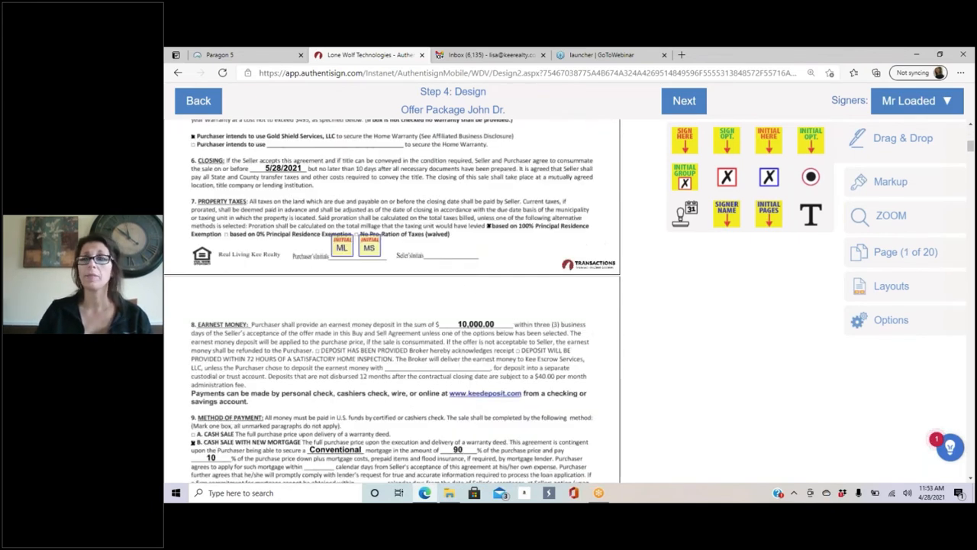
left_click(770, 215)
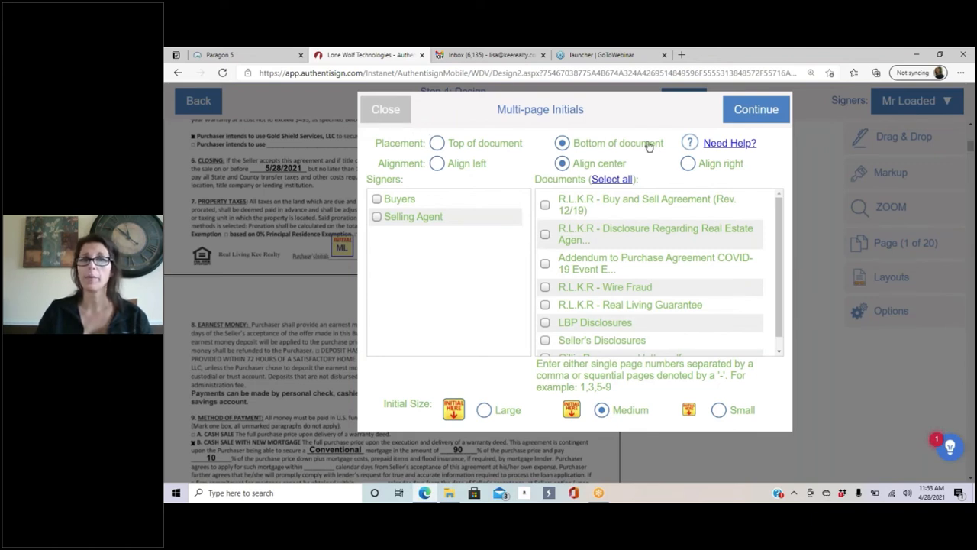
Step: Add large, left-aligned initials for both buyers on pages 1-5 of the Buy and Sell Agreement
left_click(436, 167)
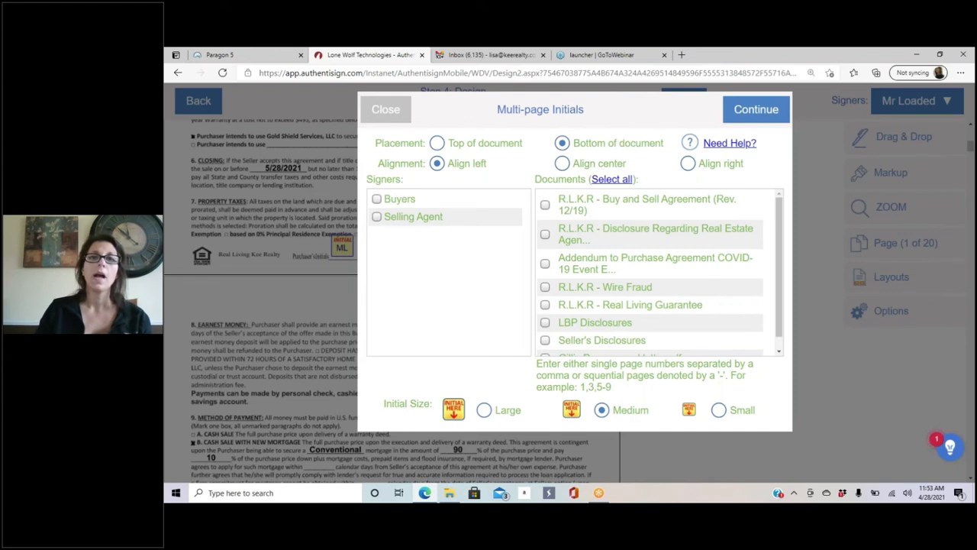
left_click(376, 199)
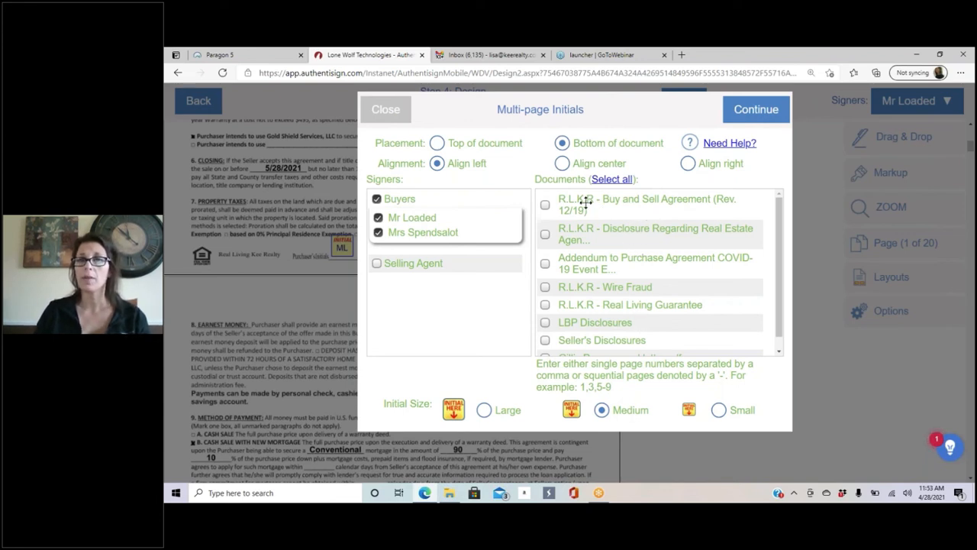
left_click(545, 205)
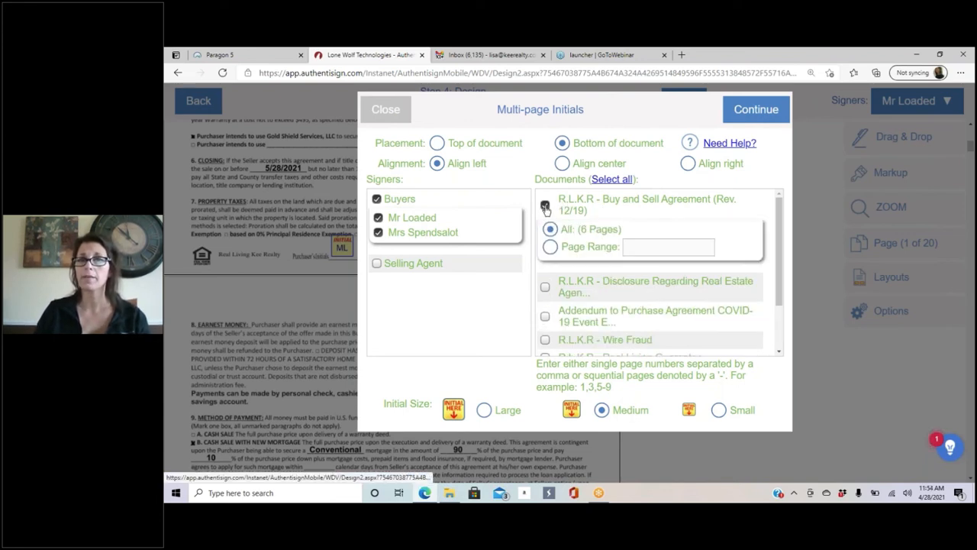
left_click(550, 249)
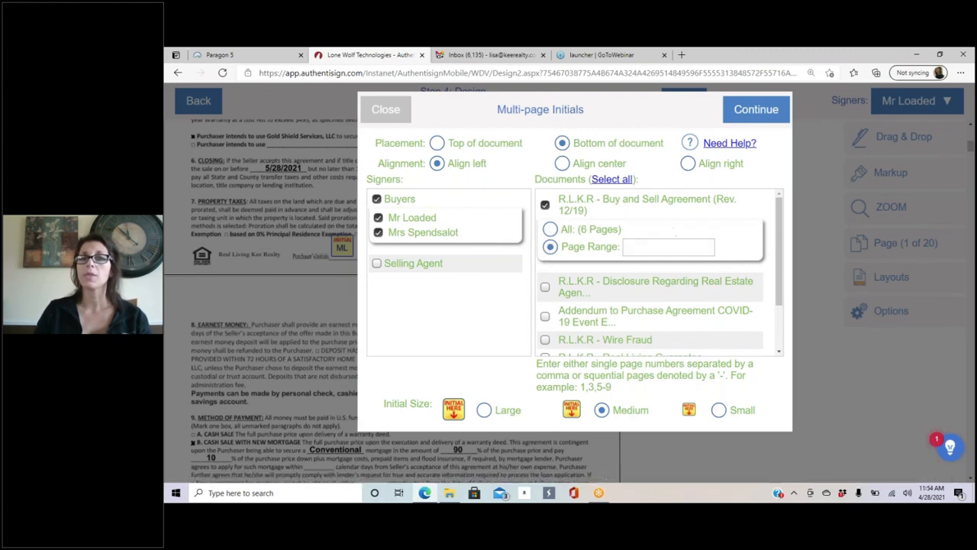
left_click(640, 247)
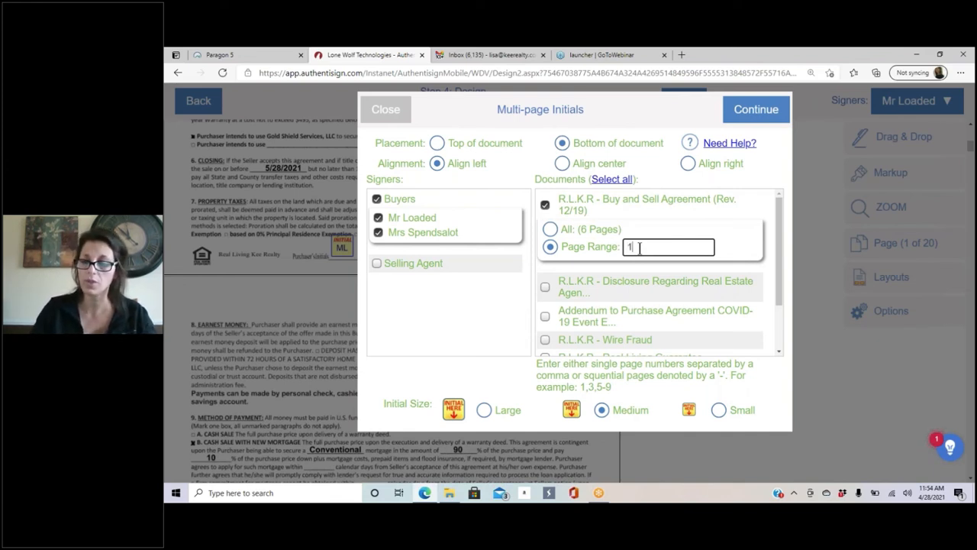
type("1-5")
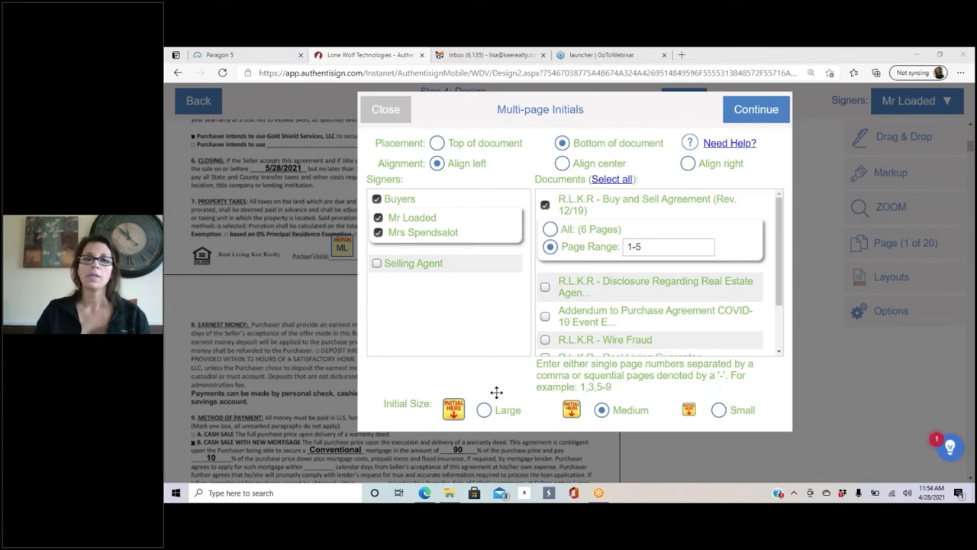
left_click(485, 413)
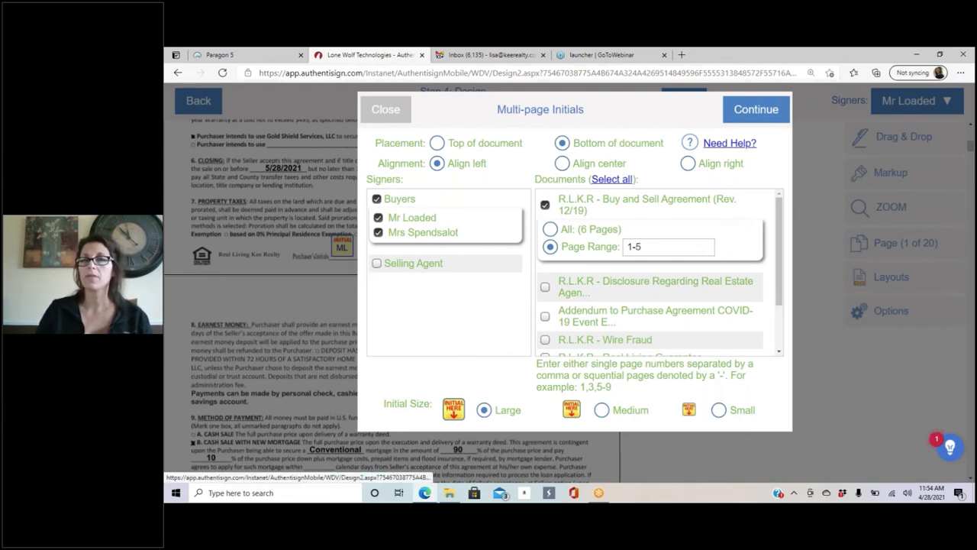
left_click(756, 109)
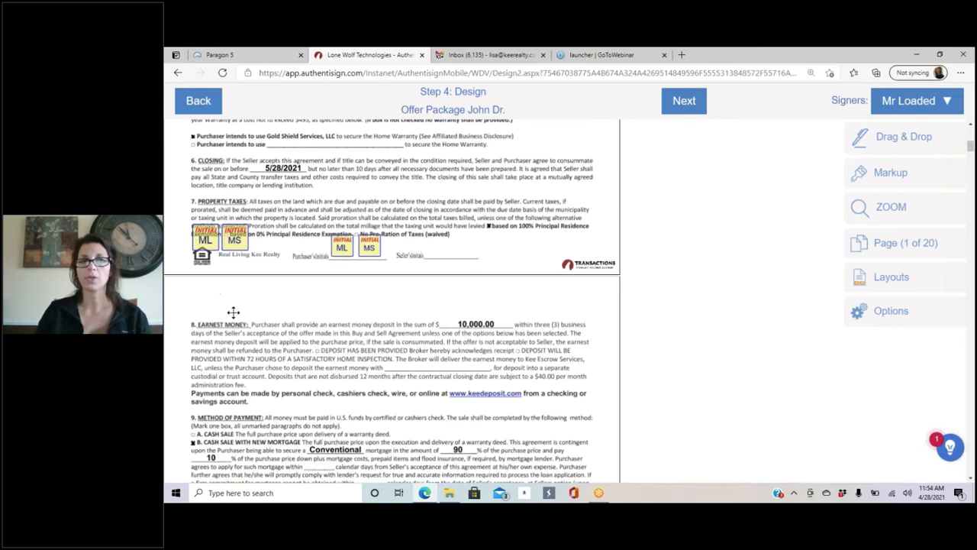
Step: Delete the ML and MS initial fields from page 5 and bring back the Drag & Drop field palette
scroll(344, 272, "down", 10)
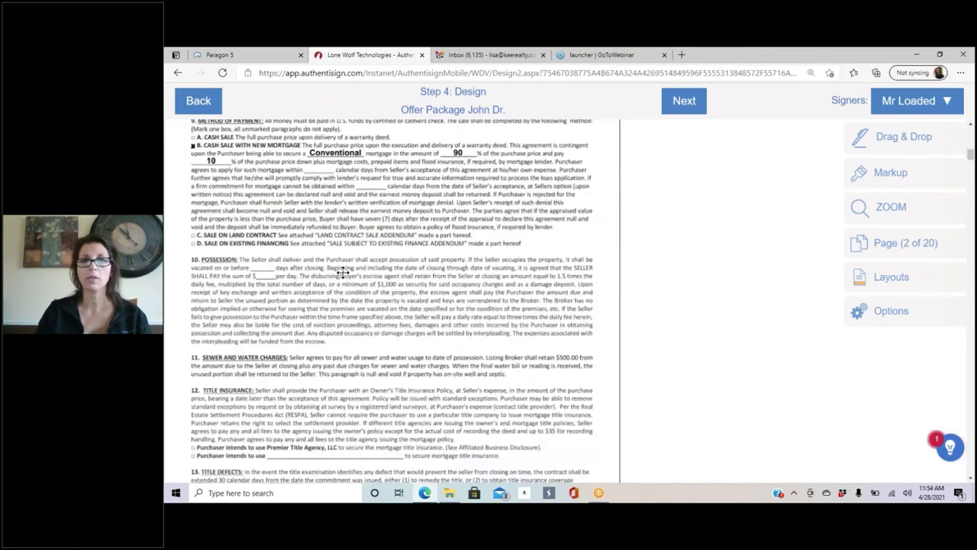
scroll(344, 272, "down", 10)
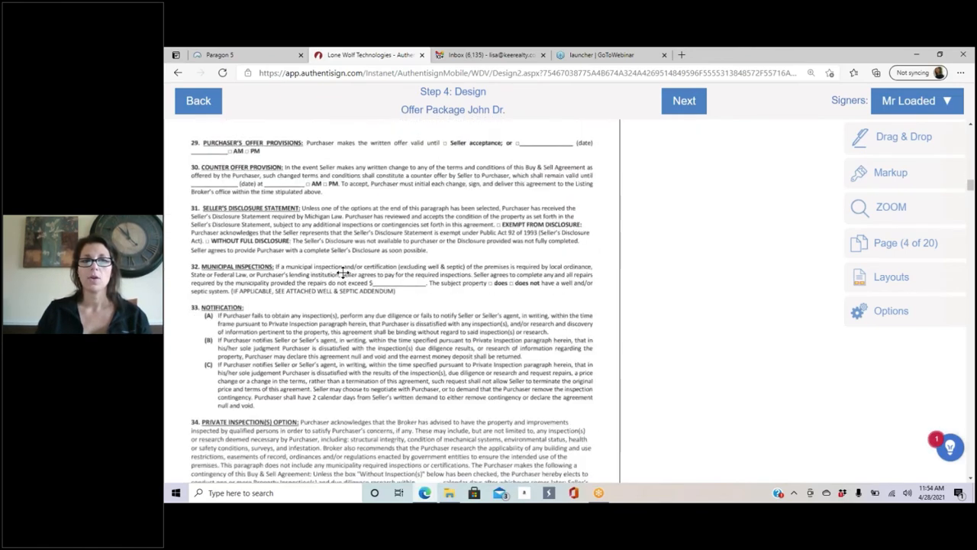
scroll(342, 272, "down", 5)
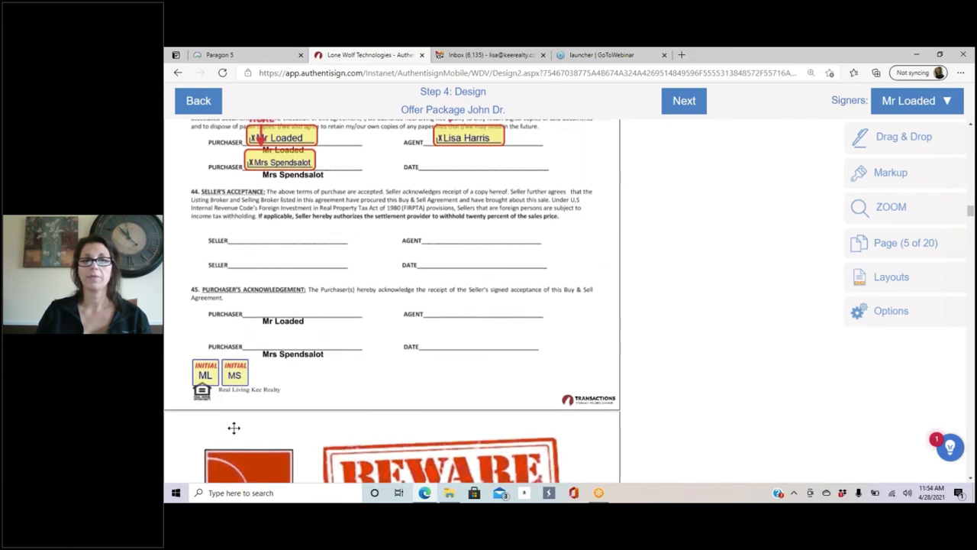
left_click(209, 374)
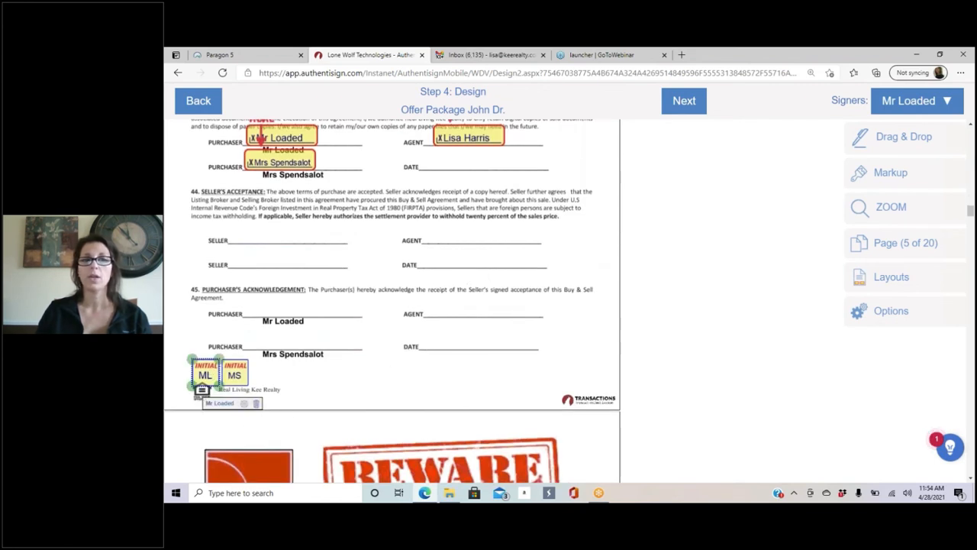
left_click(256, 402)
left_click(240, 372)
left_click(301, 403)
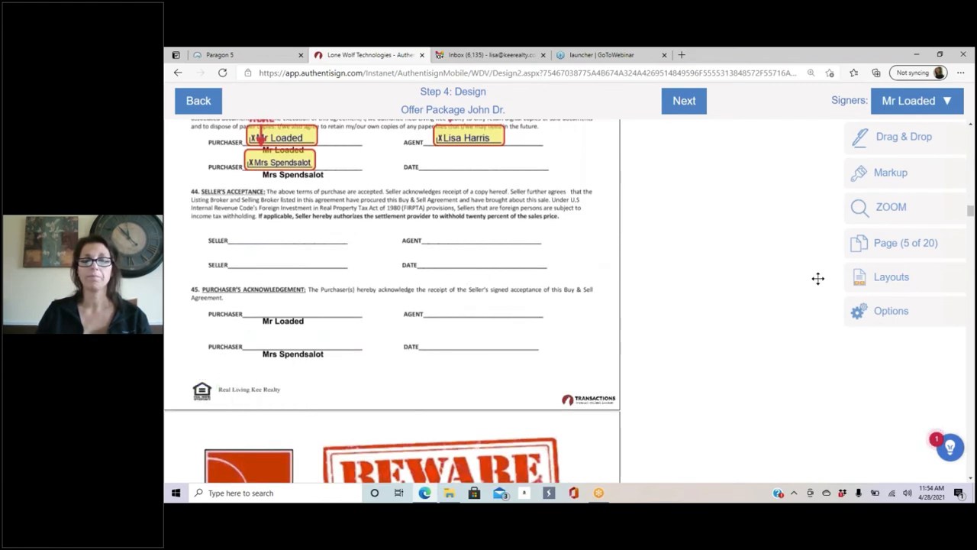
scroll(469, 293, "up", 3)
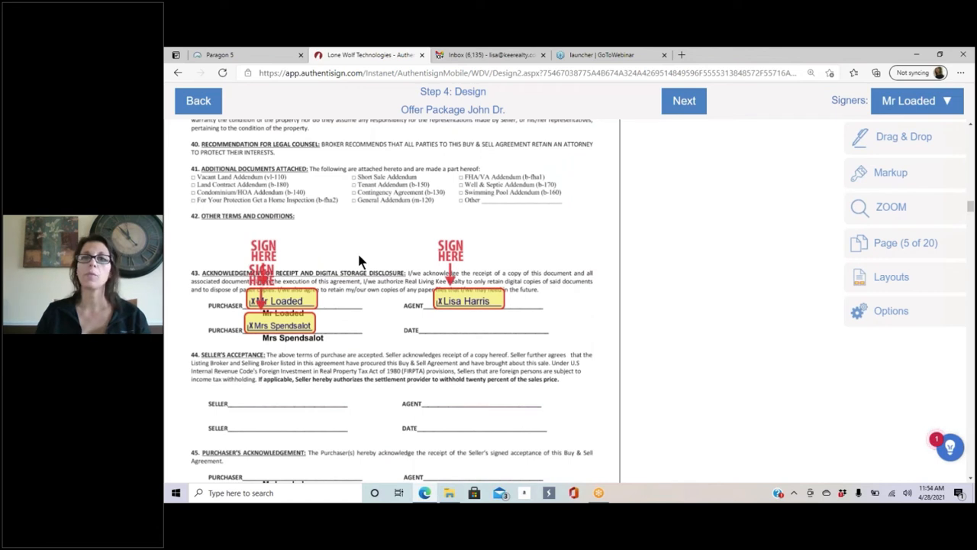
left_click(890, 145)
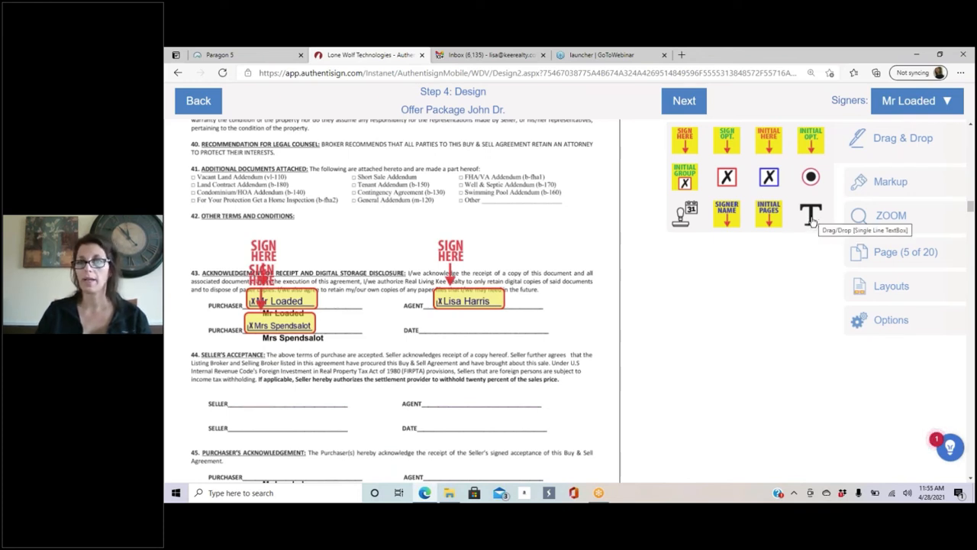
Step: Scroll through the package to page 11's Affiliated Business Arrangement acknowledgment signature lines
scroll(338, 215, "down", 10)
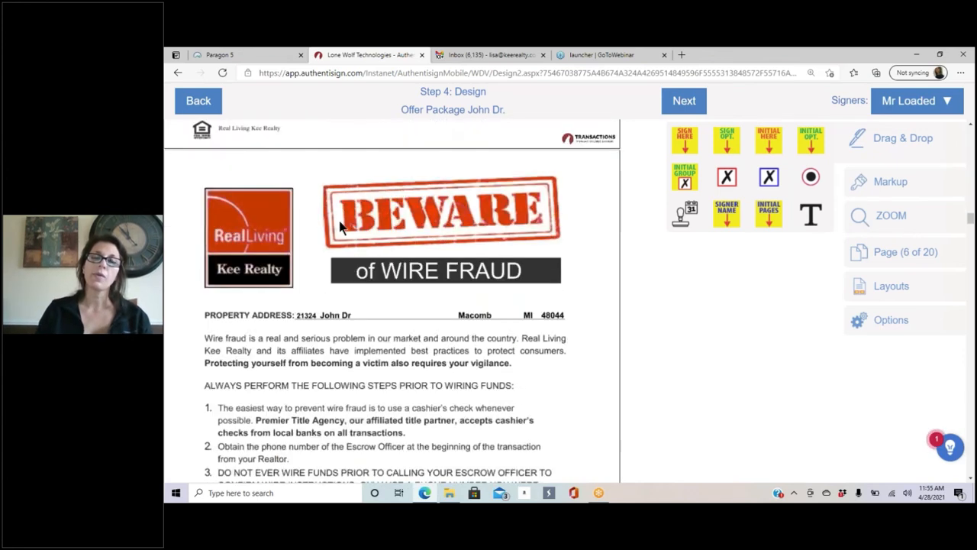
scroll(341, 227, "down", 4)
scroll(385, 253, "up", 7)
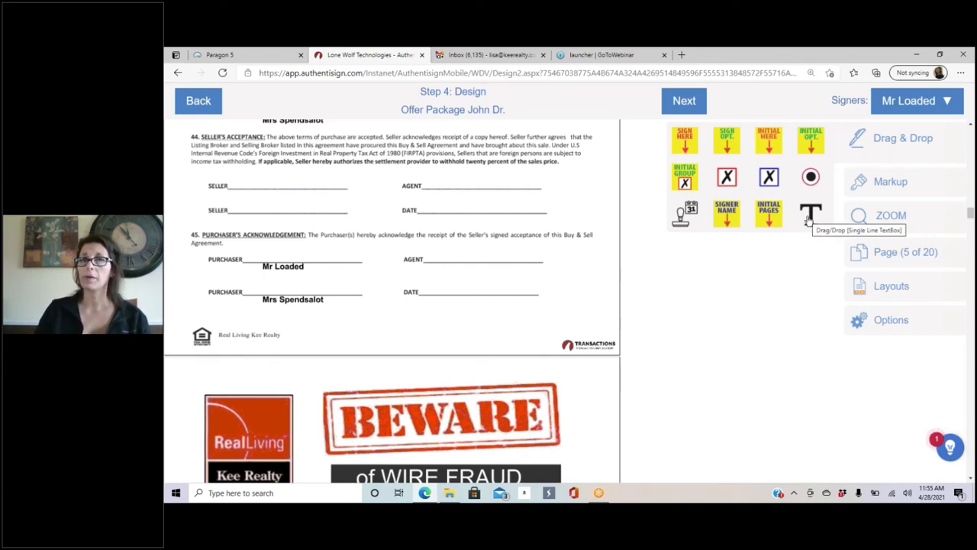
scroll(418, 206, "down", 1)
scroll(419, 206, "down", 20)
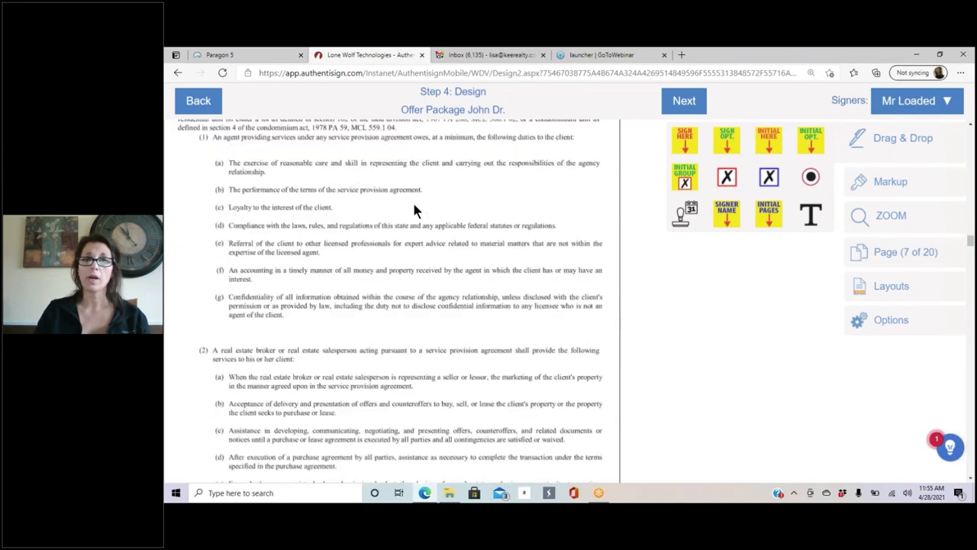
scroll(415, 210, "down", 15)
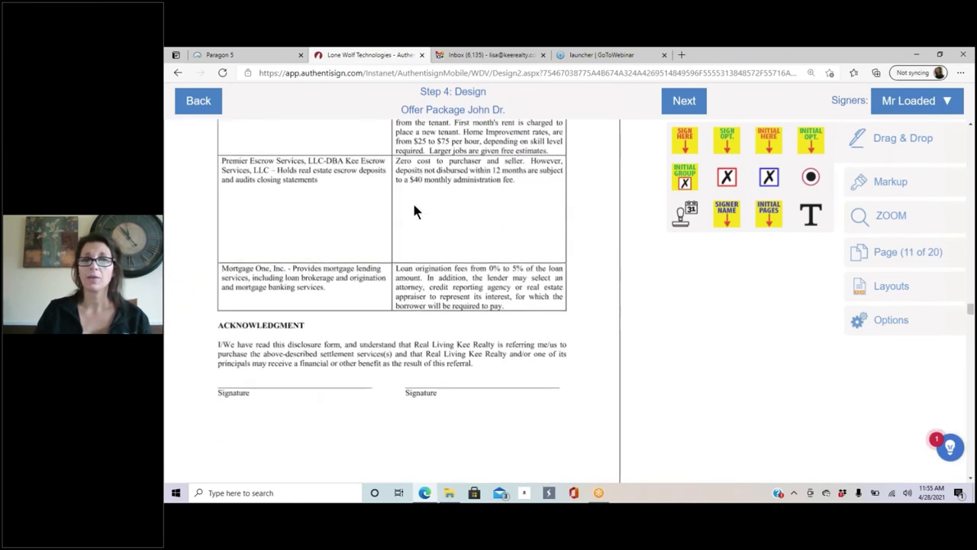
scroll(449, 226, "up", 5)
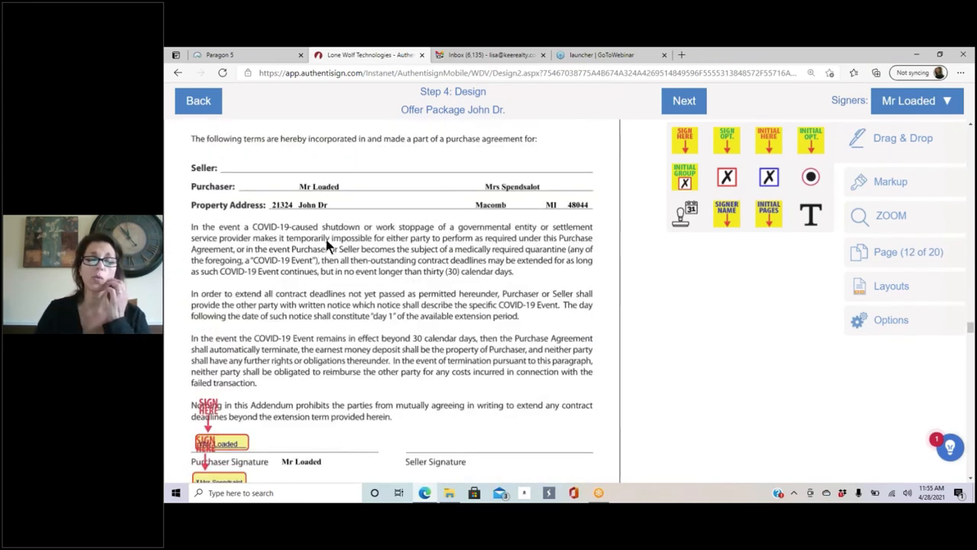
scroll(339, 235, "down", 8)
scroll(408, 206, "down", 10)
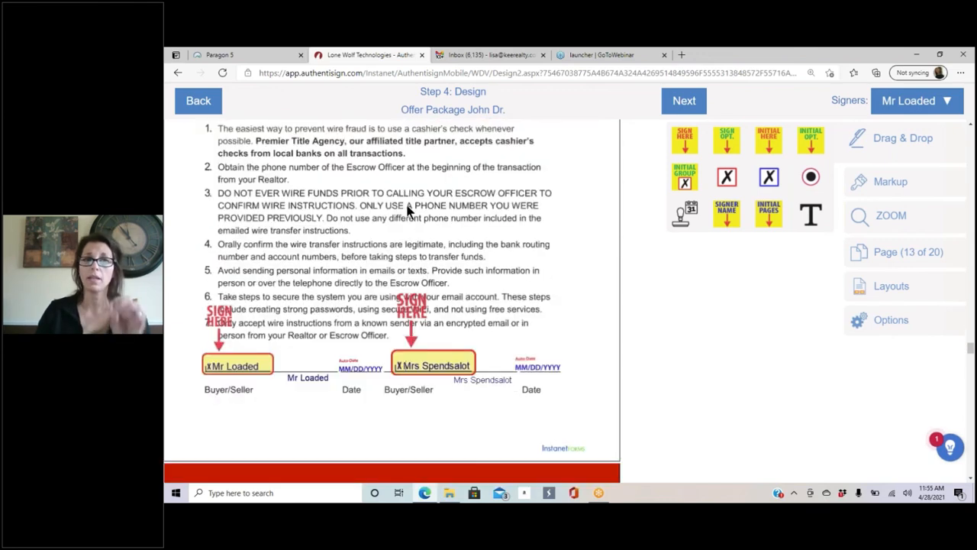
scroll(486, 244, "down", 15)
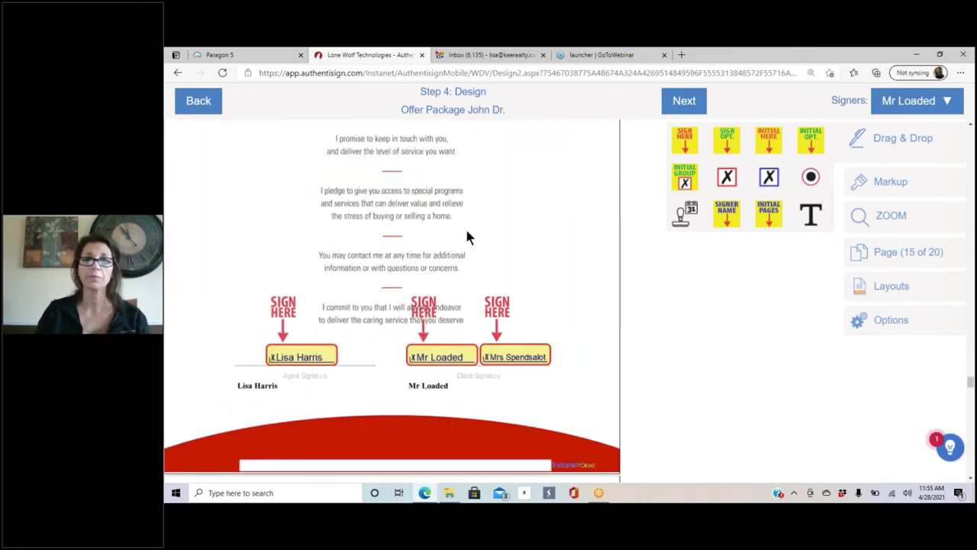
scroll(461, 312, "down", 6)
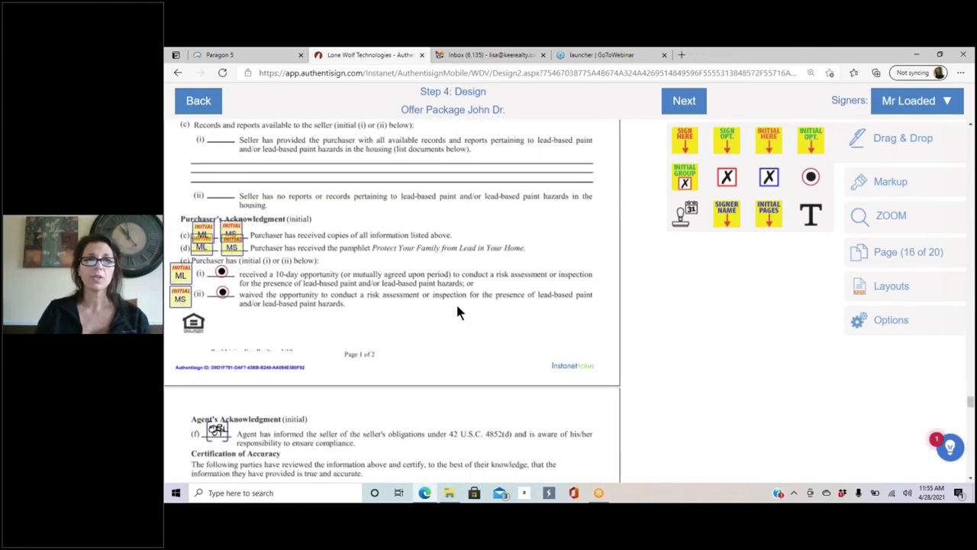
scroll(459, 310, "down", 10)
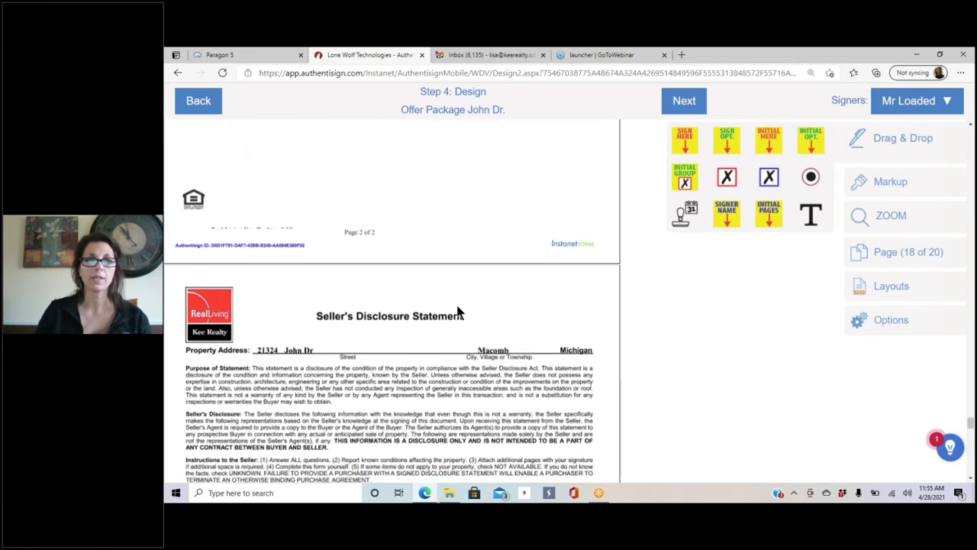
scroll(459, 312, "down", 10)
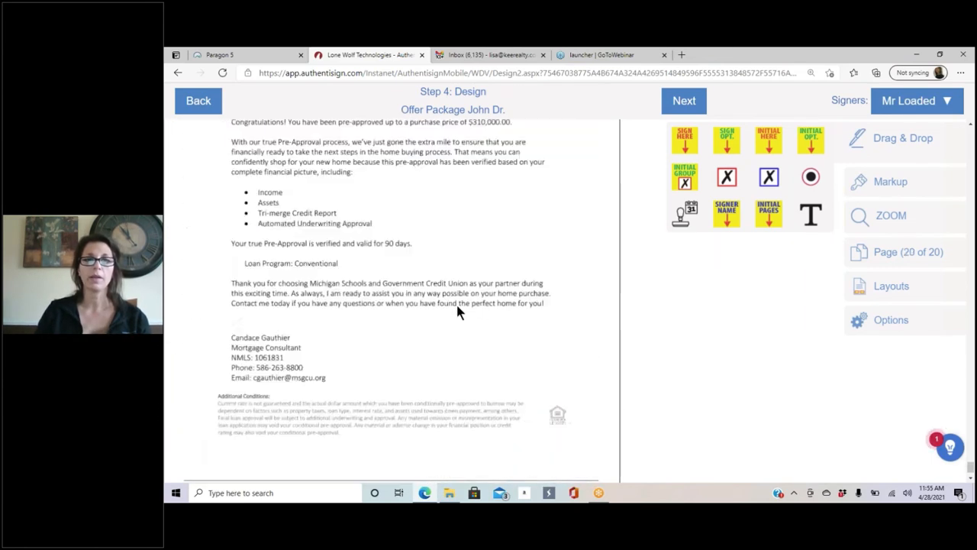
scroll(462, 310, "up", 6)
scroll(461, 305, "up", 20)
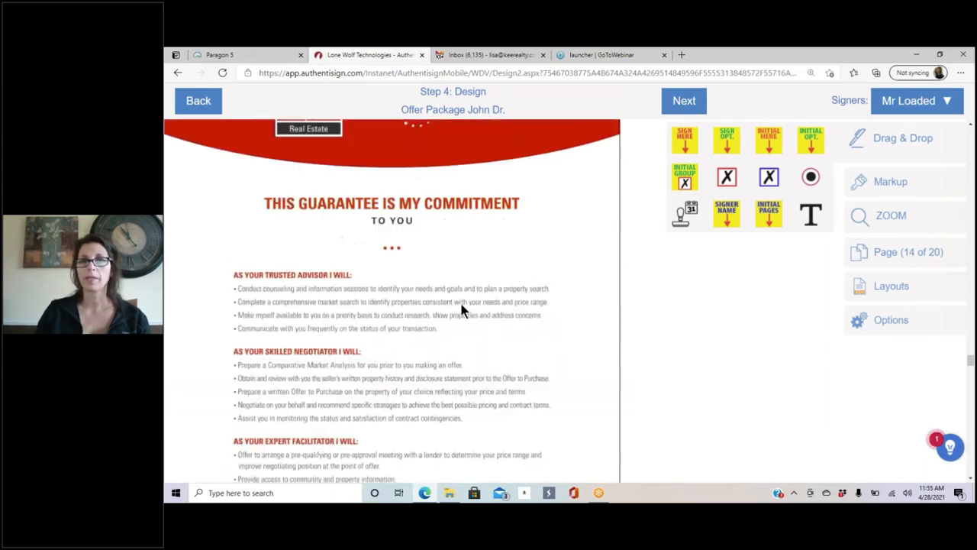
scroll(440, 298, "up", 2)
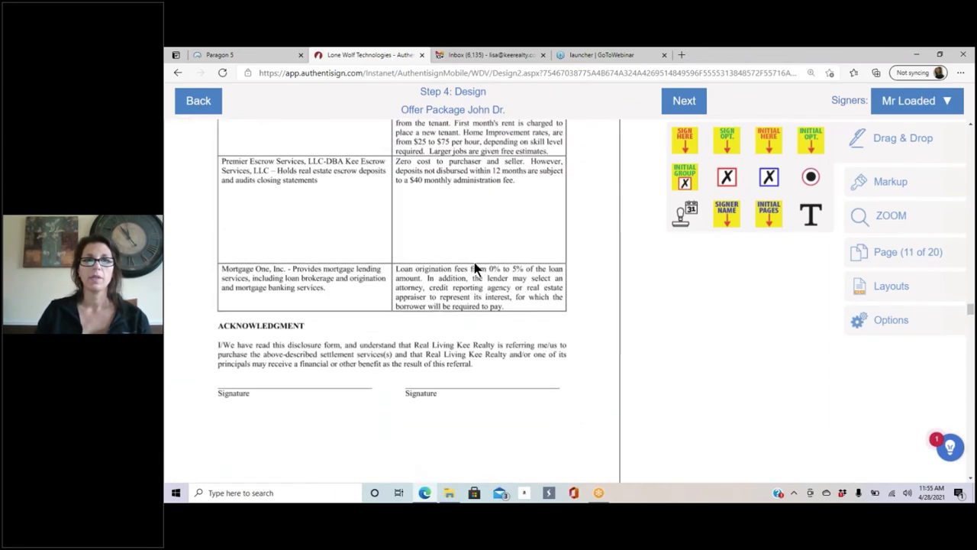
Step: Place a required single-line text field for the active buyer below page 11's Signature lines
left_click(808, 213)
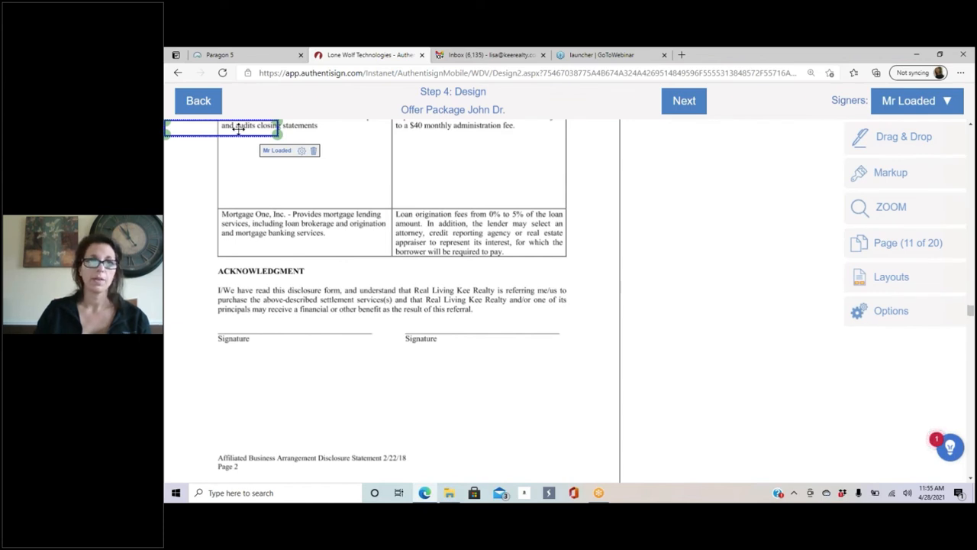
mouse_move(239, 130)
left_mouse_down()
mouse_move(379, 394)
mouse_move(290, 381)
mouse_move(526, 391)
left_mouse_up()
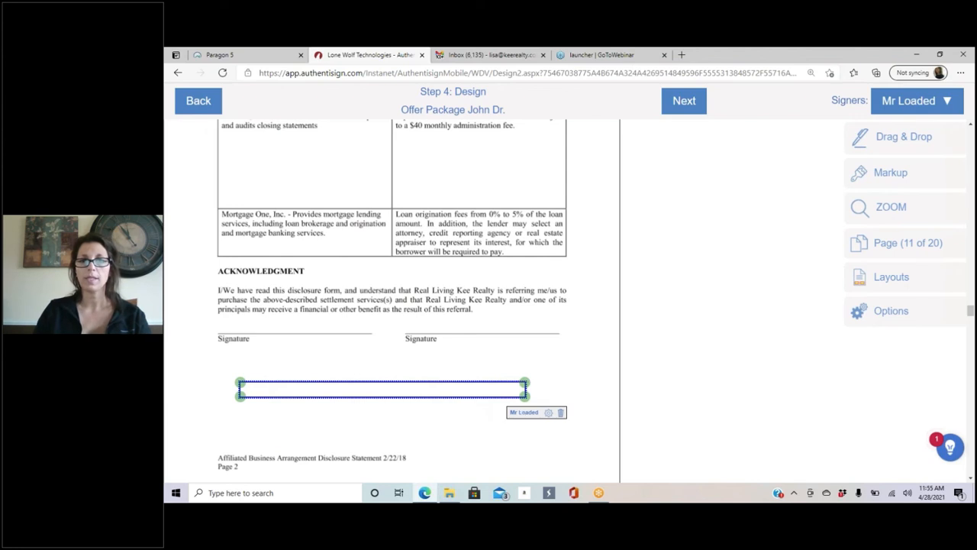
left_click(549, 414)
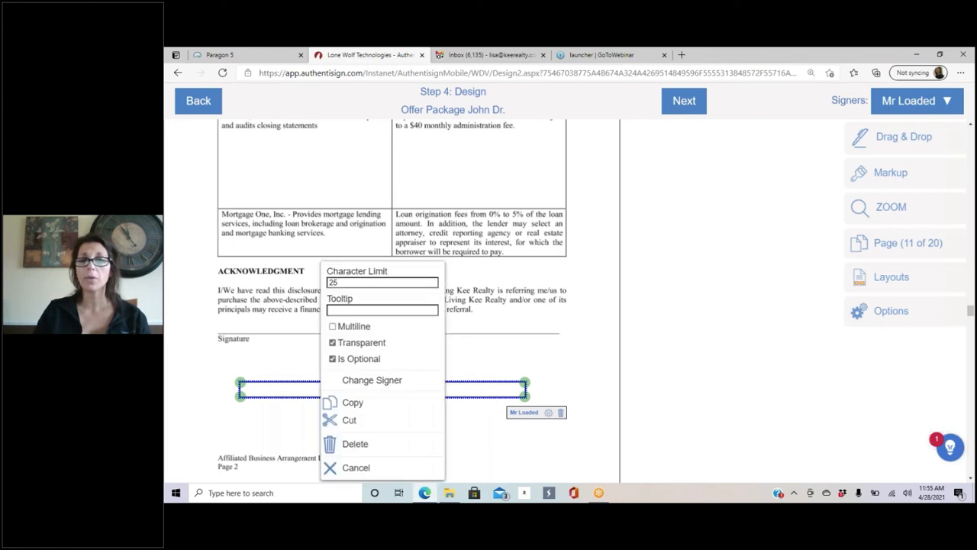
left_click(367, 309)
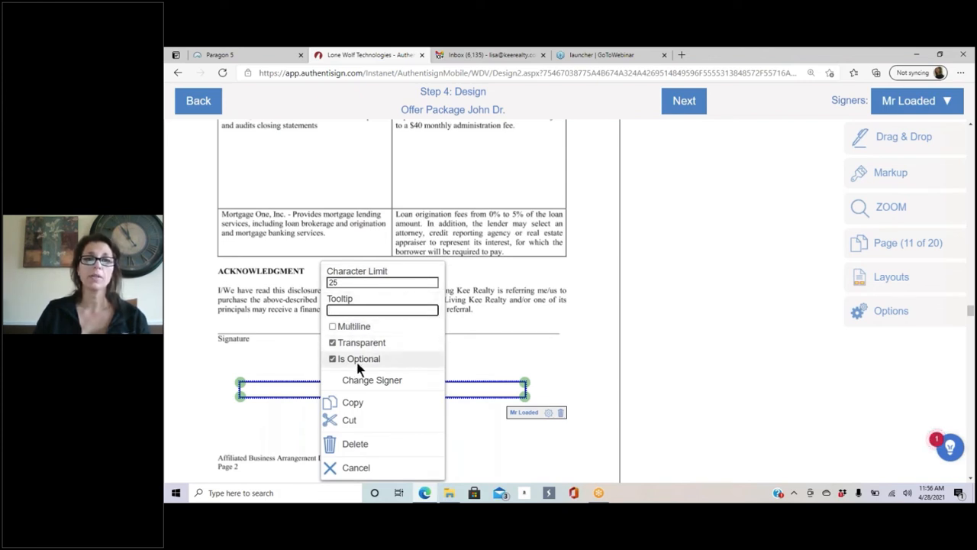
left_click(333, 359)
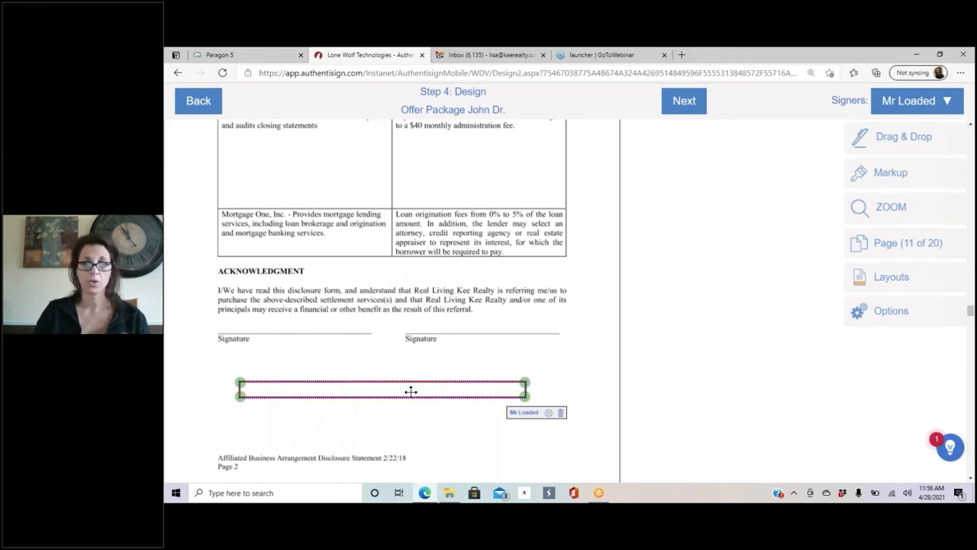
left_click(549, 412)
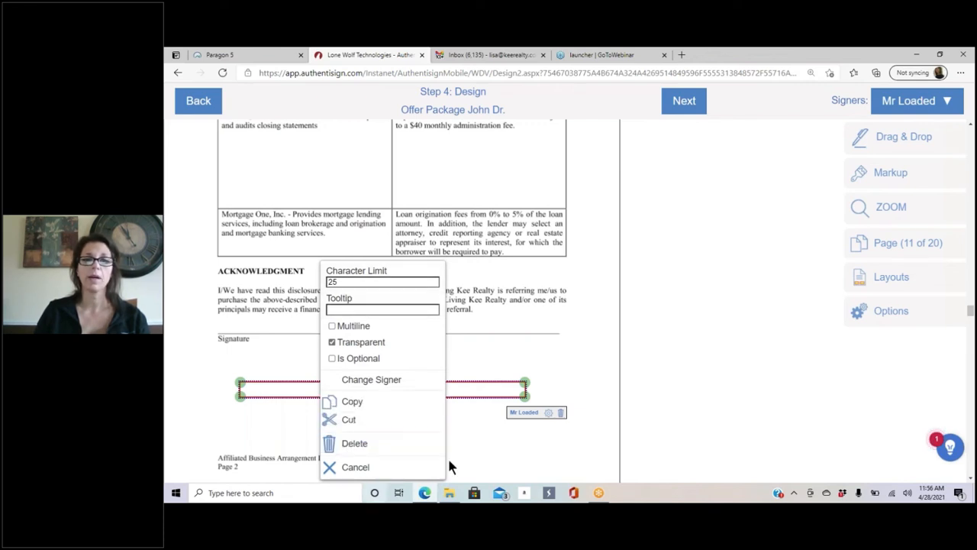
left_click(537, 436)
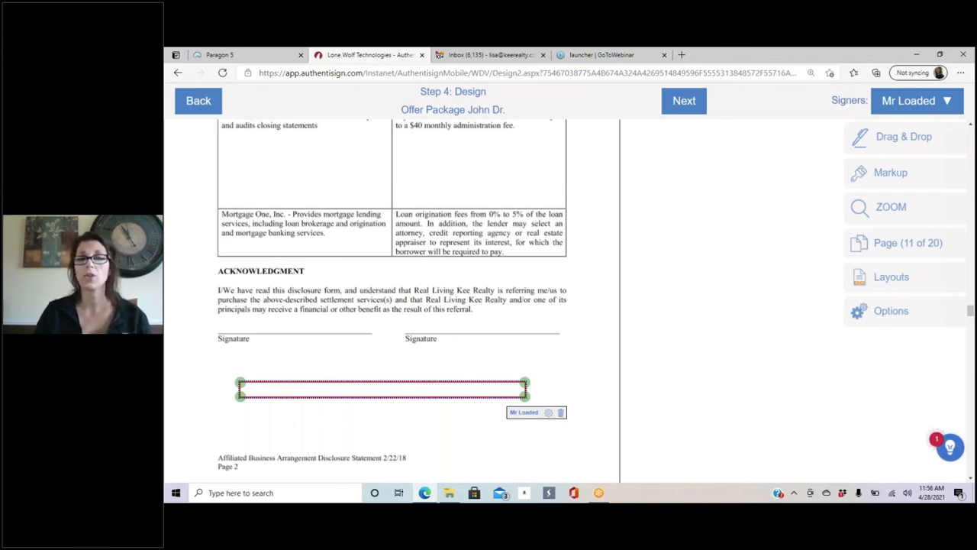
left_click(549, 413)
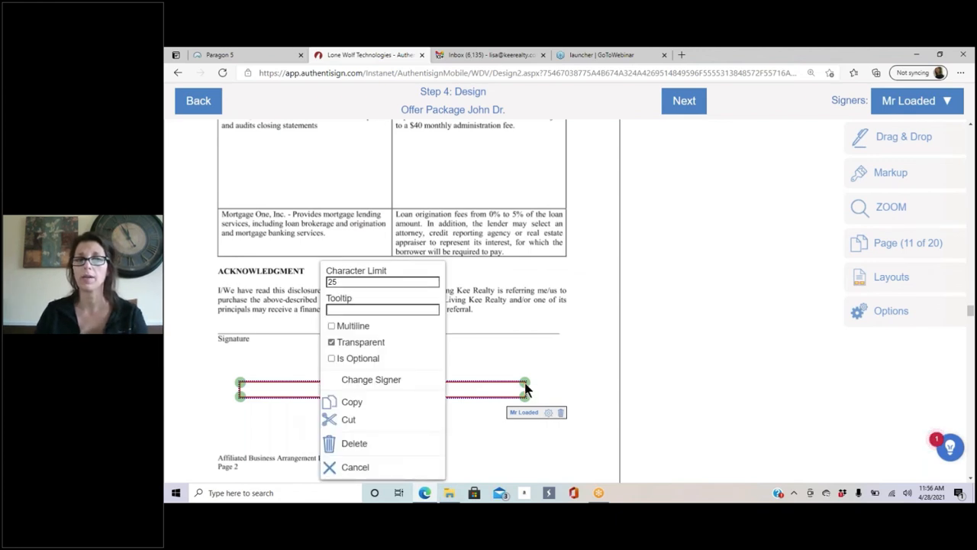
left_click(553, 362)
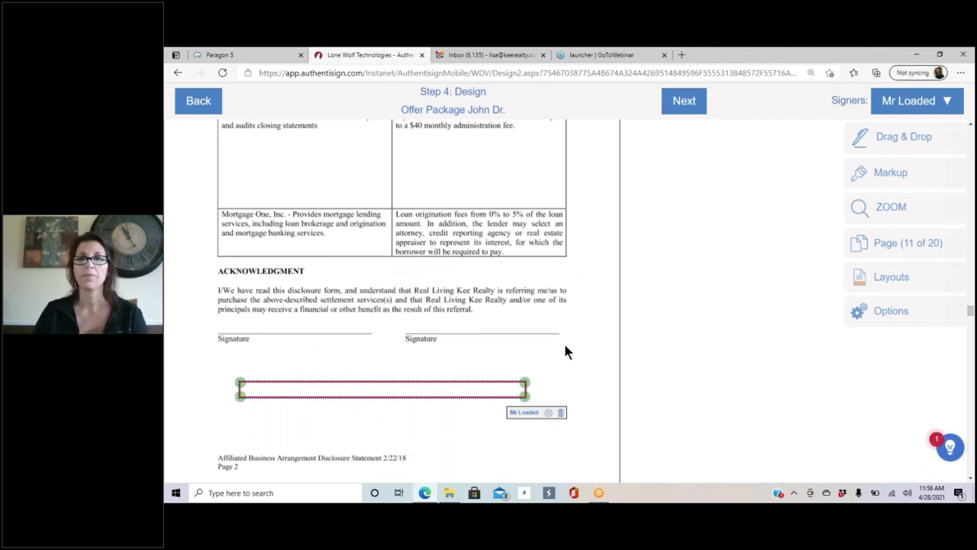
left_click(888, 135)
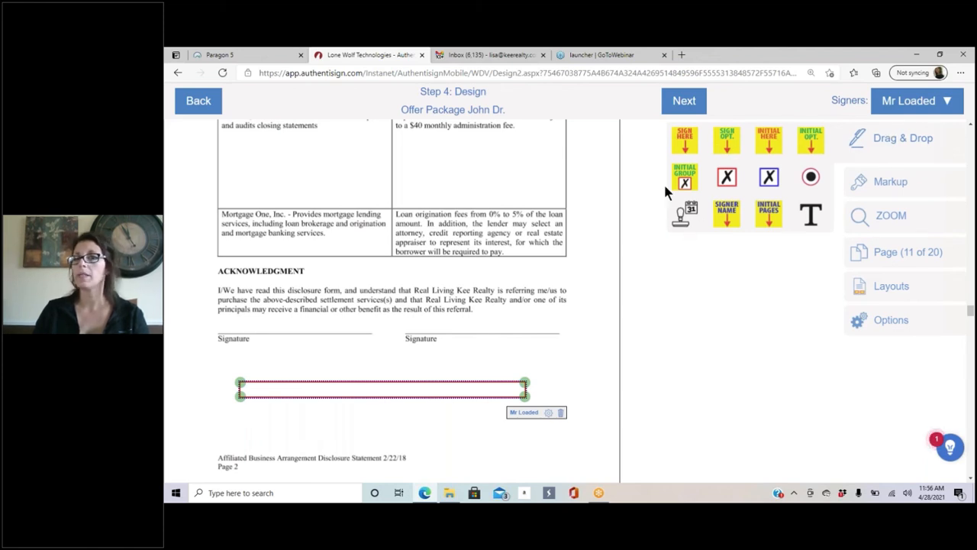
Step: Switch from the field palette to the Markup tools and scroll back to page 1
left_click(919, 140)
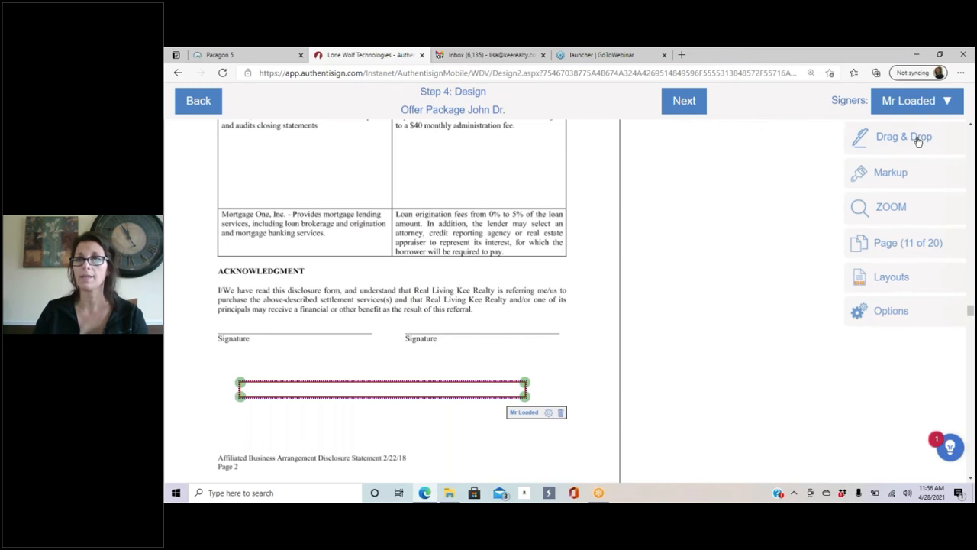
left_click(892, 176)
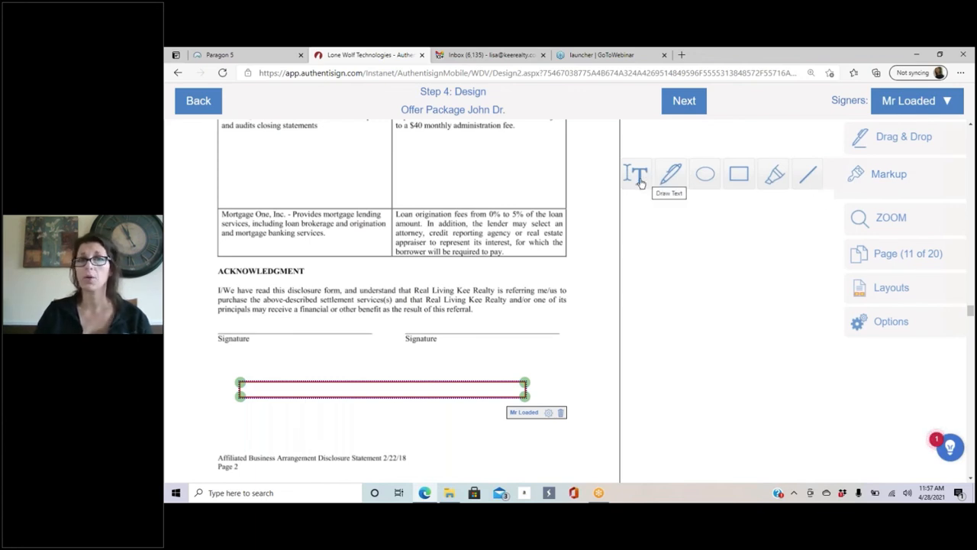
scroll(467, 254, "down", 3)
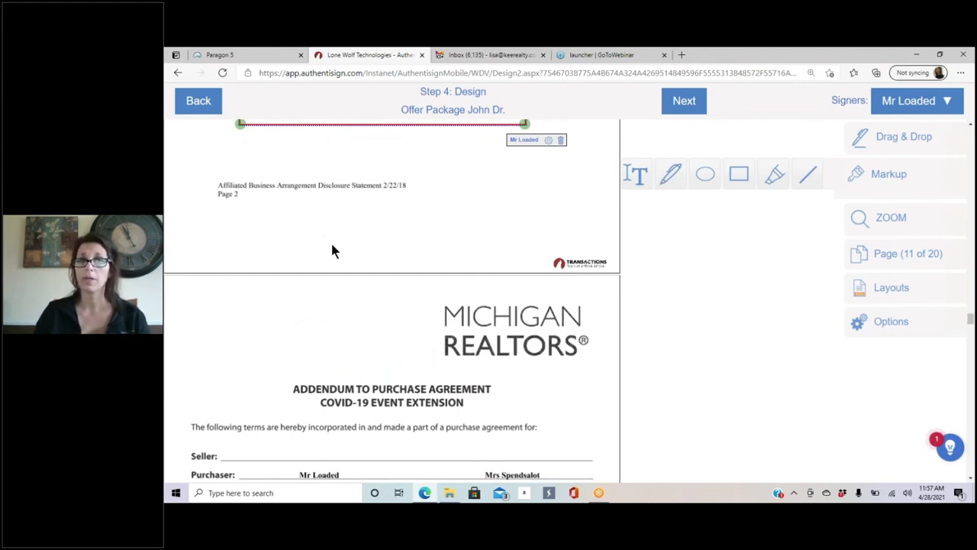
scroll(359, 221, "up", 7)
scroll(358, 221, "up", 10)
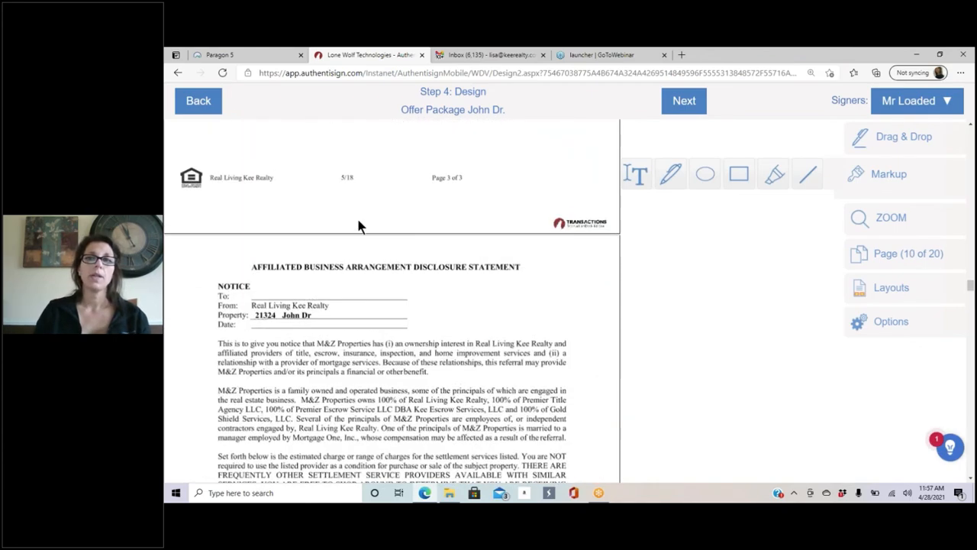
scroll(358, 221, "up", 20)
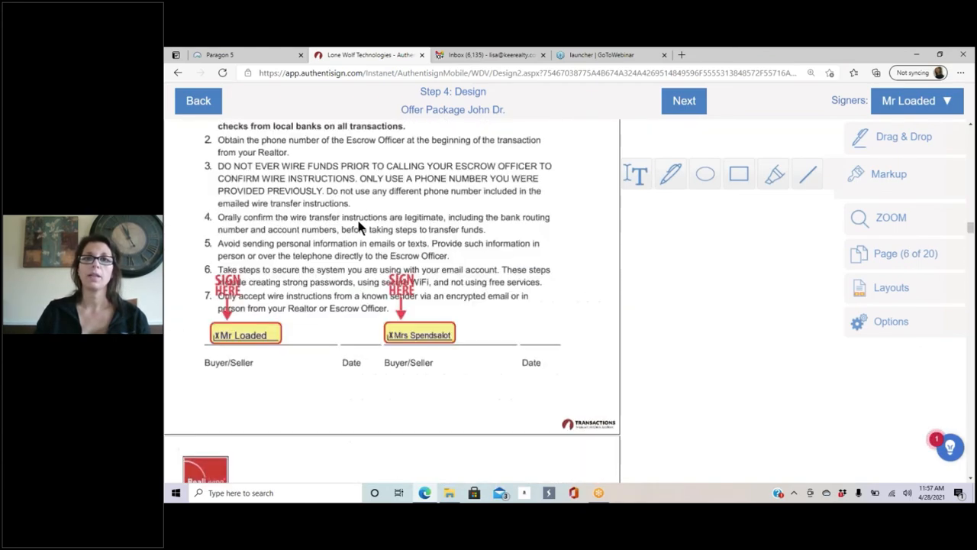
scroll(359, 225, "up", 10)
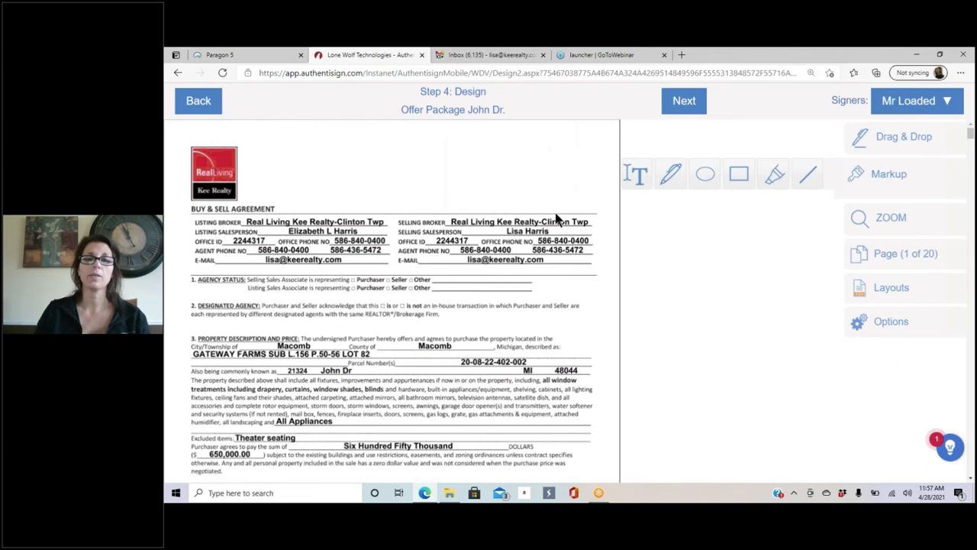
scroll(500, 240, "down", 5)
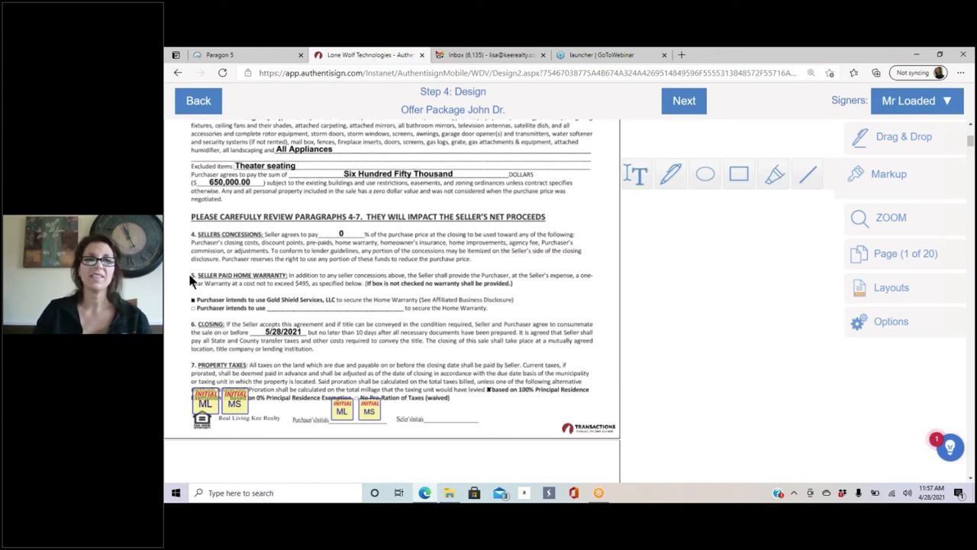
Step: Strike through paragraph 5's Seller Paid Home Warranty line with a size-4 yellow pen stroke
mouse_move(188, 271)
left_mouse_down()
mouse_move(451, 284)
mouse_move(596, 275)
left_mouse_up()
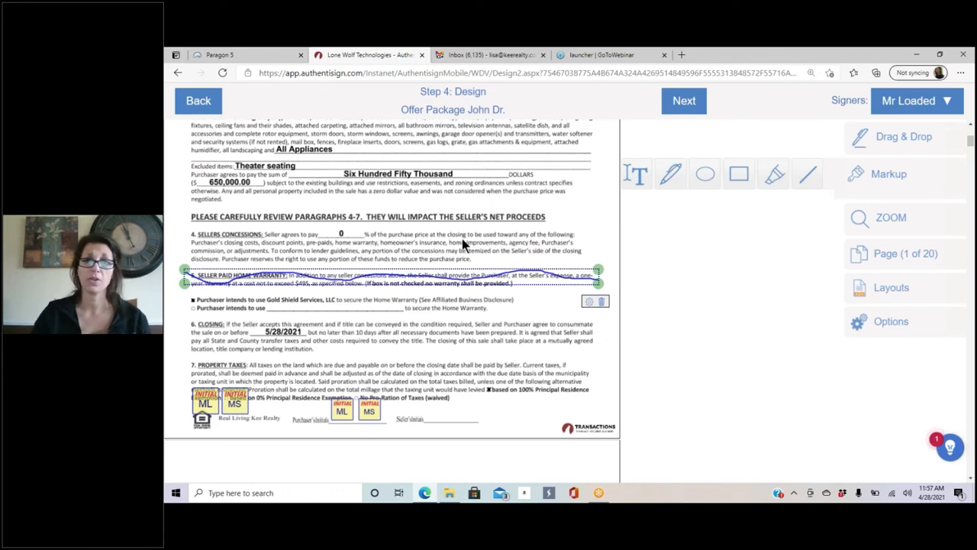
left_click(602, 302)
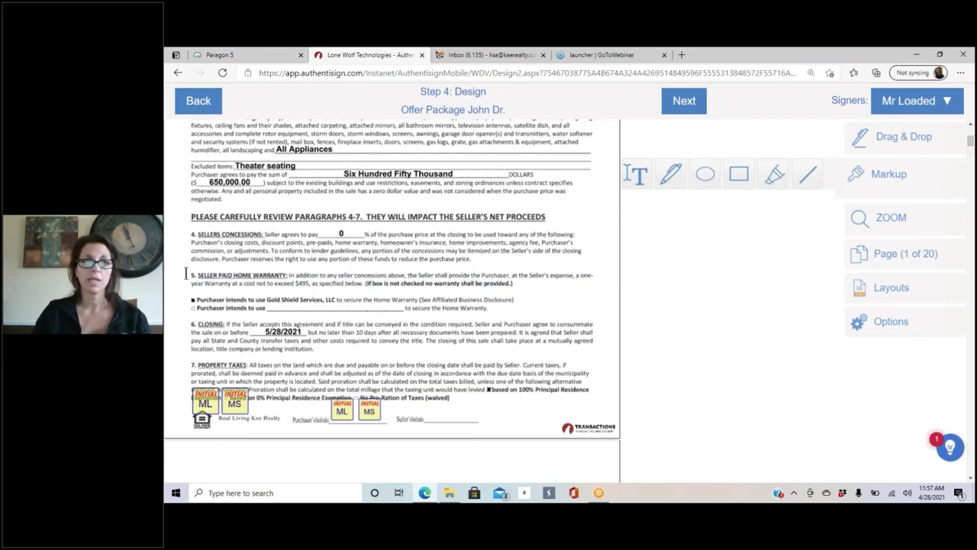
left_click_drag(184, 275, 598, 275)
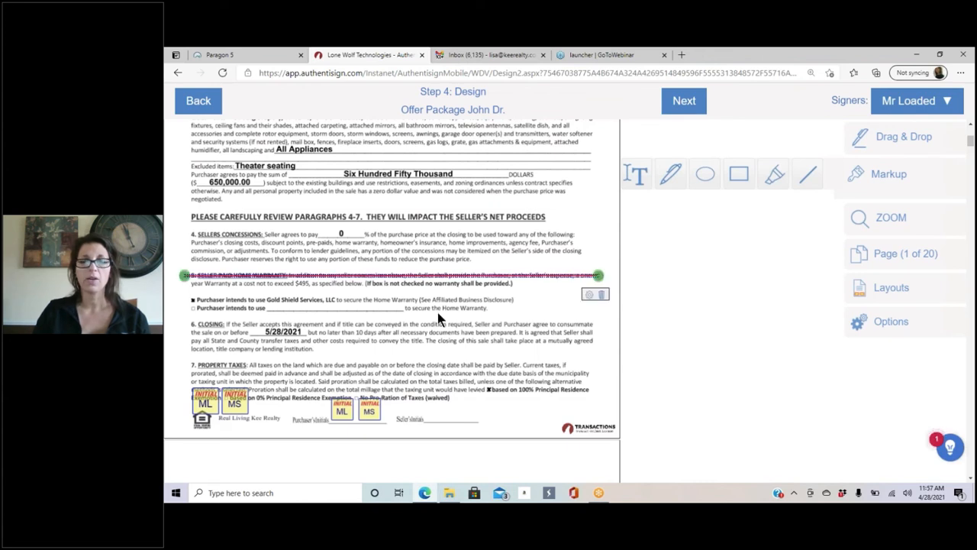
left_click(589, 294)
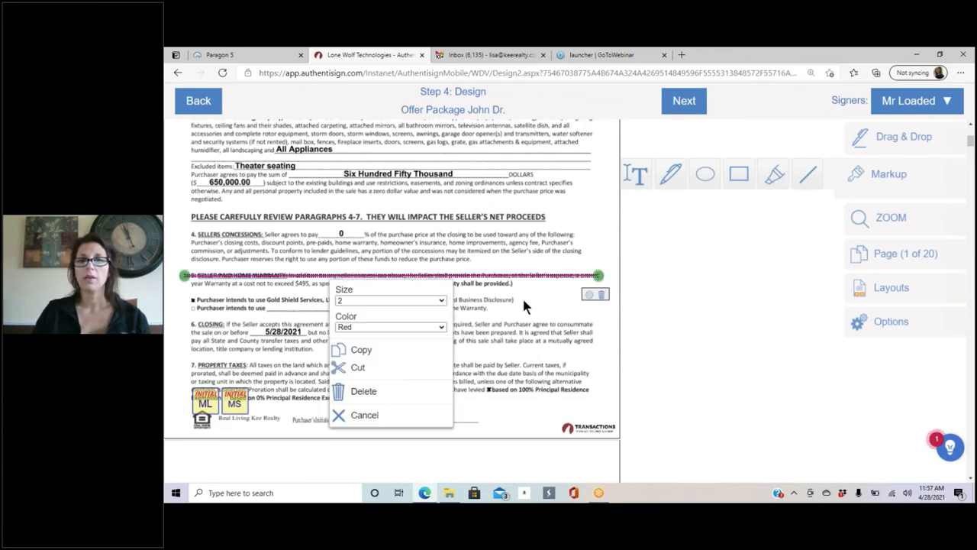
left_click(346, 301)
left_click(349, 365)
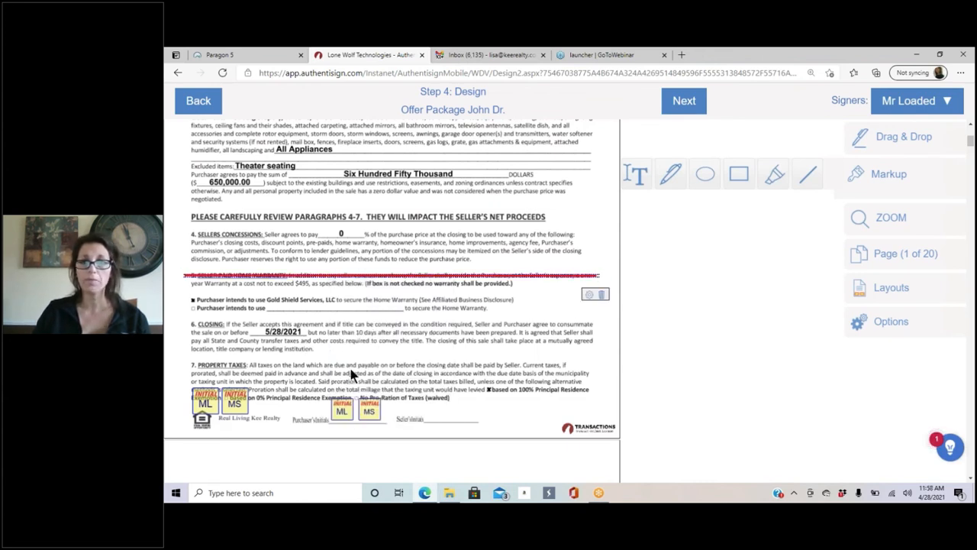
left_click(588, 297)
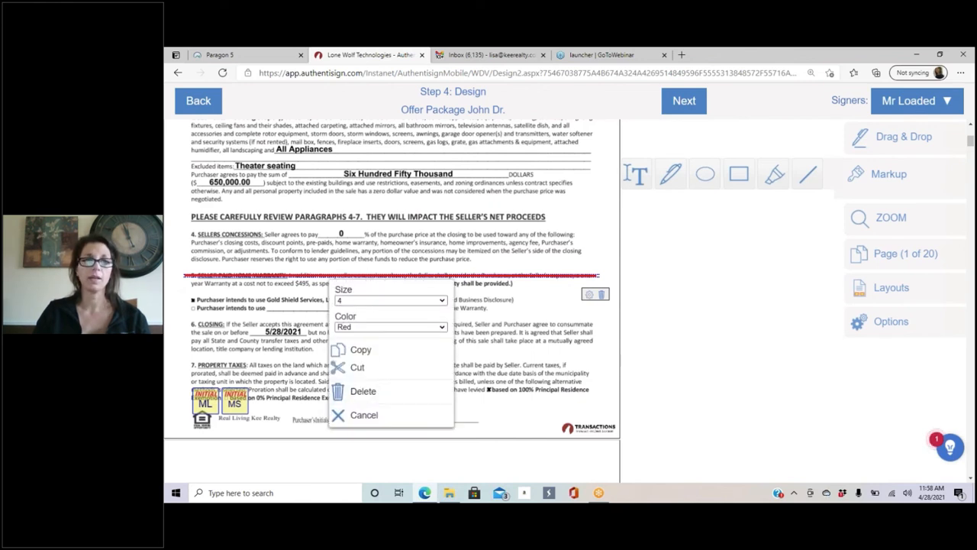
left_click(360, 326)
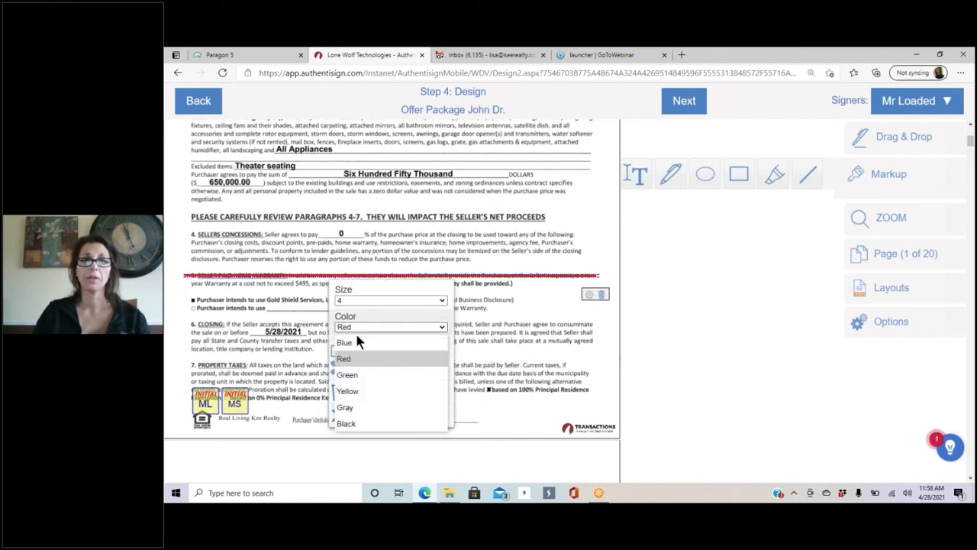
left_click(363, 391)
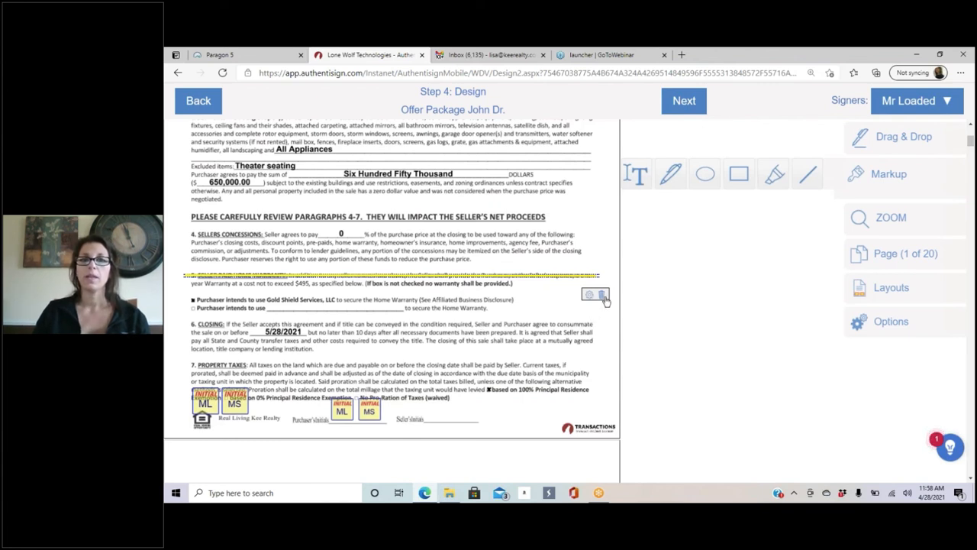
left_click(525, 295)
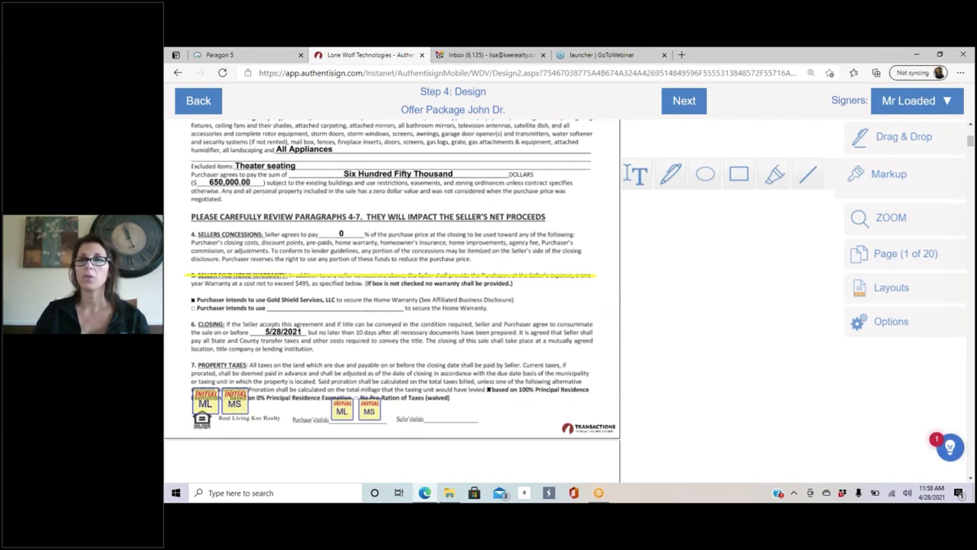
Step: Highlight the Excluded items: Theater seating line in red, then delete that first attempt
left_click(778, 179)
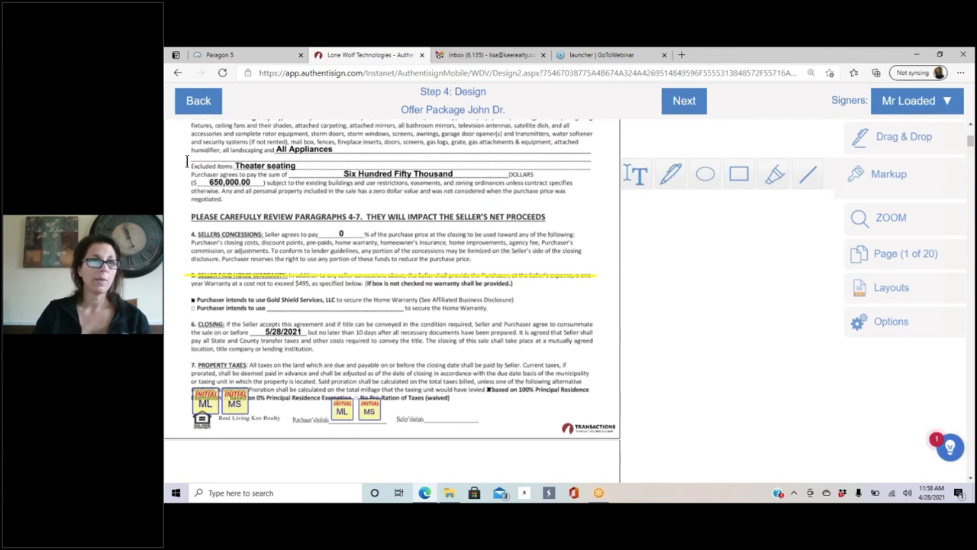
mouse_move(187, 162)
left_mouse_down()
mouse_move(323, 160)
mouse_move(343, 171)
left_mouse_up()
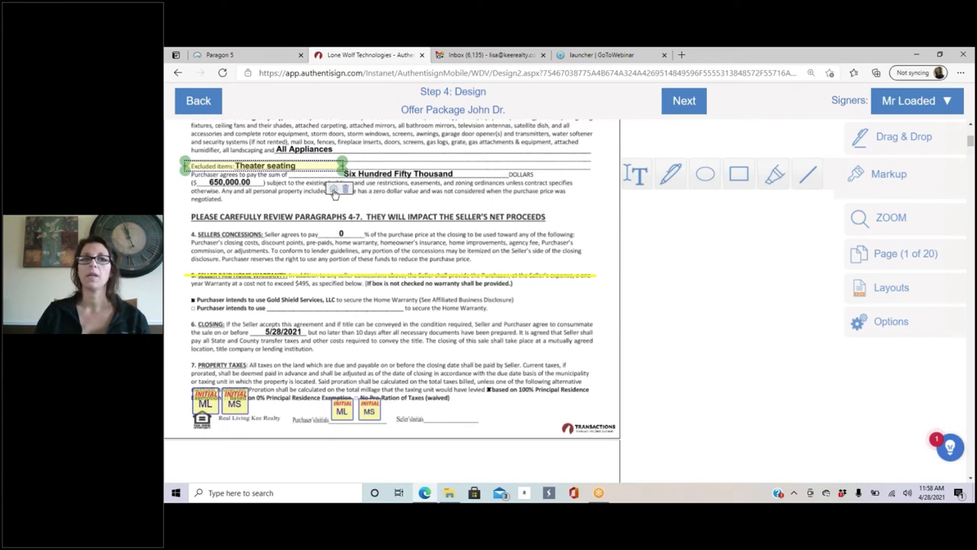
left_click(333, 189)
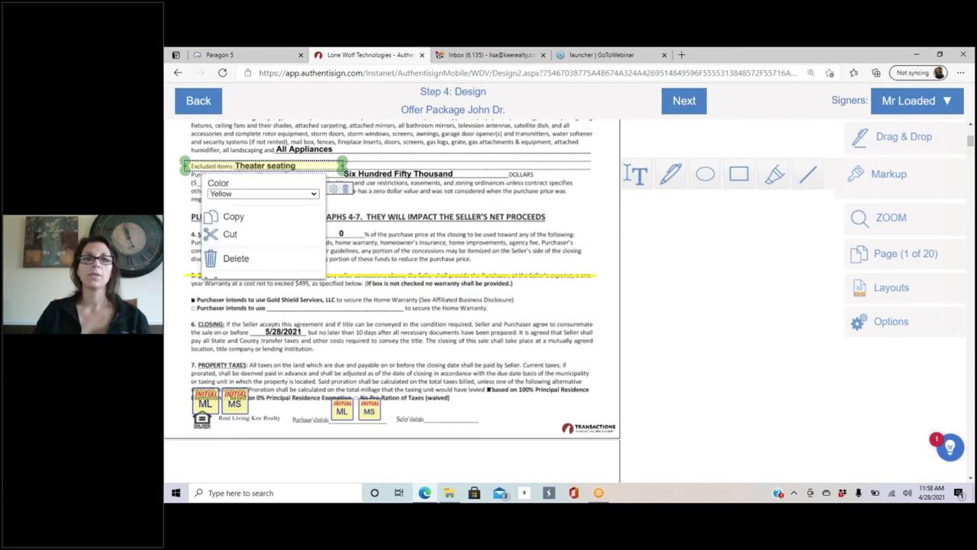
left_click(234, 193)
left_click(229, 225)
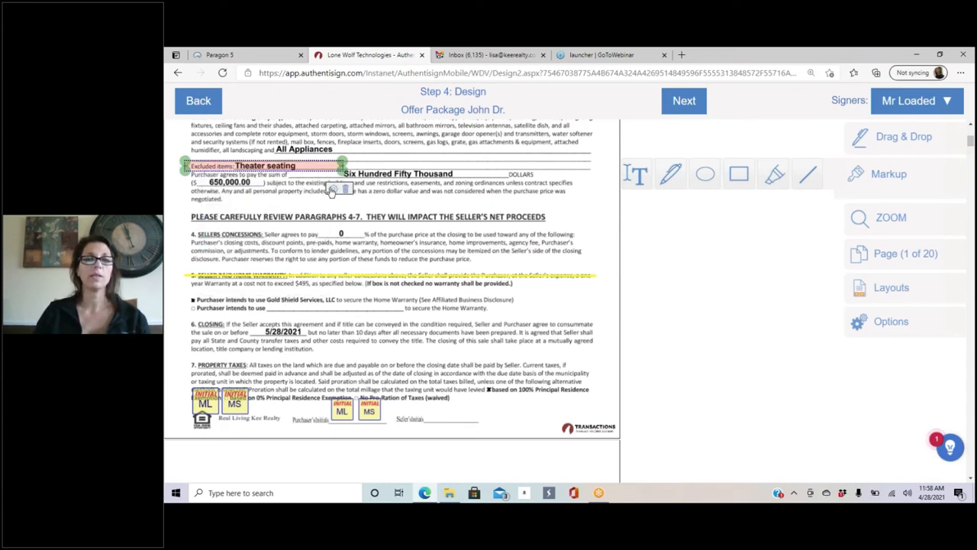
left_click(334, 189)
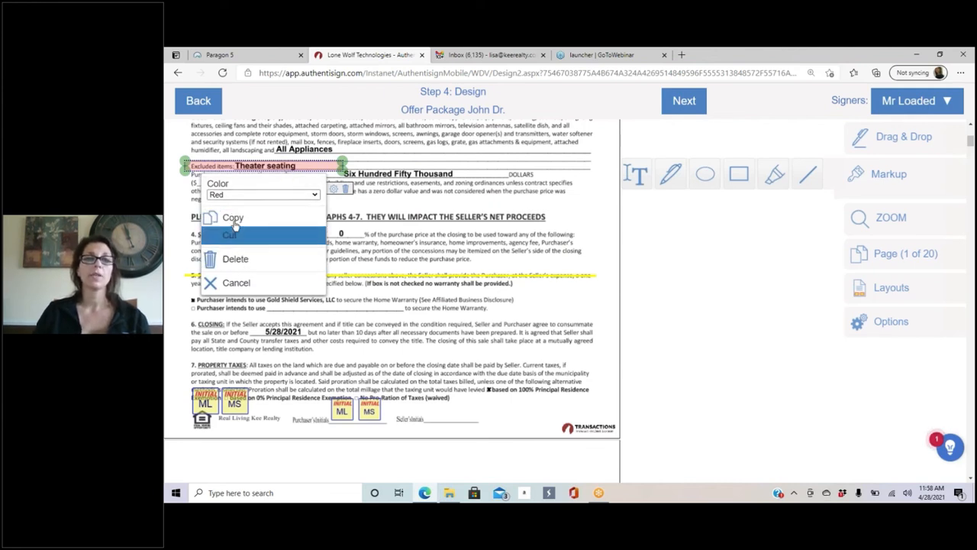
left_click(238, 262)
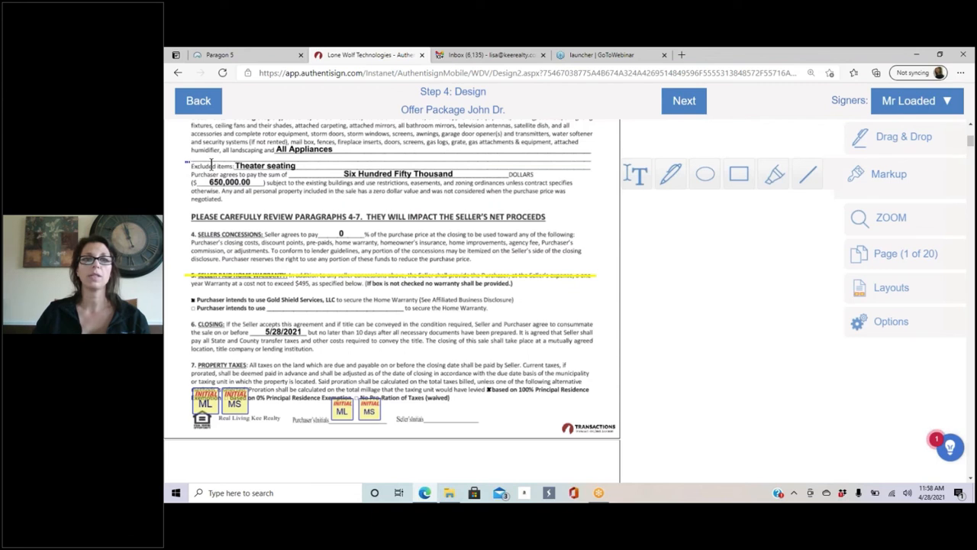
Step: Re-highlight the Theater seating line in red at 30% opacity
left_click_drag(190, 162, 323, 171)
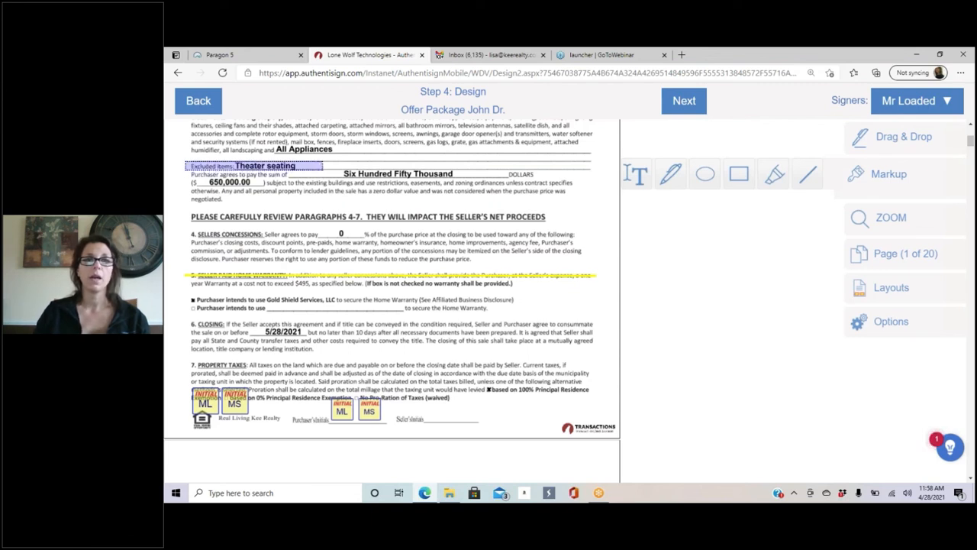
left_click(317, 189)
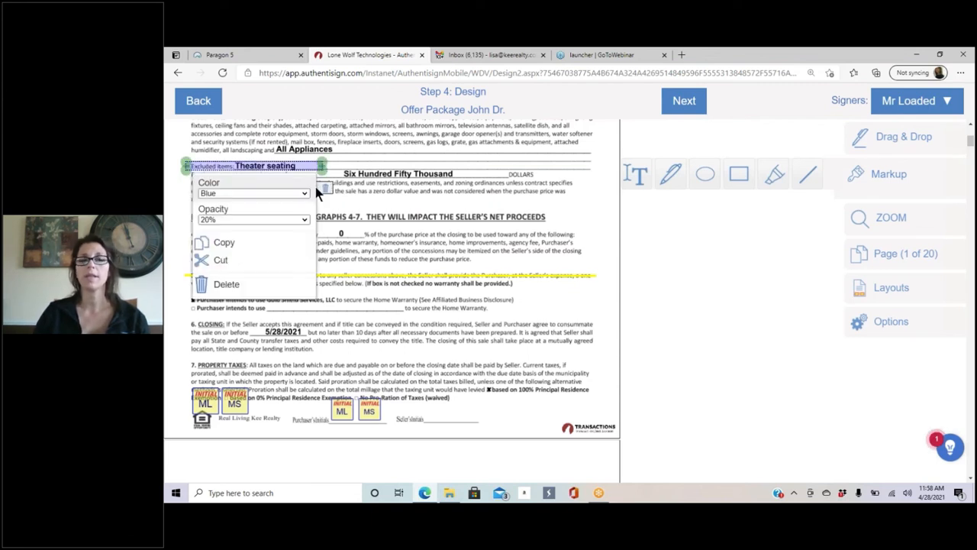
left_click(227, 191)
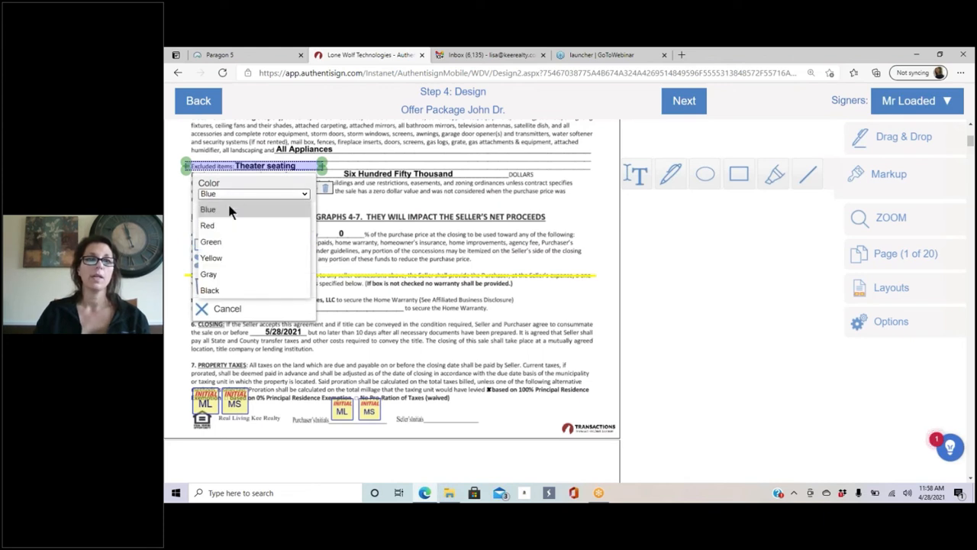
left_click(225, 223)
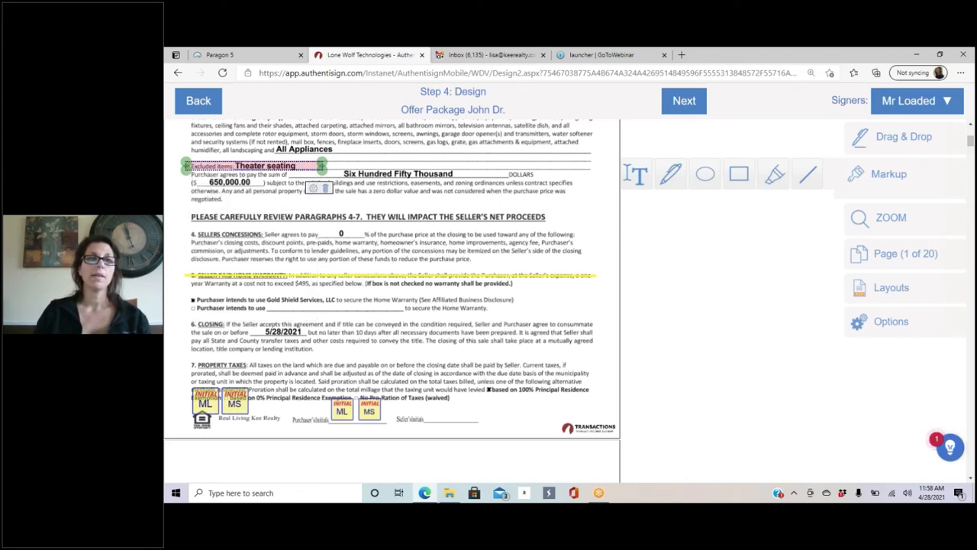
left_click(313, 188)
left_click(220, 219)
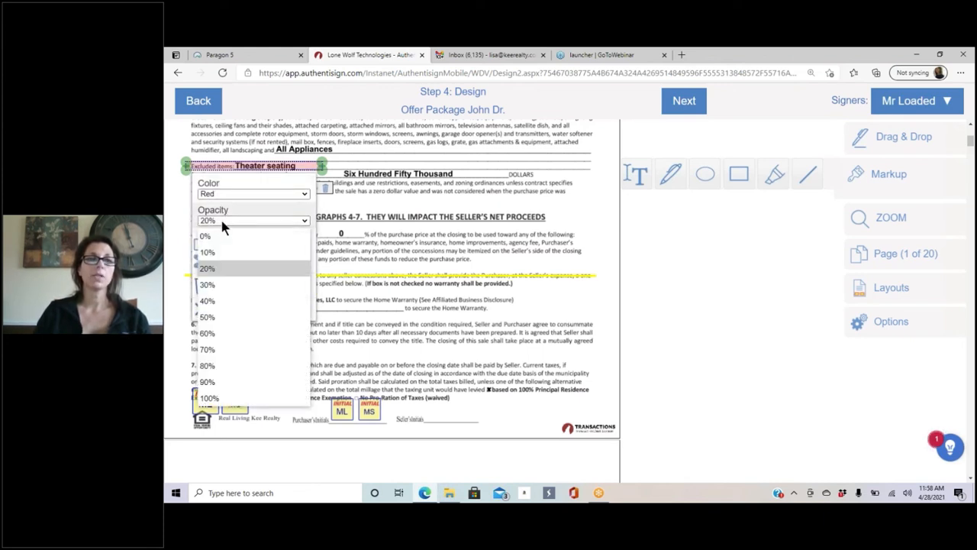
left_click(228, 285)
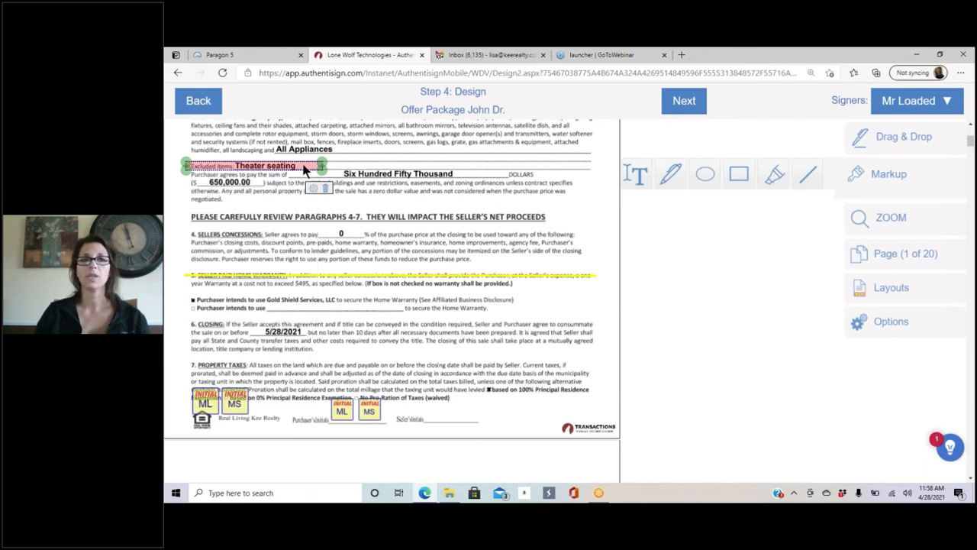
left_click(327, 264)
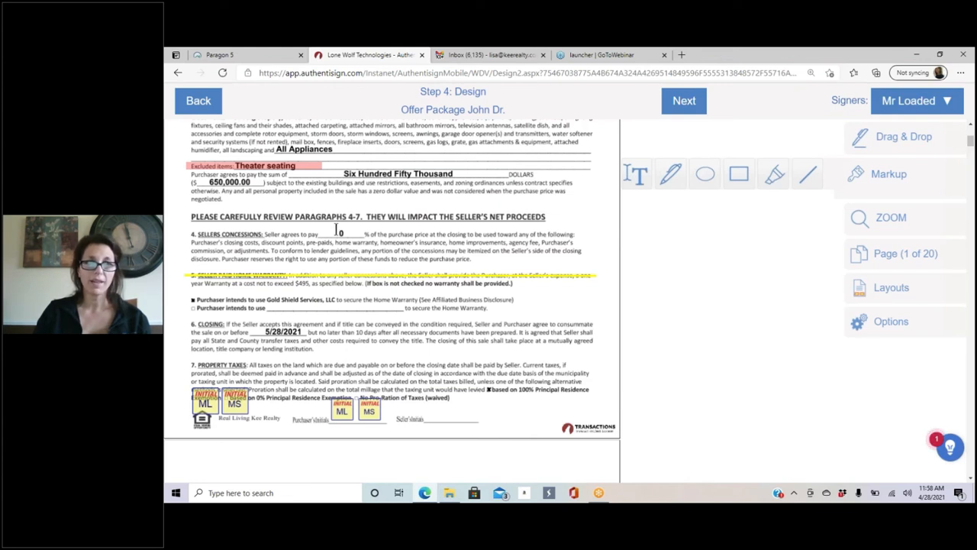
Step: Cover the 0 in Seller's Concessions with an opaque green highlight
left_click_drag(327, 229, 354, 243)
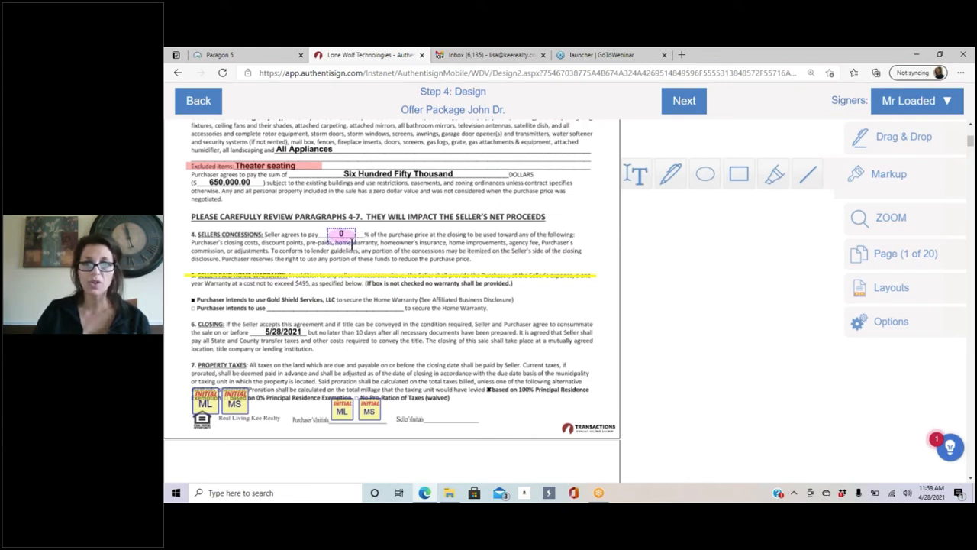
left_click(344, 234)
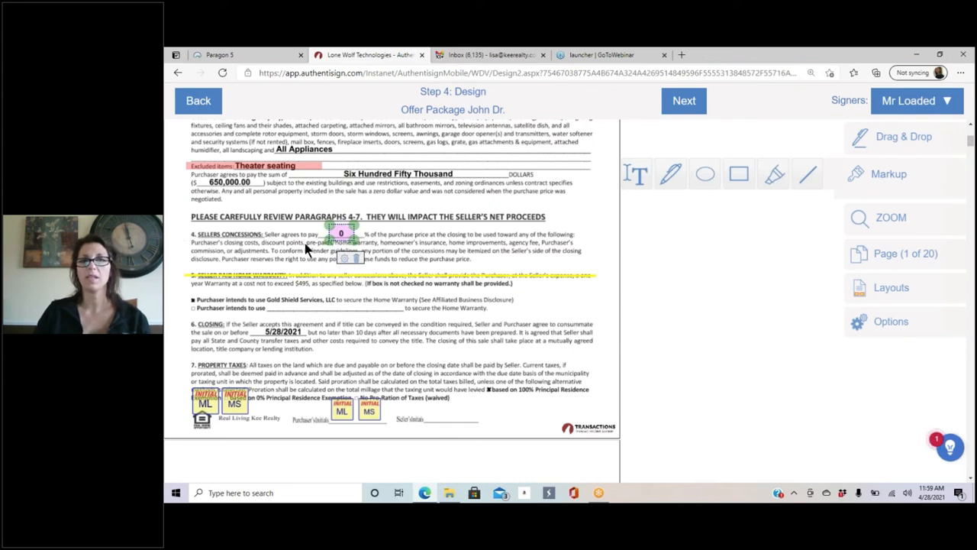
left_click(345, 258)
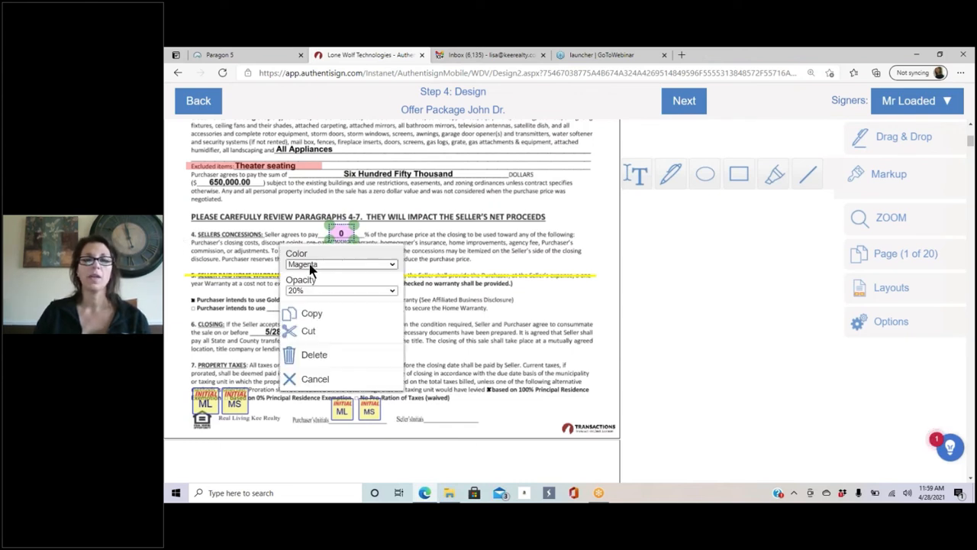
left_click(308, 266)
left_click(328, 328)
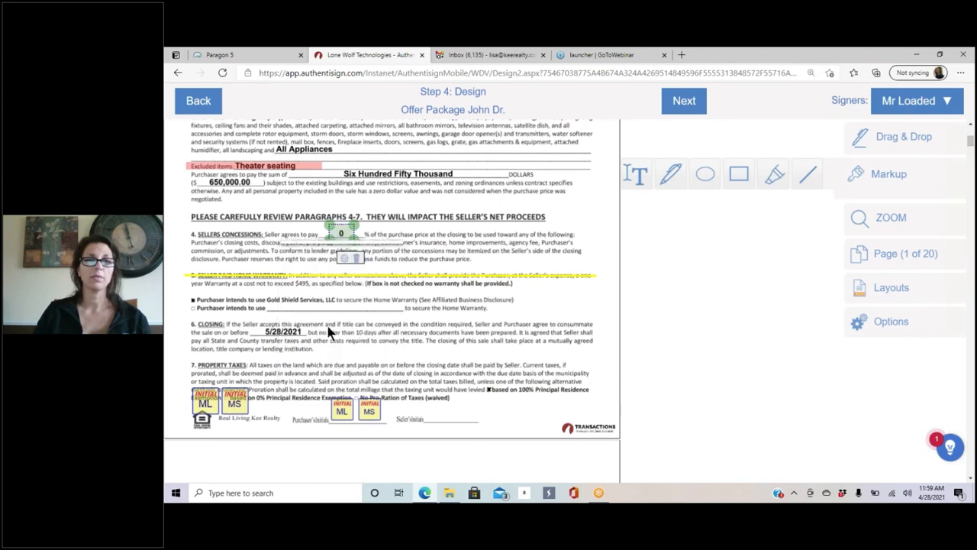
left_click(344, 260)
left_click(329, 287)
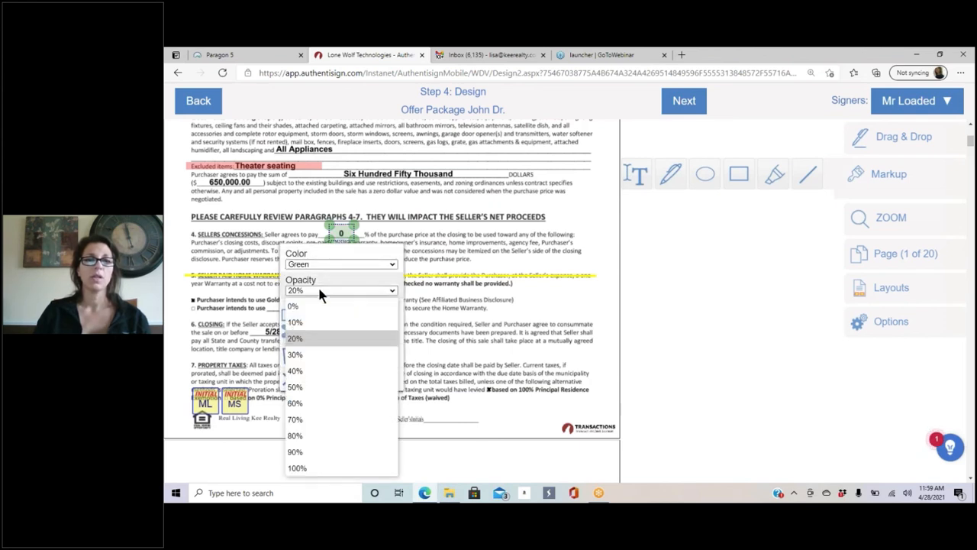
left_click(306, 401)
left_click(443, 290)
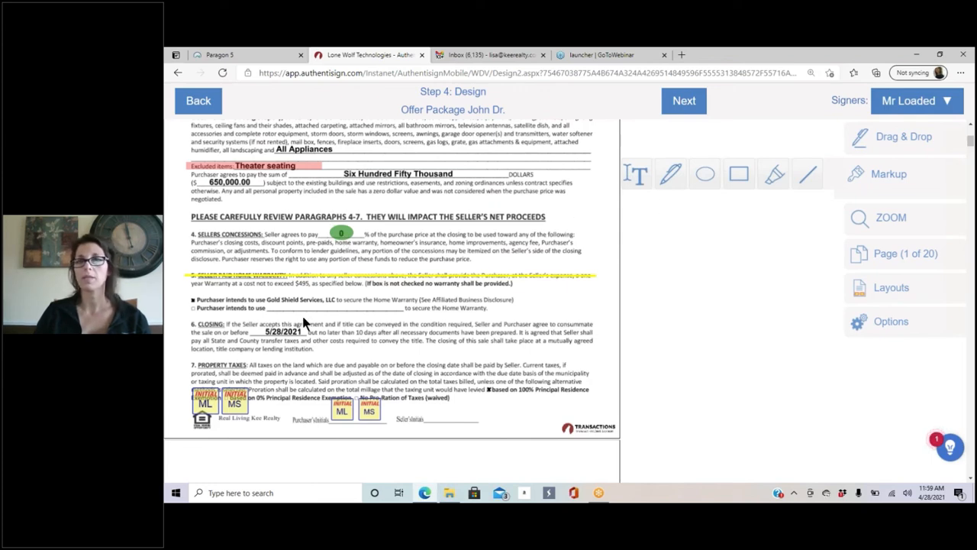
scroll(495, 276, "down", 5)
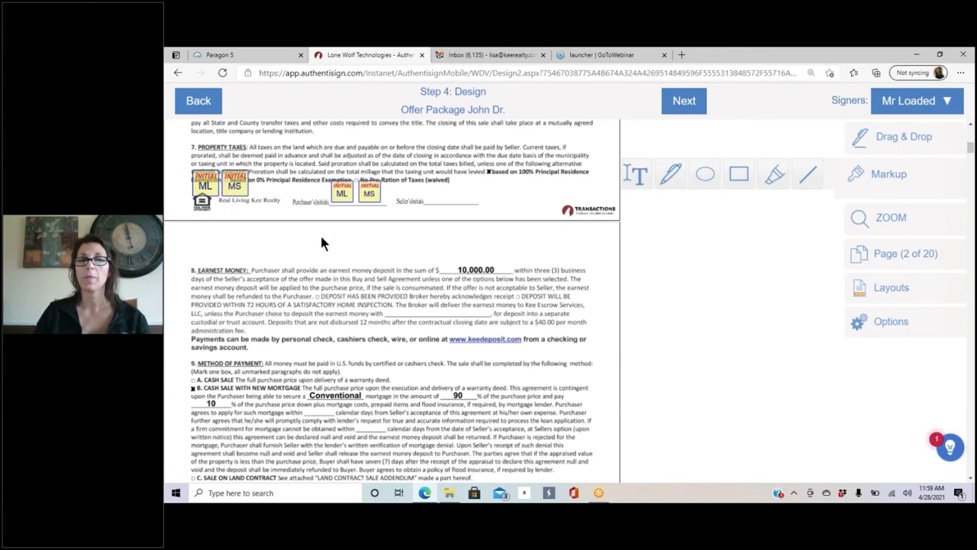
scroll(344, 226, "down", 5)
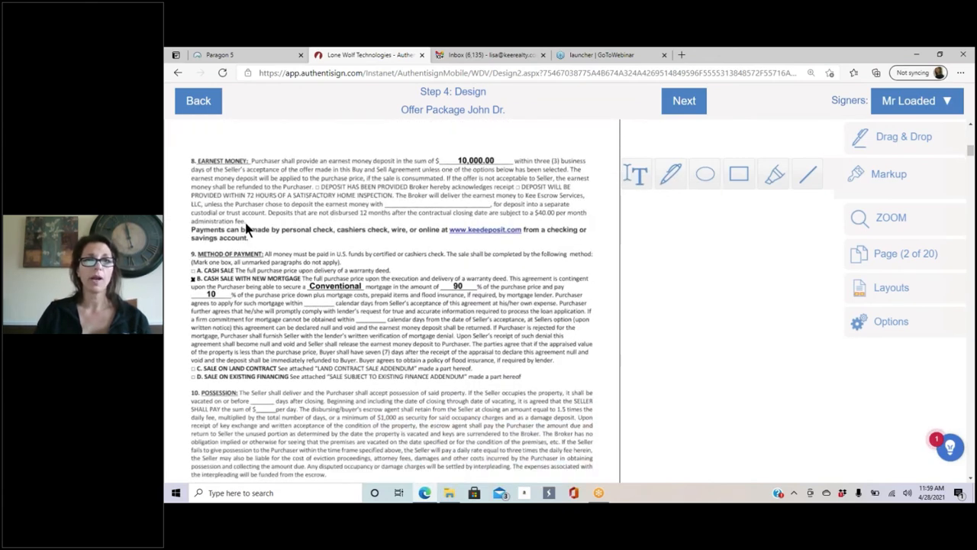
Step: Add a text field under paragraph 42 Other Terms and widen it across the line
scroll(346, 226, "down", 15)
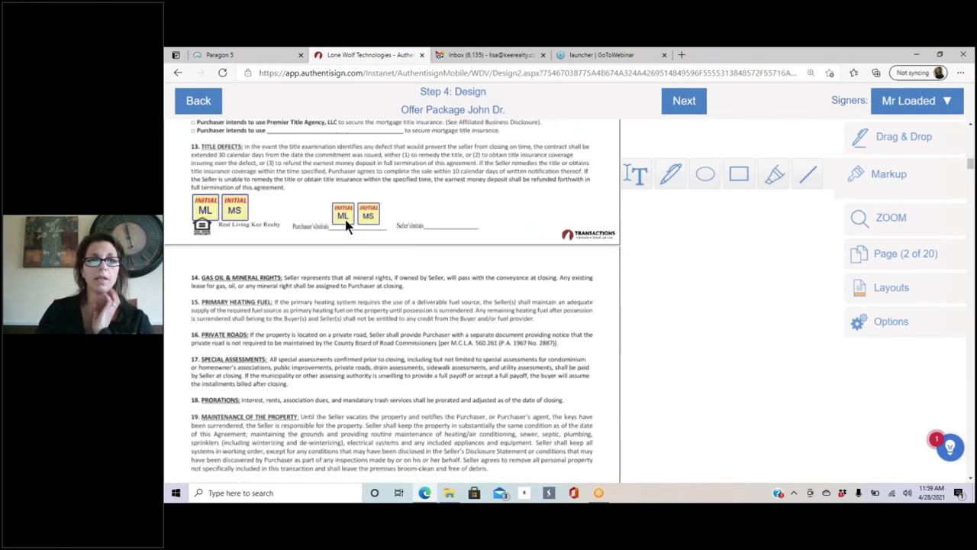
scroll(346, 225, "down", 20)
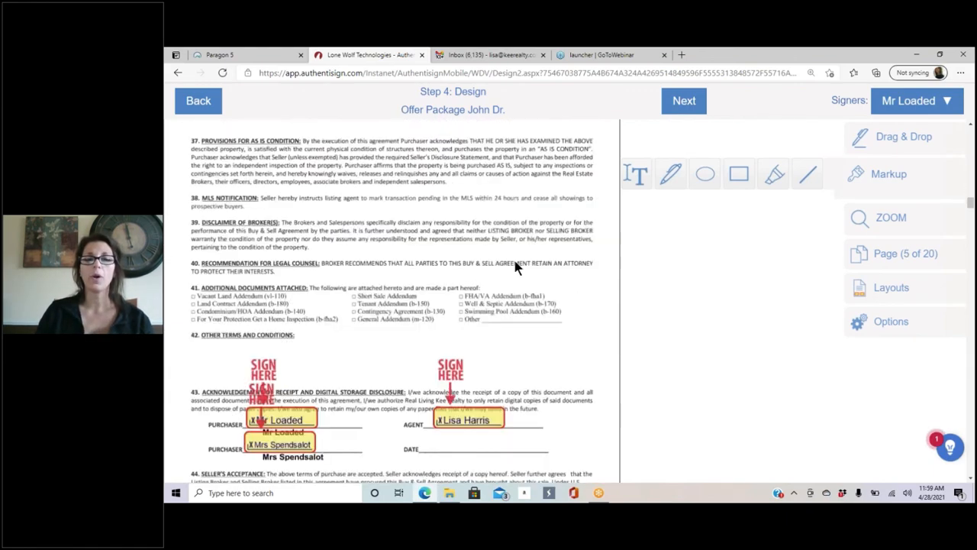
scroll(510, 271, "up", 5)
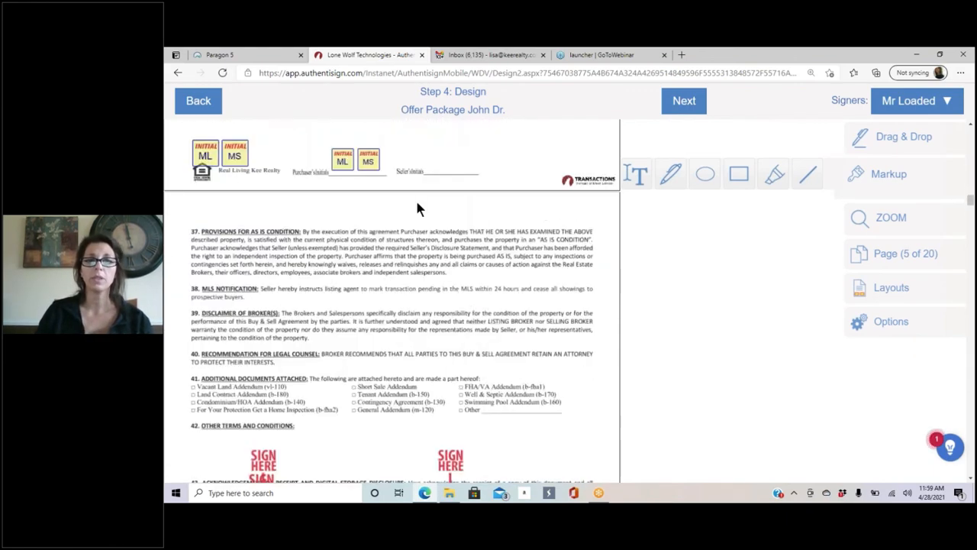
scroll(370, 177, "down", 3)
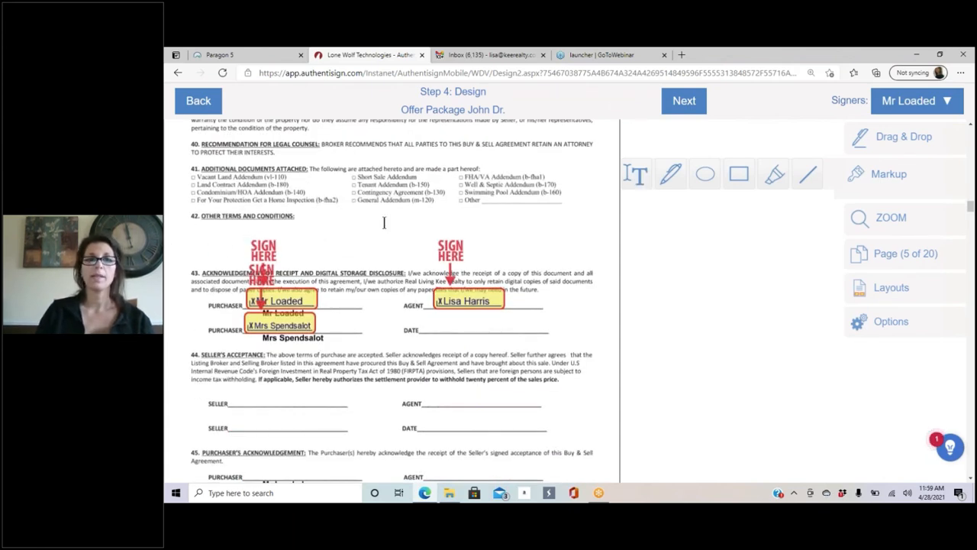
left_click(217, 229)
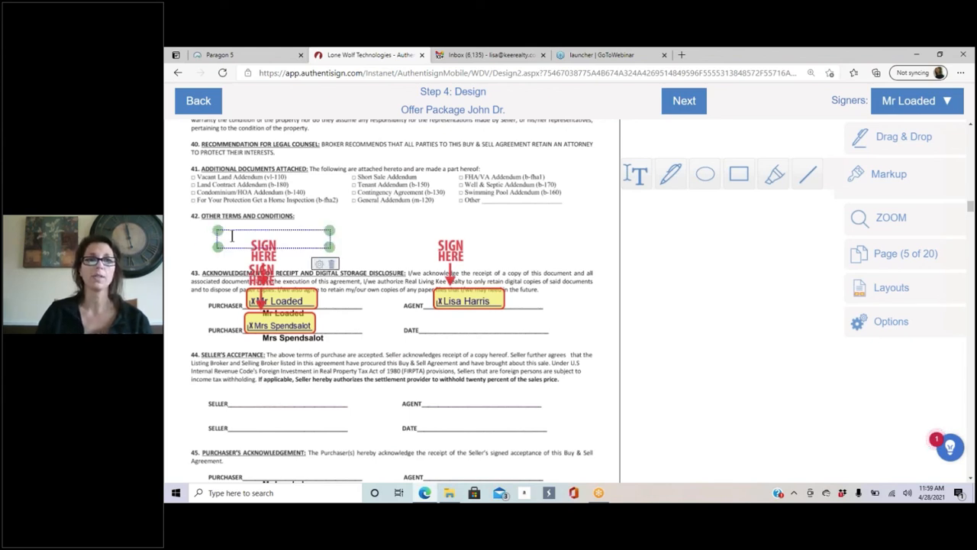
left_click_drag(330, 246, 563, 260)
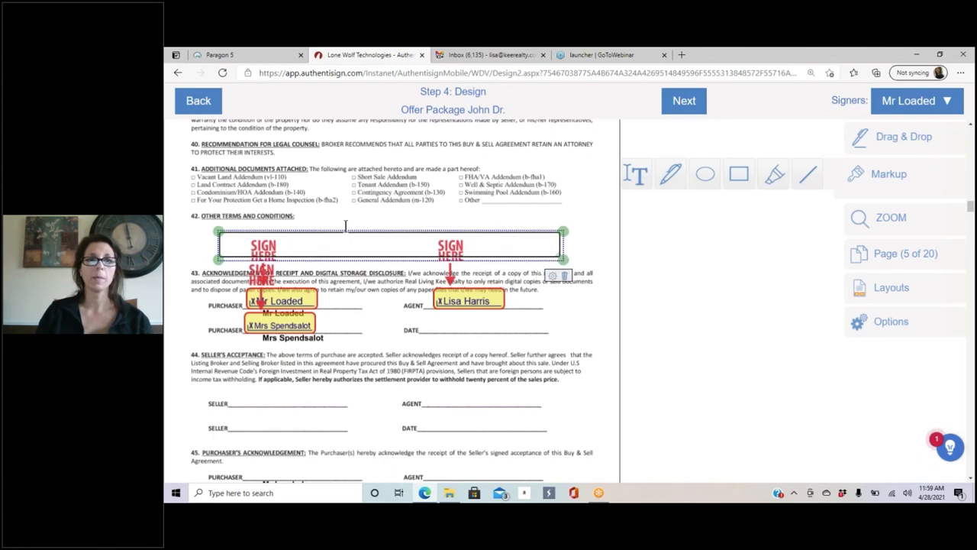
left_click_drag(345, 239, 335, 230)
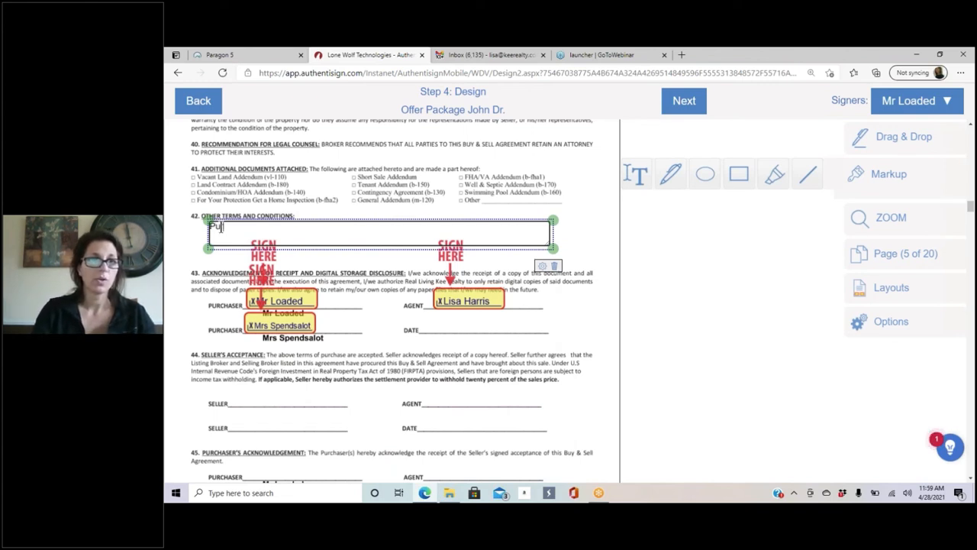
Step: Type the escalation clause: purchaser pays $1000 over the highest offer, maximum price $660,000
type("r")
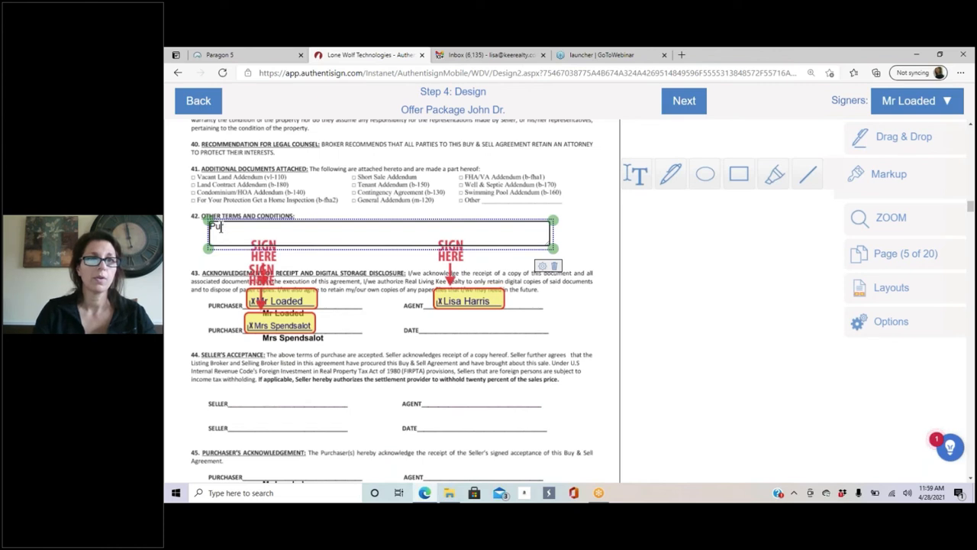
type("chase")
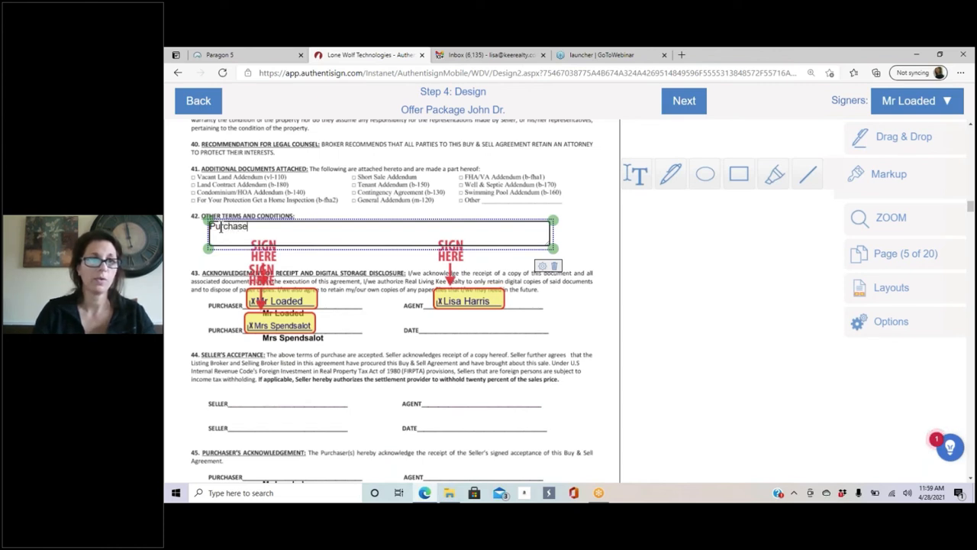
type("r to pay $10")
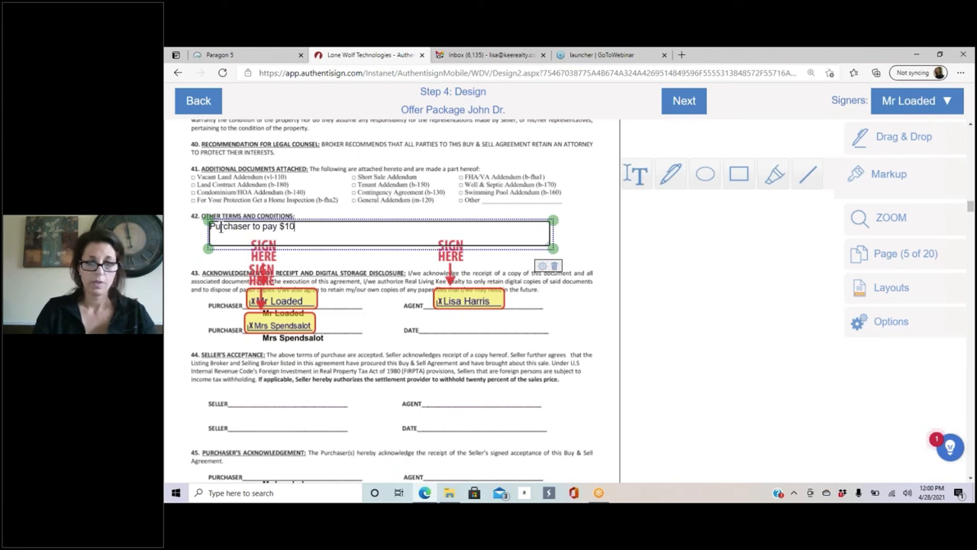
type("00 over the highest")
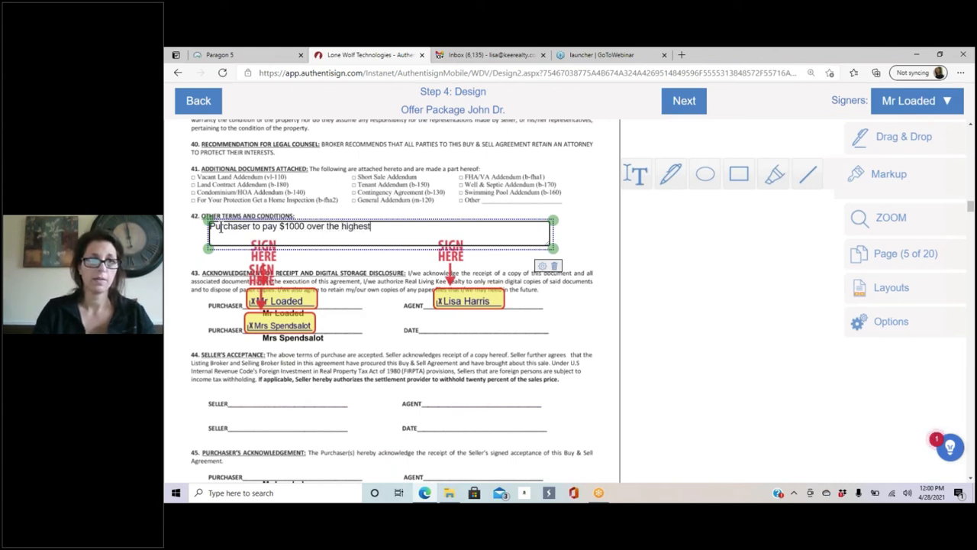
type(" offer amo")
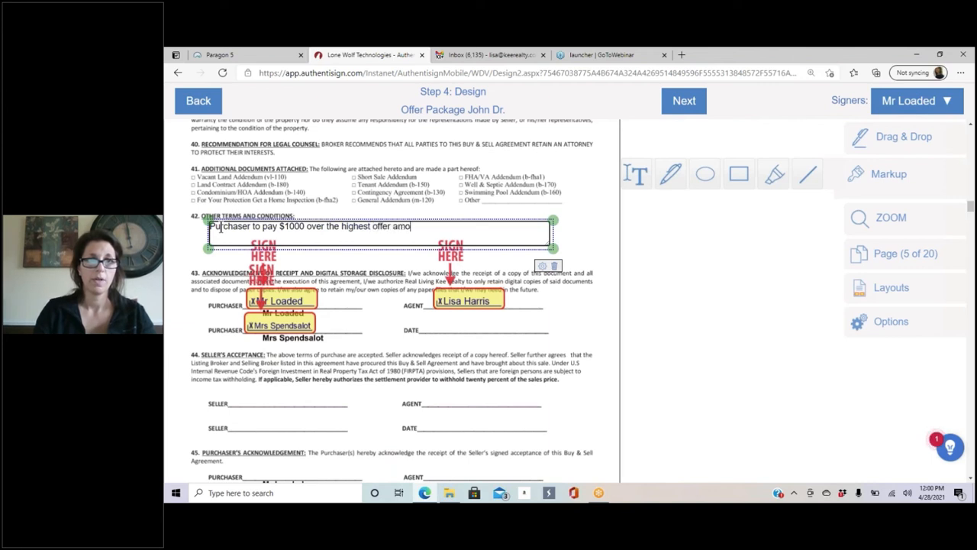
type("unt at a ")
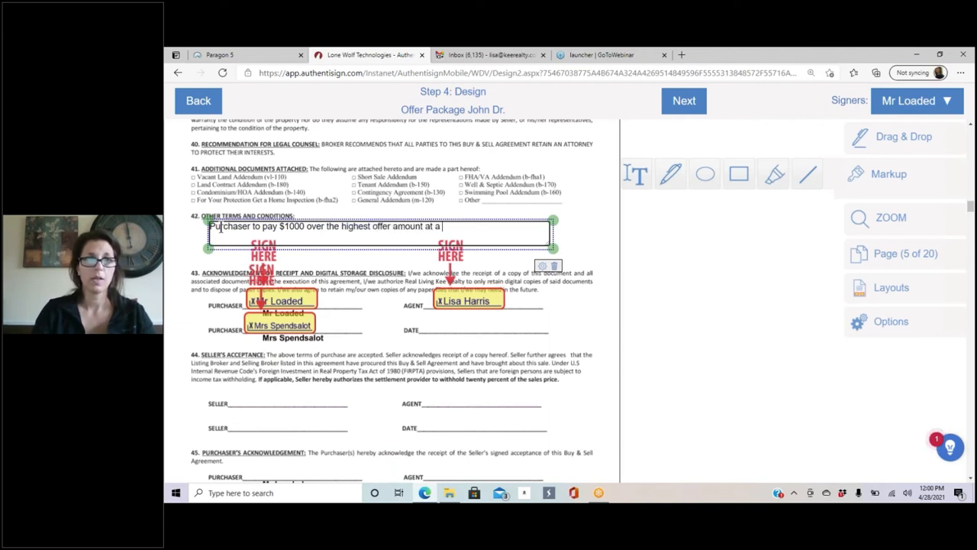
type("mzc")
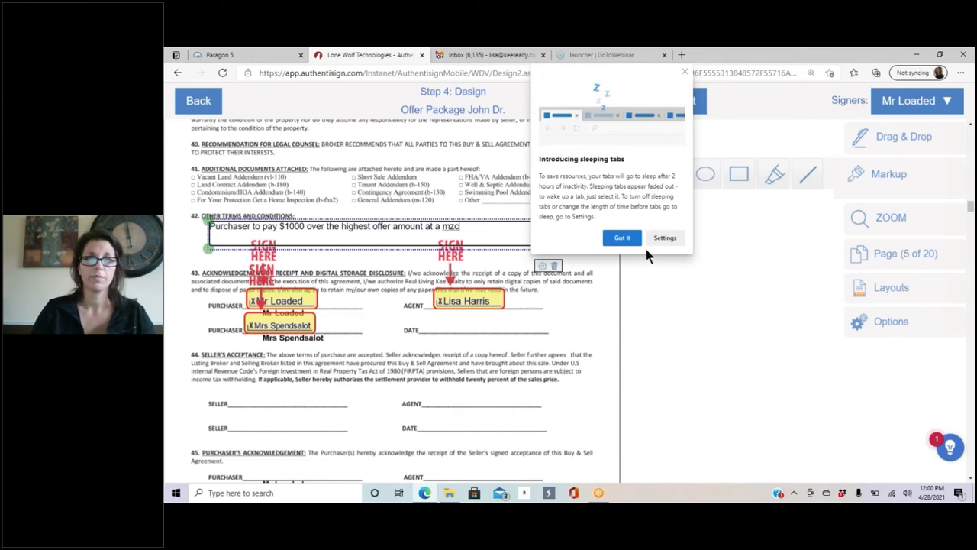
left_click(685, 73)
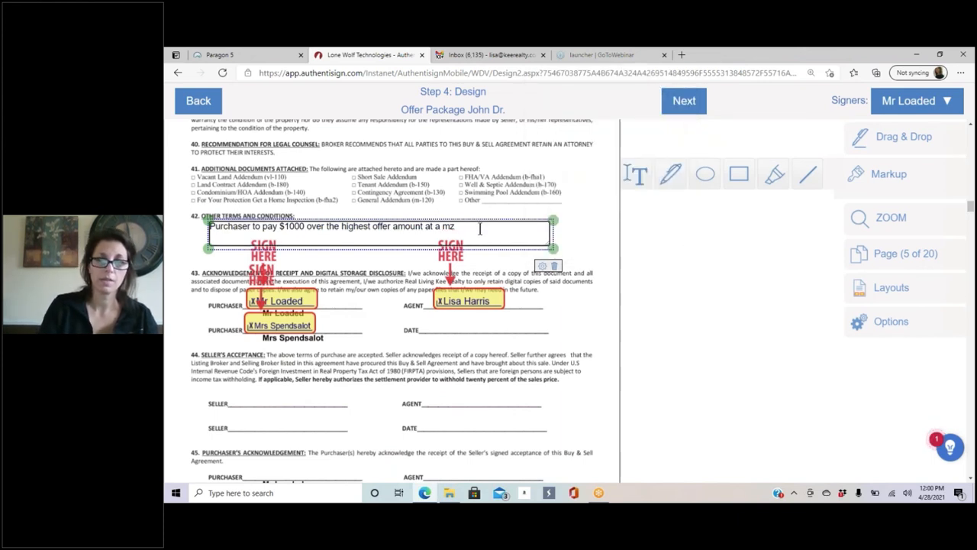
type("xim")
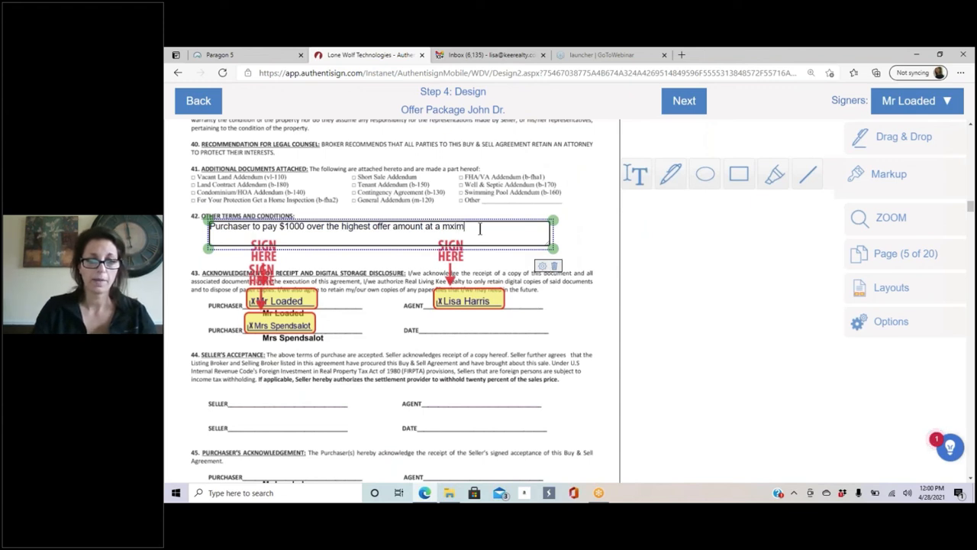
type("um ")
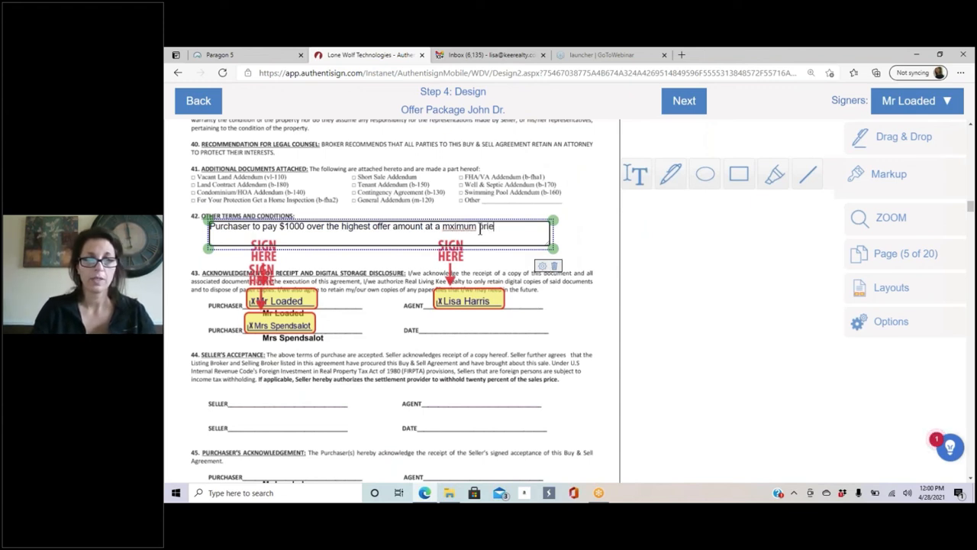
type("price of")
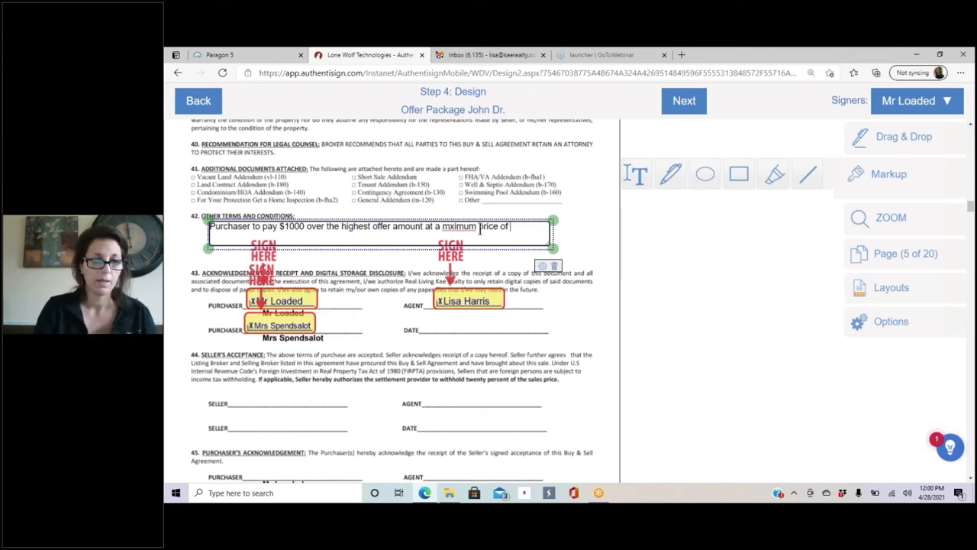
type("$660,000")
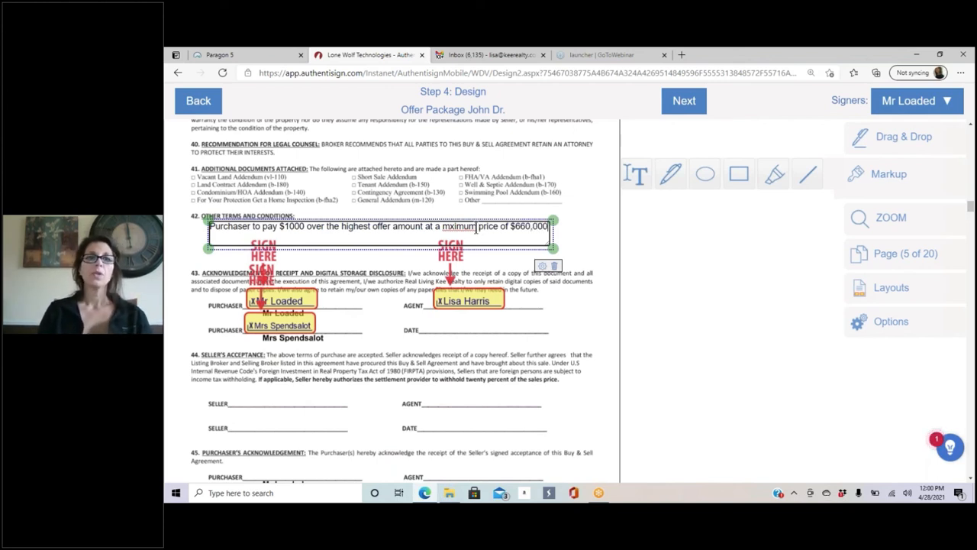
left_click(362, 285)
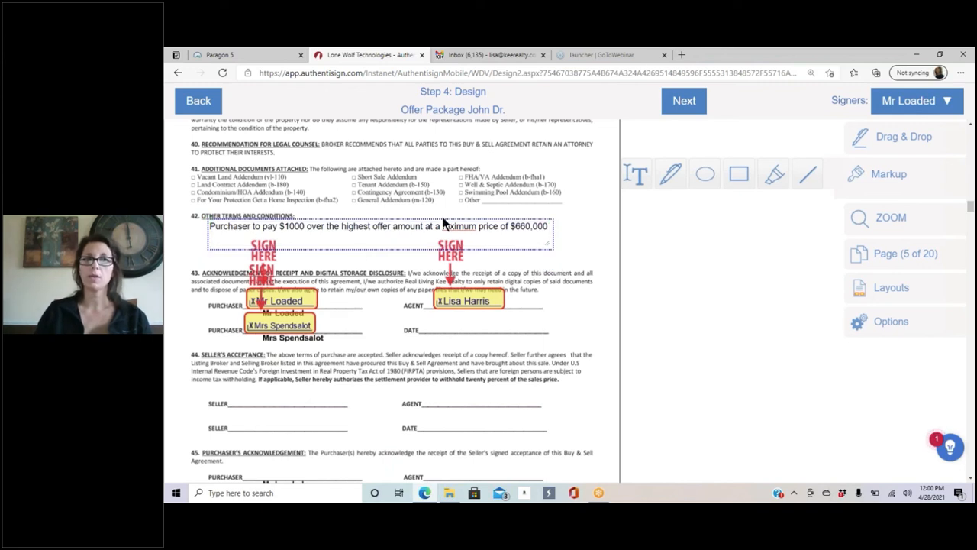
Step: Fix the 'mximum' typo to 'maximum' in the Other Terms note
right_click(463, 227)
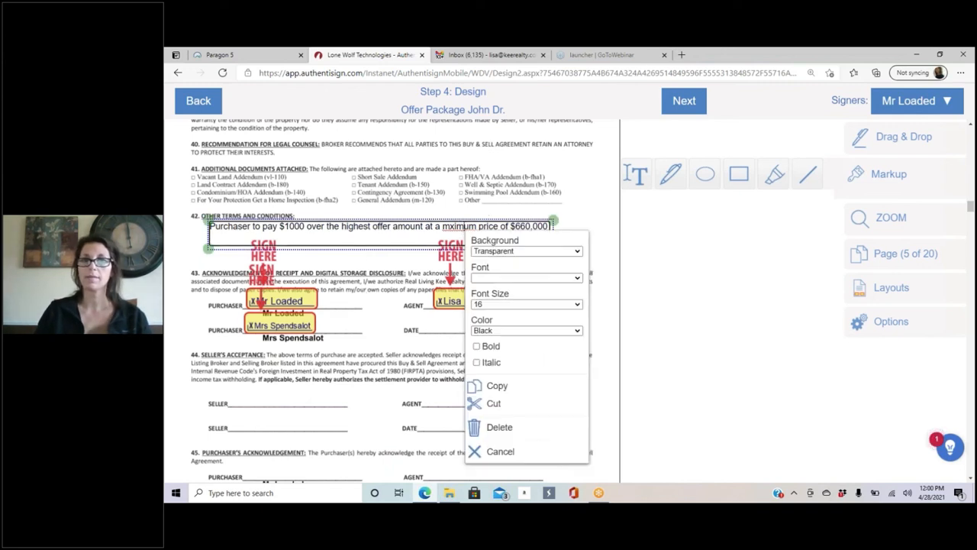
left_click(456, 229)
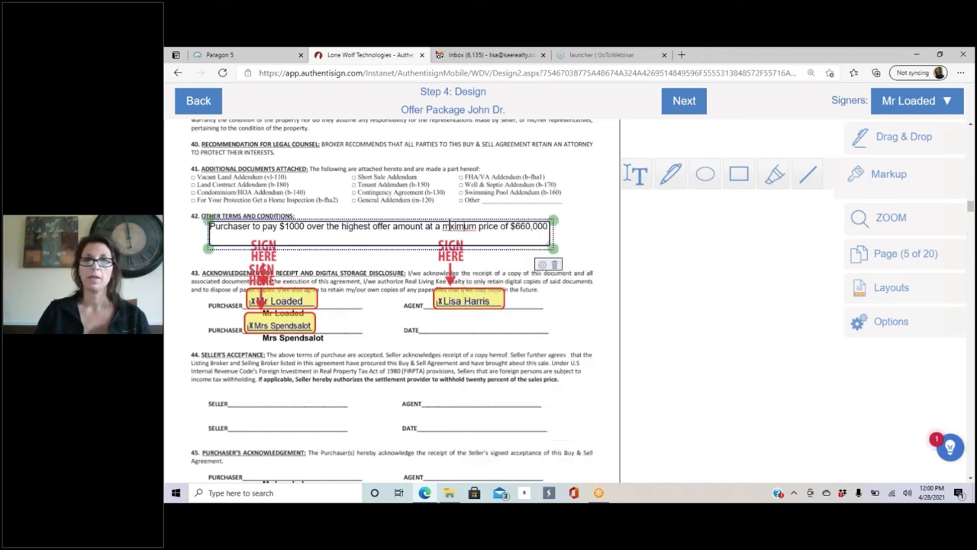
type("a")
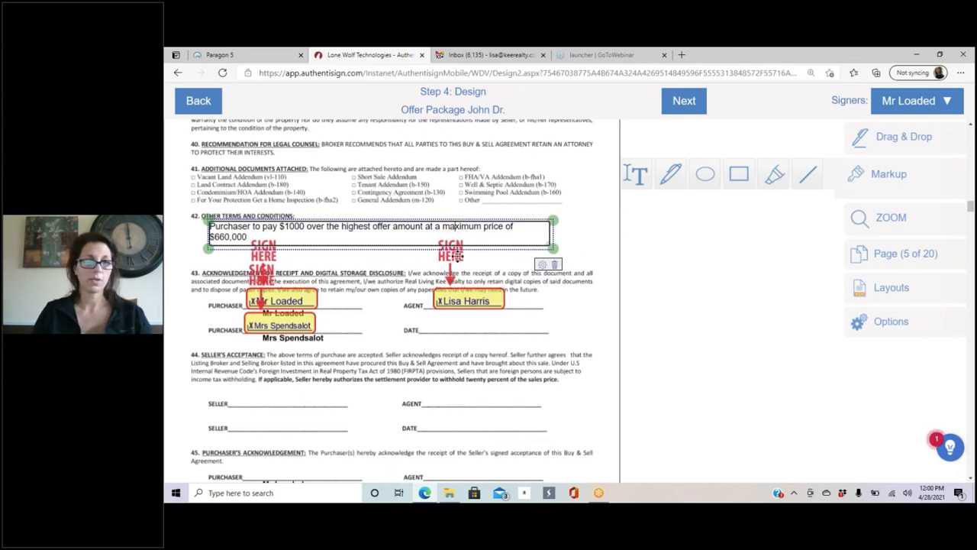
left_click(407, 268)
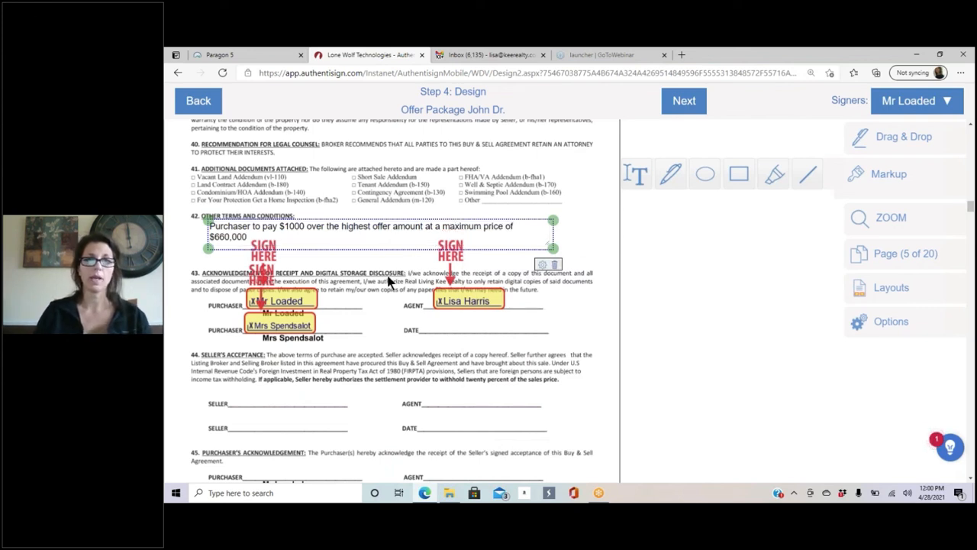
Step: Widen the note and format it as bold Arial at font size 16
left_click(424, 226)
left_click_drag(553, 248, 585, 248)
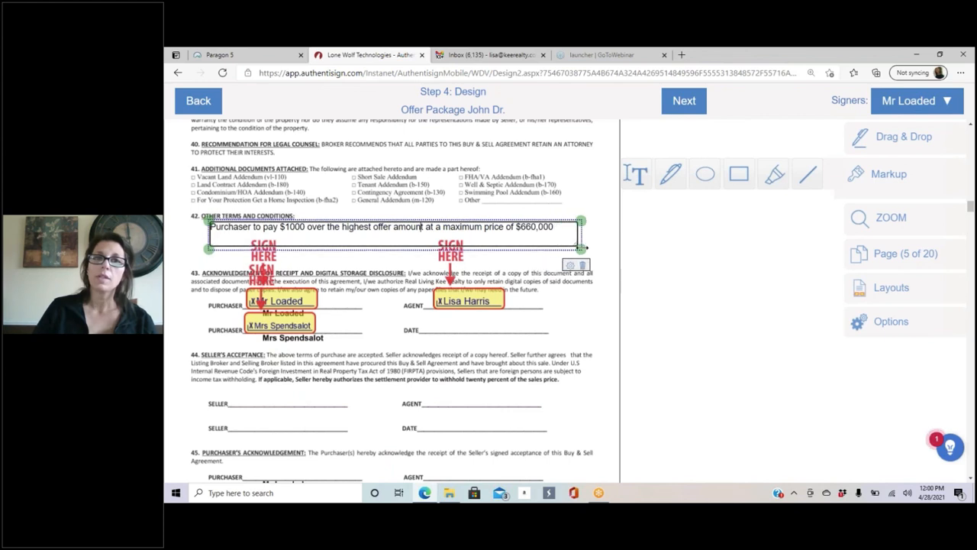
left_click(571, 266)
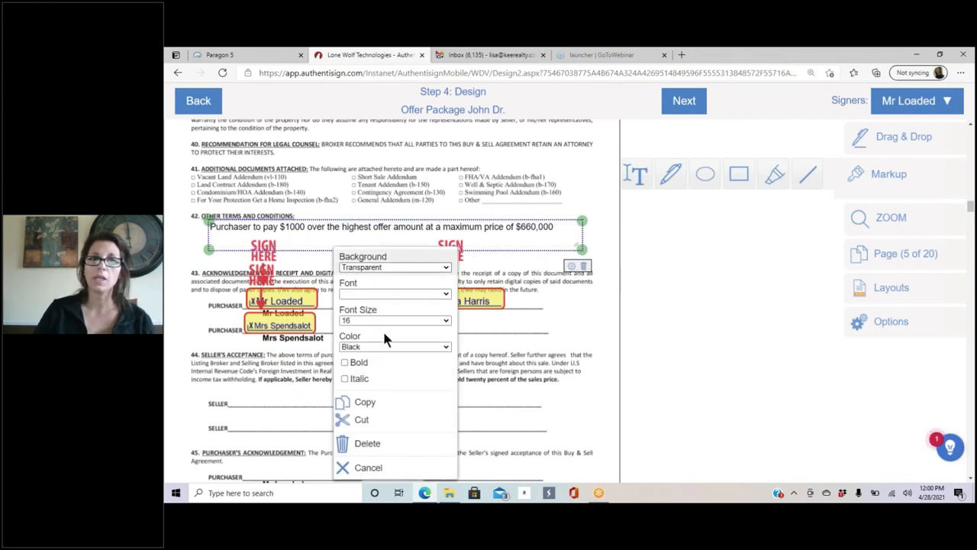
left_click(344, 363)
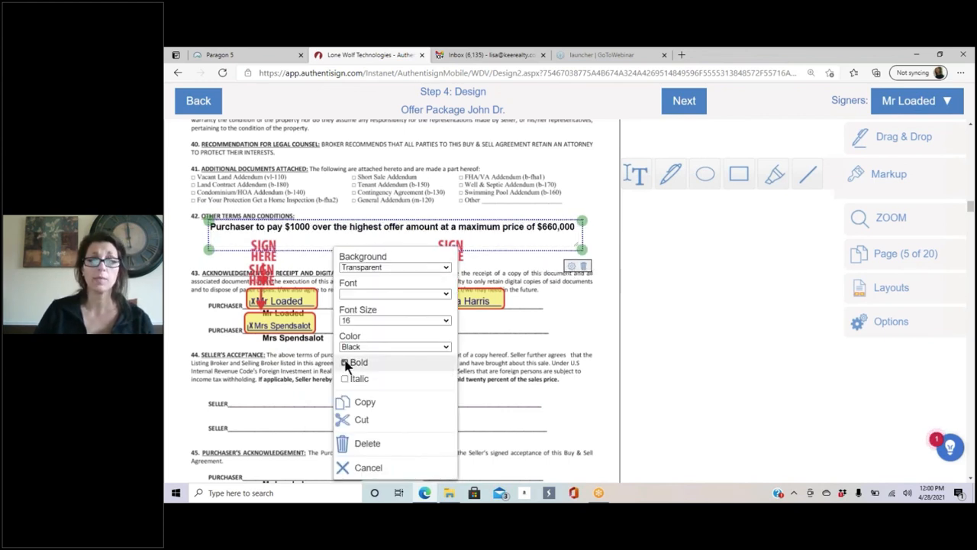
left_click(364, 291)
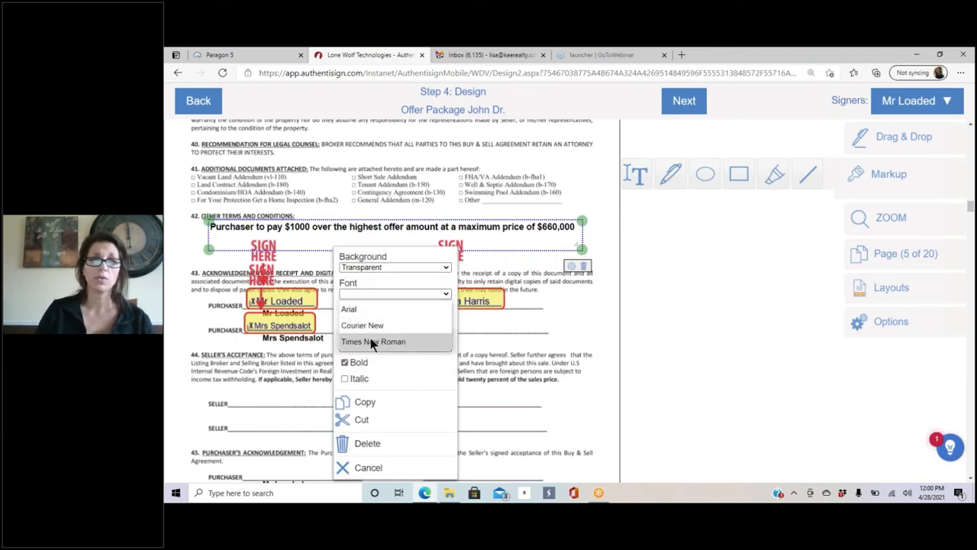
left_click(364, 312)
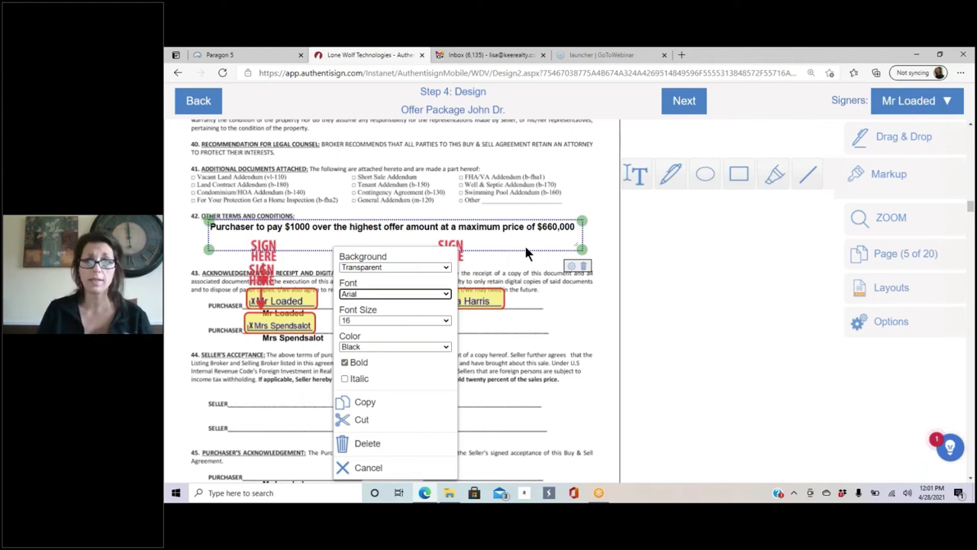
left_click(373, 321)
left_click(352, 208)
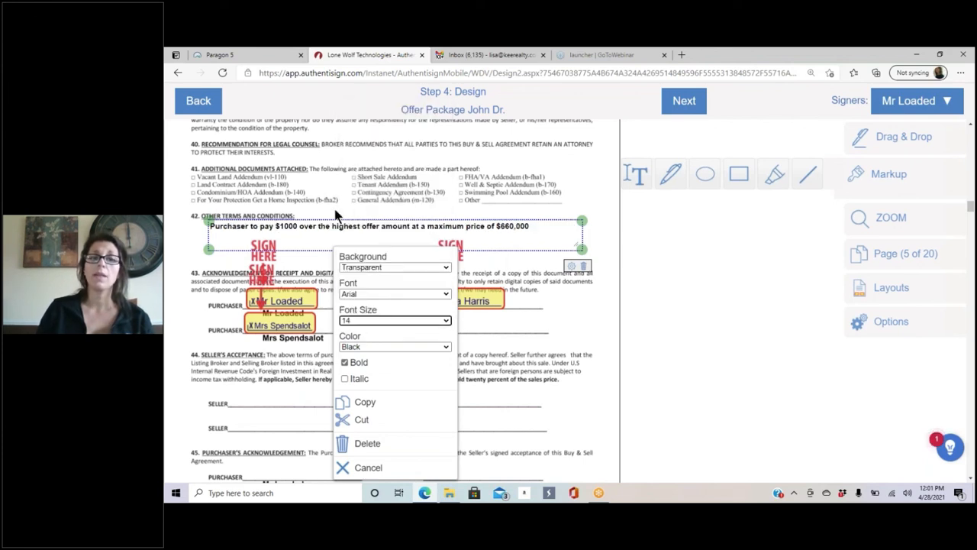
left_click(402, 321)
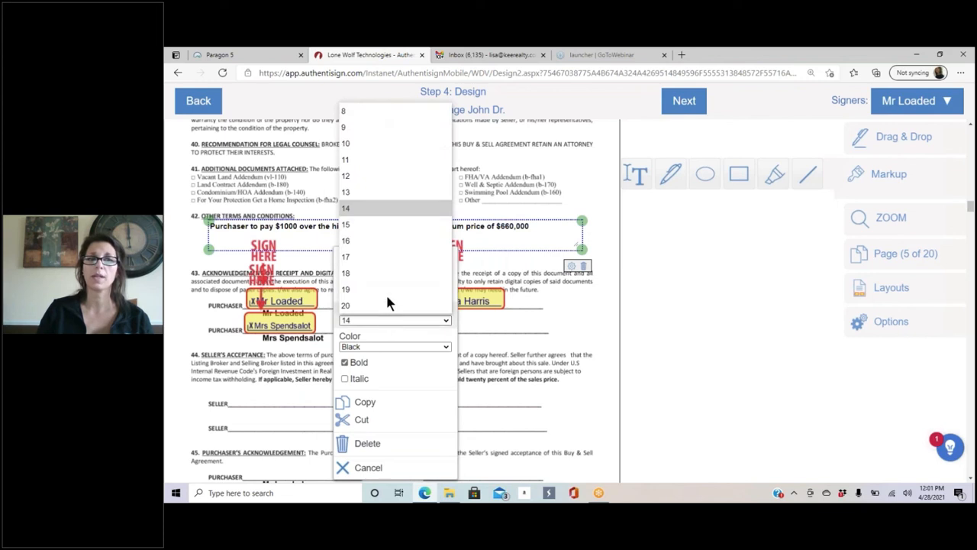
left_click(368, 241)
left_click(524, 336)
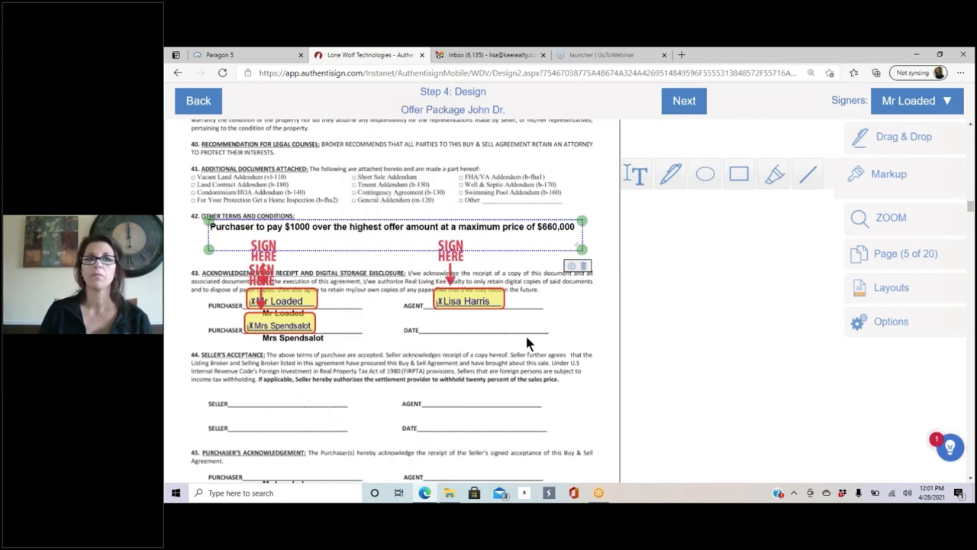
Step: Nudge the note slightly lower and change $1000 to $1,000
left_click(526, 333)
mouse_move(504, 229)
left_mouse_down()
mouse_move(504, 240)
mouse_move(495, 232)
left_mouse_up()
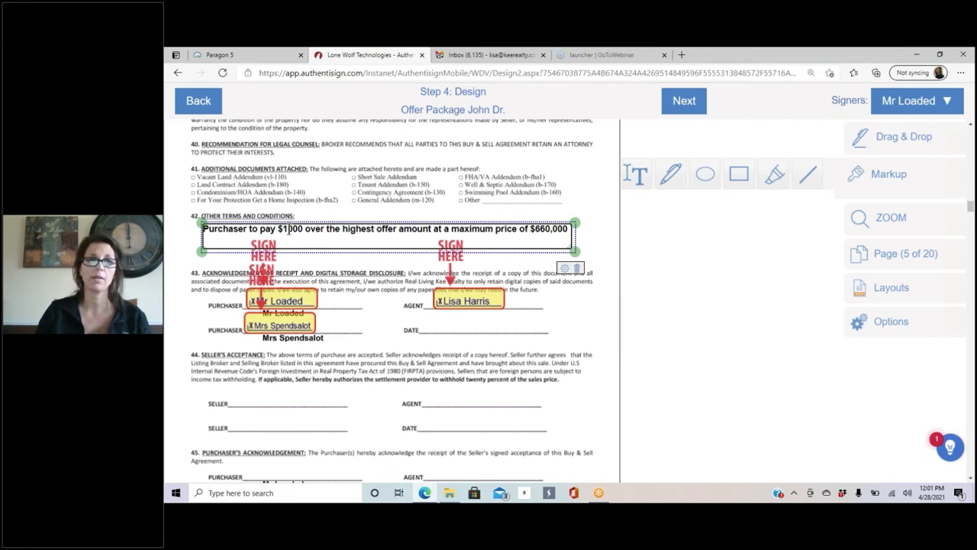
type(",")
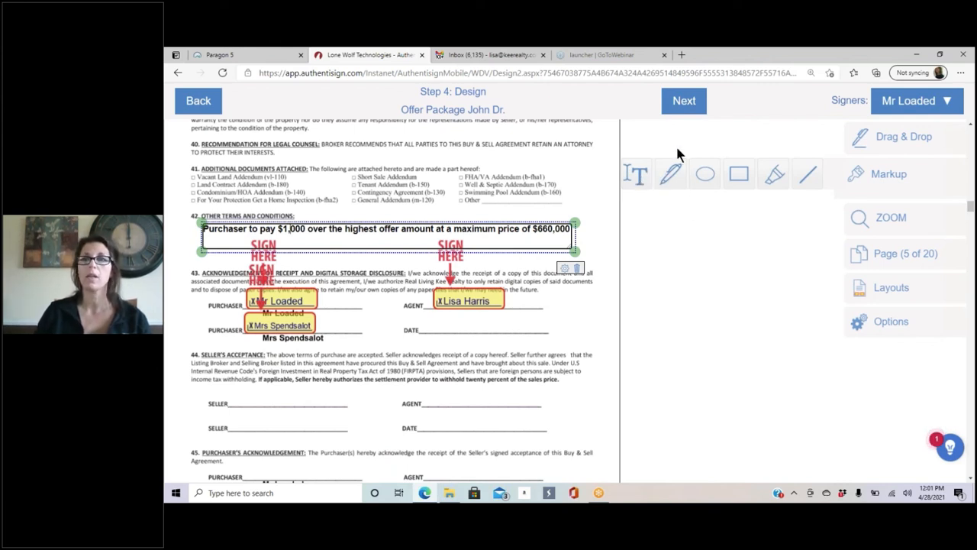
Step: Jump to page 13, the Wire Fraud advisory, and scroll to both buyers' signature fields
left_click(442, 389)
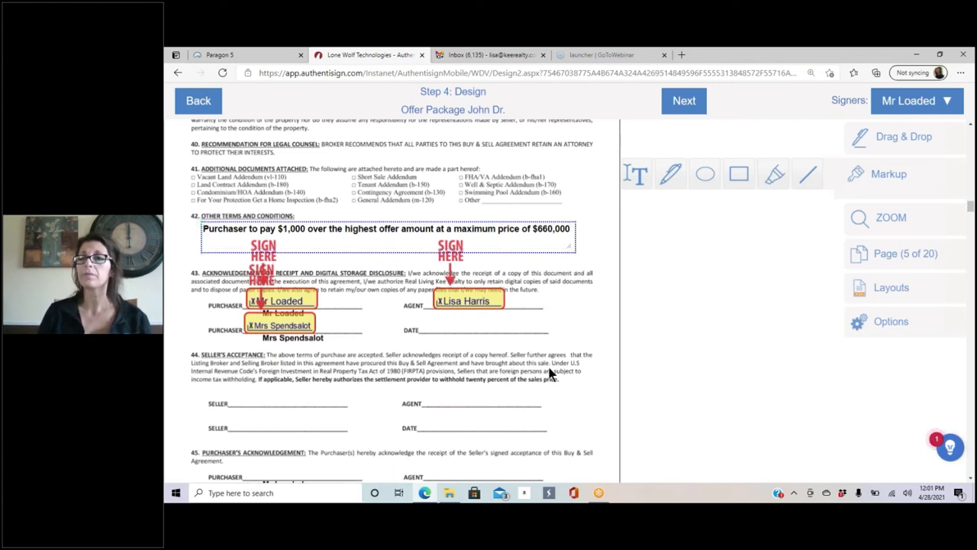
mouse_move(886, 219)
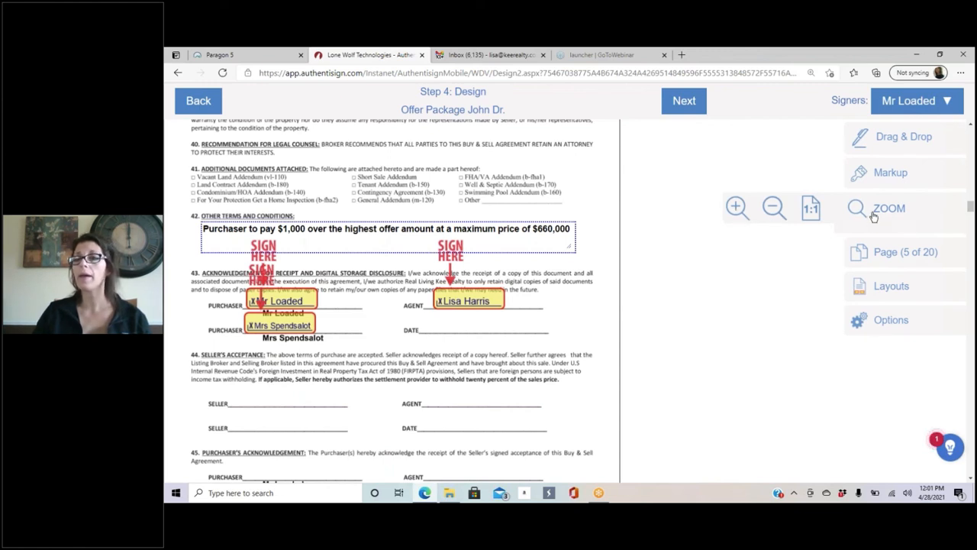
mouse_move(892, 249)
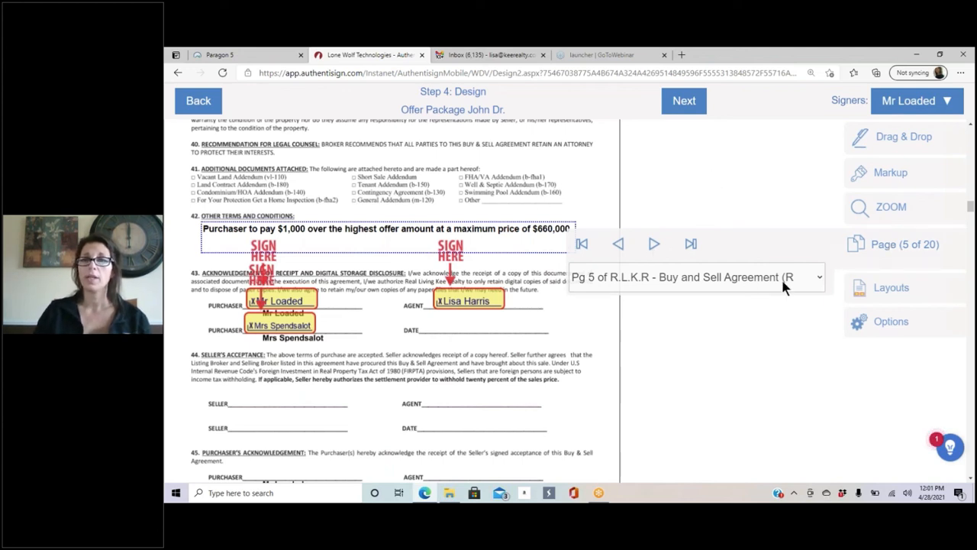
left_click(818, 277)
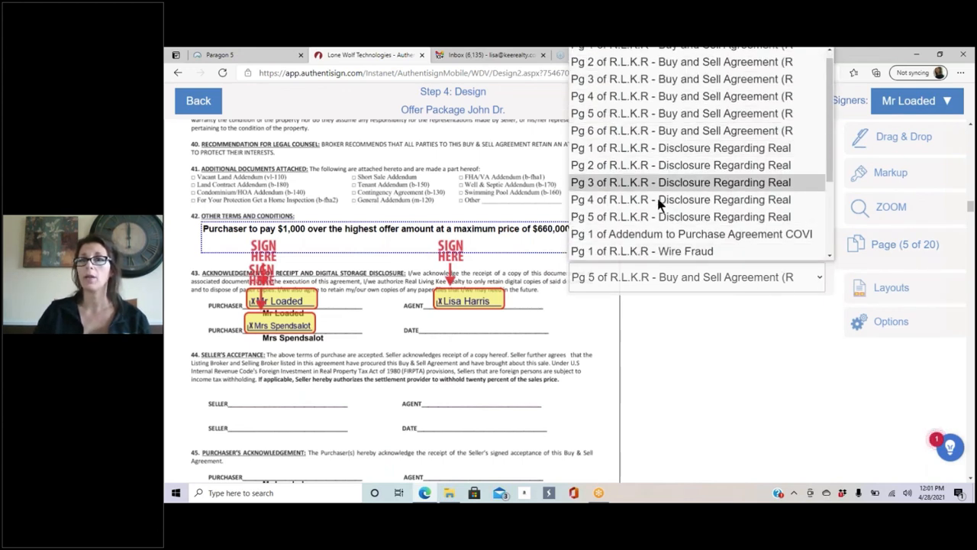
scroll(659, 205, "down", 3)
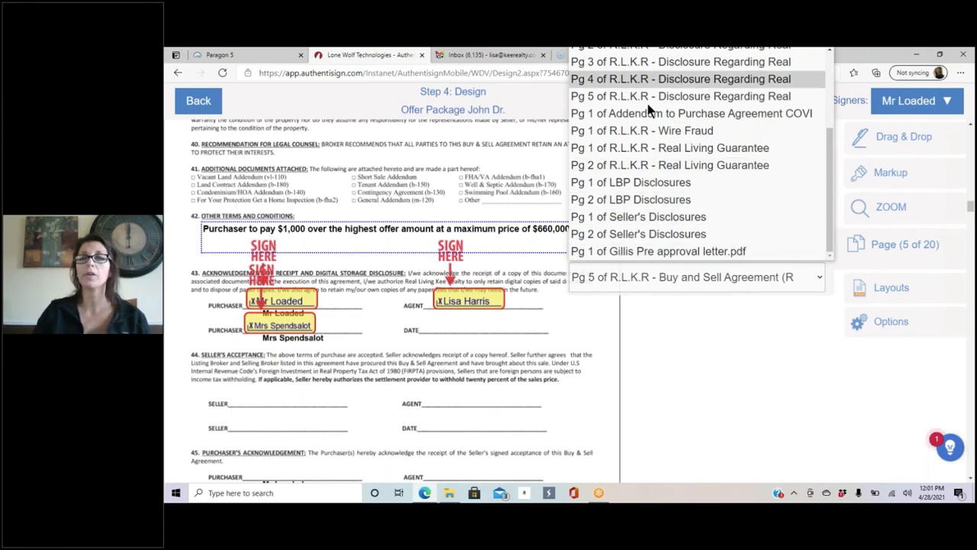
left_click(661, 137)
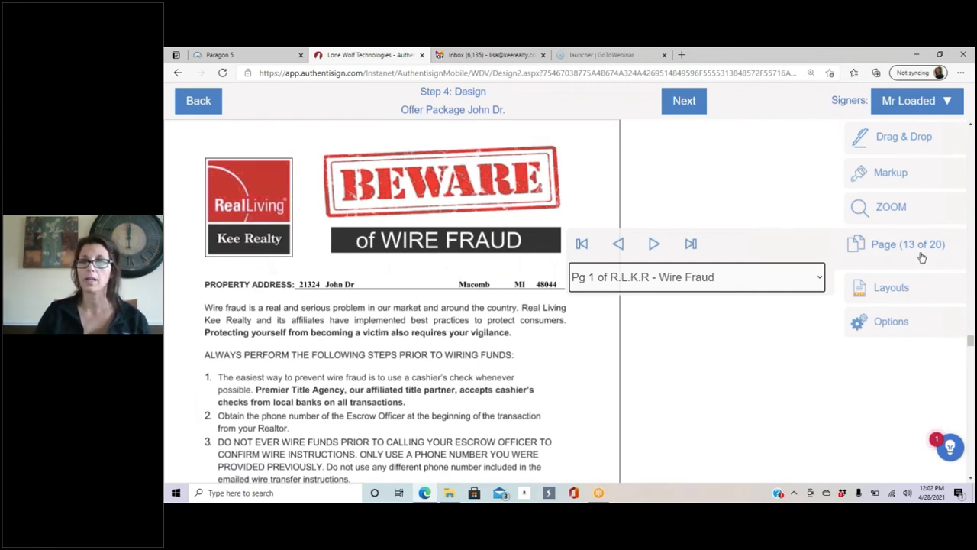
left_click(858, 254)
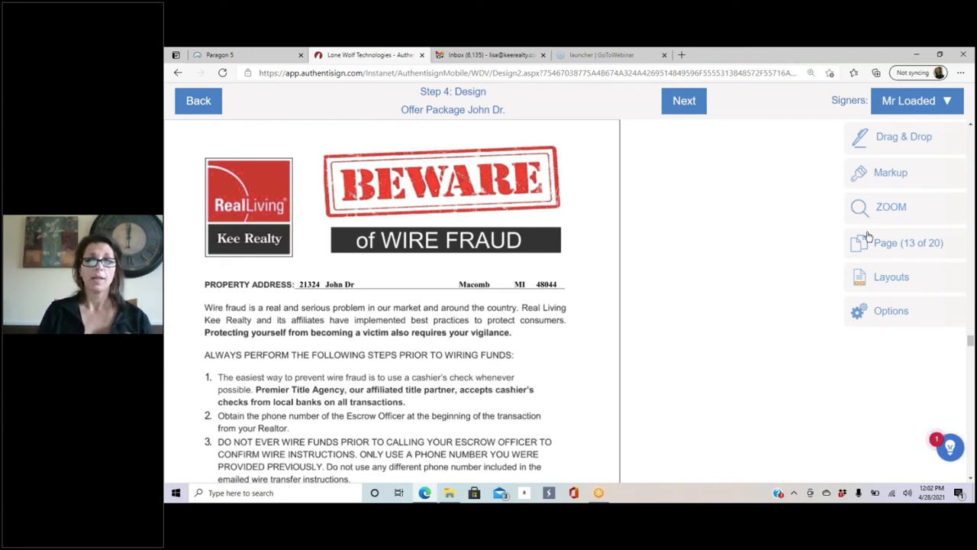
scroll(786, 263, "down", 5)
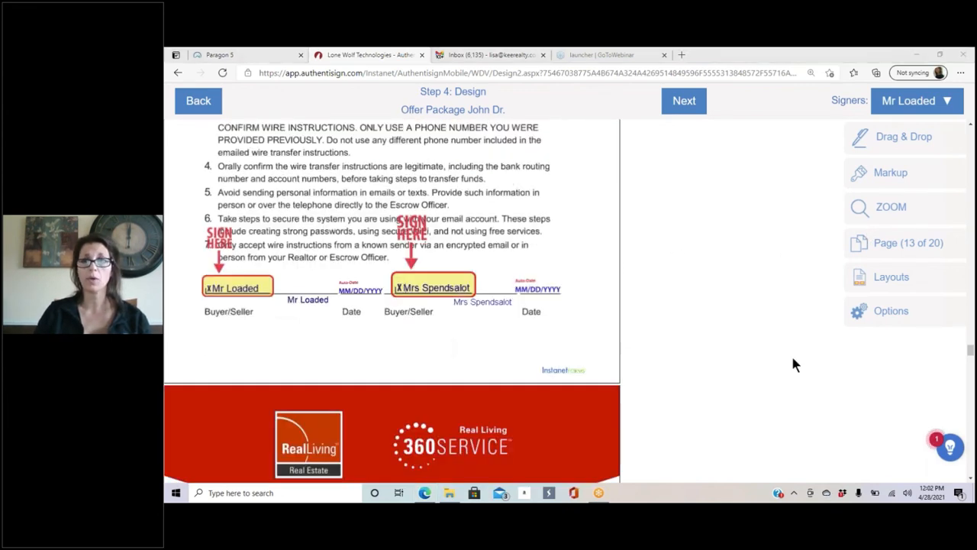
left_click(894, 314)
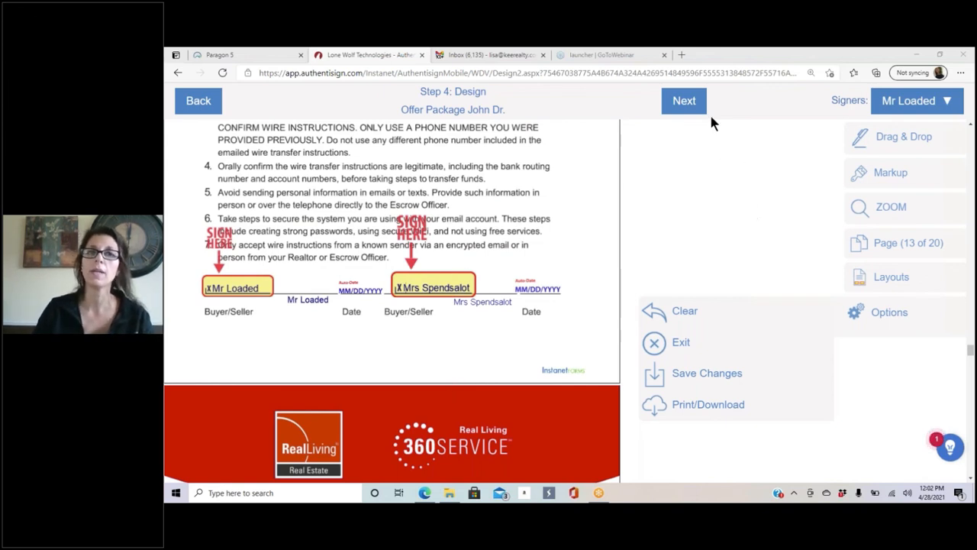
Step: Customize the invitation emails, giving both buyers the subject 'Offer package'
left_click(684, 101)
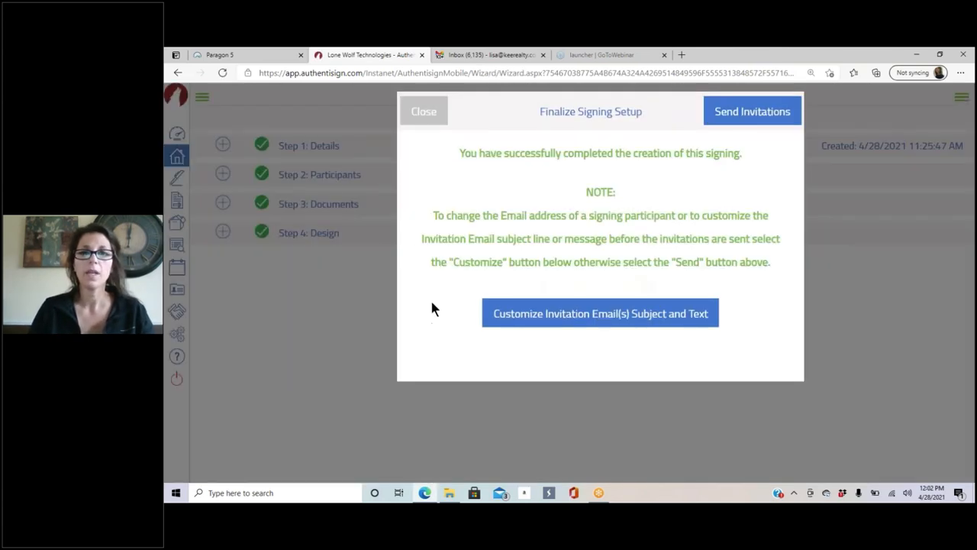
left_click(537, 319)
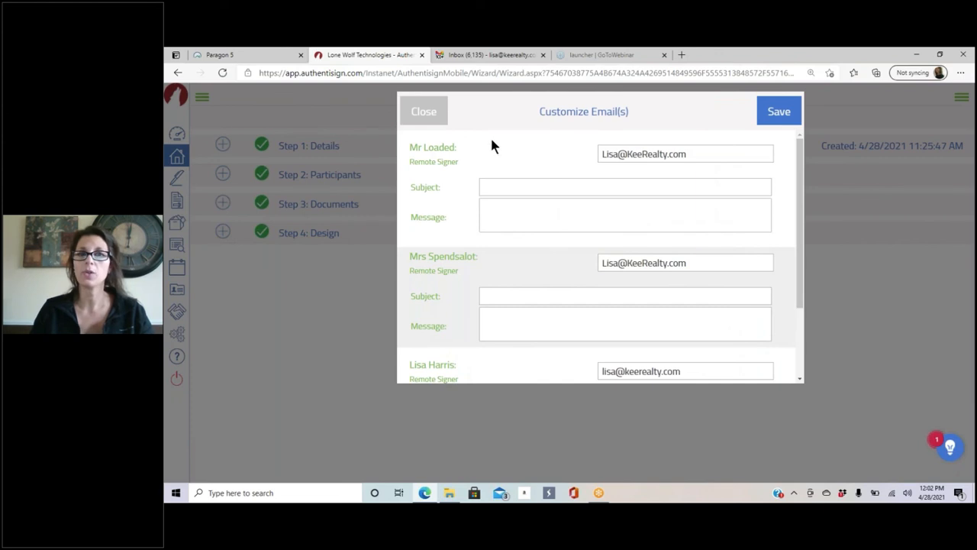
left_click(497, 186)
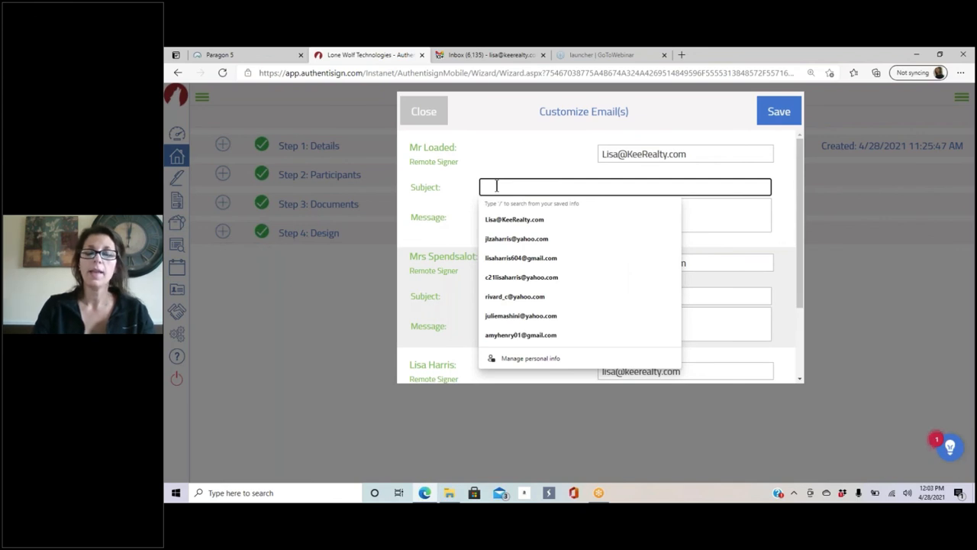
type("Offer o")
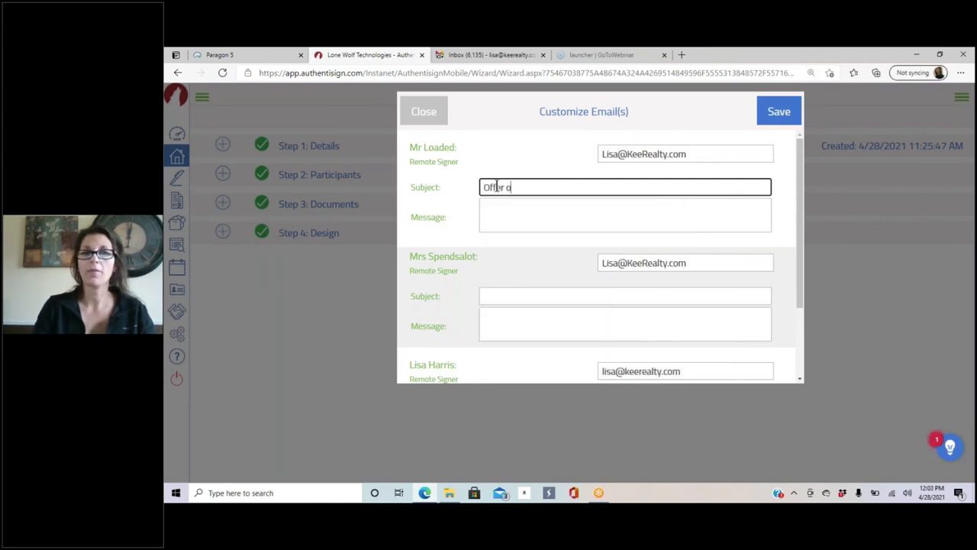
key("BackSpace")
type("package")
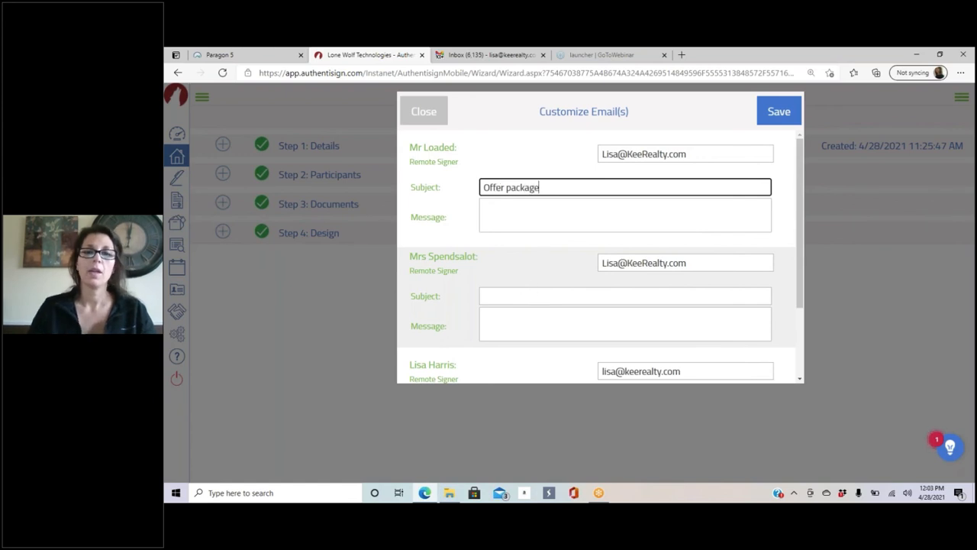
left_click(518, 297)
type("Offer package")
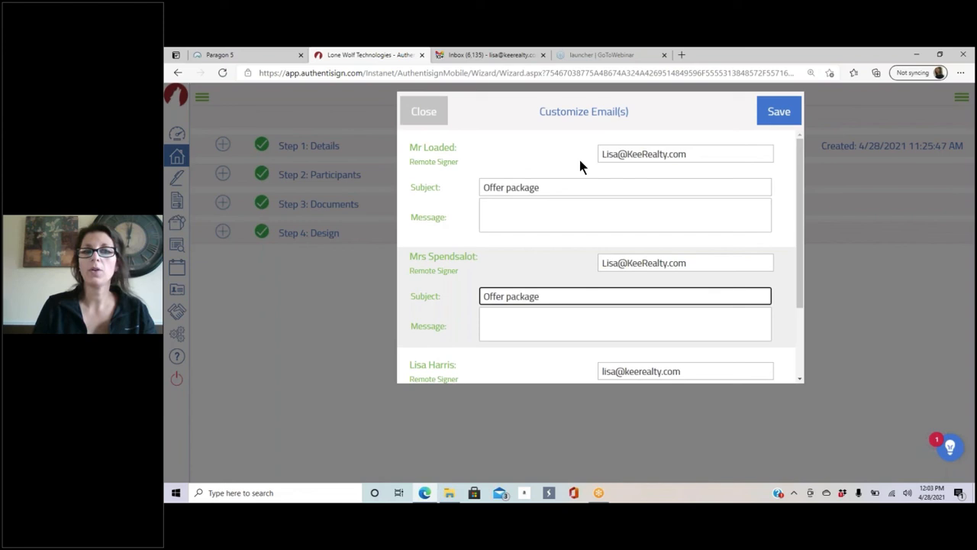
left_click(497, 313)
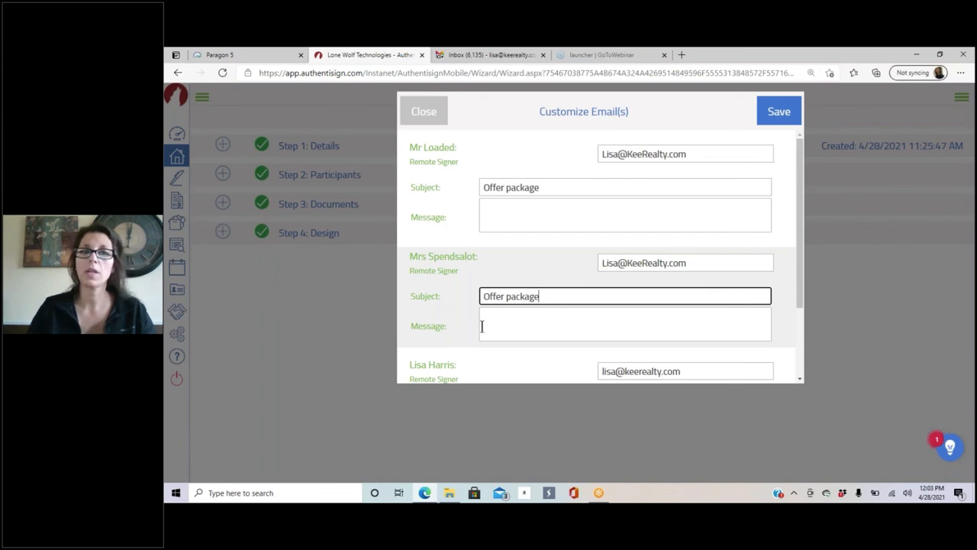
Step: Give the agent the subject 'Offer for John', save, and send the invitations
scroll(504, 306, "down", 2)
left_click(501, 305)
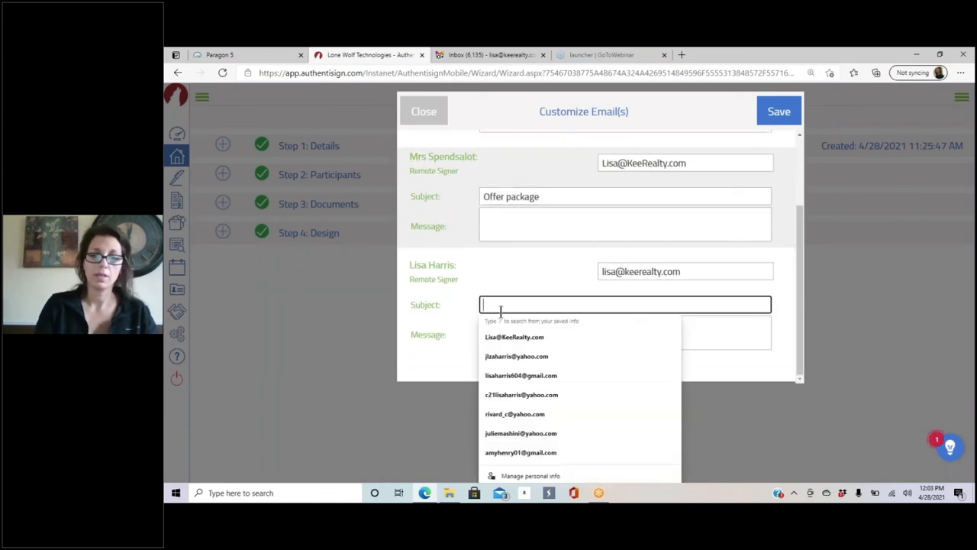
type("Offer for ")
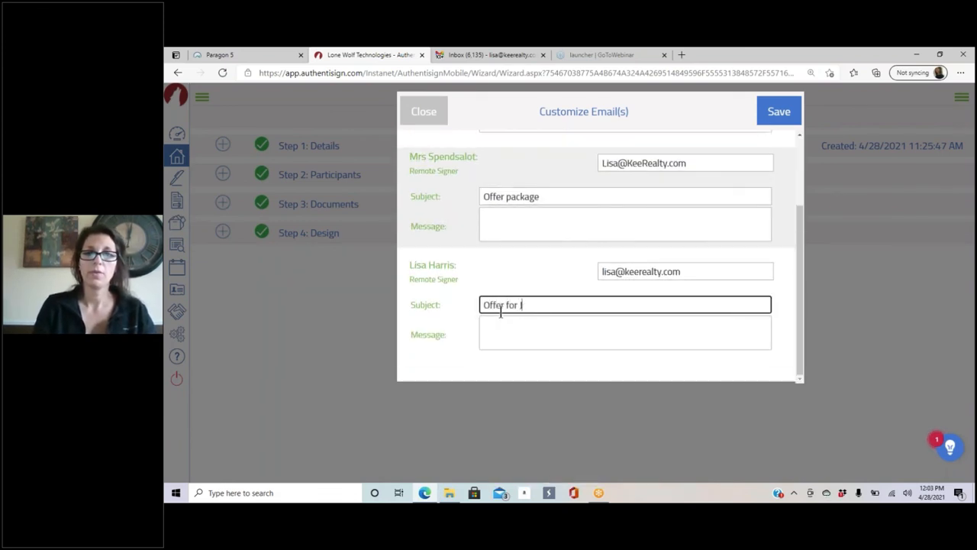
type("John")
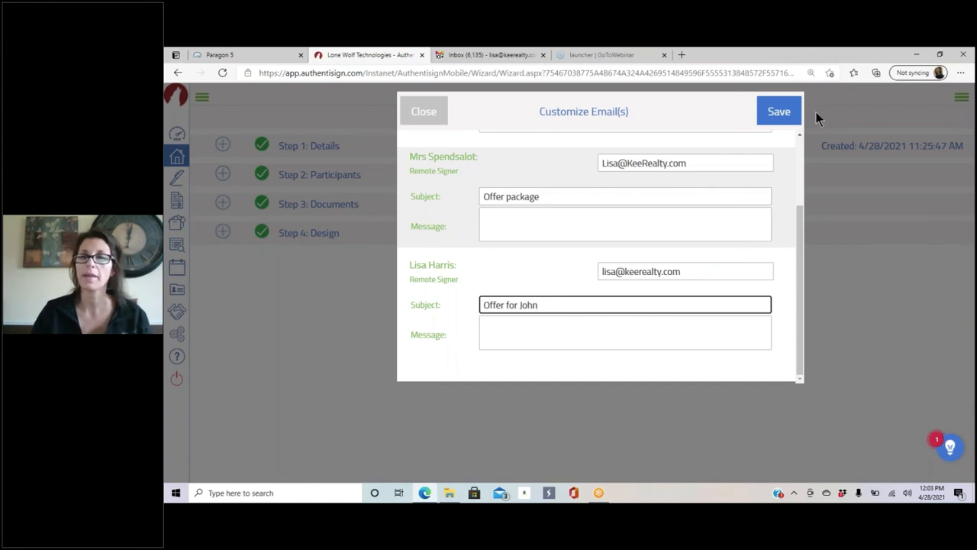
left_click(787, 113)
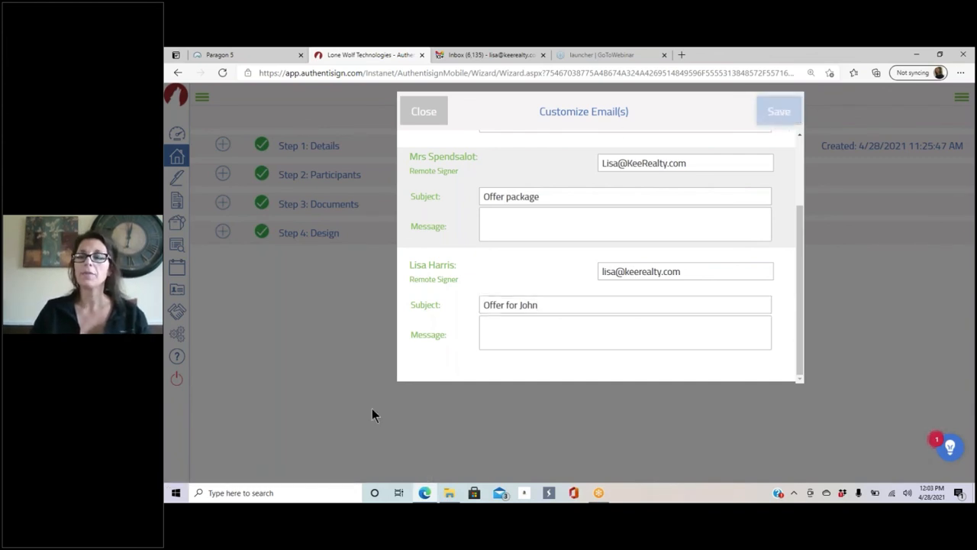
left_click(772, 117)
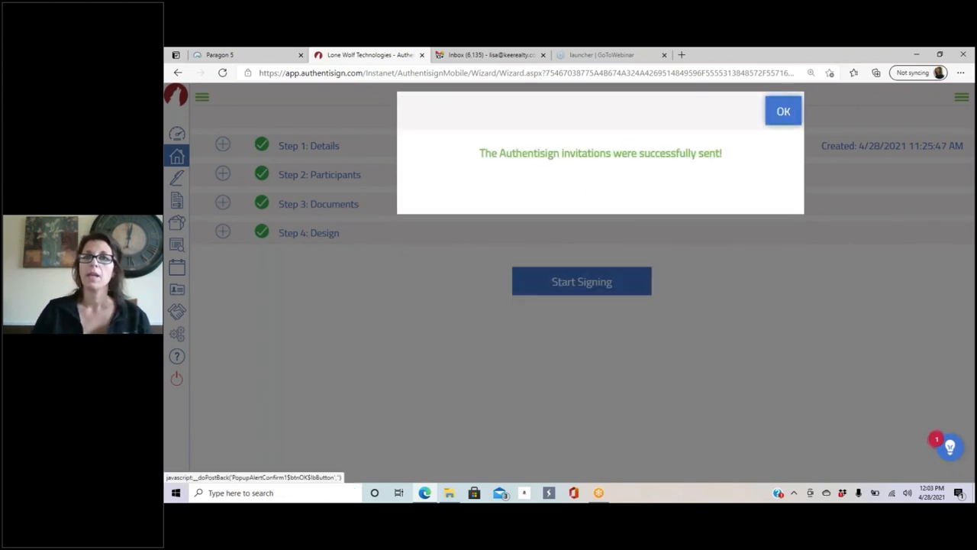
left_click(784, 110)
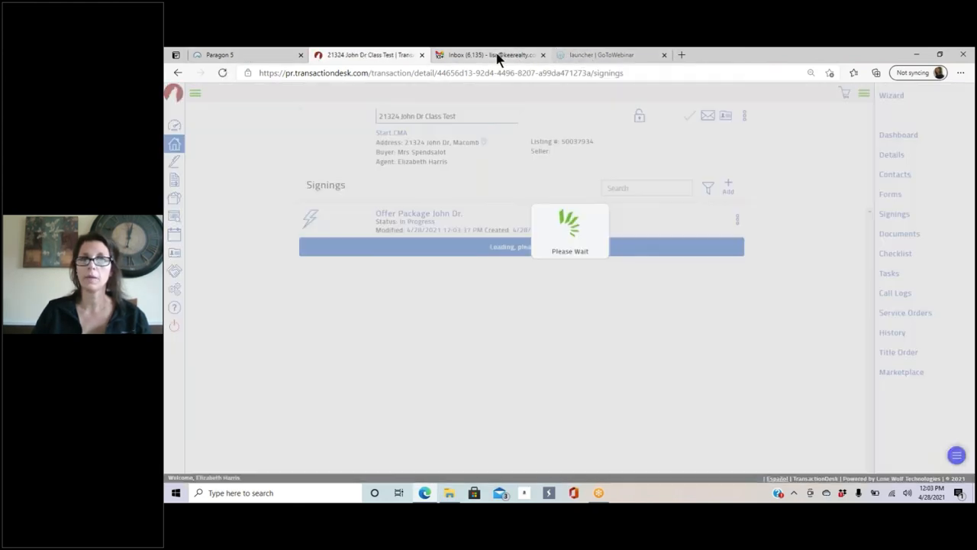
Step: Close the TransactionDesk tab, refresh the Gmail inbox twice, then return to the Paragon 5 listing
left_click(500, 55)
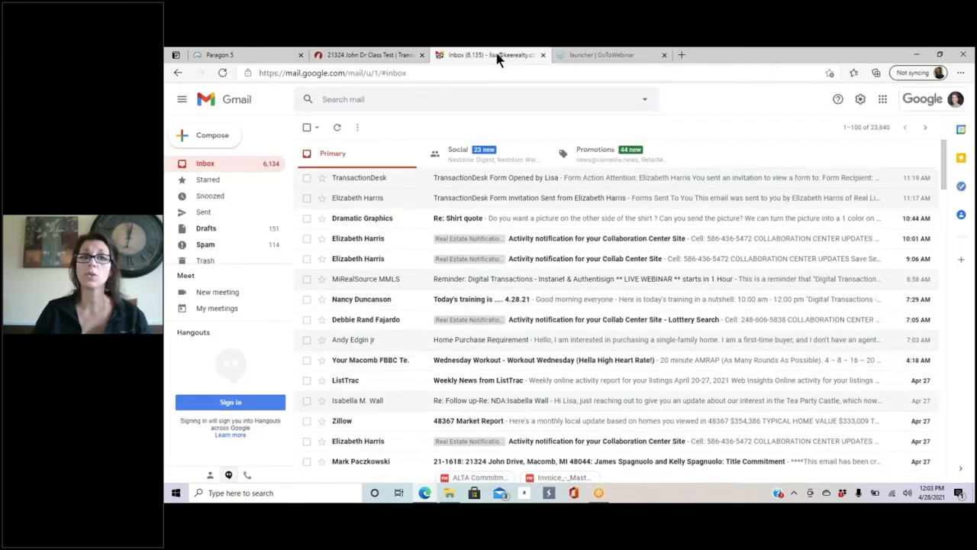
left_click(422, 55)
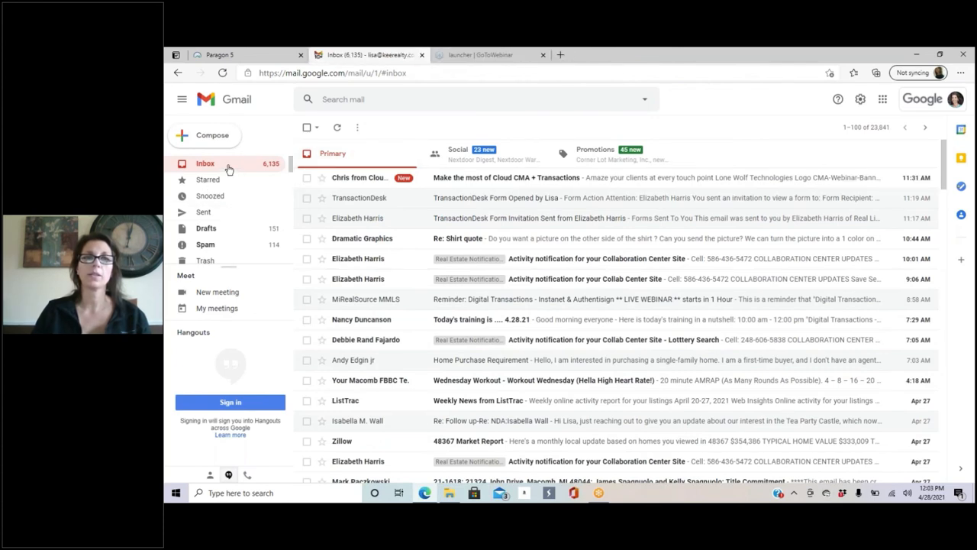
left_click(217, 215)
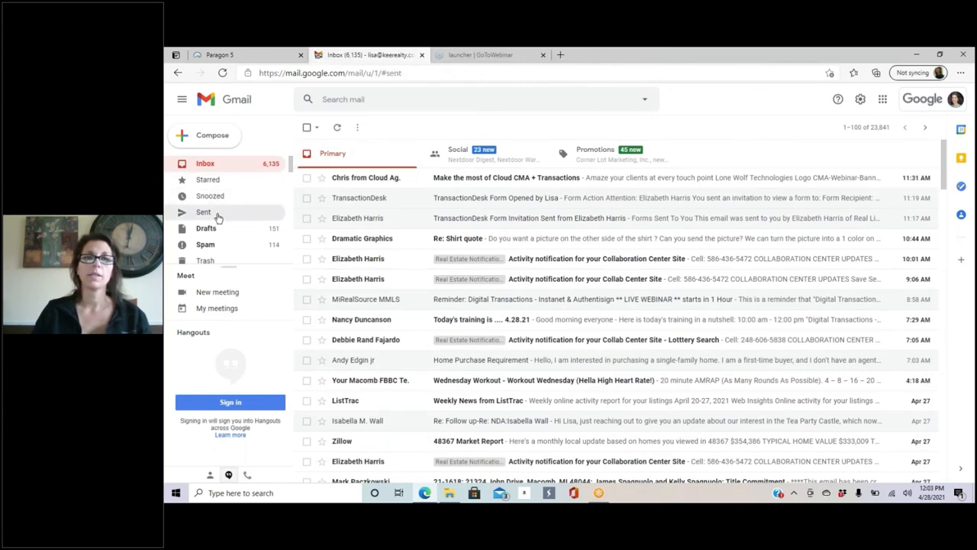
left_click(214, 164)
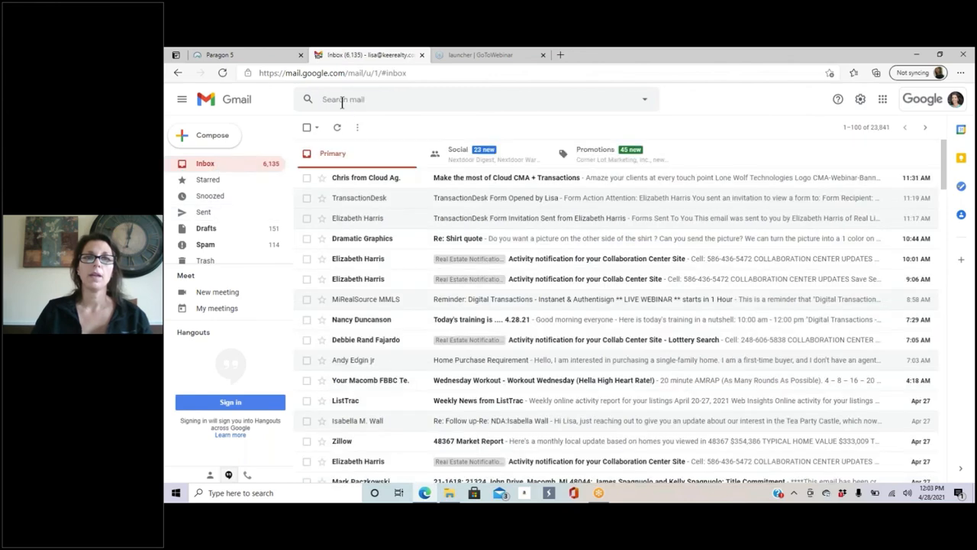
left_click(336, 129)
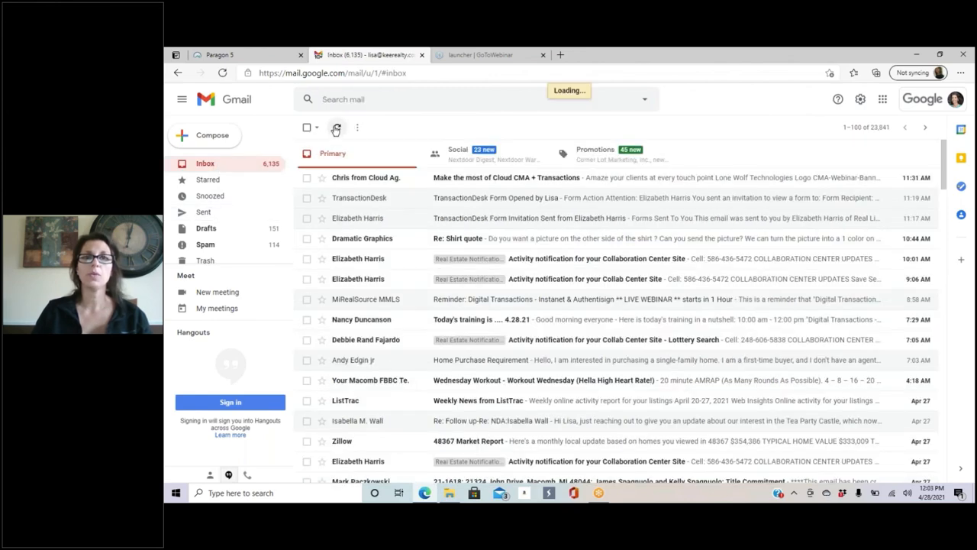
left_click(335, 131)
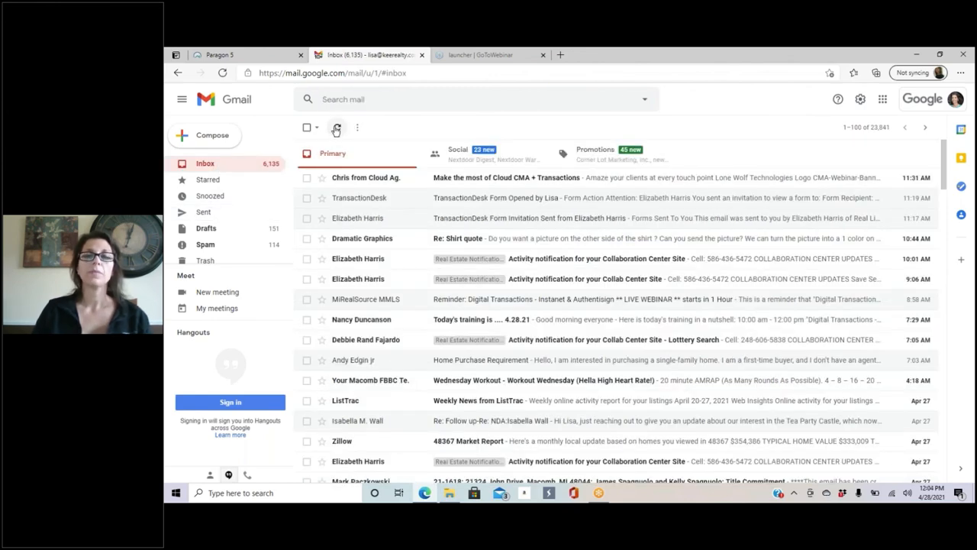
left_click(219, 55)
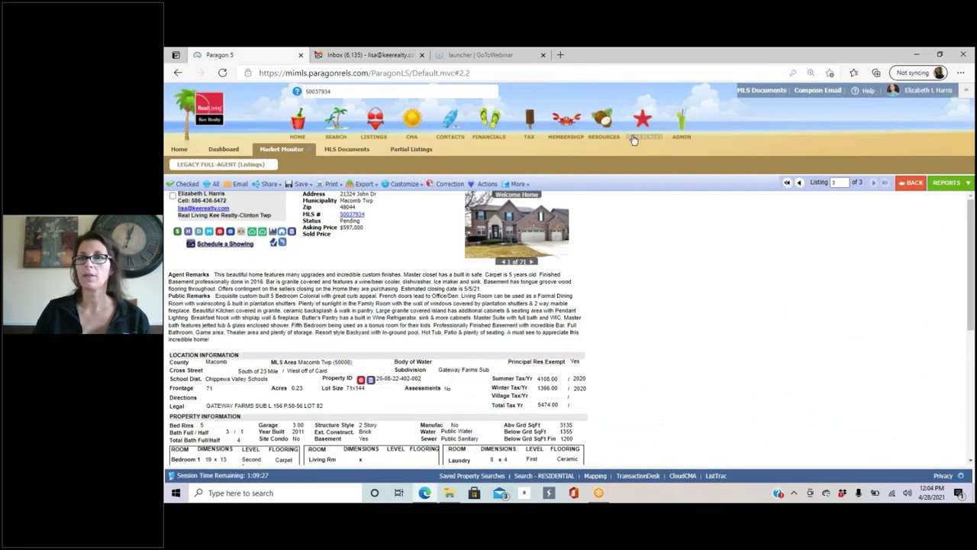
mouse_move(609, 131)
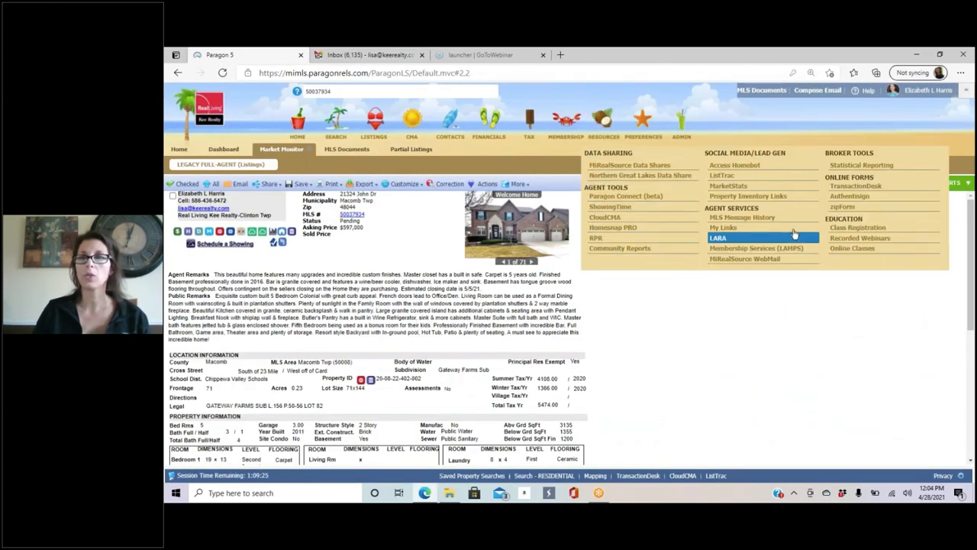
left_click(854, 186)
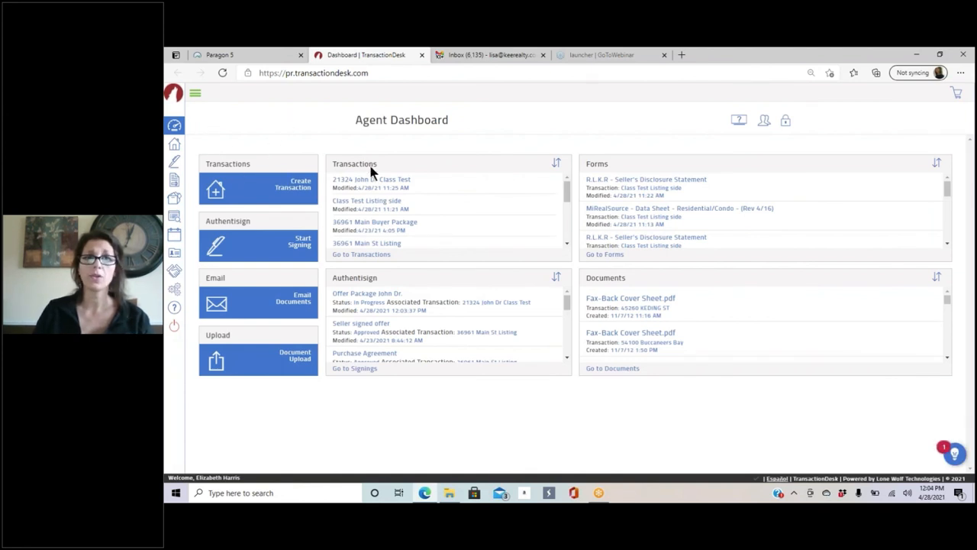
left_click(374, 185)
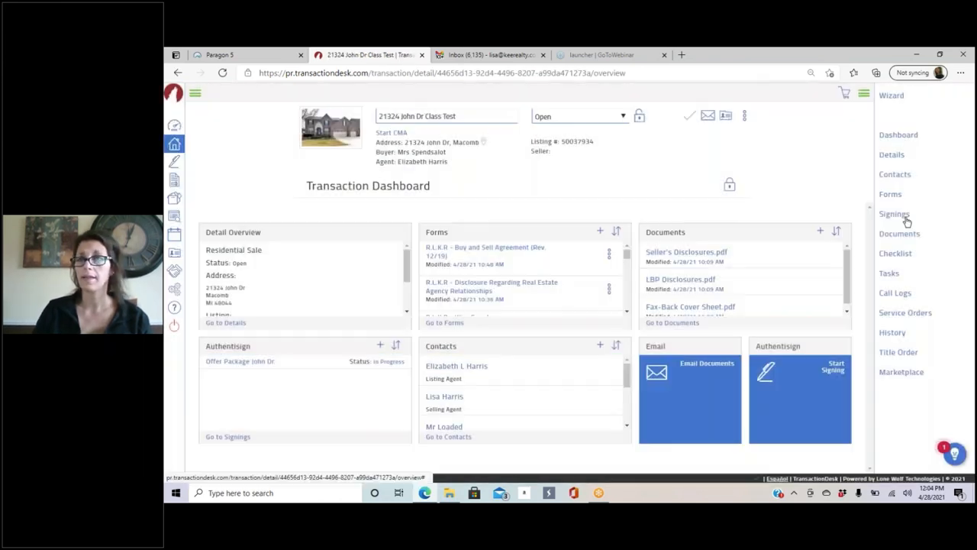
left_click(908, 220)
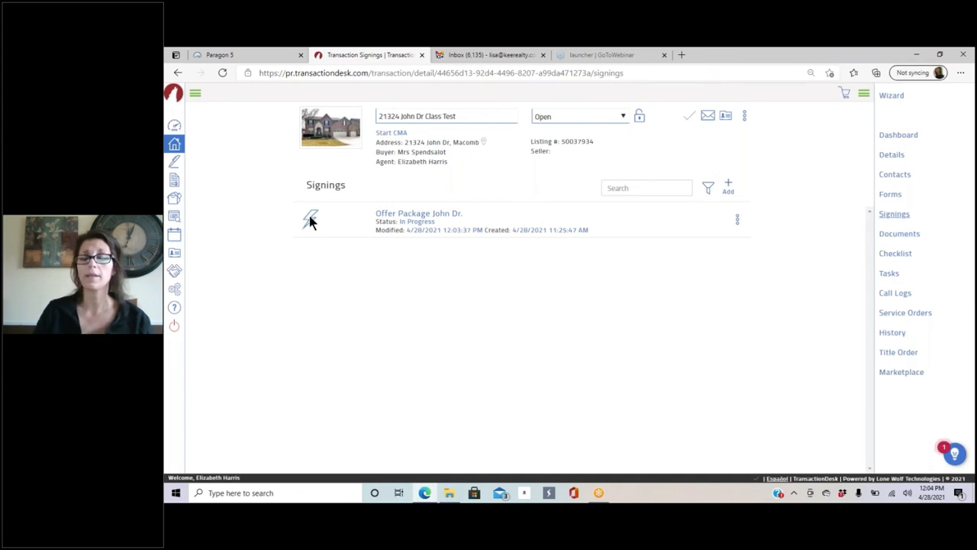
left_click(412, 216)
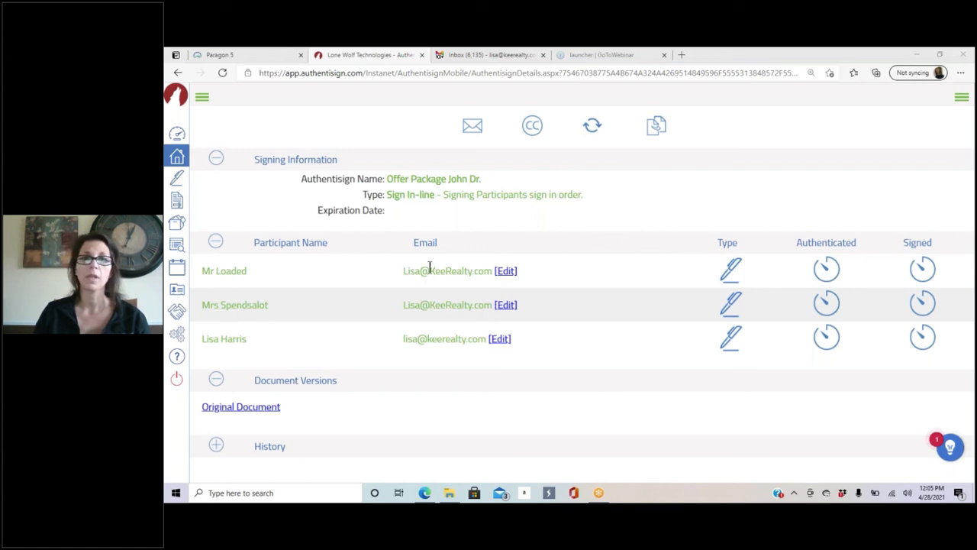
left_click(472, 127)
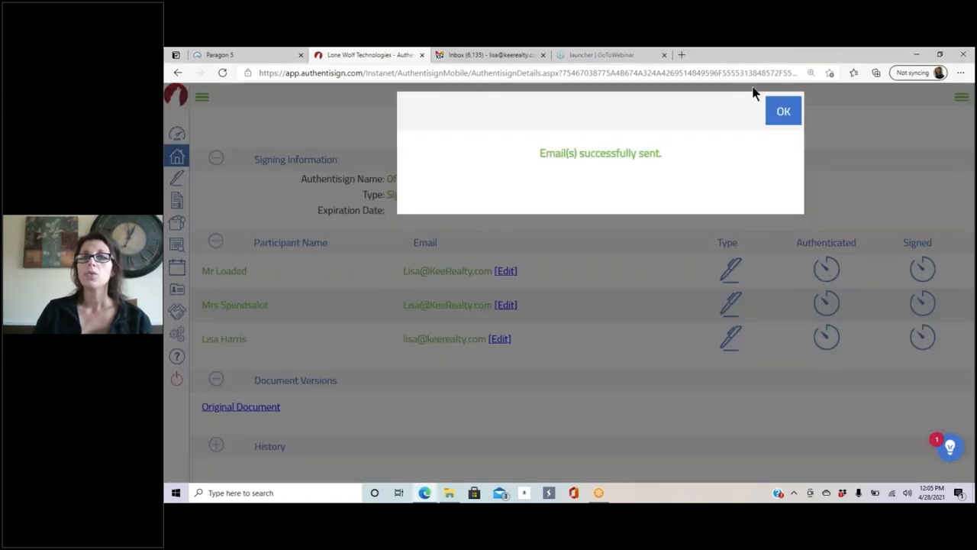
left_click(786, 111)
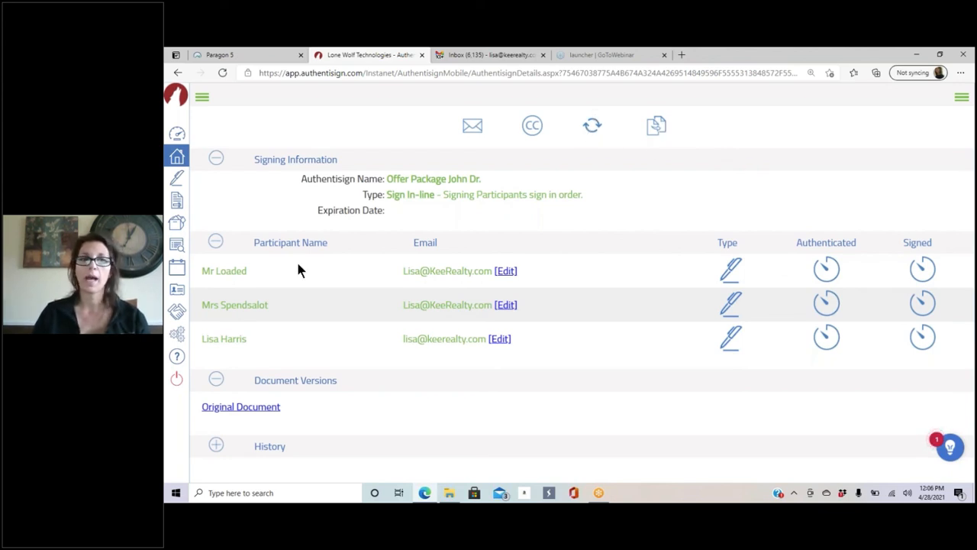
Step: Expand the History log and review entries down to the signature request email sent
left_click(217, 451)
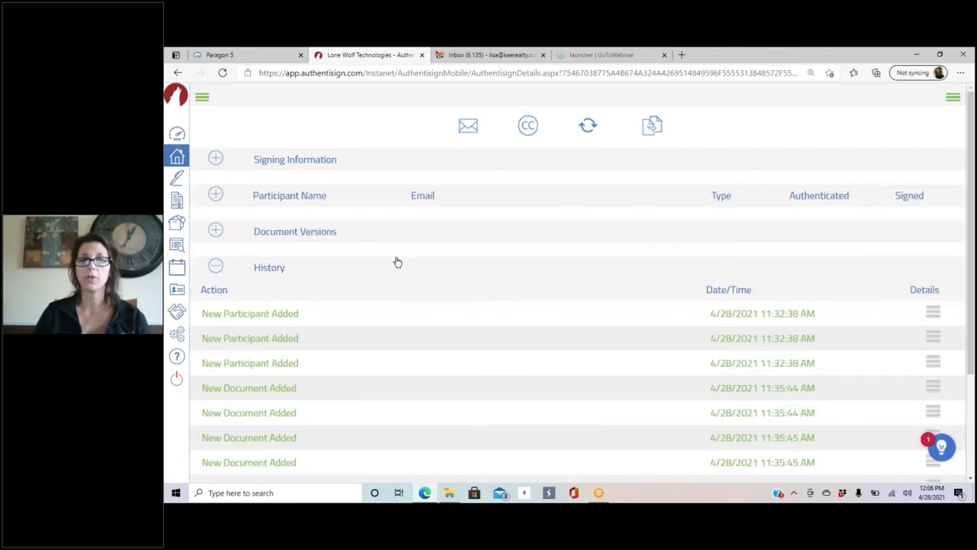
scroll(402, 218, "down", 2)
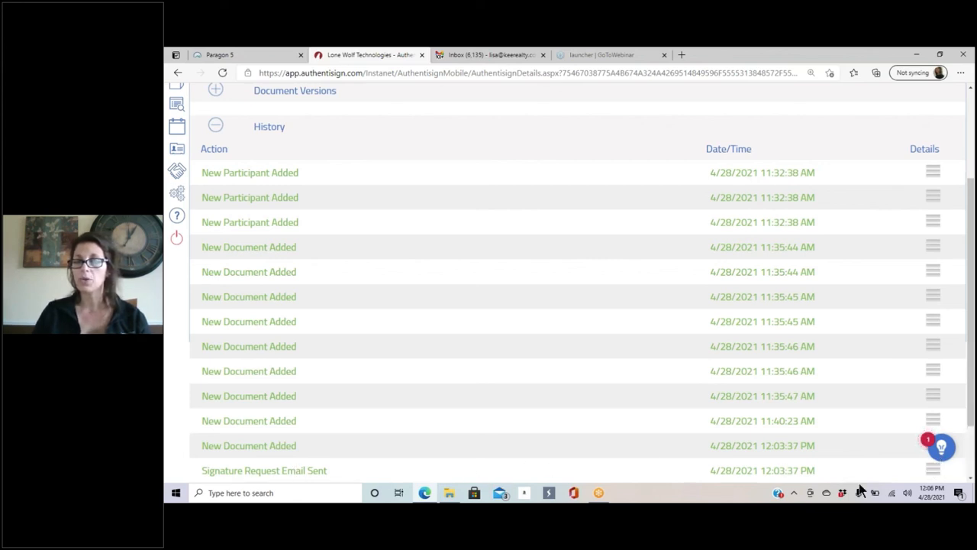
scroll(914, 294, "down", 2)
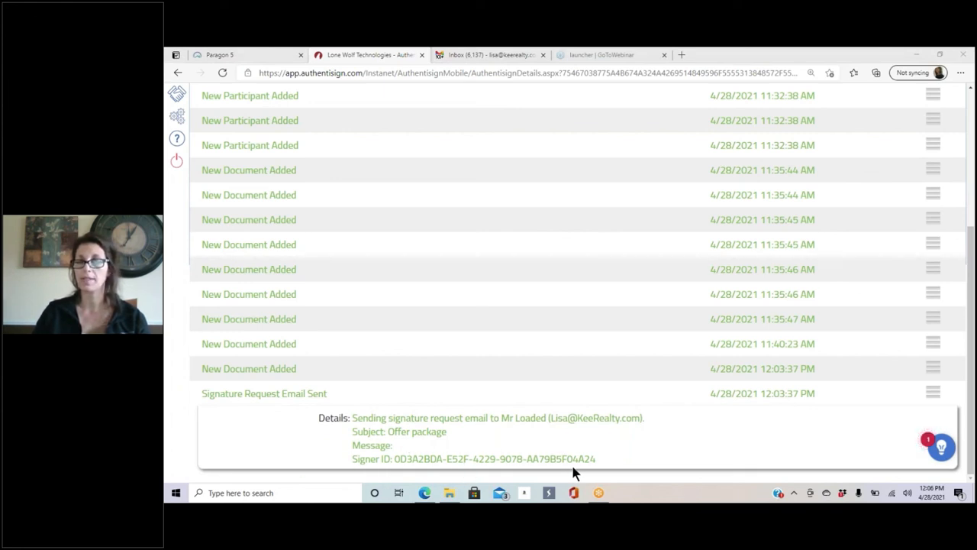
left_click(933, 393)
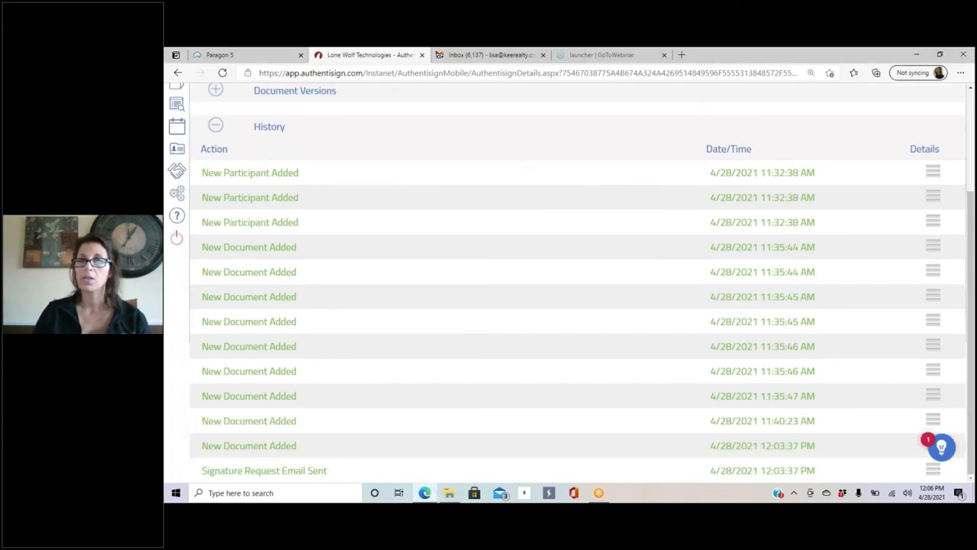
scroll(599, 220, "up", 3)
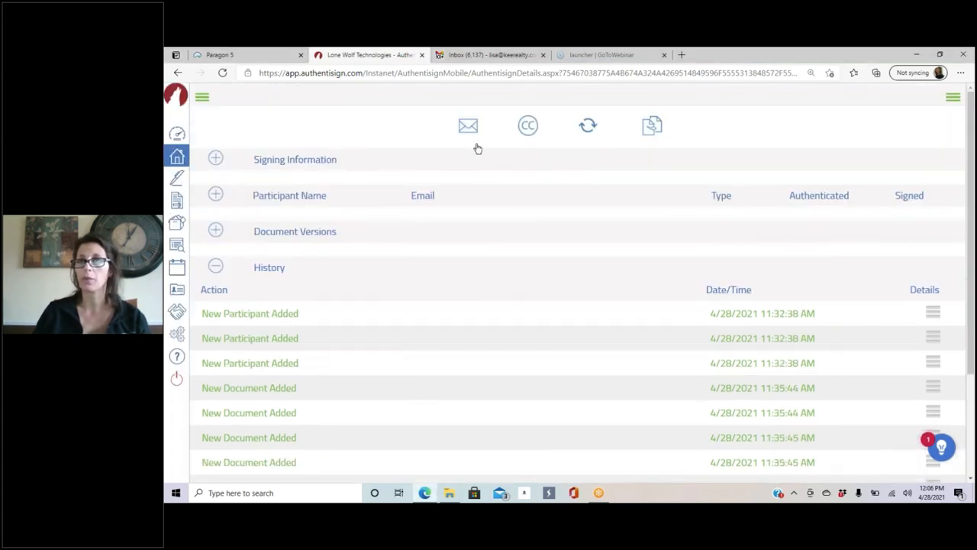
Step: Open the 'Offer package' invitation email in Gmail and close the extra Authentisign tab
left_click(480, 54)
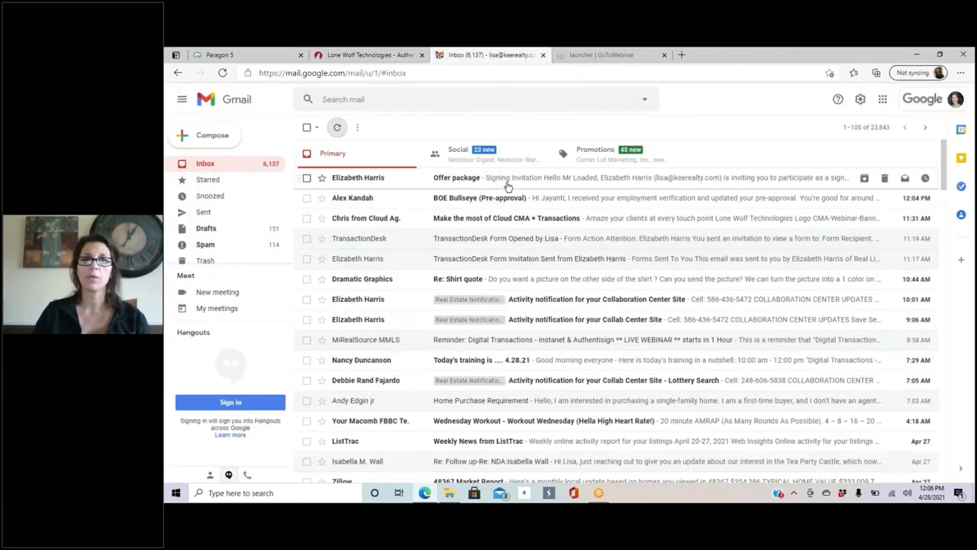
left_click(646, 178)
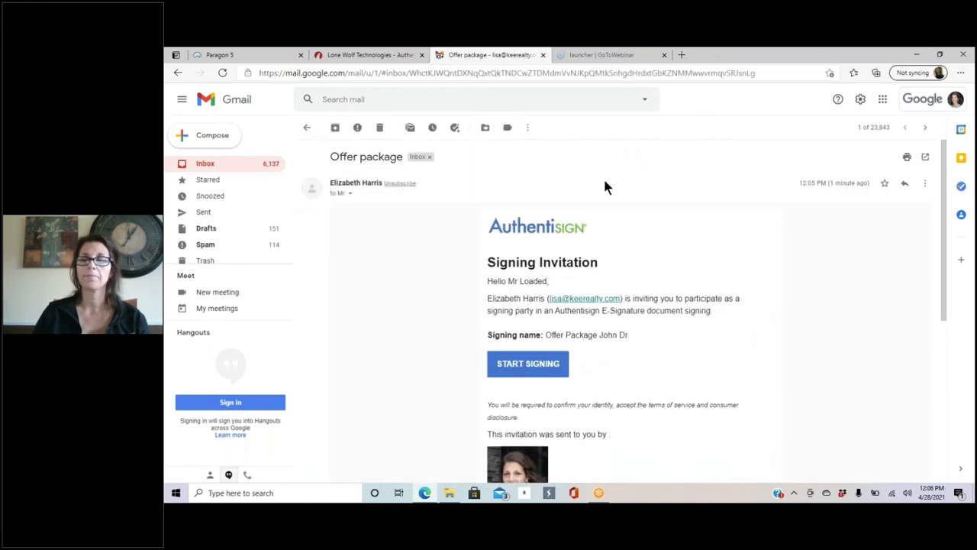
scroll(765, 272, "down", 2)
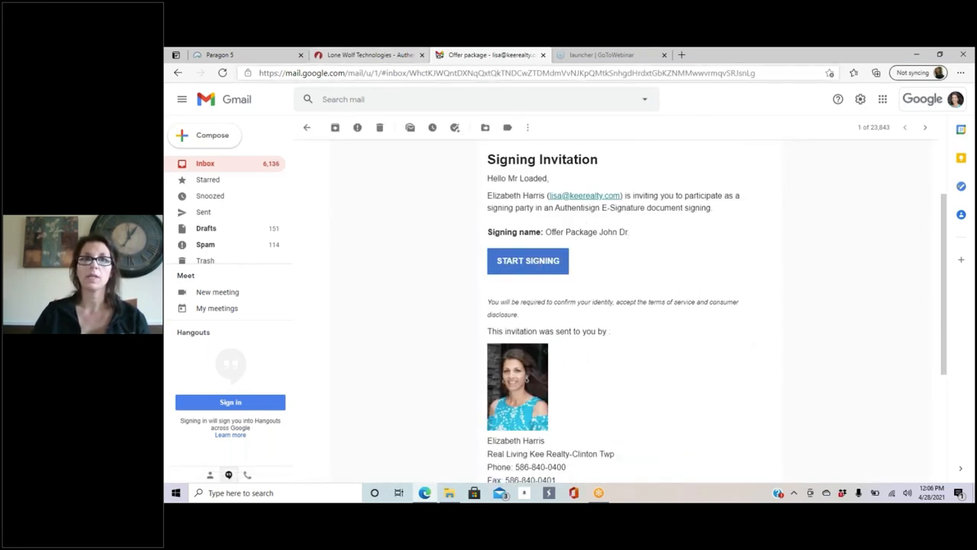
left_click(421, 56)
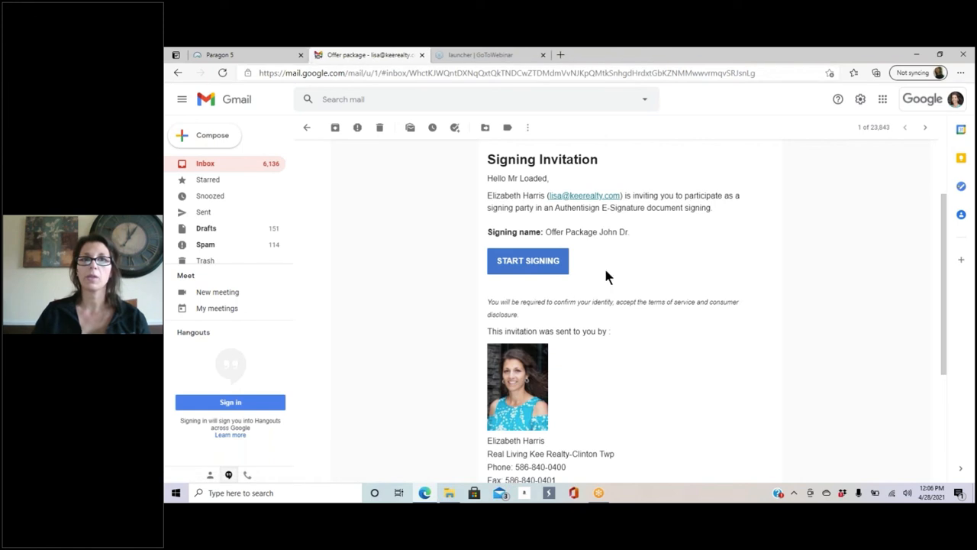
Step: Start signing the offer package and hand-draw the buyer's signature instead of a typed font
left_click(535, 264)
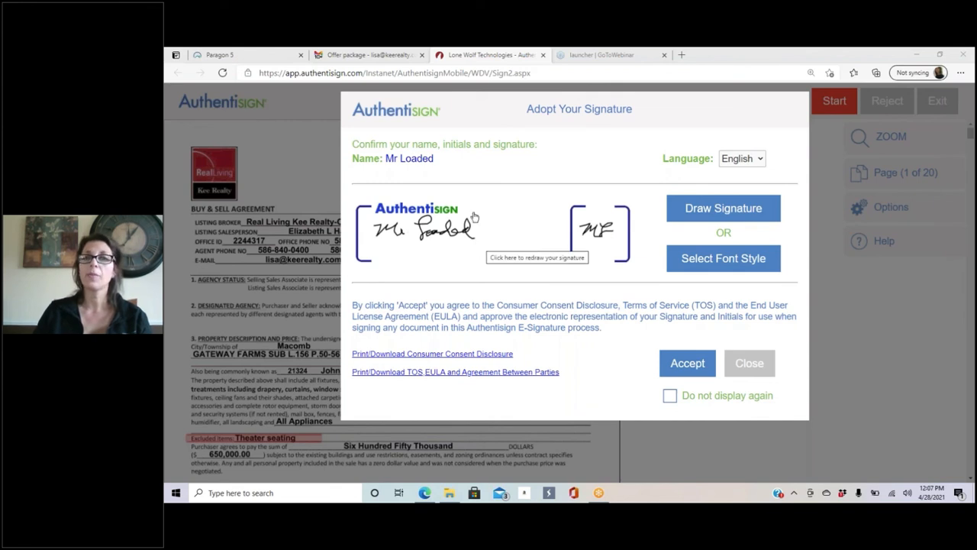
left_click(742, 263)
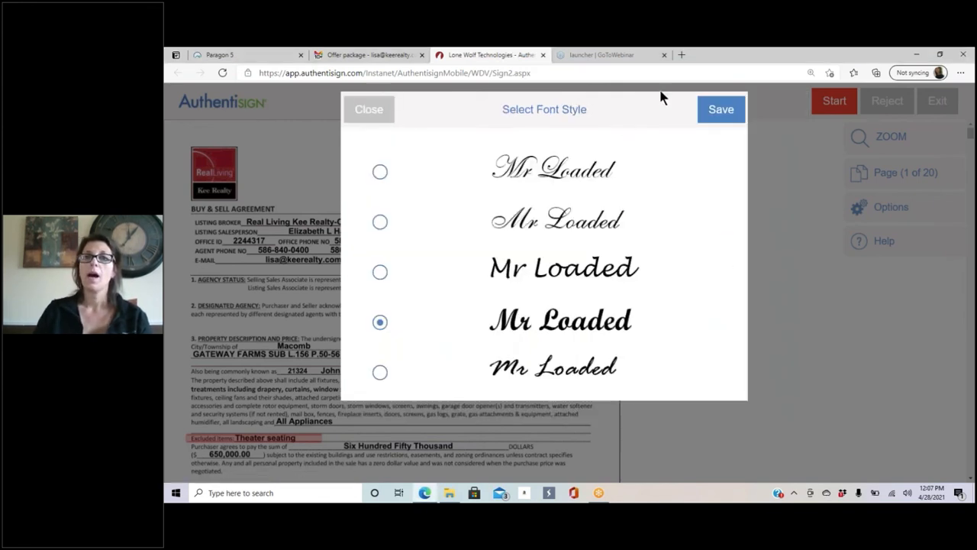
left_click(372, 114)
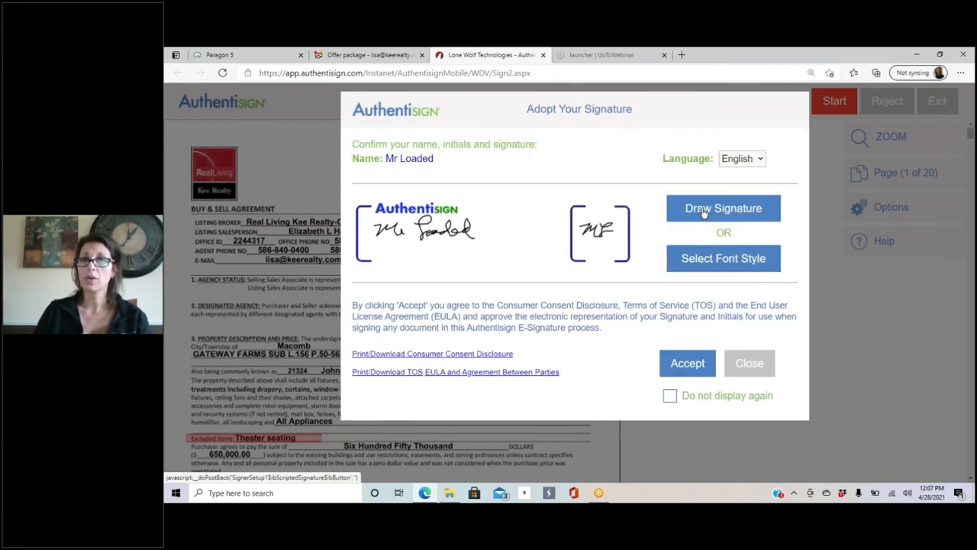
left_click(704, 213)
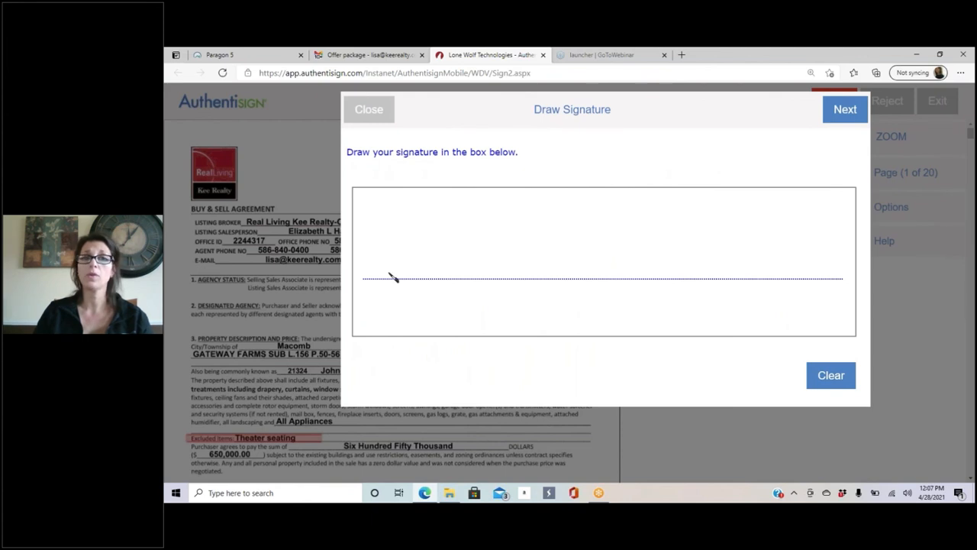
left_click(391, 219)
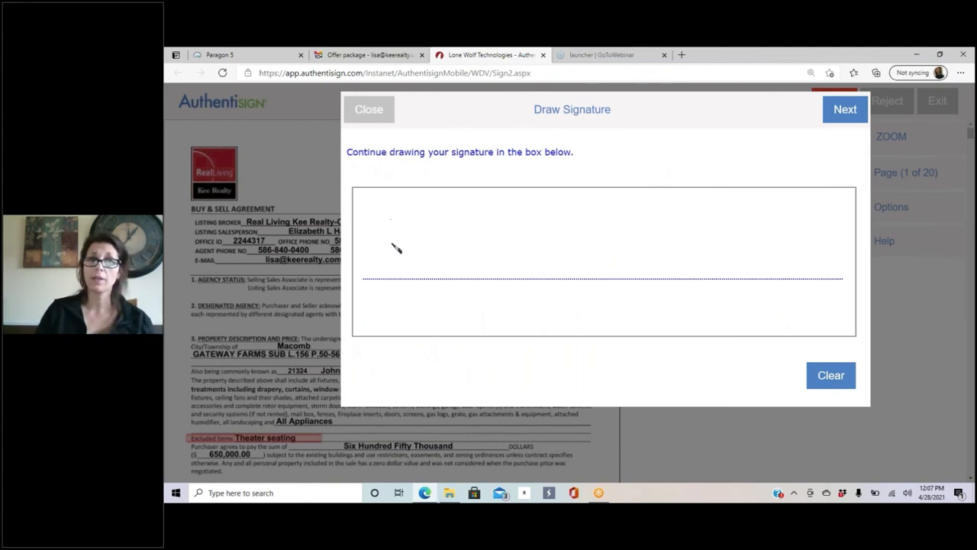
mouse_move(373, 222)
left_mouse_down()
mouse_move(398, 218)
mouse_move(434, 289)
mouse_move(456, 271)
left_mouse_up()
mouse_move(493, 229)
left_mouse_down()
mouse_move(520, 274)
mouse_move(555, 251)
mouse_move(572, 265)
mouse_move(589, 251)
mouse_move(580, 269)
mouse_move(639, 258)
mouse_move(648, 211)
mouse_move(660, 270)
mouse_move(701, 244)
mouse_move(719, 277)
mouse_move(746, 290)
left_mouse_up()
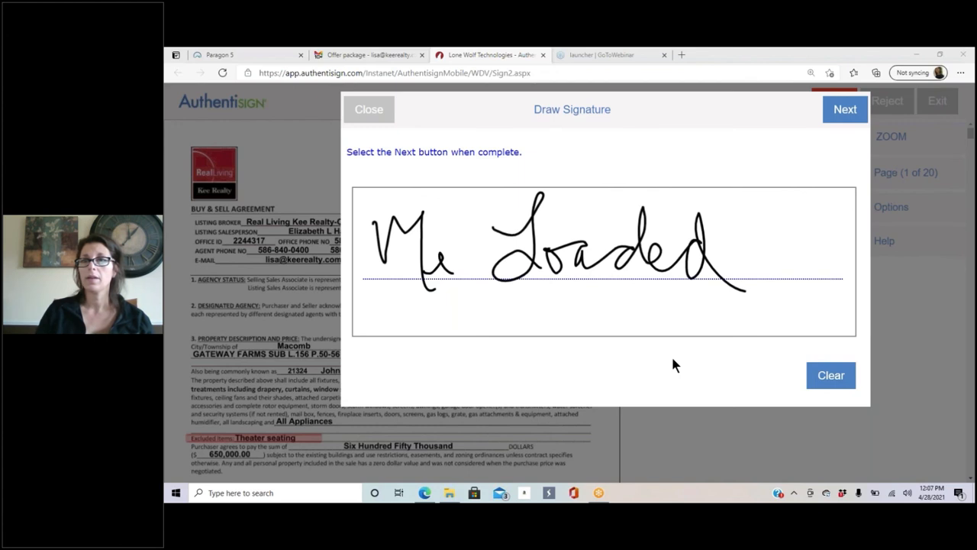
left_click(845, 110)
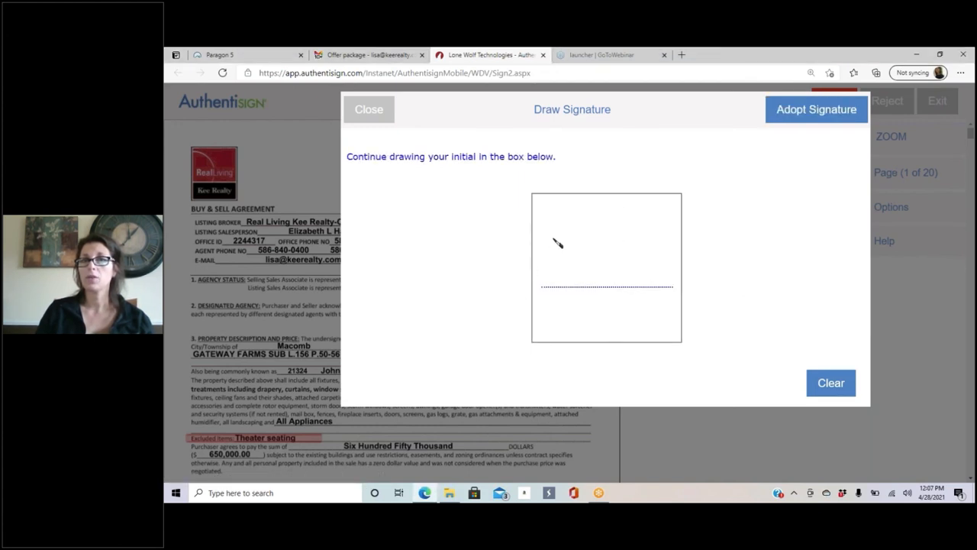
Step: Draw the buyer's initials, redraw them once, then adopt and accept the signature and initials
mouse_move(555, 240)
left_mouse_down()
mouse_move(623, 256)
mouse_move(626, 268)
left_mouse_up()
left_click_drag(643, 218, 650, 214)
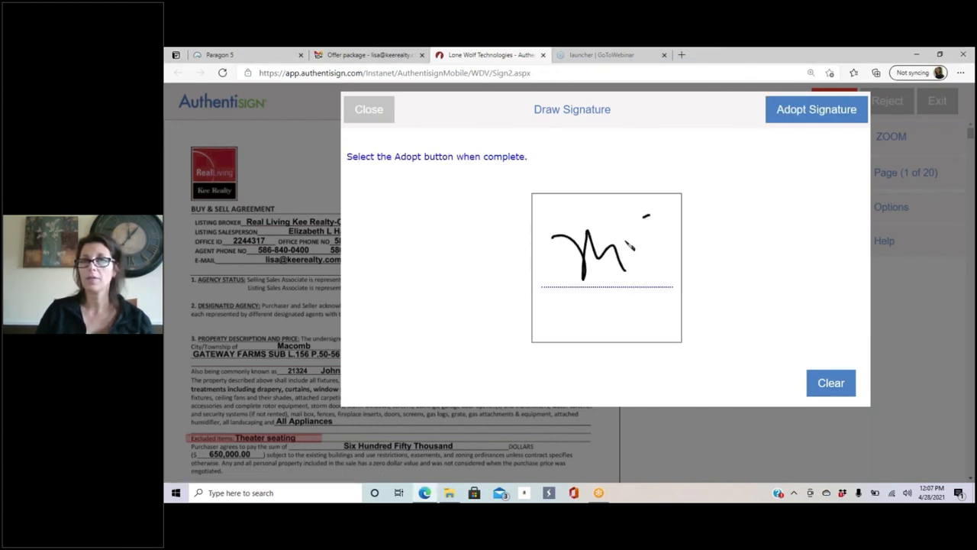
mouse_move(629, 246)
left_mouse_down()
mouse_move(647, 214)
mouse_move(657, 253)
left_mouse_up()
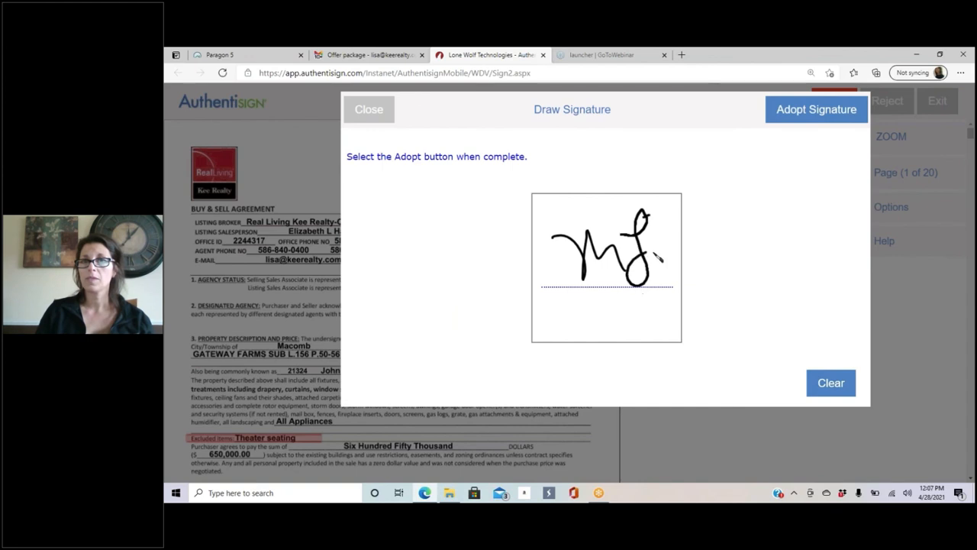
left_click(831, 386)
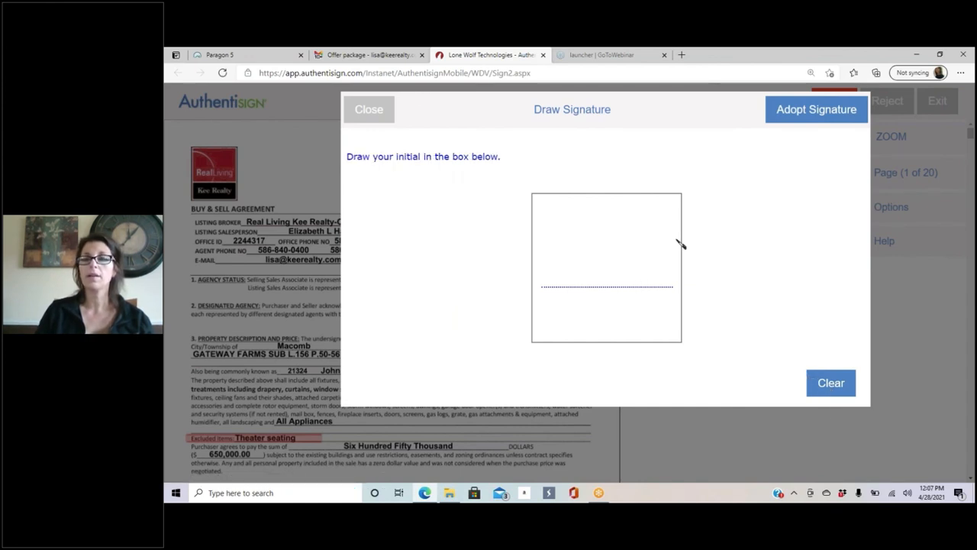
mouse_move(545, 223)
left_mouse_down()
mouse_move(575, 246)
mouse_move(621, 257)
mouse_move(625, 229)
mouse_move(634, 258)
left_mouse_up()
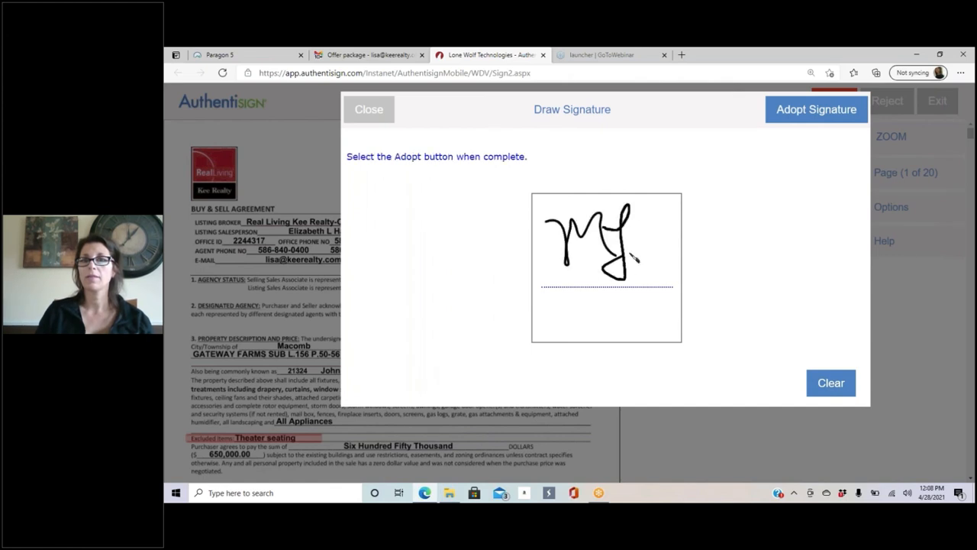
left_click(798, 116)
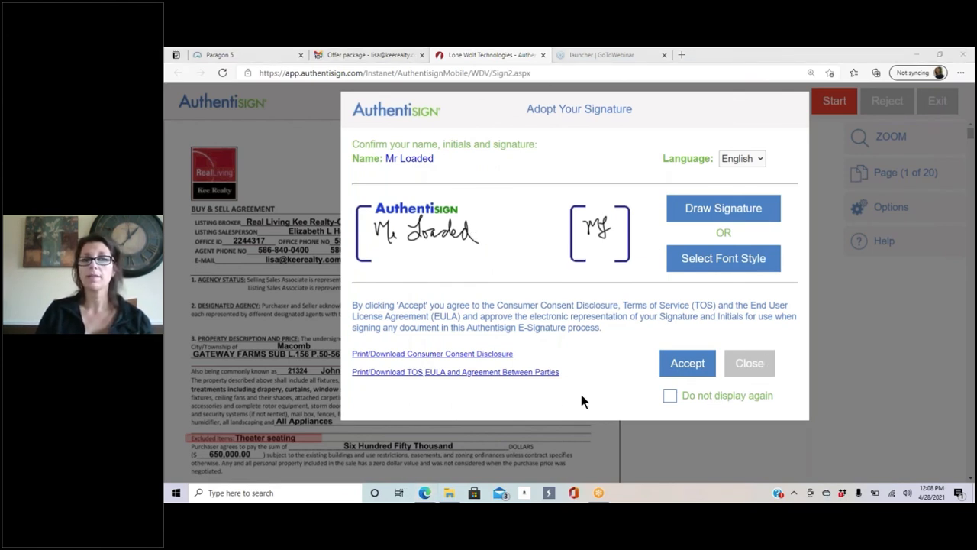
left_click(689, 365)
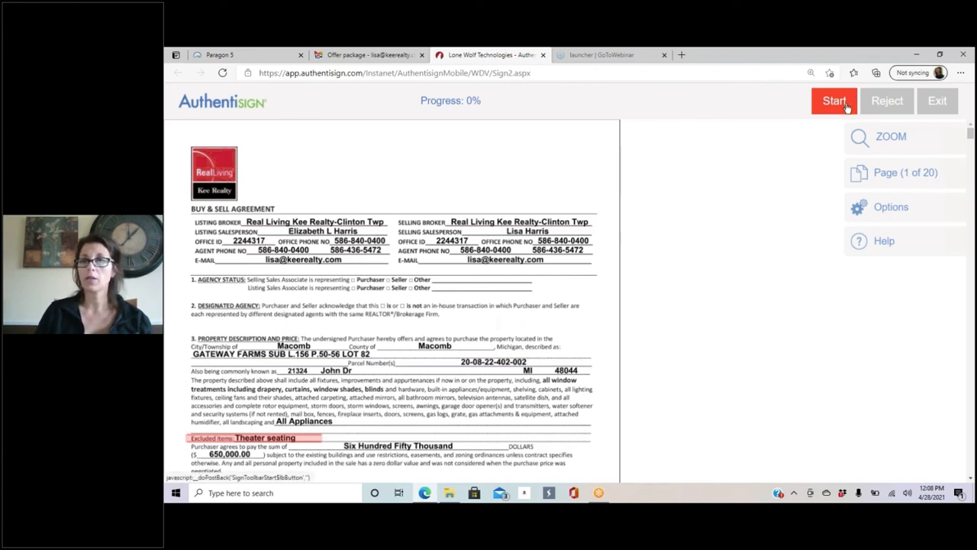
Step: Begin guided signing at the first required field of the offer package
scroll(353, 301, "down", 15)
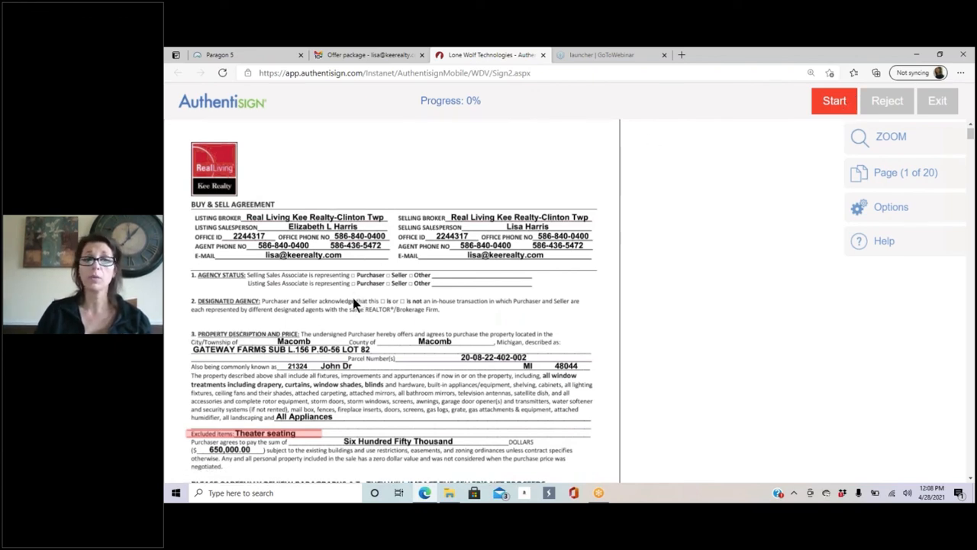
scroll(352, 300, "down", 6)
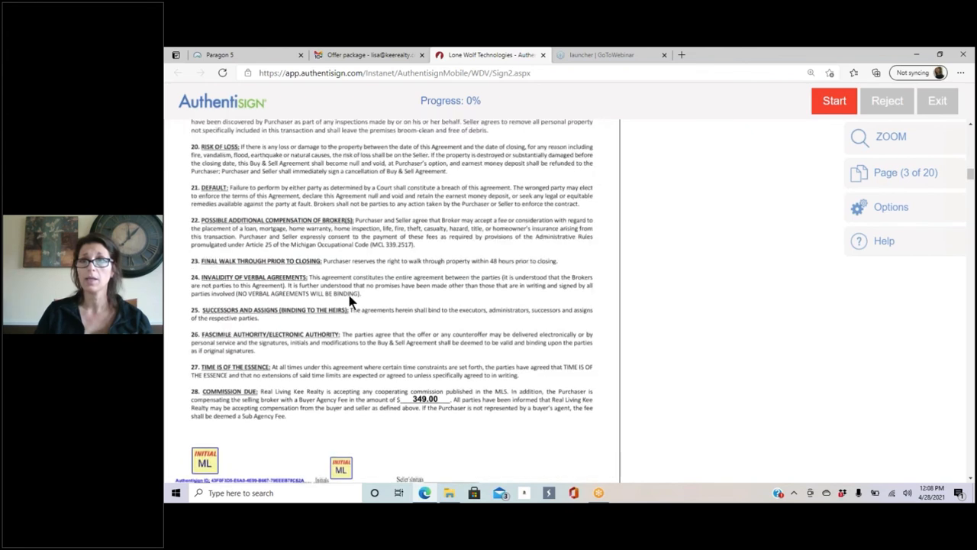
scroll(351, 299, "up", 6)
left_click(893, 209)
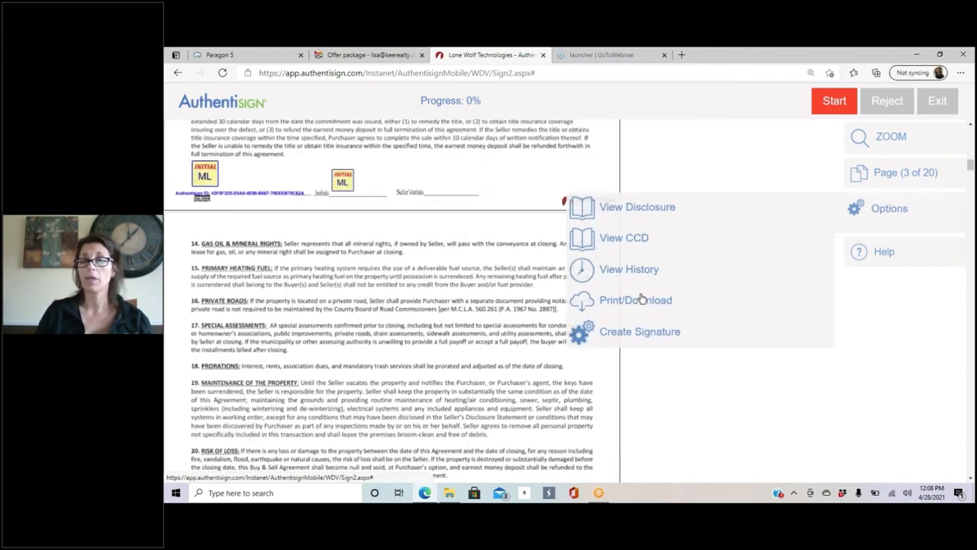
left_click(835, 100)
left_click(897, 202)
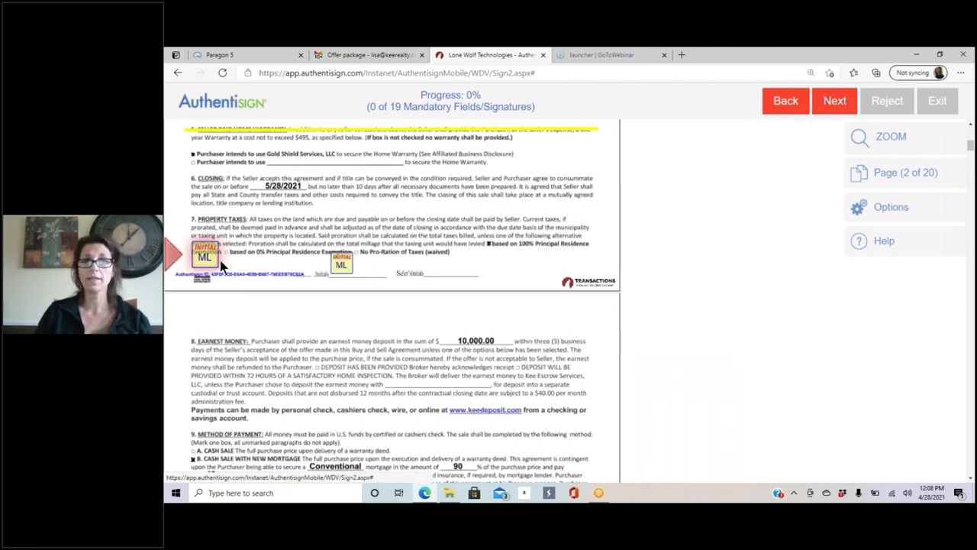
Step: Initial both boxes on pages 1–4 and sign the first two purchaser signature fields
left_click(212, 260)
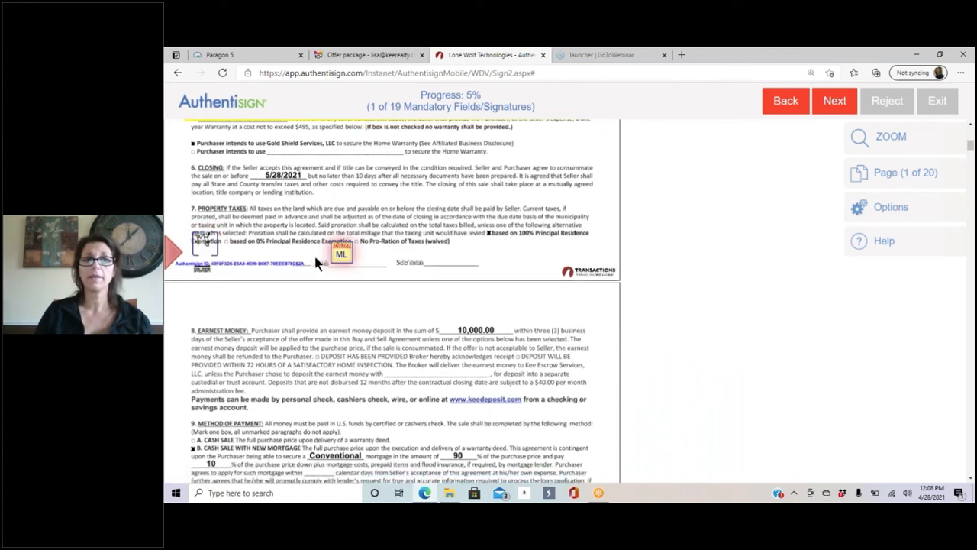
left_click(339, 256)
left_click(208, 258)
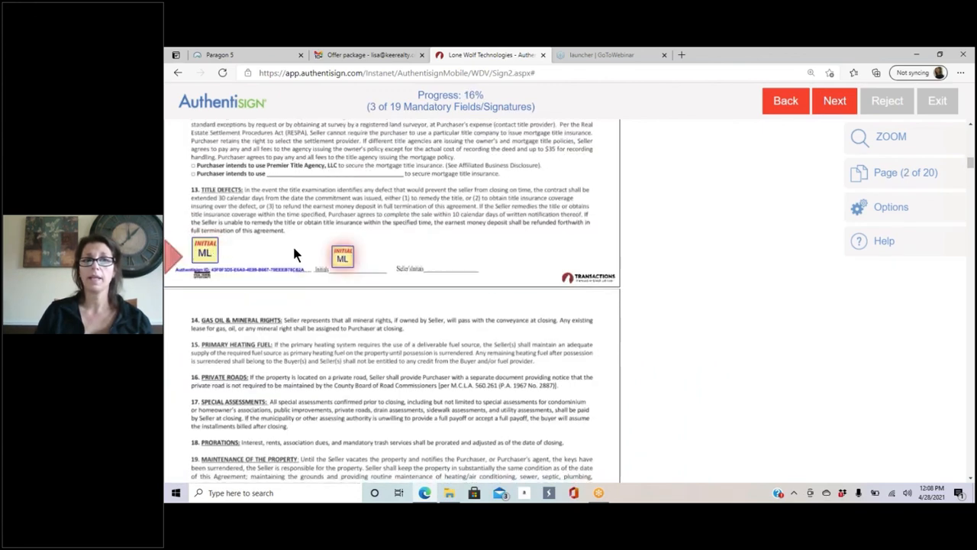
left_click(340, 258)
left_click(203, 257)
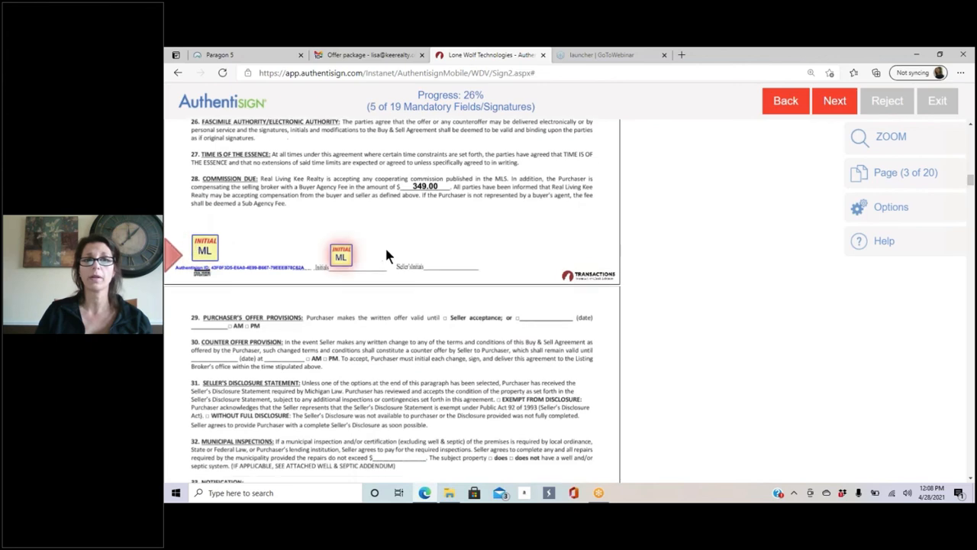
left_click(340, 260)
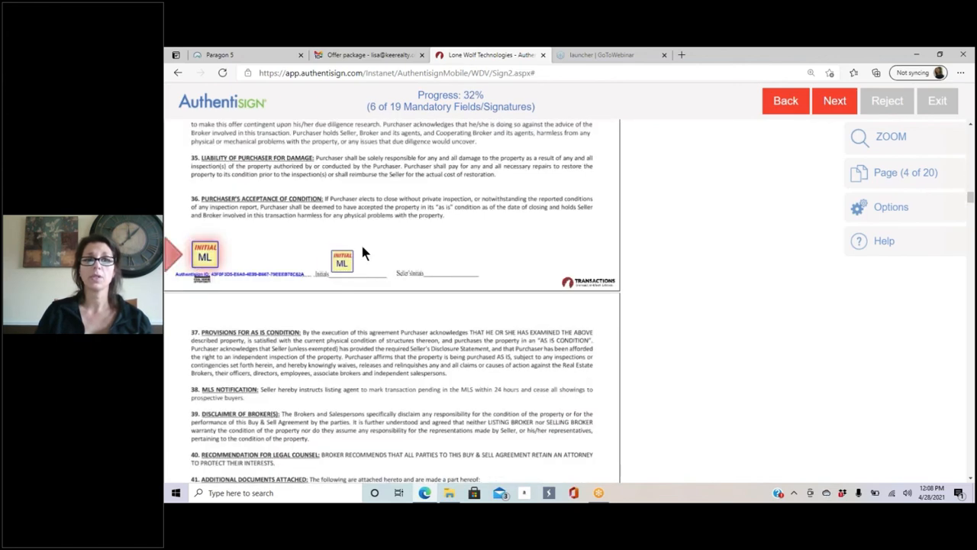
left_click(200, 260)
left_click(339, 258)
left_click(297, 305)
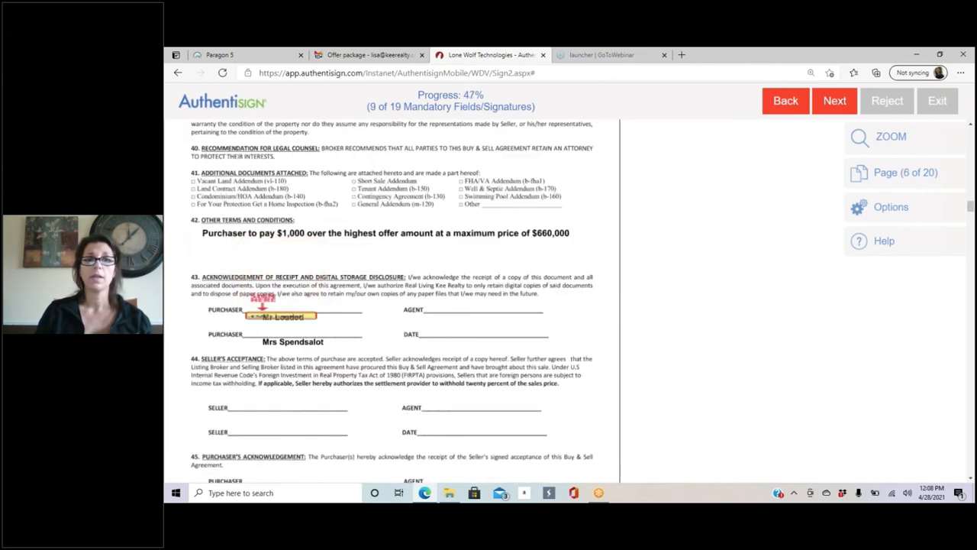
left_click(254, 299)
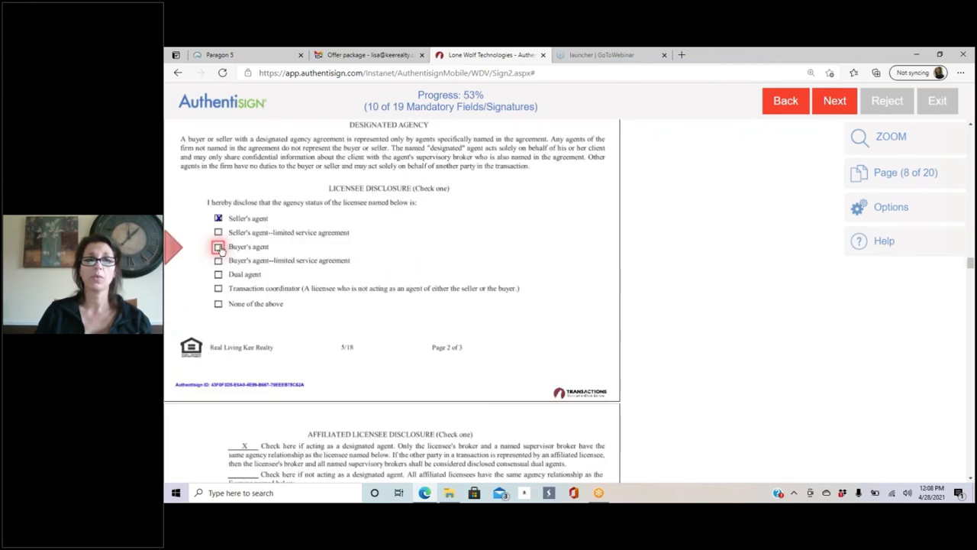
Step: Tick the Buyer's agent box, fill the empty text field, and sign pages 12, 13 and 15
left_click(219, 247)
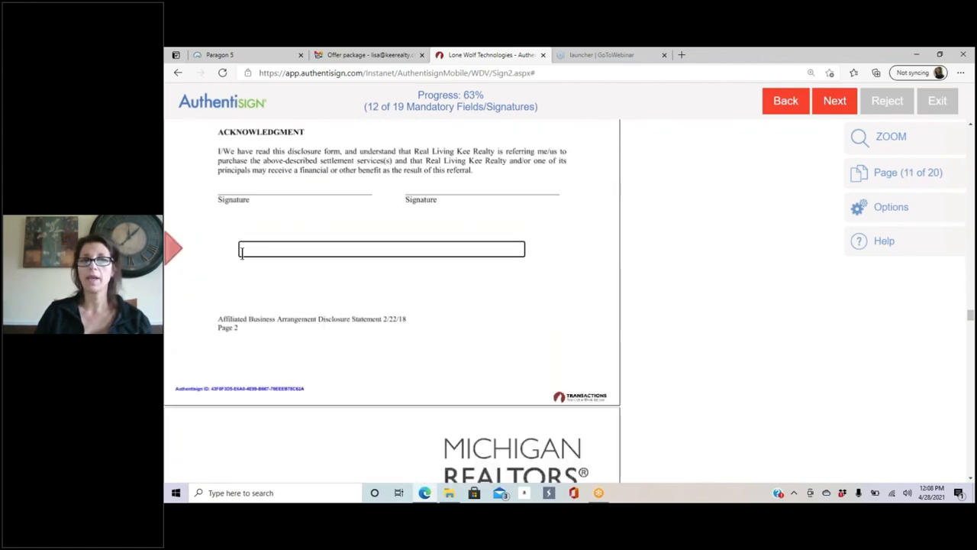
left_click(242, 254)
type("j;lllkjhg")
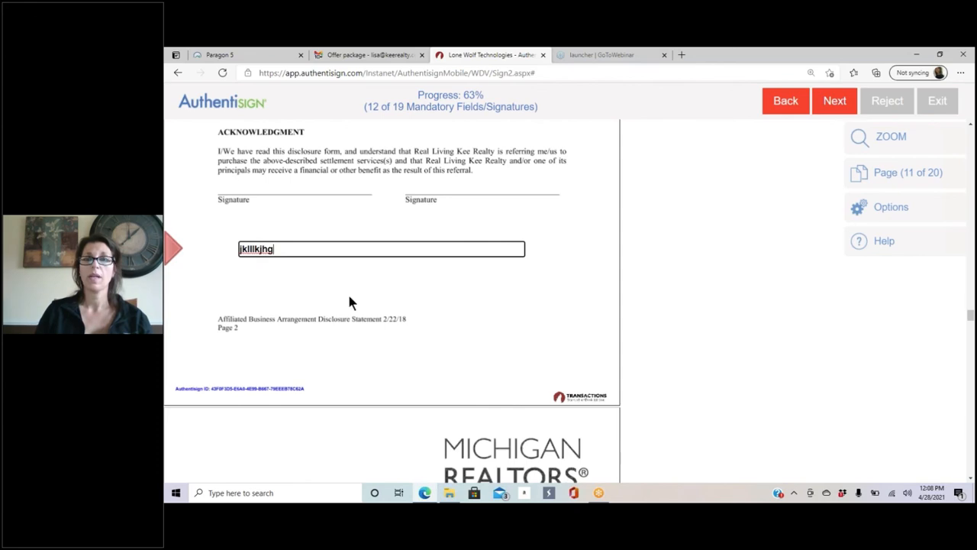
left_click(835, 100)
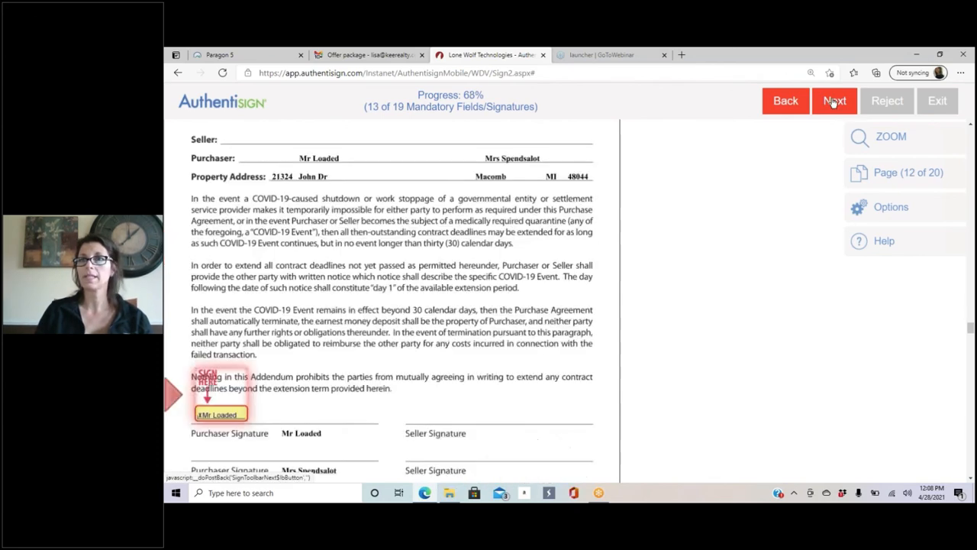
left_click(219, 276)
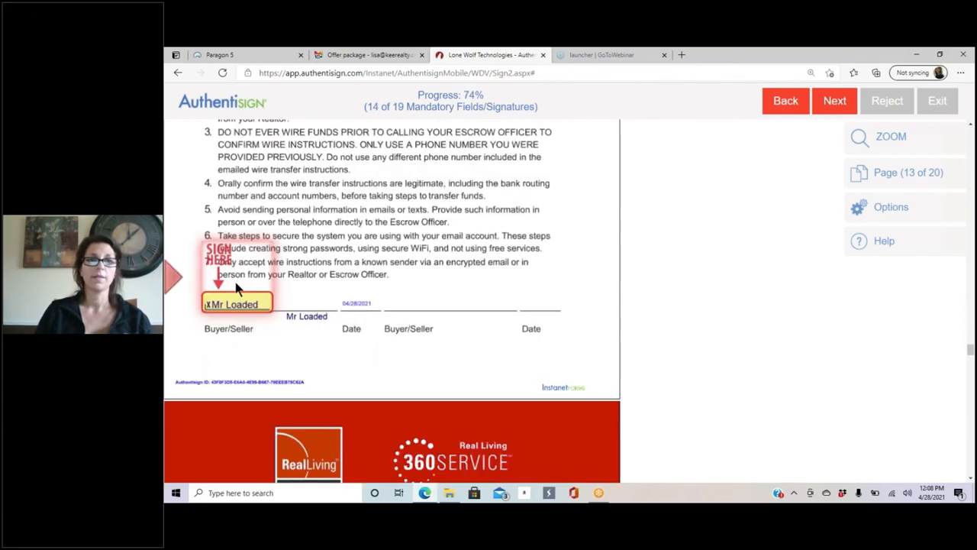
left_click(235, 279)
left_click(452, 303)
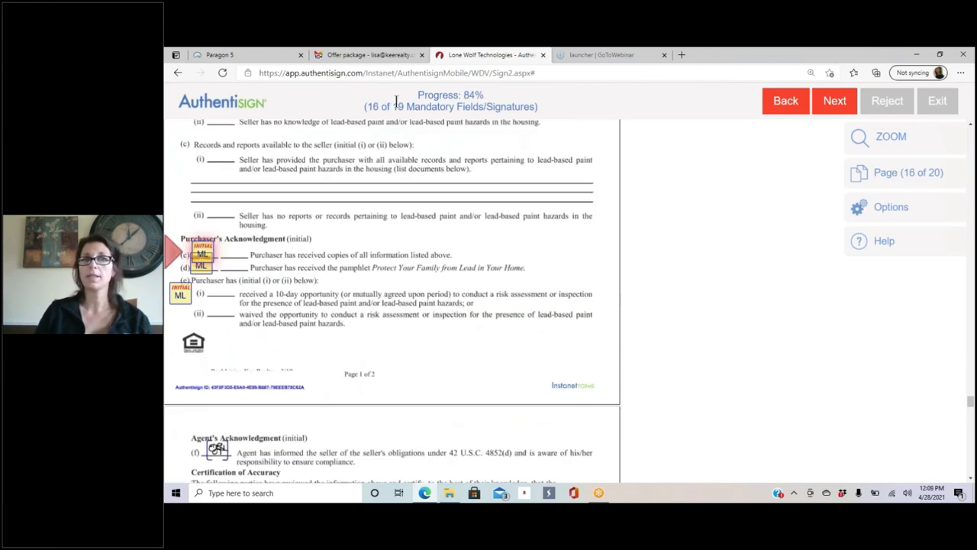
Step: Initial acknowledgement items (c)–(e), complete signing without a dashboard password, and close the tab
left_click(206, 255)
left_click(205, 254)
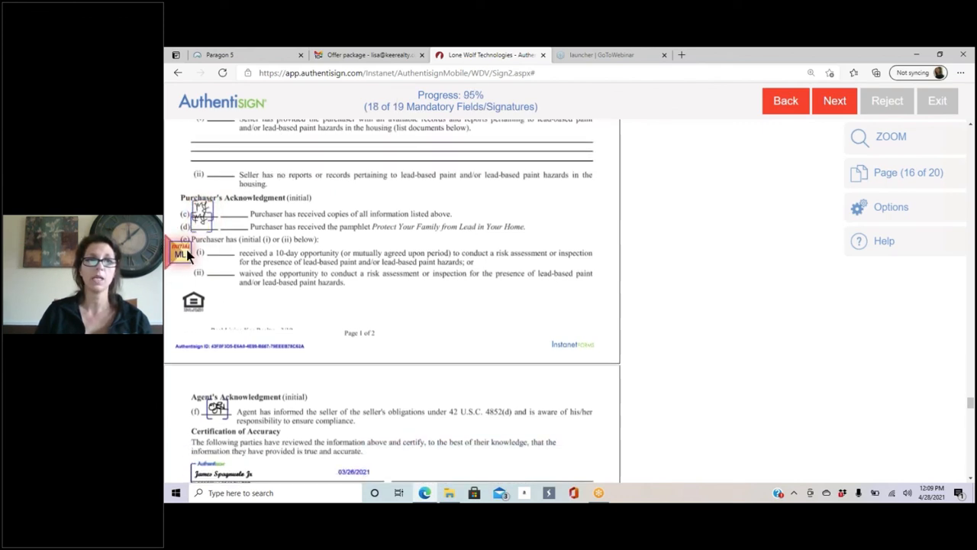
left_click(186, 254)
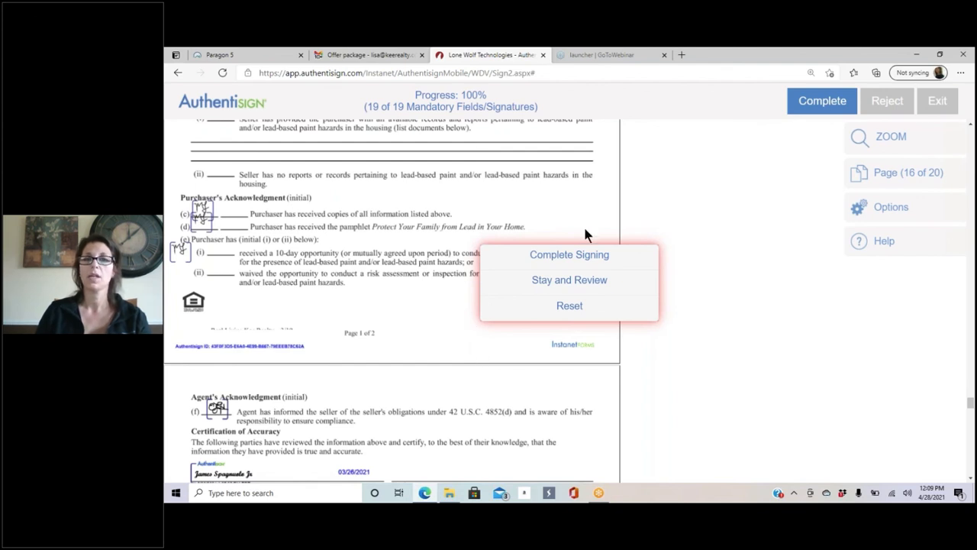
left_click(578, 255)
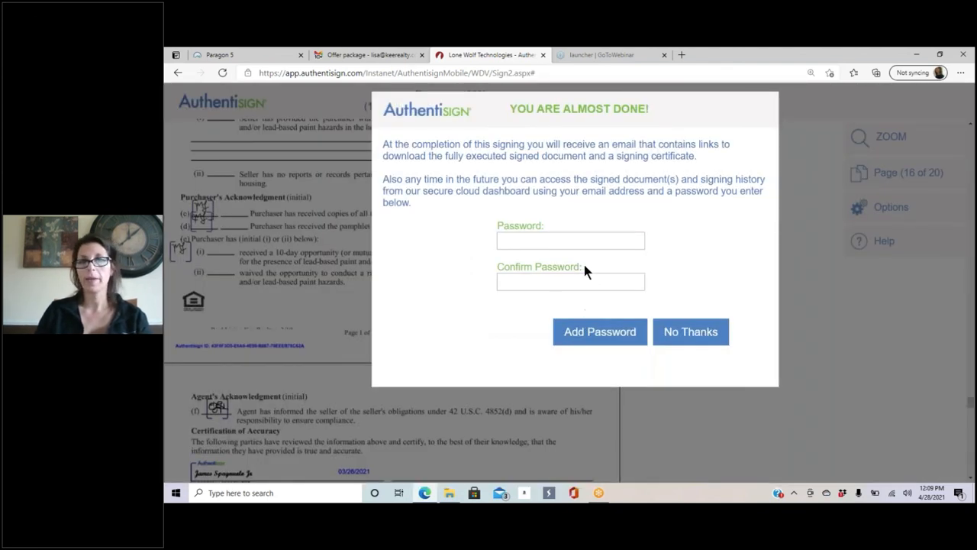
left_click(694, 333)
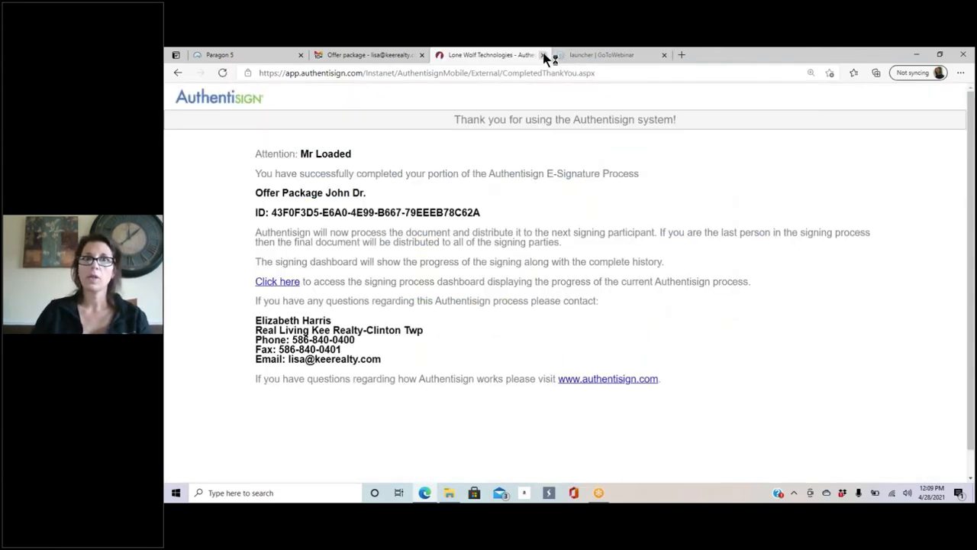
left_click(543, 55)
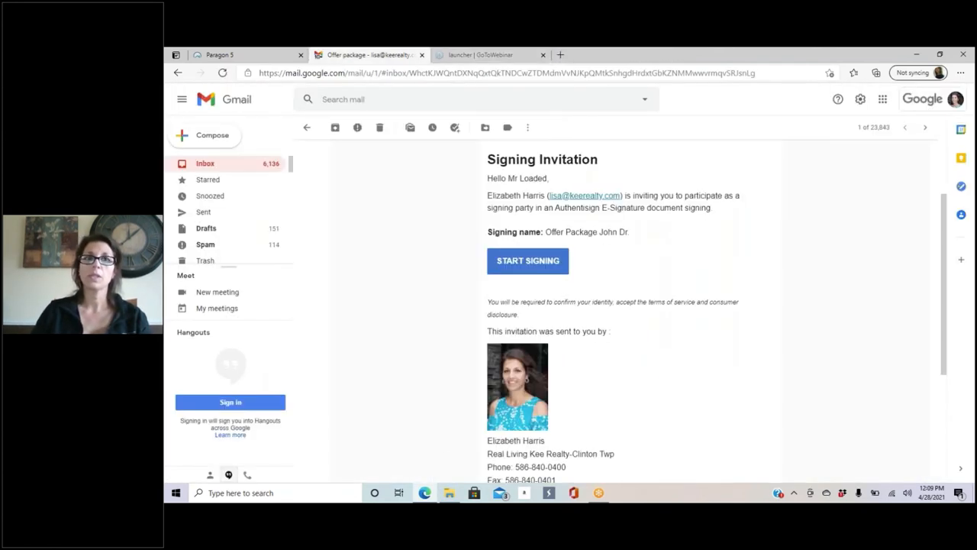
Step: Refresh the inbox and try the new invitation's signing link, which reports already signed
left_click(229, 163)
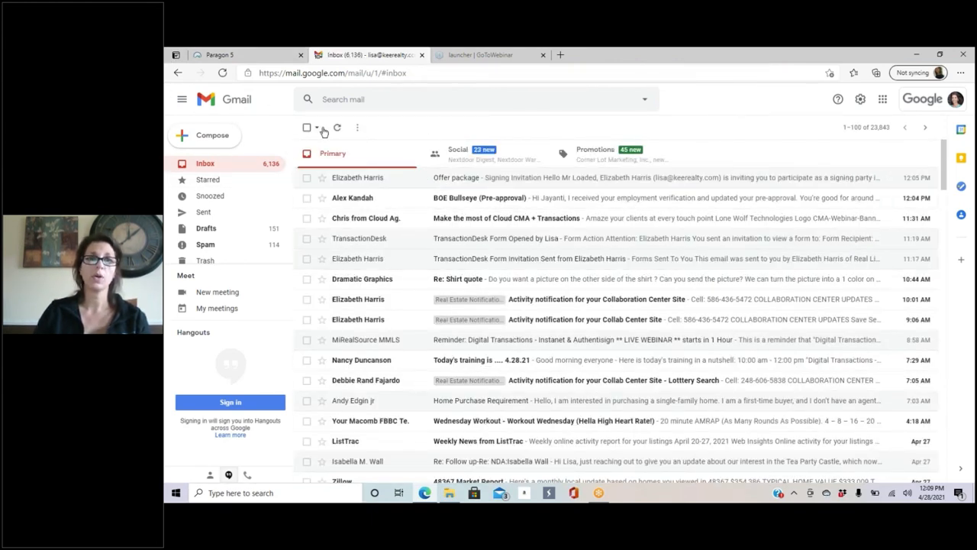
left_click(337, 128)
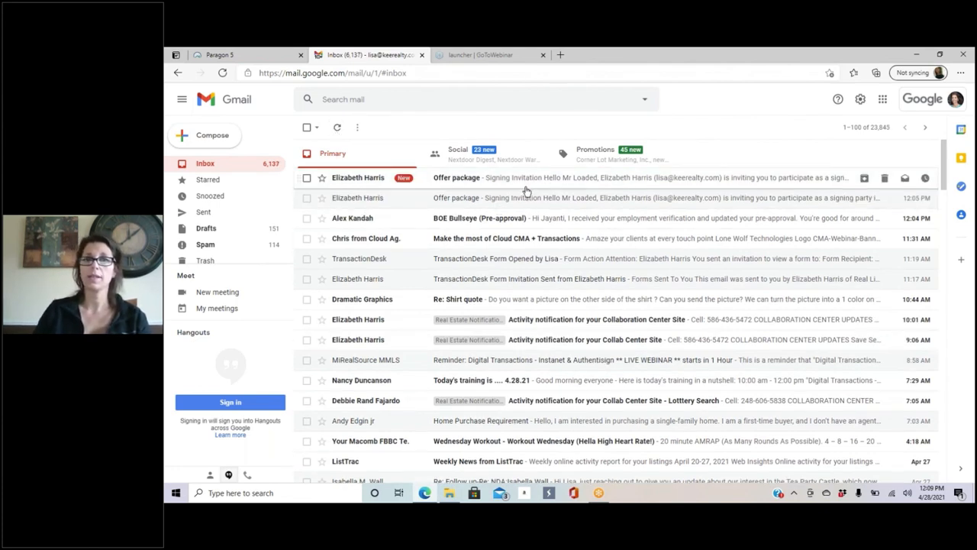
left_click(526, 187)
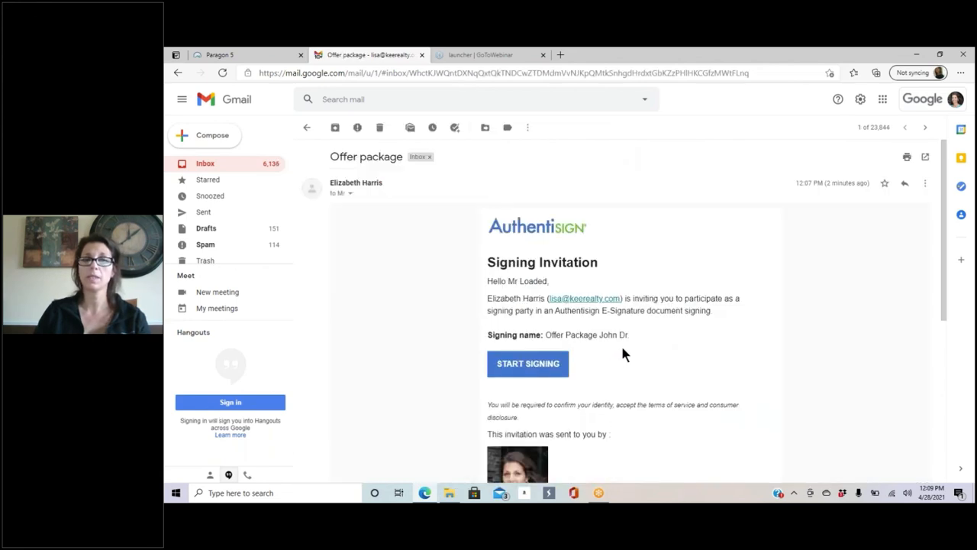
scroll(622, 353, "down", 2)
scroll(602, 203, "up", 2)
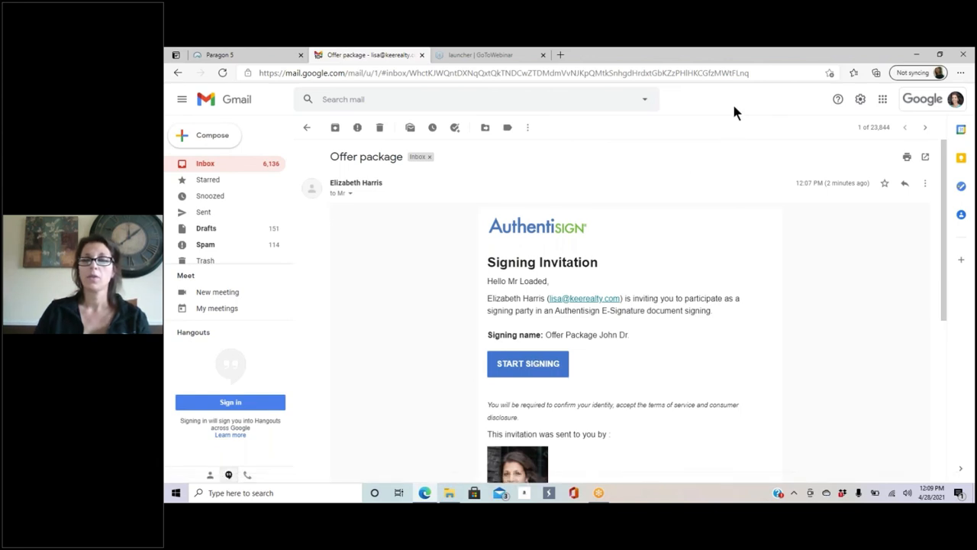
left_click(540, 363)
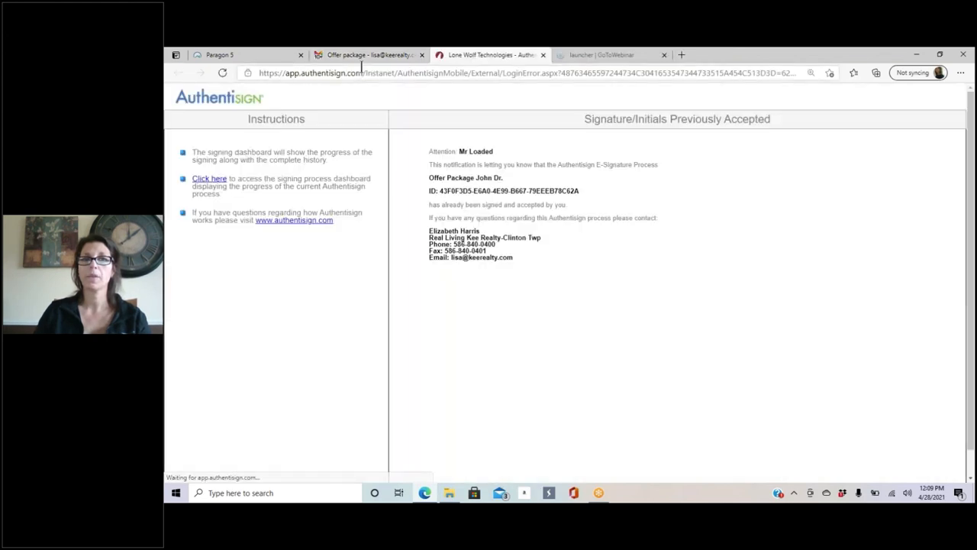
left_click(541, 56)
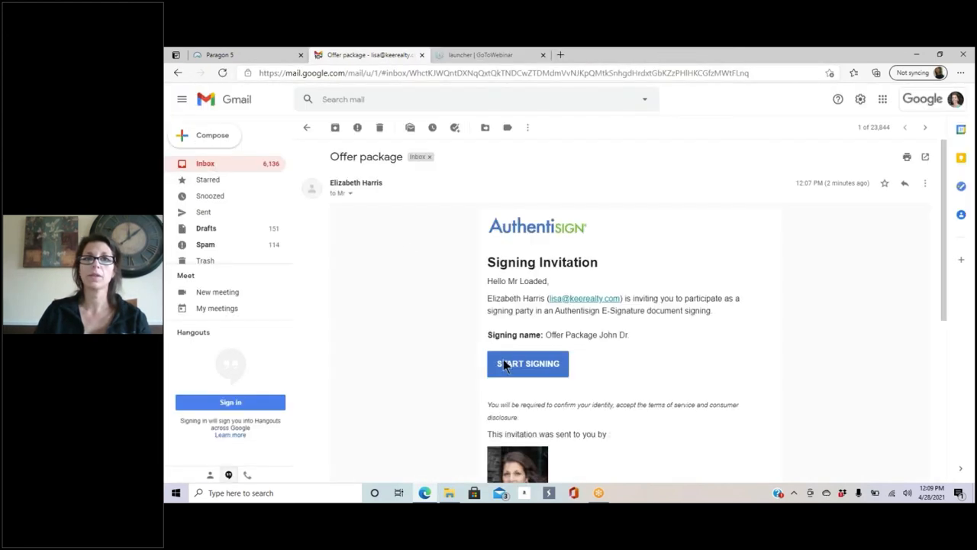
left_click(532, 365)
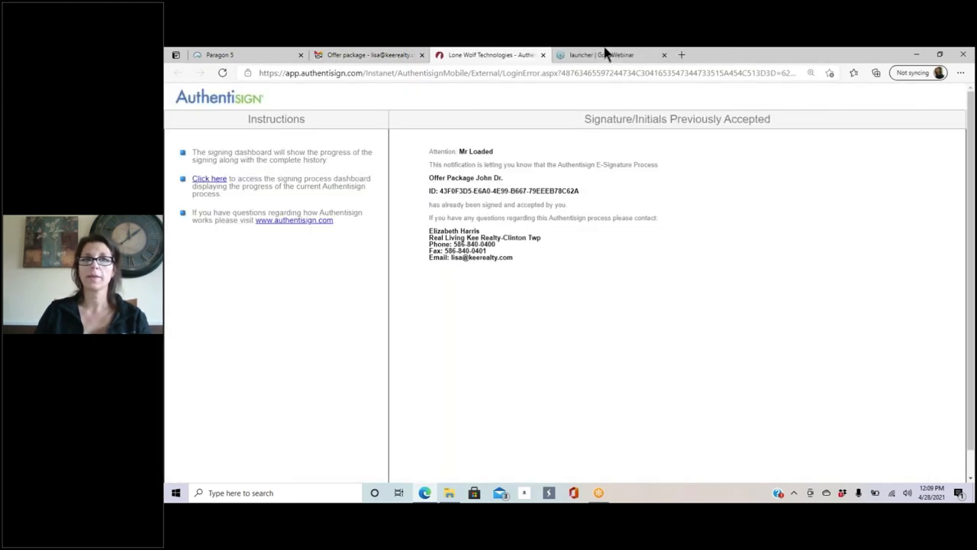
left_click(543, 56)
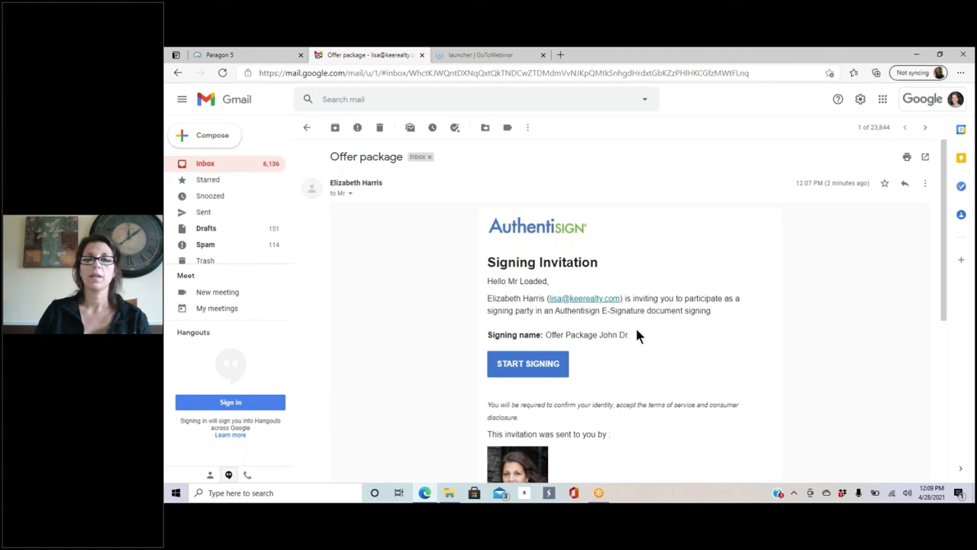
Step: Check the latest and older Offer package emails, find them already signed, and return to the inbox
left_click(228, 164)
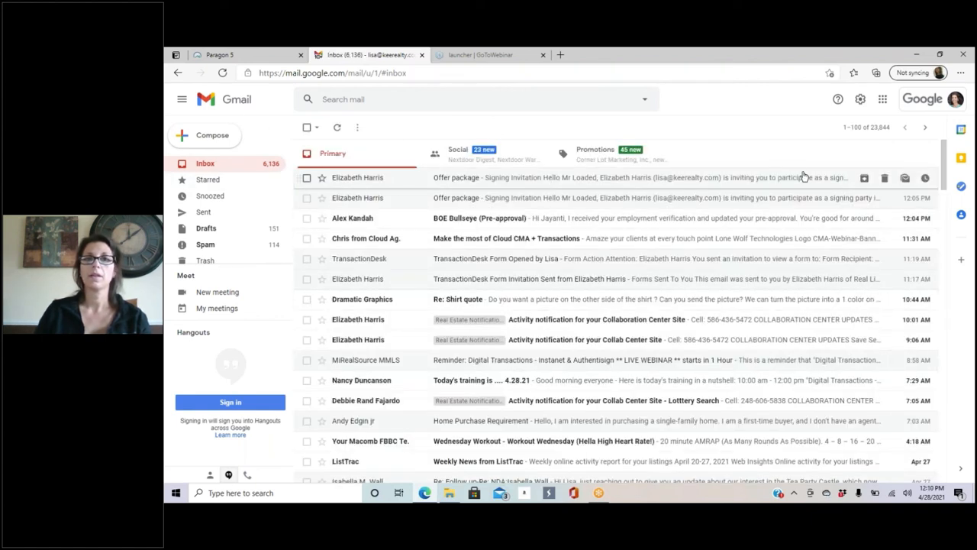
left_click(773, 183)
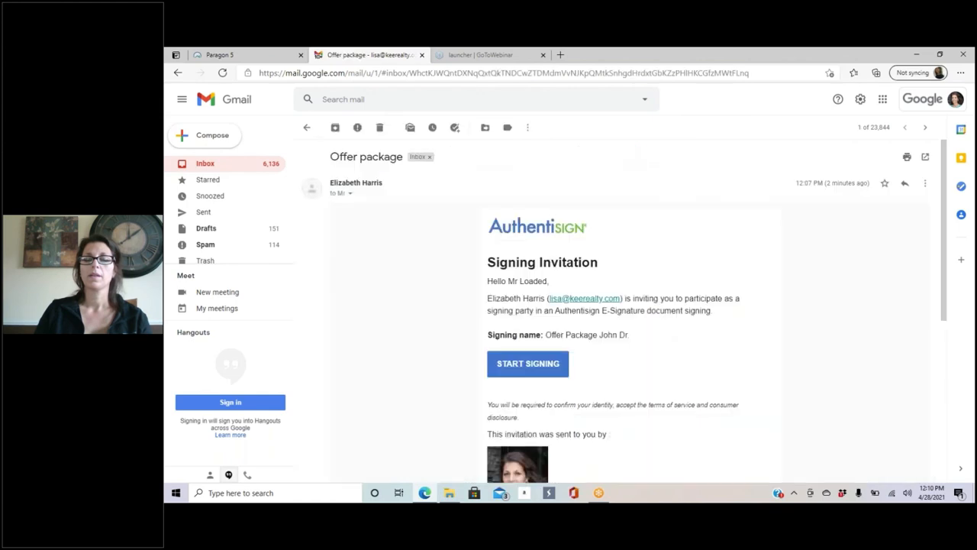
scroll(600, 377, "down", 3)
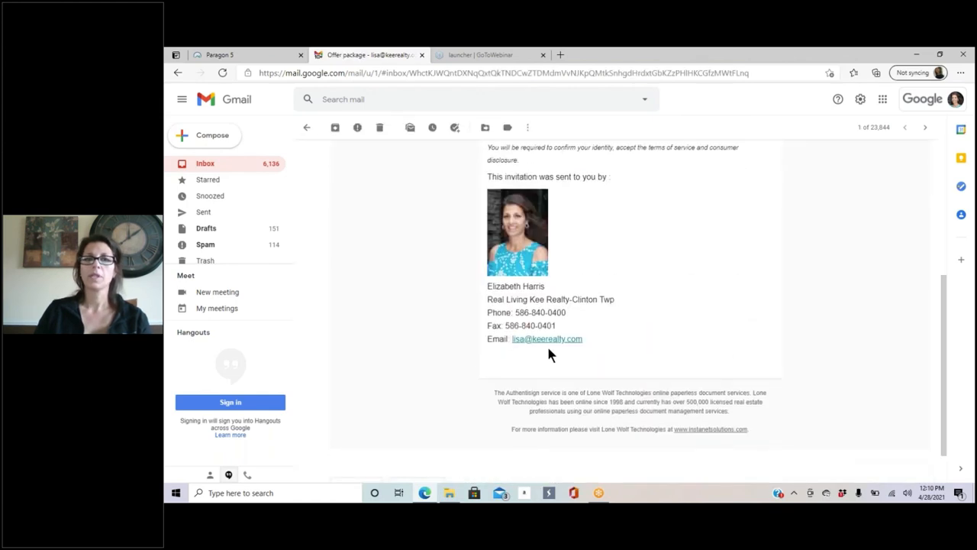
scroll(559, 323, "up", 2)
left_click(227, 165)
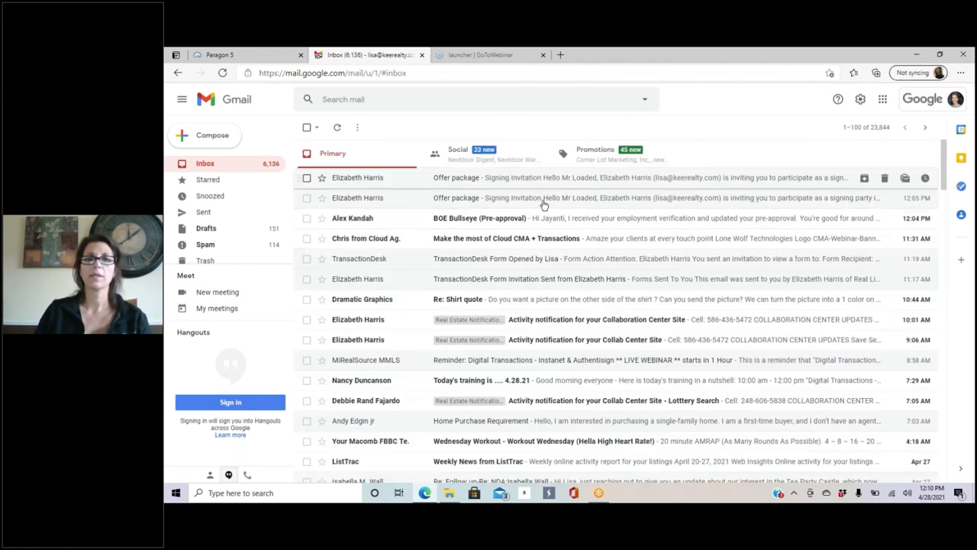
left_click(531, 204)
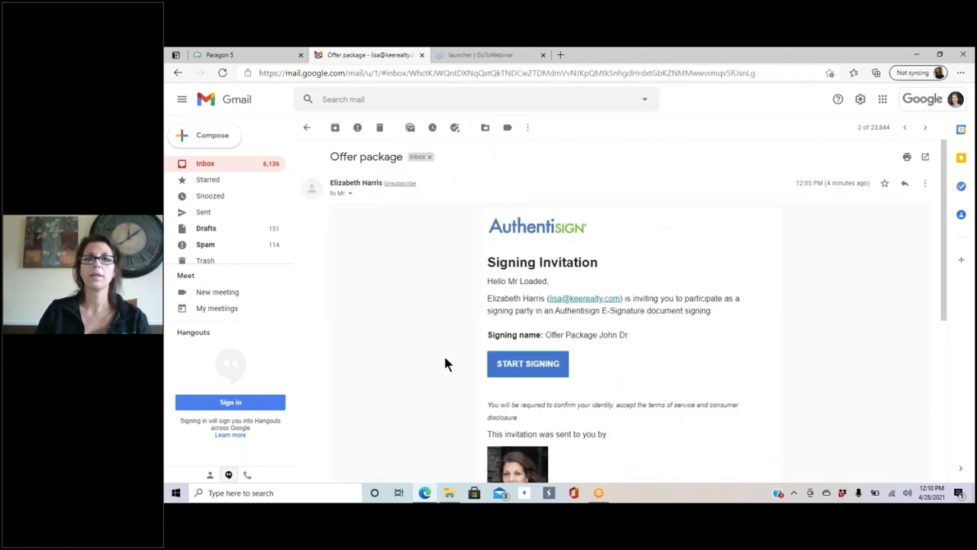
left_click(533, 368)
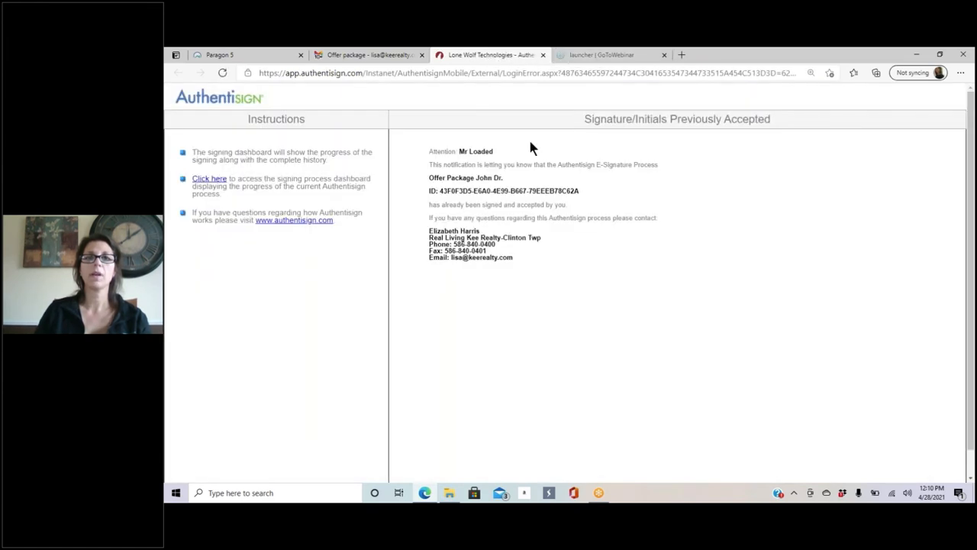
left_click(543, 55)
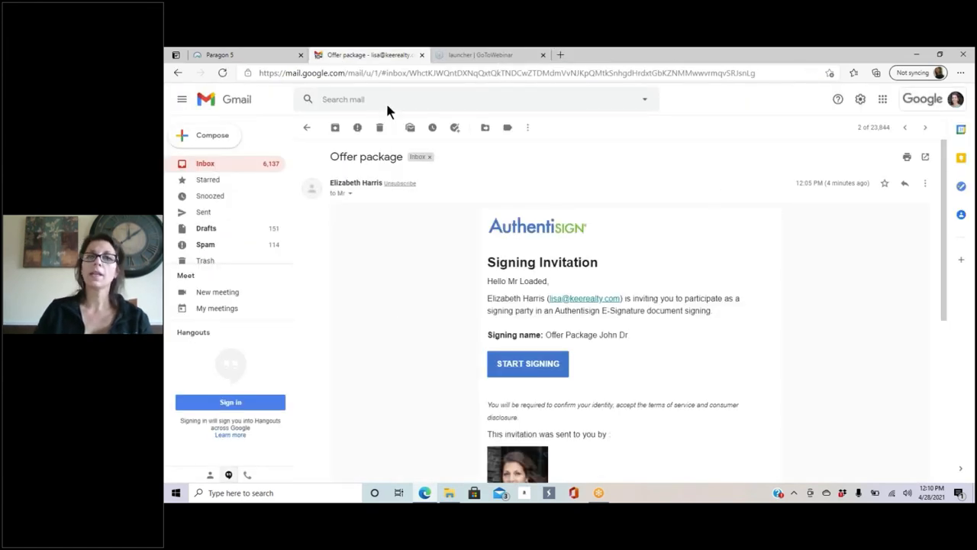
left_click(201, 167)
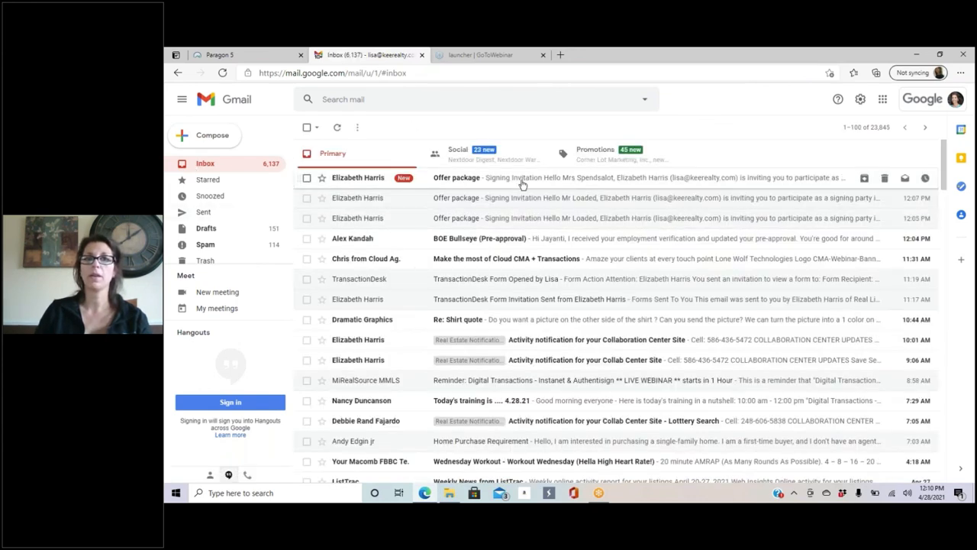
Step: Open the second buyer's invitation, accept the adopted signature, and initial the boxes on pages 1–4
left_click(522, 184)
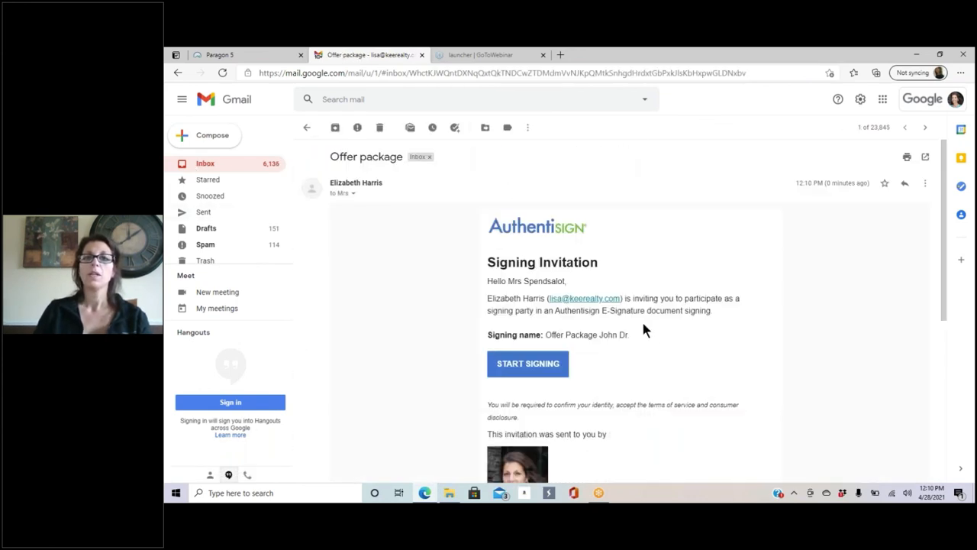
scroll(686, 243, "down", 2)
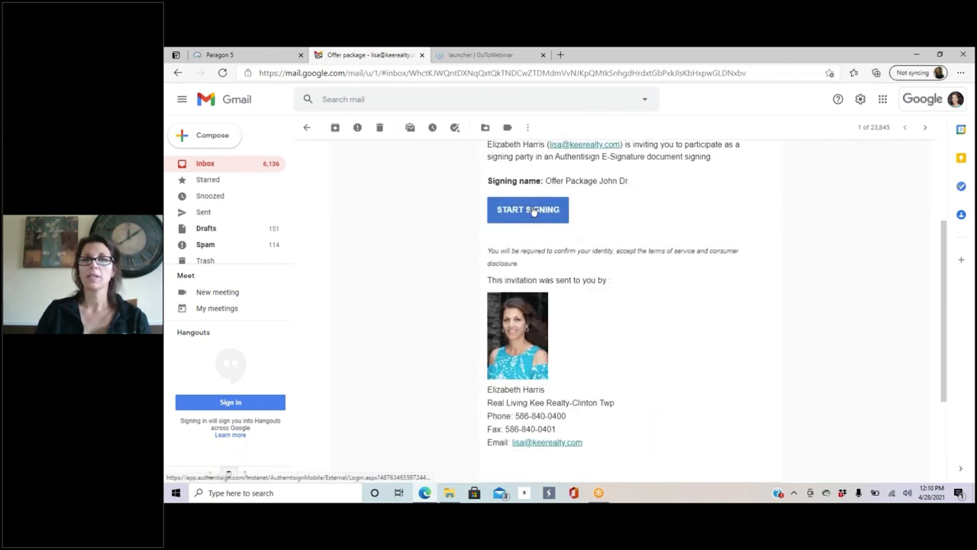
left_click(531, 211)
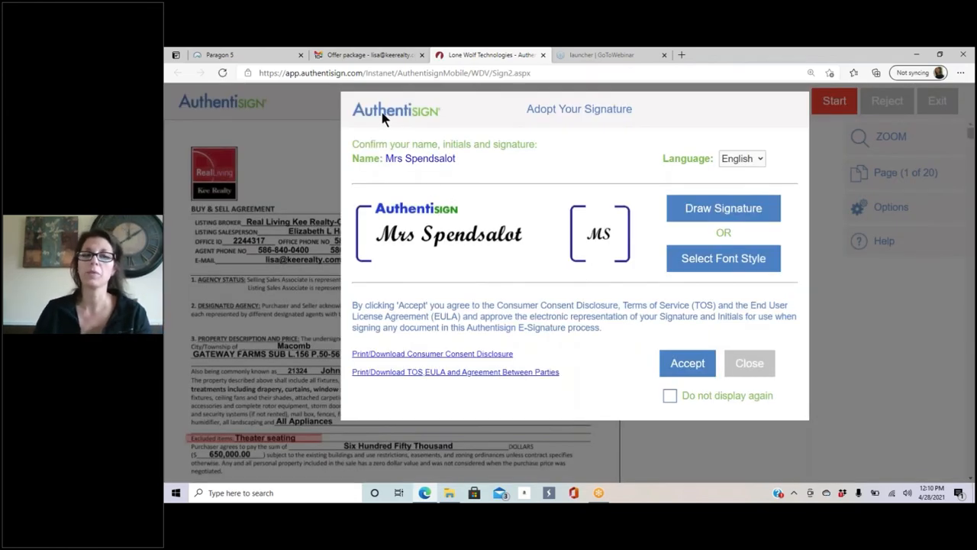
left_click(690, 365)
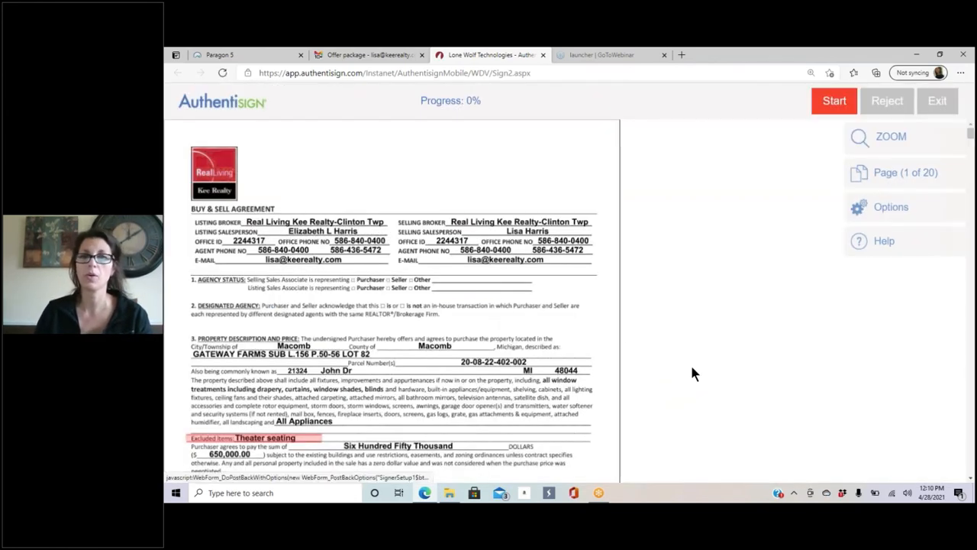
left_click(824, 111)
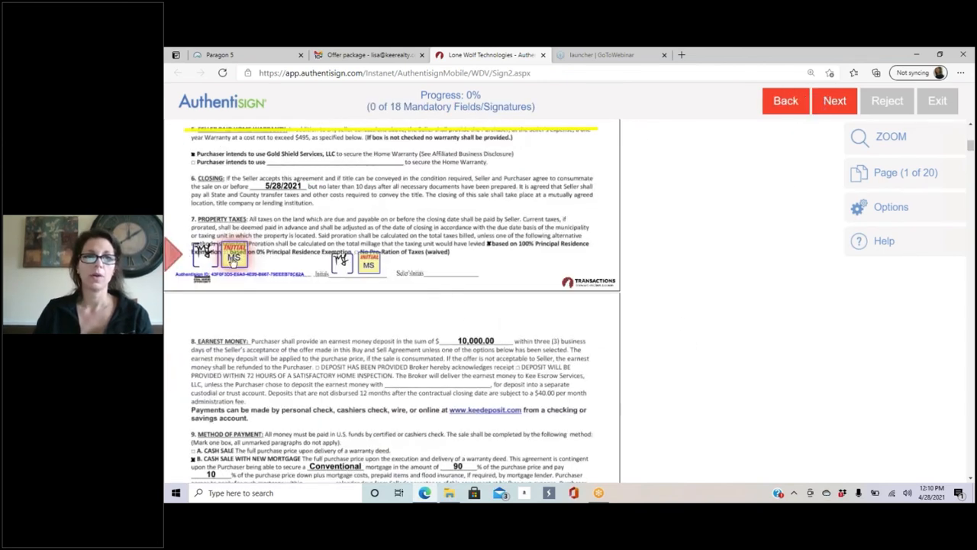
left_click(373, 265)
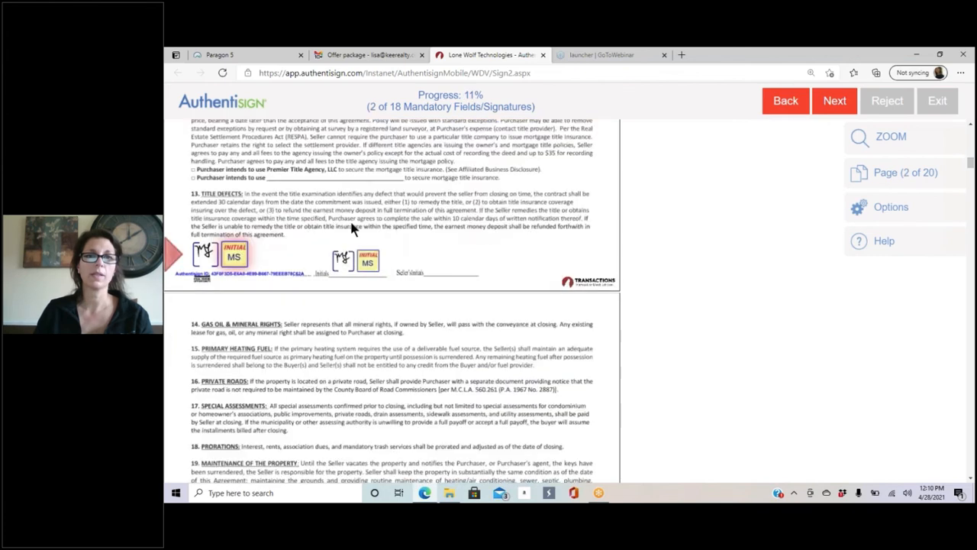
left_click(234, 257)
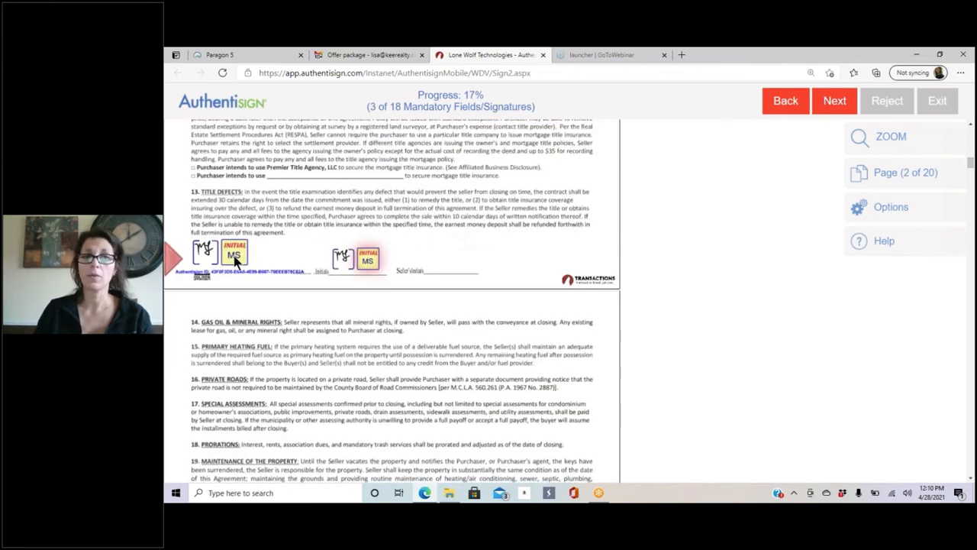
left_click(236, 256)
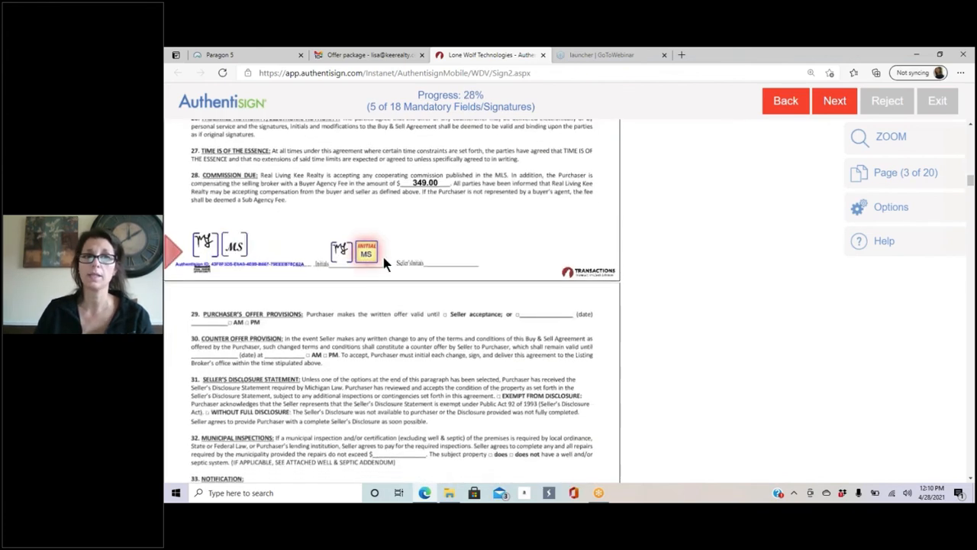
left_click(365, 255)
left_click(233, 252)
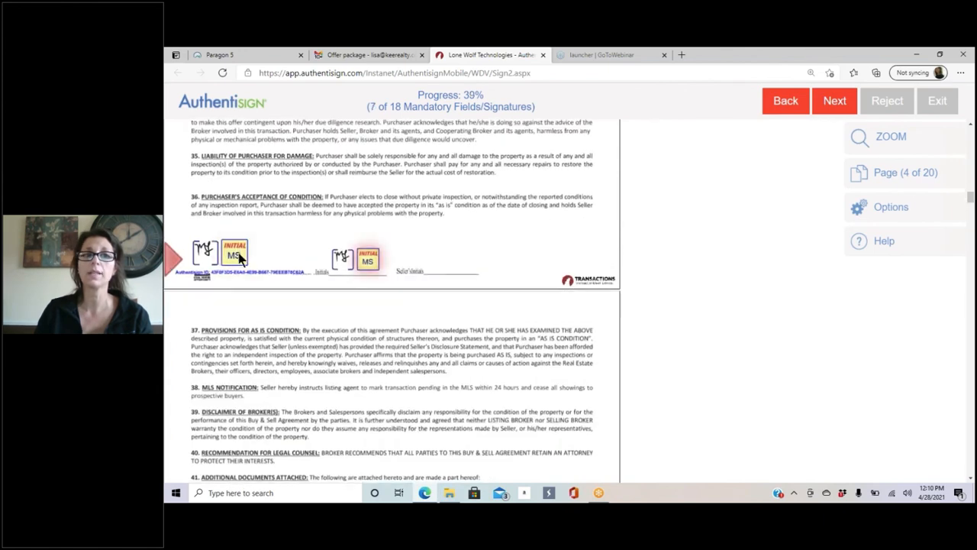
left_click(369, 253)
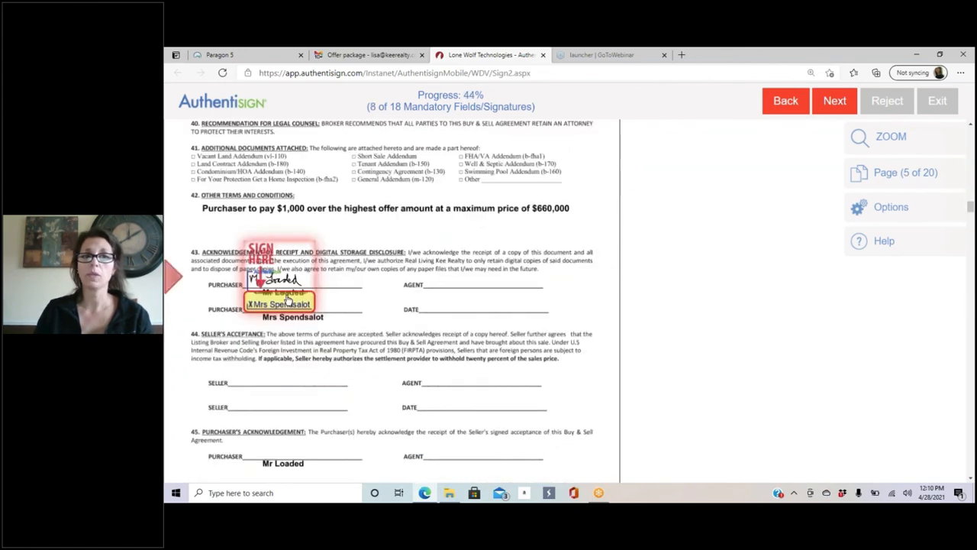
Step: Sign the purchaser, agency disclosure and lead-paint fields, choose waive-inspection option (ii), and initial the last box
left_click(285, 301)
left_click(428, 300)
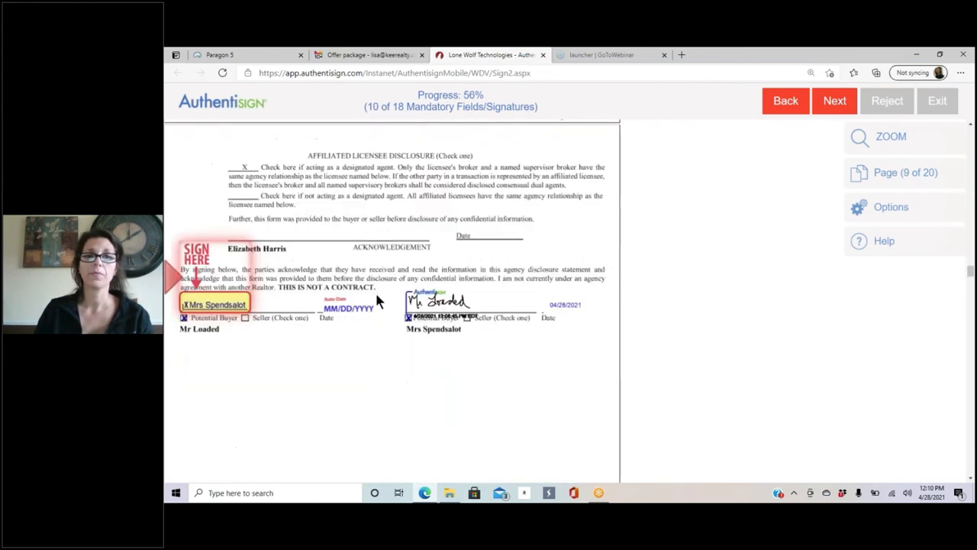
left_click(245, 300)
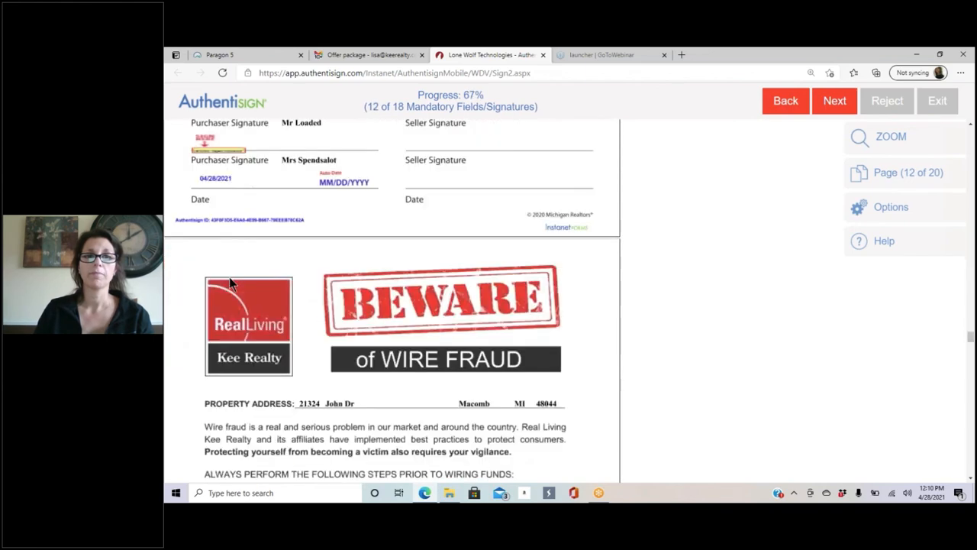
left_click(409, 309)
left_click(514, 302)
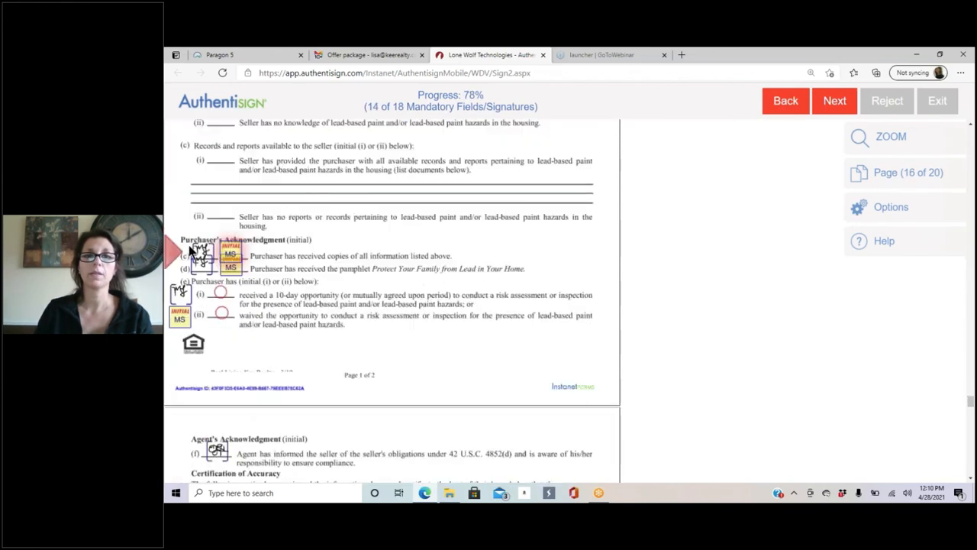
left_click(236, 253)
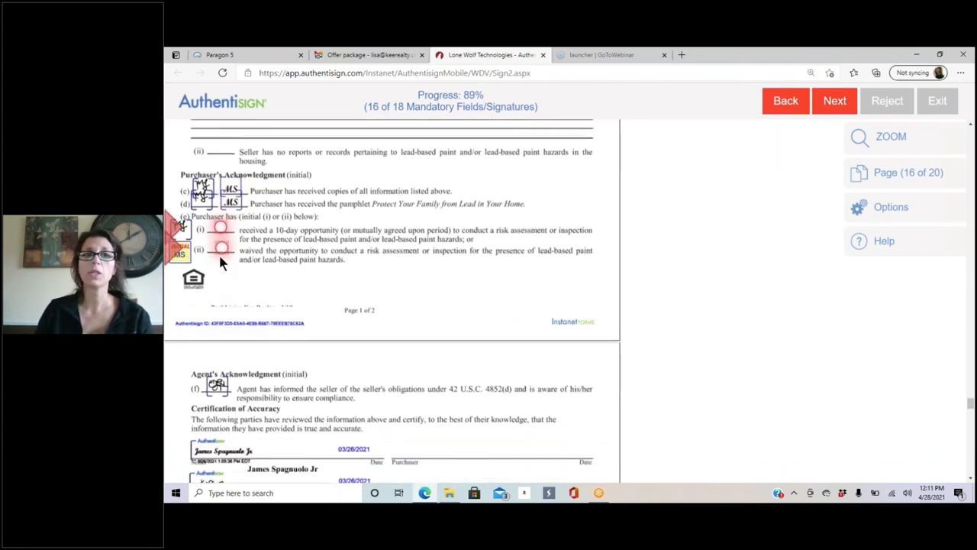
left_click(221, 228)
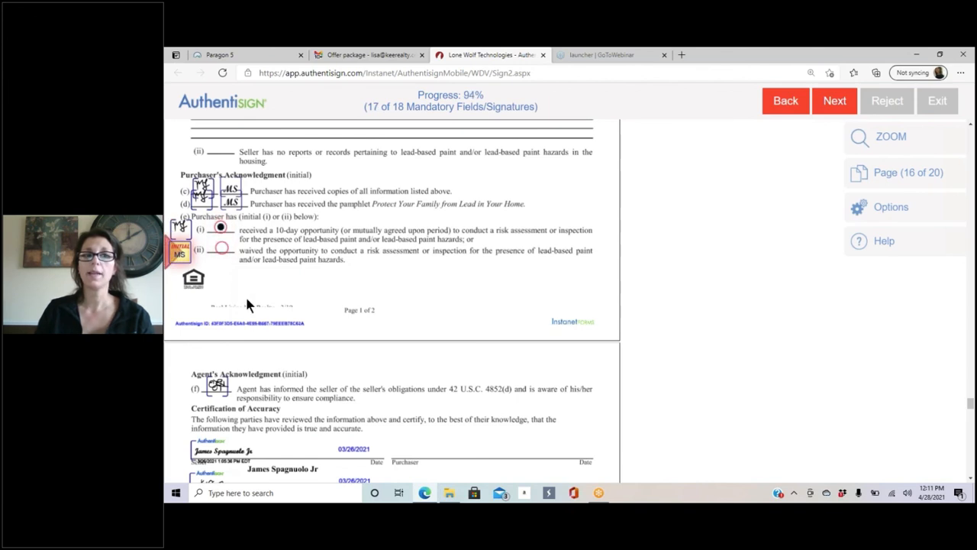
left_click(221, 250)
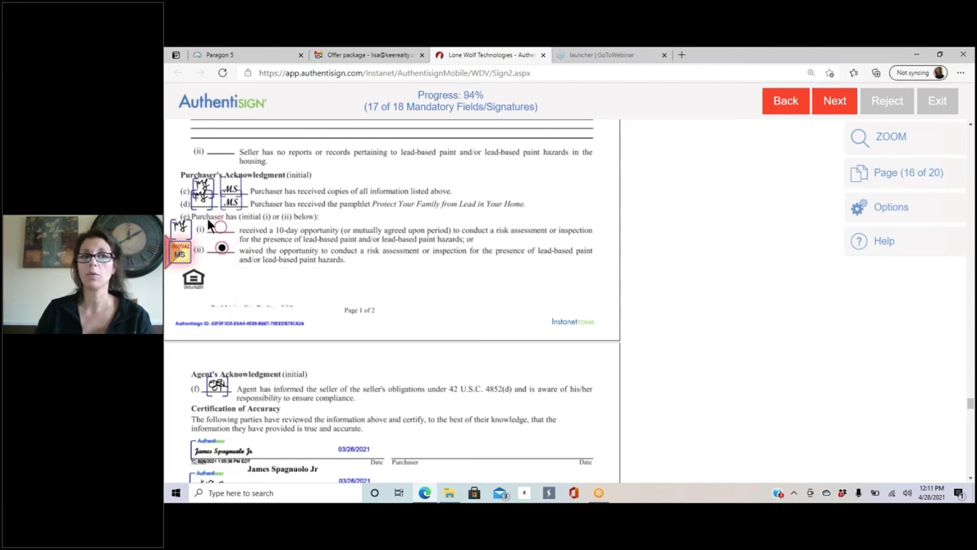
left_click(182, 254)
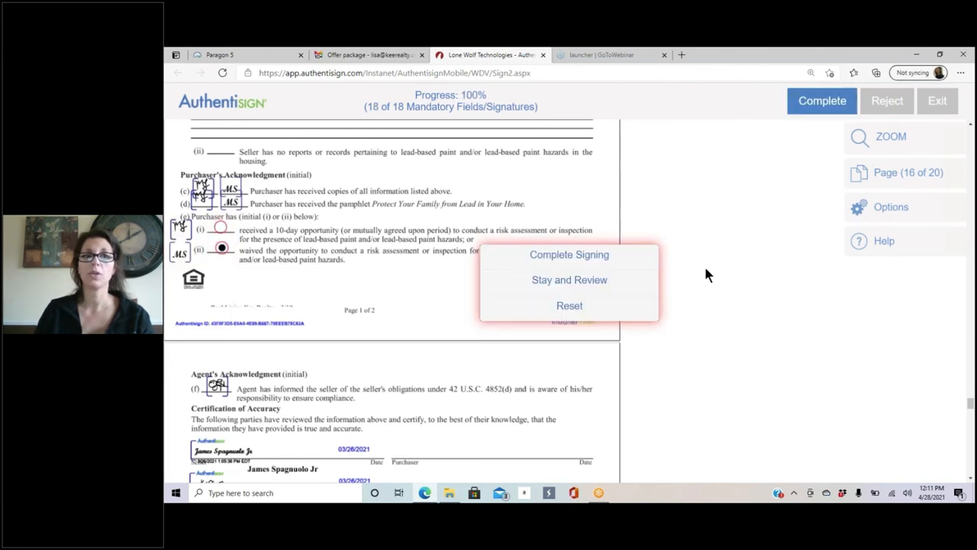
Step: Complete the second buyer's signing, decline the dashboard password, and return to the Gmail invitation
left_click(603, 255)
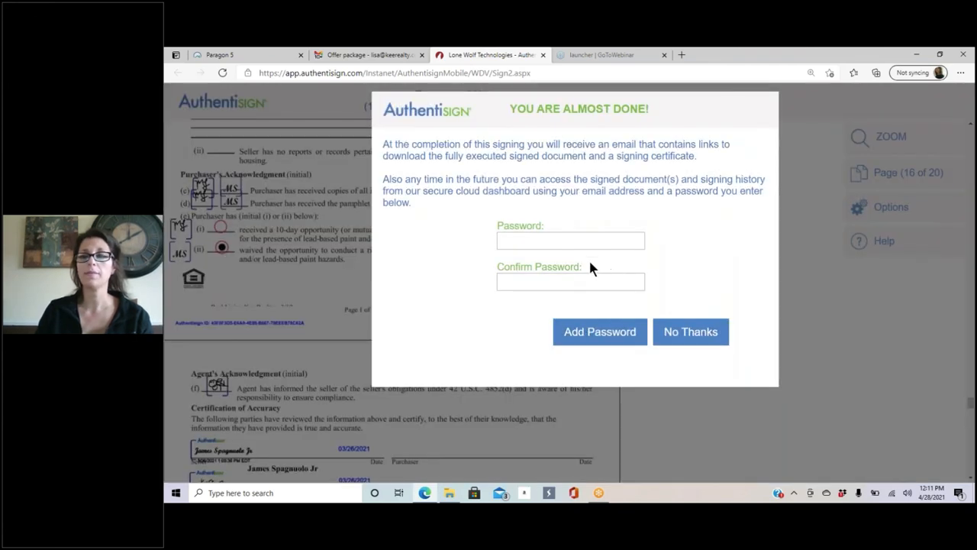
left_click(698, 333)
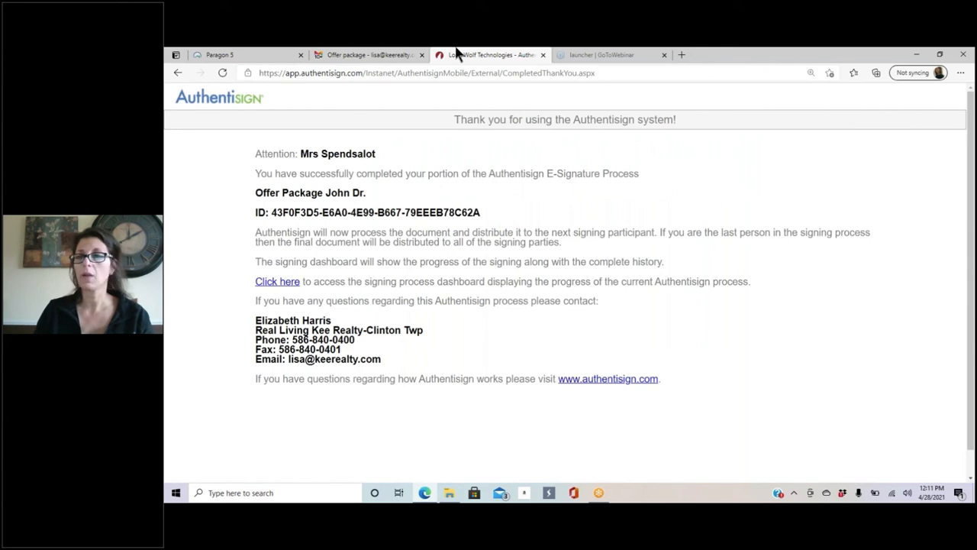
left_click(373, 60)
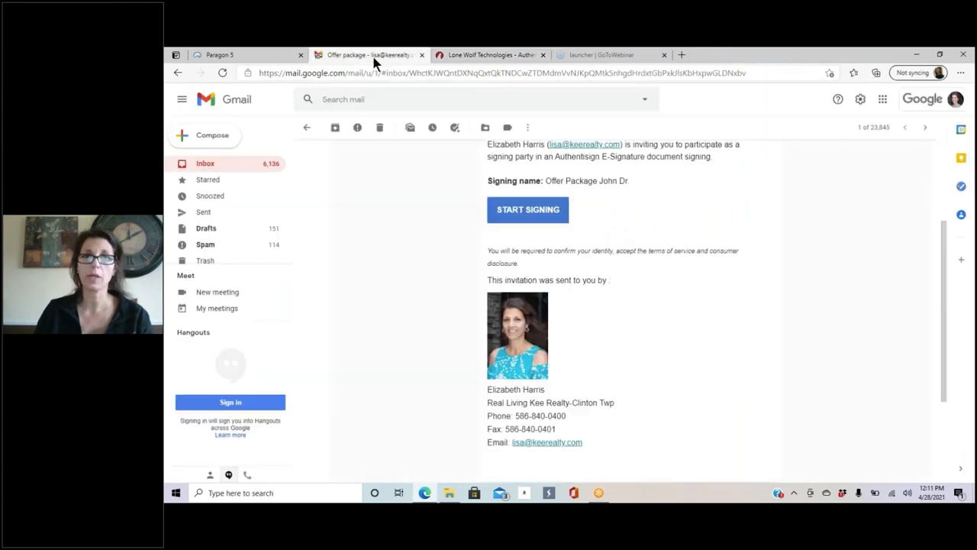
Step: Read the Signing updated: Offer Package John Dr. email, refresh the inbox for the new notice, then view the Authentisign page
left_click(306, 127)
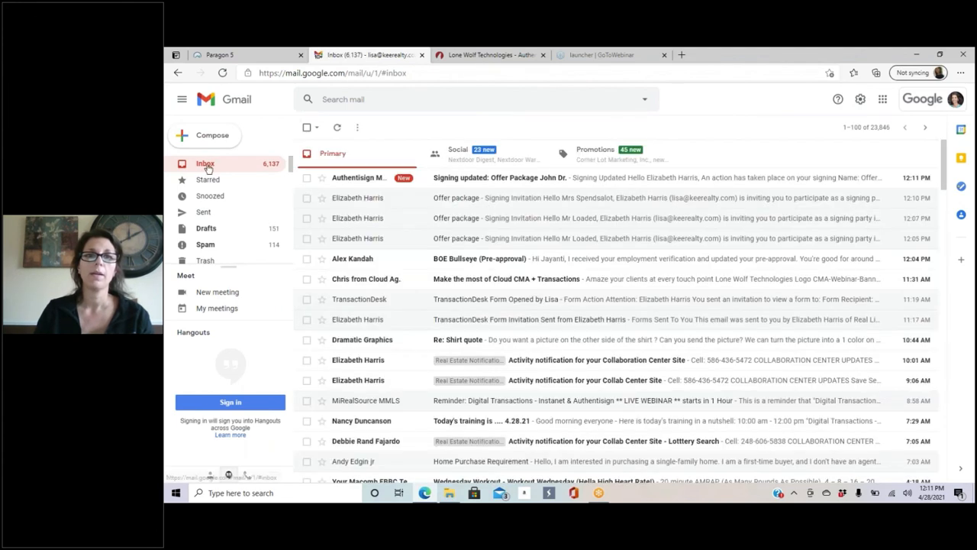
left_click(642, 178)
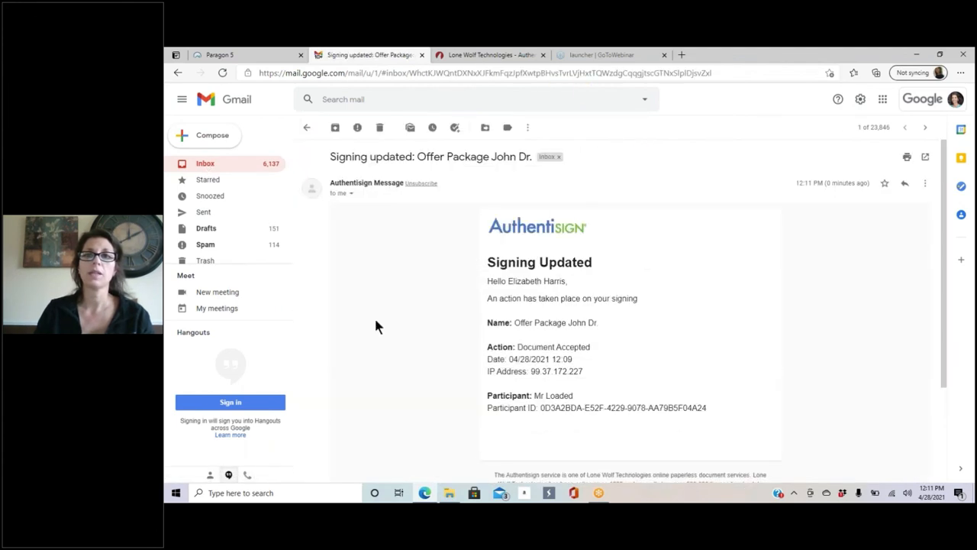
scroll(663, 309, "down", 3)
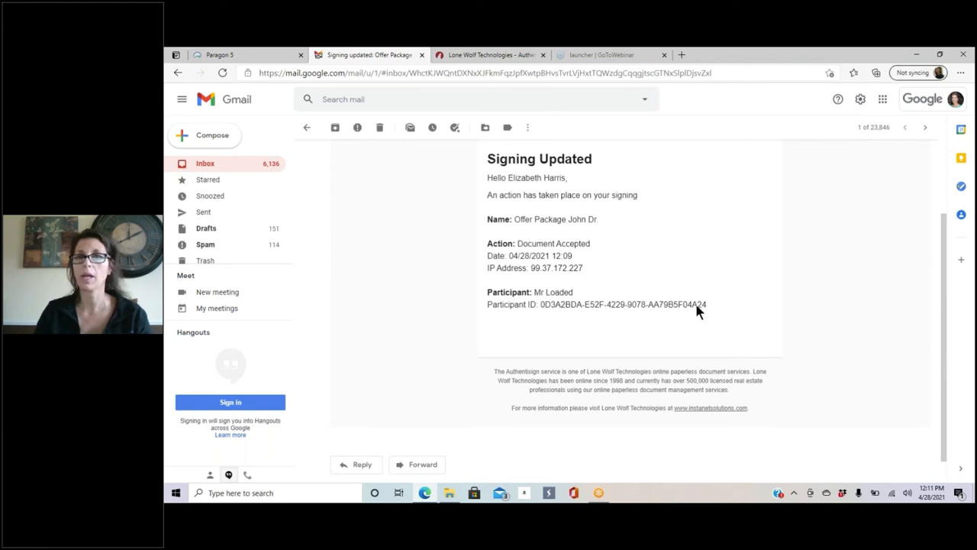
left_click(307, 129)
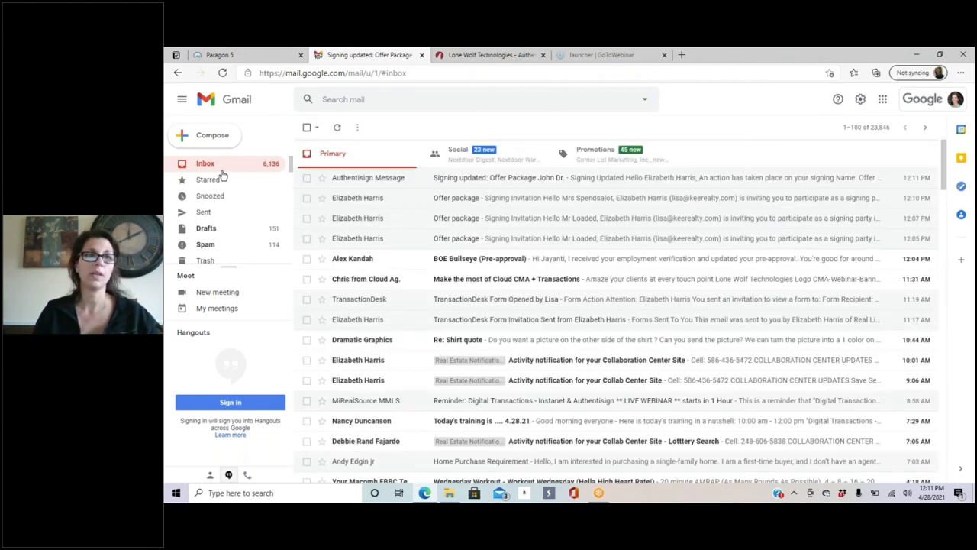
left_click(336, 130)
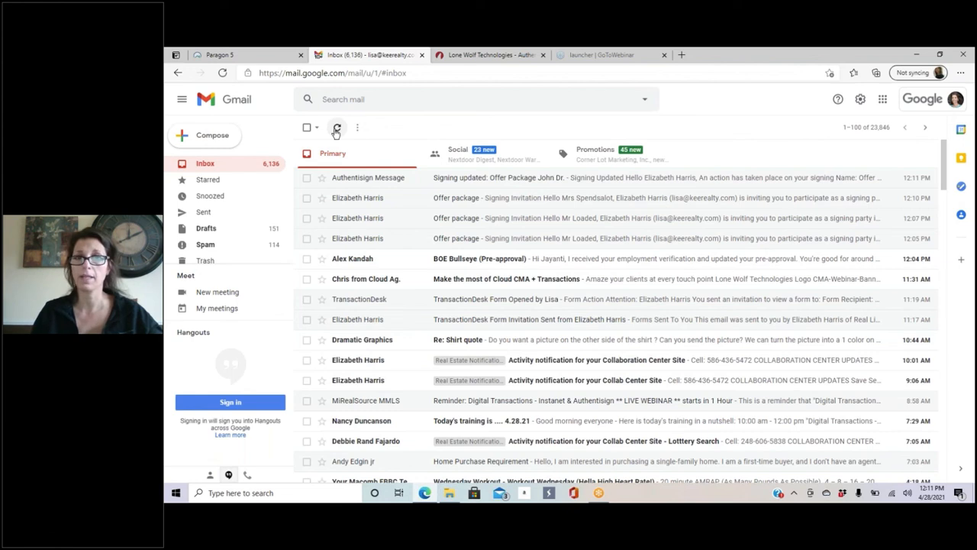
left_click(336, 132)
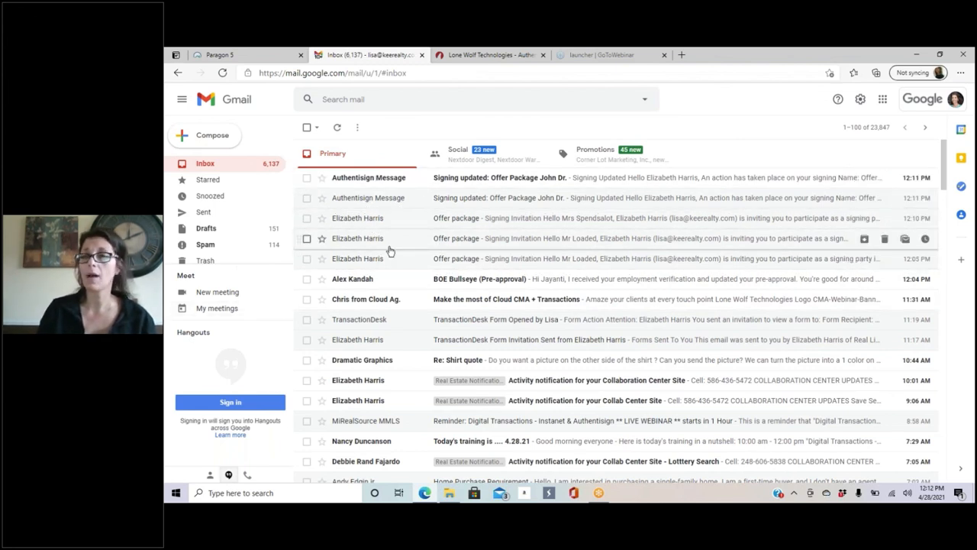
left_click(476, 53)
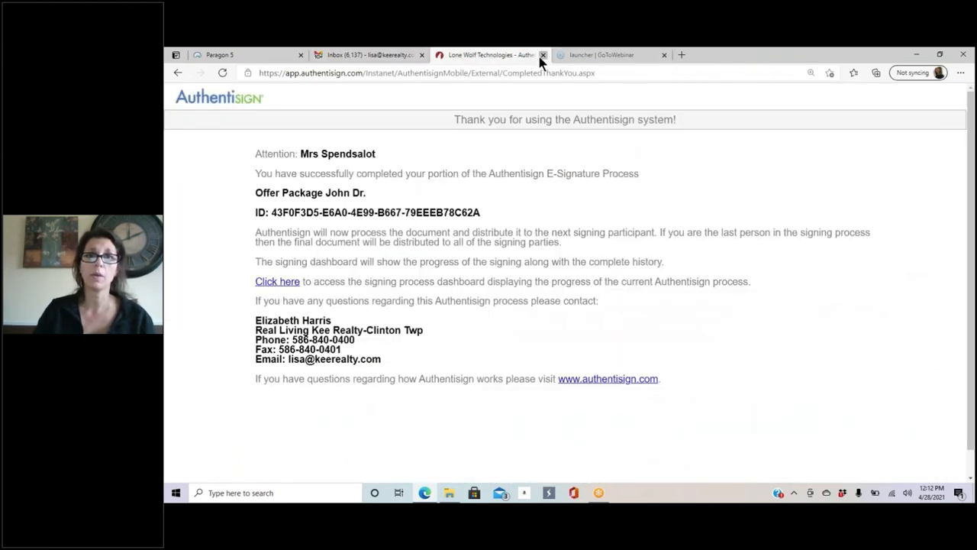
Step: Close the Authentisign thank-you page and launch TransactionDesk from Paragon 5's Resources menu
left_click(542, 54)
left_click(234, 54)
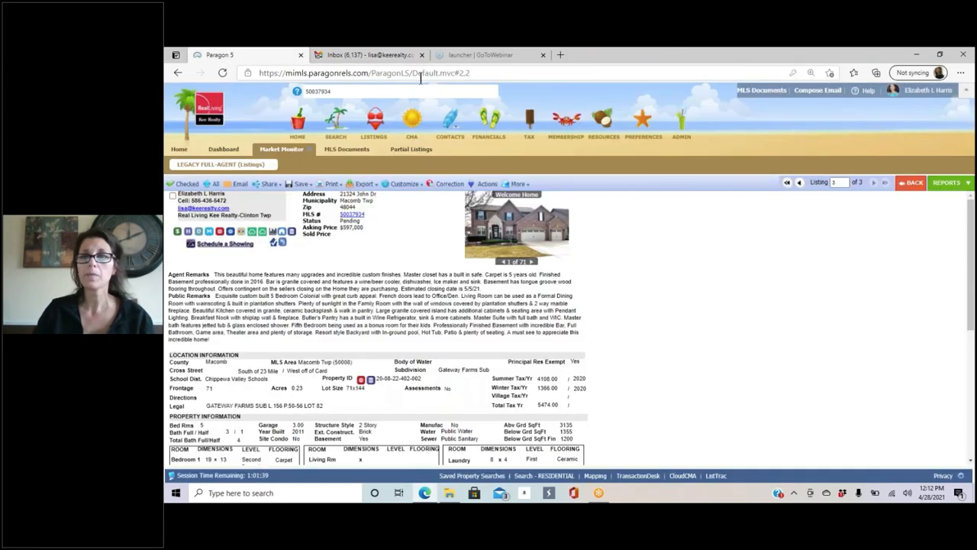
mouse_move(603, 122)
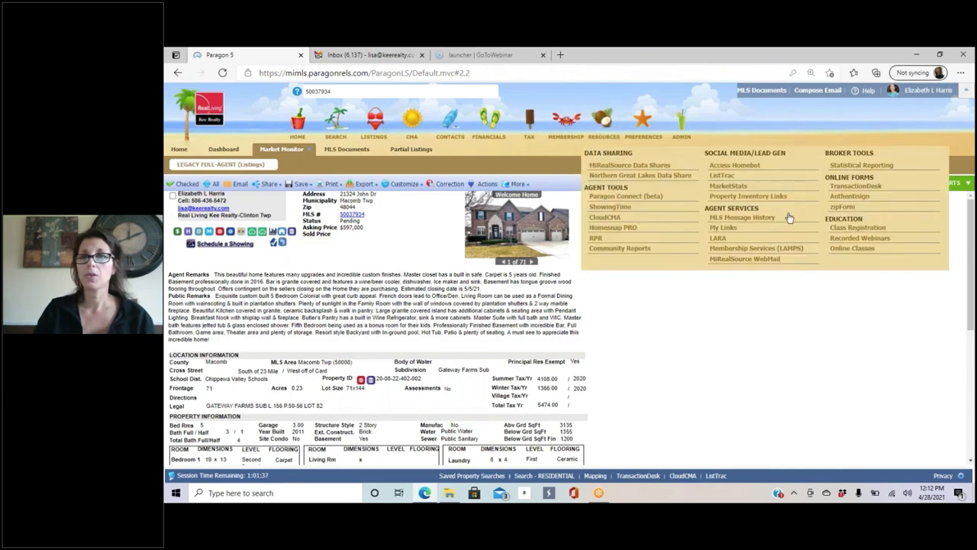
left_click(856, 187)
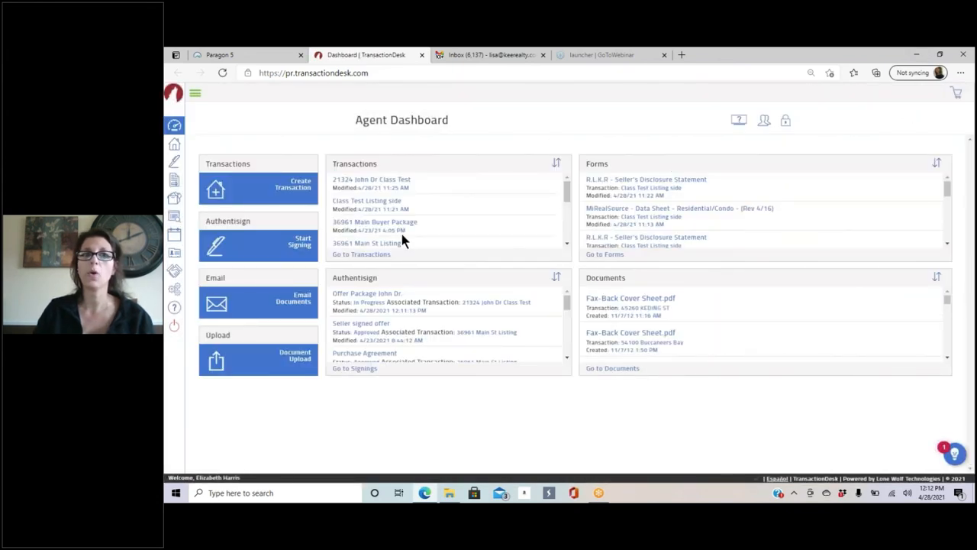
scroll(429, 188, "down", 1)
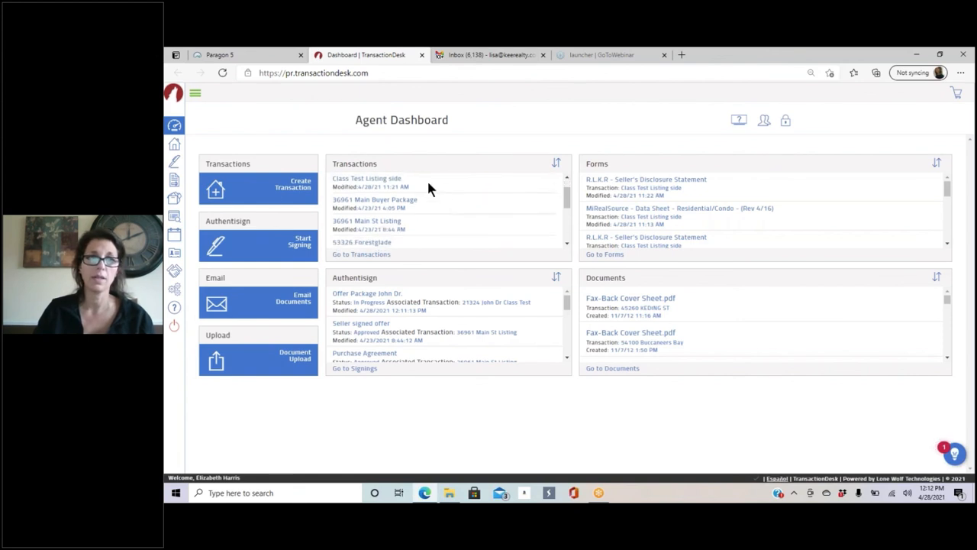
scroll(429, 188, "down", 2)
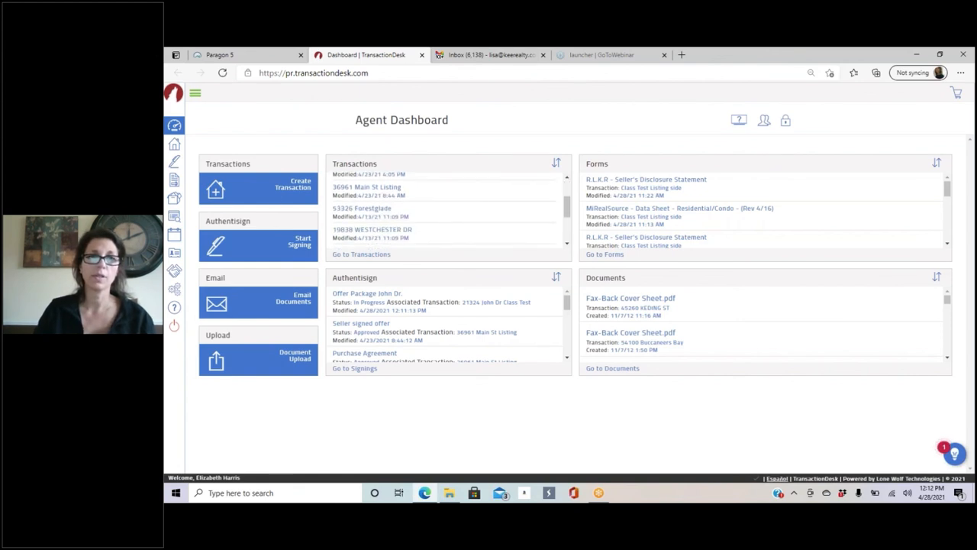
left_click(394, 230)
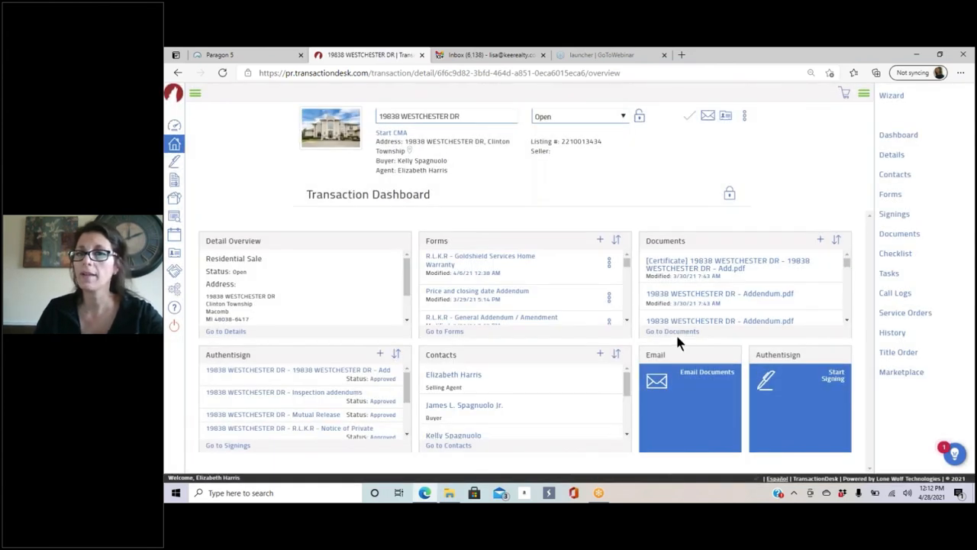
left_click(675, 331)
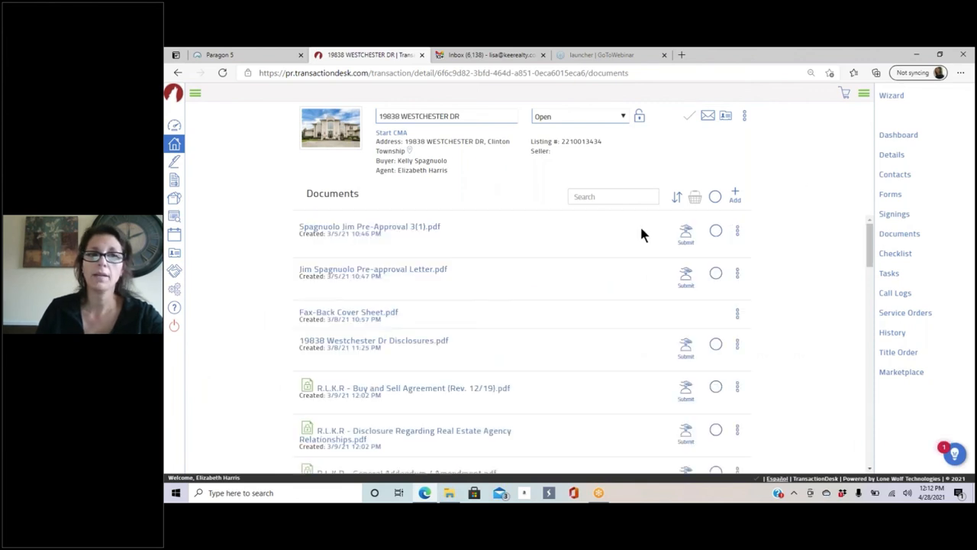
scroll(349, 349, "down", 2)
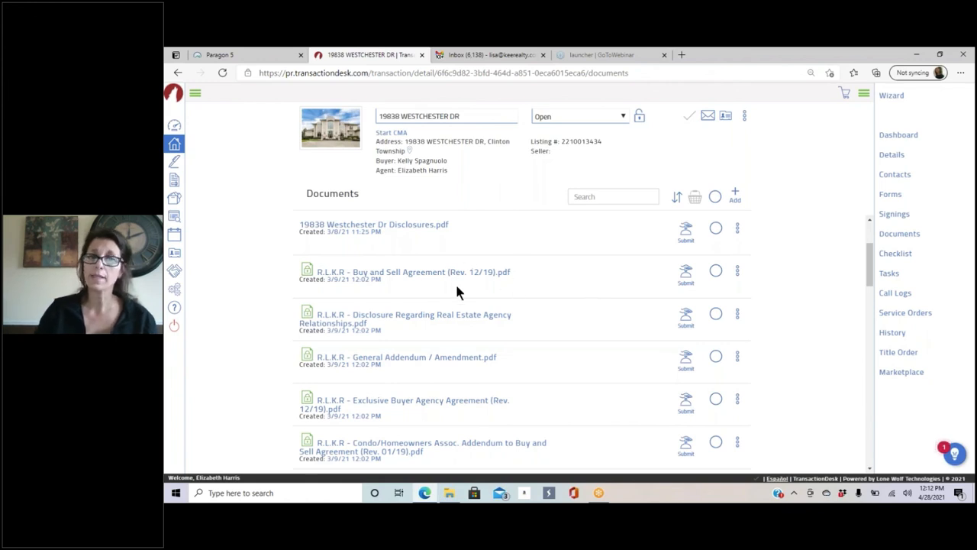
scroll(457, 290, "down", 4)
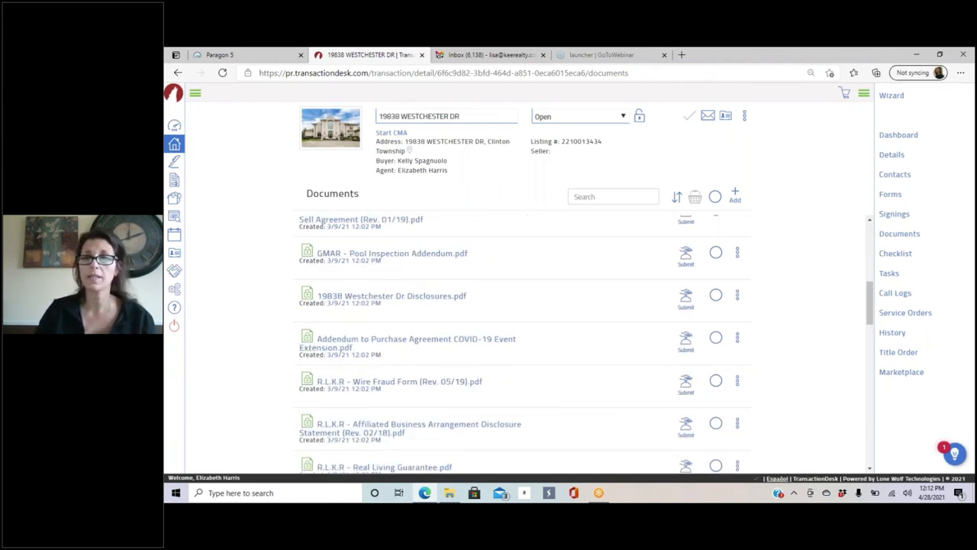
scroll(490, 329, "down", 3)
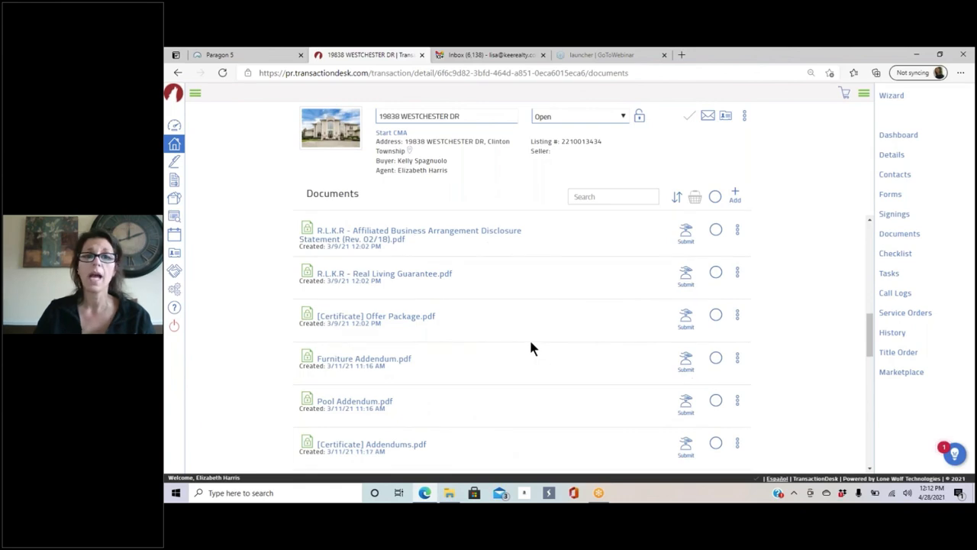
scroll(532, 349, "down", 2)
scroll(532, 349, "down", 3)
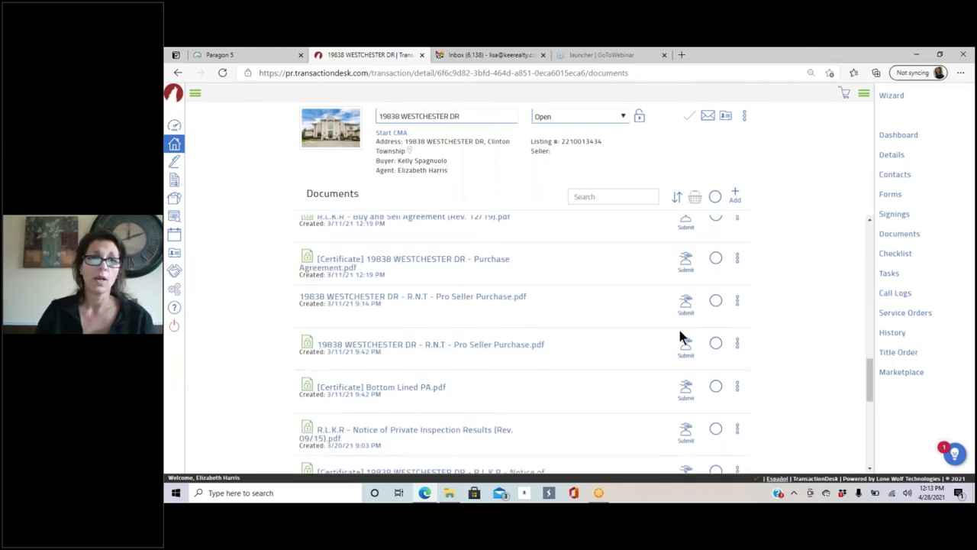
scroll(682, 336, "down", 5)
scroll(596, 336, "up", 6)
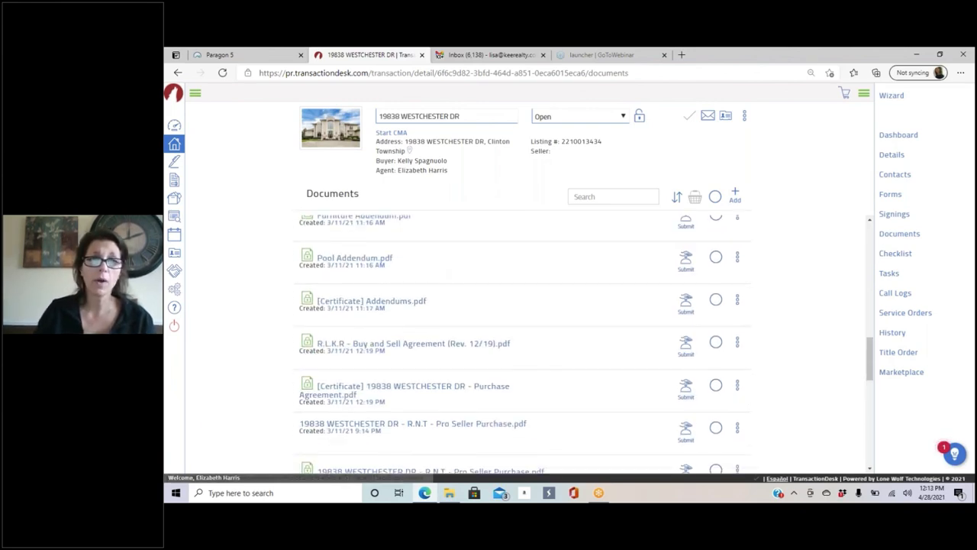
Step: Add the Buy and Sell Agreement, Bottom Lined PA and R.N.T Pro Seller Purchase to the basket
left_click(716, 342)
scroll(546, 351, "down", 2)
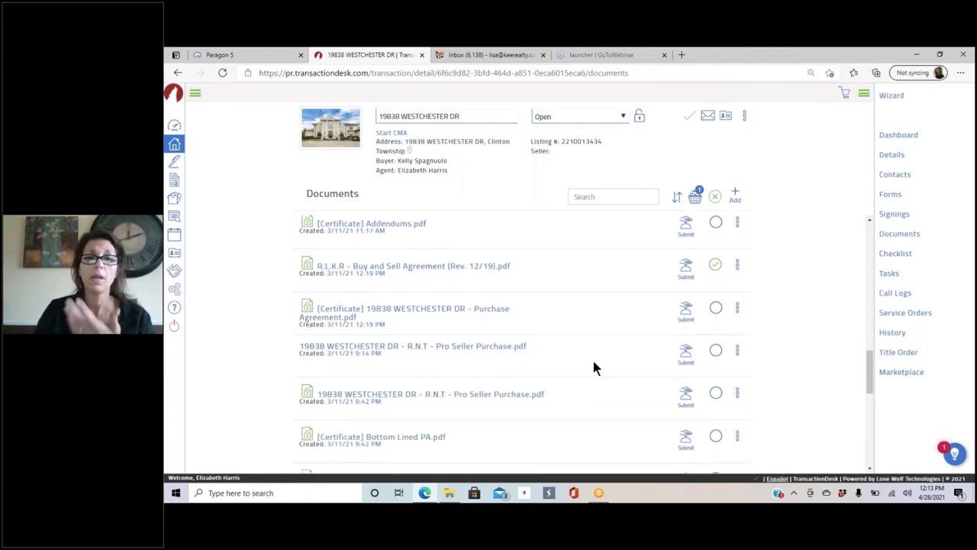
scroll(592, 359, "down", 2)
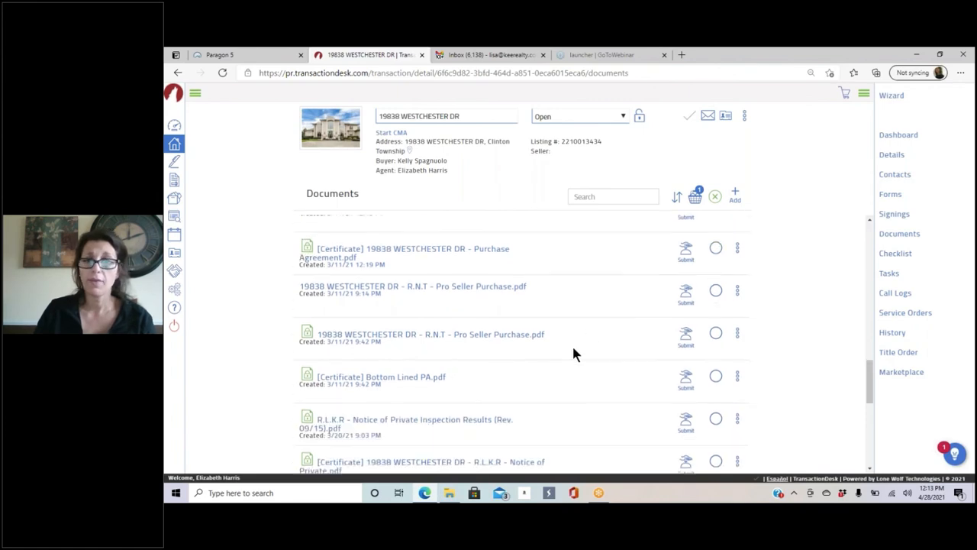
left_click(718, 361)
left_click(717, 317)
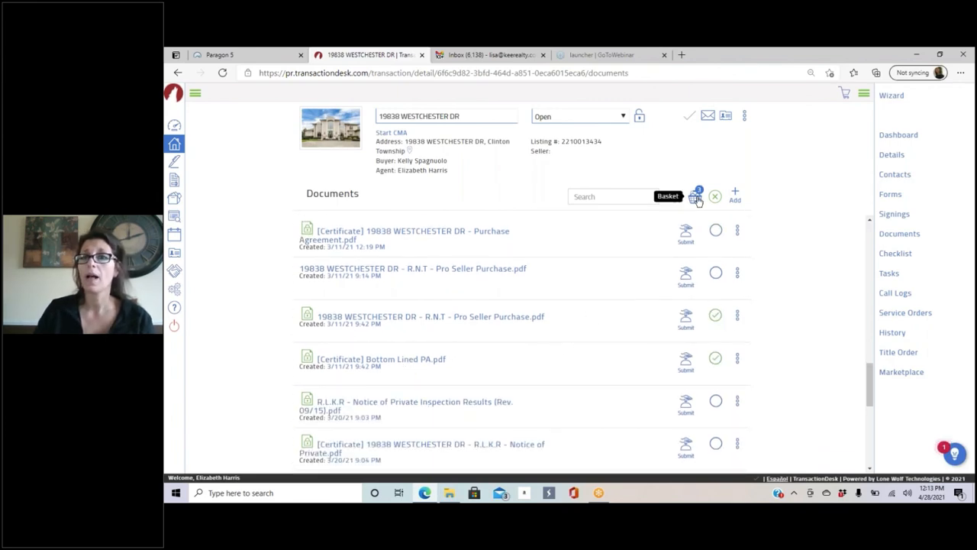
Step: Review the basket and its Email form without sending, then inspect two documents' action menus
left_click(695, 196)
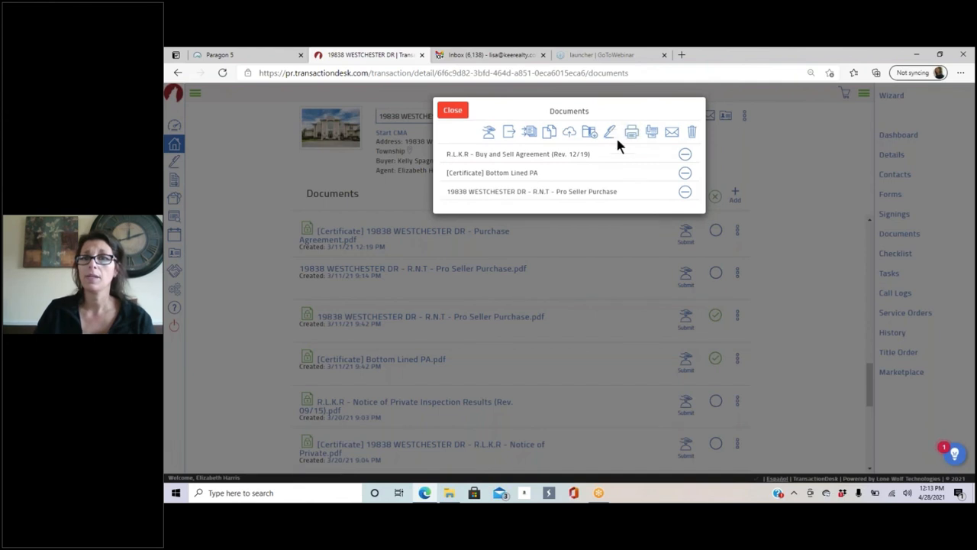
left_click(672, 132)
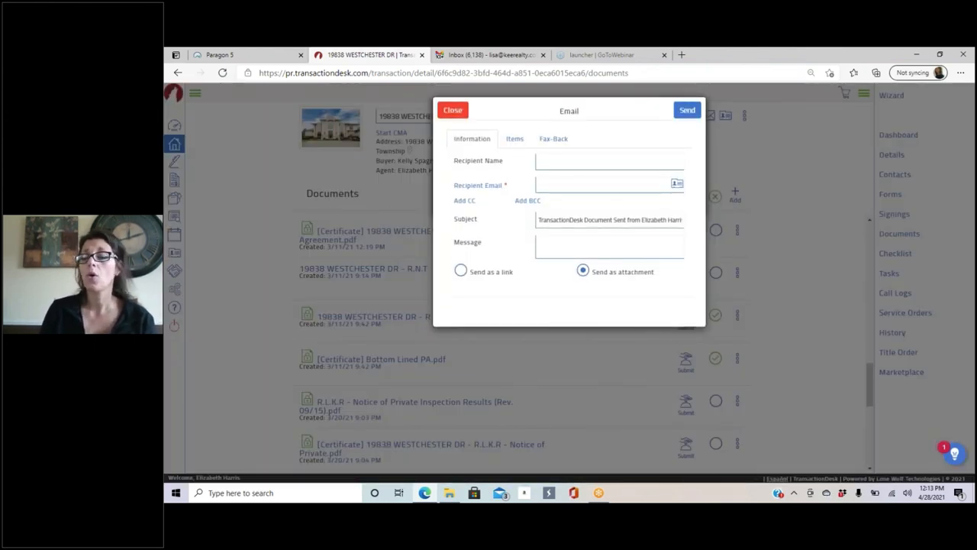
left_click(454, 110)
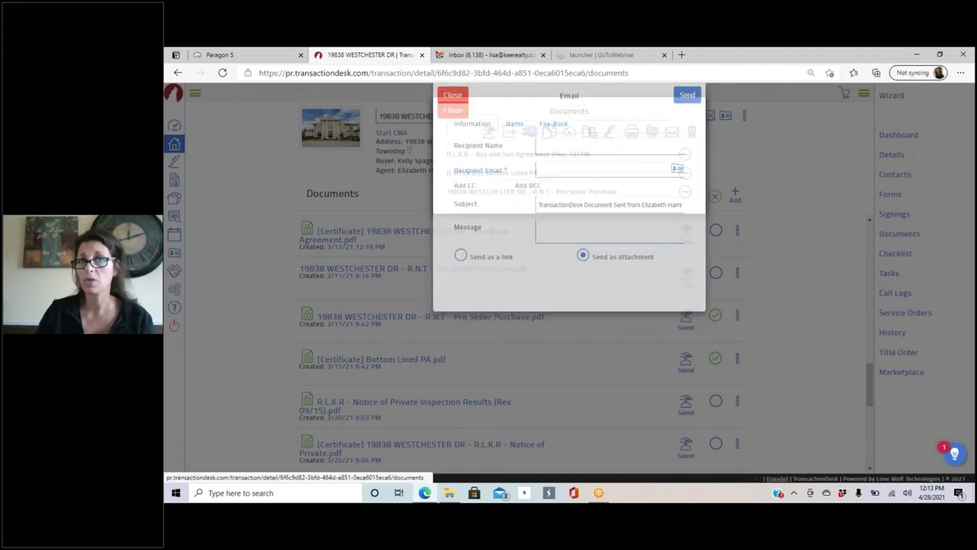
left_click(452, 109)
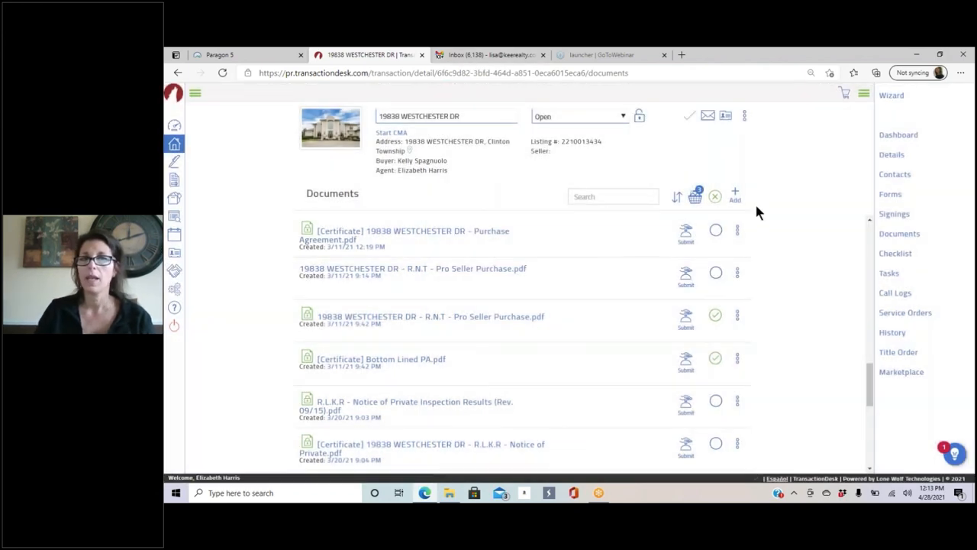
left_click(737, 316)
scroll(802, 251, "down", 1)
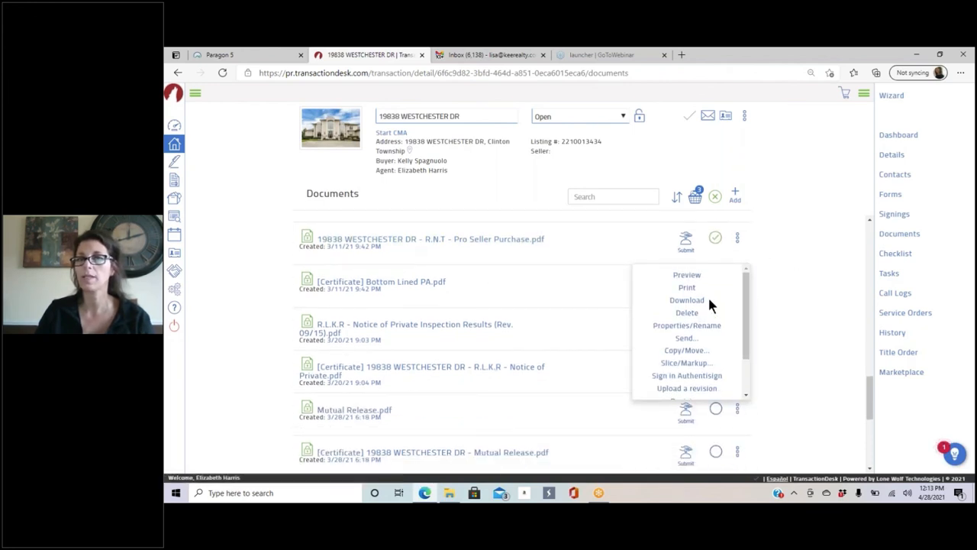
left_click(695, 197)
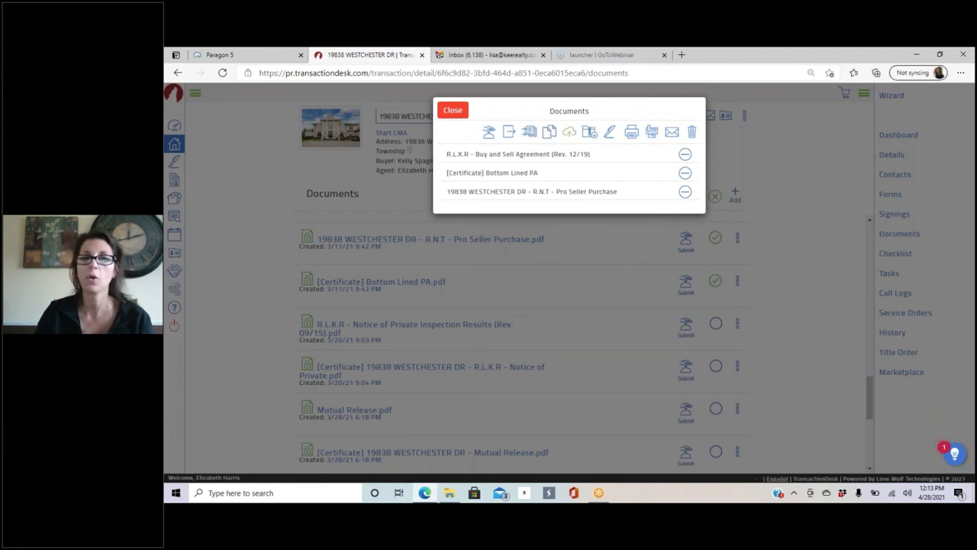
left_click(458, 110)
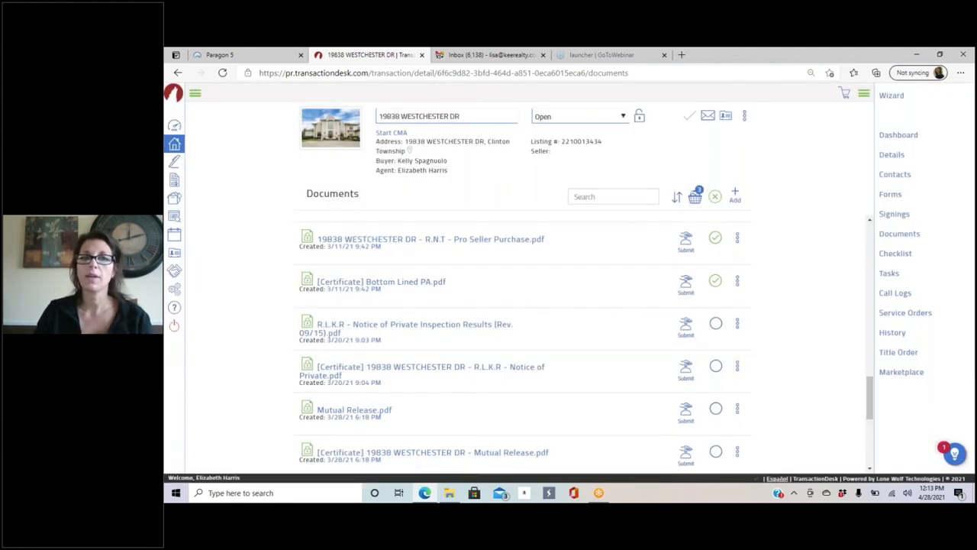
left_click(736, 281)
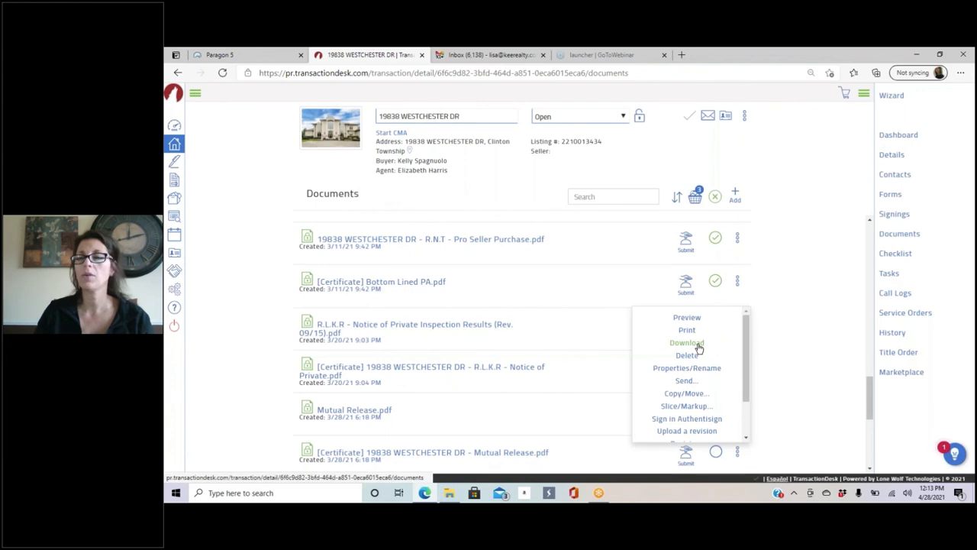
left_click(537, 313)
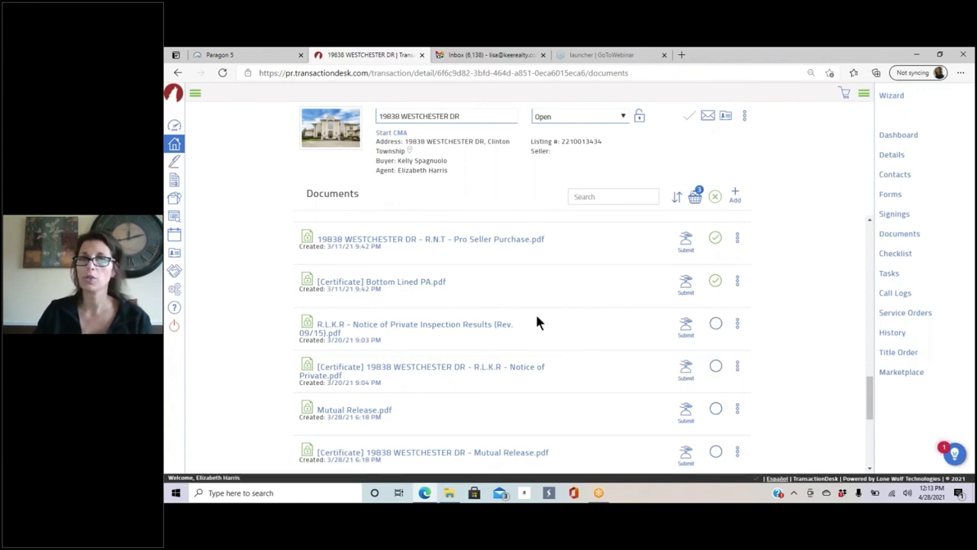